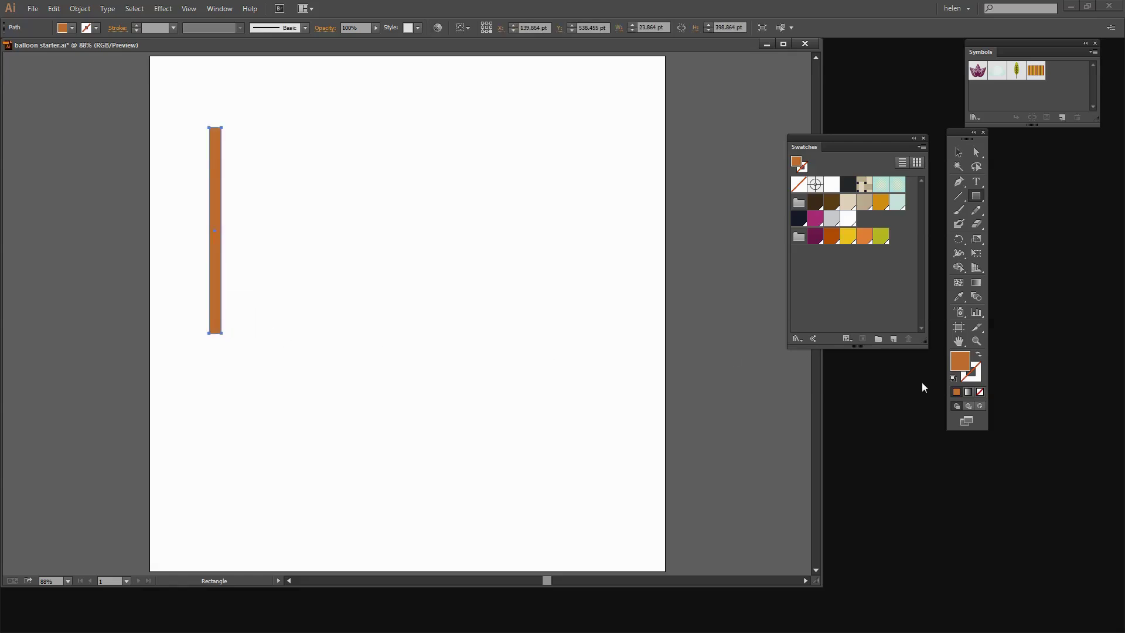
# - Start a Transform effect on the orange bar with 23 copies and the preview on
pyautogui.click(164, 8)
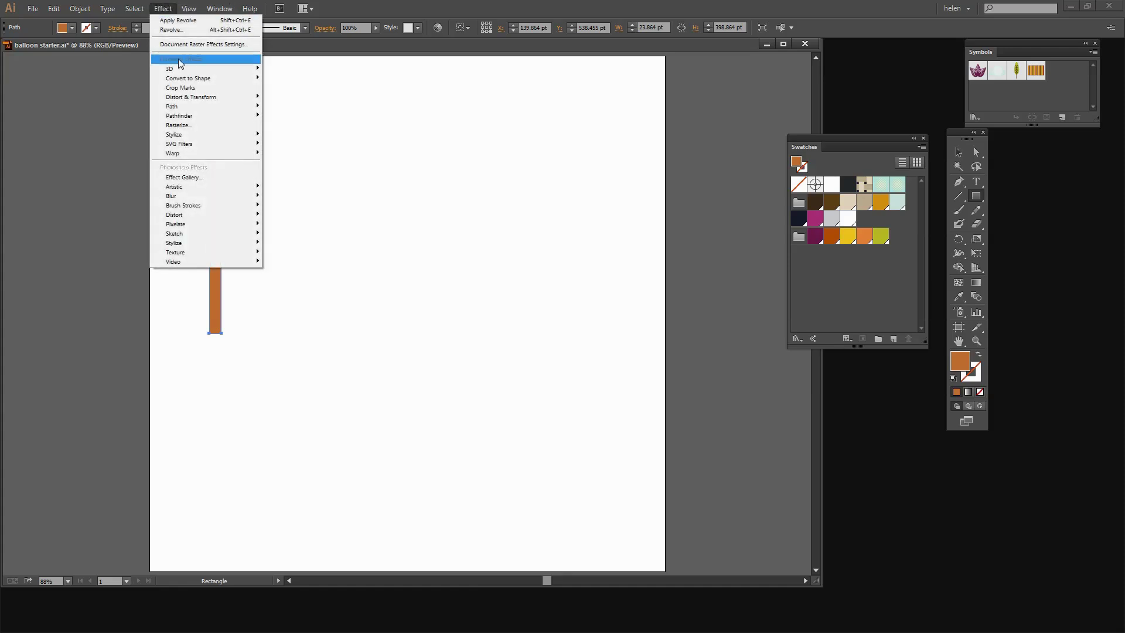
pyautogui.moveTo(174, 98)
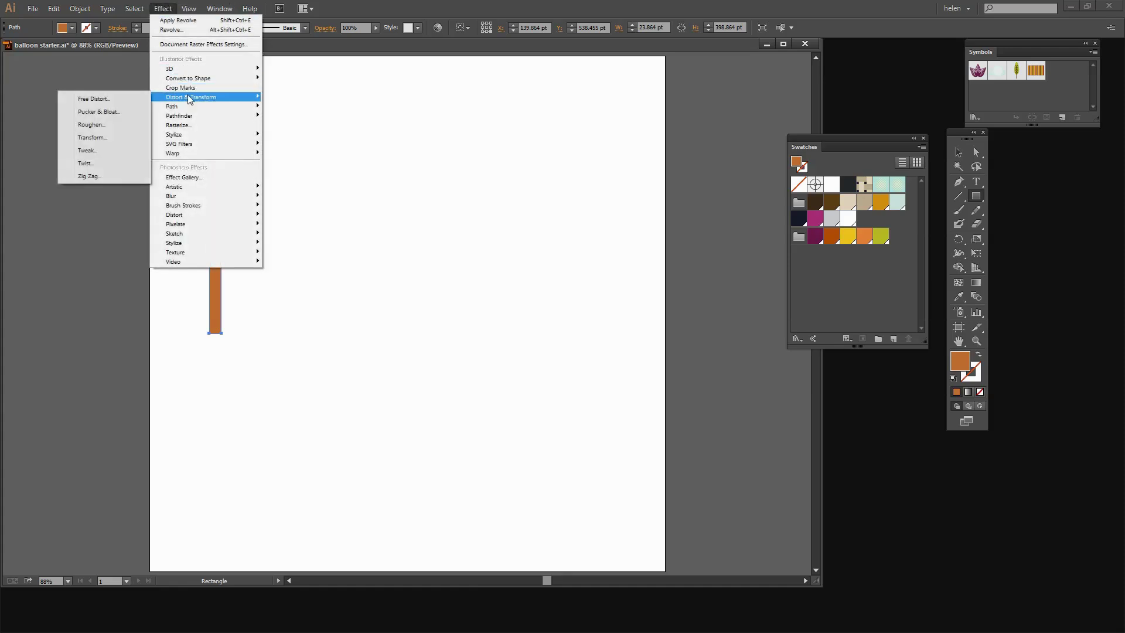
pyautogui.click(108, 137)
pyautogui.click(757, 390)
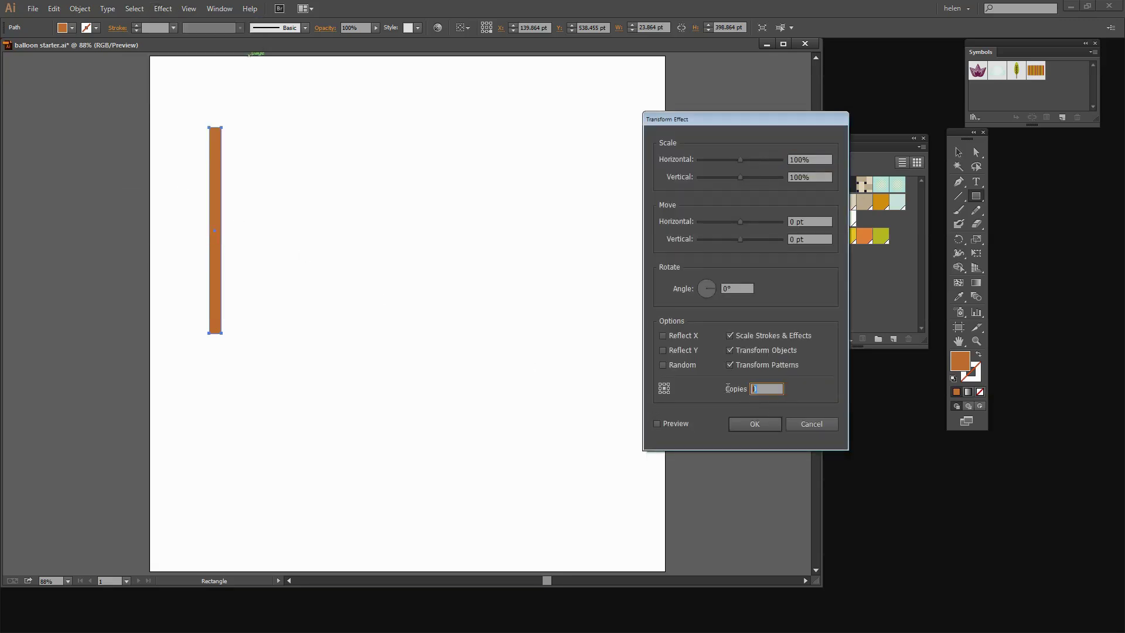
pyautogui.click(656, 422)
# - Set the Transform effect's horizontal move to 23 pt so the bars sit edge to edge, and apply it
pyautogui.click(802, 226)
pyautogui.press('Up')
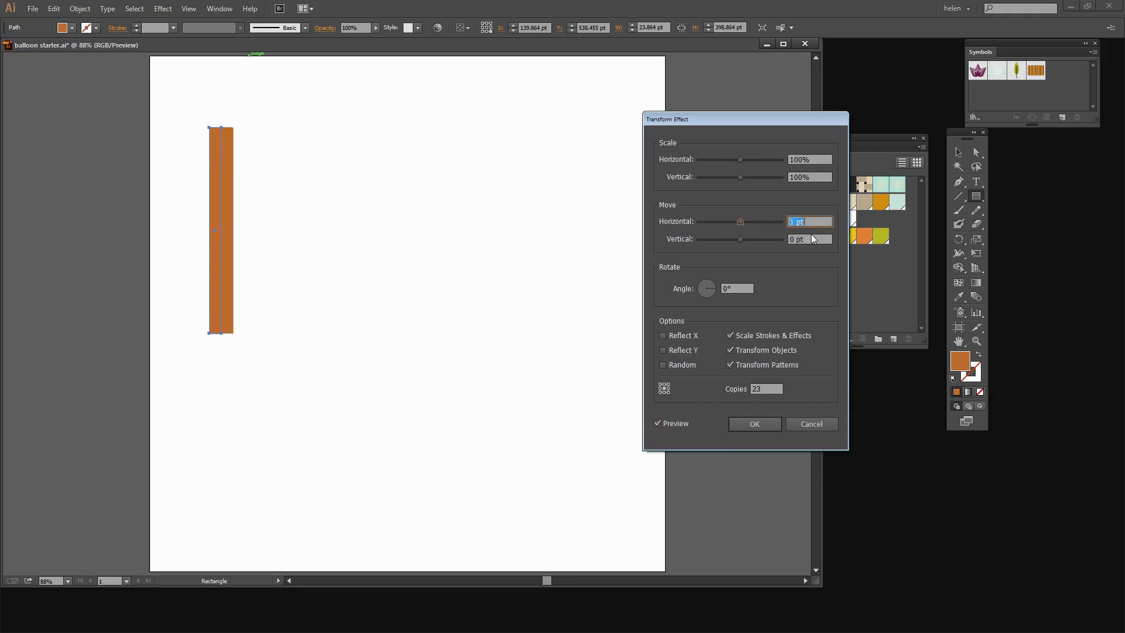
pyautogui.press('Up')
pyautogui.press('Up')
pyautogui.press('Up')
pyautogui.press('Up')
pyautogui.press('Up')
pyautogui.press('Up')
pyautogui.press('Up')
pyautogui.press('Up')
pyautogui.press('Up')
pyautogui.press('Up')
pyautogui.press('Up')
pyautogui.press('Up')
pyautogui.press('Up')
pyautogui.press('Up')
pyautogui.press('Up')
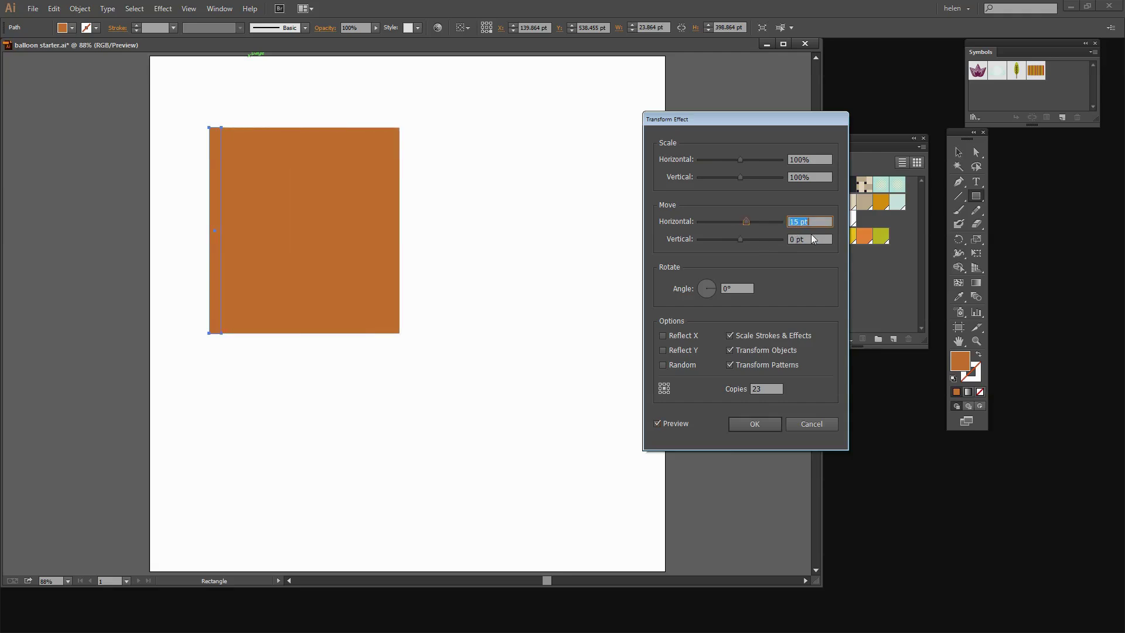
pyautogui.press('Up')
pyautogui.press('Up')
pyautogui.press('Up')
pyautogui.press('Up')
pyautogui.press('Up')
pyautogui.press('Up')
pyautogui.press('Up')
pyautogui.press('Up')
pyautogui.press('Up')
pyautogui.press('Up')
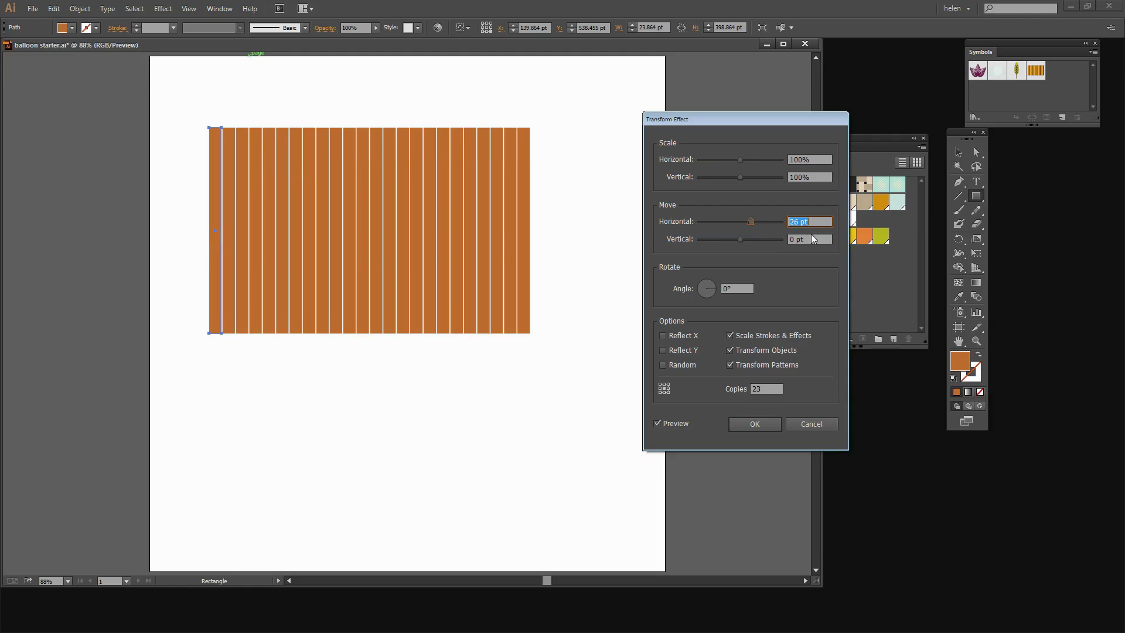
pyautogui.press('Down')
pyautogui.press('Down')
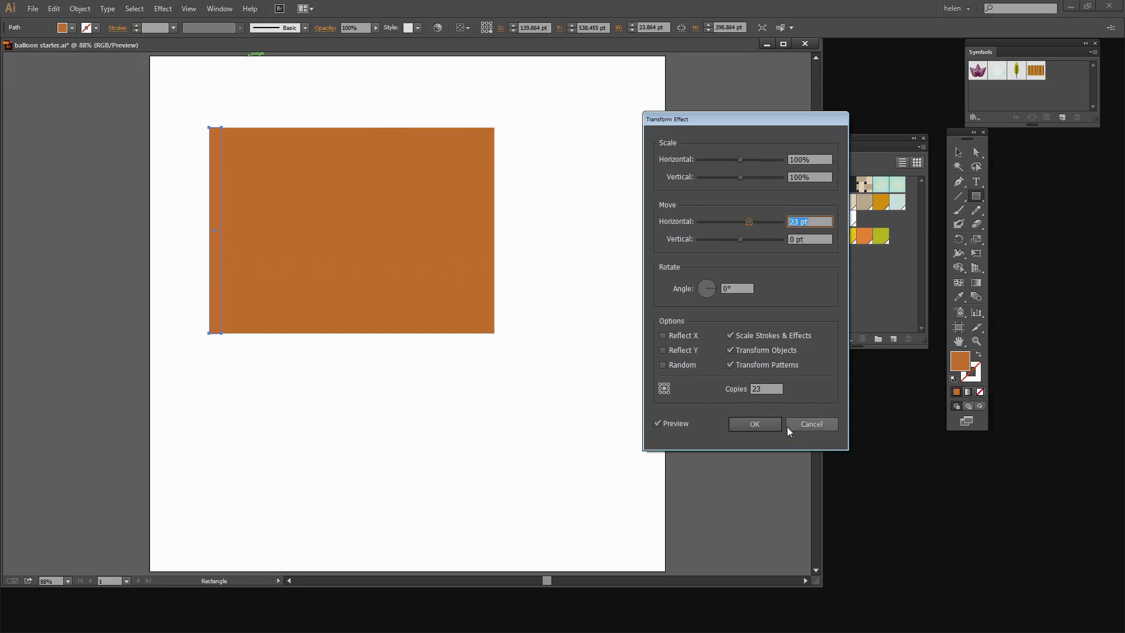
pyautogui.click(758, 423)
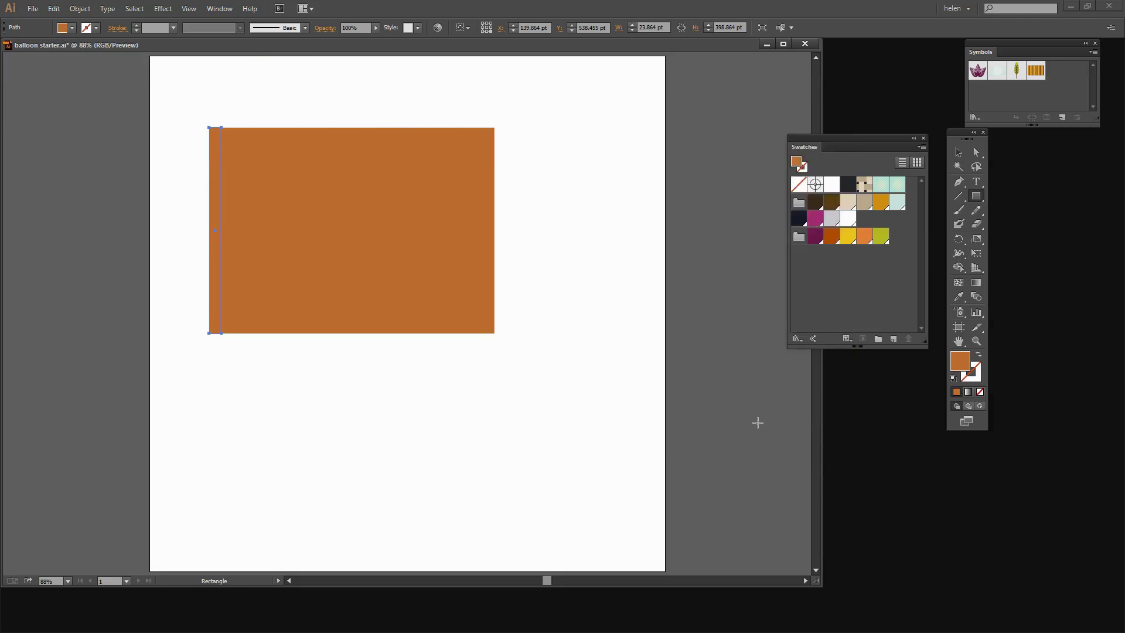
# - Expand the appearance of the repeated orange bars and ungroup the result
pyautogui.click(80, 8)
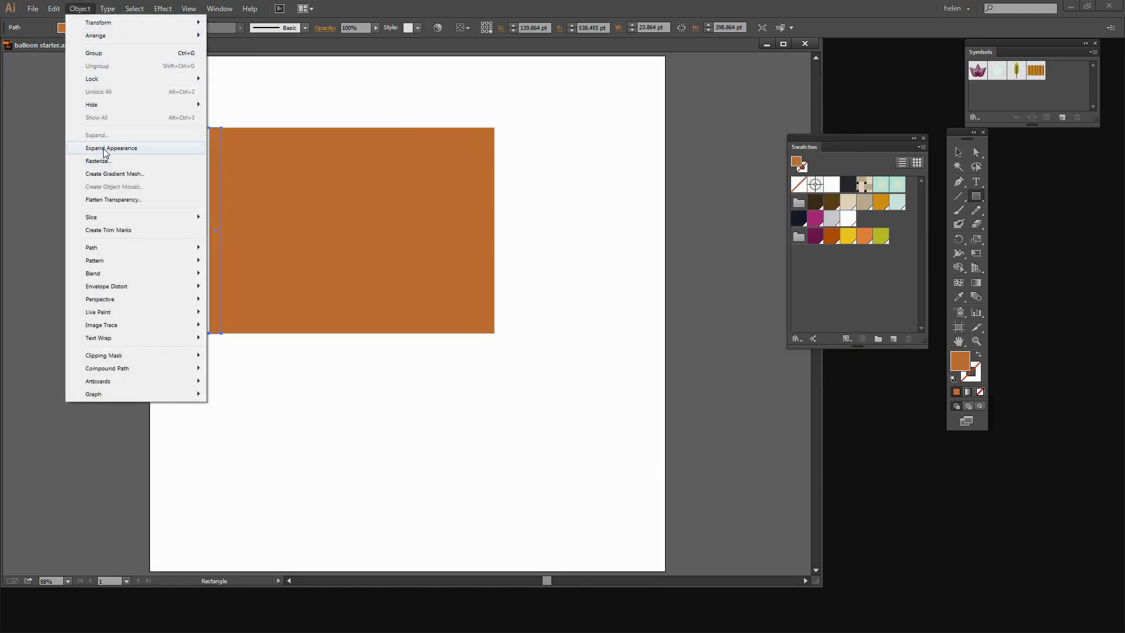
pyautogui.click(111, 148)
pyautogui.click(80, 9)
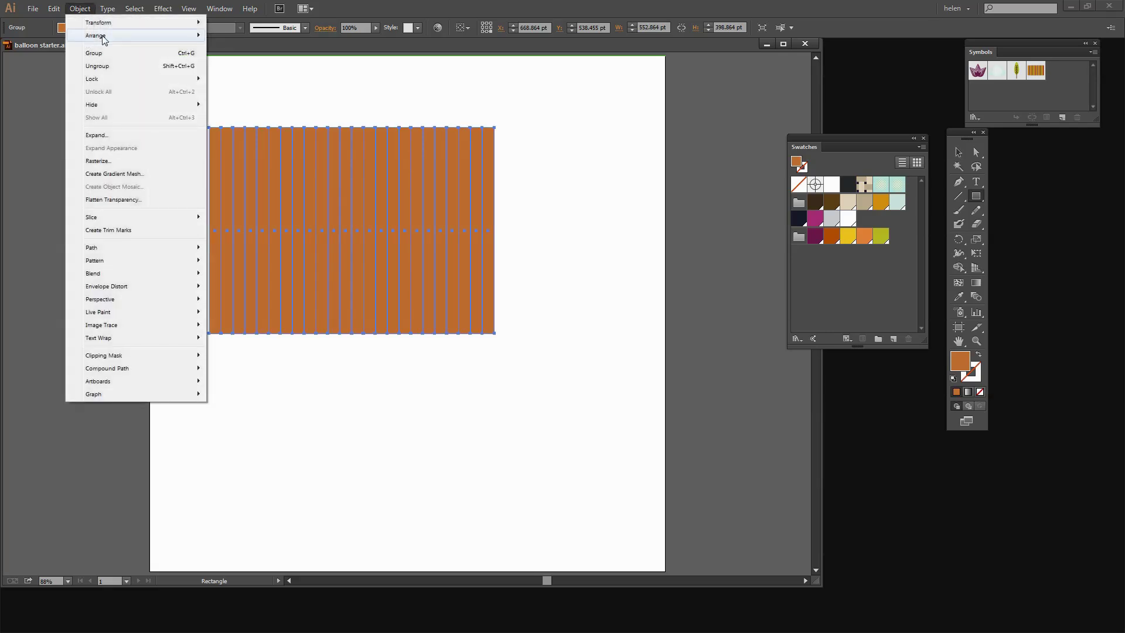
pyautogui.click(103, 66)
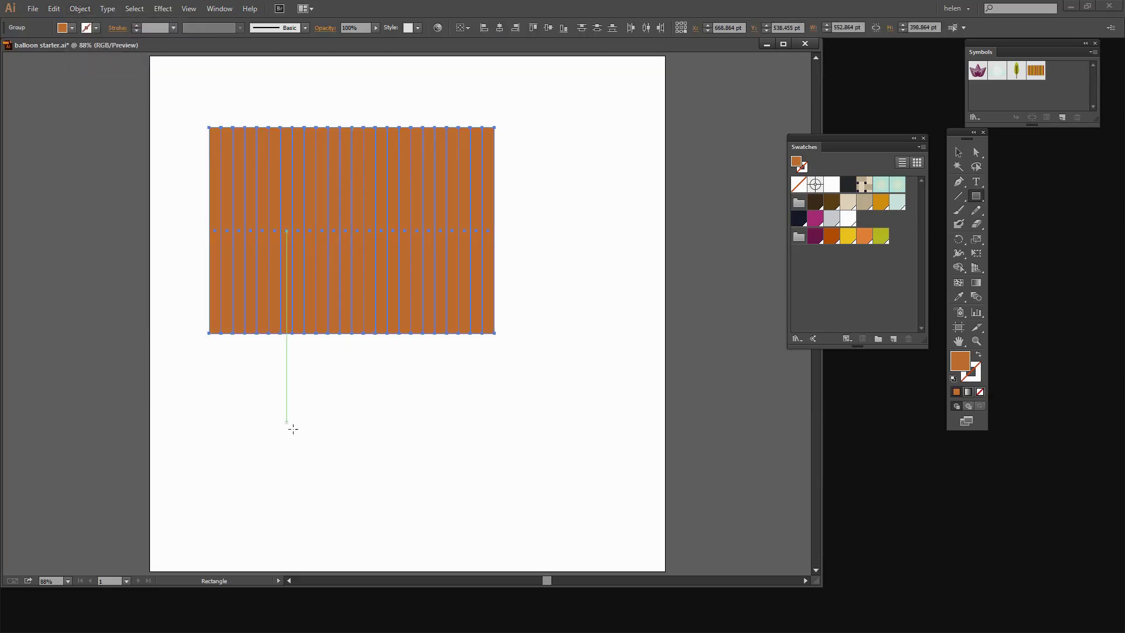
# - Recolour the second to fifth stripes from the left, in order, as yellow, lime green, dark purple and lime green
pyautogui.click(959, 151)
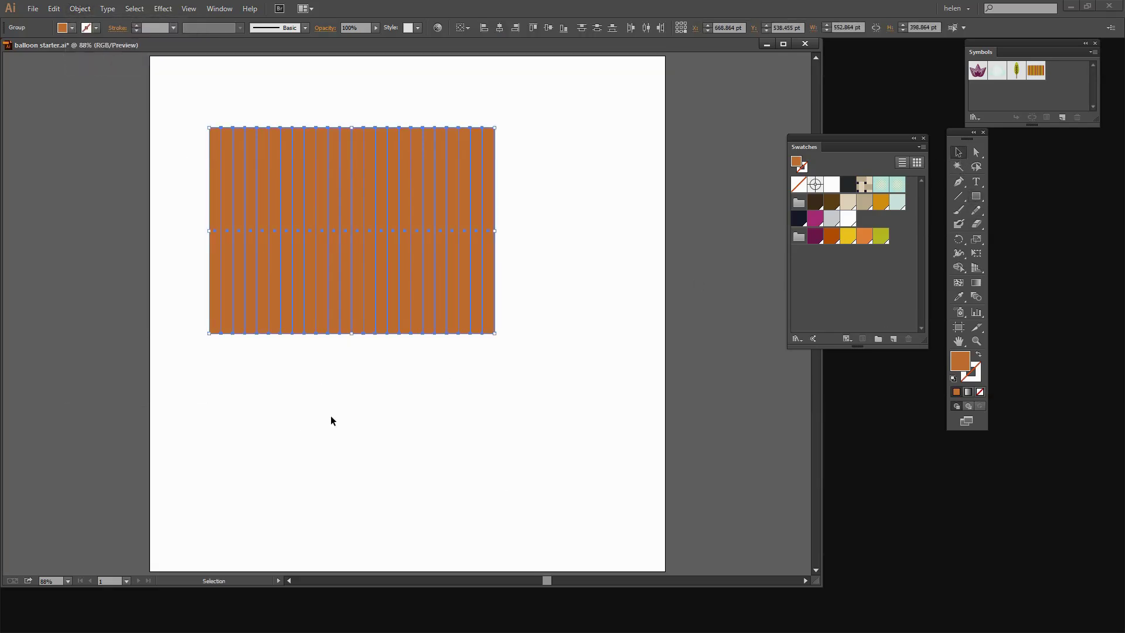
pyautogui.click(331, 417)
pyautogui.click(220, 328)
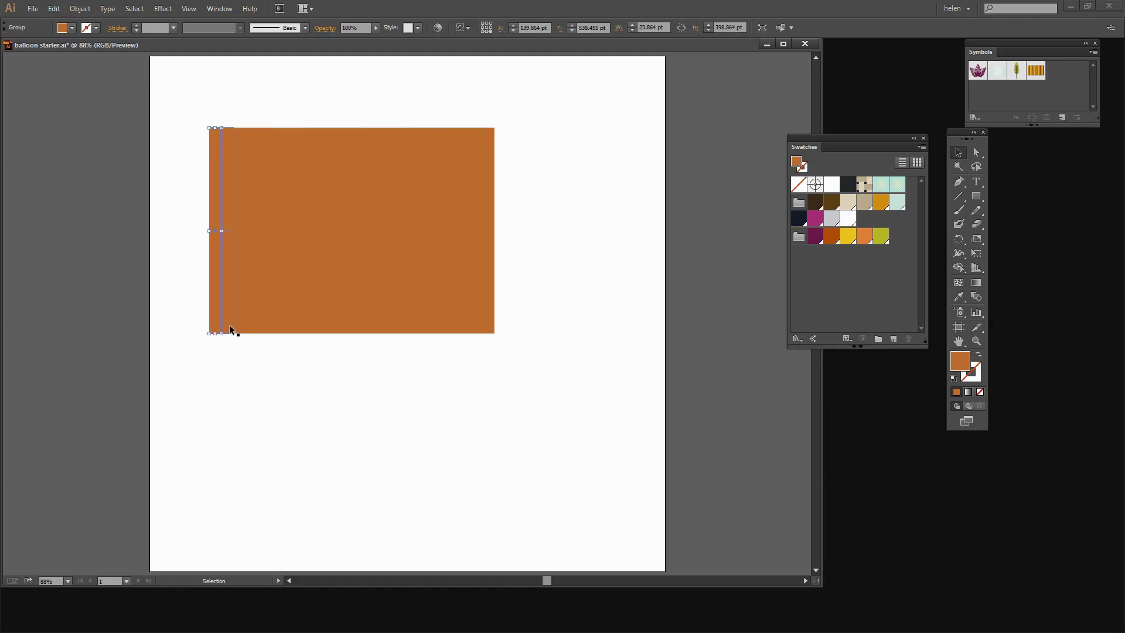
pyautogui.click(231, 329)
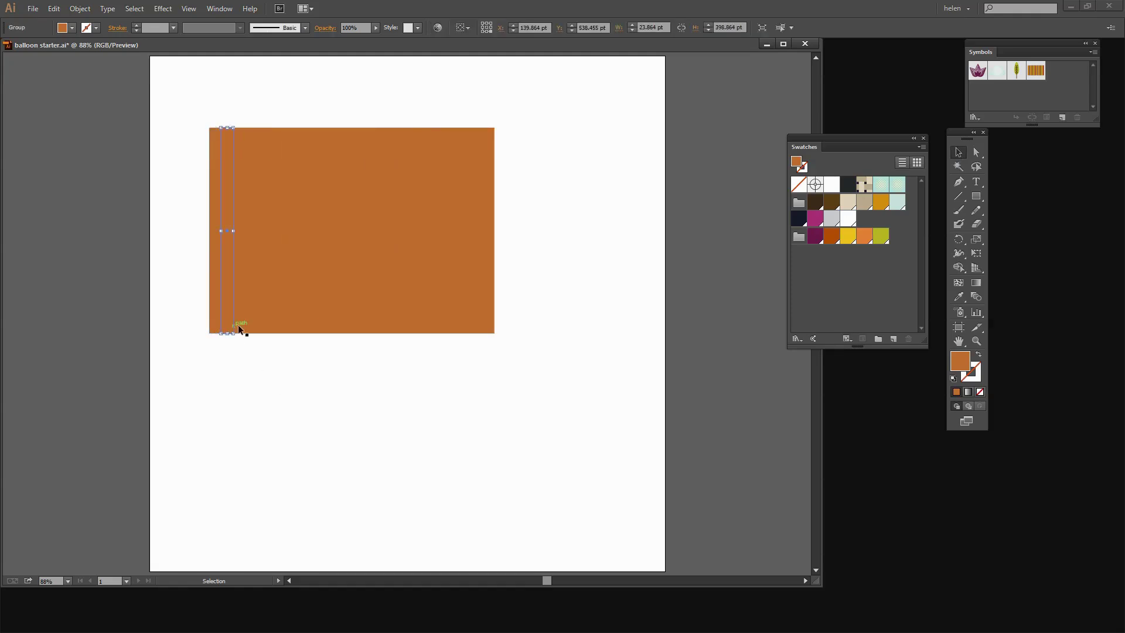
pyautogui.click(848, 238)
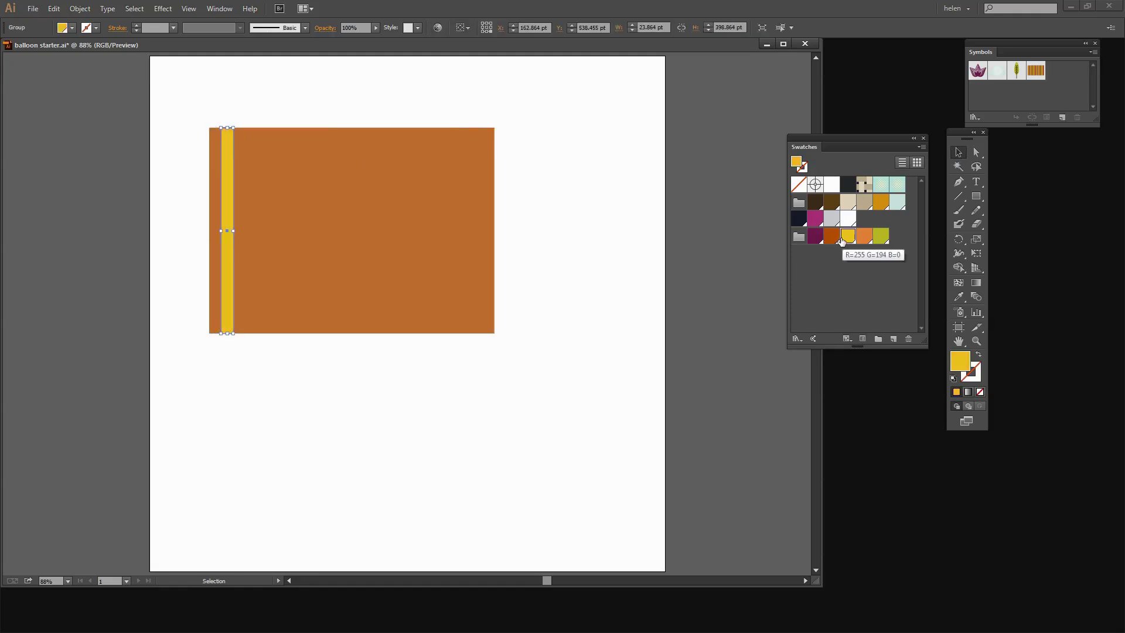
pyautogui.click(241, 324)
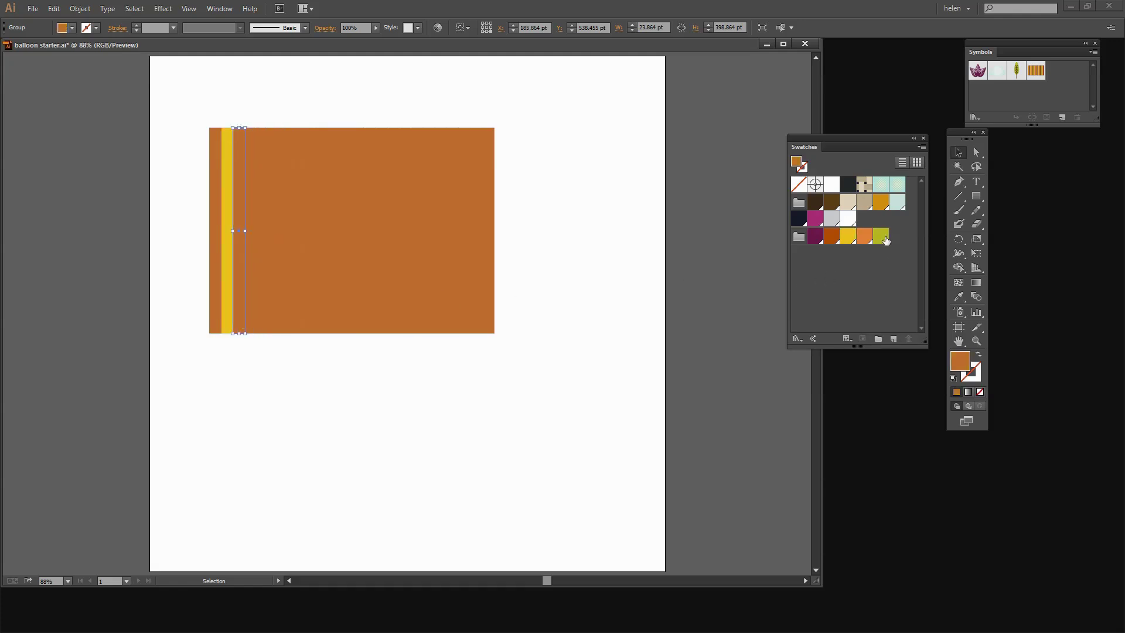
pyautogui.click(886, 239)
pyautogui.click(253, 322)
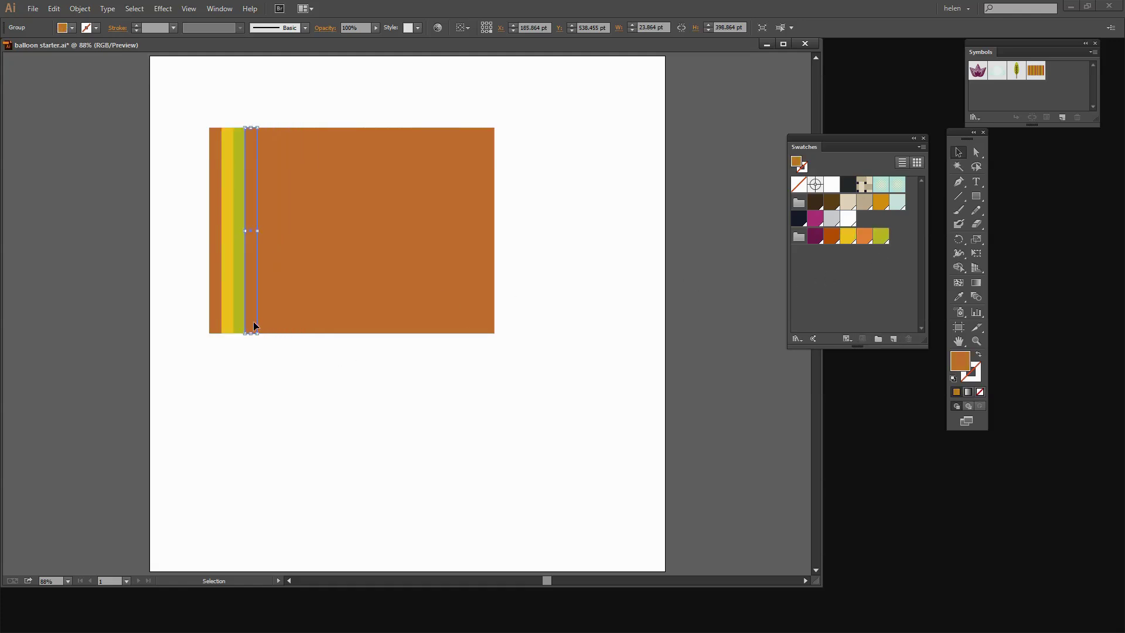
pyautogui.click(815, 236)
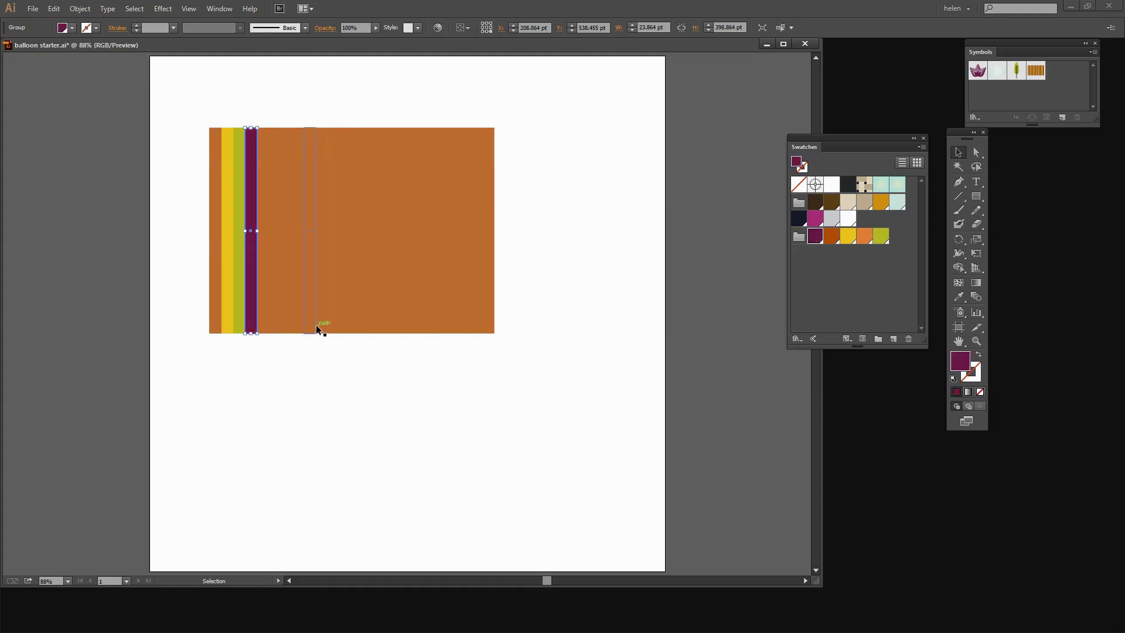
pyautogui.click(262, 318)
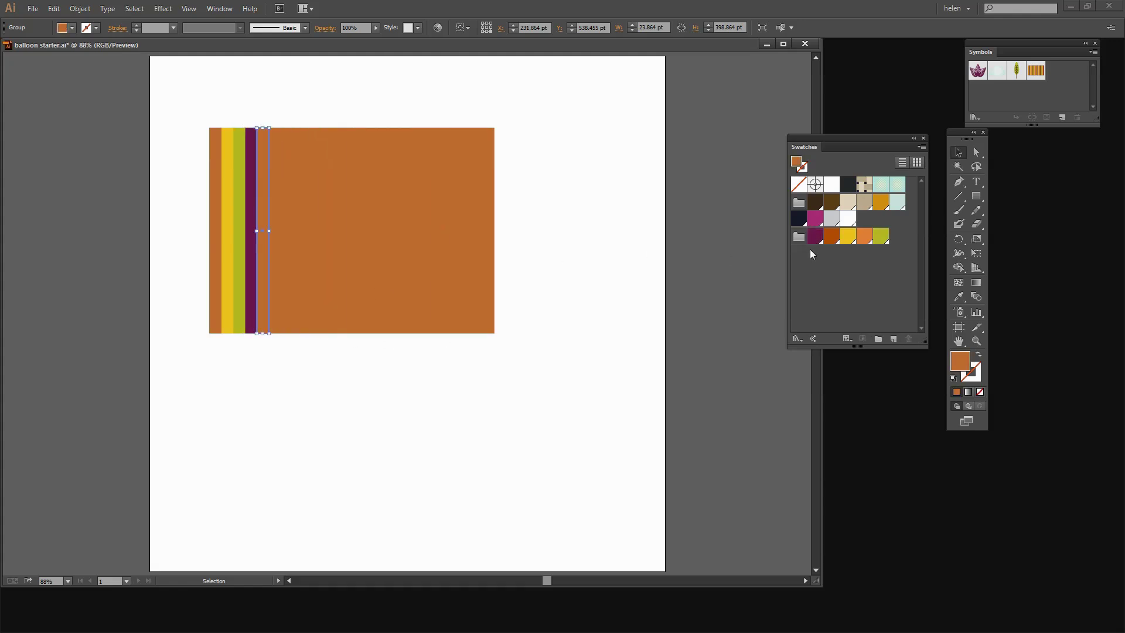
pyautogui.click(879, 237)
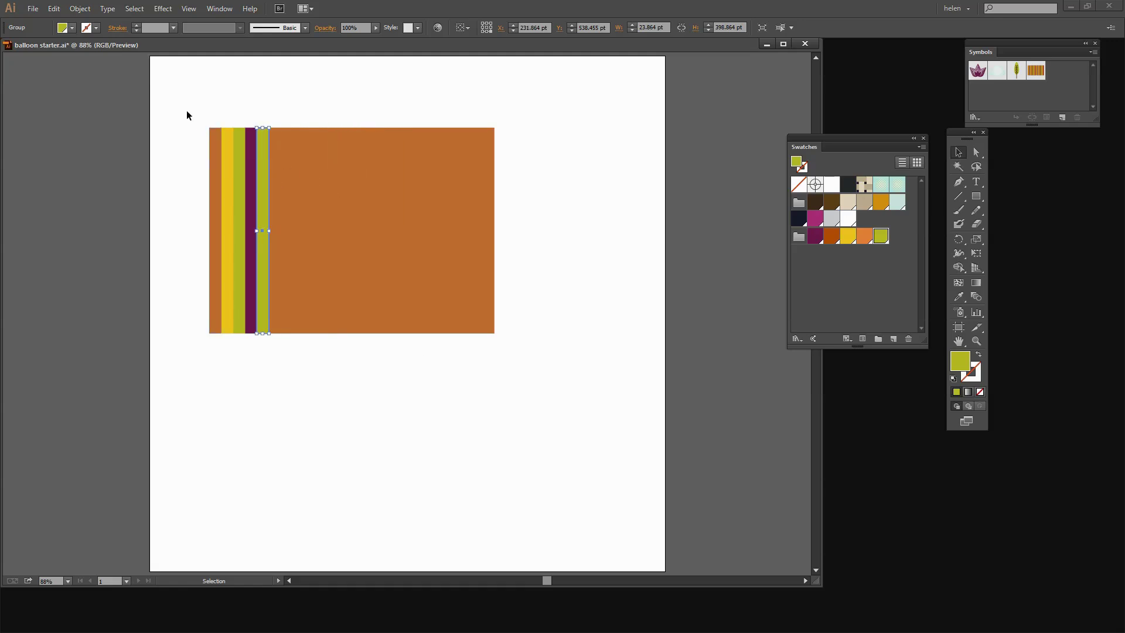
# - Turn all the stripes into a new Movie Clip symbol with the default name and options
pyautogui.moveTo(186, 112); pyautogui.dragTo(555, 393)
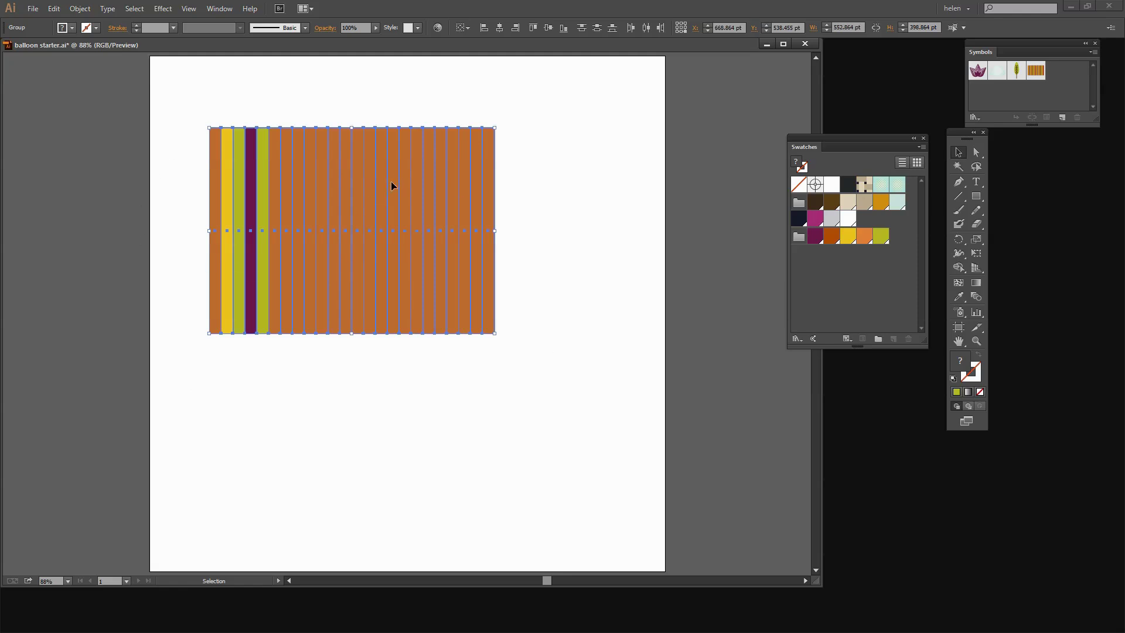
pyautogui.moveTo(394, 181); pyautogui.dragTo(1066, 78)
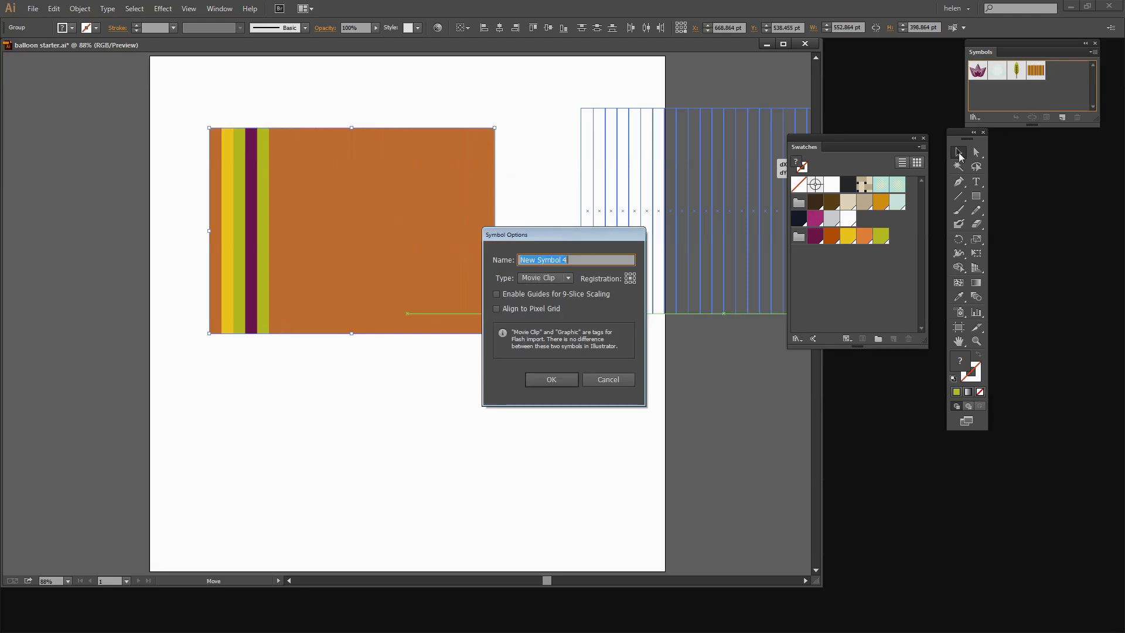
pyautogui.click(544, 378)
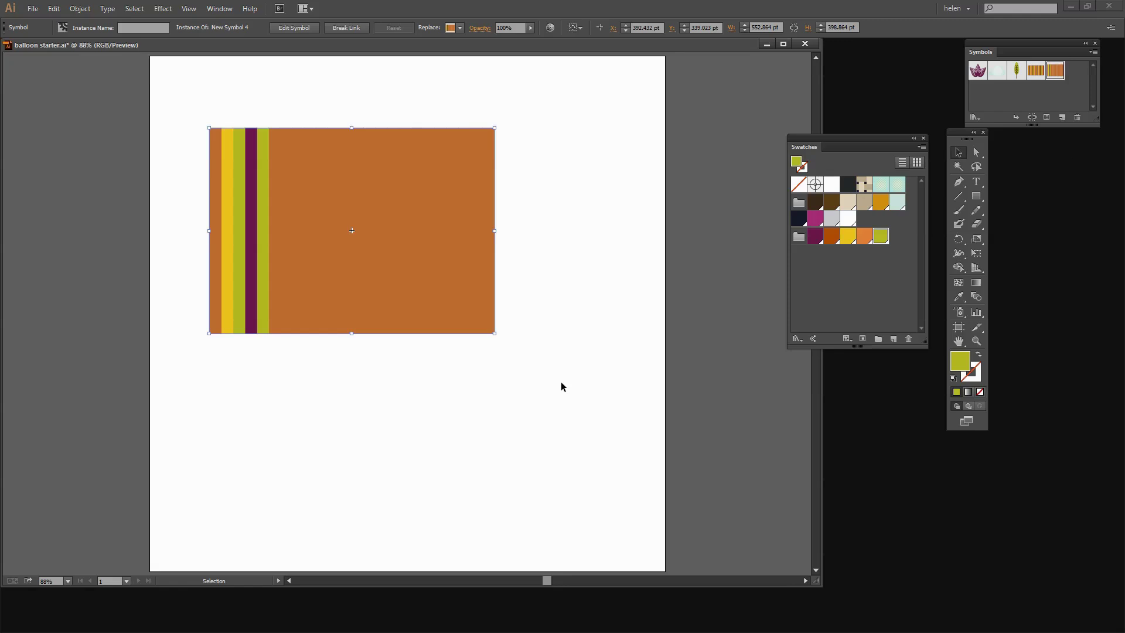
# - Delete the striped artwork from the artboard and remove its newly made symbol
pyautogui.press('Delete')
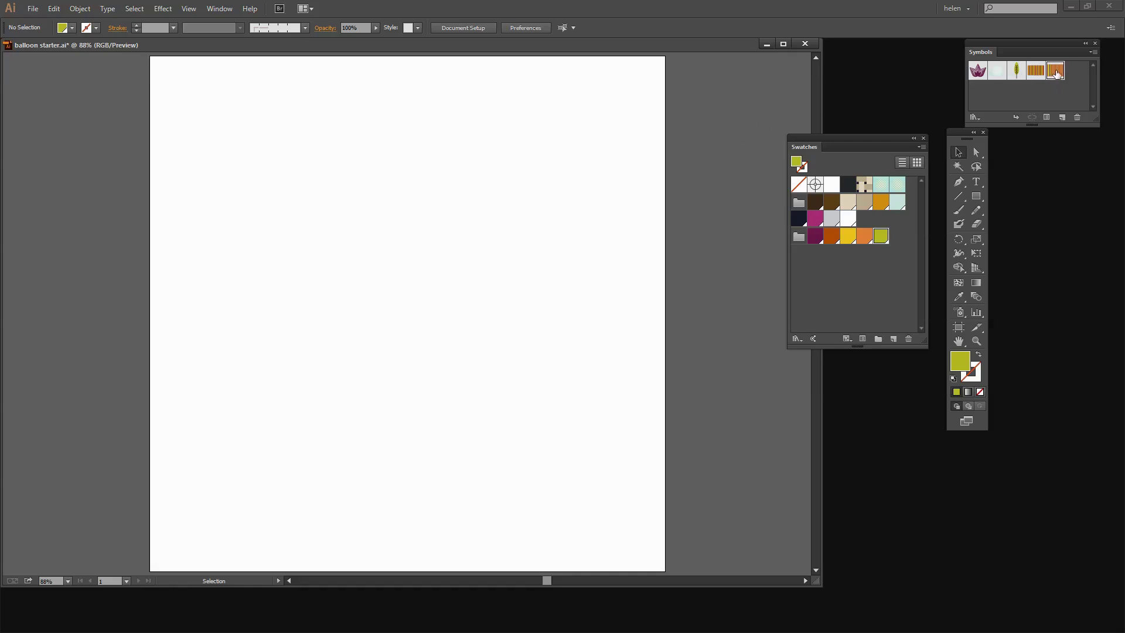
pyautogui.moveTo(1057, 73); pyautogui.dragTo(1081, 117)
# - Draw a circle about 637.5 pt in diameter near the middle of the artboard and fill it with light grey
pyautogui.click(977, 198)
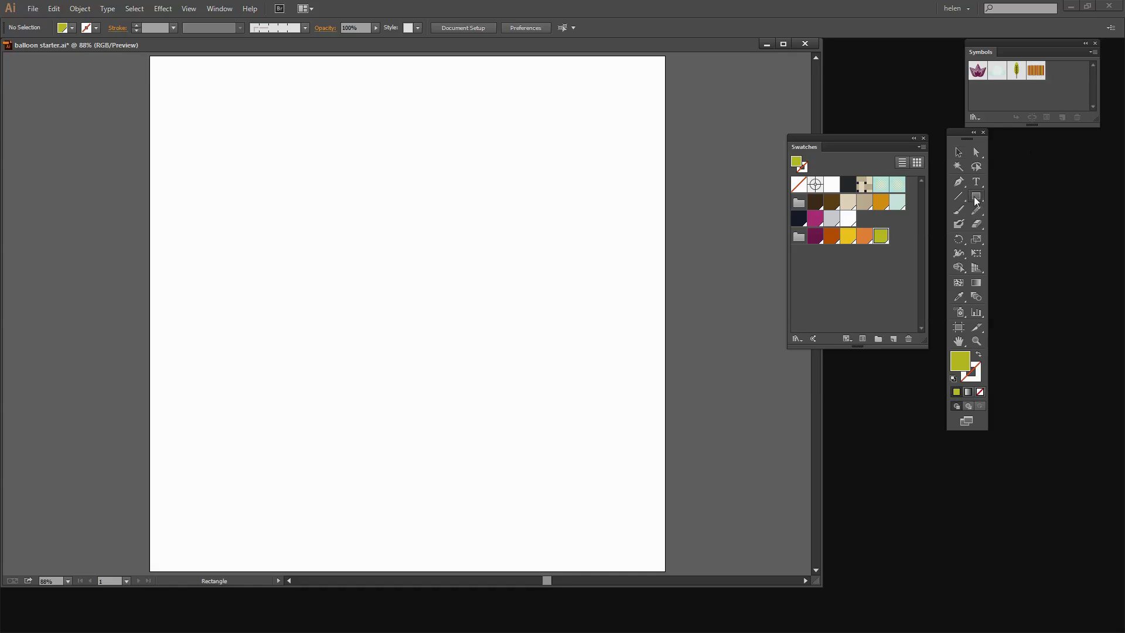
pyautogui.moveTo(976, 200); pyautogui.dragTo(996, 221)
pyautogui.moveTo(251, 117); pyautogui.dragTo(565, 446)
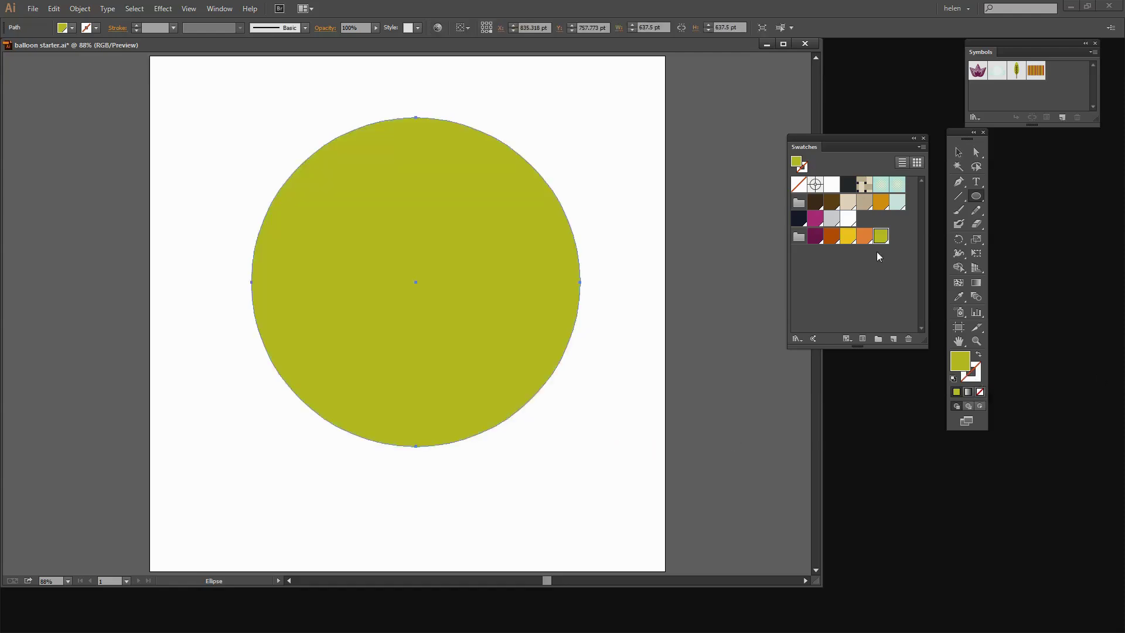
pyautogui.click(832, 218)
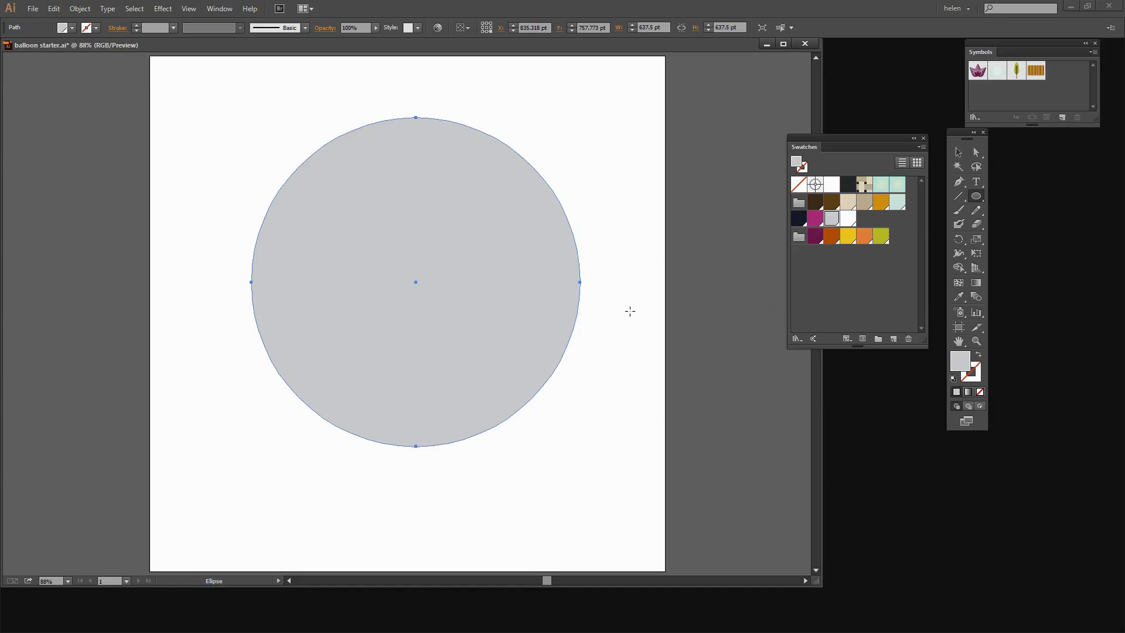
# - Delete the circle's right-hand anchor point so only its left half is left
pyautogui.click(977, 154)
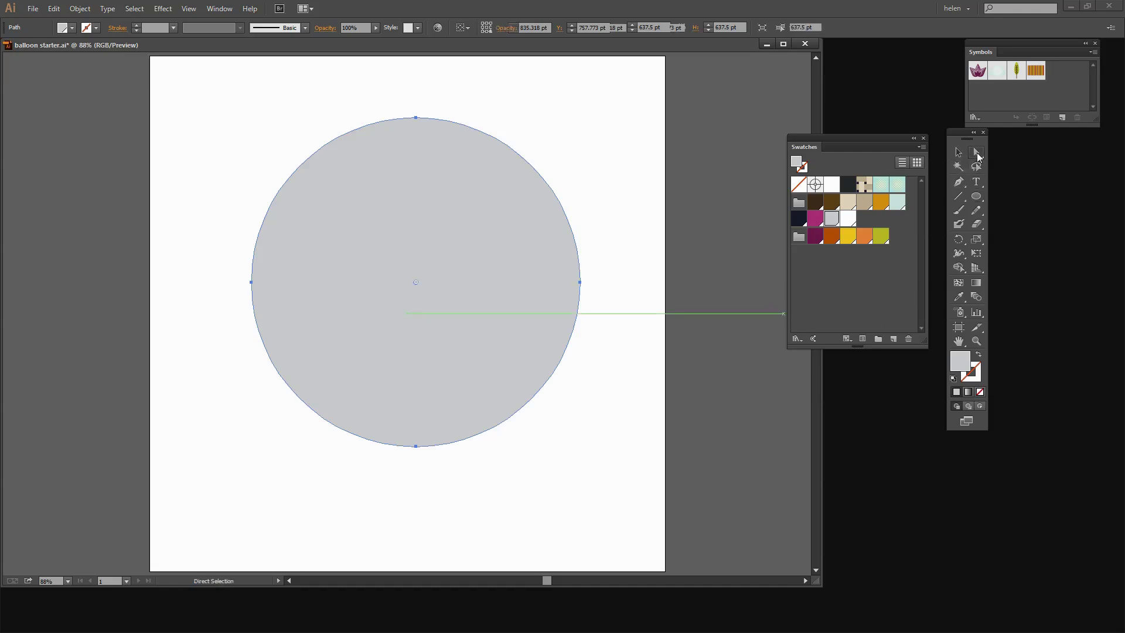
pyautogui.click(581, 284)
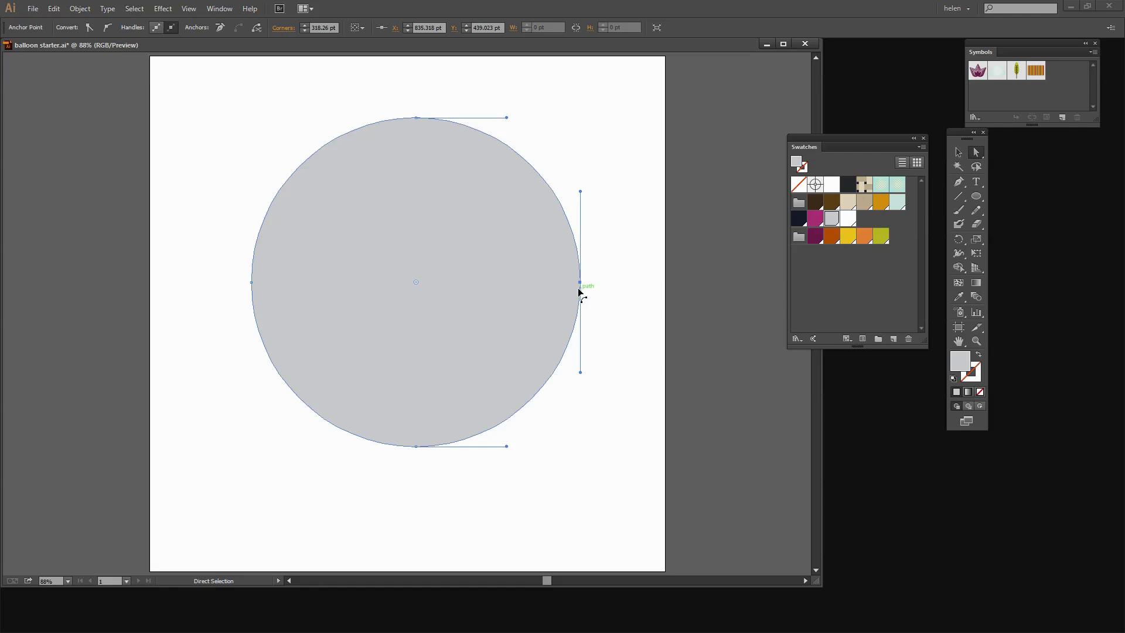
pyautogui.press('Delete')
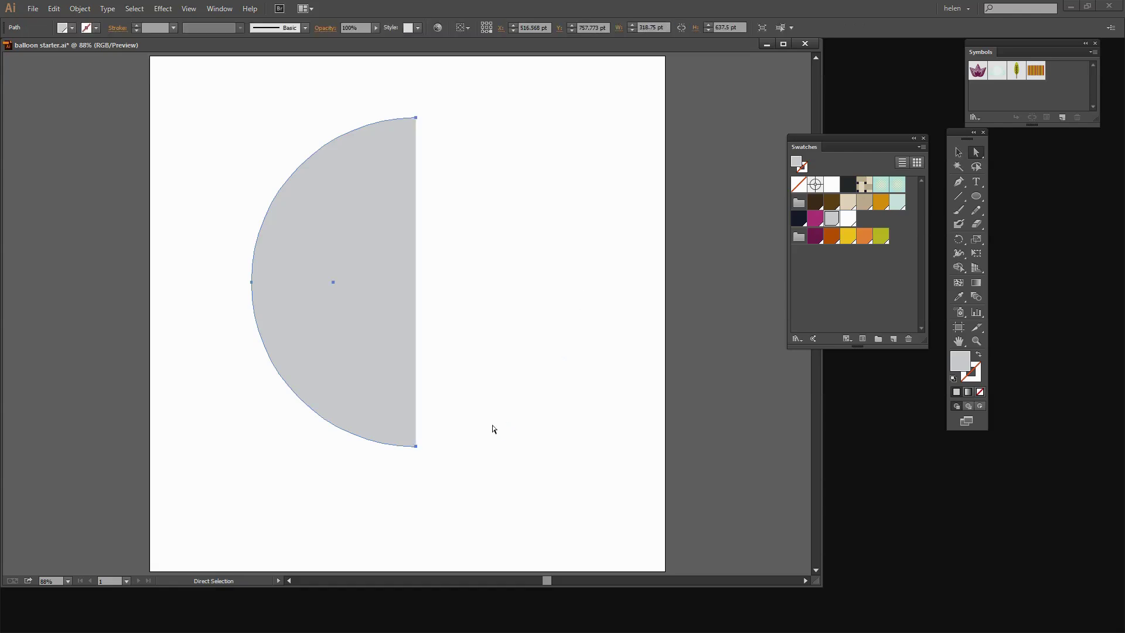
# - Move the half circle's bottom anchor to about X 450 pt, Y 794 pt and raise its left handle to taper the lower curve
pyautogui.click(416, 447)
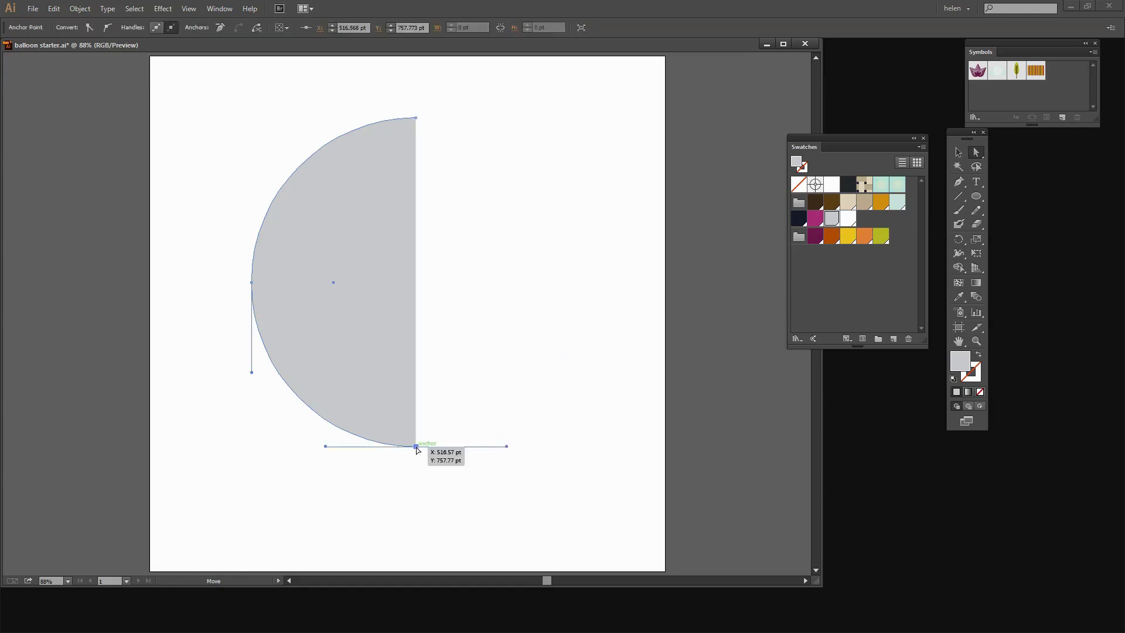
pyautogui.moveTo(416, 447); pyautogui.dragTo(381, 467)
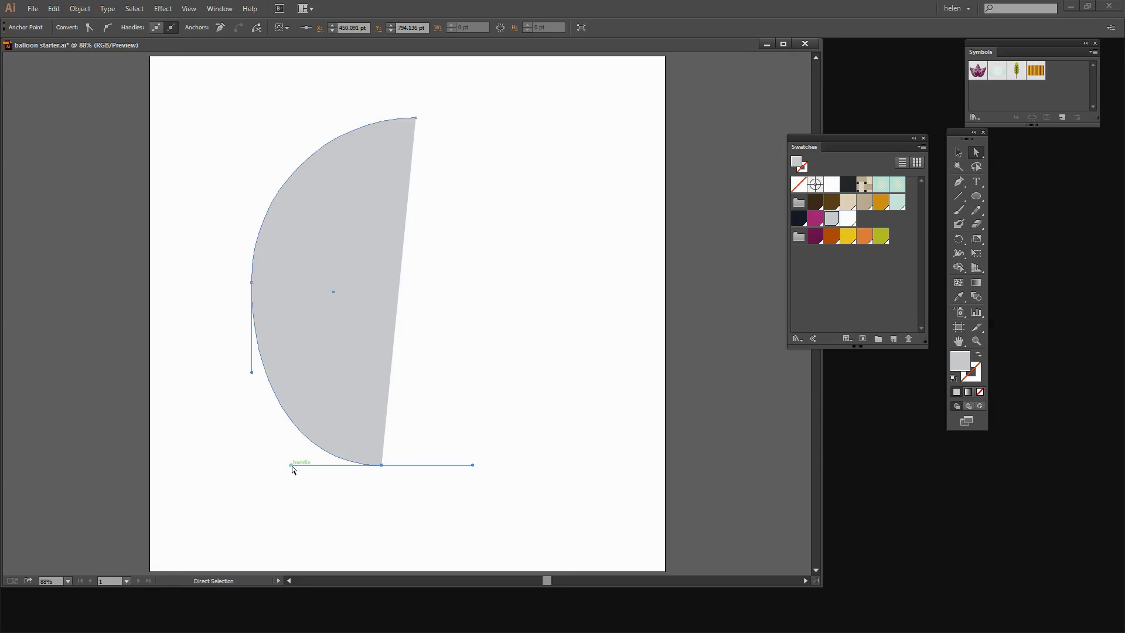
pyautogui.moveTo(290, 469); pyautogui.dragTo(305, 426)
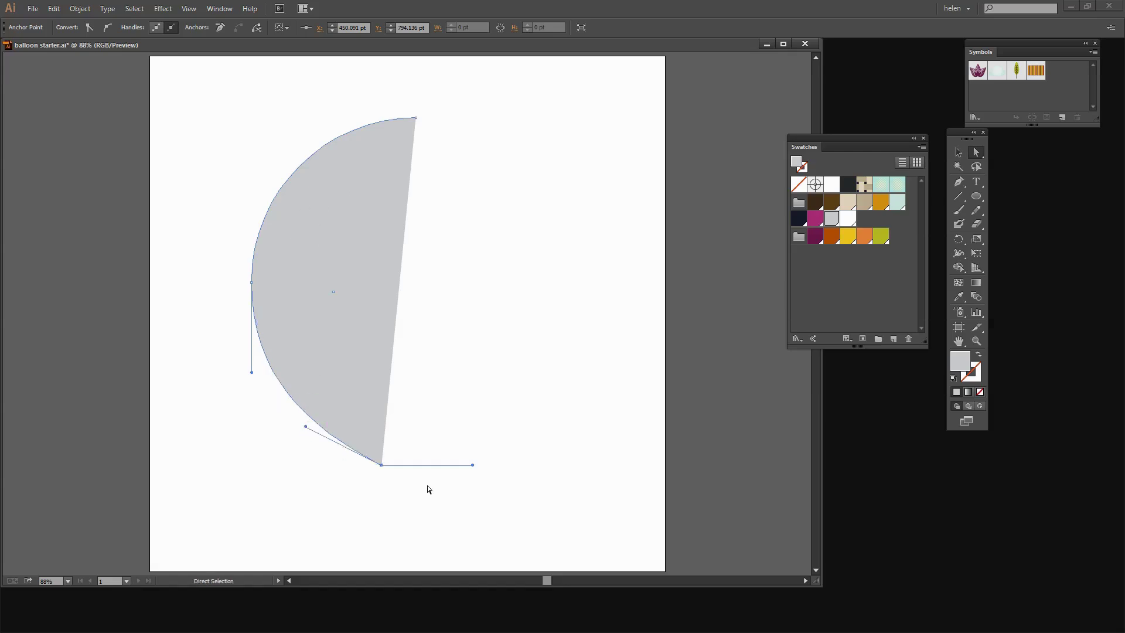
# - Close the half-balloon with the Pen tool: a short horizontal base to about X 516.6 pt, Y 794.1 pt, and a straight vertical edge to the top anchor
pyautogui.click(960, 183)
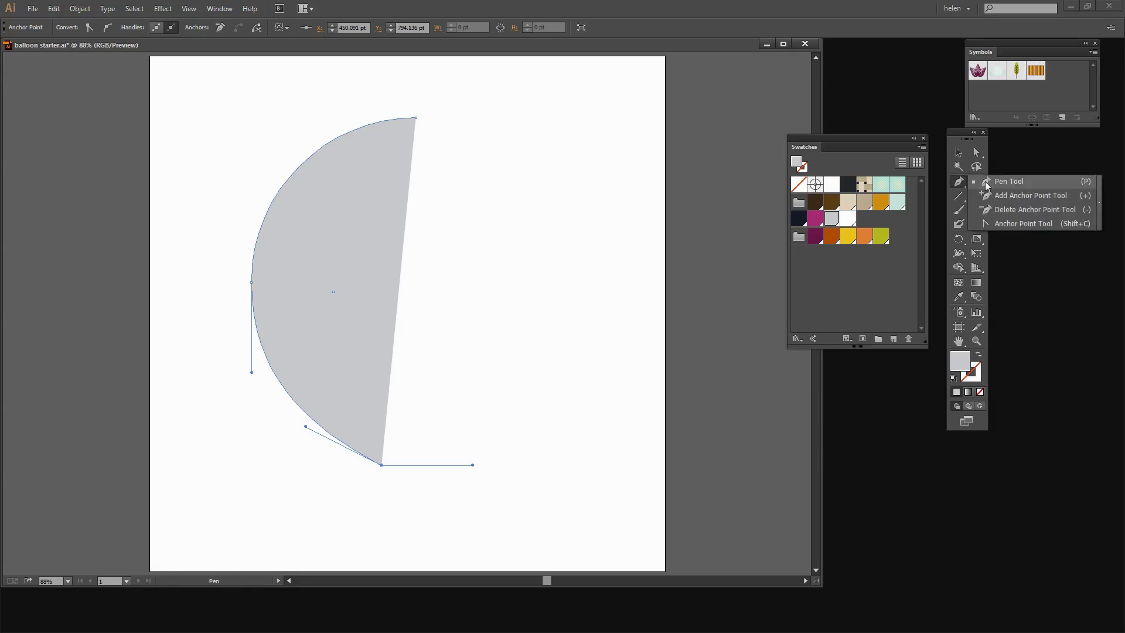
pyautogui.click(996, 183)
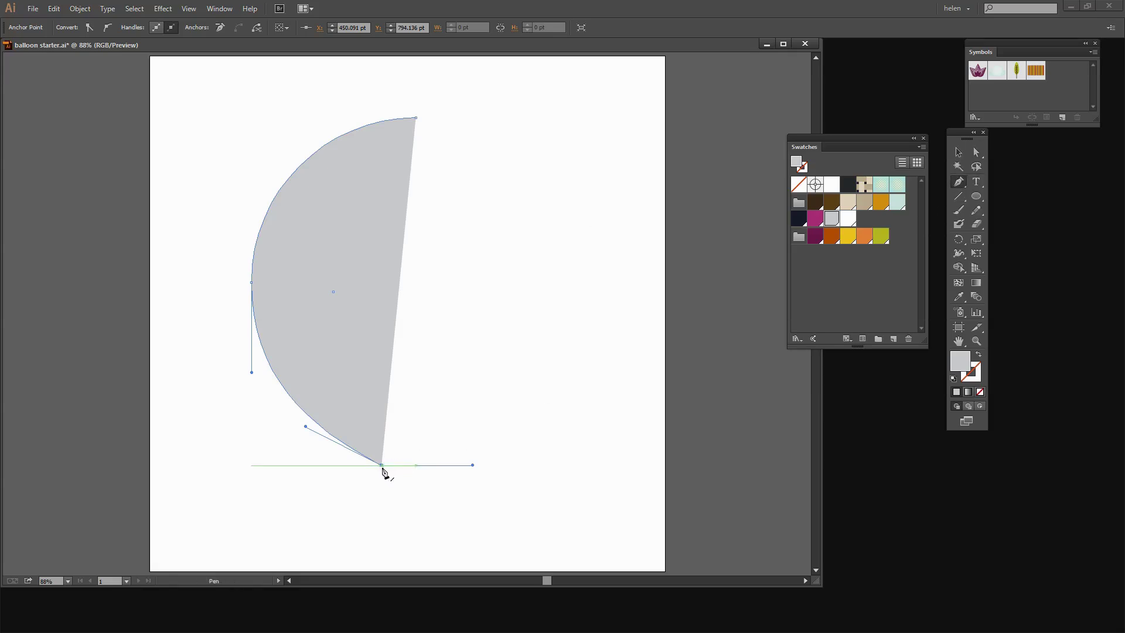
pyautogui.moveTo(382, 466); pyautogui.dragTo(417, 467)
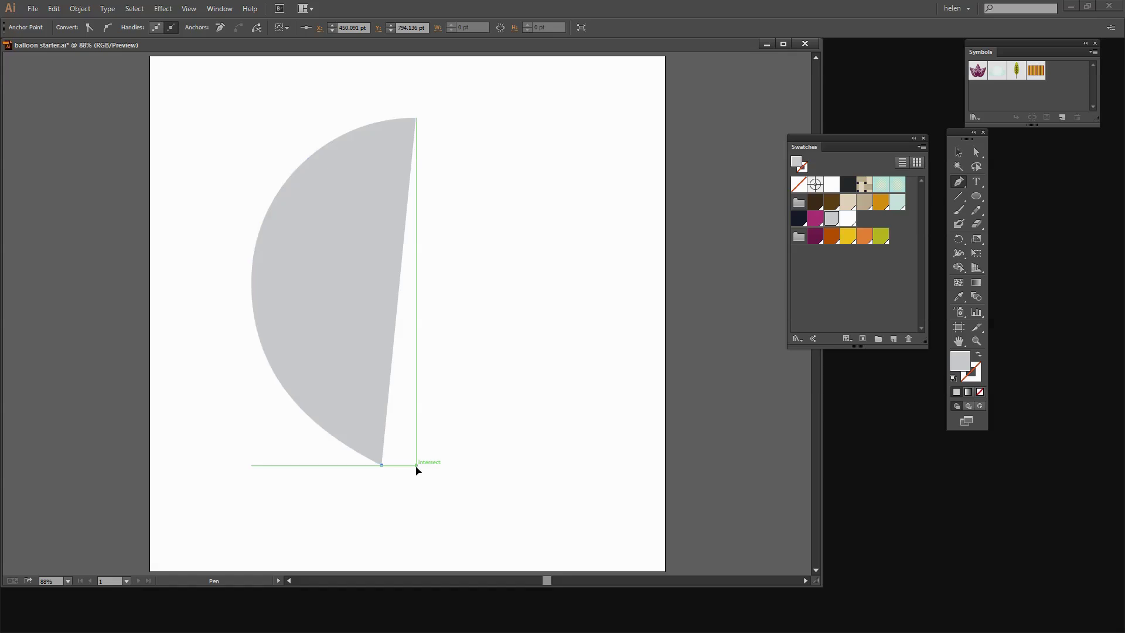
pyautogui.click(417, 467)
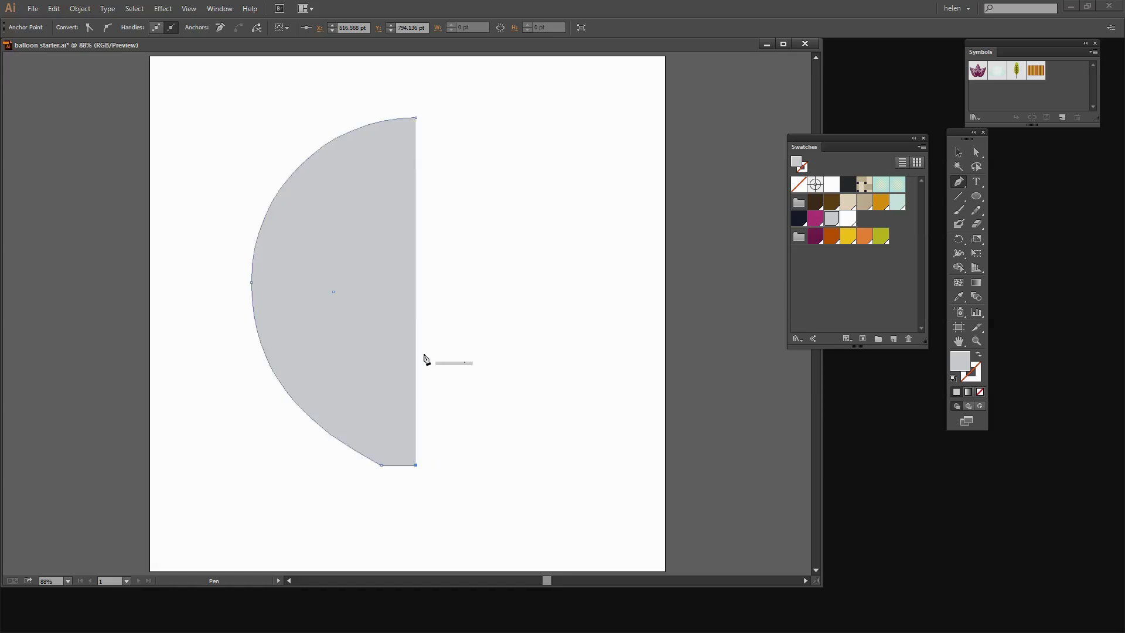
pyautogui.click(417, 118)
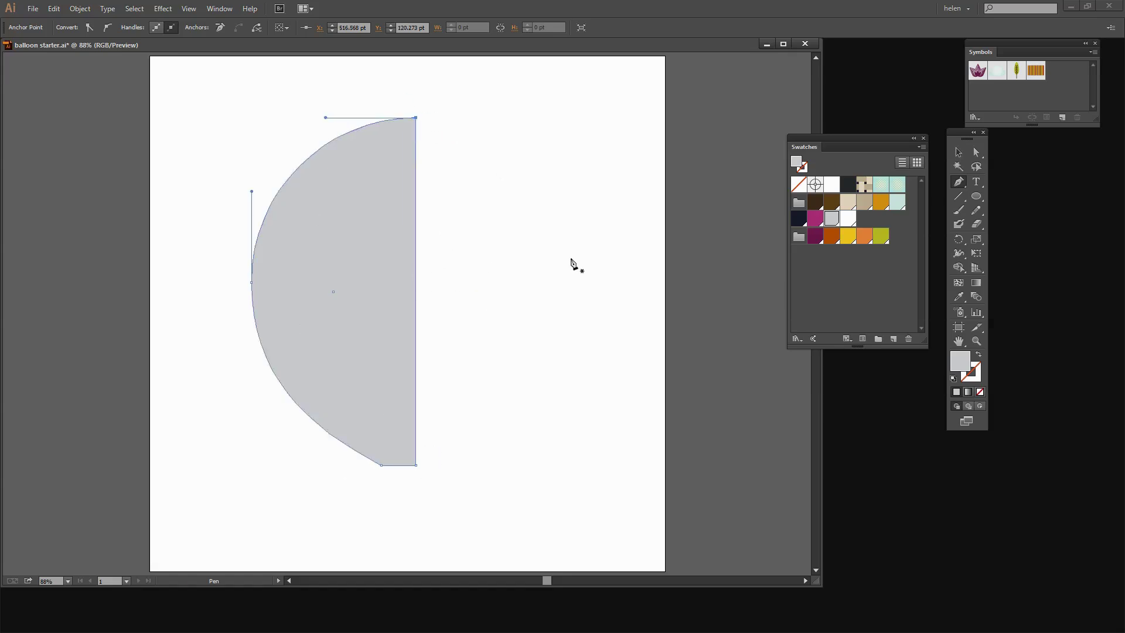
pyautogui.click(958, 152)
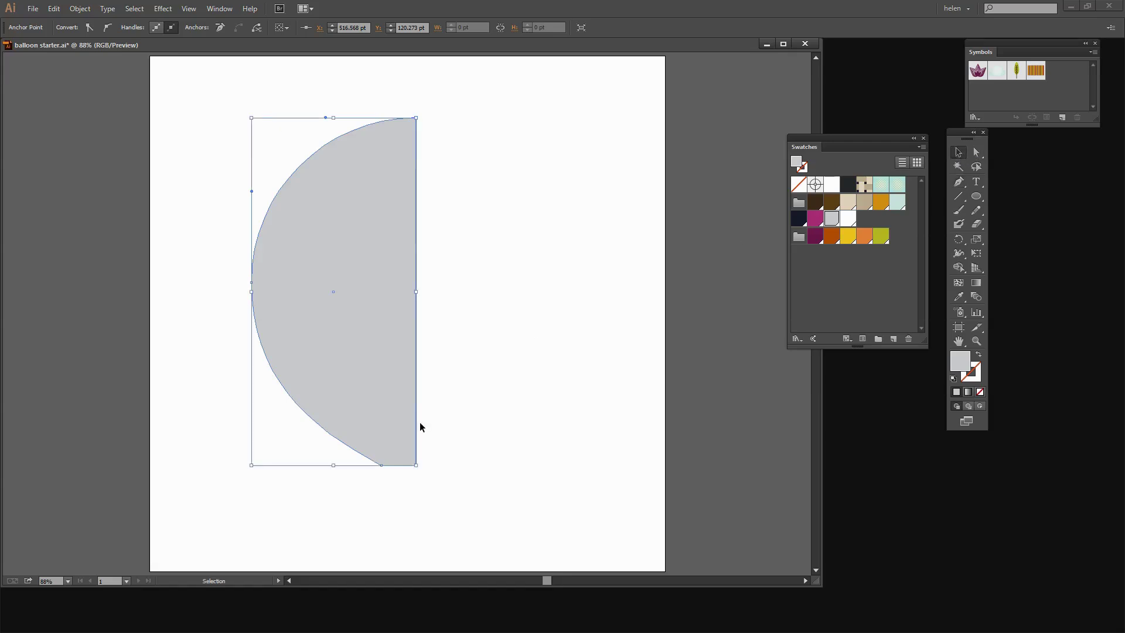
pyautogui.click(479, 445)
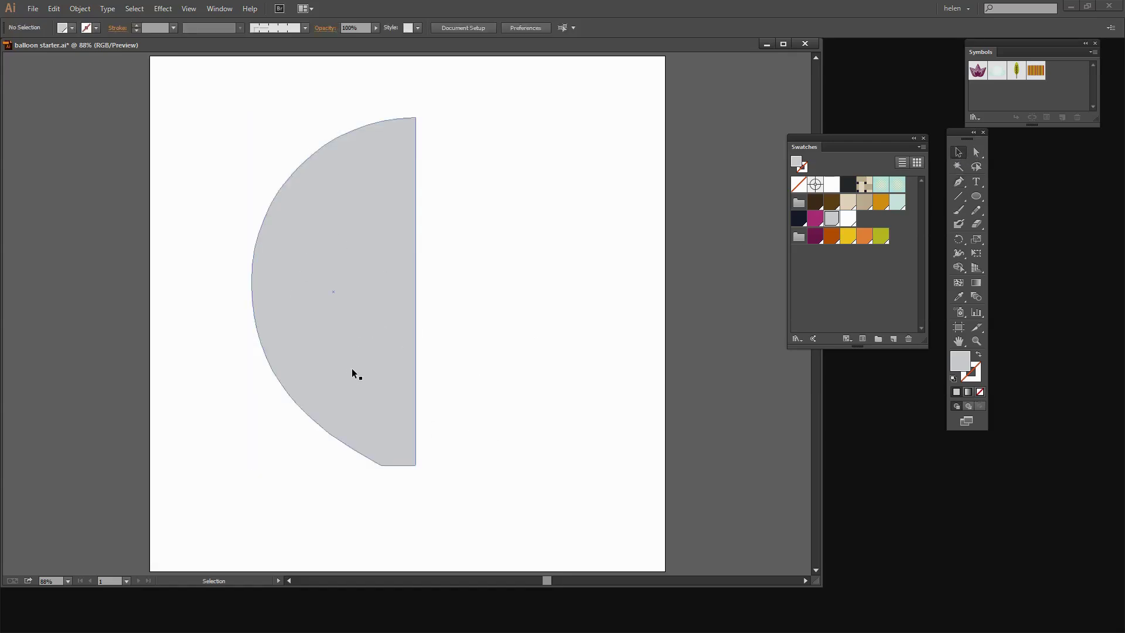
# - Set up a previewed 3D Revolve effect on the half-balloon shape, revolving it from its Right Edge
pyautogui.click(378, 286)
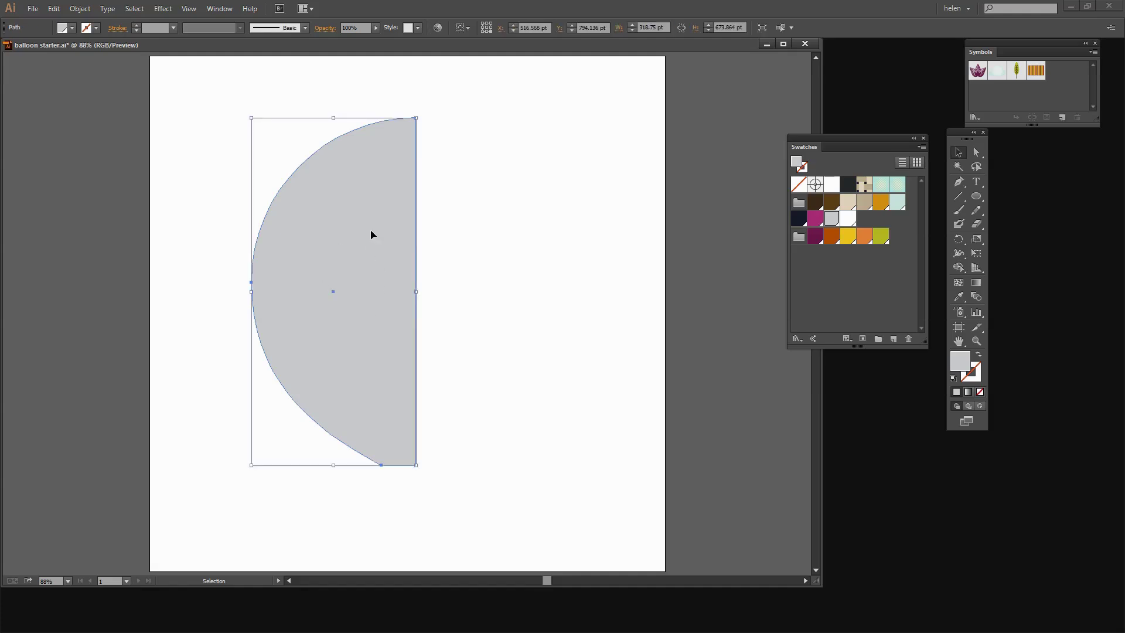
pyautogui.click(161, 9)
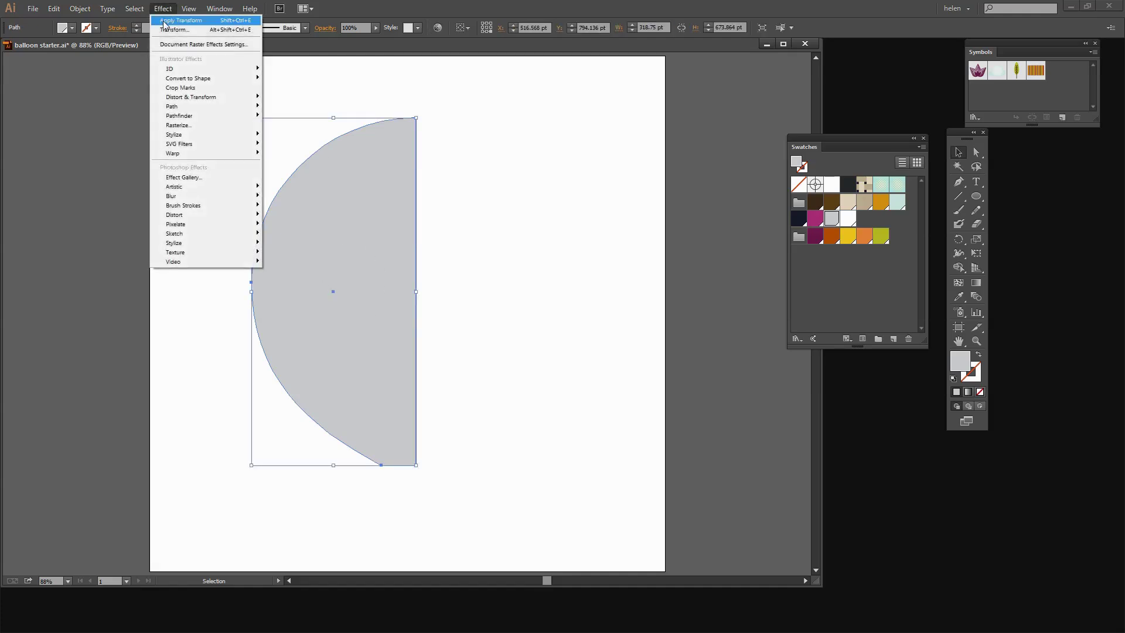
pyautogui.moveTo(175, 68)
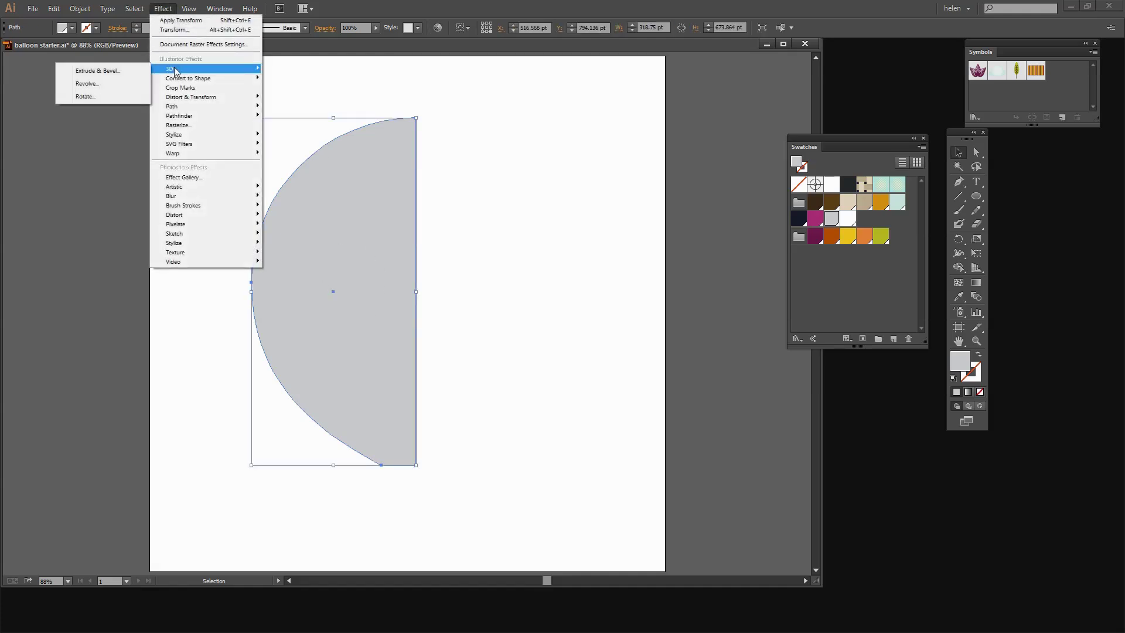
pyautogui.click(86, 84)
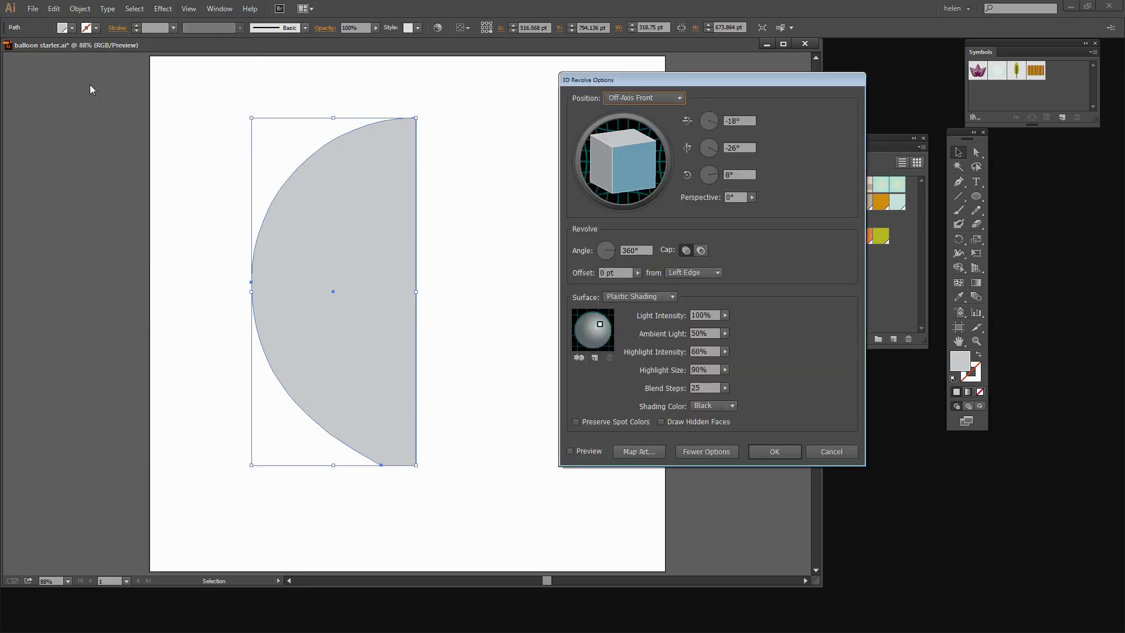
pyautogui.click(571, 451)
pyautogui.click(570, 452)
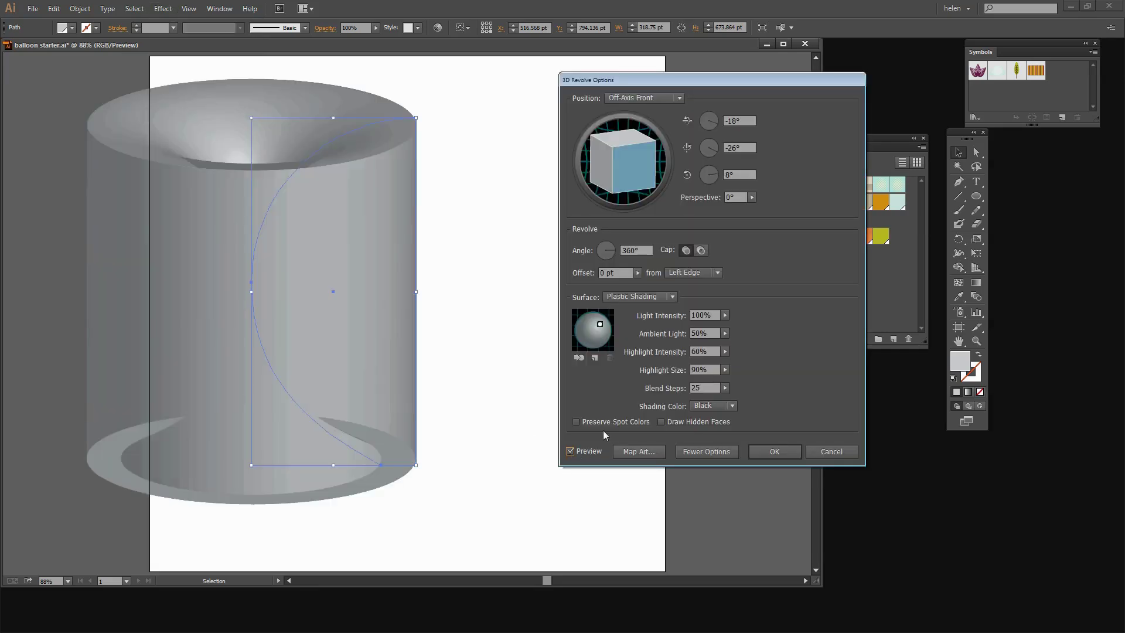
pyautogui.click(695, 453)
pyautogui.click(699, 320)
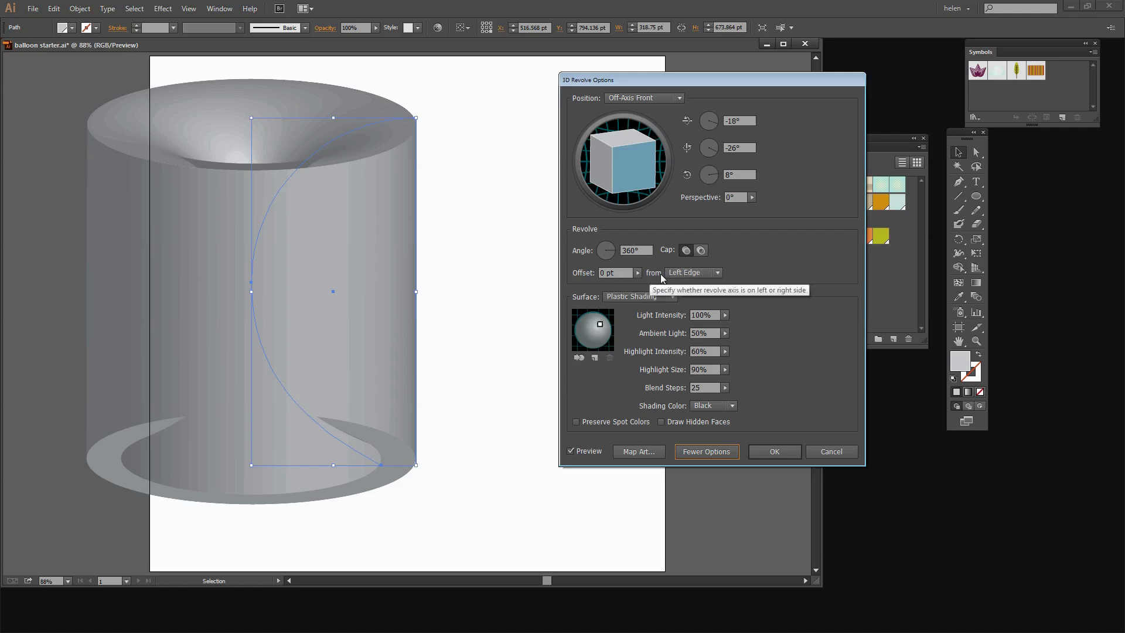
pyautogui.click(713, 274)
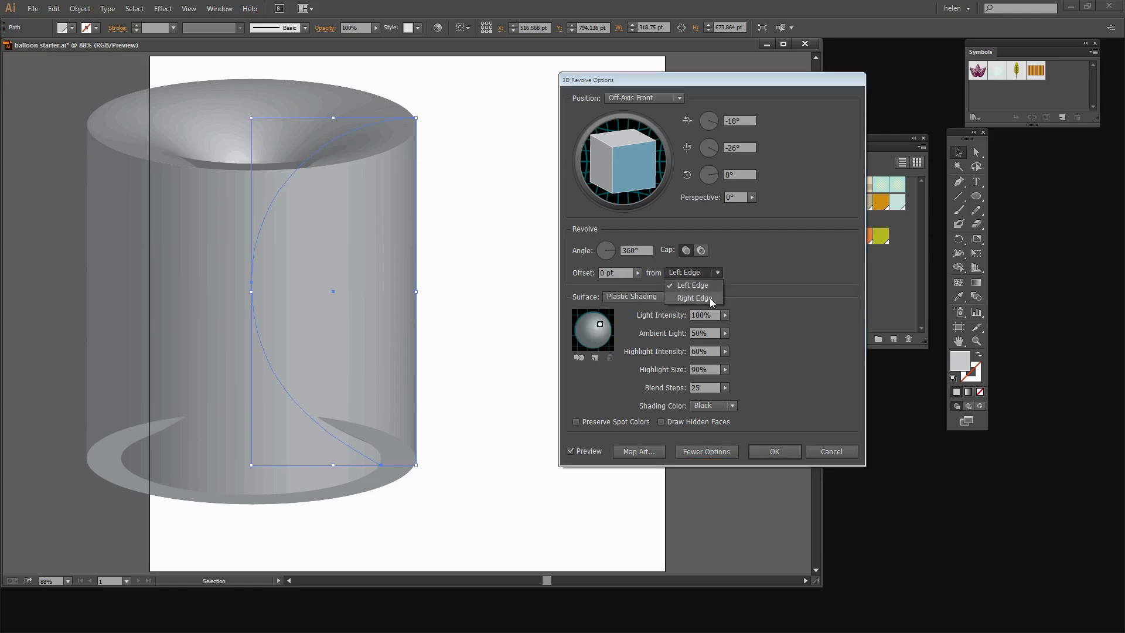
pyautogui.click(709, 298)
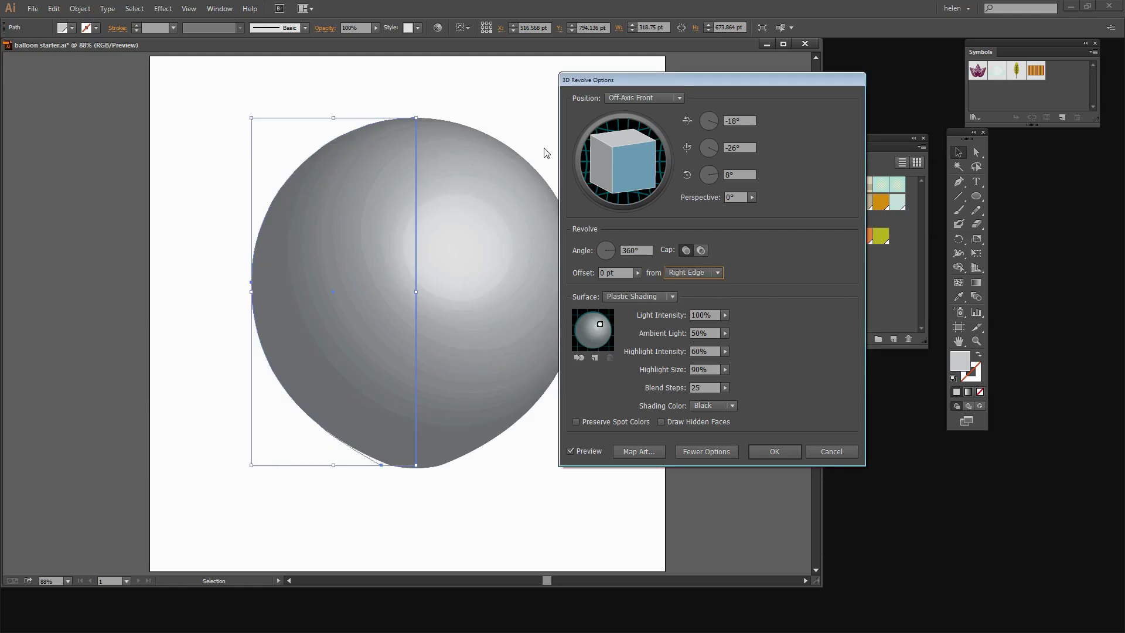
pyautogui.moveTo(652, 82); pyautogui.dragTo(754, 67)
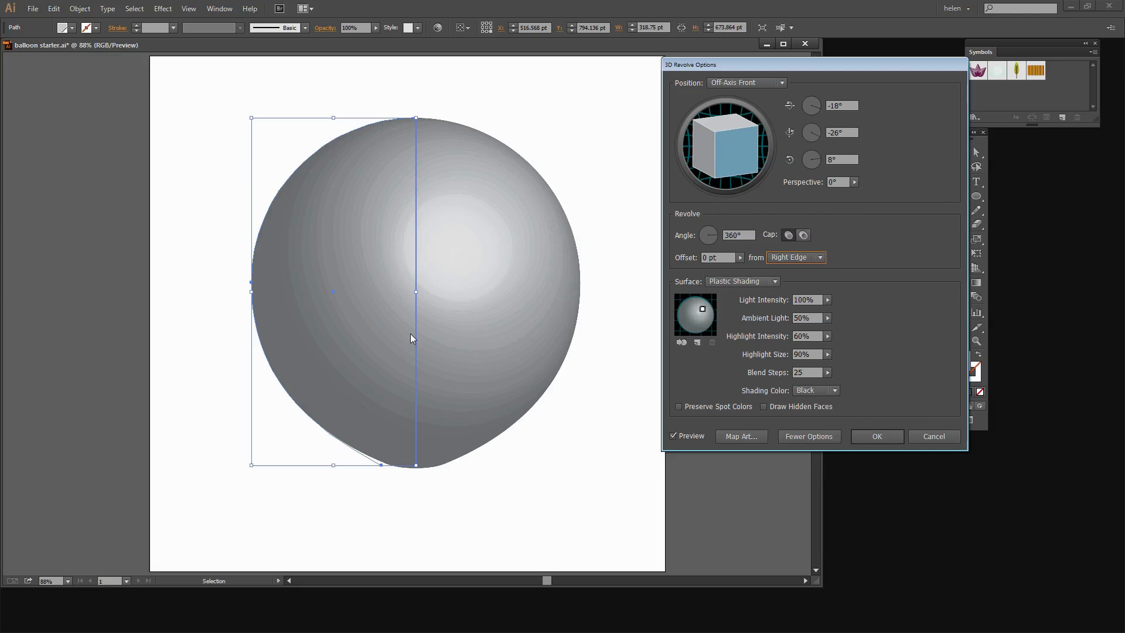
# - Give the revolved surface Diffuse Shading with 18% ambient light and 6 blend steps
pyautogui.click(759, 286)
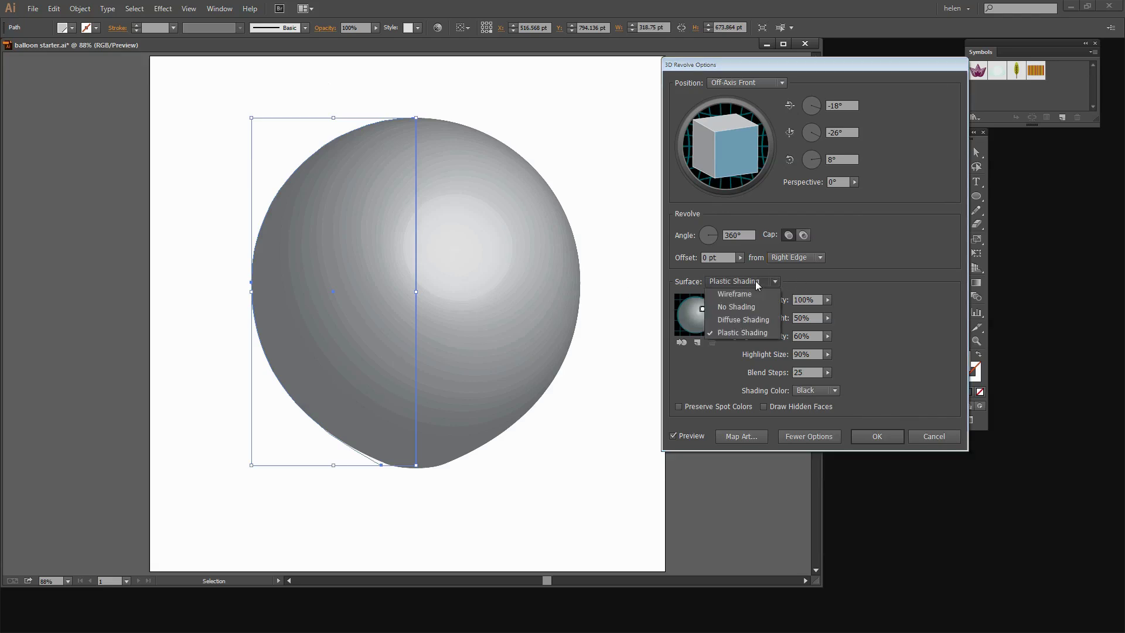
pyautogui.click(747, 321)
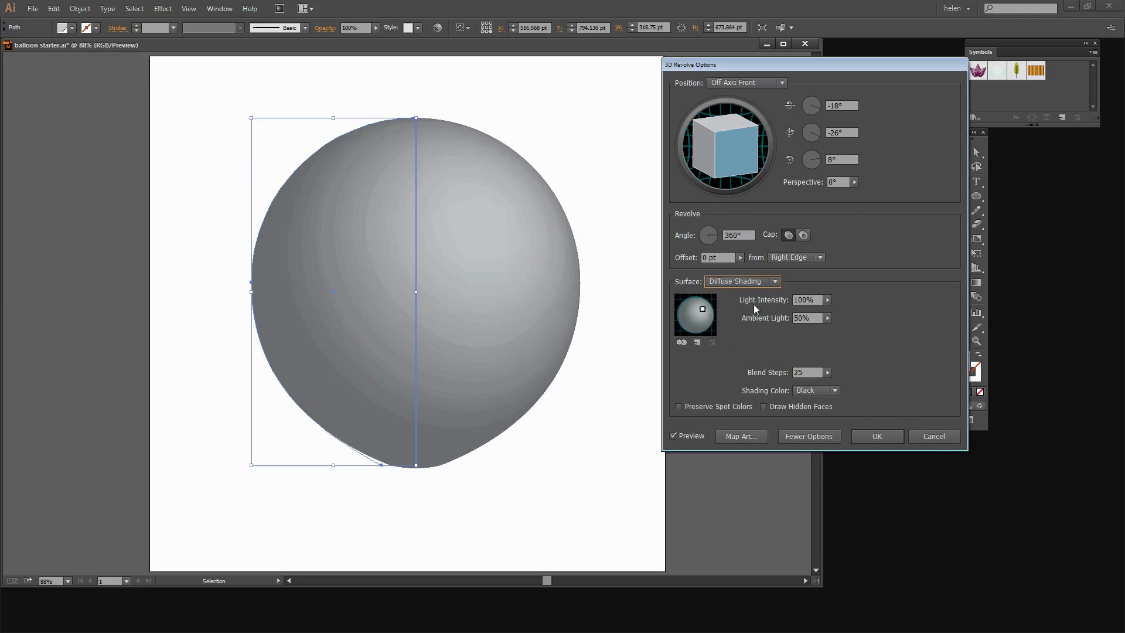
pyautogui.click(828, 317)
pyautogui.moveTo(804, 332); pyautogui.dragTo(786, 333)
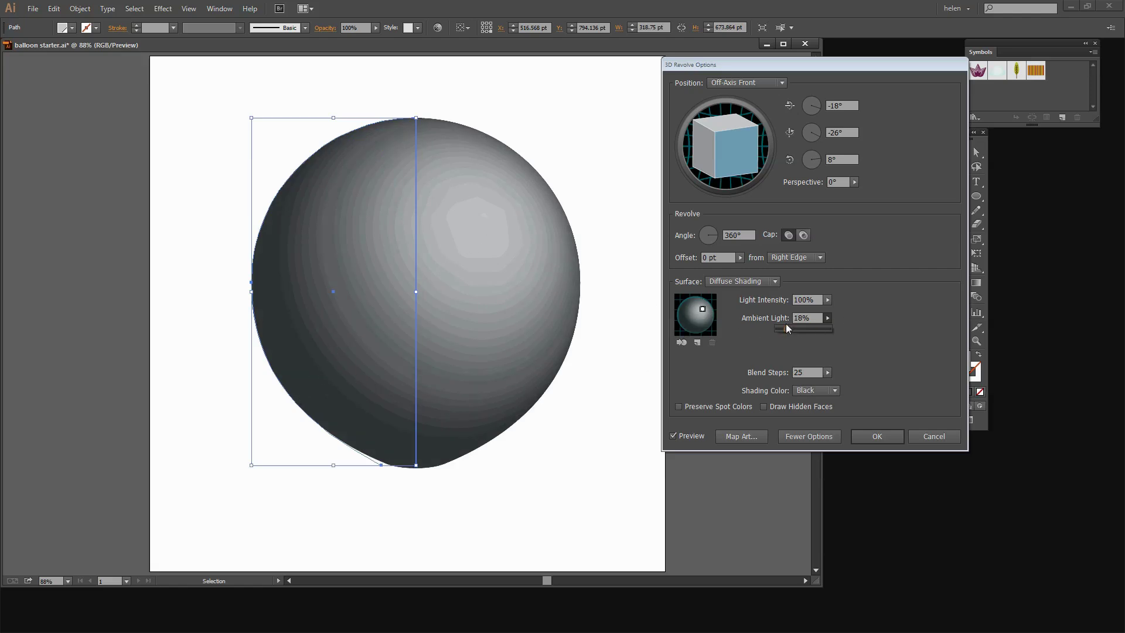
pyautogui.click(820, 372)
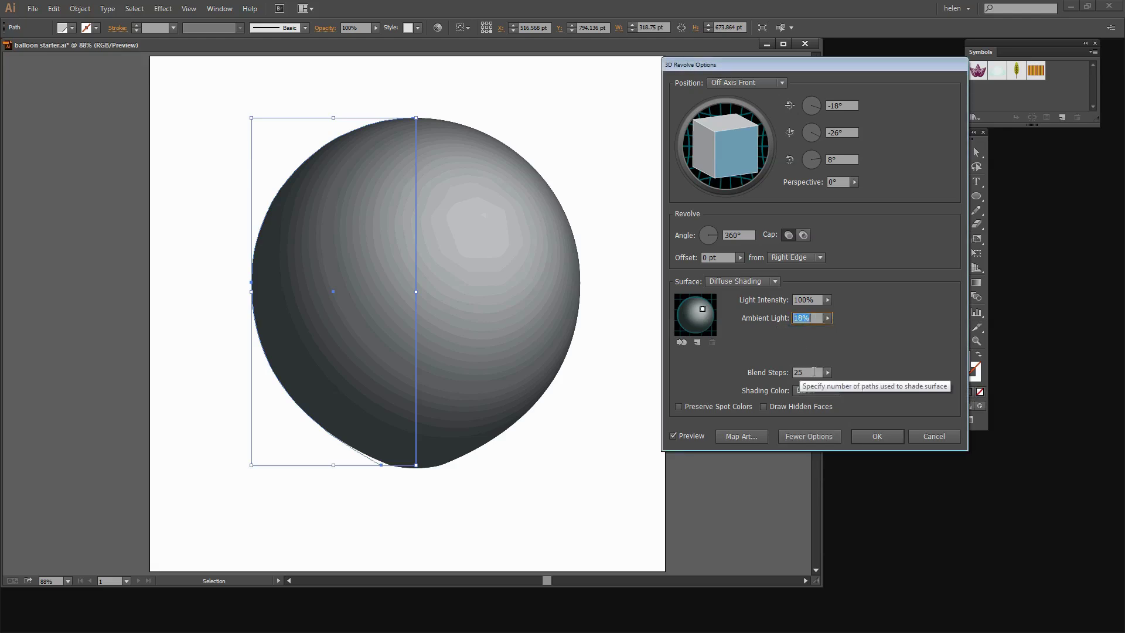
pyautogui.click(814, 372)
pyautogui.write('6')
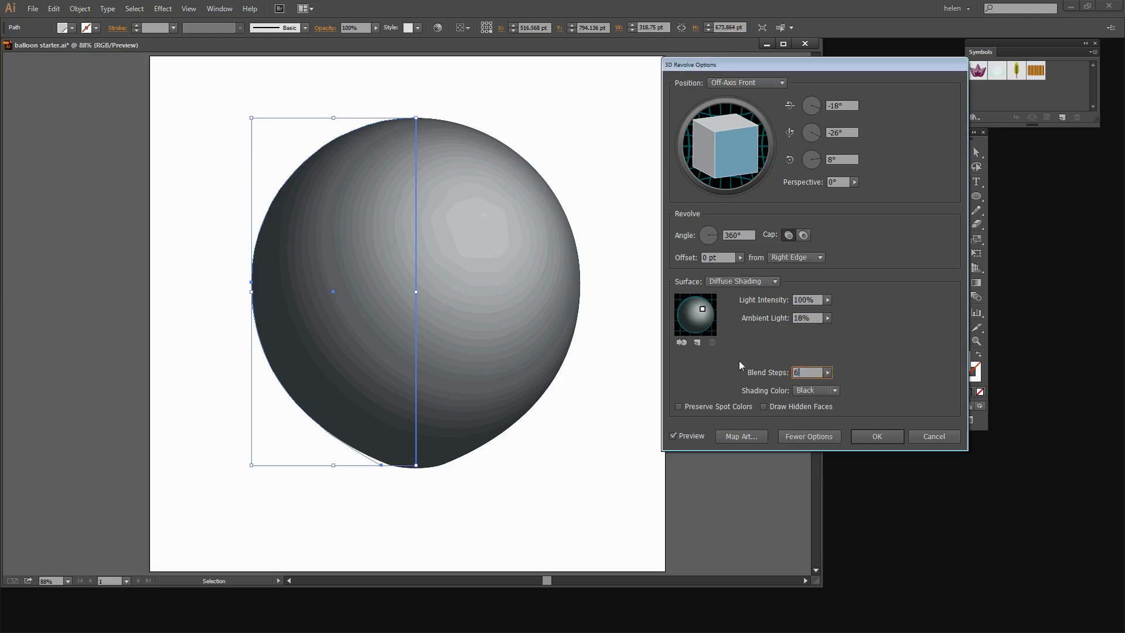
pyautogui.press('Tab')
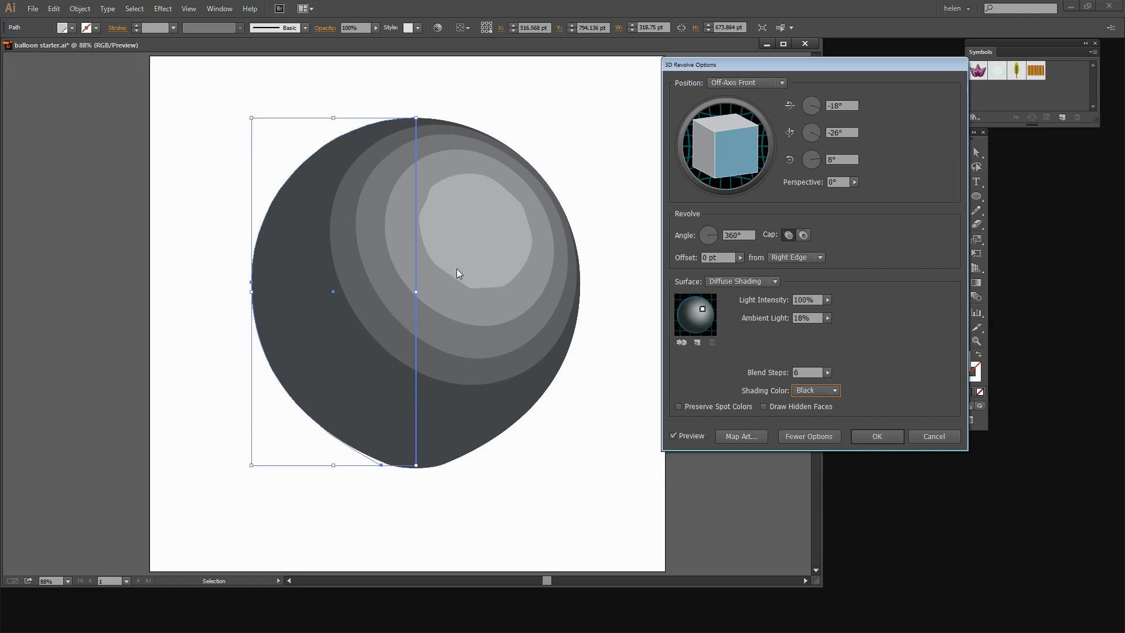
# - Map the striped New Symbol onto surface 1 of the revolved balloon, scaled to fit
pyautogui.click(739, 441)
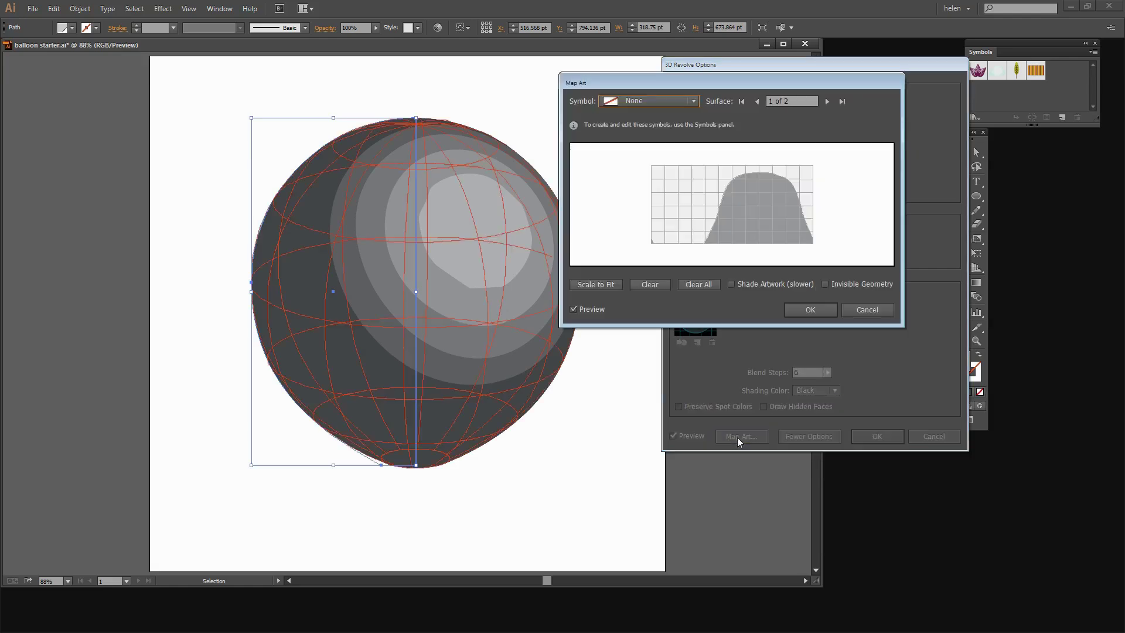
pyautogui.click(635, 102)
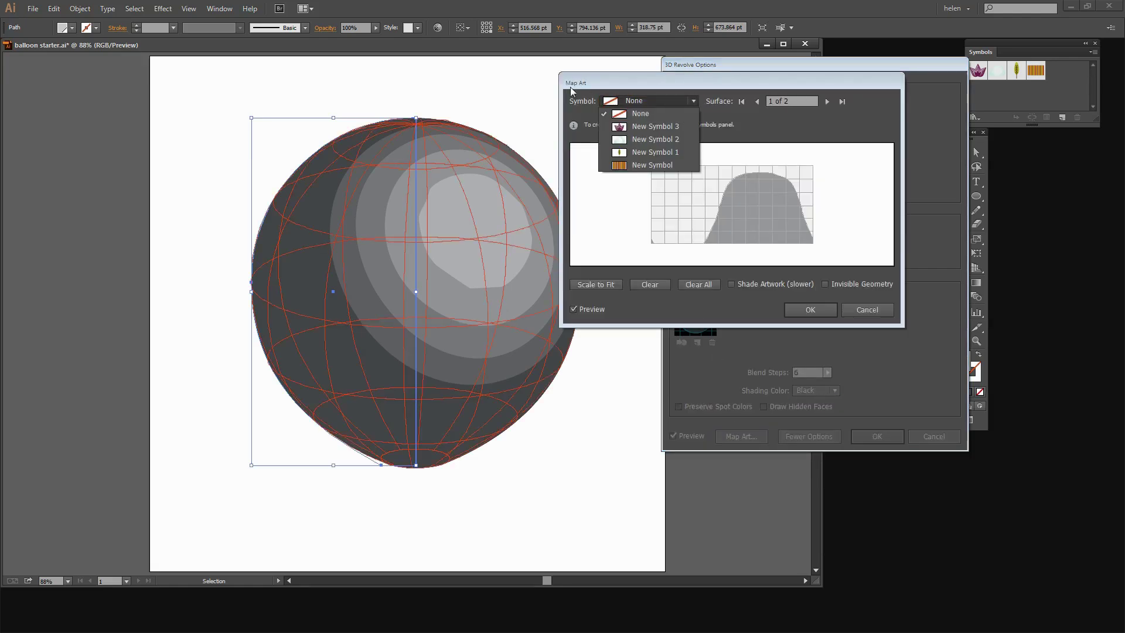
pyautogui.click(650, 165)
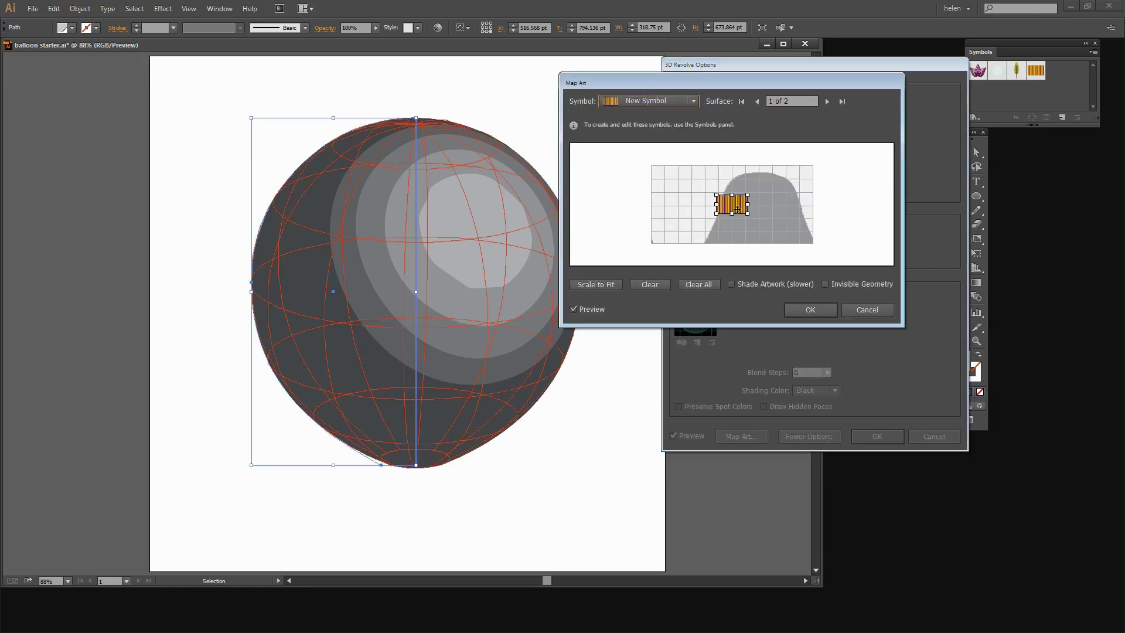
pyautogui.click(586, 286)
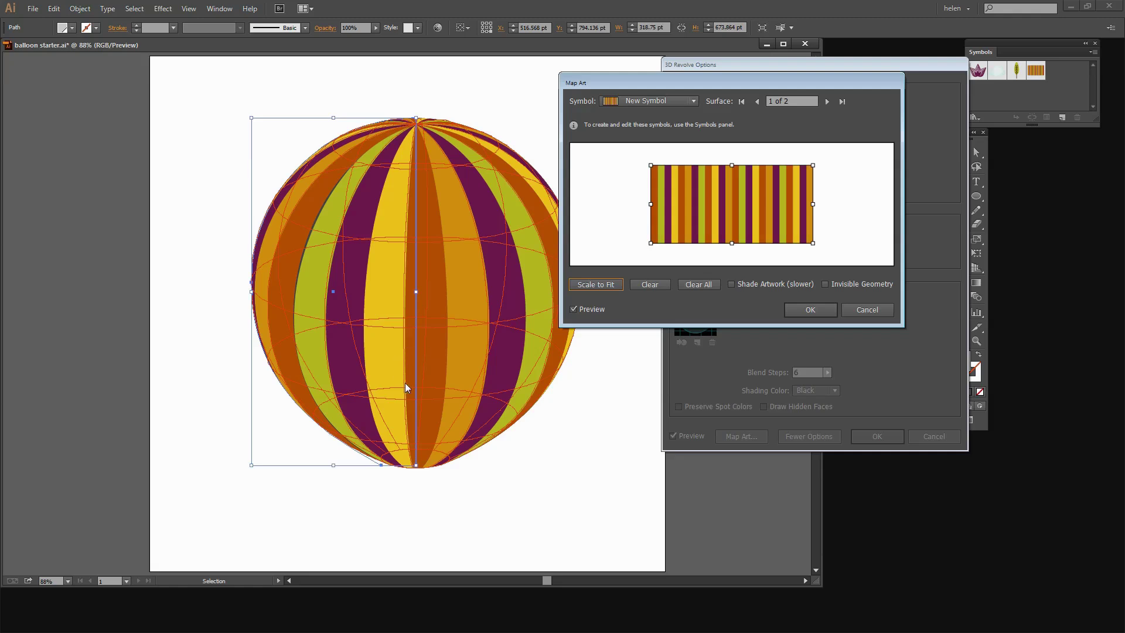
pyautogui.click(812, 310)
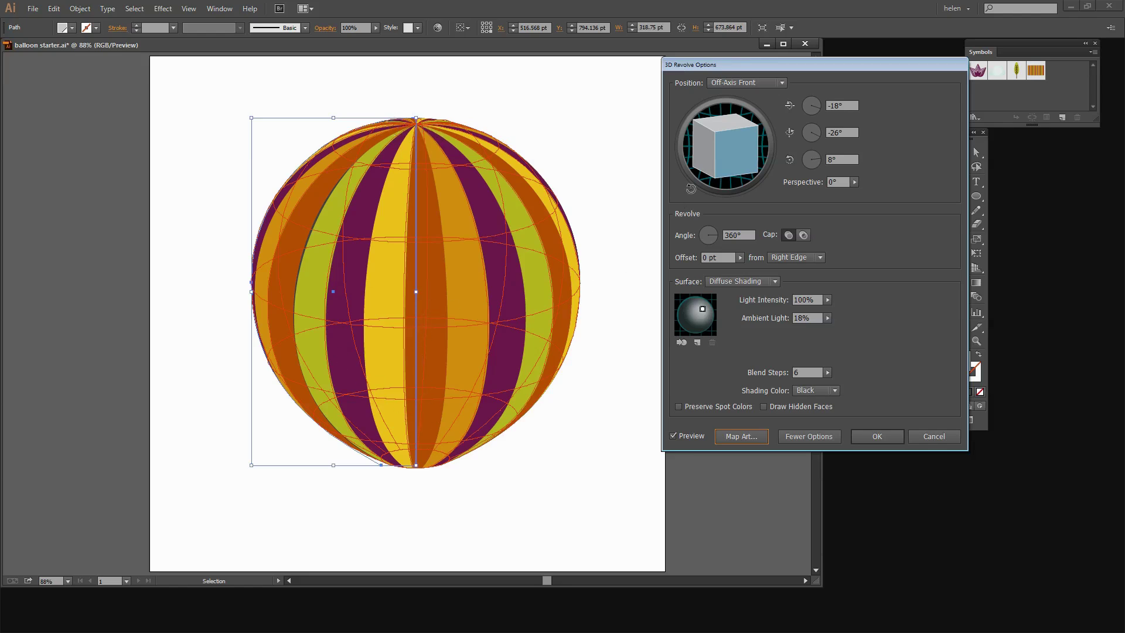
# - Set the revolve position to Front, rotate the balloon 14° about its vertical axis, and apply the effect
pyautogui.click(774, 84)
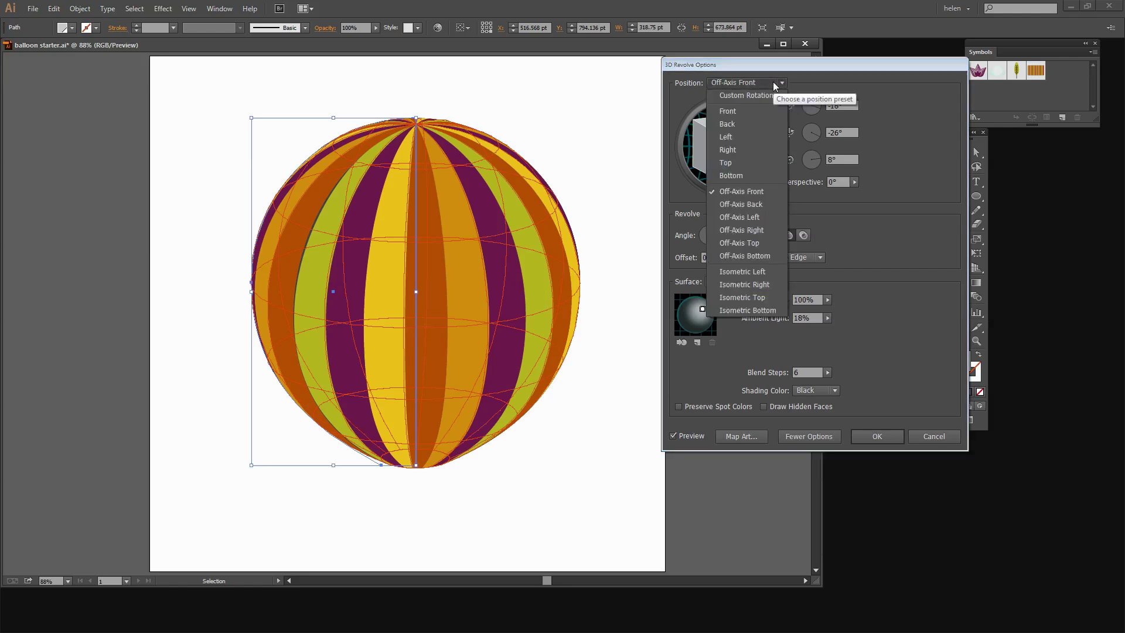
pyautogui.click(754, 113)
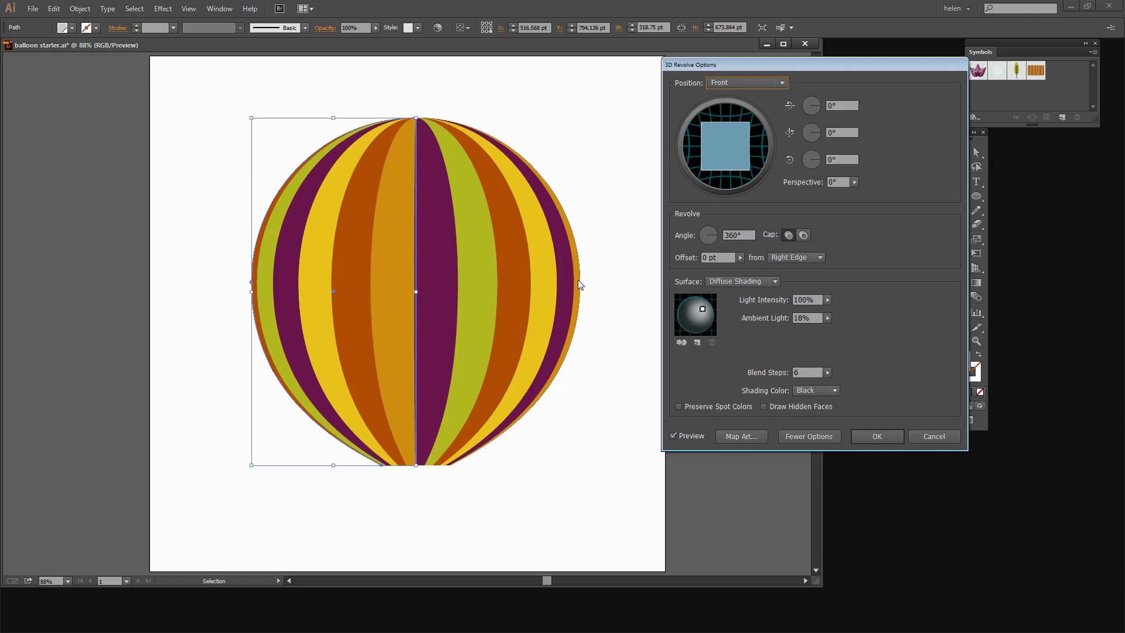
pyautogui.click(830, 131)
pyautogui.press('Up')
pyautogui.press('Up')
pyautogui.press('Up')
pyautogui.press('Up')
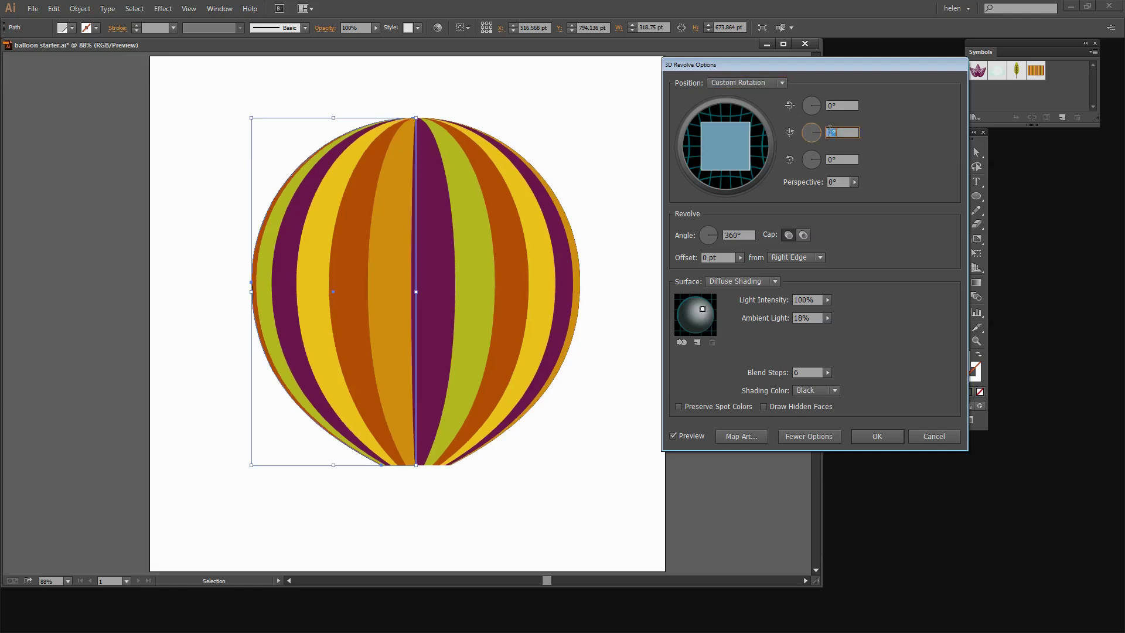
pyautogui.press('Up')
pyautogui.press('Up')
pyautogui.press('Up')
pyautogui.press('Up')
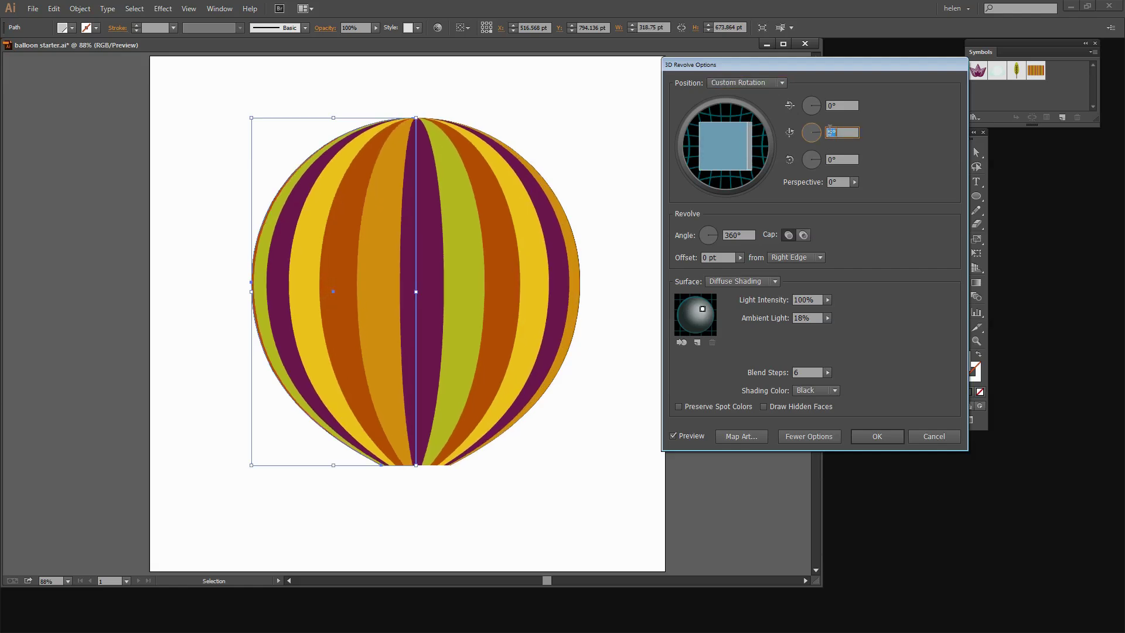
pyautogui.press('Up')
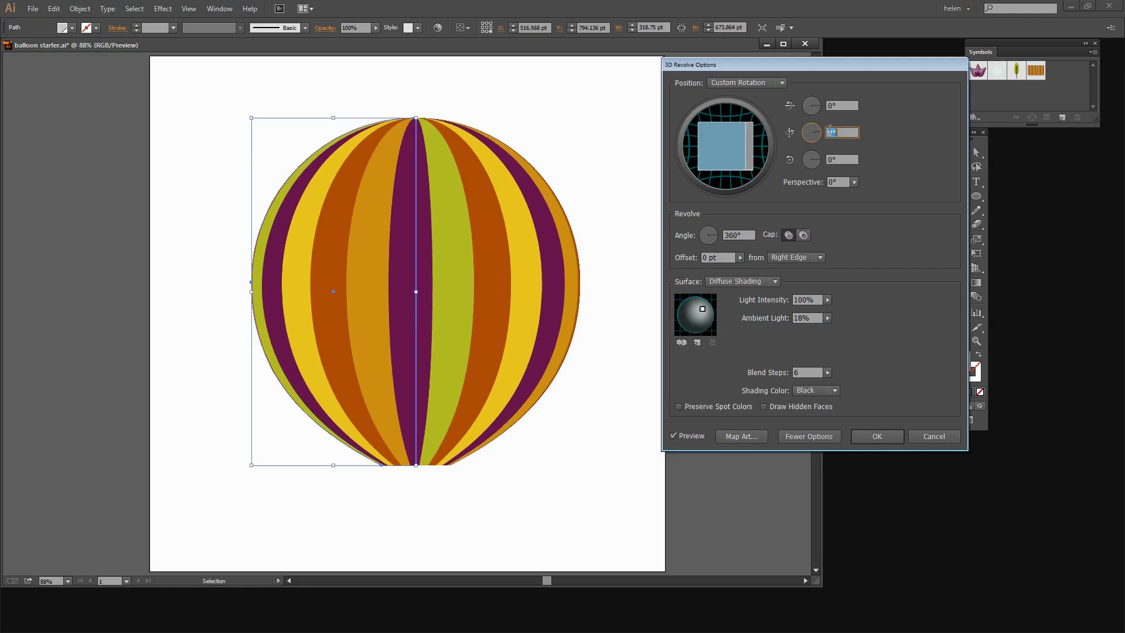
pyautogui.press('Up')
pyautogui.press('Up')
pyautogui.press('Up')
pyautogui.press('Up')
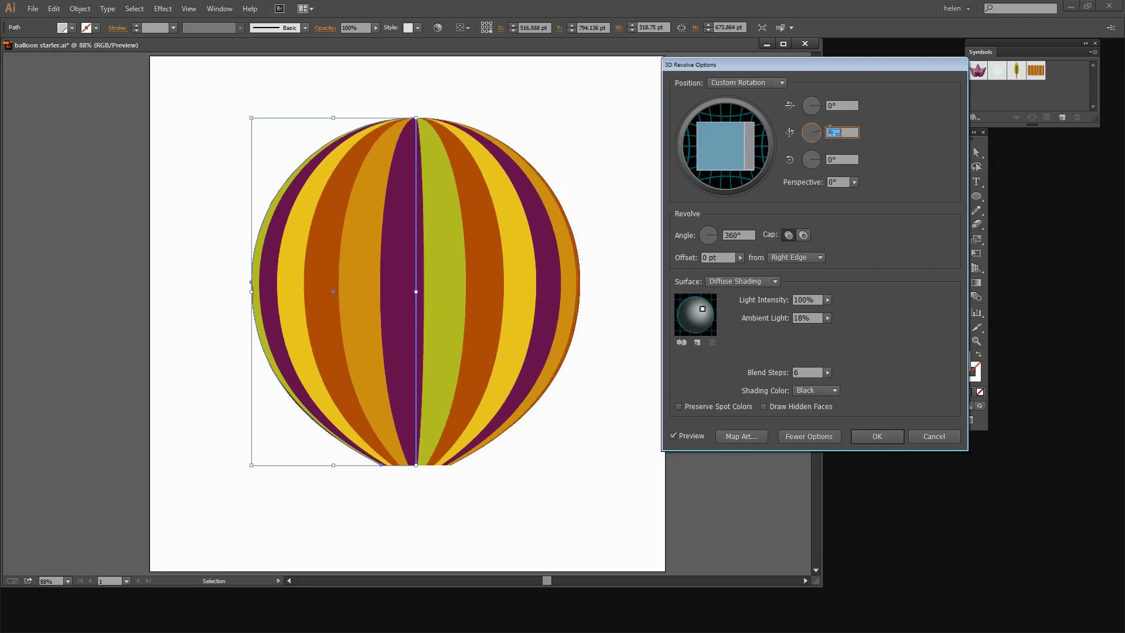
pyautogui.press('Up')
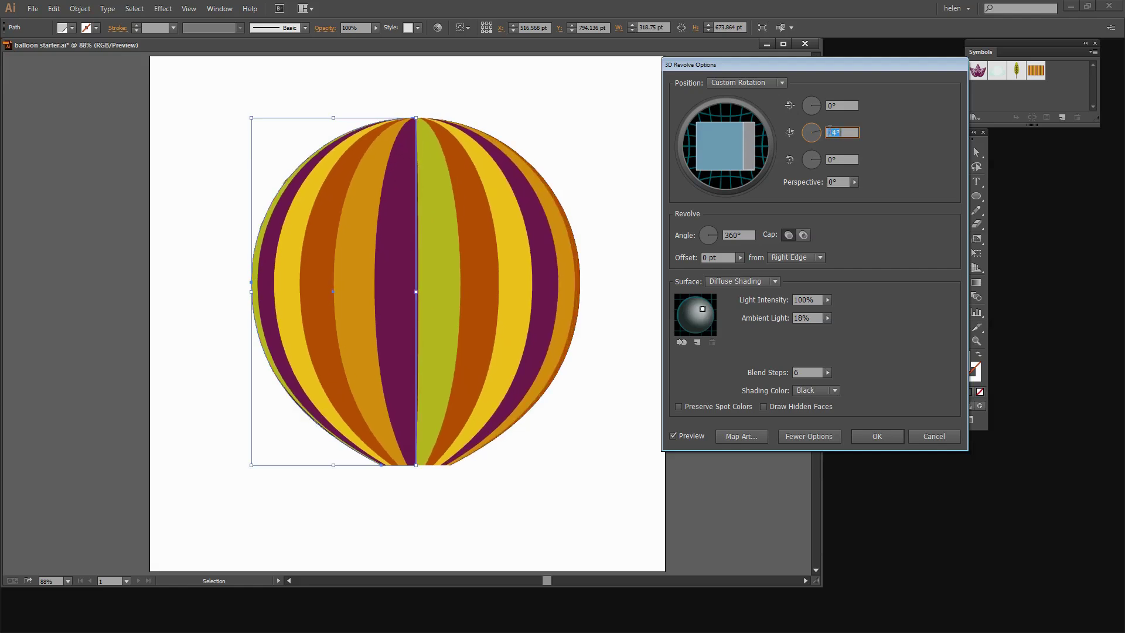
pyautogui.press('Down')
pyautogui.press('Up')
pyautogui.click(878, 441)
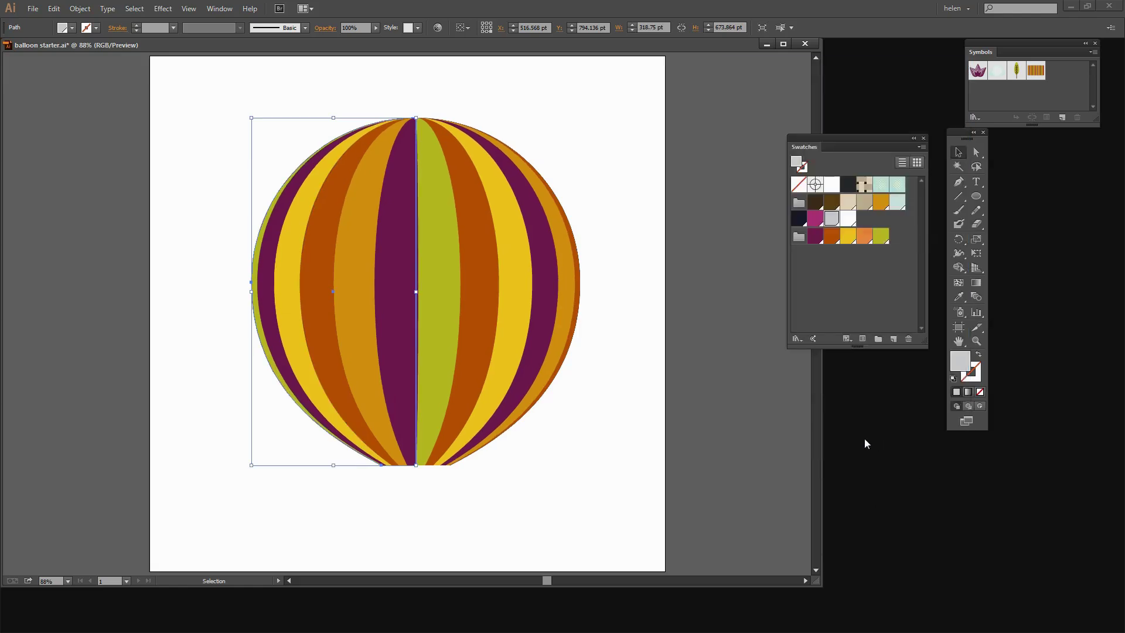
# - Expand the appearance of the revolved balloon into editable artwork and deselect it
pyautogui.click(80, 8)
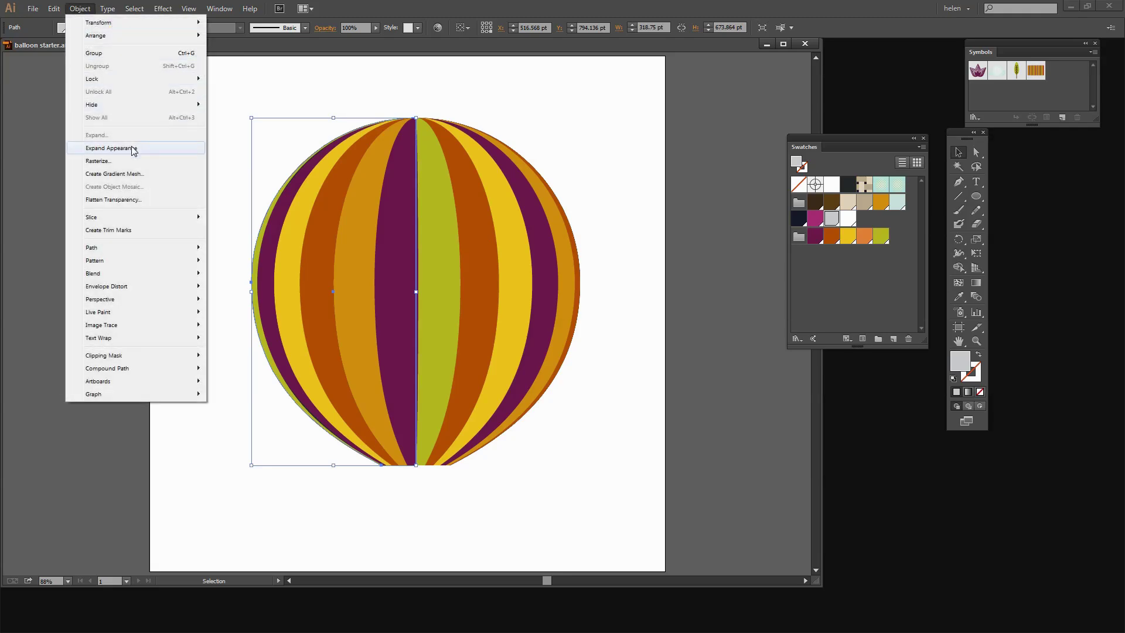
pyautogui.click(111, 148)
pyautogui.click(645, 349)
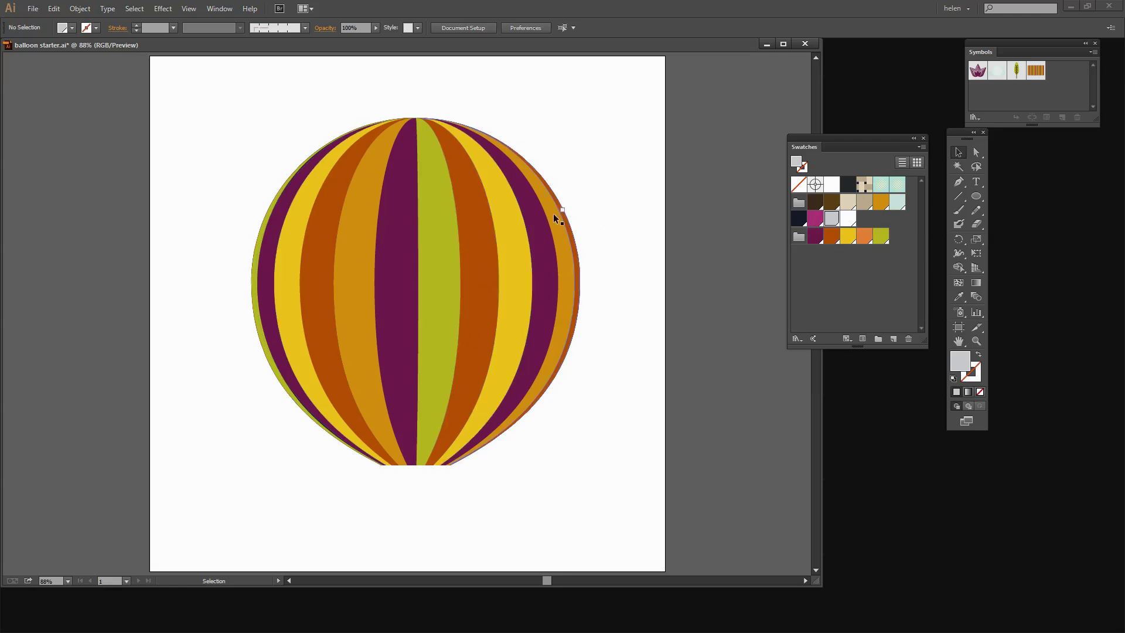
# - Show the layer structure and expand the balloon's nested groups down to the contents of the first and last clip groups
pyautogui.click(215, 13)
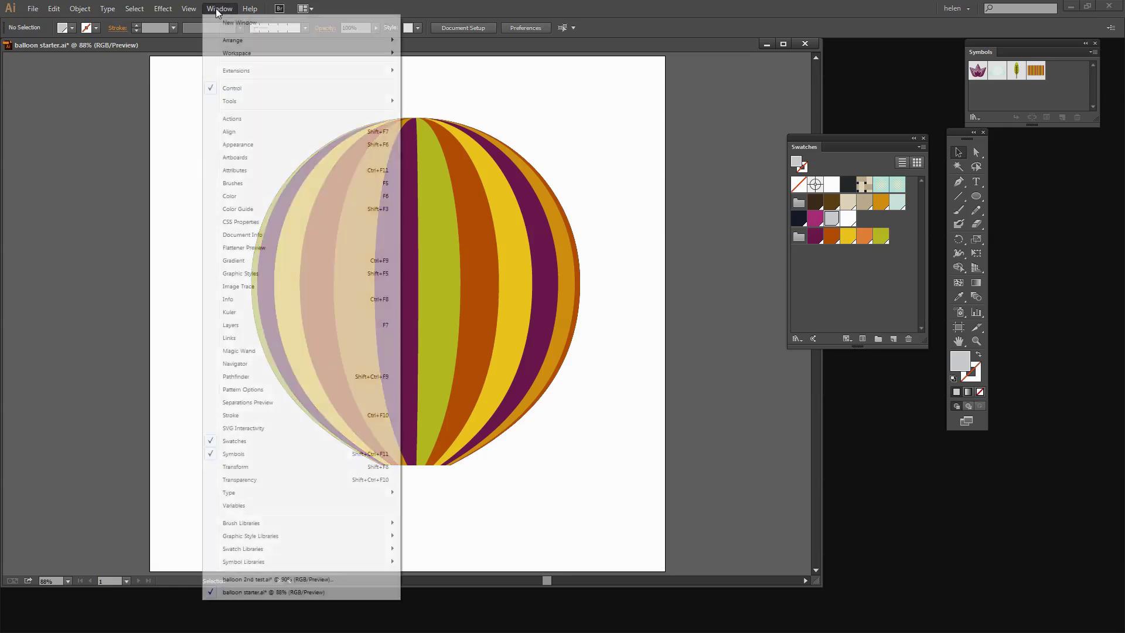
pyautogui.click(242, 326)
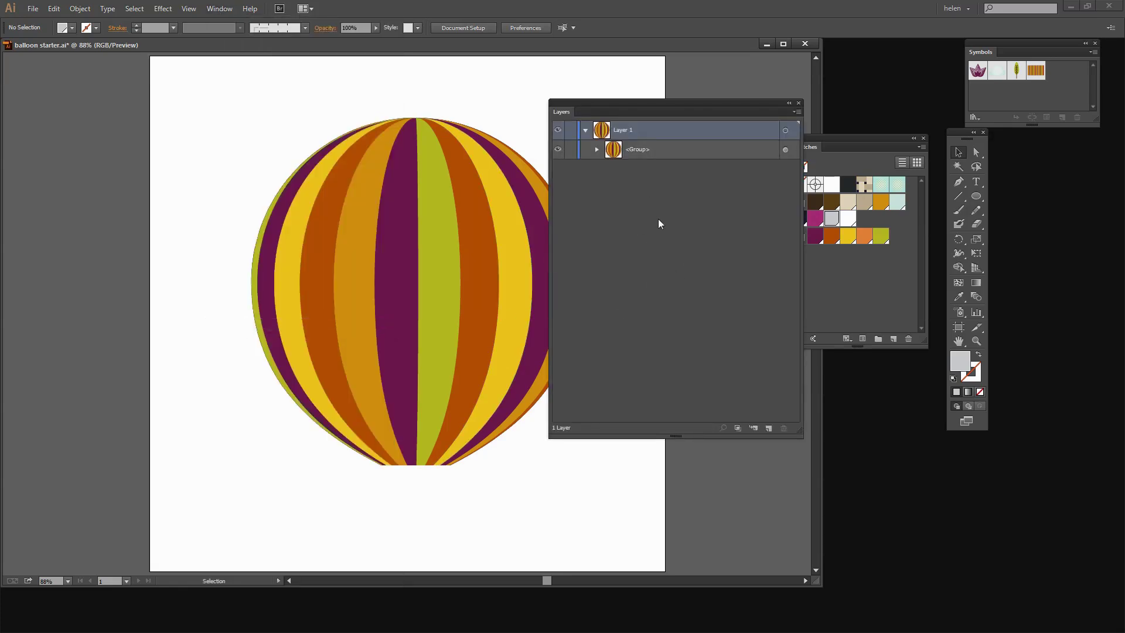
pyautogui.click(597, 151)
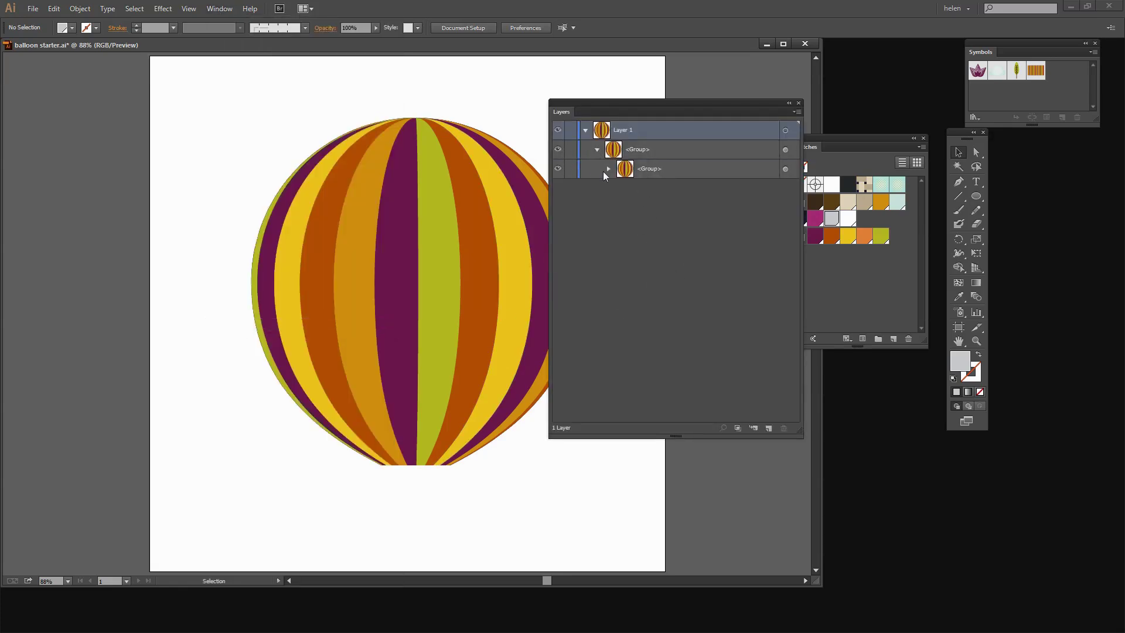
pyautogui.click(609, 168)
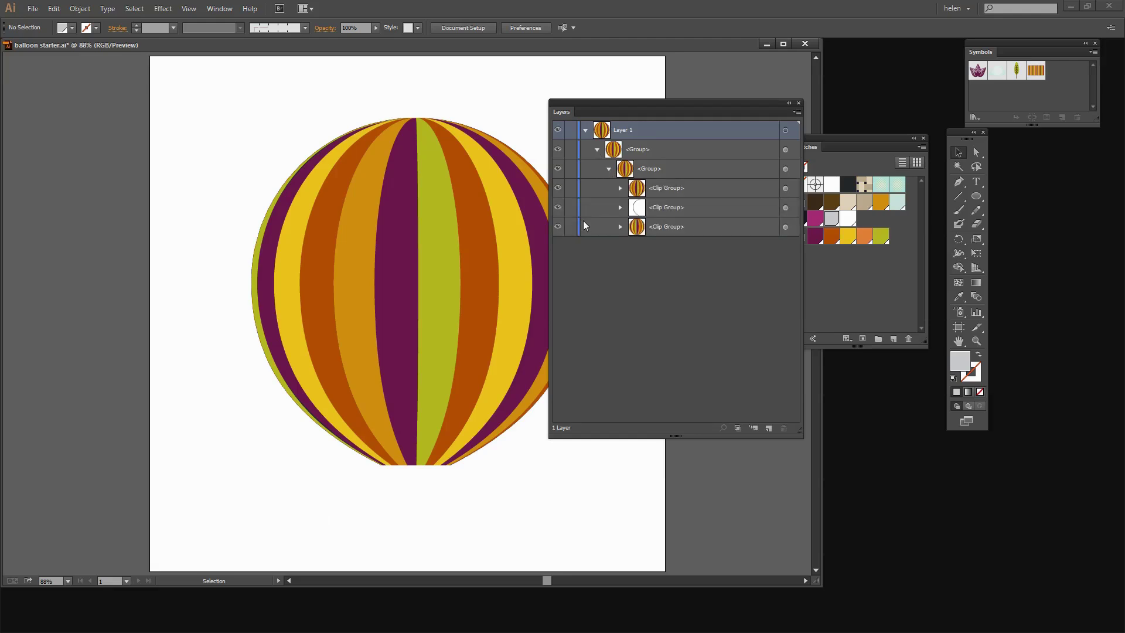
pyautogui.click(619, 227)
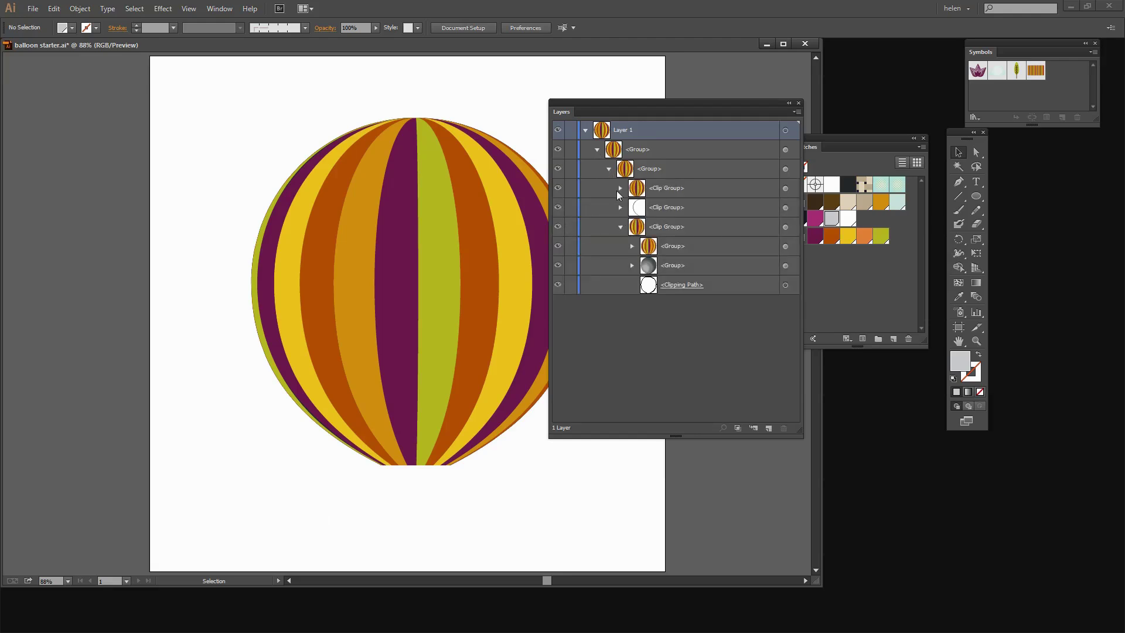
pyautogui.click(621, 188)
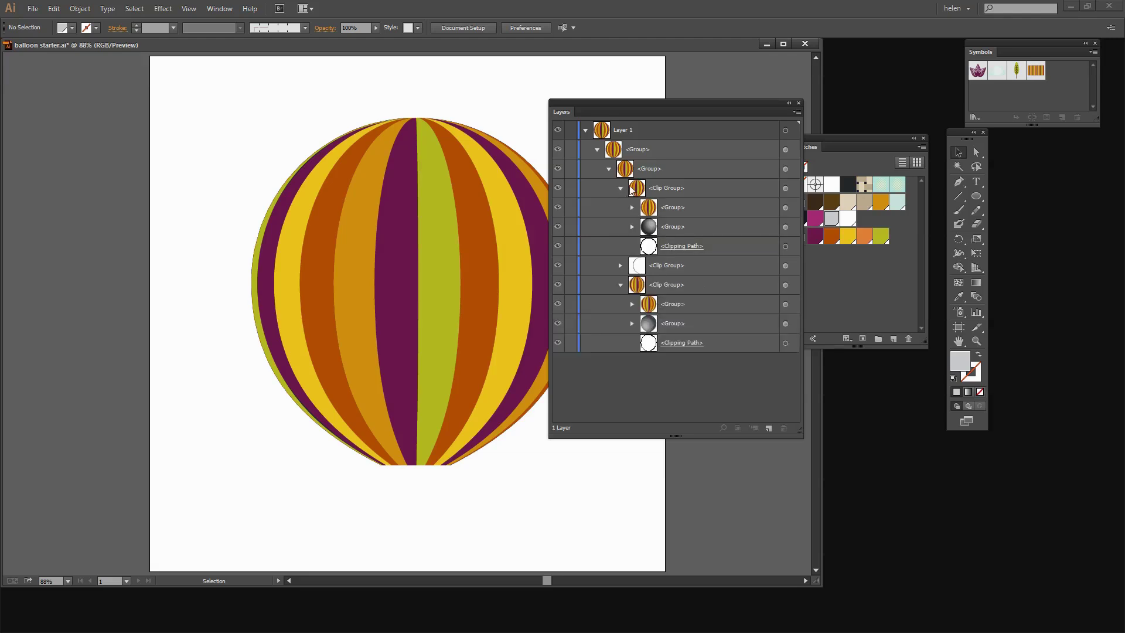
pyautogui.moveTo(680, 101); pyautogui.dragTo(756, 85)
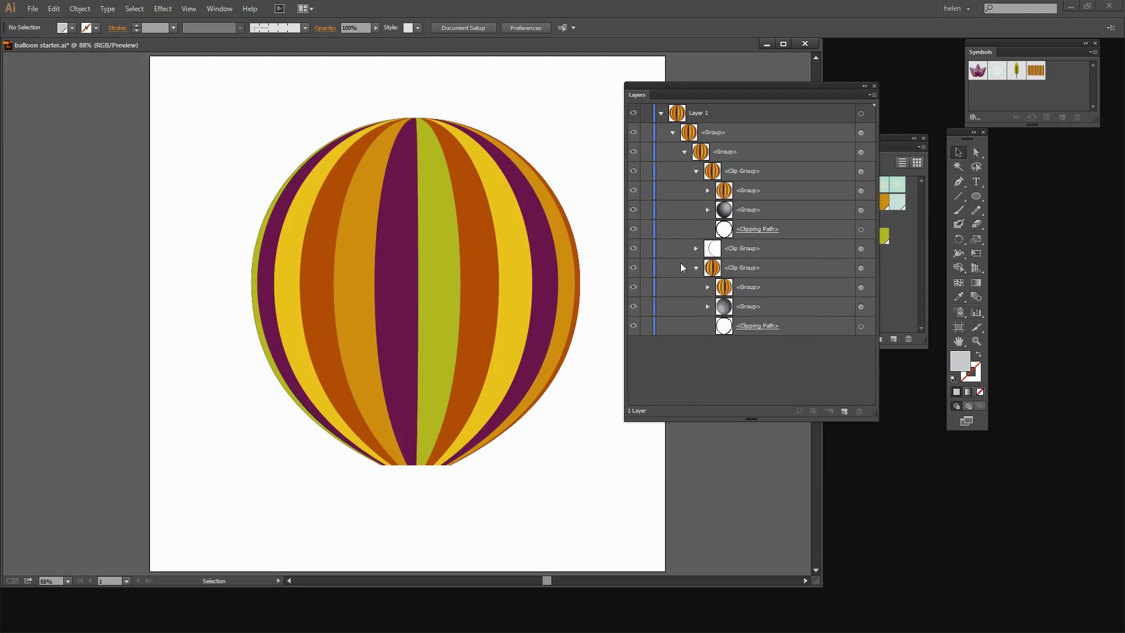
# - Delete the two lower clip groups from the balloon, keeping only the topmost clip group
pyautogui.click(761, 268)
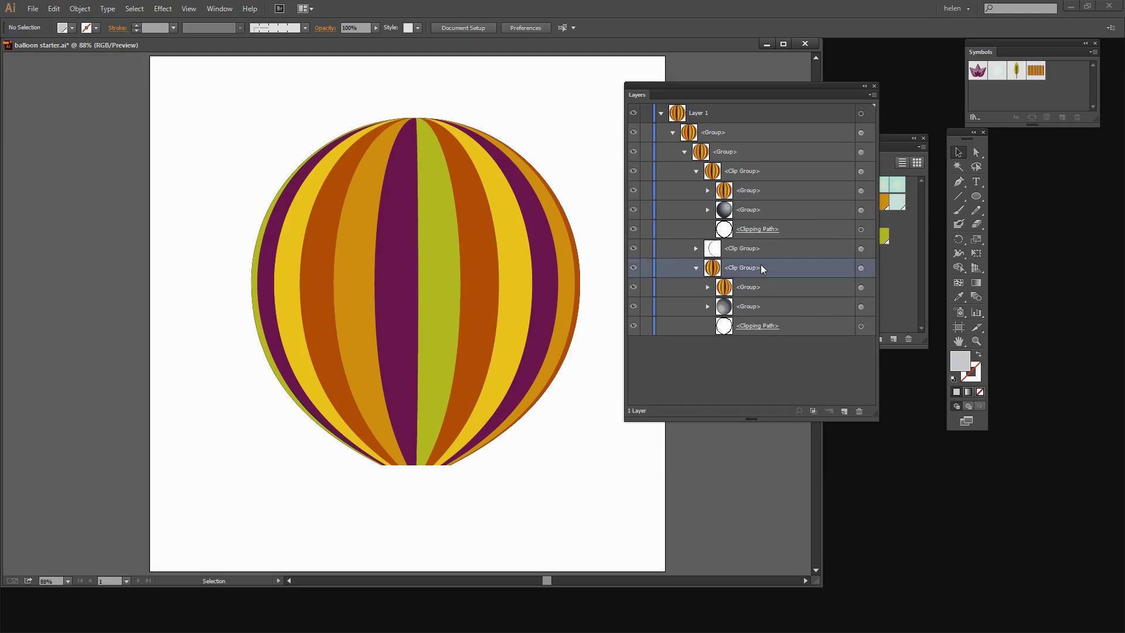
pyautogui.moveTo(761, 268); pyautogui.dragTo(860, 414)
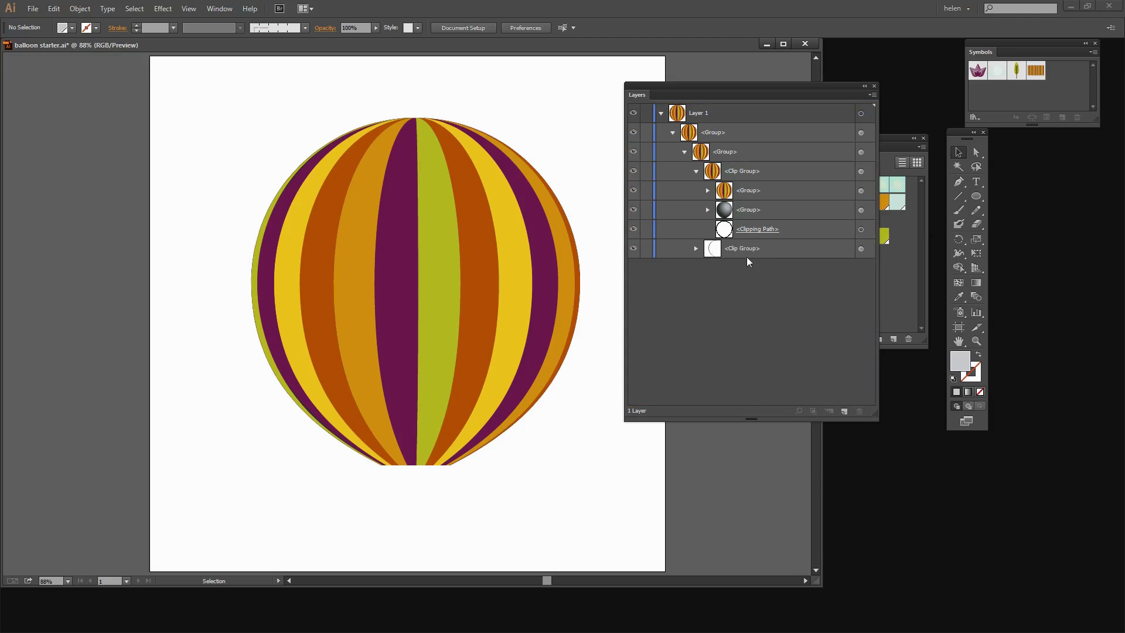
pyautogui.click(765, 249)
pyautogui.moveTo(792, 249); pyautogui.dragTo(860, 412)
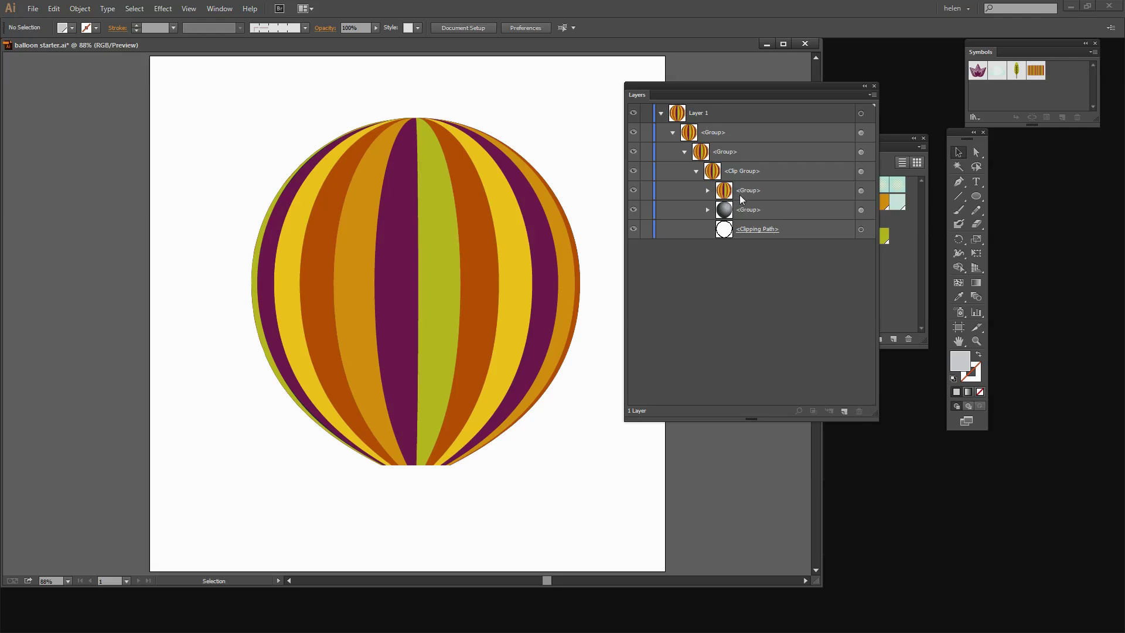
# - Move the striped group, the grey shading group and the clipping path out of the nested groups directly into Layer 1
pyautogui.click(770, 193)
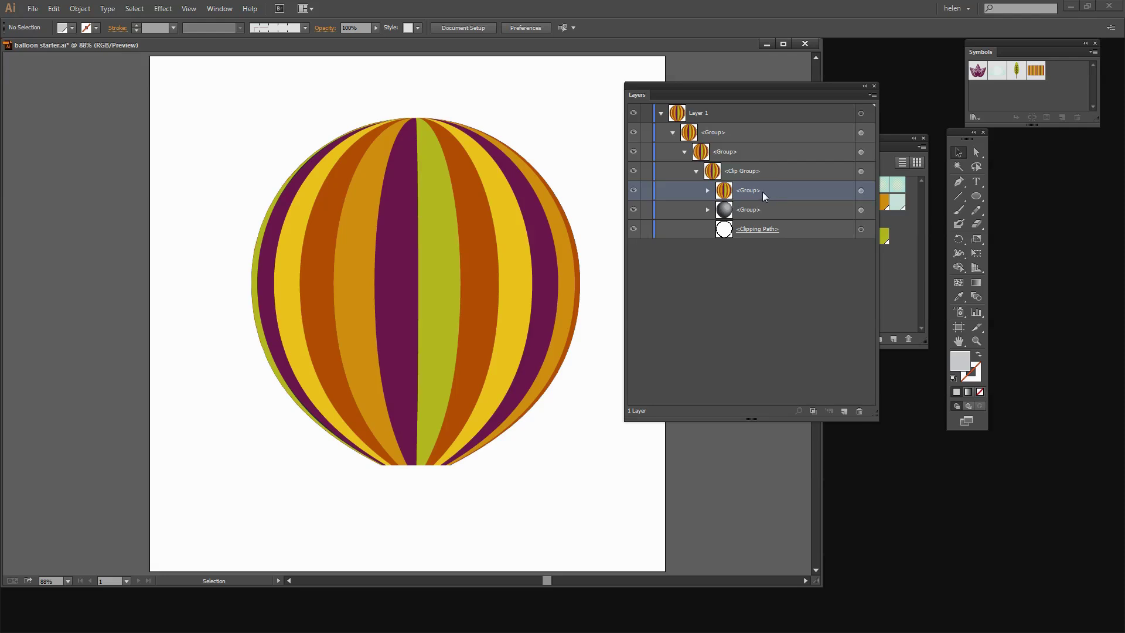
pyautogui.moveTo(762, 191); pyautogui.dragTo(748, 127)
pyautogui.moveTo(748, 211); pyautogui.dragTo(747, 143)
pyautogui.moveTo(757, 230); pyautogui.dragTo(742, 156)
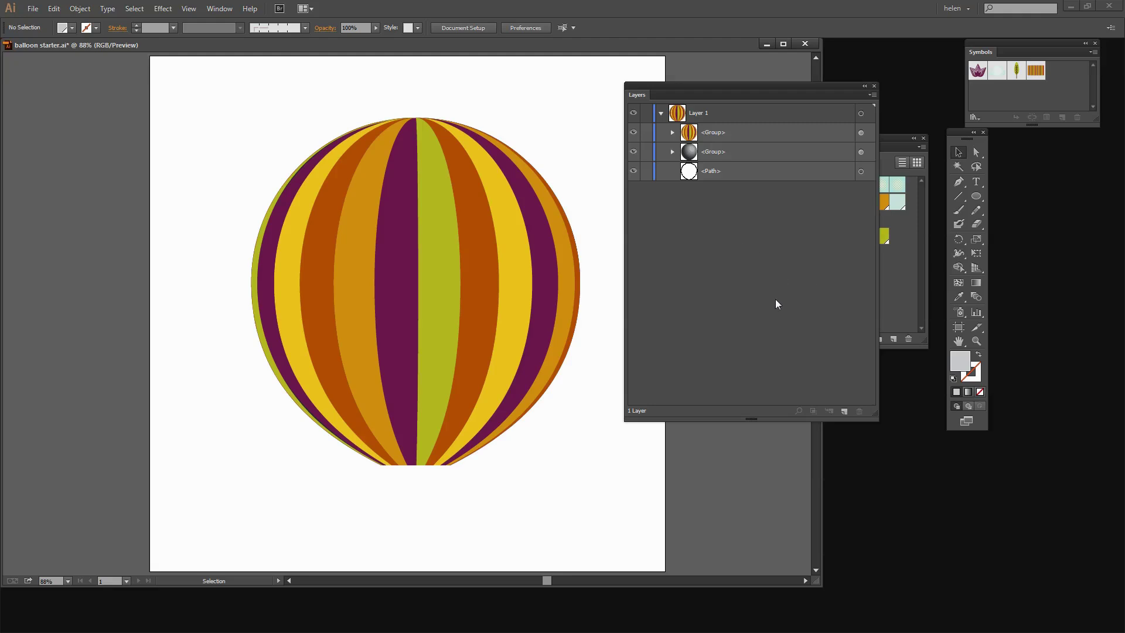
# - Check the striped and grey shading groups by toggling their visibility, and stack the shading group above the stripes
pyautogui.click(634, 133)
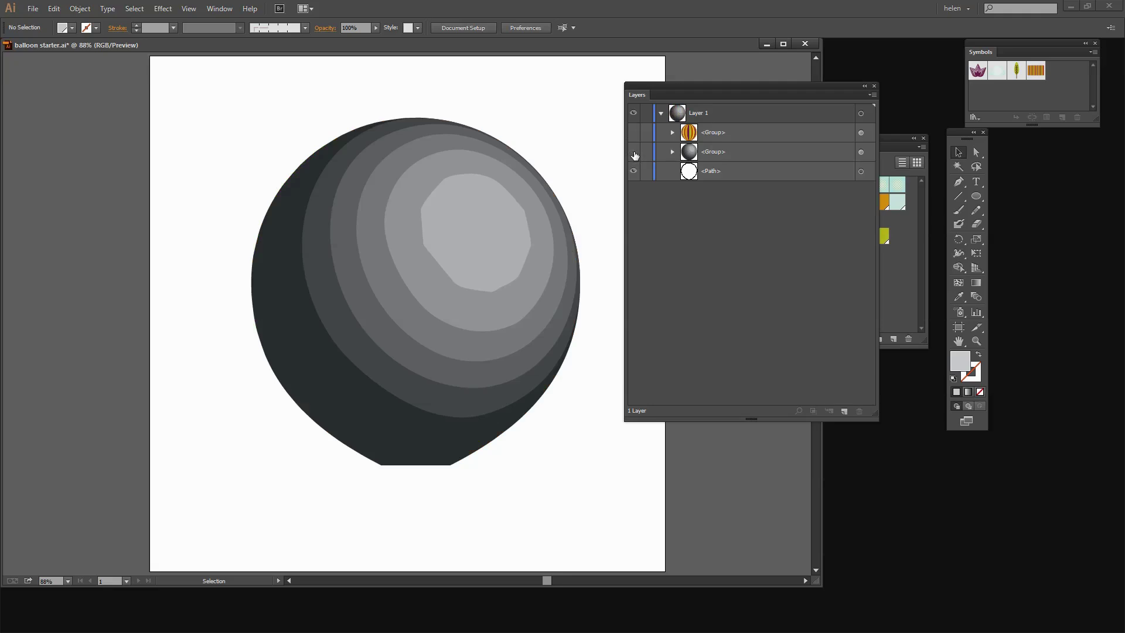
pyautogui.click(634, 153)
pyautogui.click(633, 152)
pyautogui.click(633, 133)
pyautogui.click(714, 152)
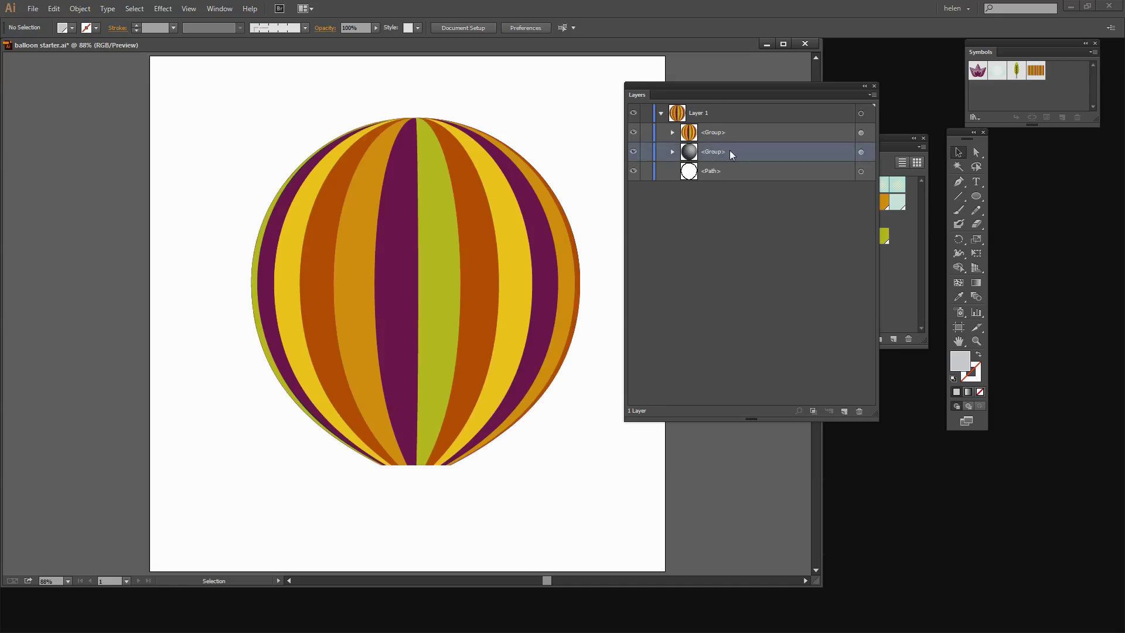
pyautogui.moveTo(732, 153); pyautogui.dragTo(732, 128)
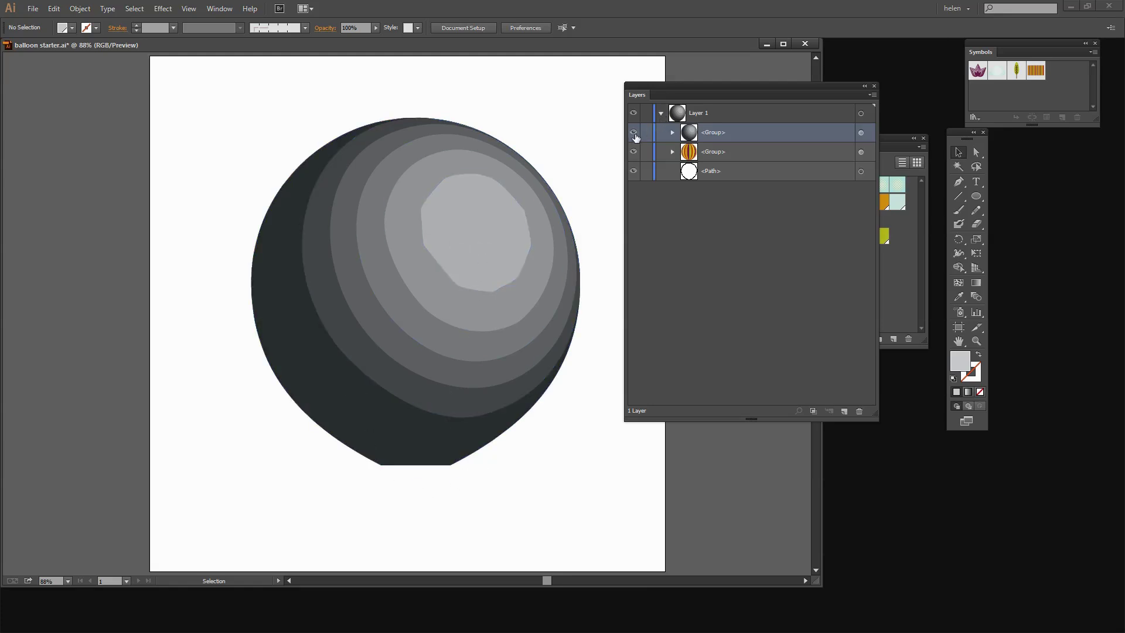
pyautogui.click(635, 133)
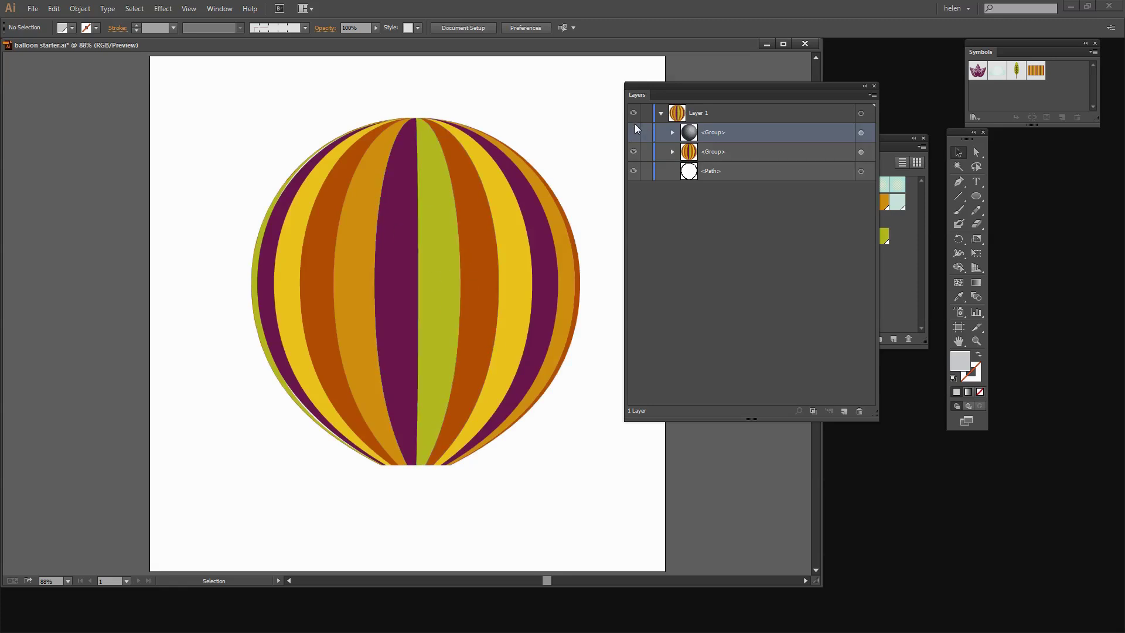
pyautogui.click(633, 133)
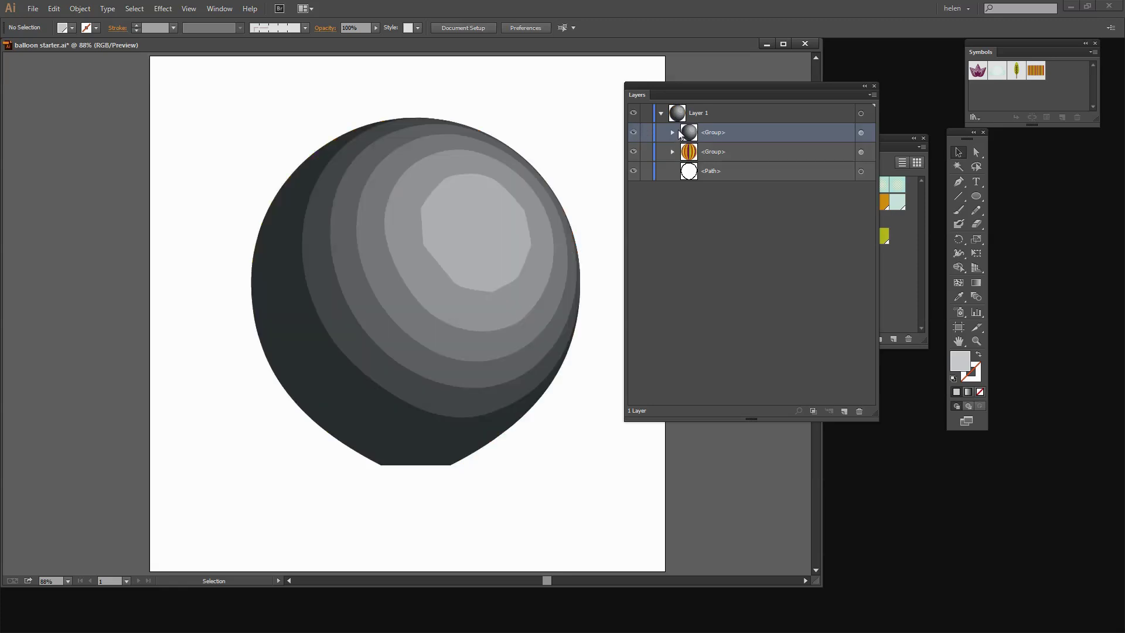
# - Delete the second, fourth and sixth paths from the grey shading group, including the darkest one at its base
pyautogui.click(673, 132)
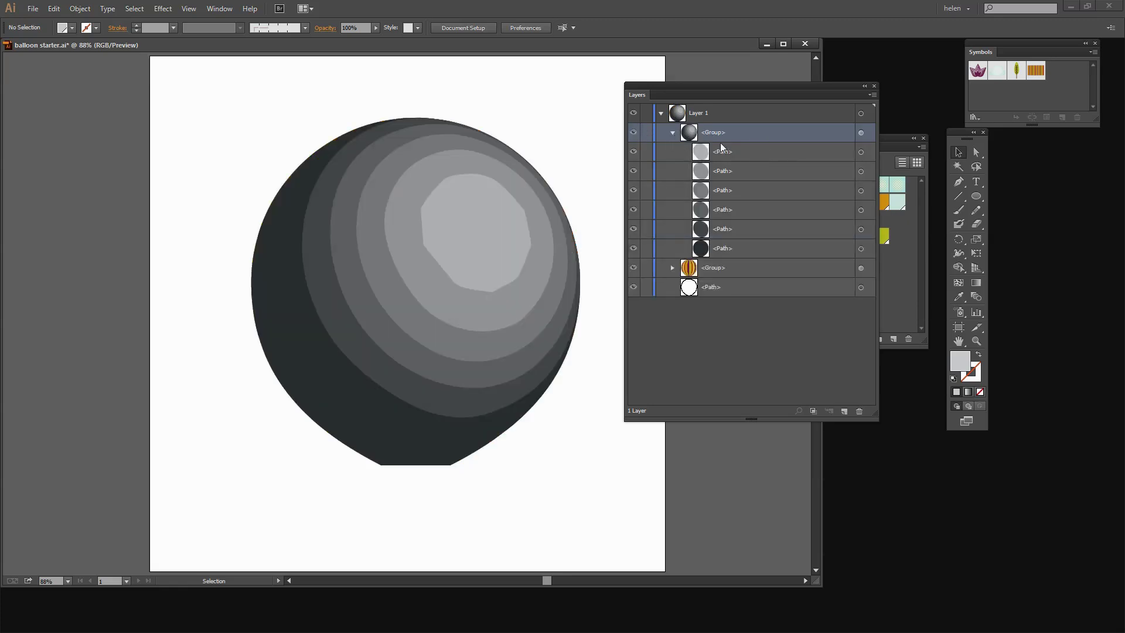
pyautogui.click(780, 153)
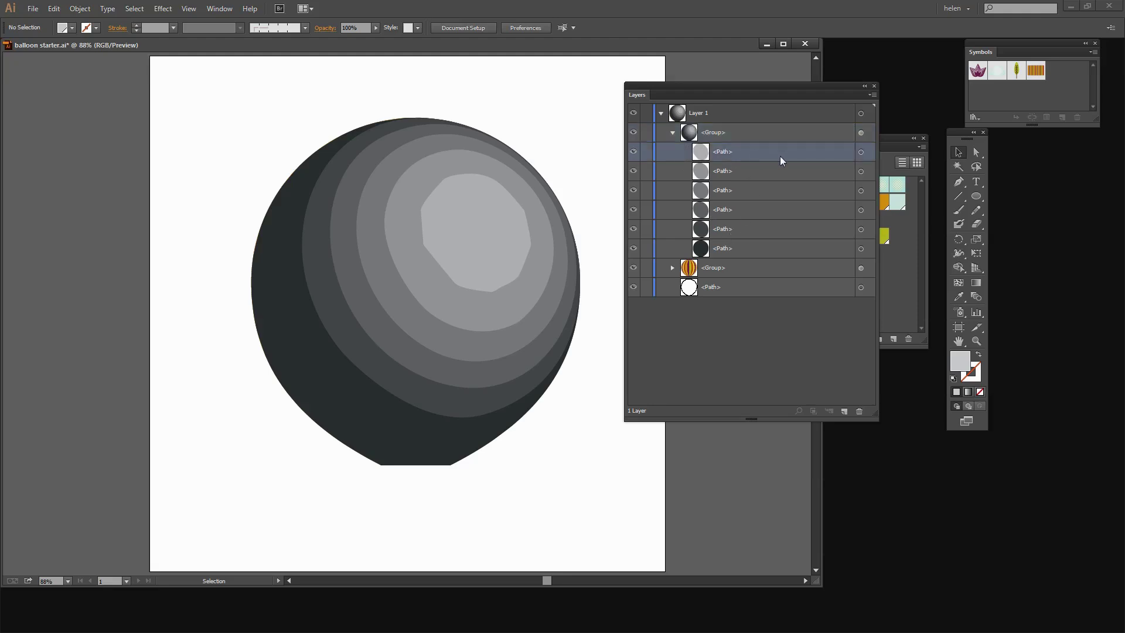
pyautogui.click(861, 152)
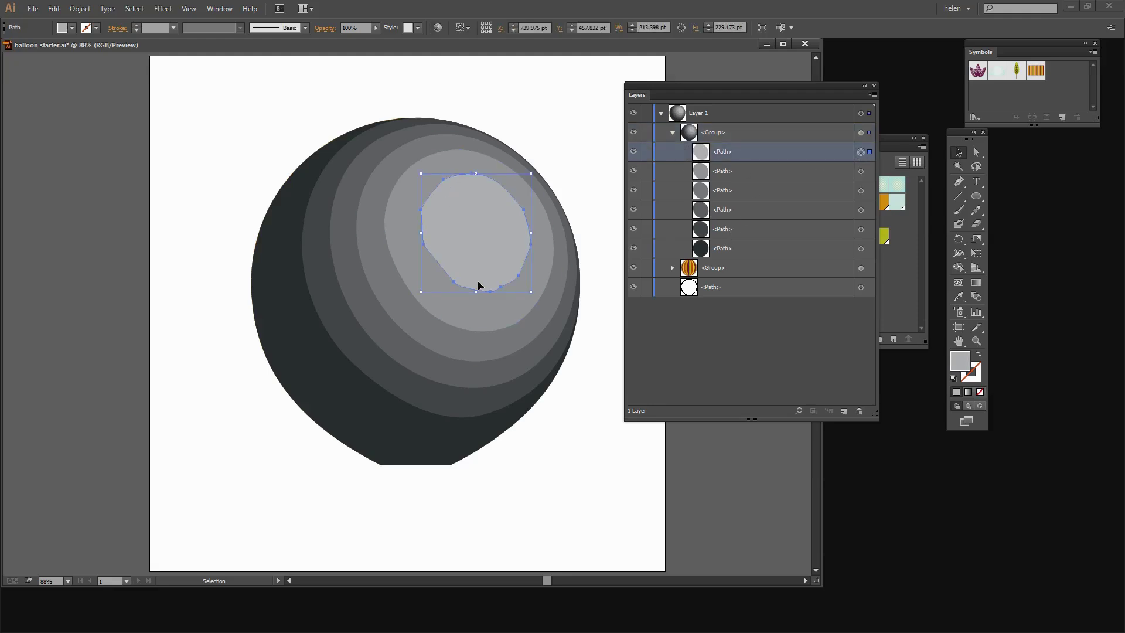
pyautogui.click(791, 174)
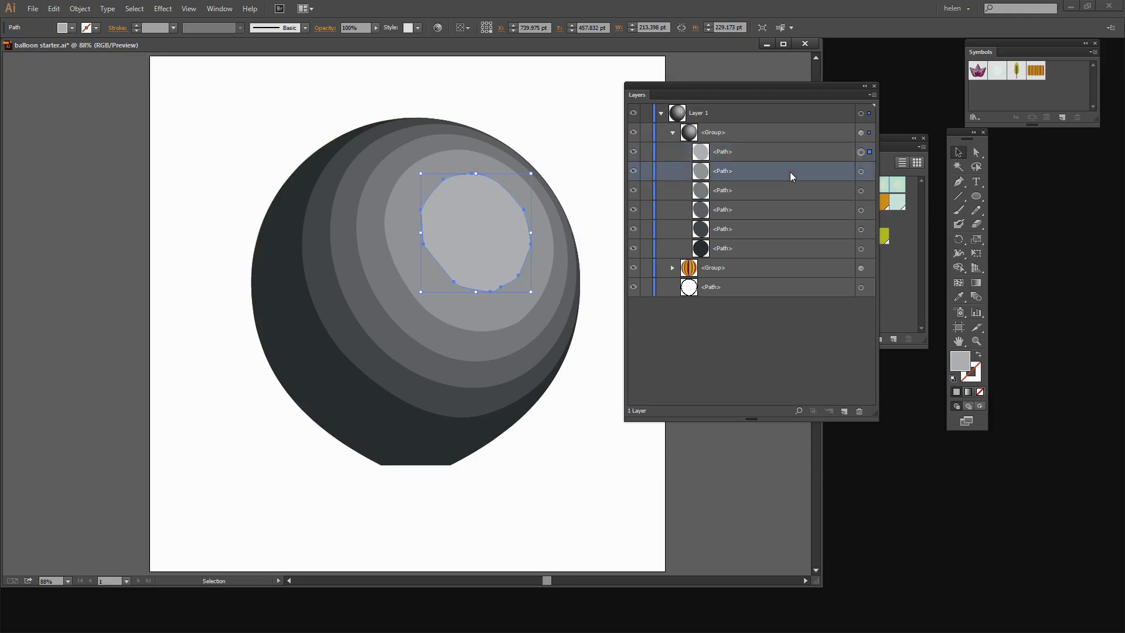
pyautogui.moveTo(779, 171); pyautogui.dragTo(862, 413)
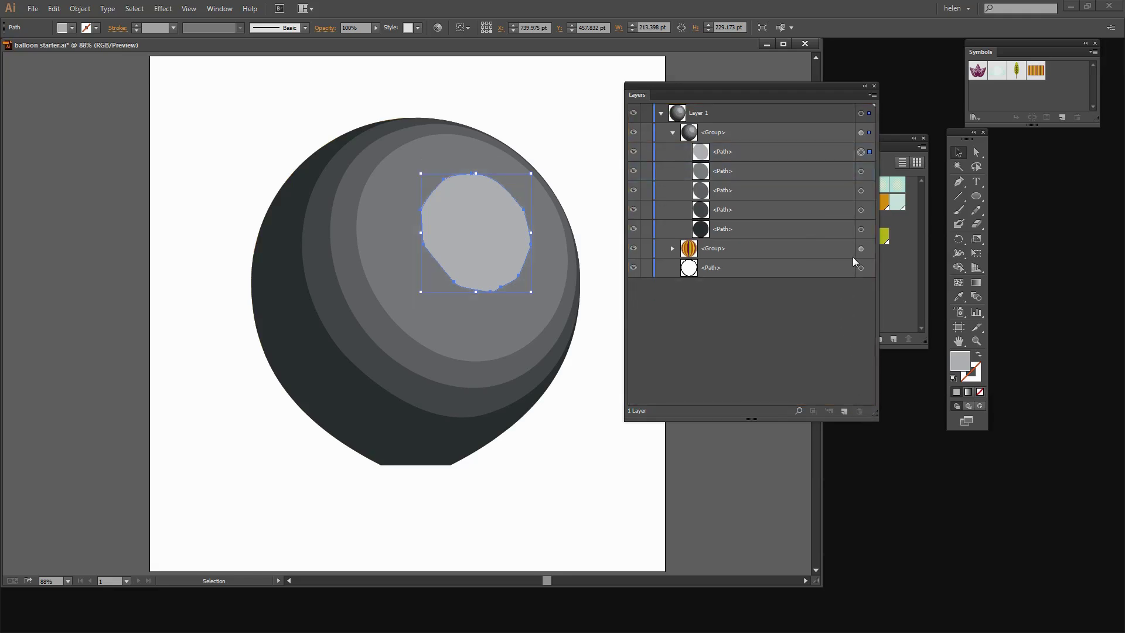
pyautogui.click(861, 171)
pyautogui.moveTo(830, 189); pyautogui.dragTo(860, 411)
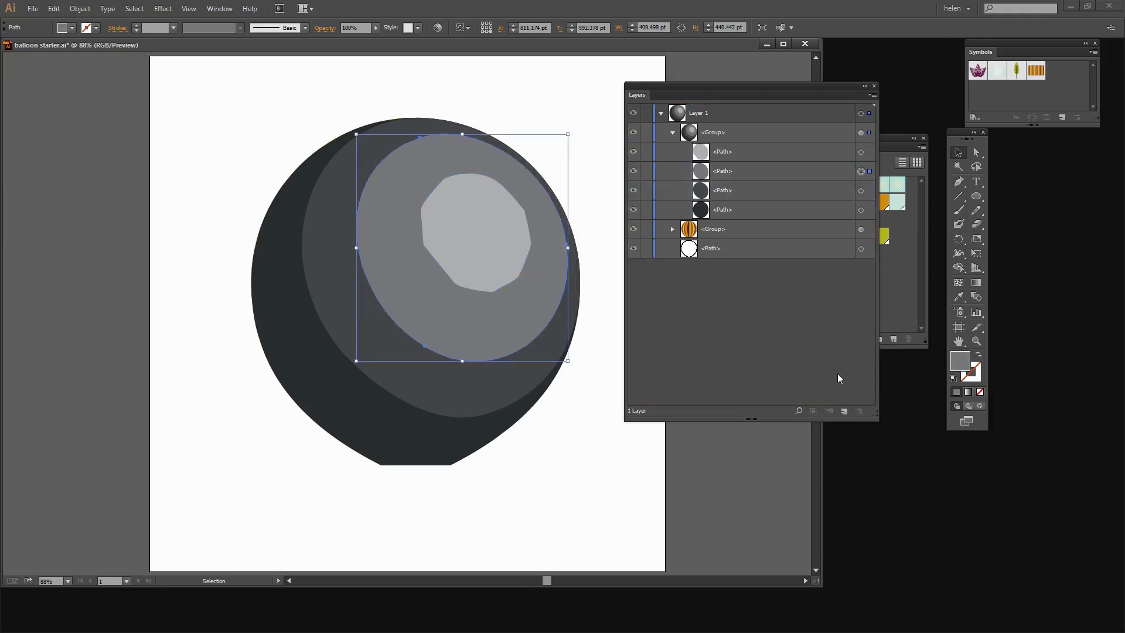
pyautogui.click(861, 191)
pyautogui.moveTo(793, 208); pyautogui.dragTo(860, 411)
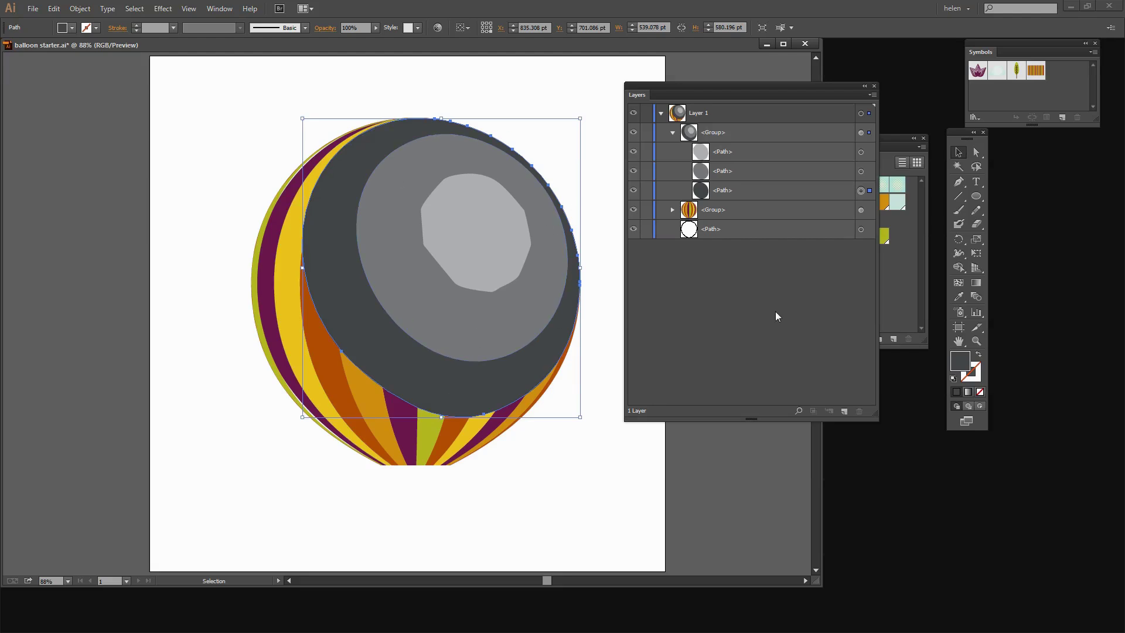
# - Set the fill of the lightest shading path to the Screen blending mode at 30% opacity
pyautogui.click(861, 151)
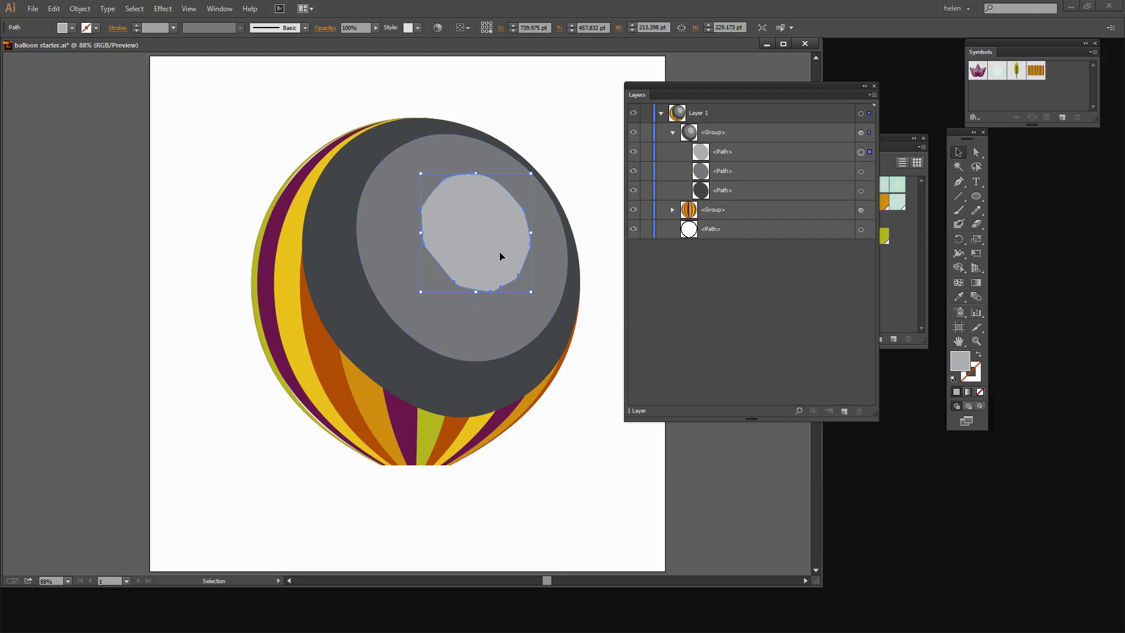
pyautogui.click(218, 9)
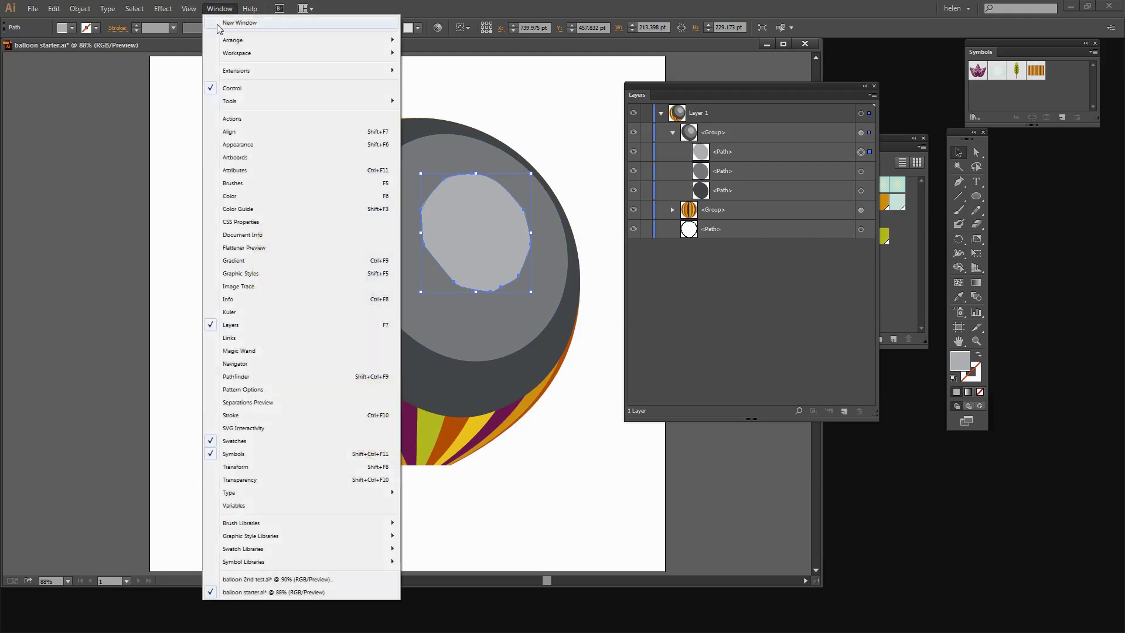
pyautogui.click(234, 144)
pyautogui.moveTo(697, 320); pyautogui.dragTo(703, 342)
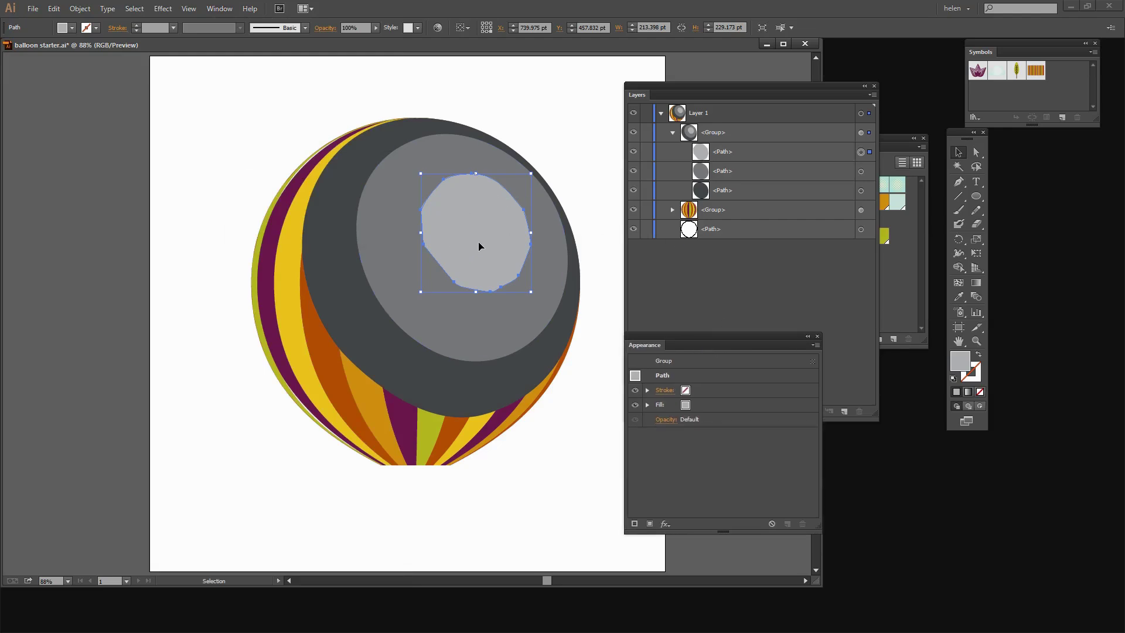
pyautogui.click(647, 404)
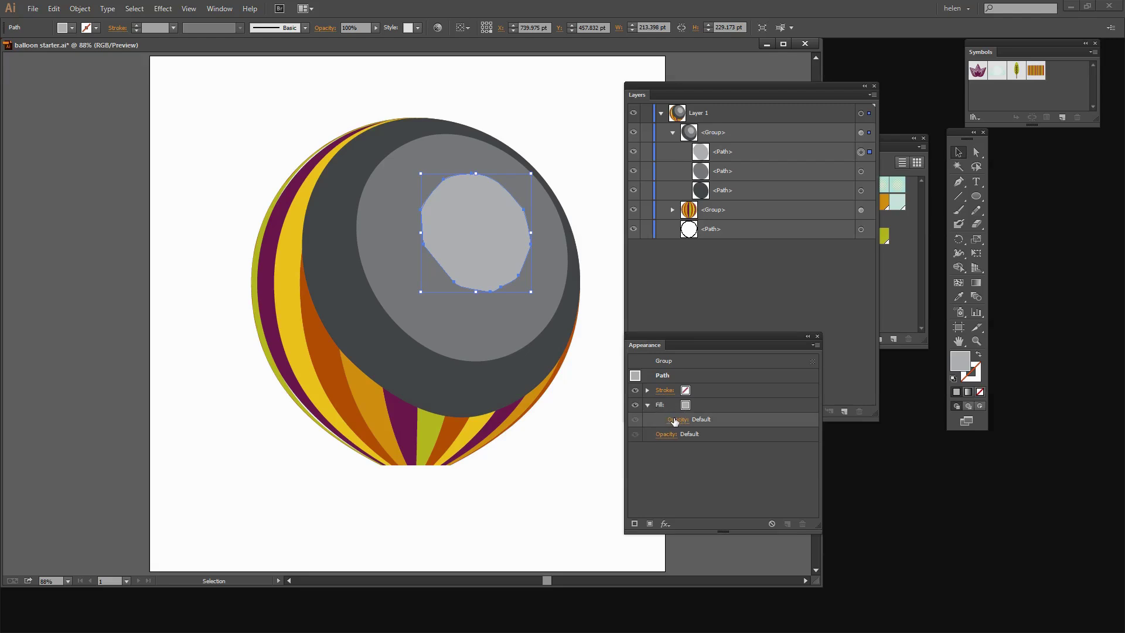
pyautogui.click(679, 420)
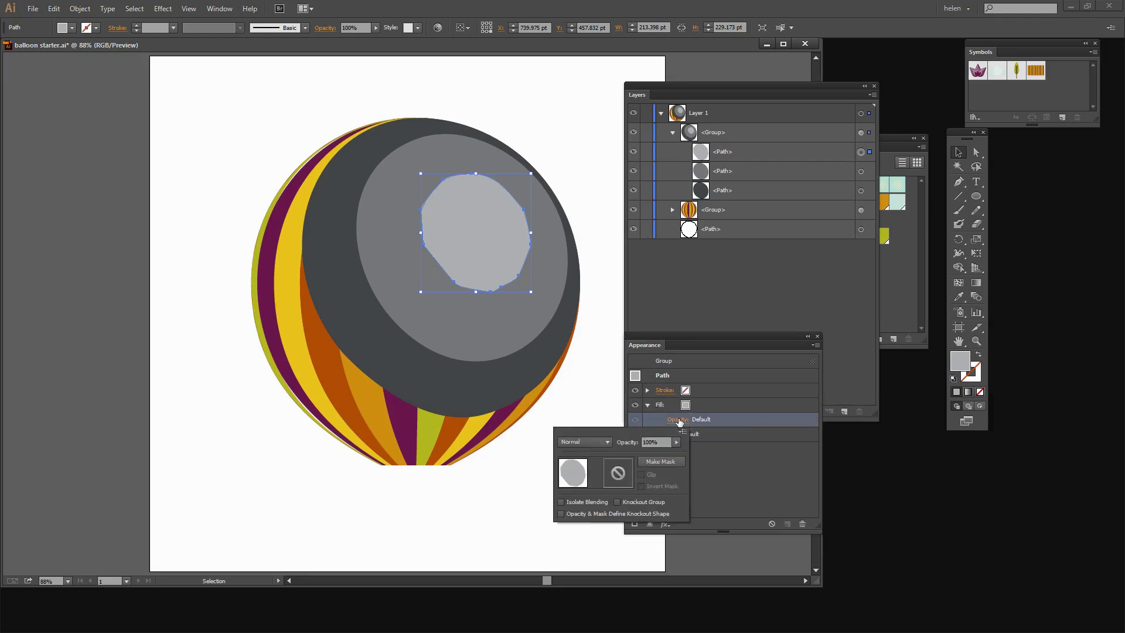
pyautogui.click(607, 441)
pyautogui.click(582, 291)
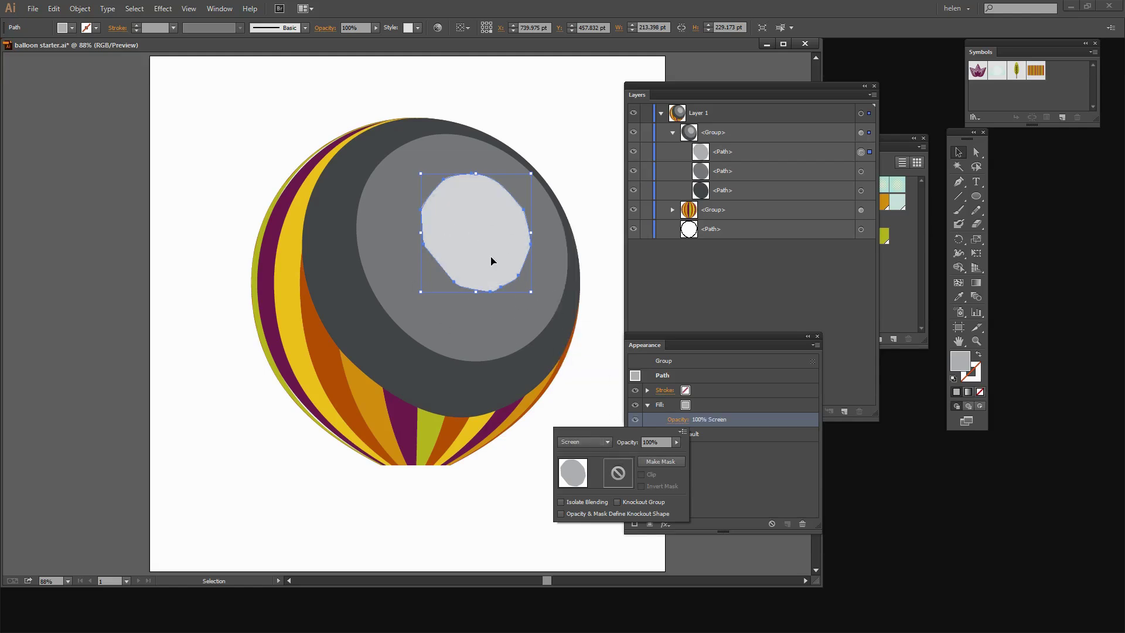
pyautogui.click(676, 443)
pyautogui.moveTo(680, 453); pyautogui.dragTo(641, 454)
pyautogui.click(750, 479)
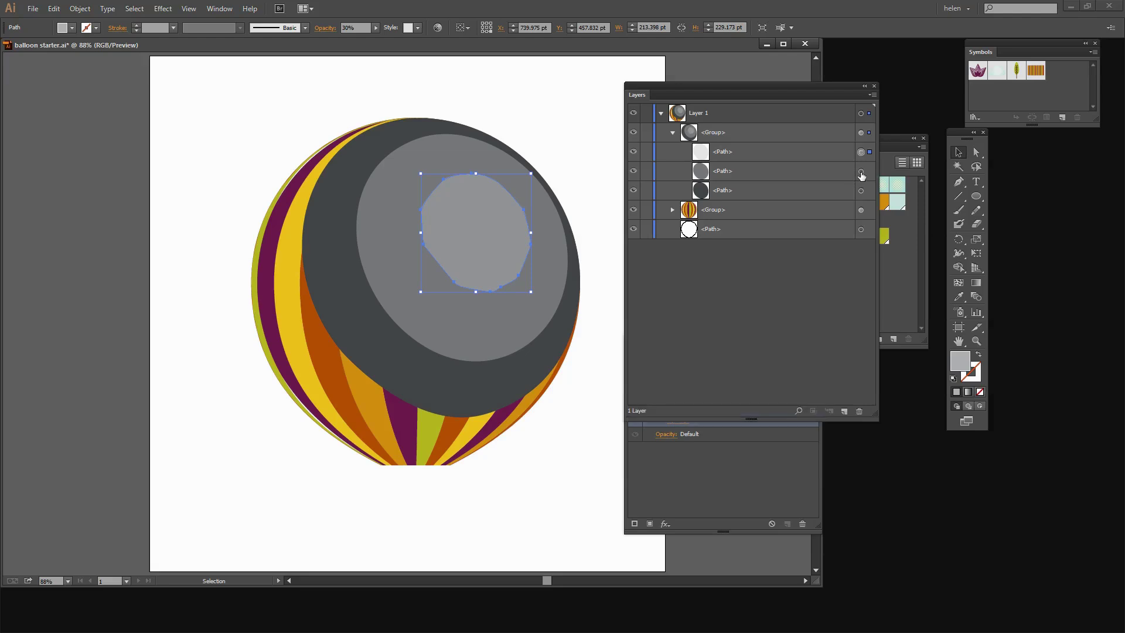
# - Set the fill of the middle grey shading path to the Screen blending mode at 30% opacity
pyautogui.click(861, 171)
pyautogui.click(684, 470)
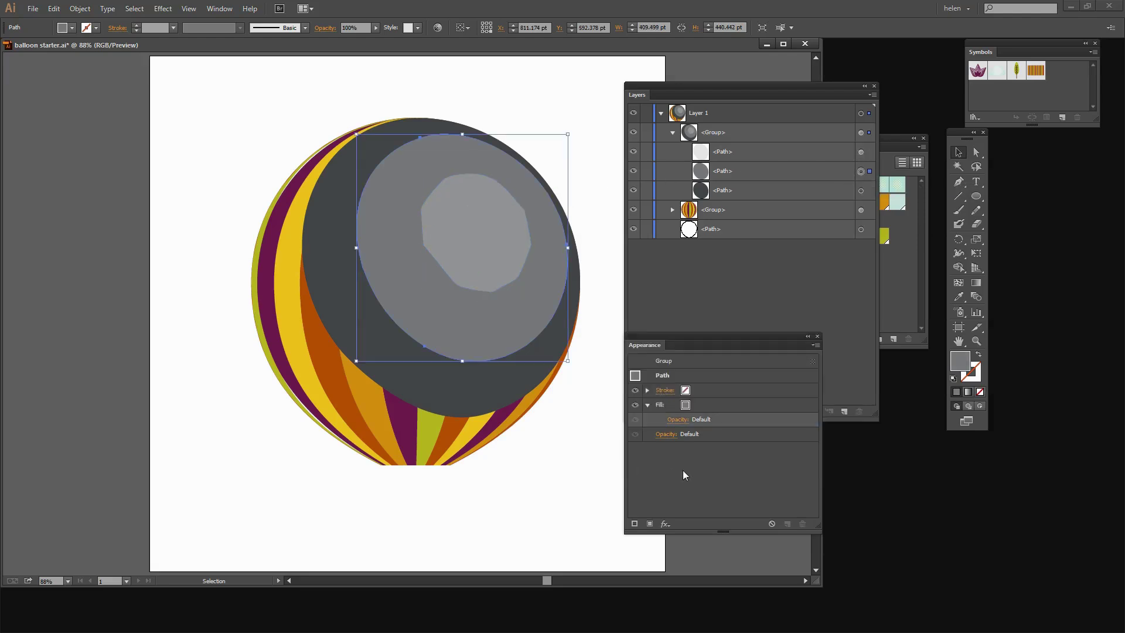
pyautogui.moveTo(705, 339); pyautogui.dragTo(712, 384)
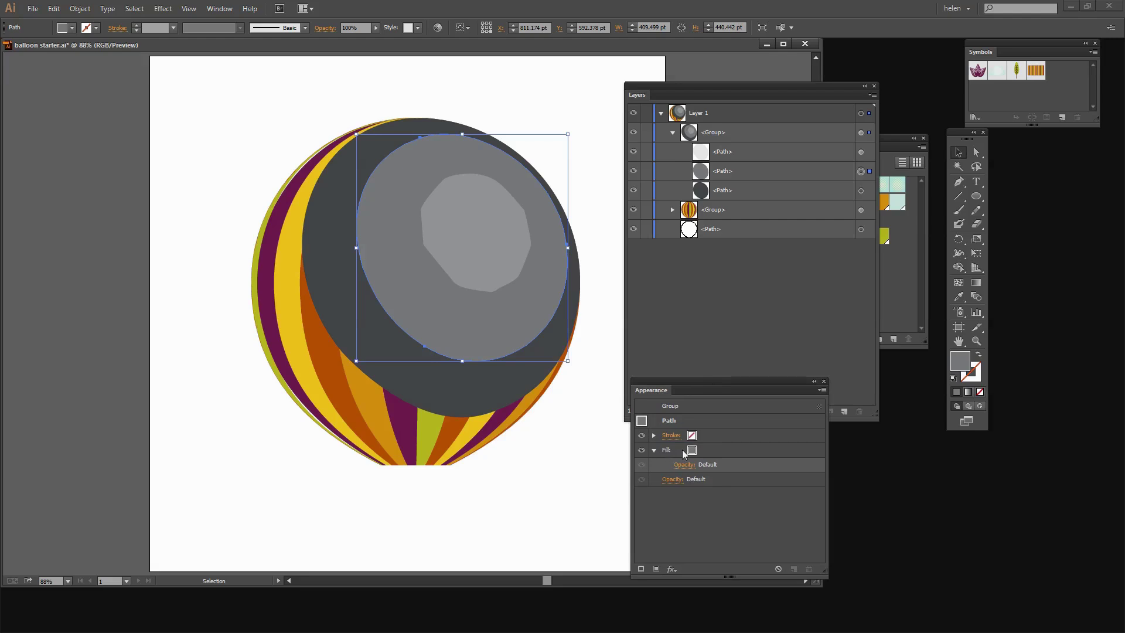
pyautogui.click(686, 464)
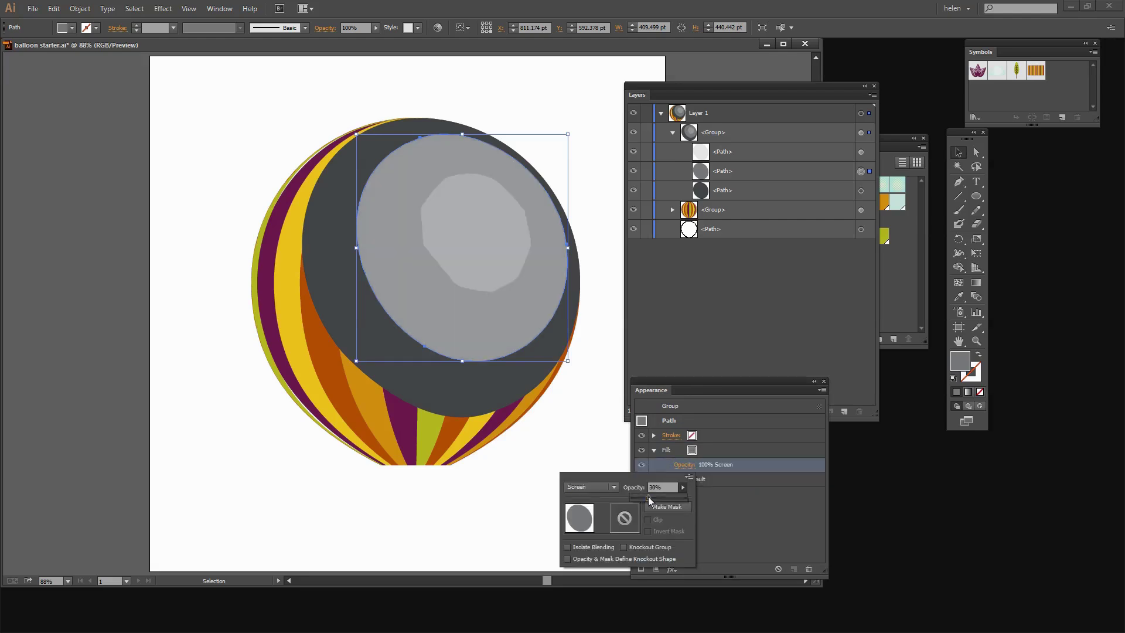
pyautogui.click(719, 315)
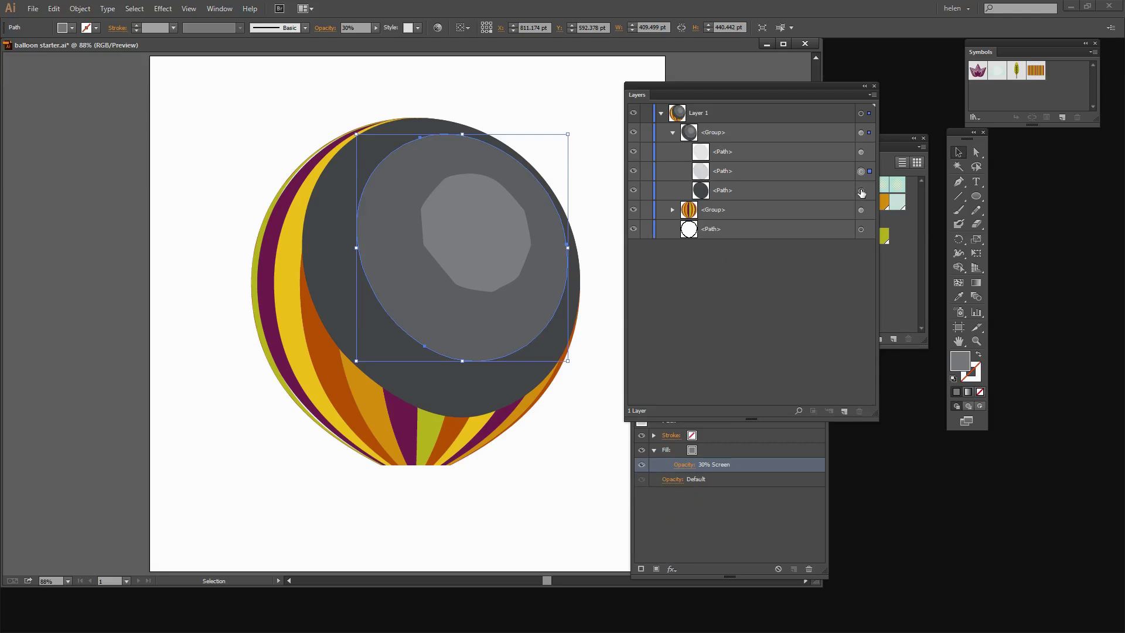
# - Set the fill of the darkest, largest shading path to the Screen blending mode at 30% opacity, then deselect it
pyautogui.click(860, 191)
pyautogui.click(731, 536)
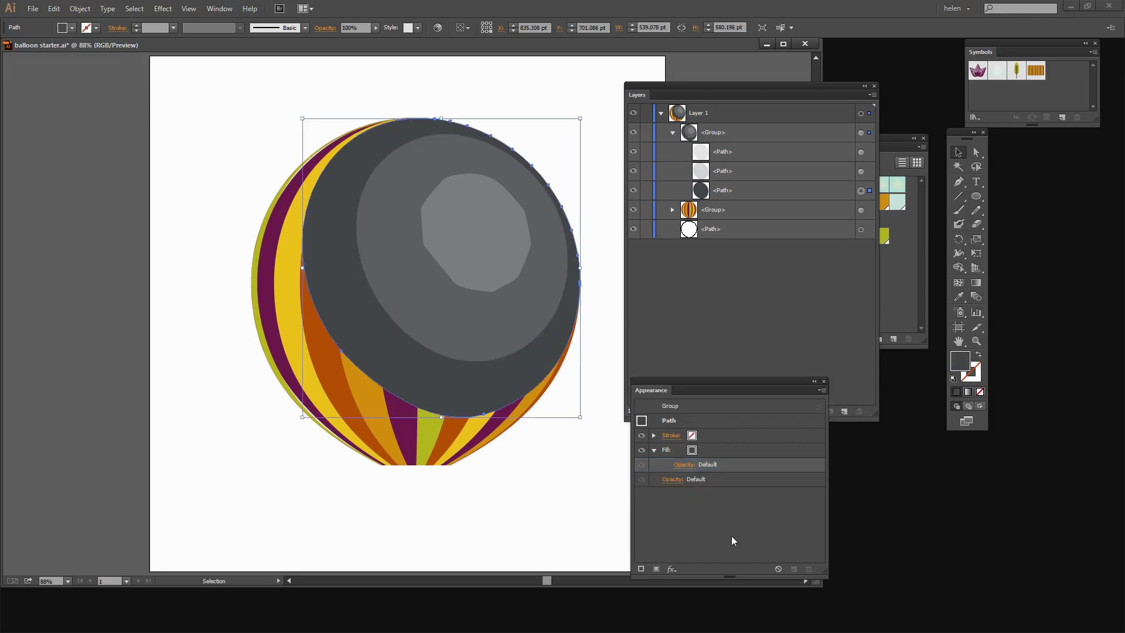
pyautogui.click(674, 465)
pyautogui.click(585, 485)
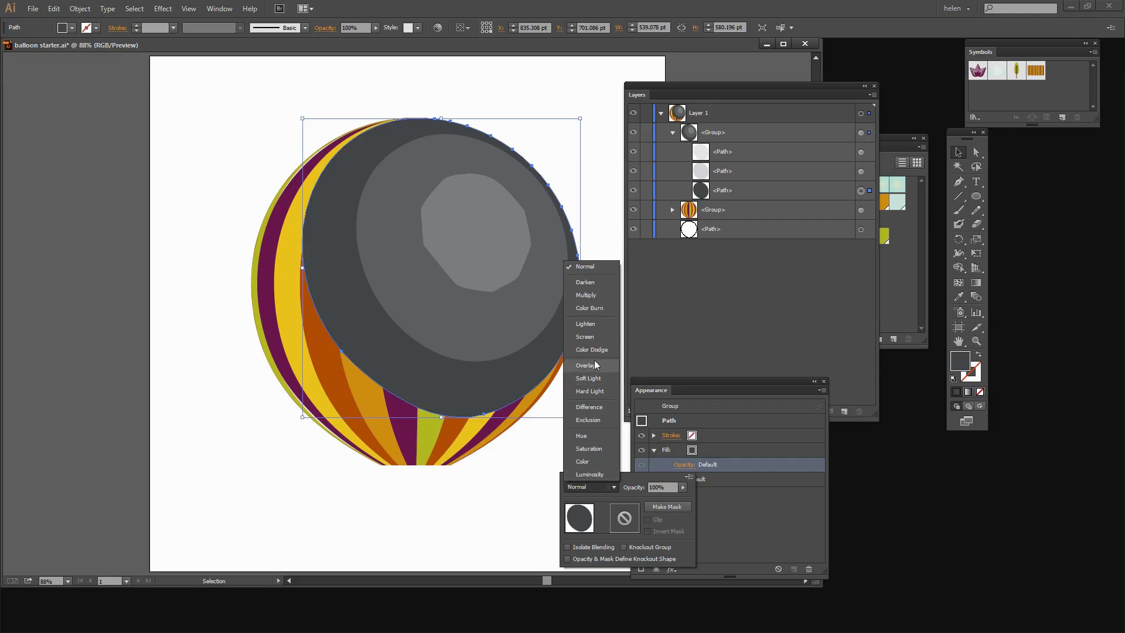
pyautogui.click(586, 337)
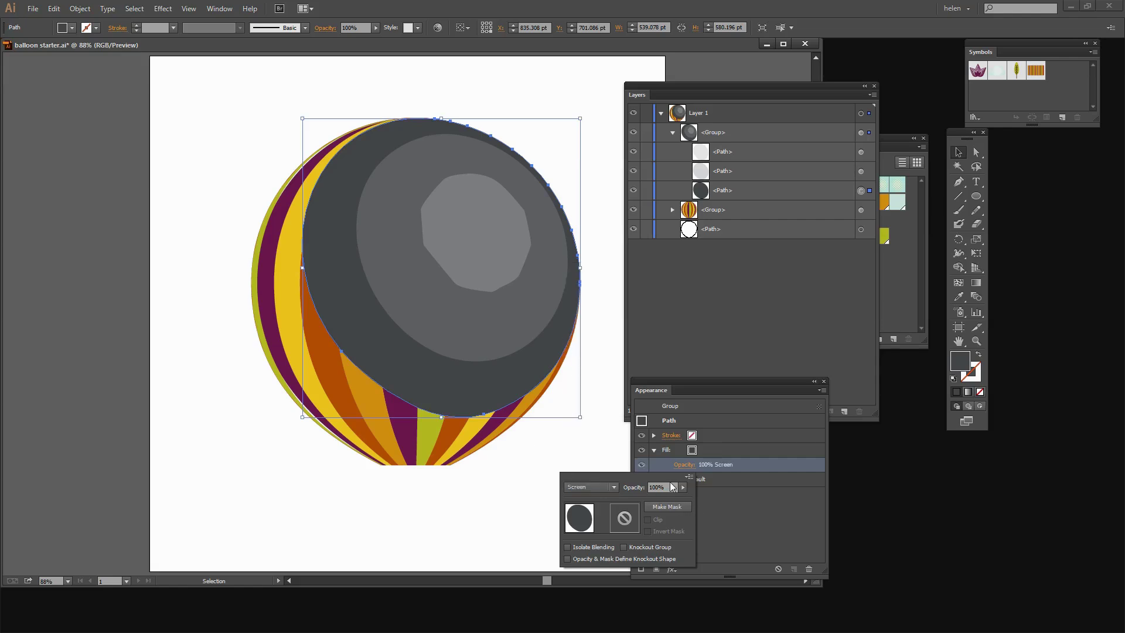
pyautogui.click(683, 489)
pyautogui.click(717, 315)
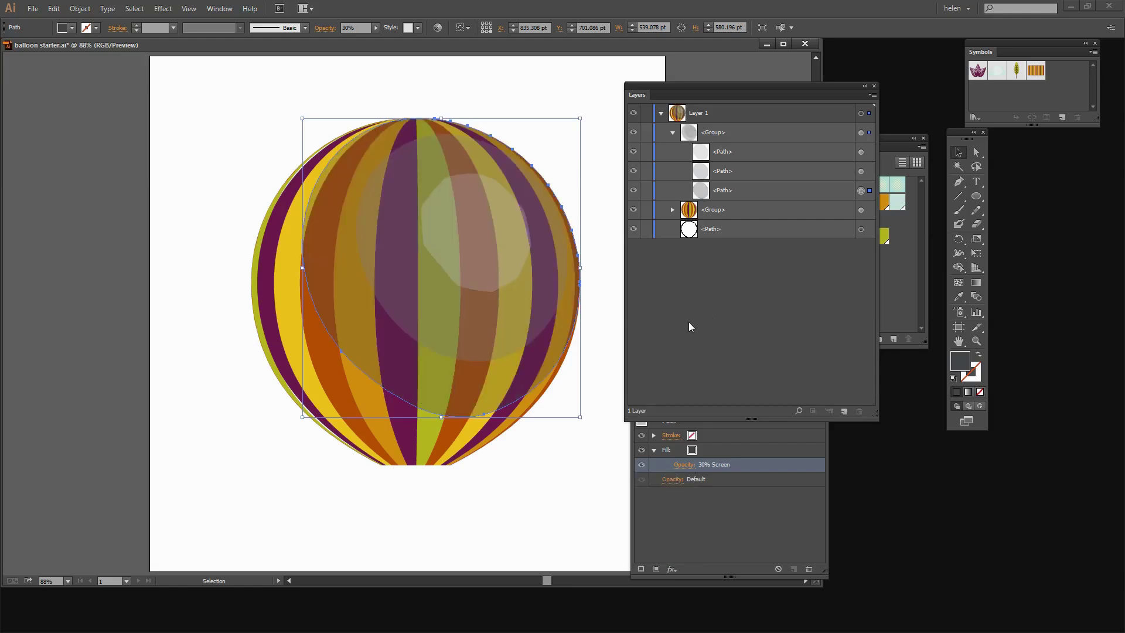
pyautogui.click(560, 516)
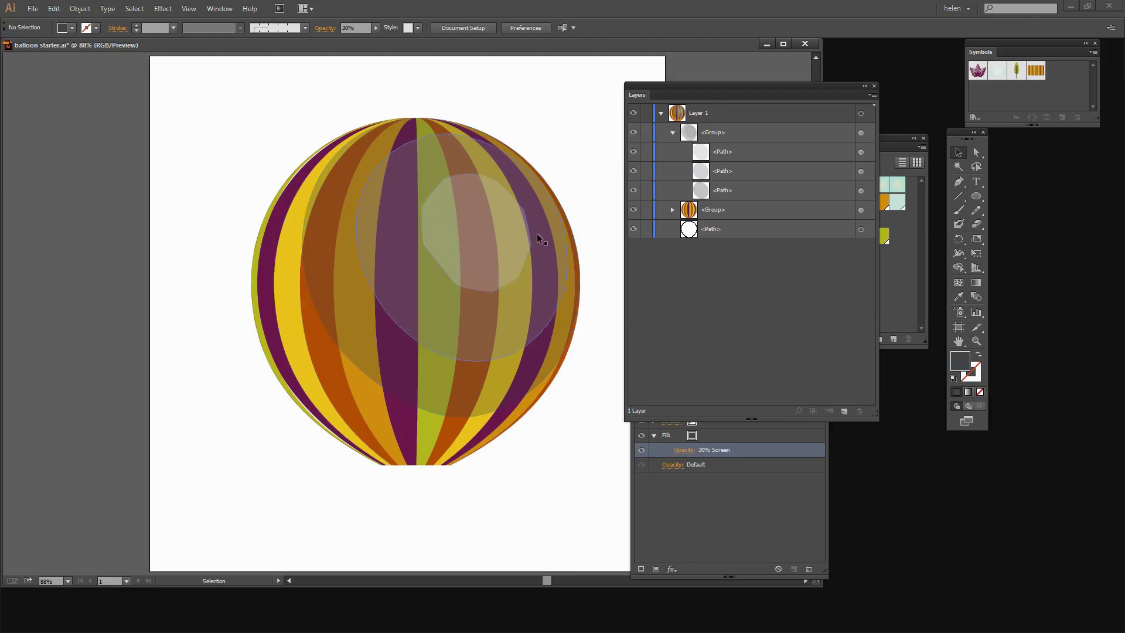
# - Set the whole shading group to the Screen blending mode at 86% opacity and deselect it
pyautogui.click(860, 132)
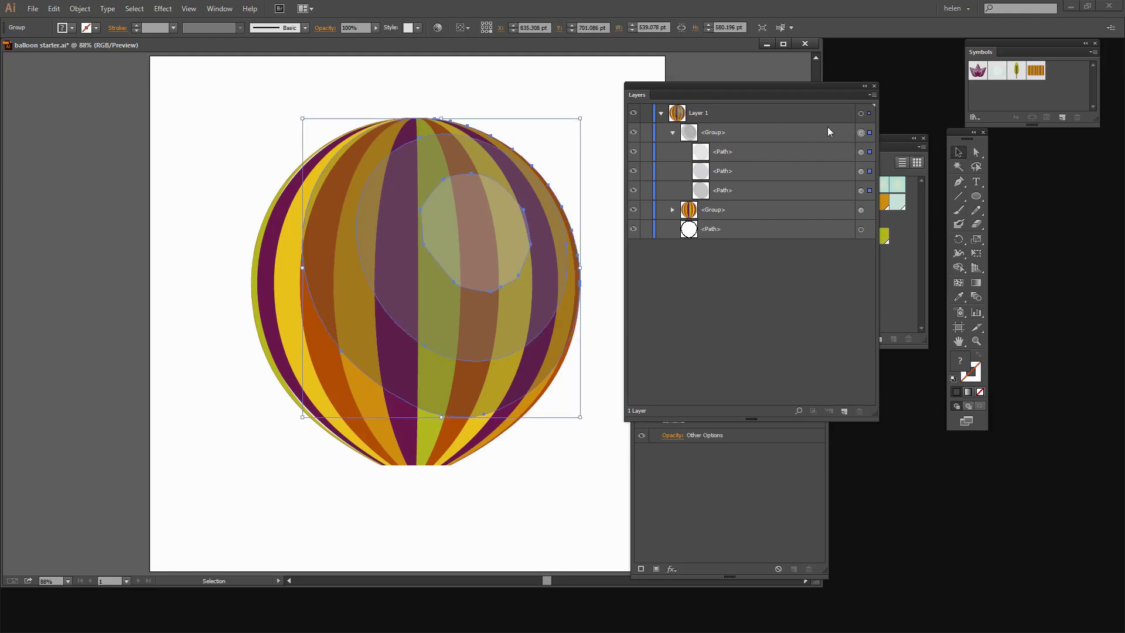
pyautogui.click(747, 473)
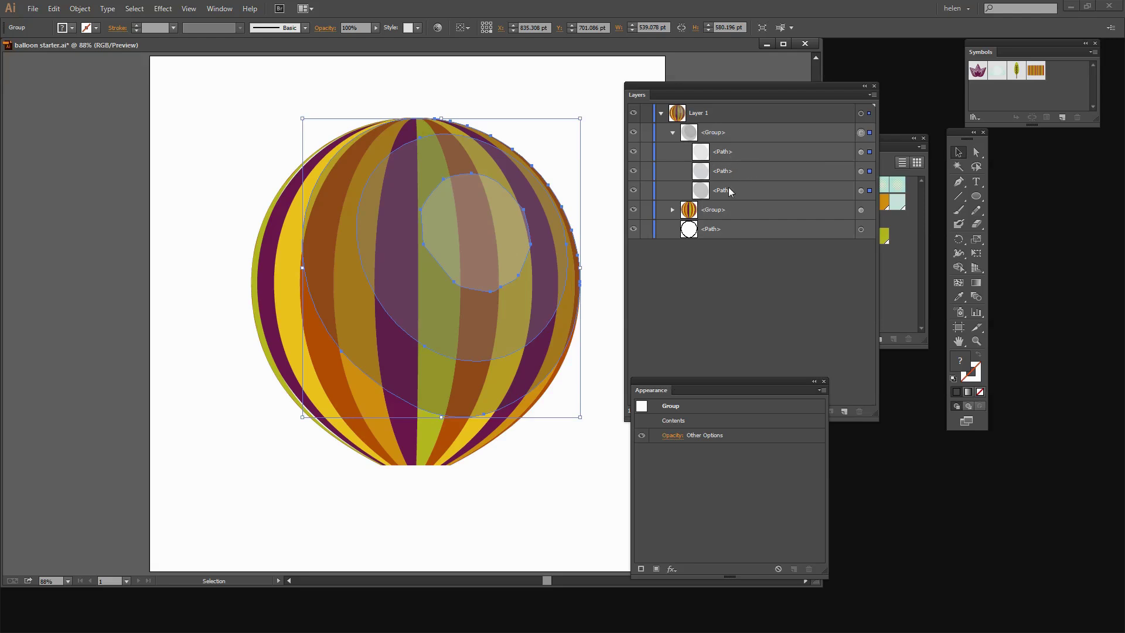
pyautogui.click(673, 437)
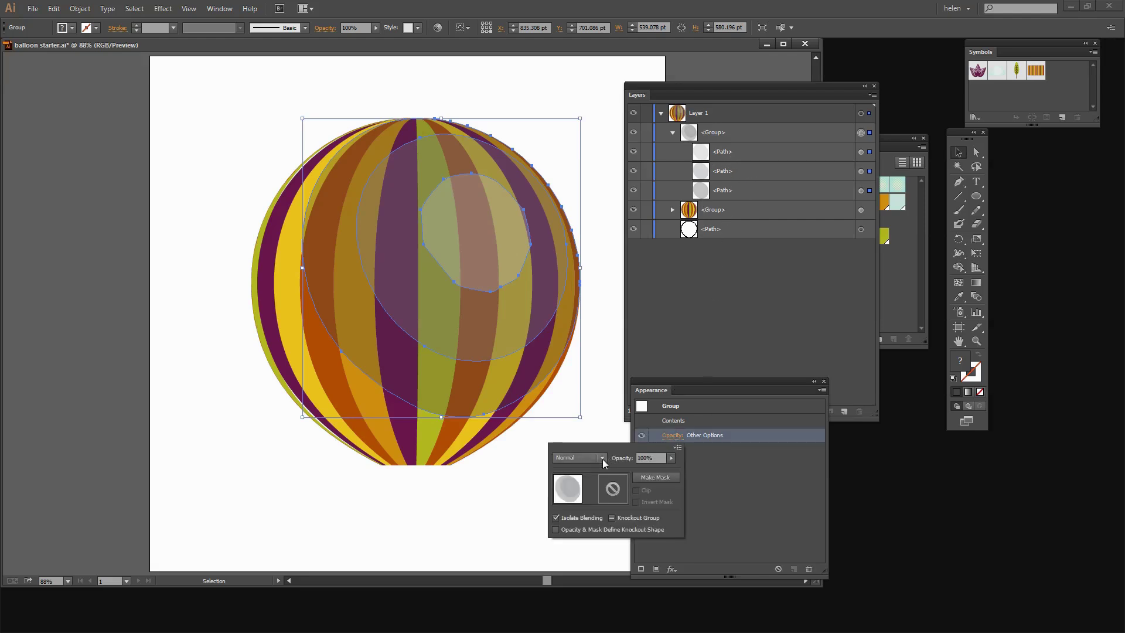
pyautogui.click(602, 458)
pyautogui.click(574, 305)
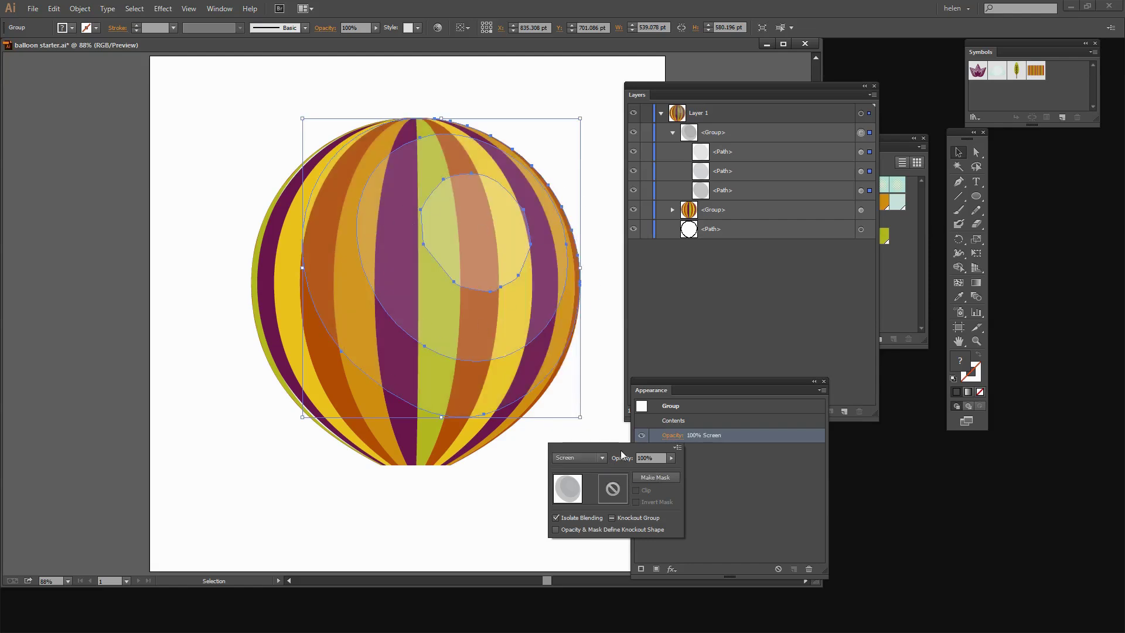
pyautogui.click(672, 459)
pyautogui.click(666, 468)
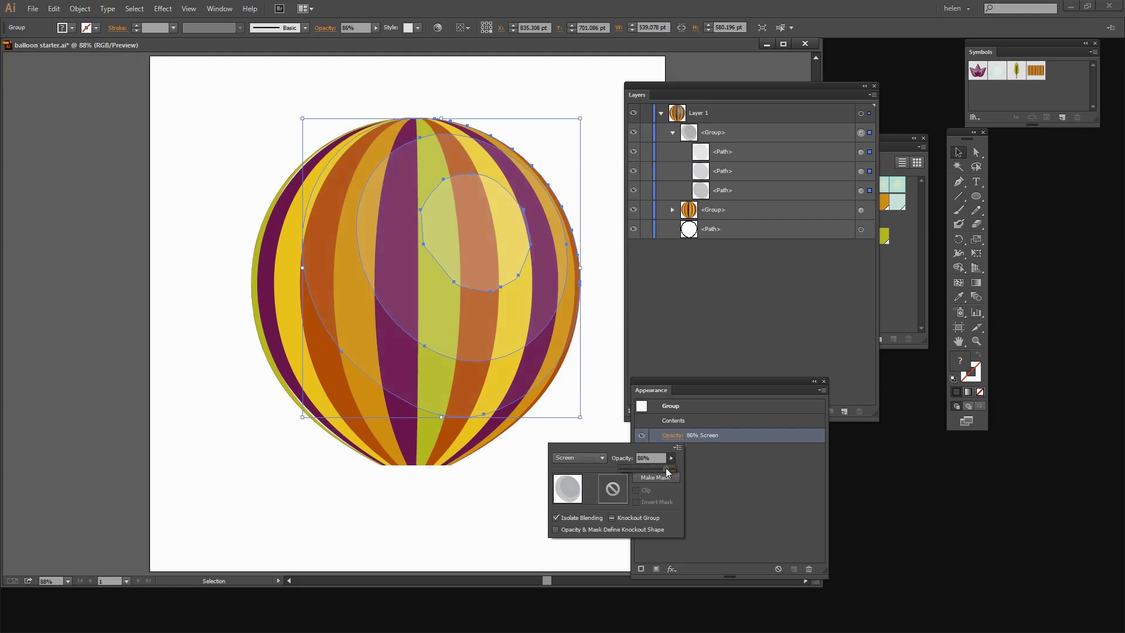
pyautogui.click(704, 473)
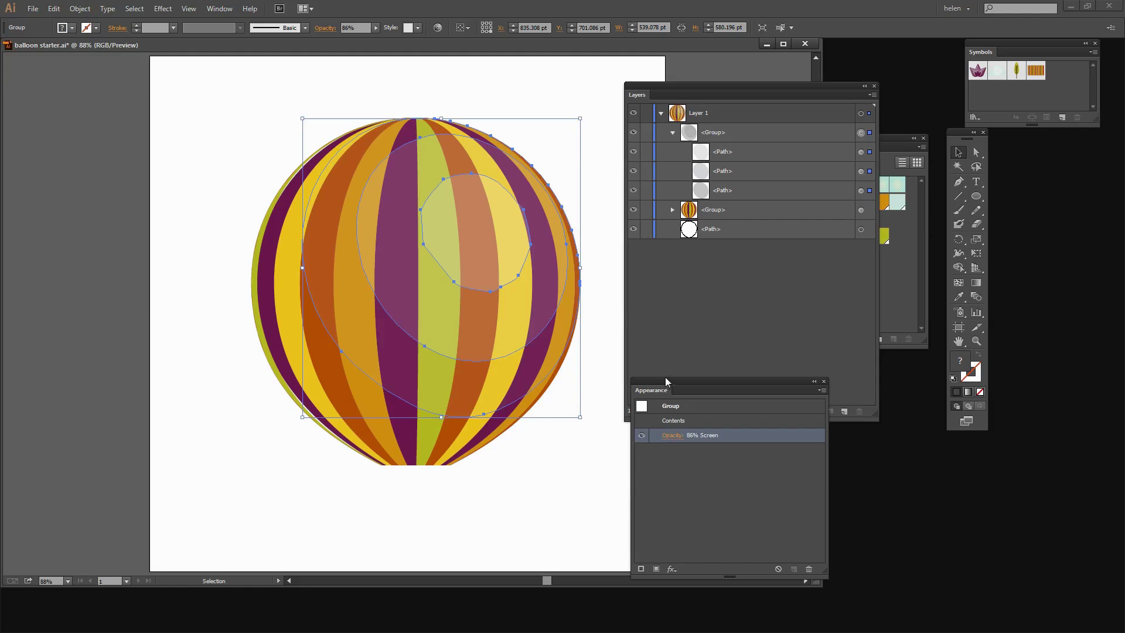
pyautogui.moveTo(666, 377); pyautogui.dragTo(885, 417)
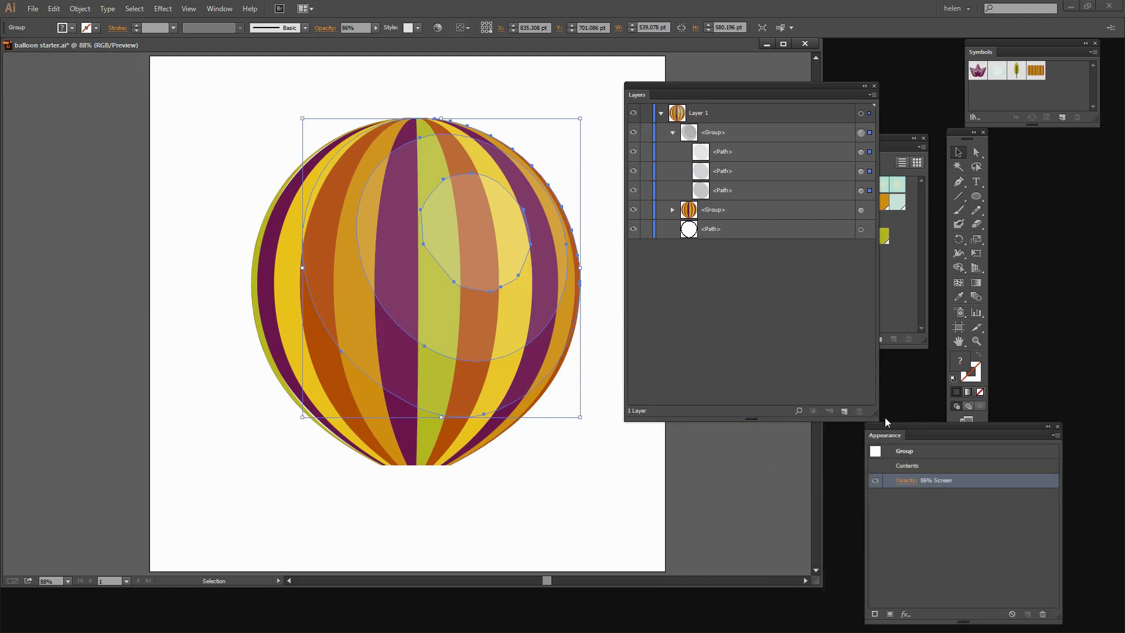
pyautogui.click(568, 502)
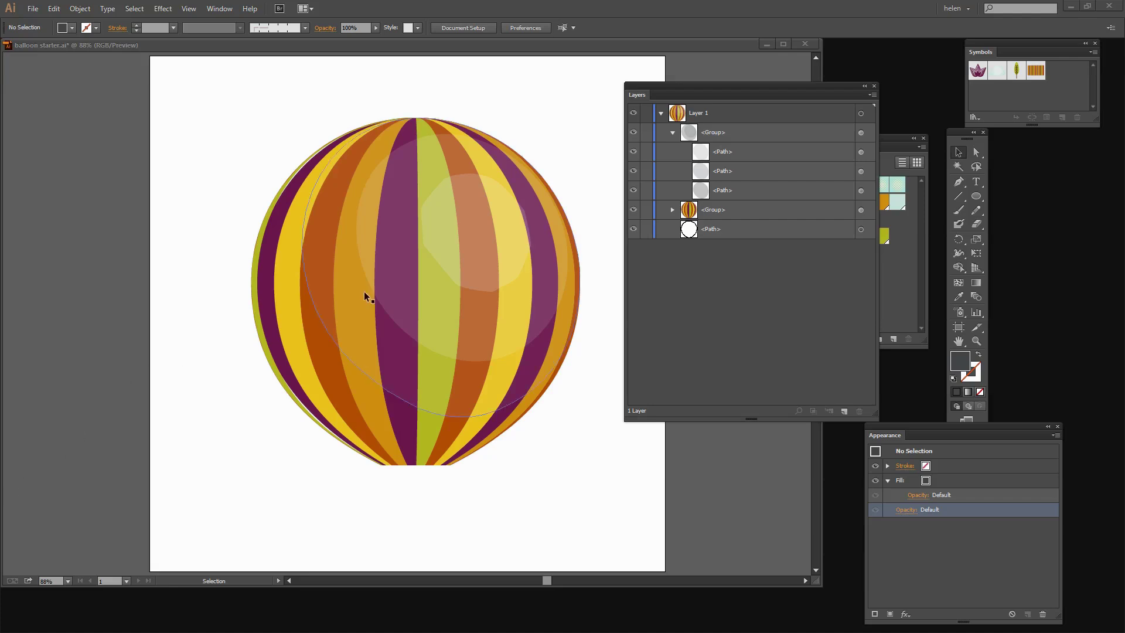
# - Expand the striped group's contents and select all stripes sharing the yellow stripe's fill color
pyautogui.click(673, 132)
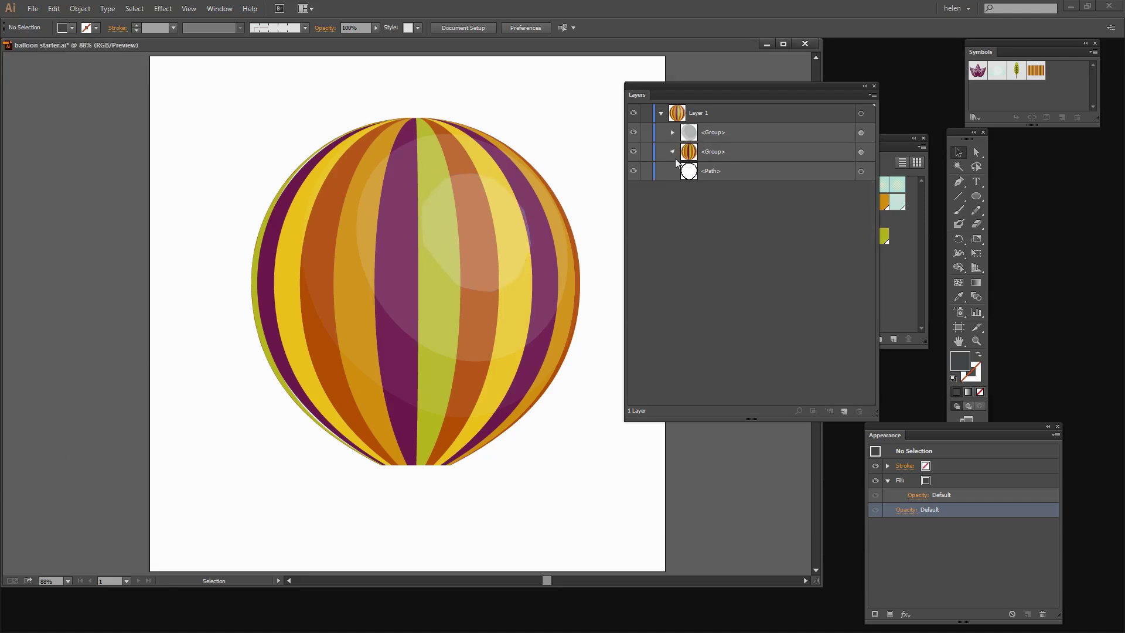
pyautogui.click(673, 152)
pyautogui.moveTo(875, 416); pyautogui.dragTo(870, 485)
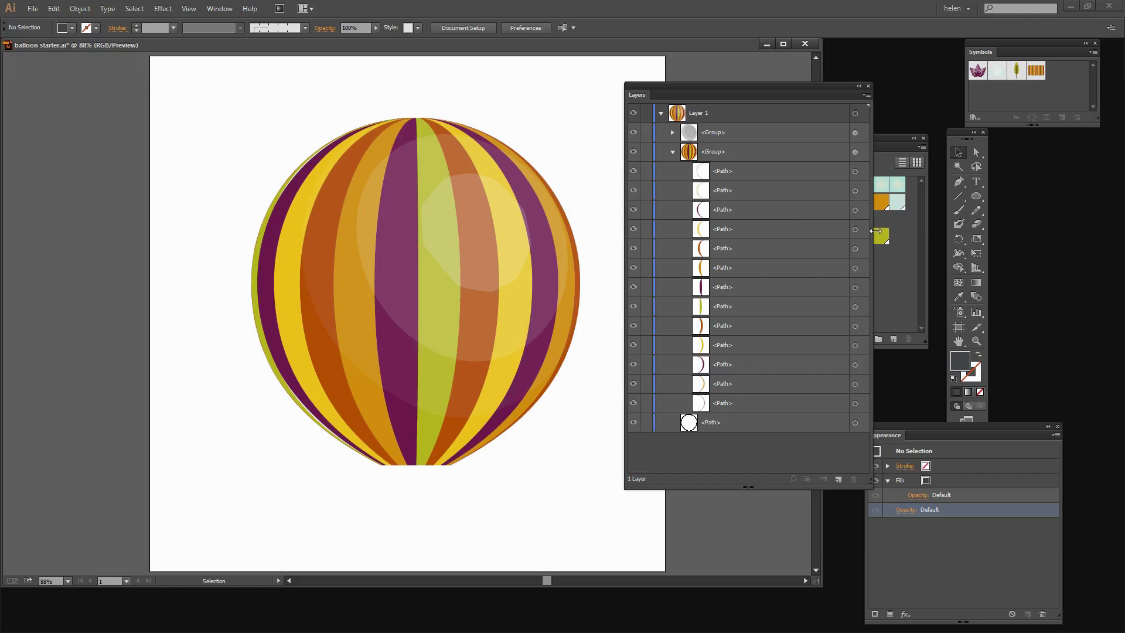
pyautogui.click(856, 230)
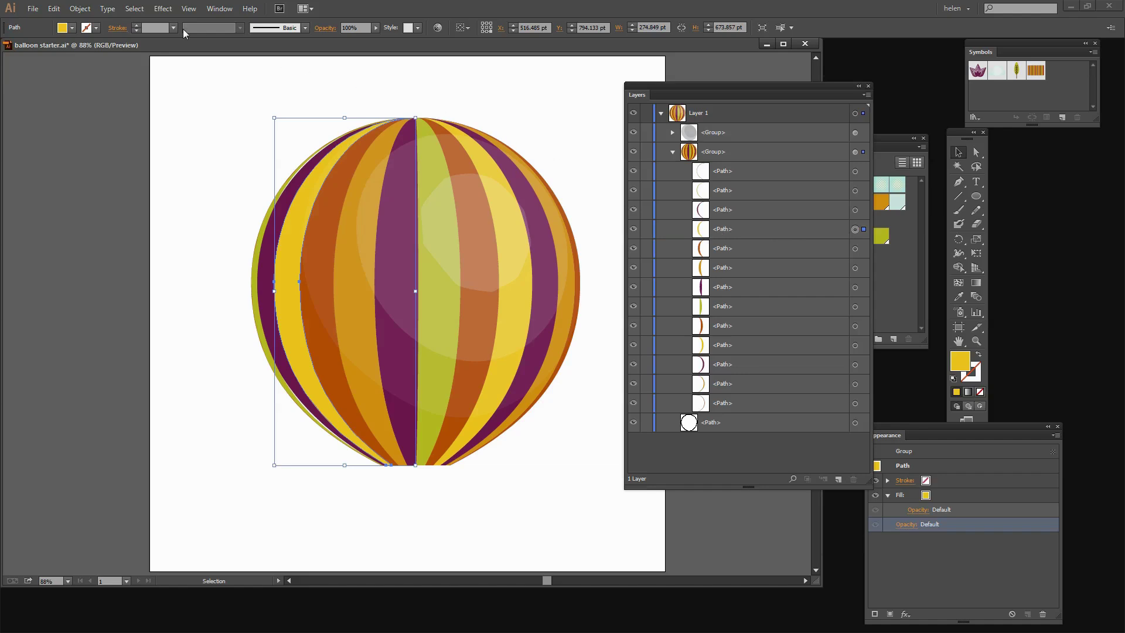
pyautogui.click(132, 10)
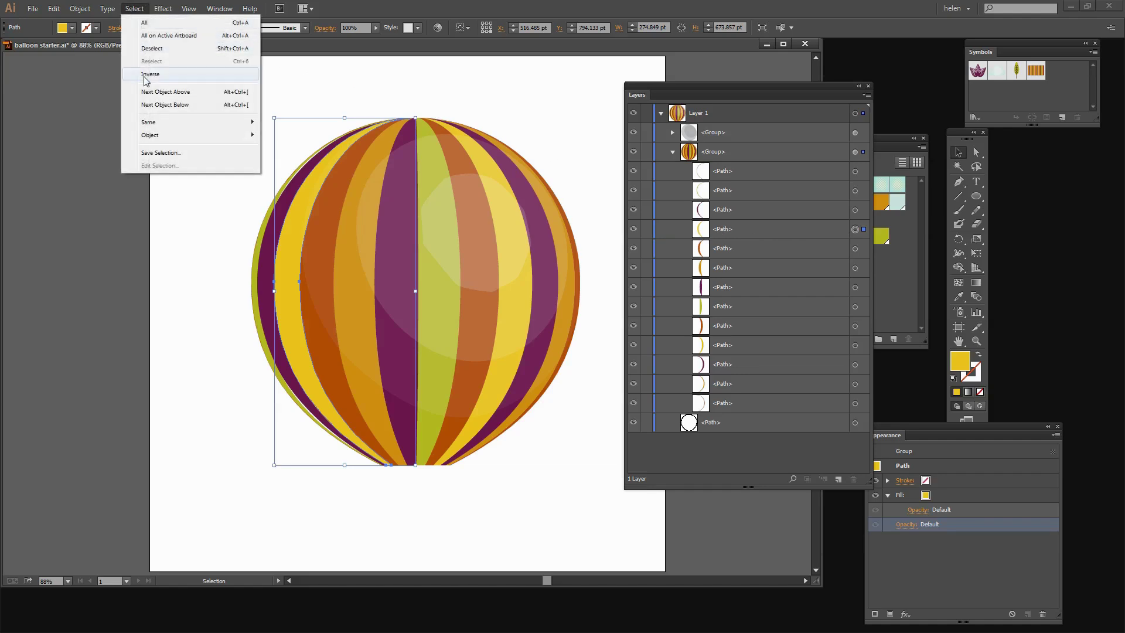
pyautogui.moveTo(152, 124)
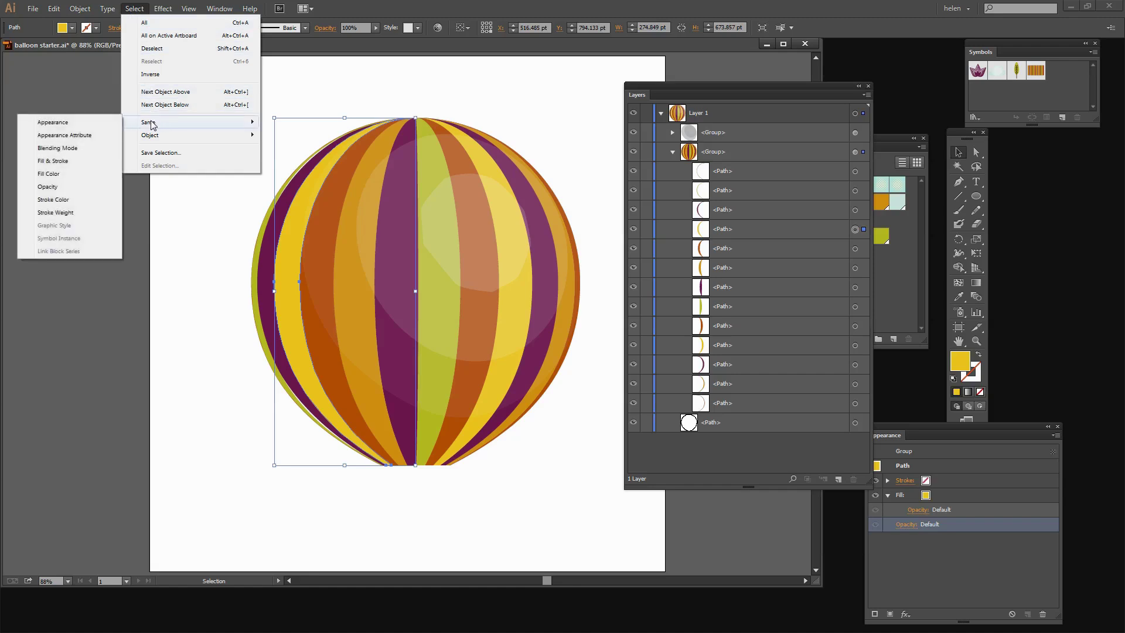
pyautogui.click(59, 172)
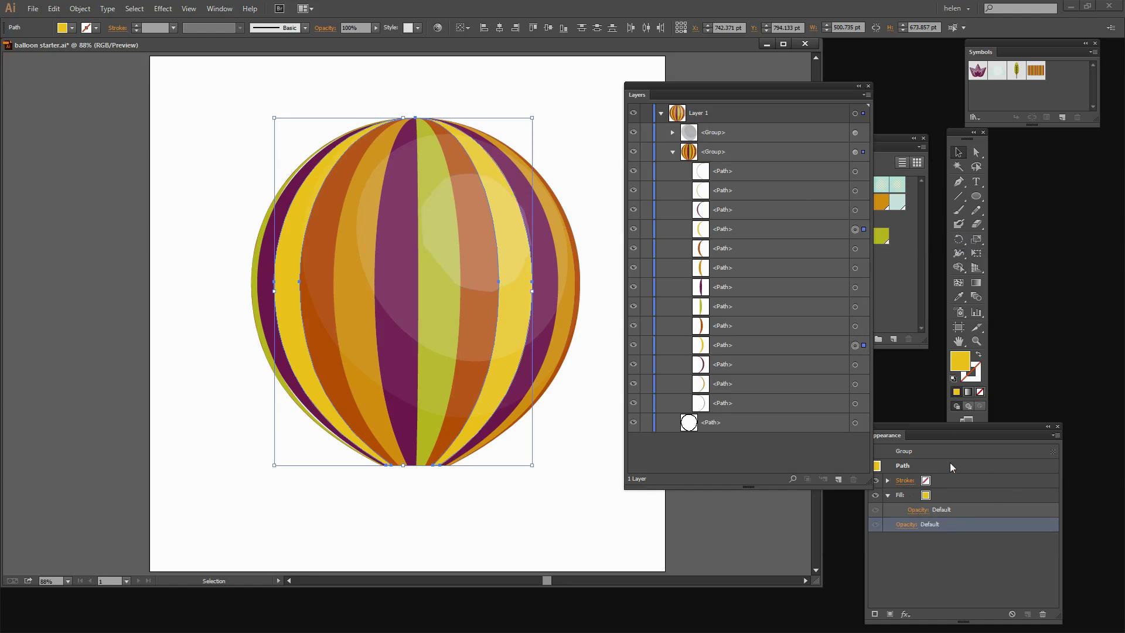
# - Start an Inner Glow effect on the fill of the selected yellow stripes, with the preview on
pyautogui.moveTo(922, 427); pyautogui.dragTo(931, 418)
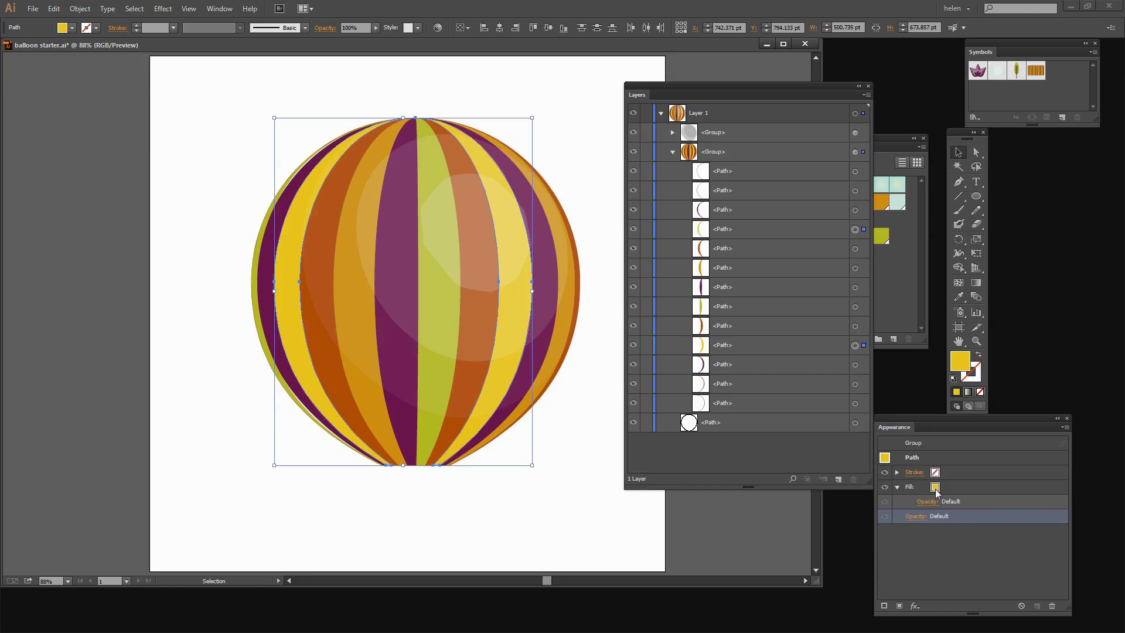
pyautogui.click(936, 490)
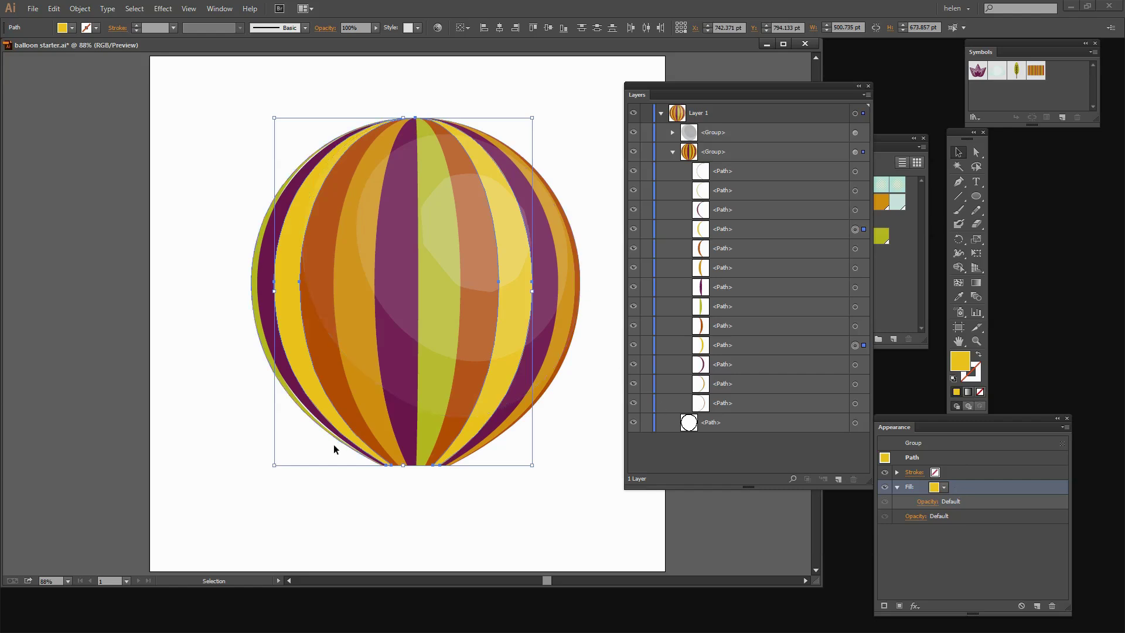
pyautogui.click(162, 12)
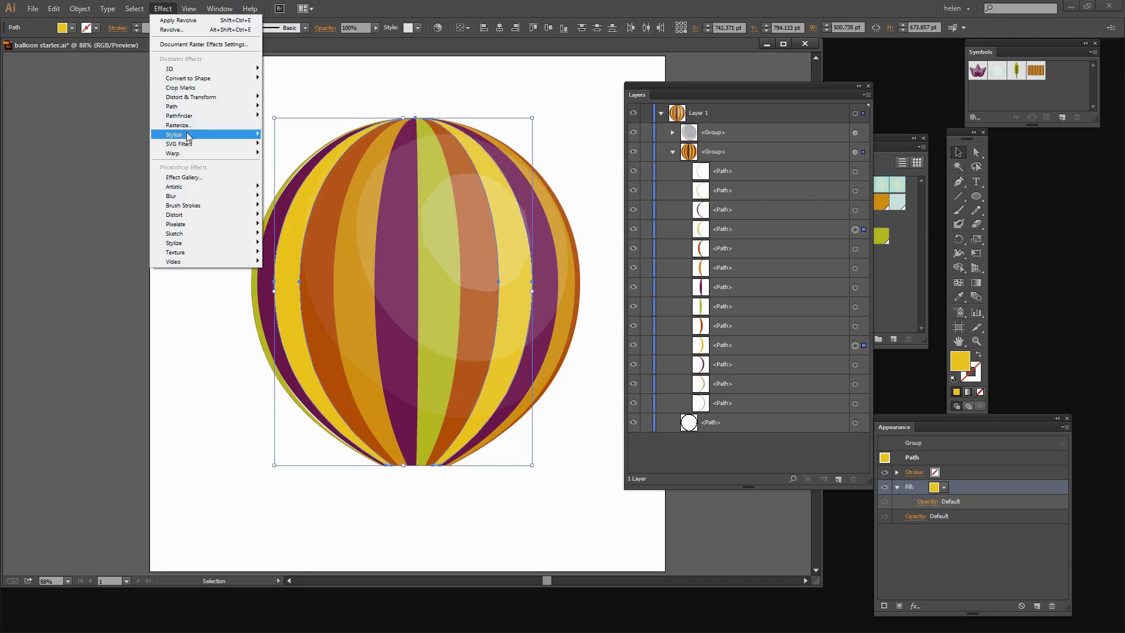
pyautogui.moveTo(188, 134)
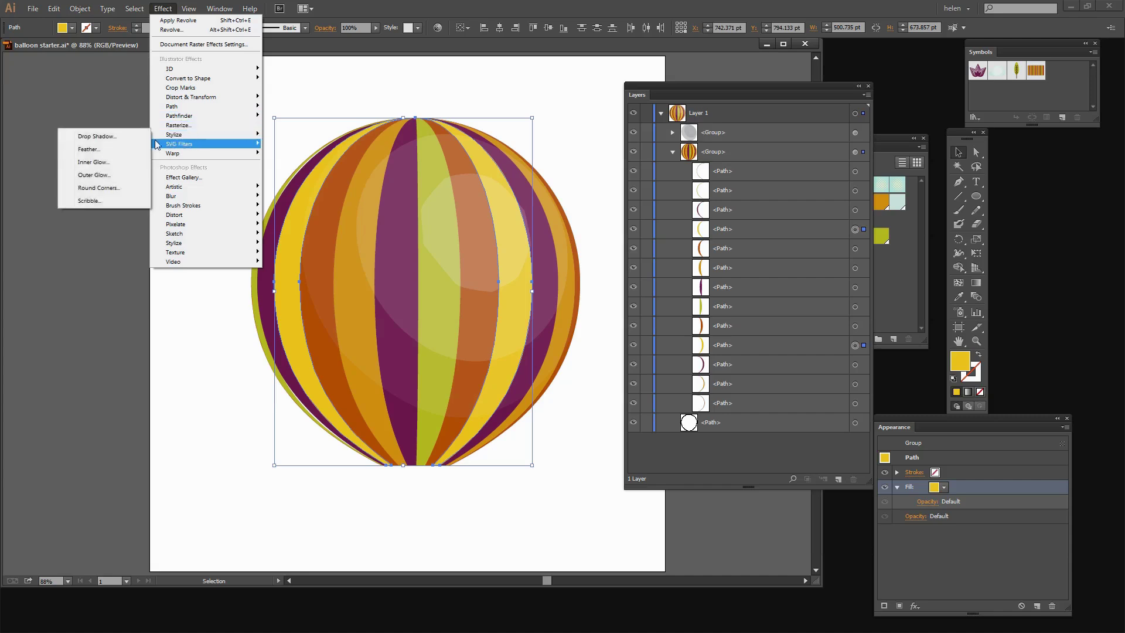
pyautogui.click(87, 163)
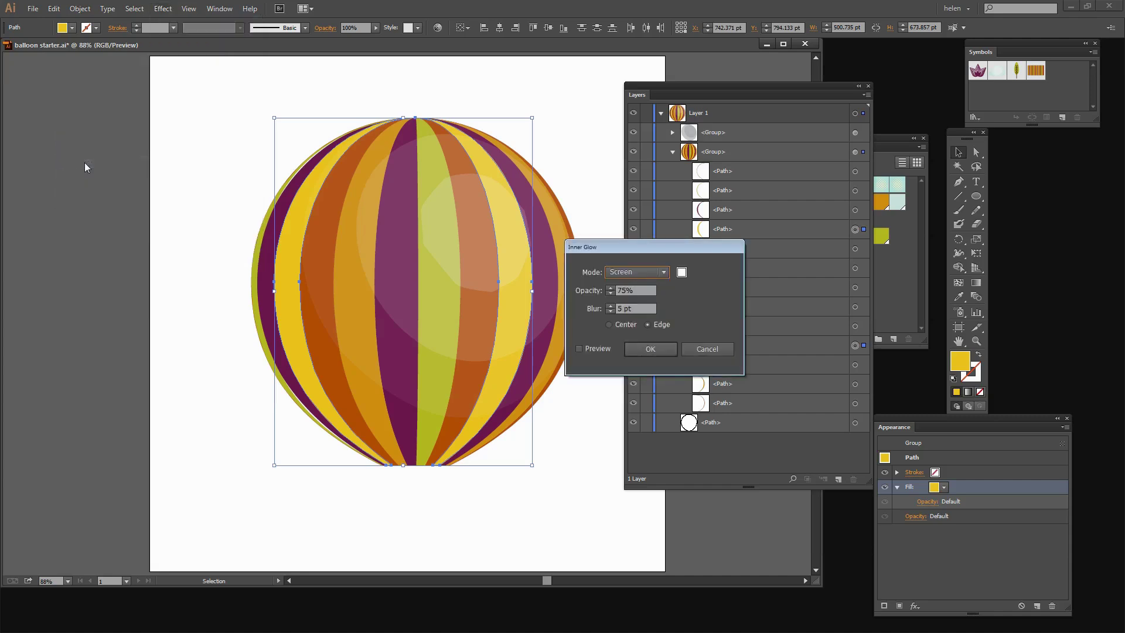
pyautogui.click(579, 349)
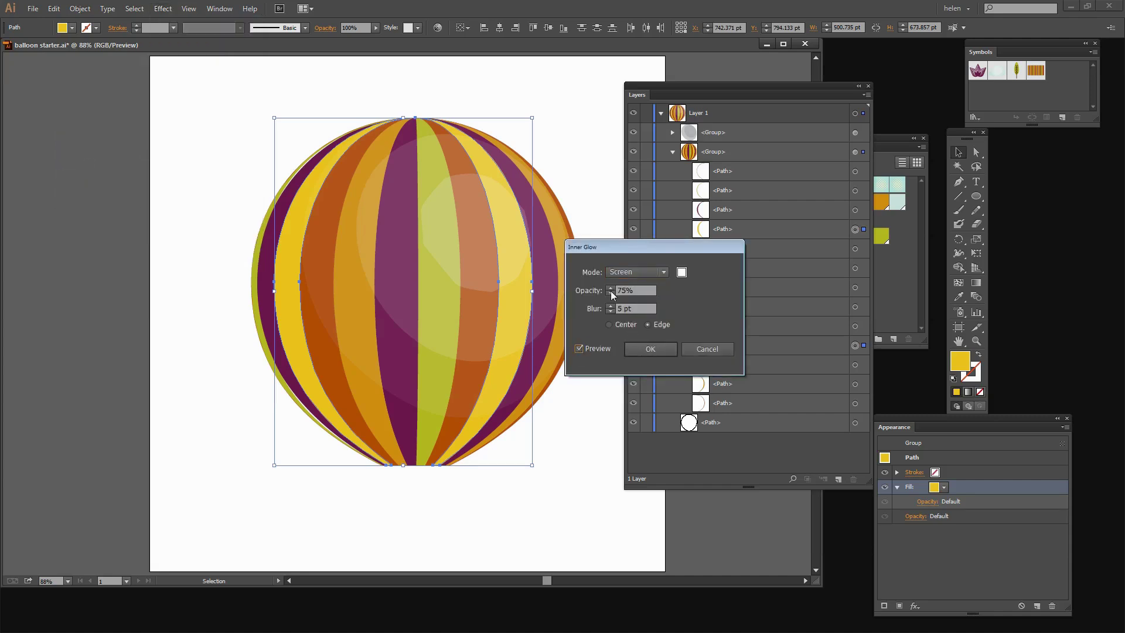
# - Set the Inner Glow color to the yellow swatch R=255 G=194 B=0
pyautogui.click(682, 274)
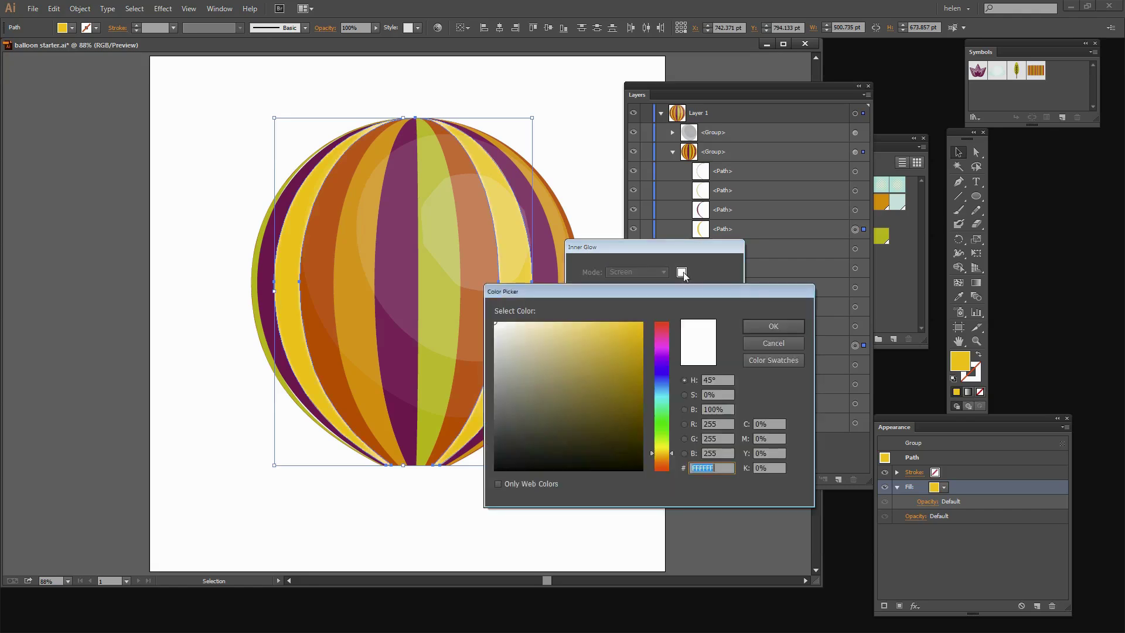
pyautogui.click(776, 359)
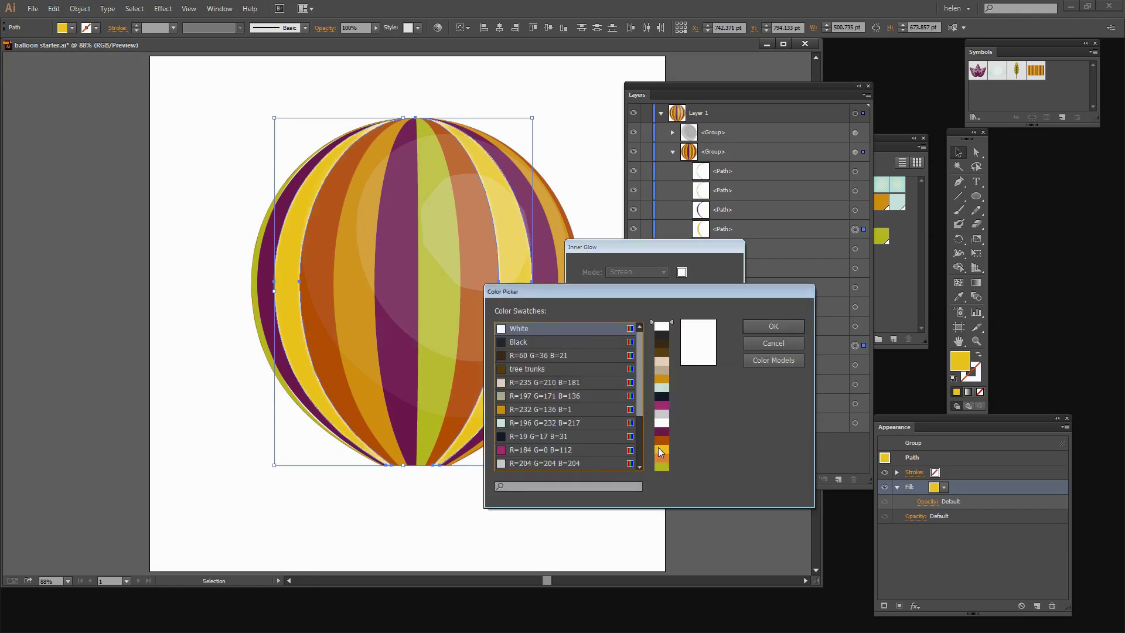
pyautogui.click(662, 449)
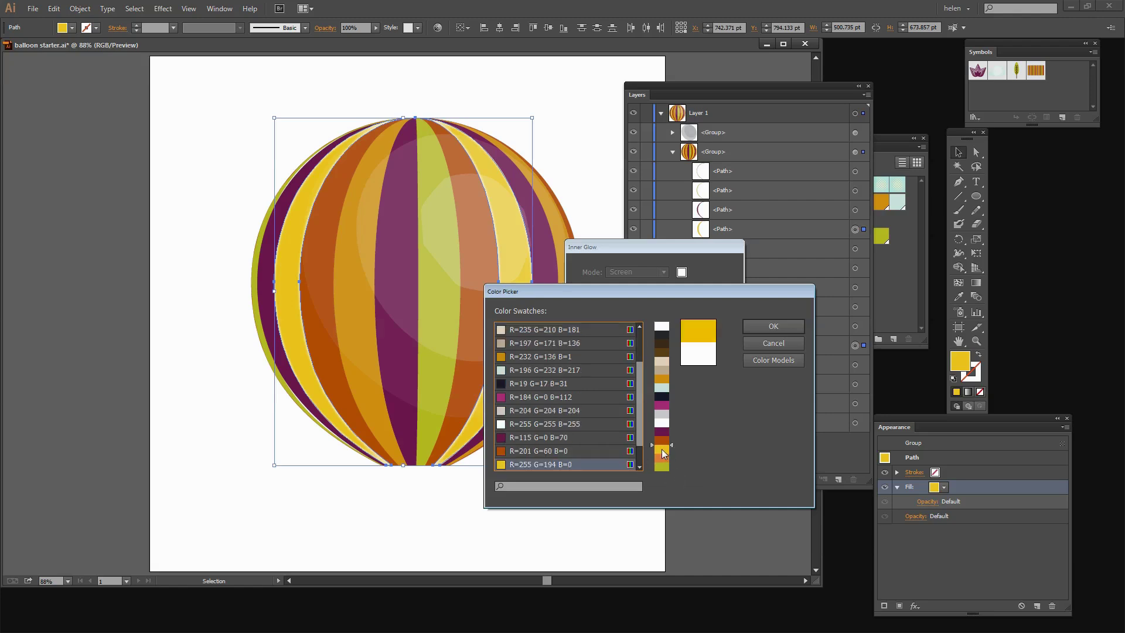
pyautogui.click(774, 328)
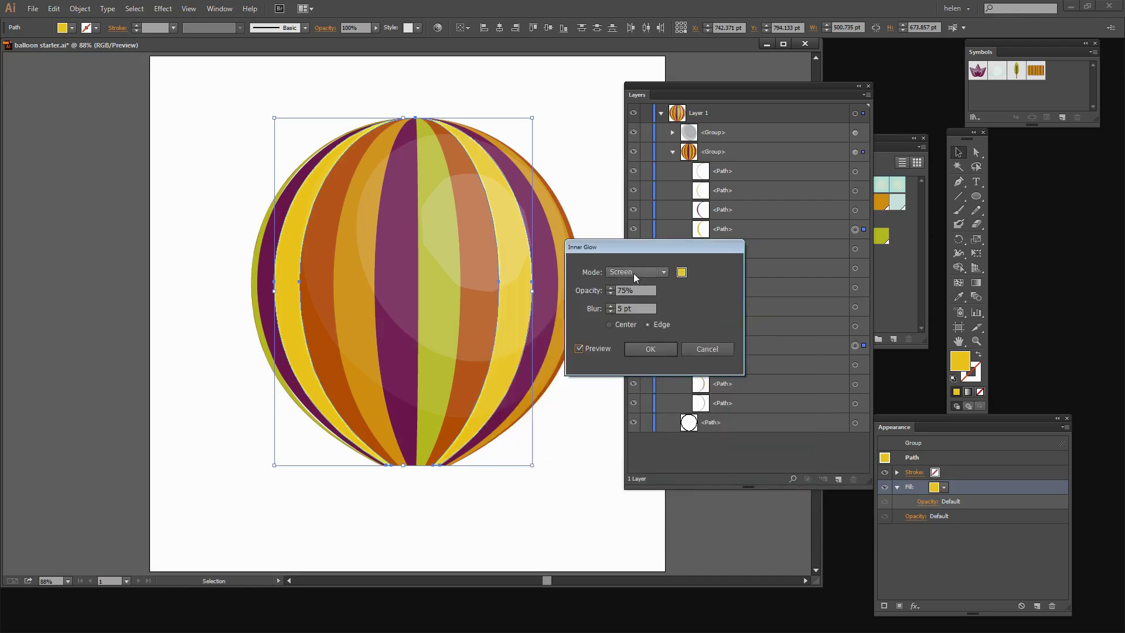
# - Set the yellow stripes' Inner Glow to Multiply mode with 88% opacity and 14 pt blur, and apply it
pyautogui.click(636, 275)
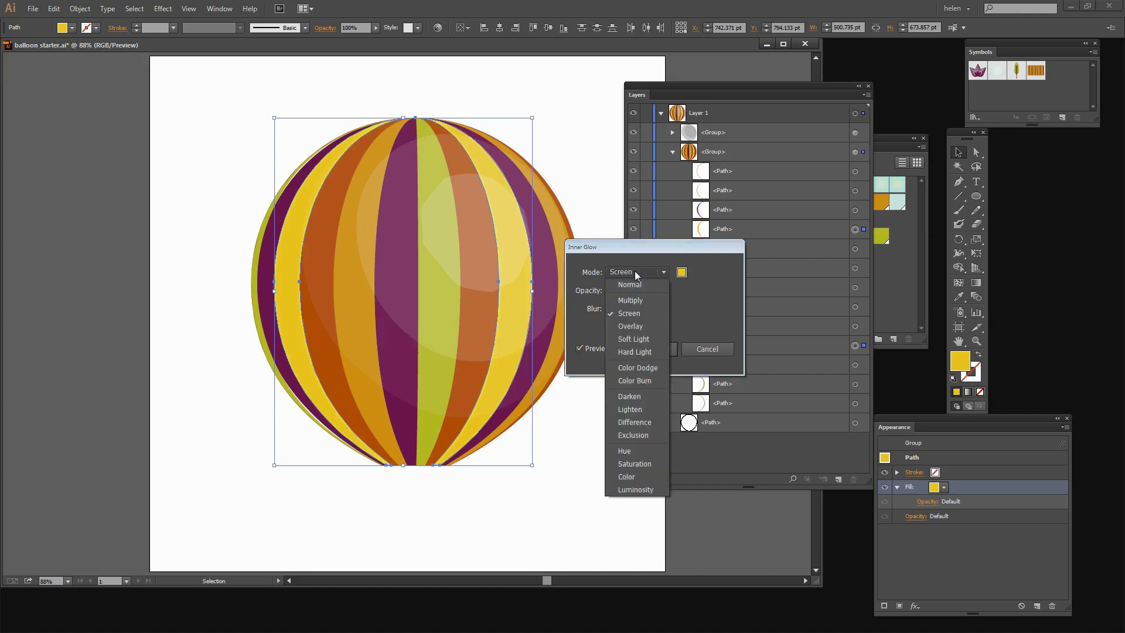
pyautogui.click(635, 299)
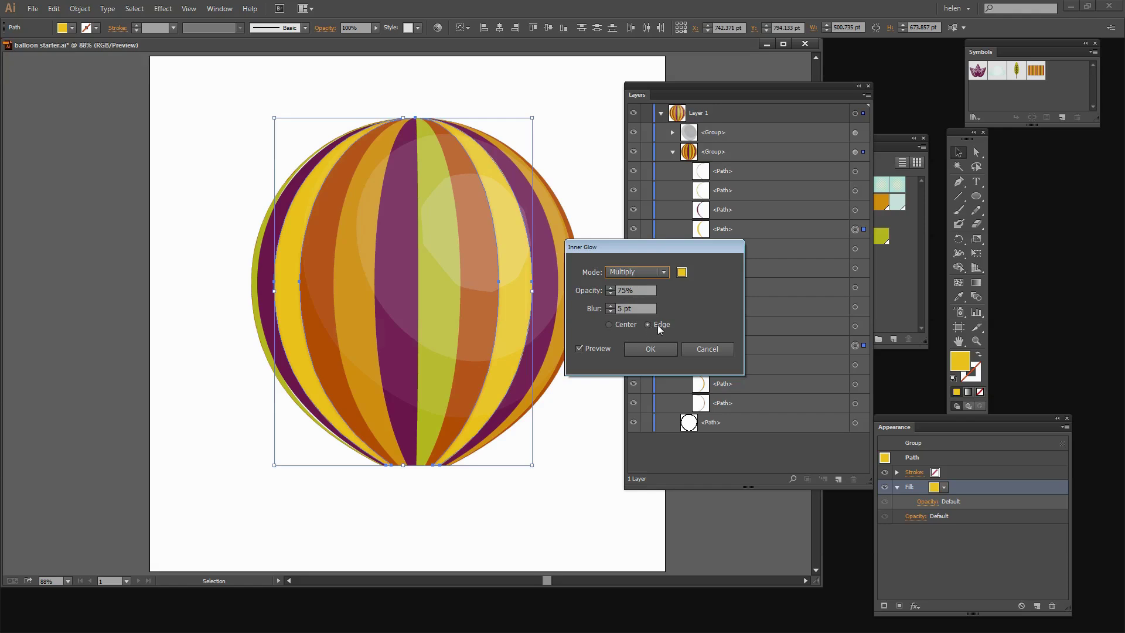
pyautogui.click(613, 290)
pyautogui.write('30')
pyautogui.press('Tab')
pyautogui.click(610, 306)
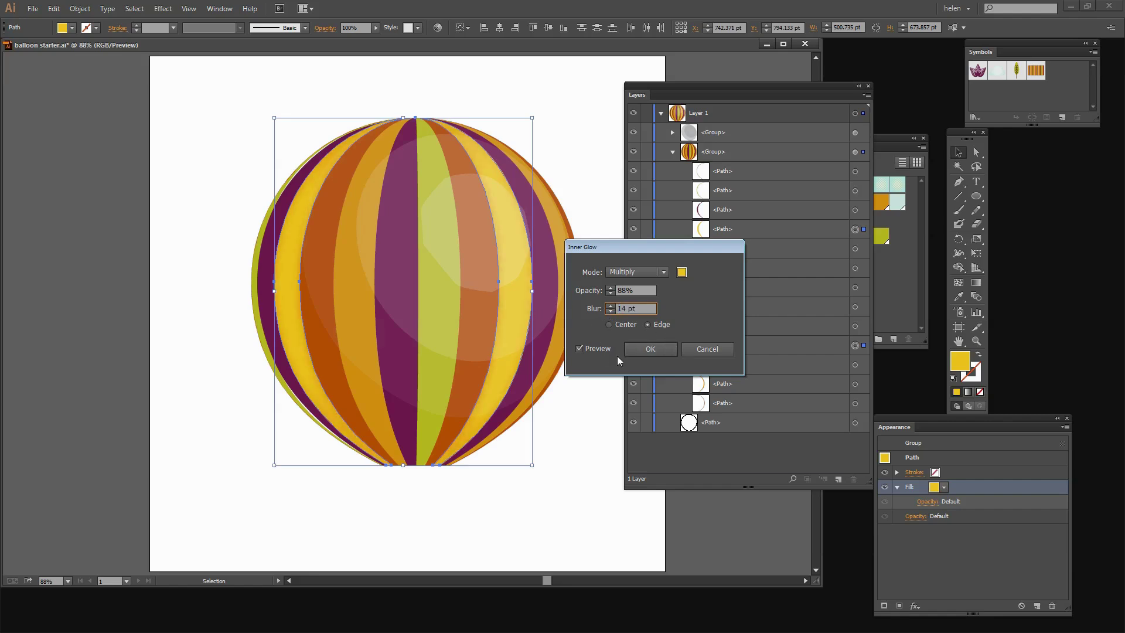
pyautogui.click(650, 350)
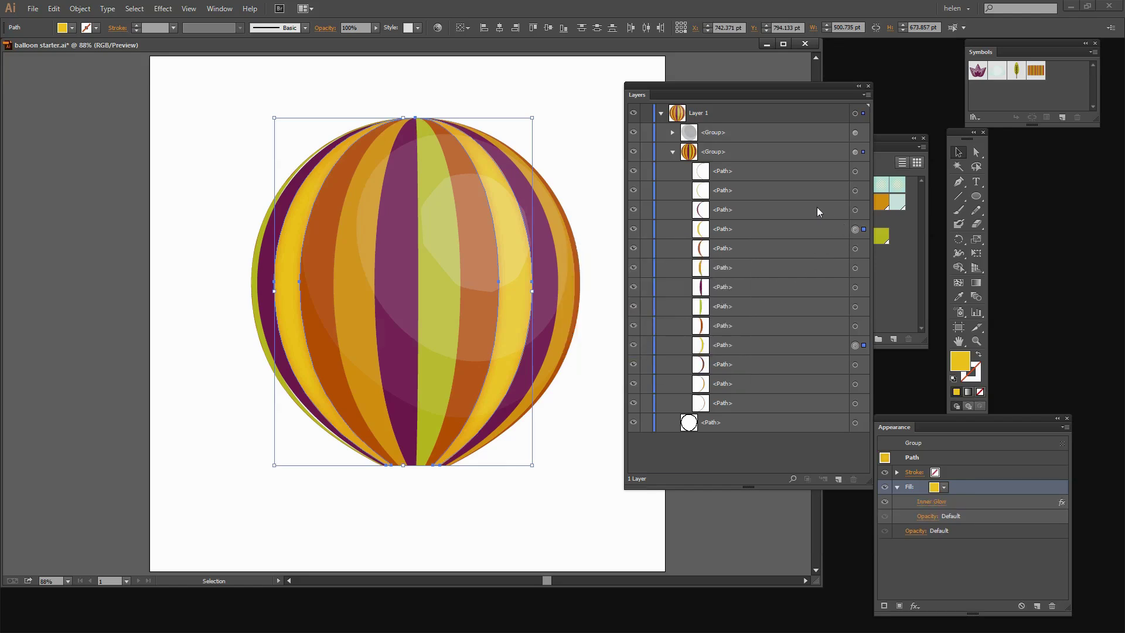
# - Select all the dark purple stripes by targeting one and matching its fill color
pyautogui.click(855, 210)
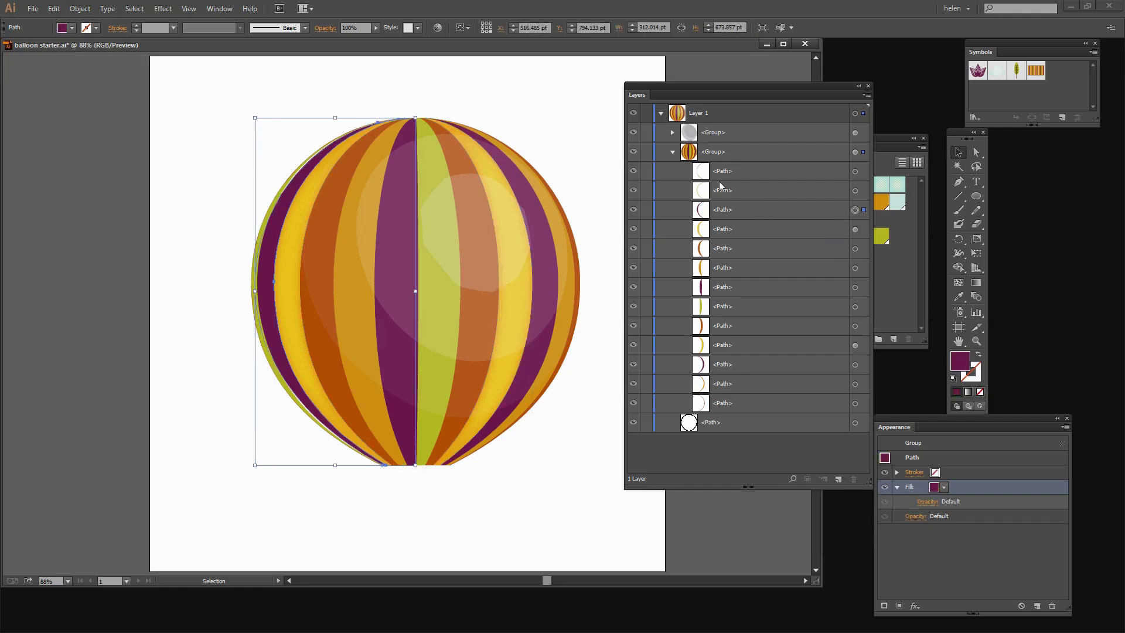
pyautogui.click(134, 8)
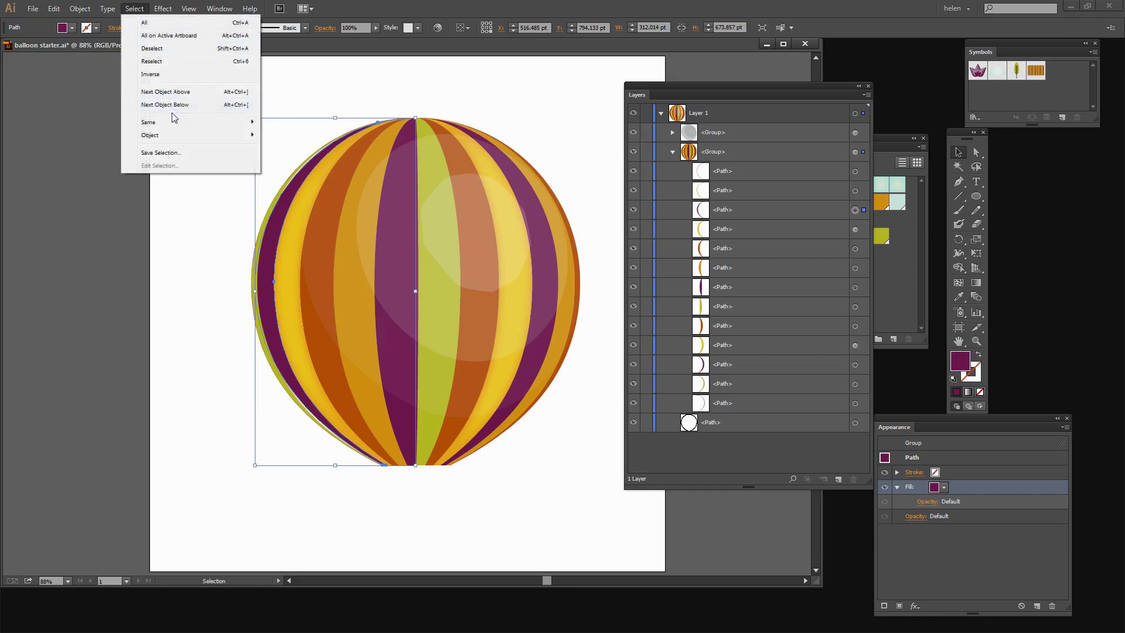
pyautogui.moveTo(167, 122)
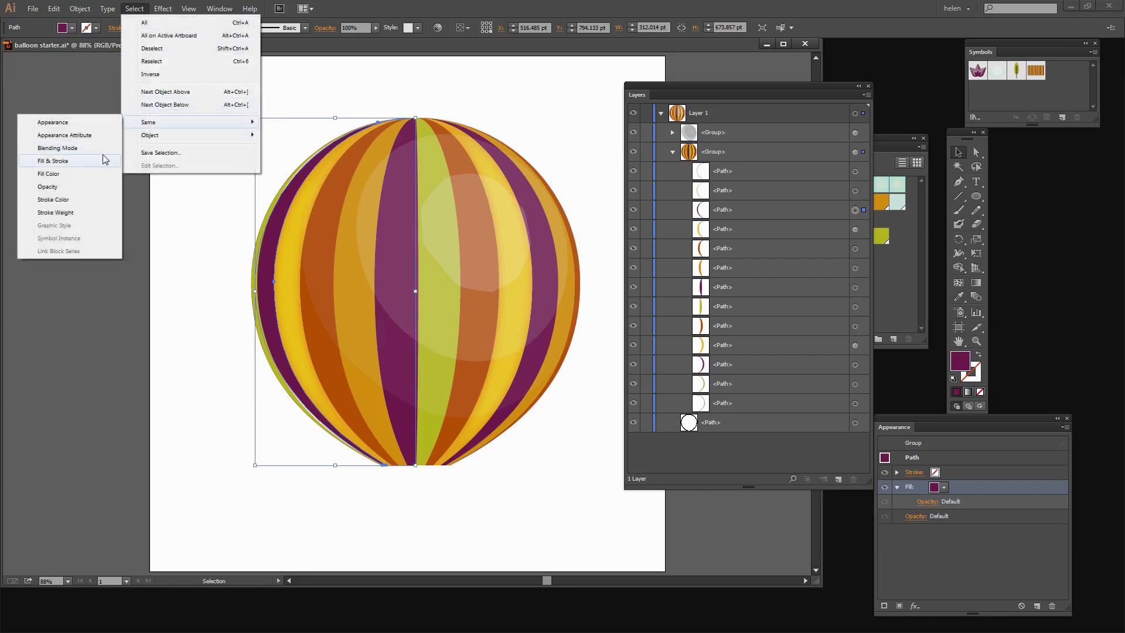
pyautogui.click(52, 174)
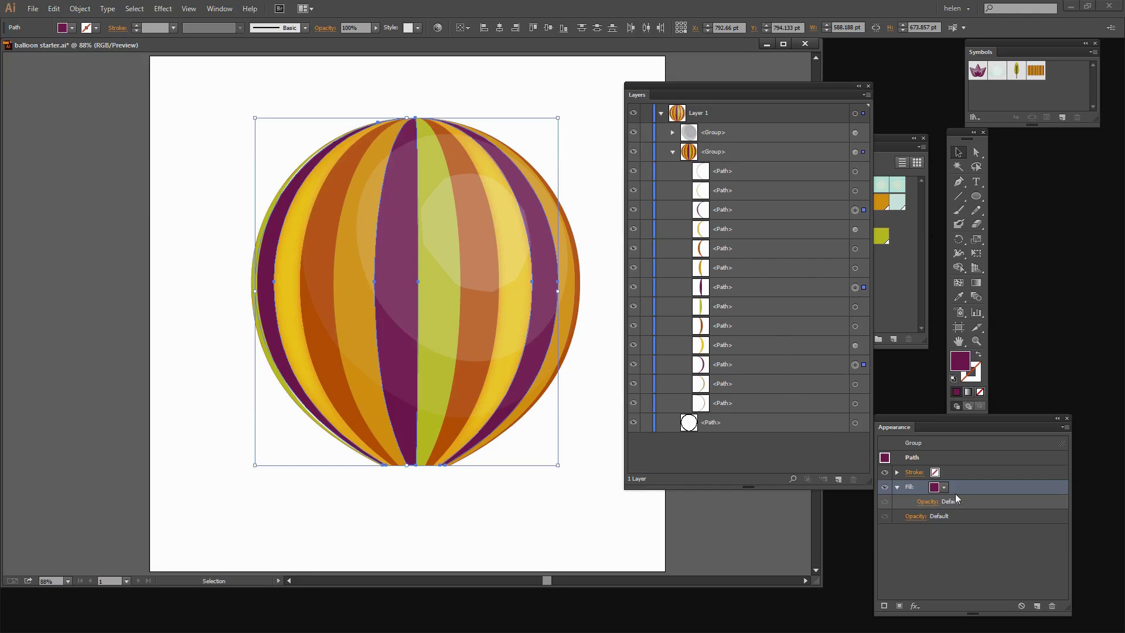
# - Apply an Inner Glow to the purple stripes' fill using swatch R=115 G=0 B=70, keeping Multiply mode, 88% opacity and 14 pt blur
pyautogui.click(163, 8)
pyautogui.moveTo(178, 135)
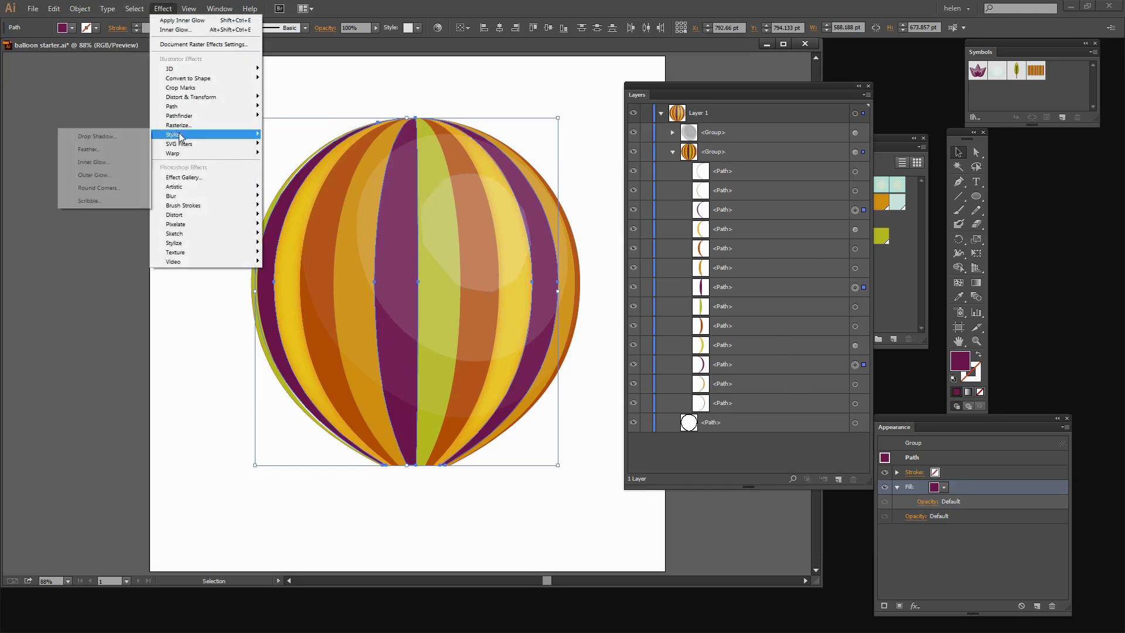
pyautogui.click(92, 166)
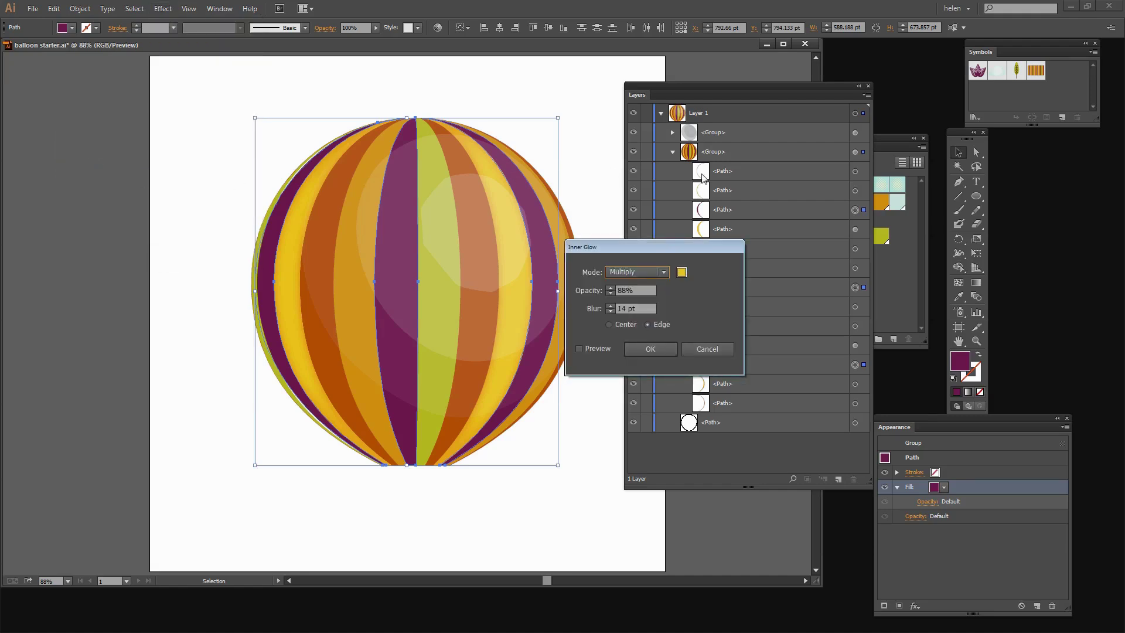
pyautogui.click(682, 272)
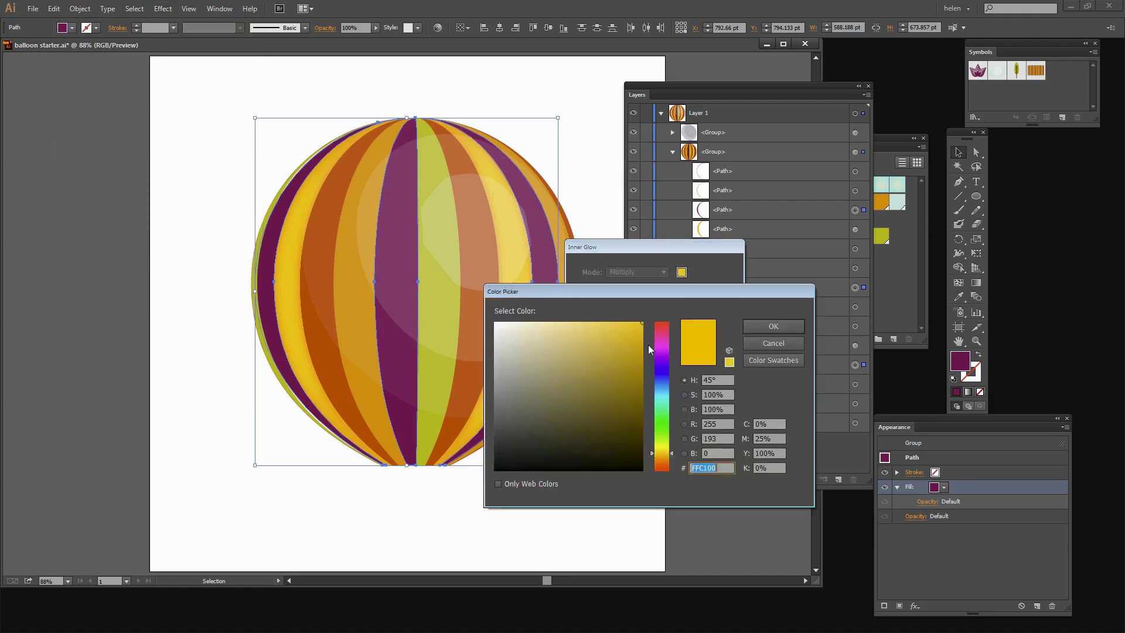
pyautogui.click(751, 362)
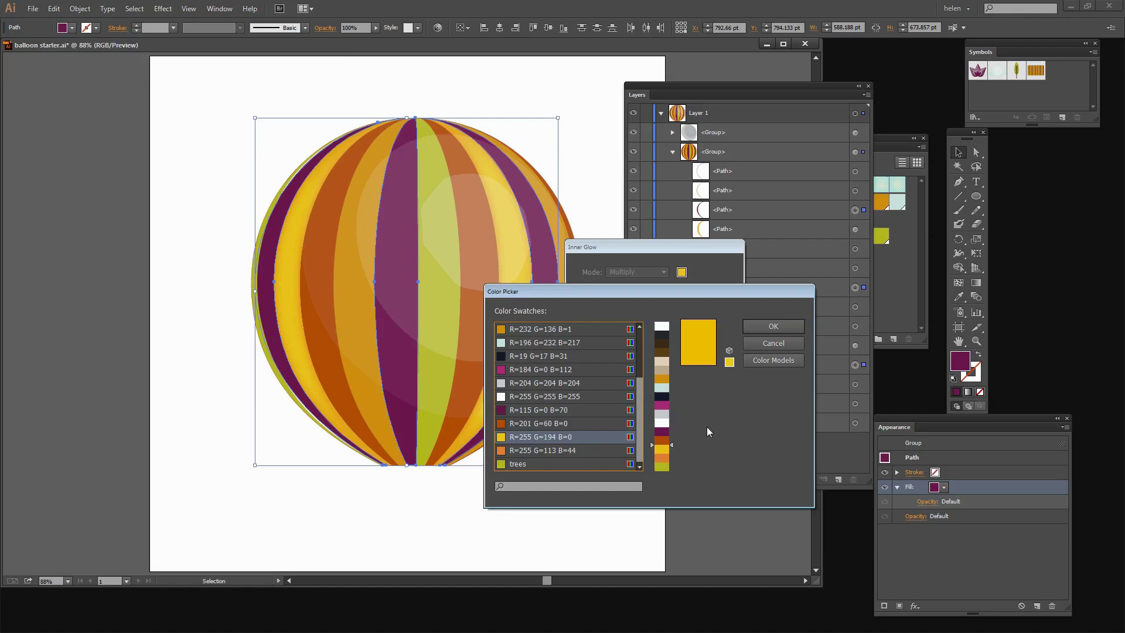
pyautogui.click(657, 434)
pyautogui.click(761, 324)
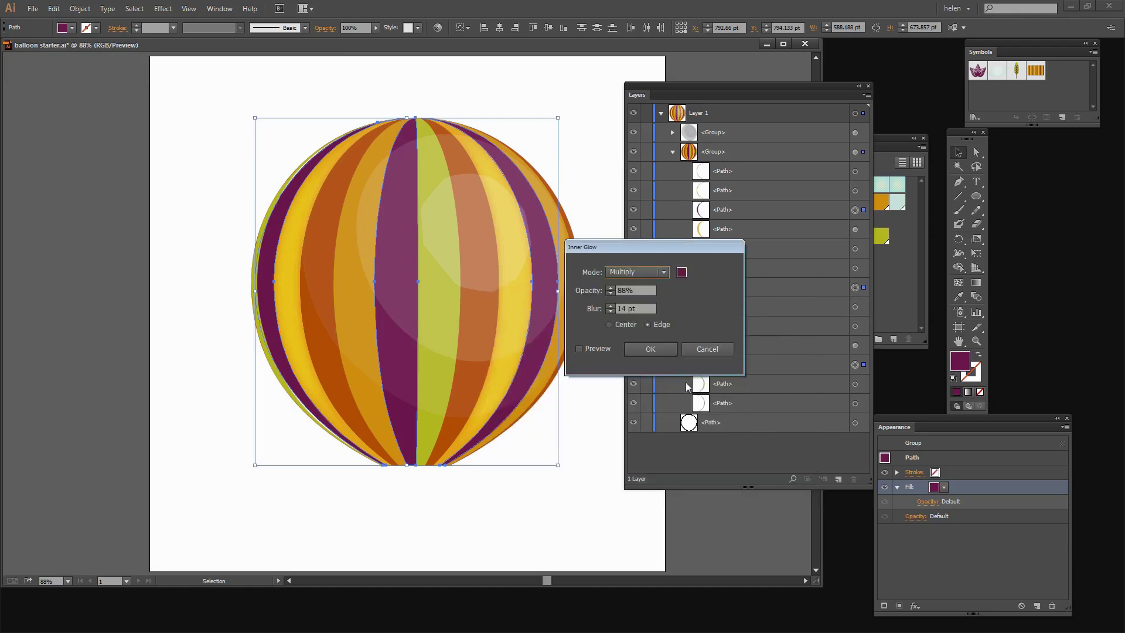
pyautogui.click(580, 348)
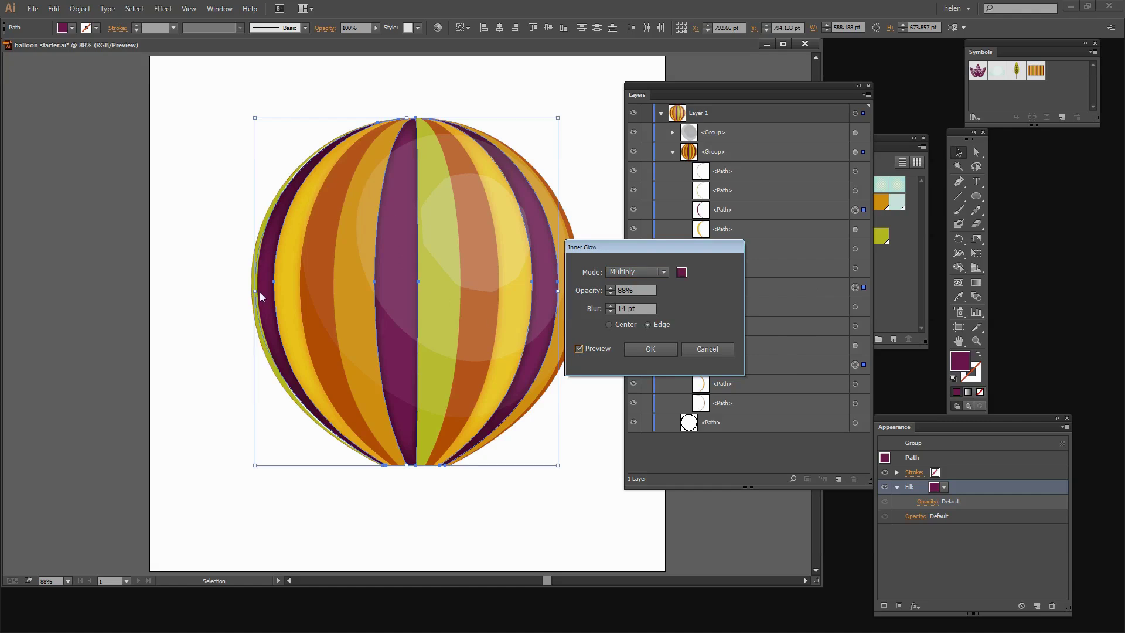
pyautogui.click(654, 352)
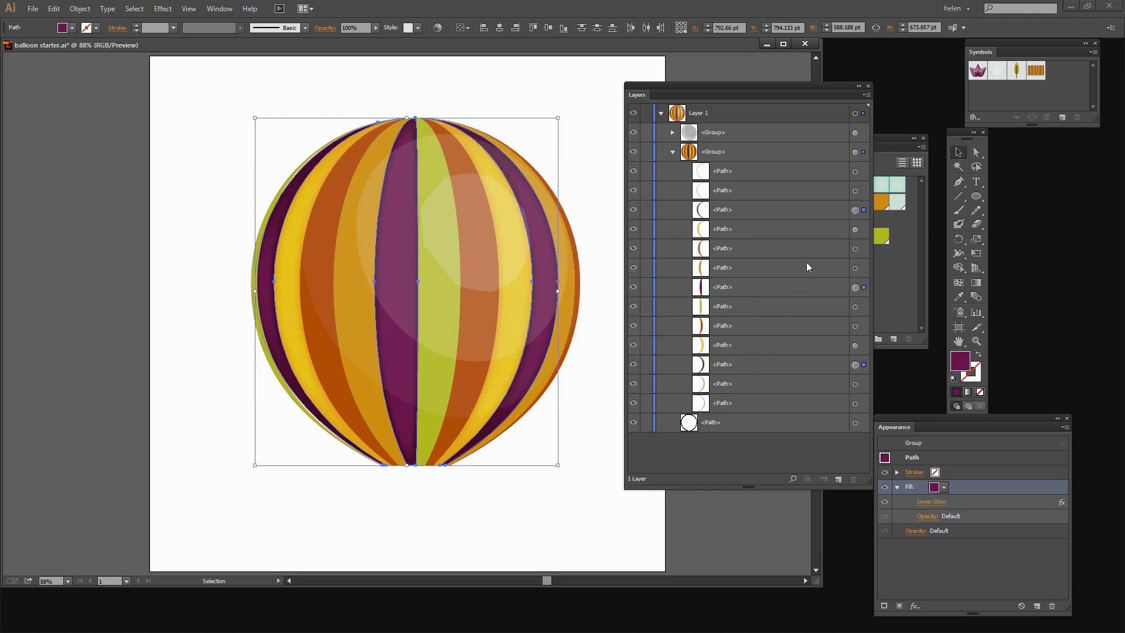
# - Select all the green stripes by targeting one and matching its fill color
pyautogui.click(855, 191)
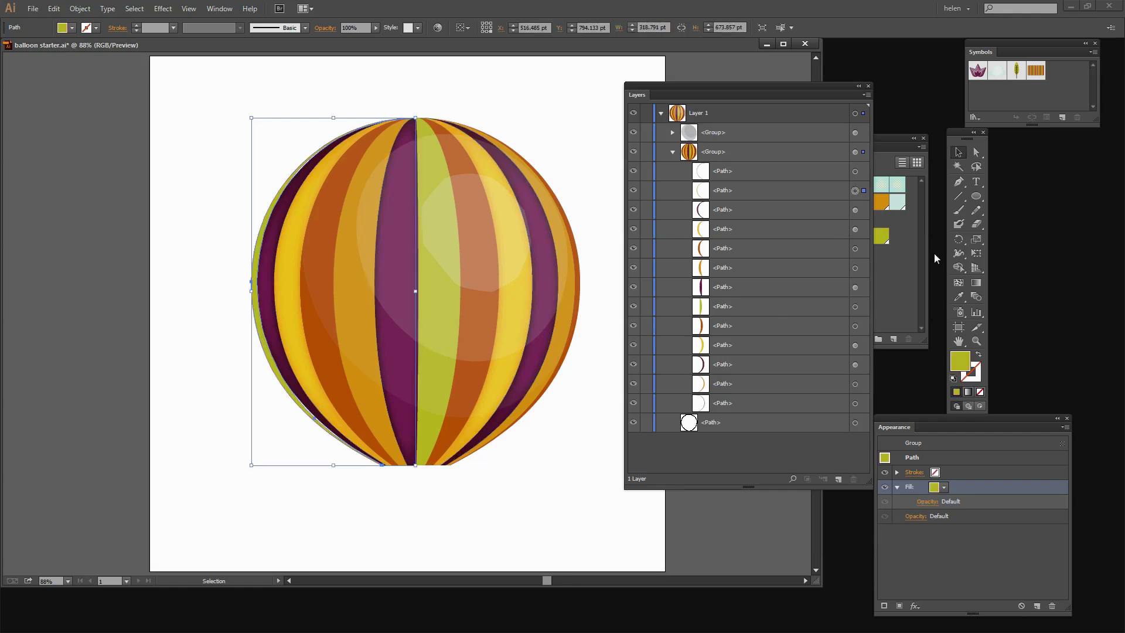
pyautogui.click(134, 8)
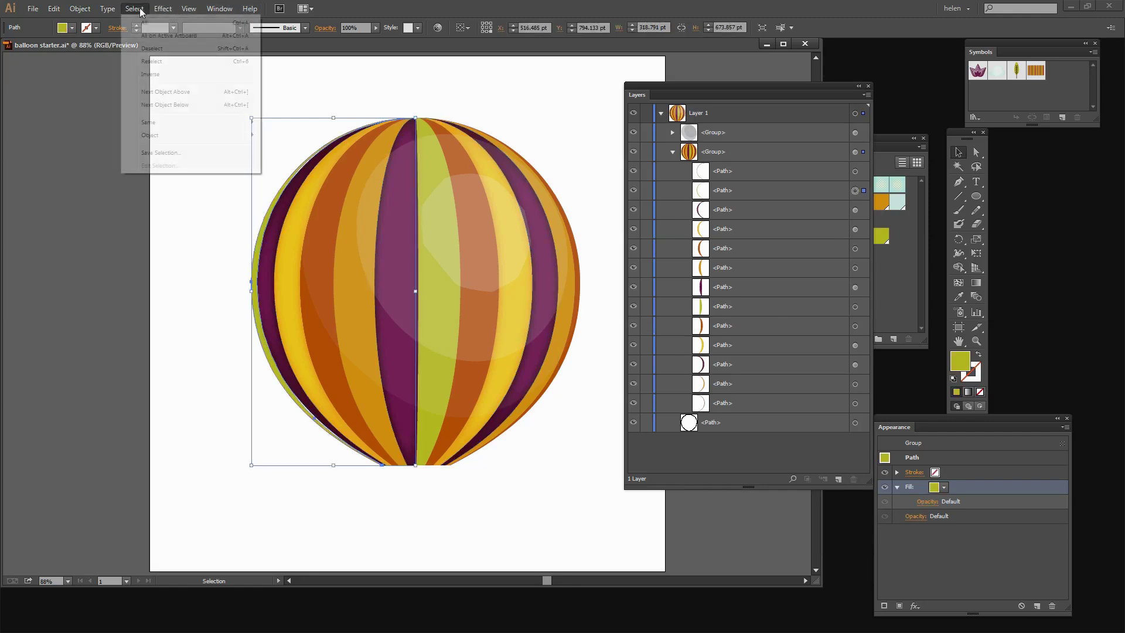
pyautogui.moveTo(148, 125)
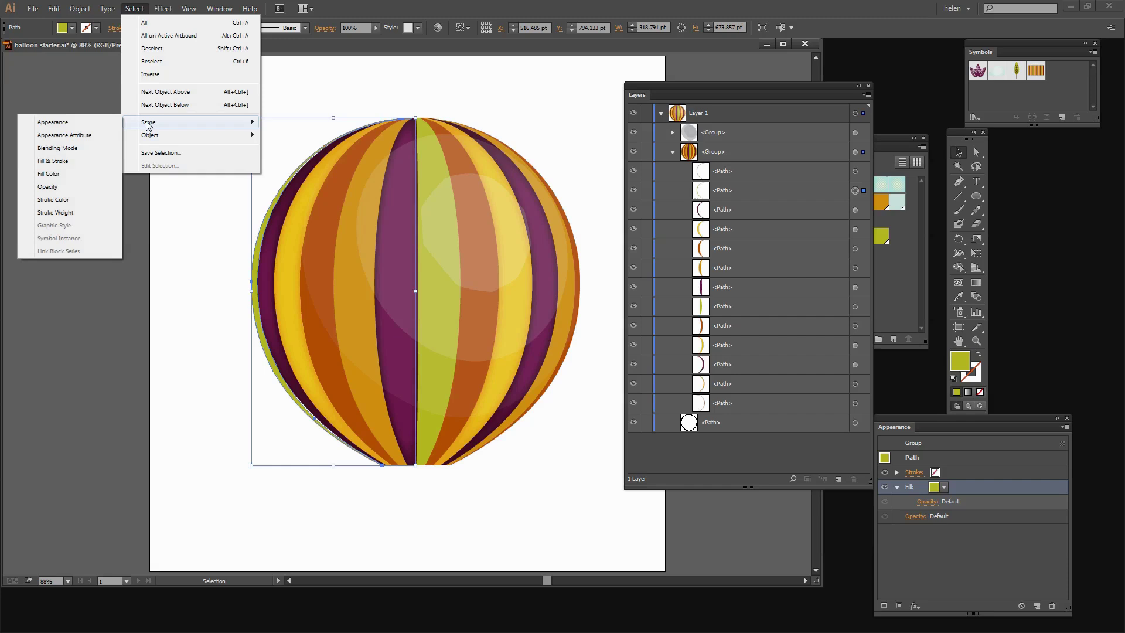
pyautogui.click(53, 174)
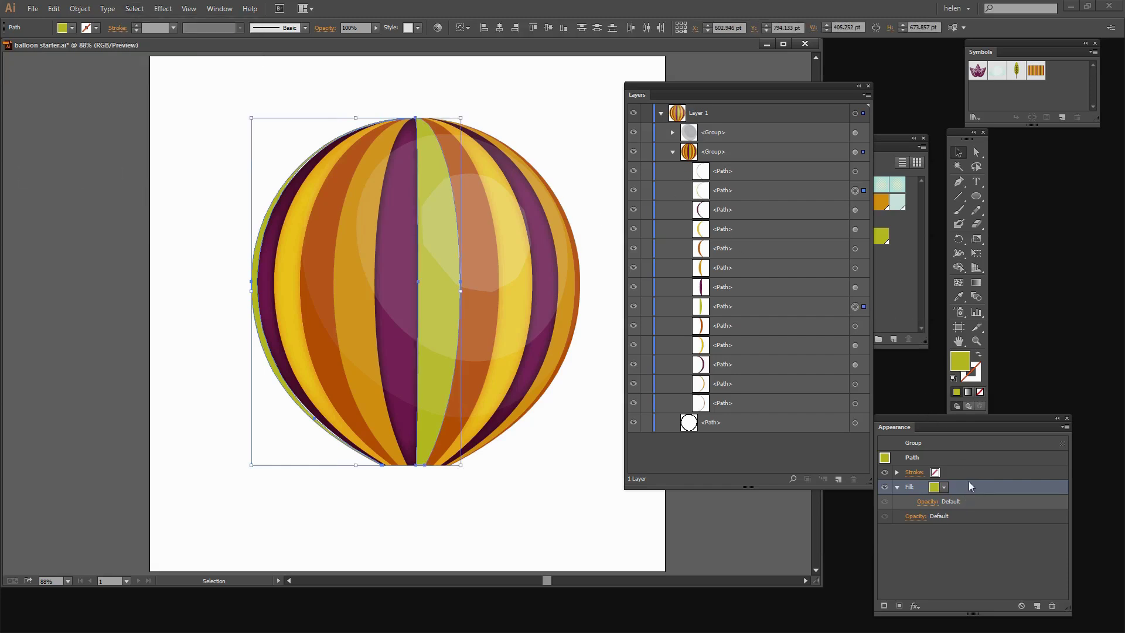
# - Apply an Inner Glow to the green stripes' fill using the "trees" swatch, keeping Multiply mode, 88% opacity and 14 pt blur
pyautogui.click(160, 9)
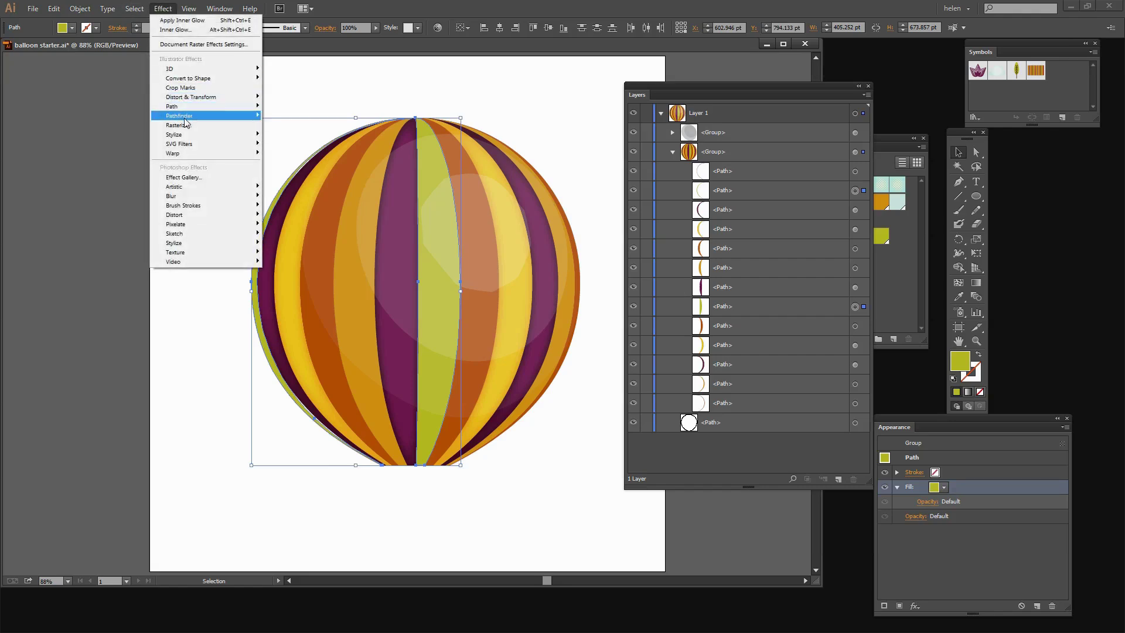
pyautogui.moveTo(184, 135)
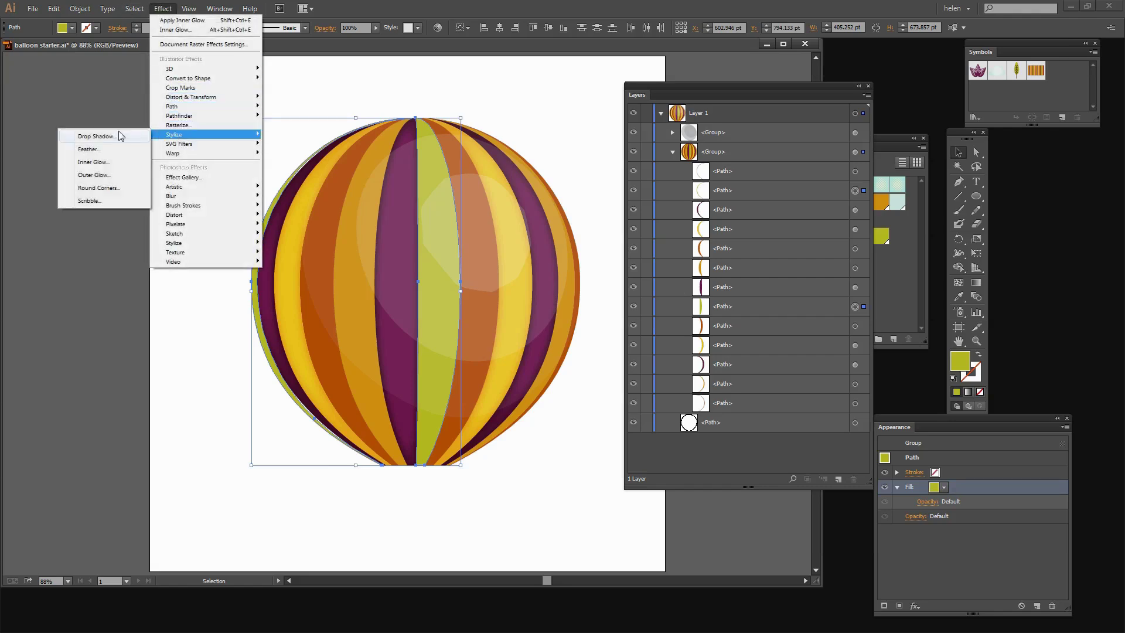
pyautogui.click(93, 163)
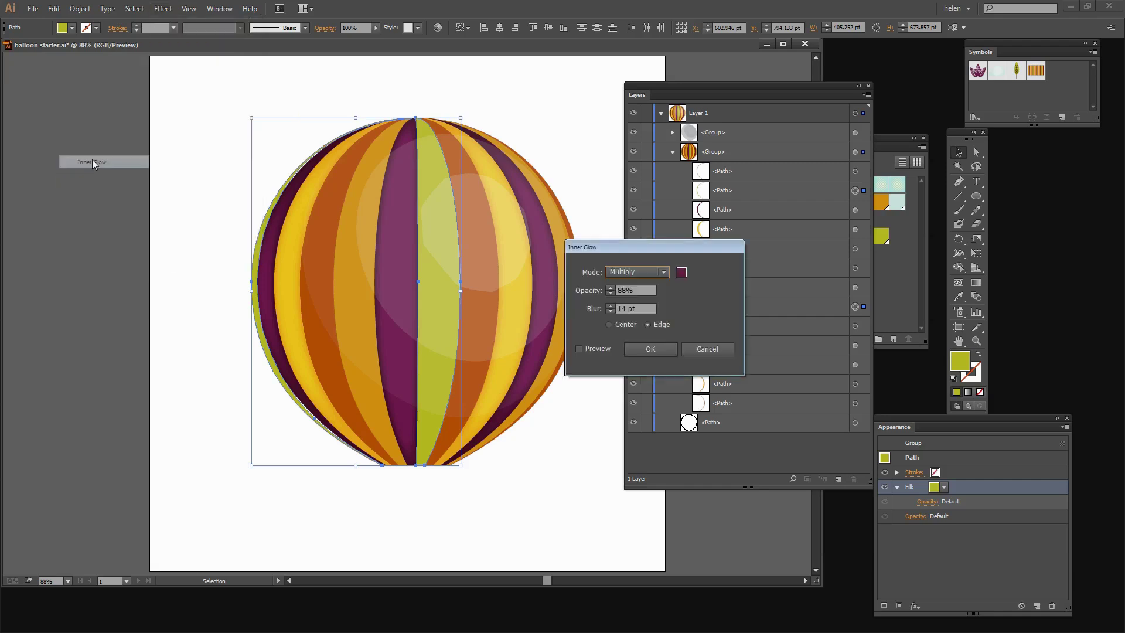
pyautogui.click(681, 272)
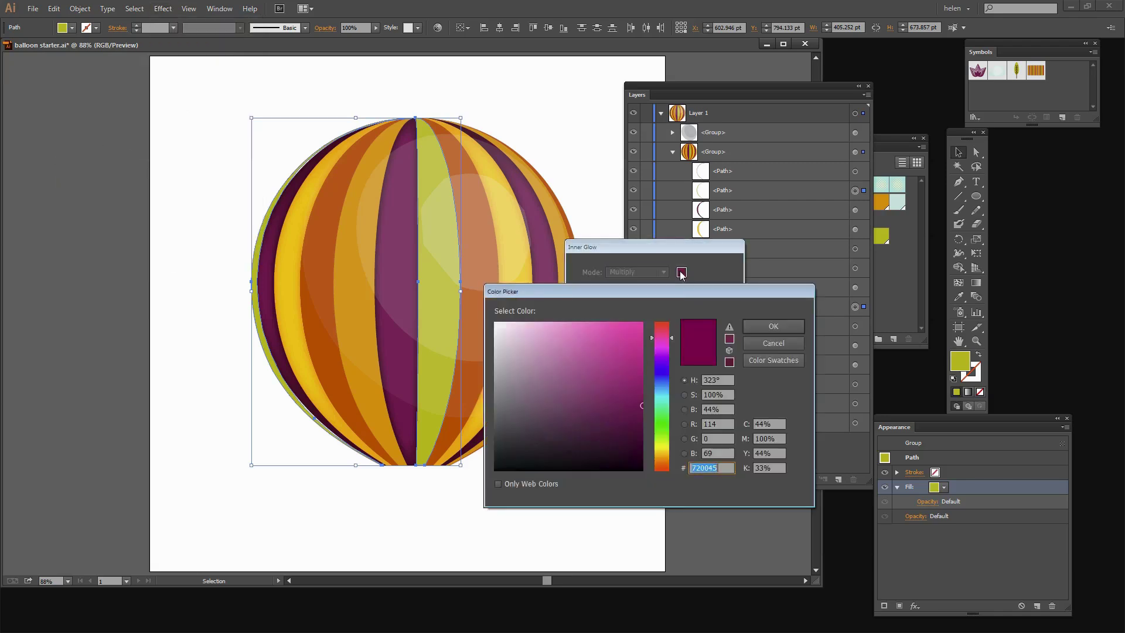
pyautogui.click(762, 361)
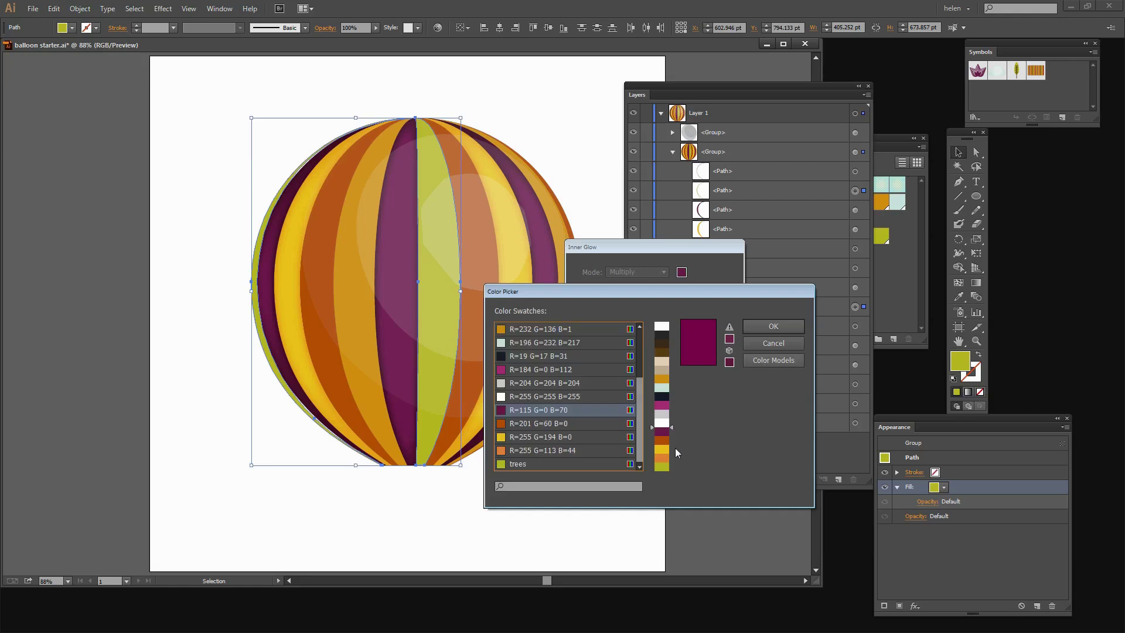
pyautogui.click(661, 466)
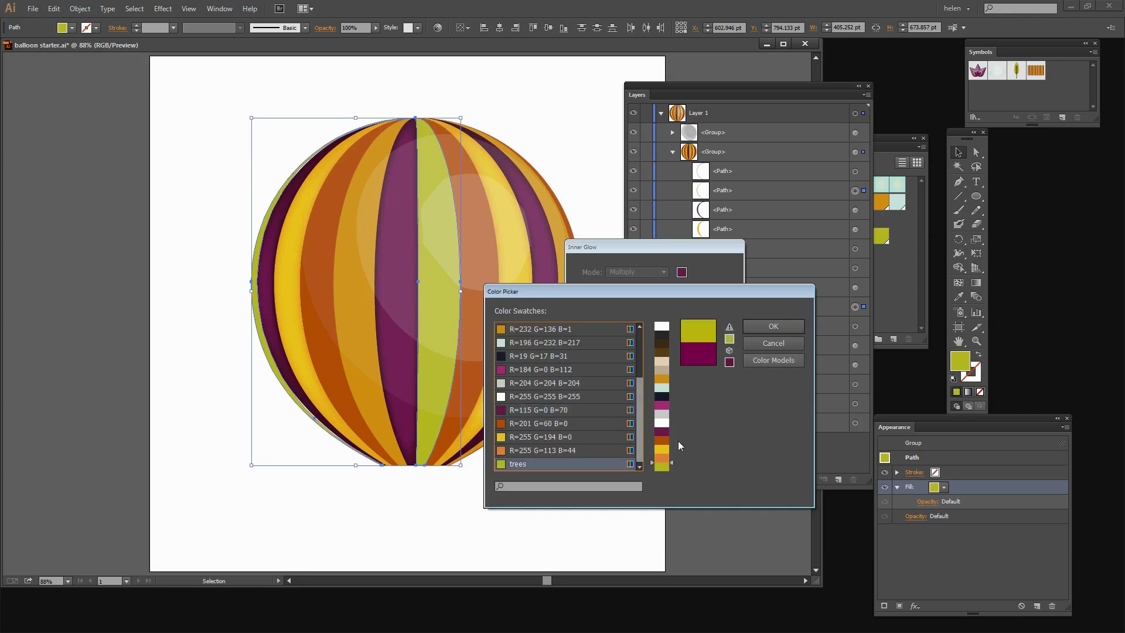
pyautogui.click(752, 329)
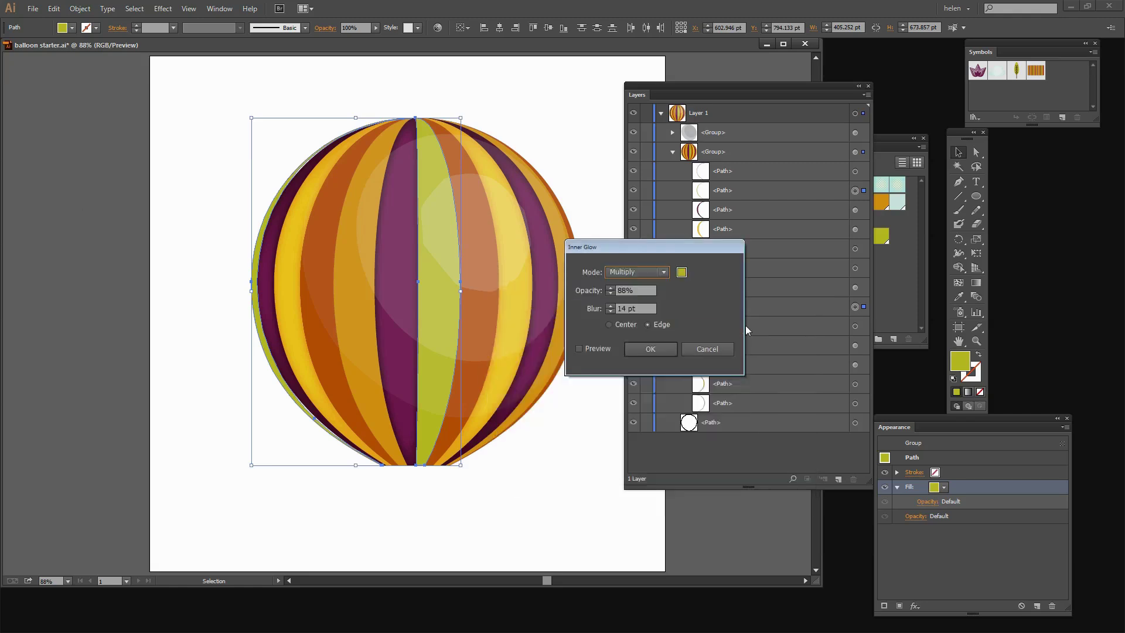
pyautogui.click(579, 348)
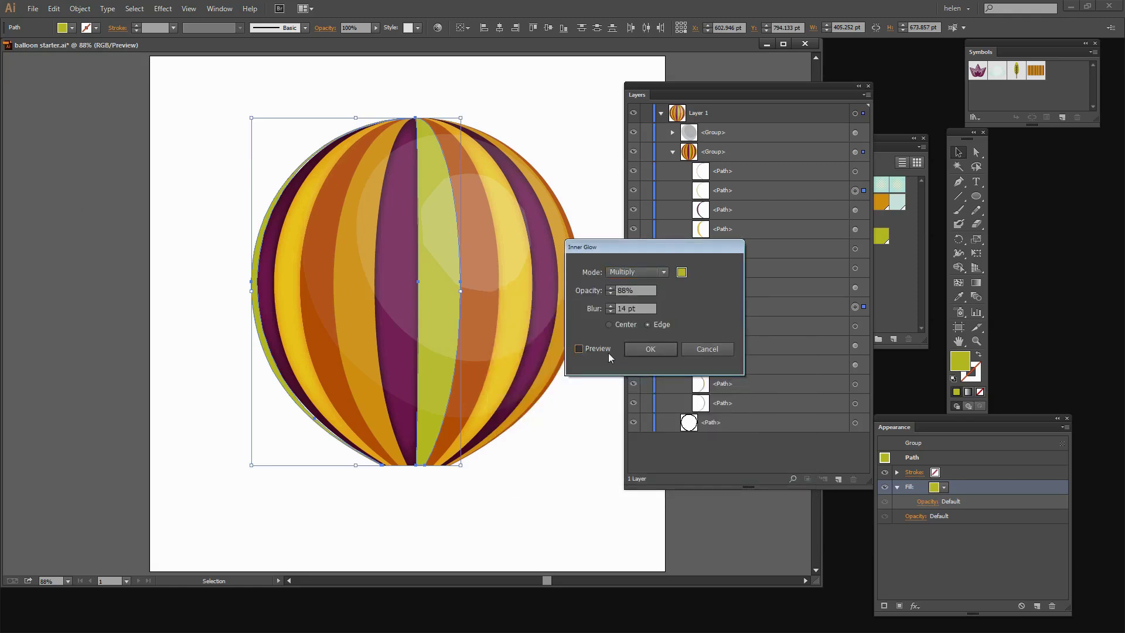
pyautogui.click(649, 349)
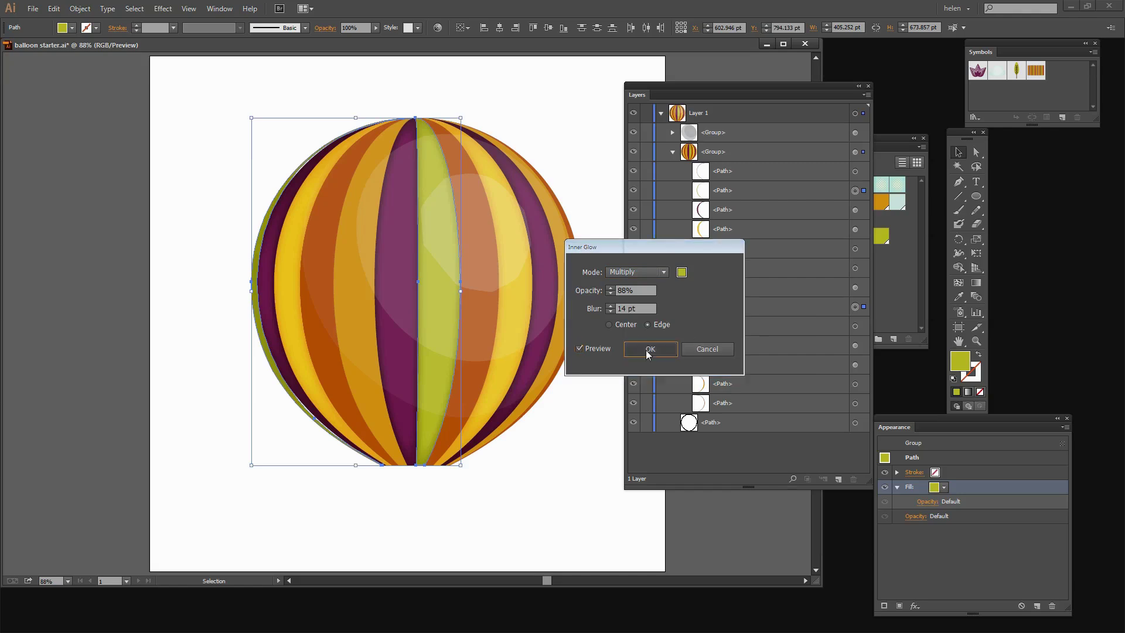
# - Select all the dark orange stripes by targeting the outermost one and matching its fill color
pyautogui.click(856, 171)
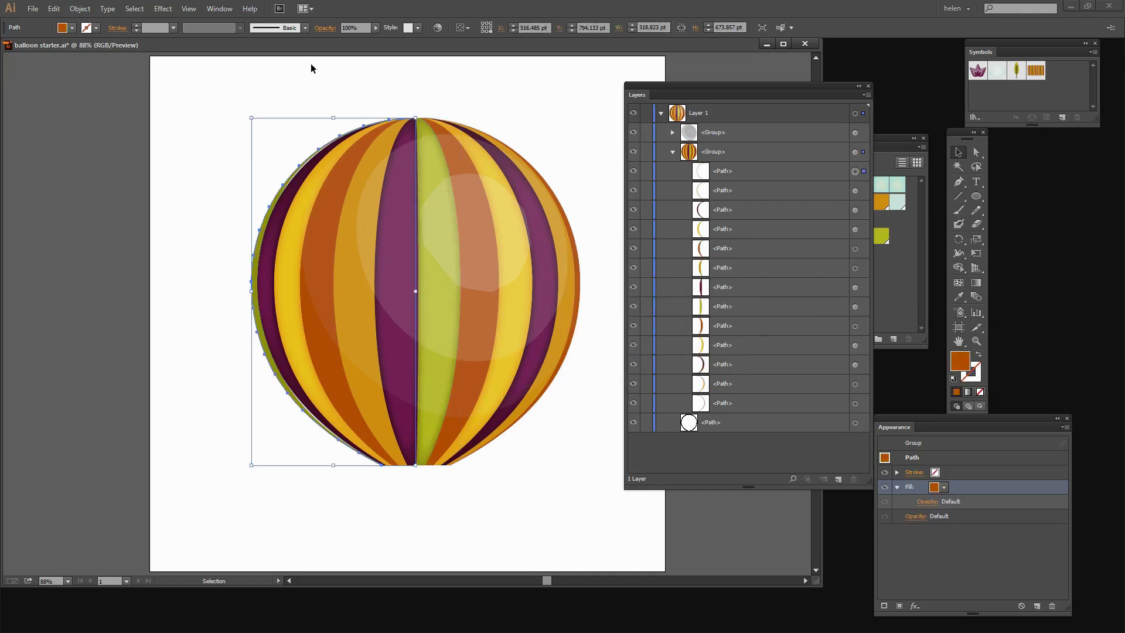
pyautogui.click(134, 8)
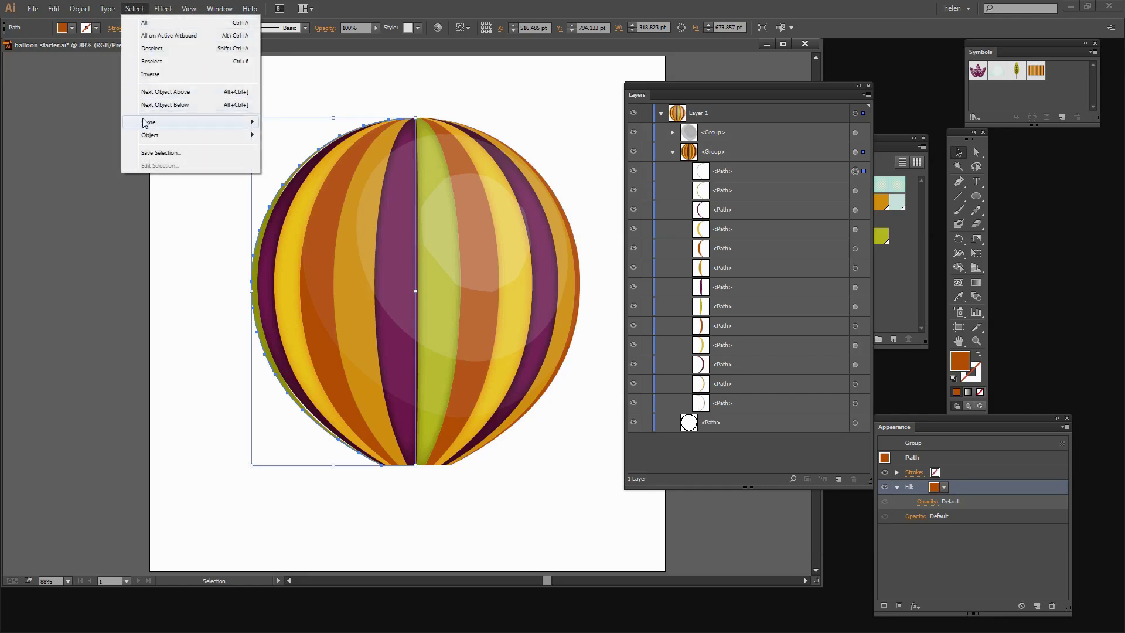
pyautogui.moveTo(146, 123)
pyautogui.click(74, 174)
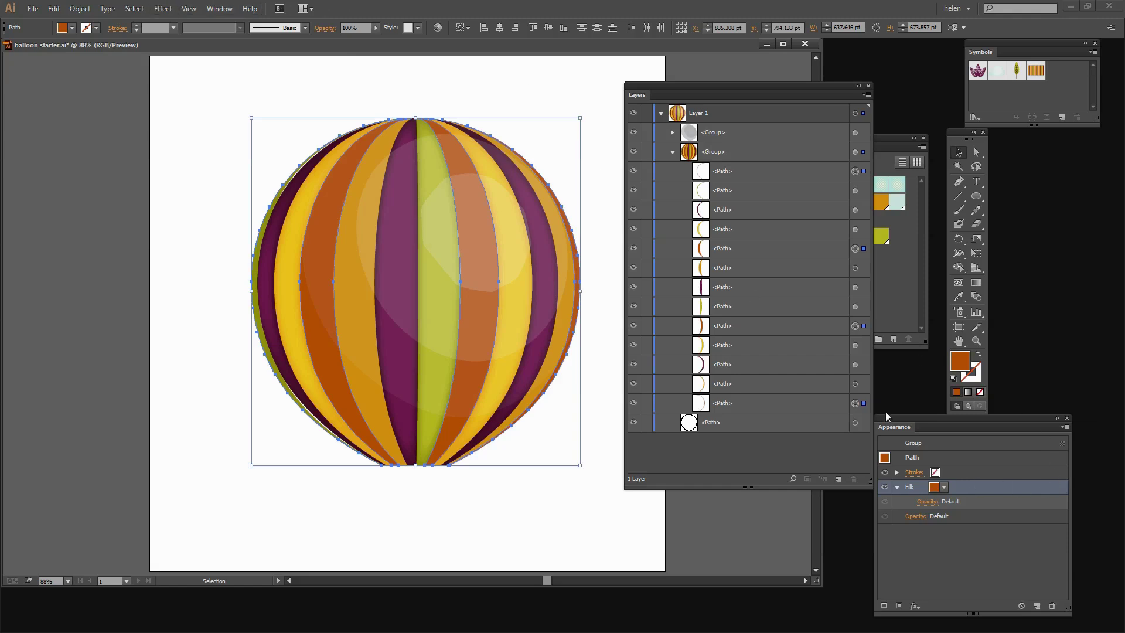
# - Apply an Inner Glow to the dark orange stripes' fill using swatch R=255 G=113 B=44, keeping Multiply mode, 88% opacity and 14 pt blur
pyautogui.click(162, 8)
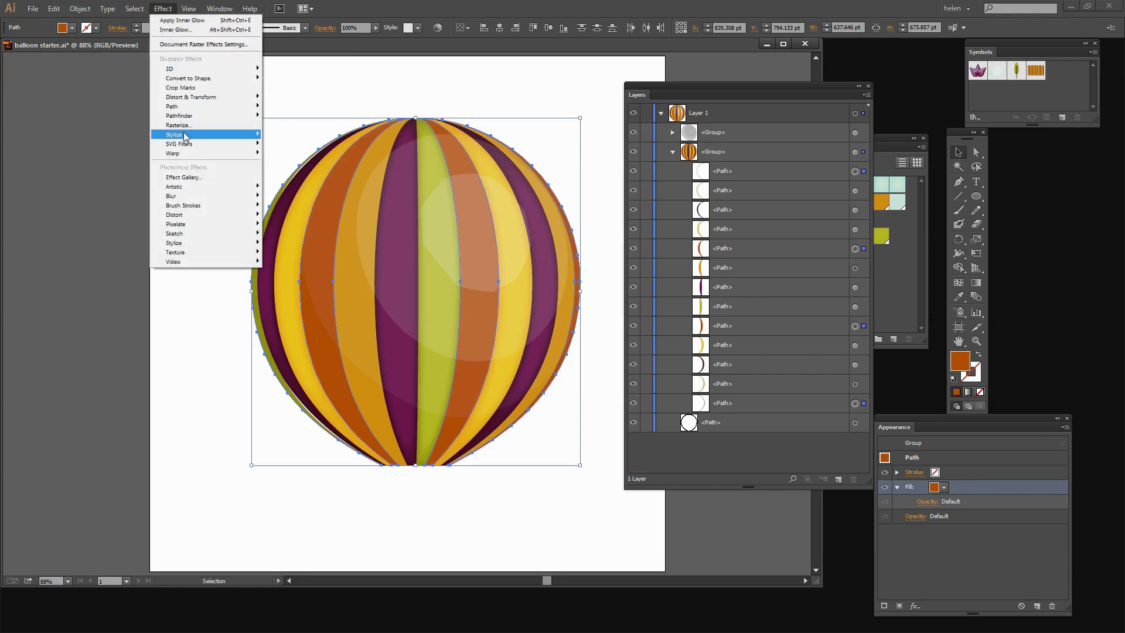
pyautogui.moveTo(186, 136)
pyautogui.click(94, 162)
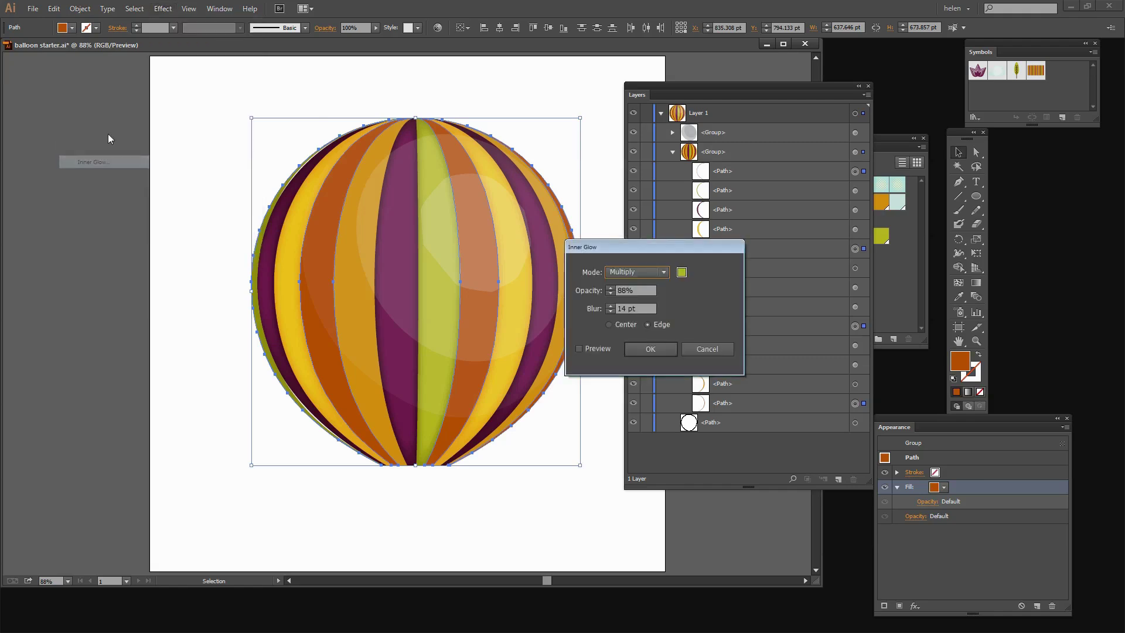
pyautogui.click(682, 273)
pyautogui.click(772, 358)
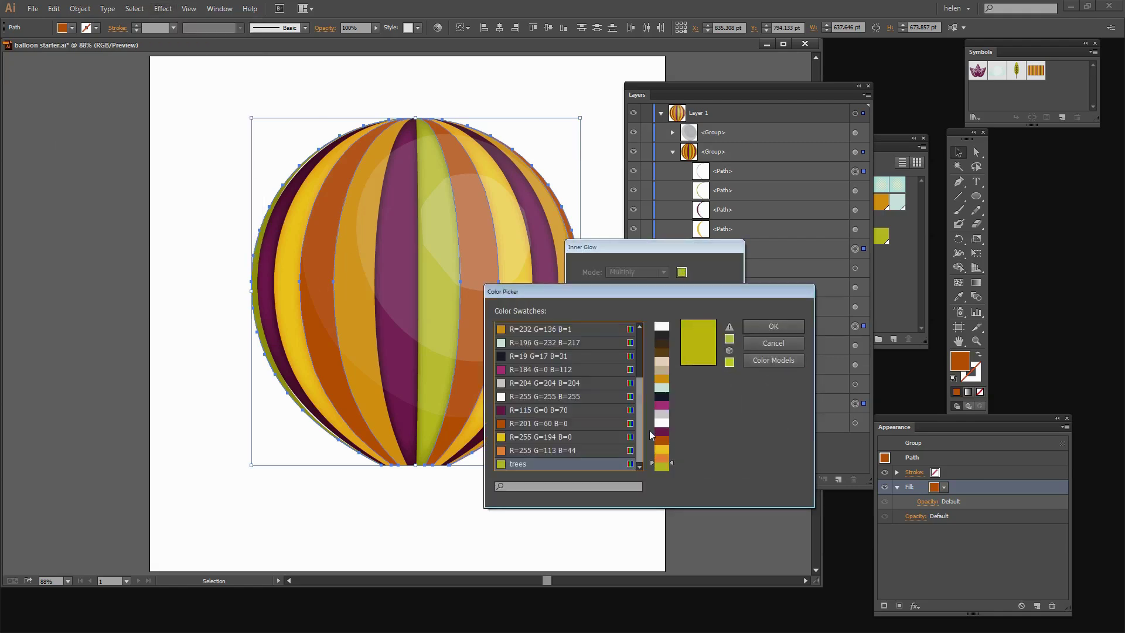
pyautogui.click(656, 455)
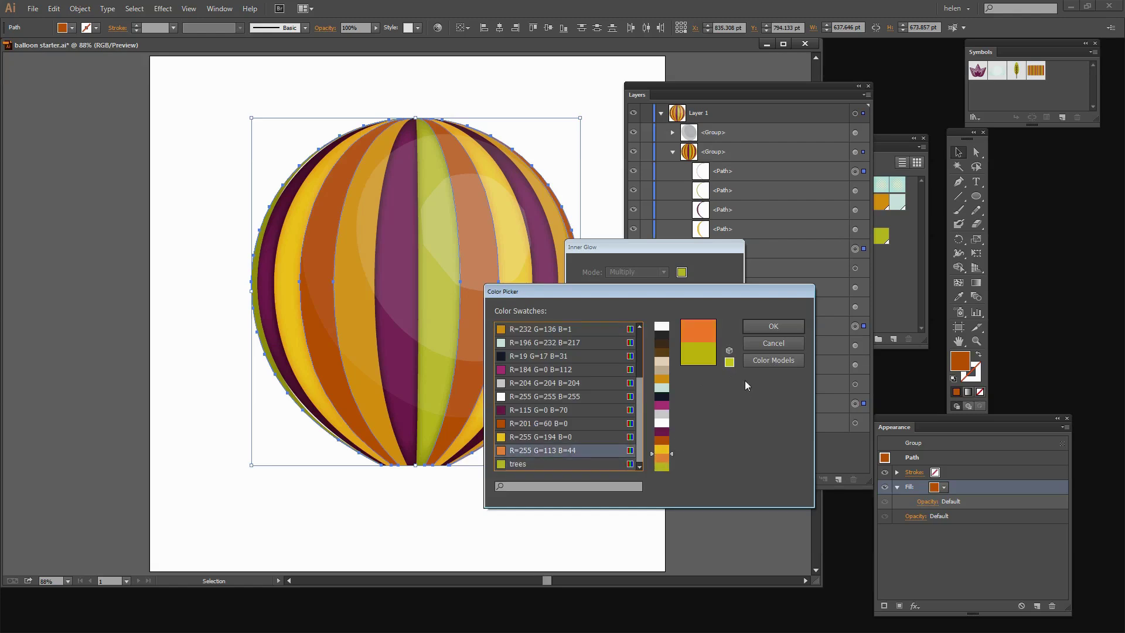
pyautogui.click(773, 327)
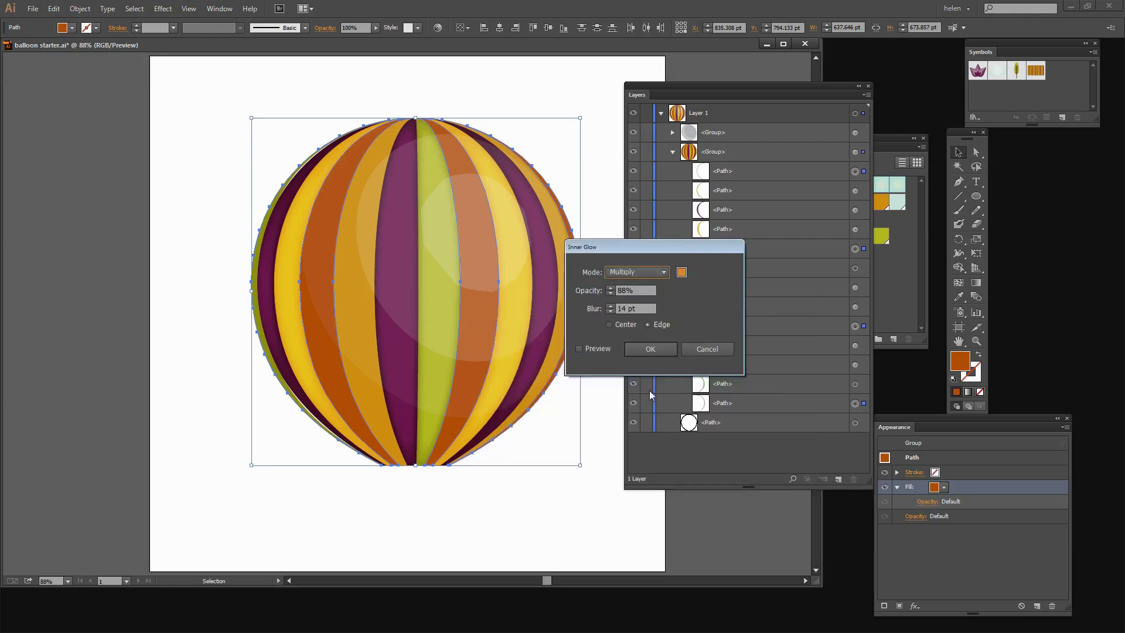
pyautogui.click(579, 348)
pyautogui.click(643, 350)
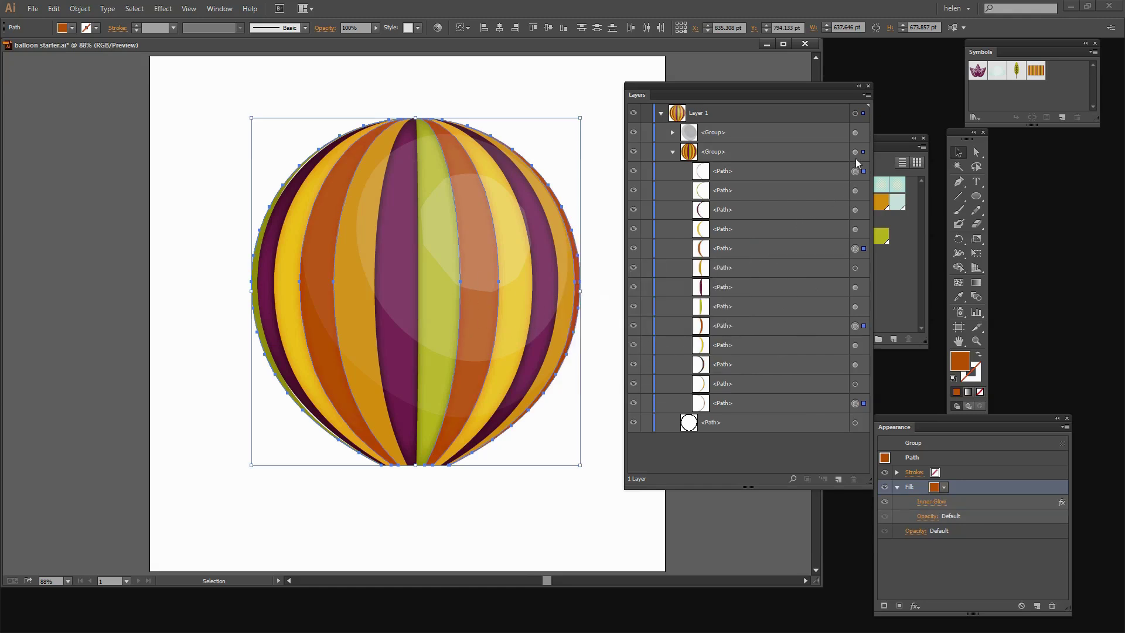
pyautogui.click(529, 167)
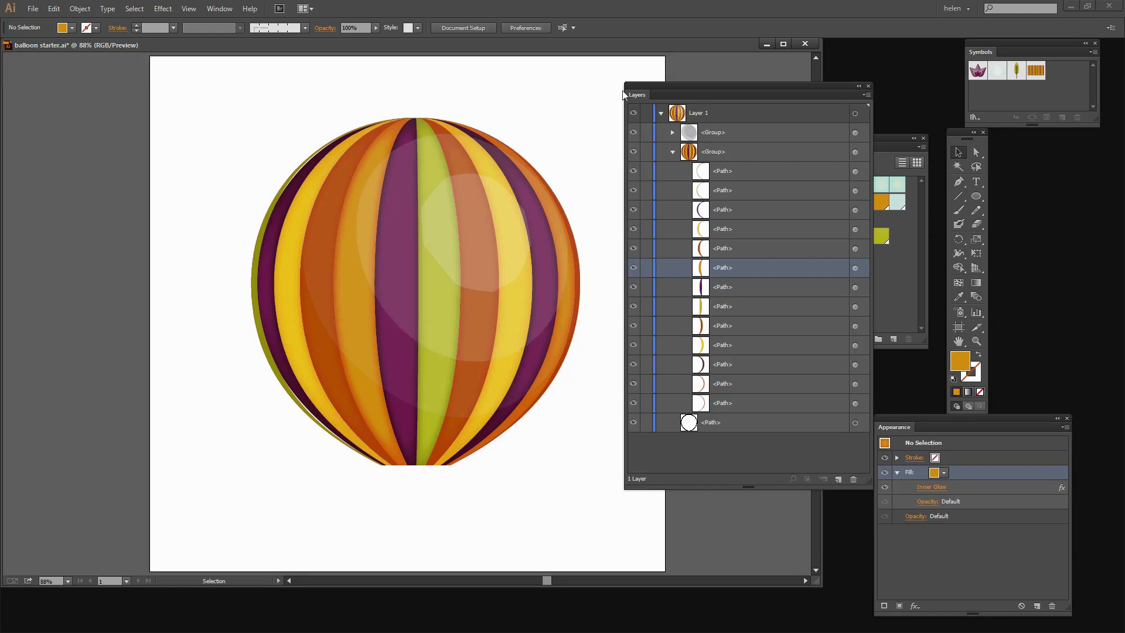
# - Collapse the stripes group in the layer list and move and shrink the Layers panel clear of the artwork
pyautogui.moveTo(656, 91); pyautogui.dragTo(768, 55)
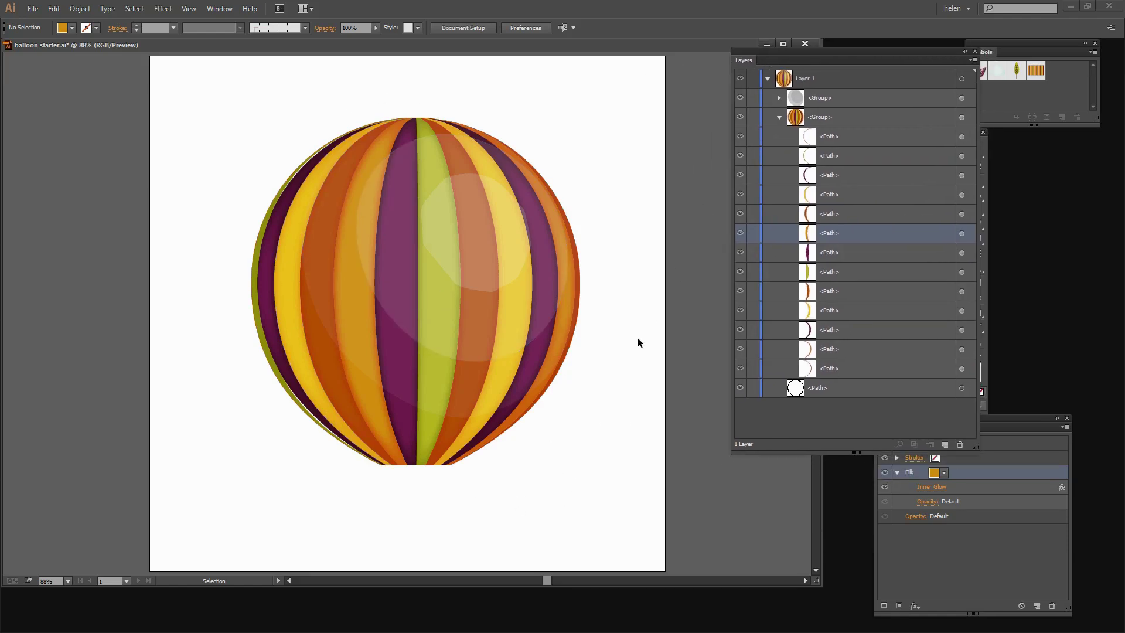
pyautogui.click(778, 118)
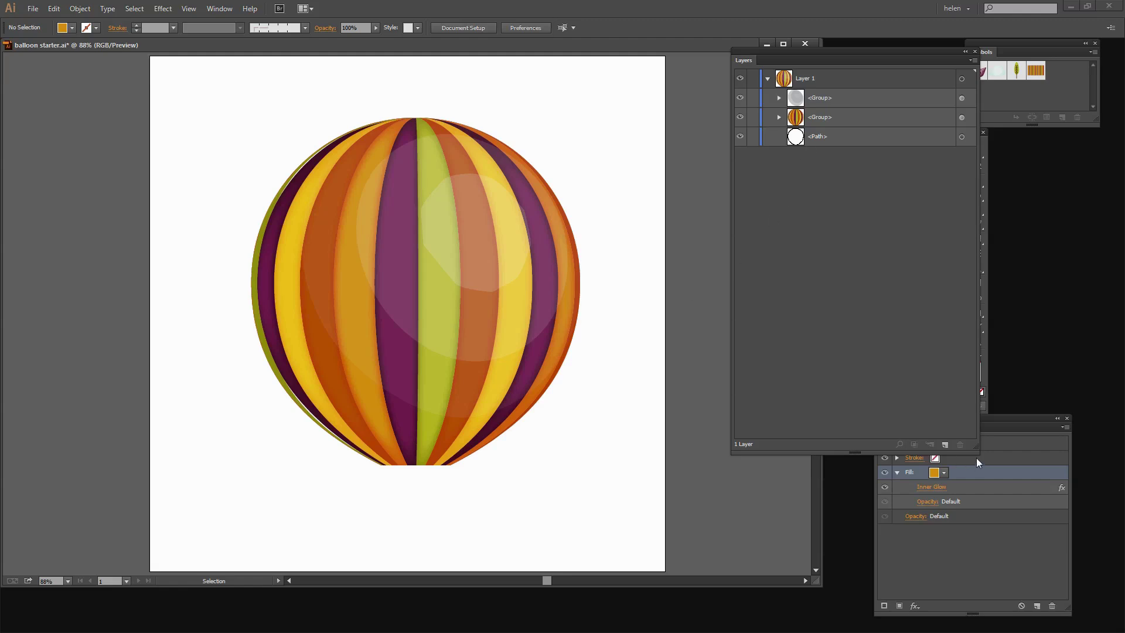
pyautogui.moveTo(977, 447); pyautogui.dragTo(865, 240)
pyautogui.moveTo(860, 450); pyautogui.dragTo(861, 199)
# - Draw a curved rope path with the dark purple swatch as stroke and no fill, from the balloon's left edge to below its base, about 264 by 489 pt
pyautogui.click(817, 237)
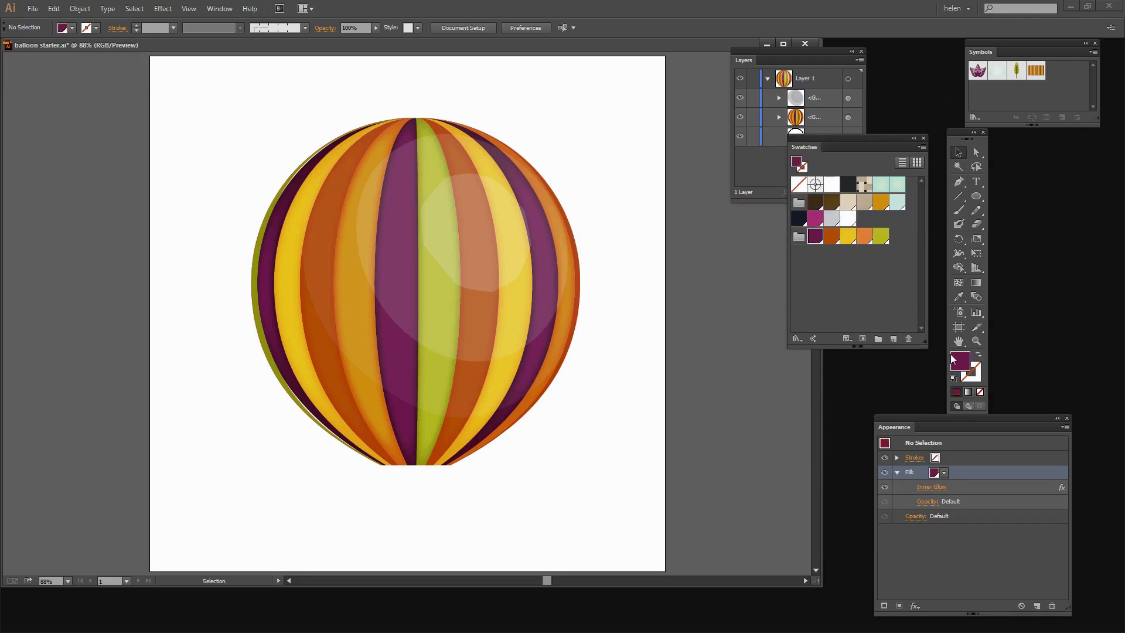
pyautogui.click(978, 355)
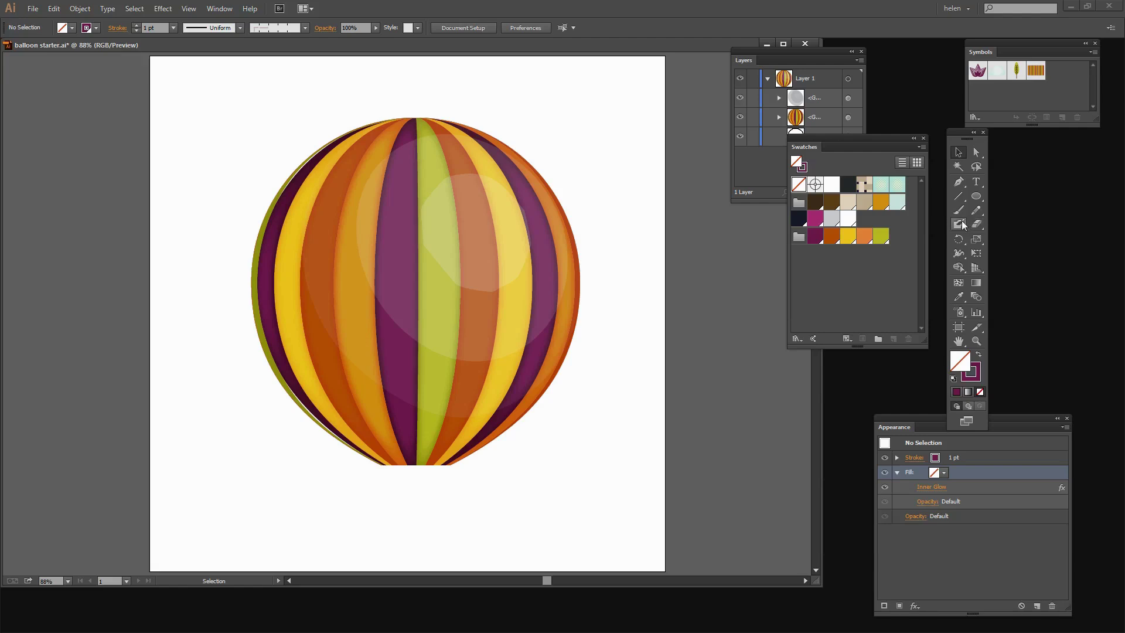
pyautogui.click(958, 185)
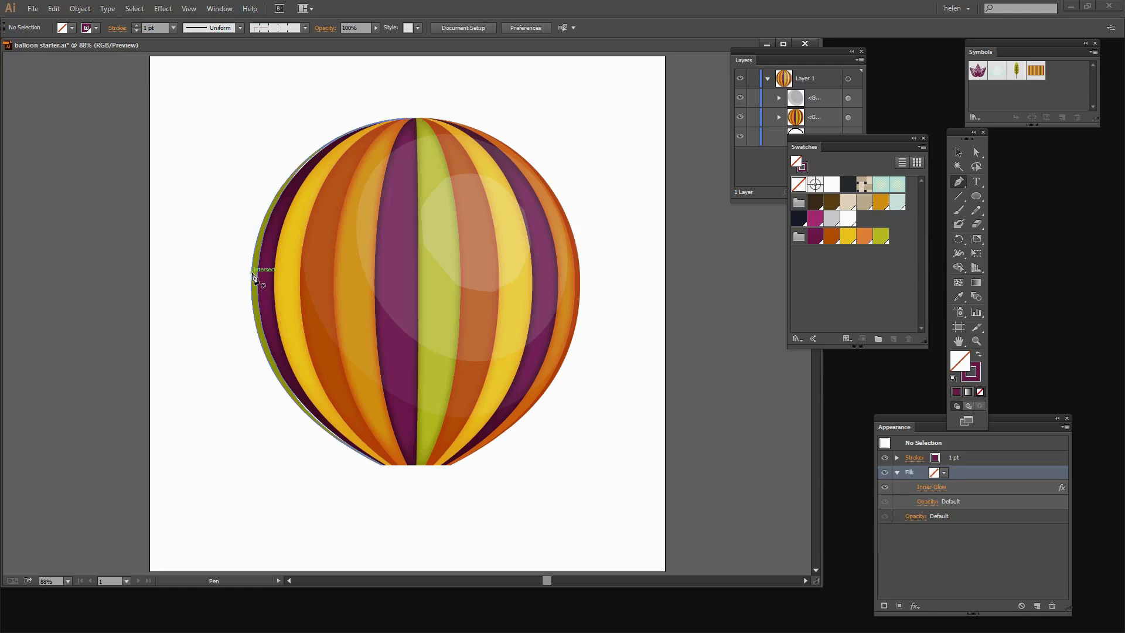
pyautogui.click(254, 277)
pyautogui.moveTo(254, 274); pyautogui.dragTo(259, 395)
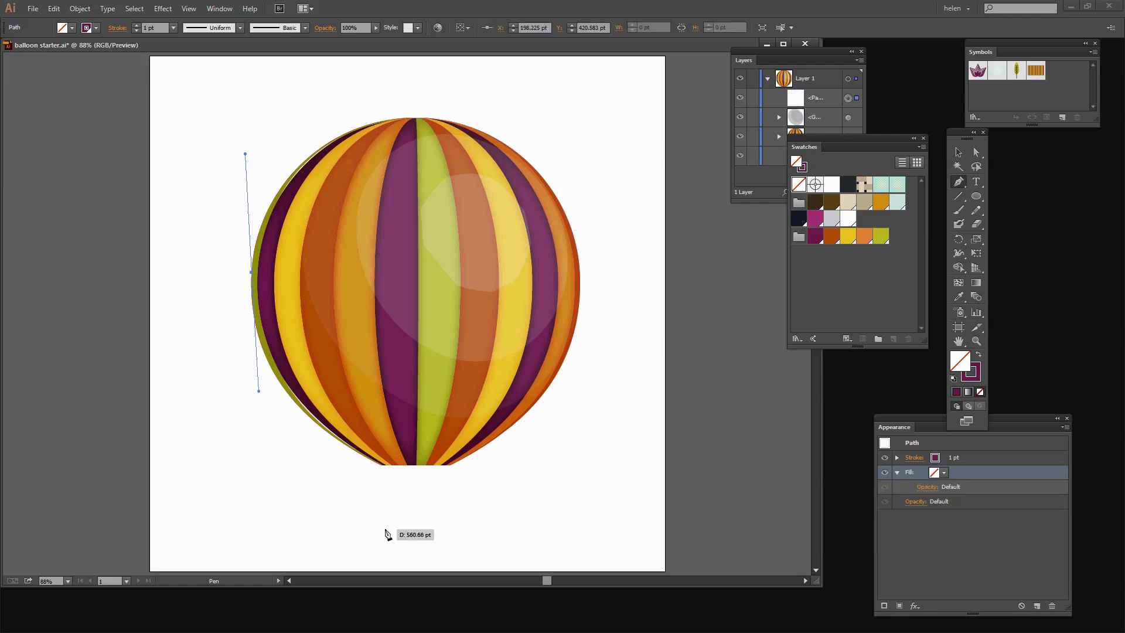
pyautogui.moveTo(388, 525); pyautogui.dragTo(389, 540)
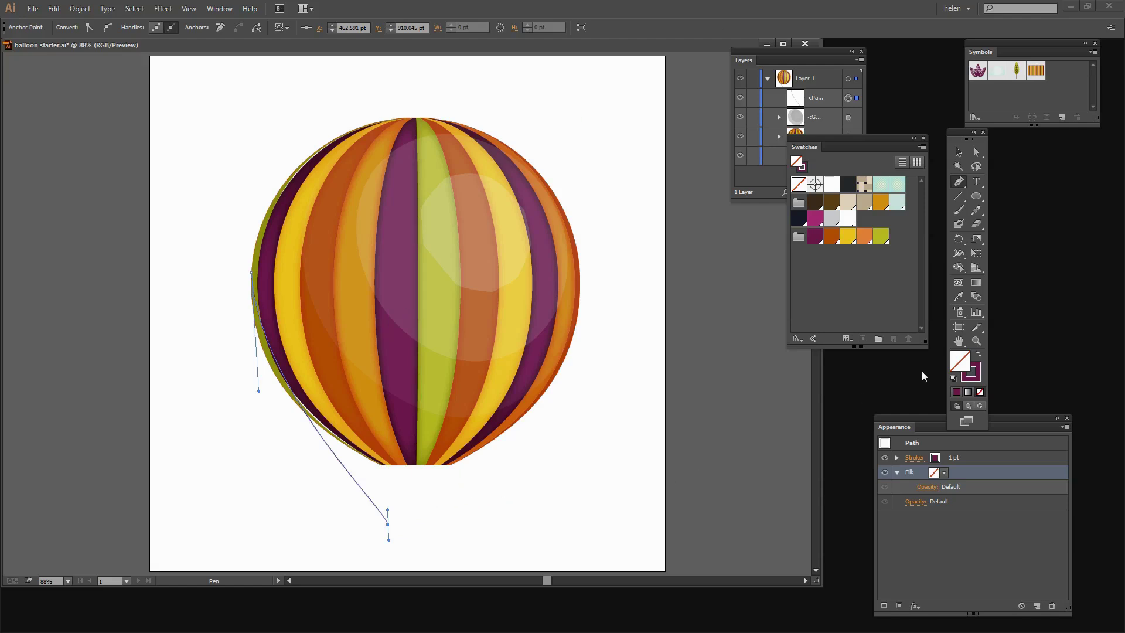
# - Finish the rope path and set its stroke weight to 3 pt
pyautogui.click(977, 379)
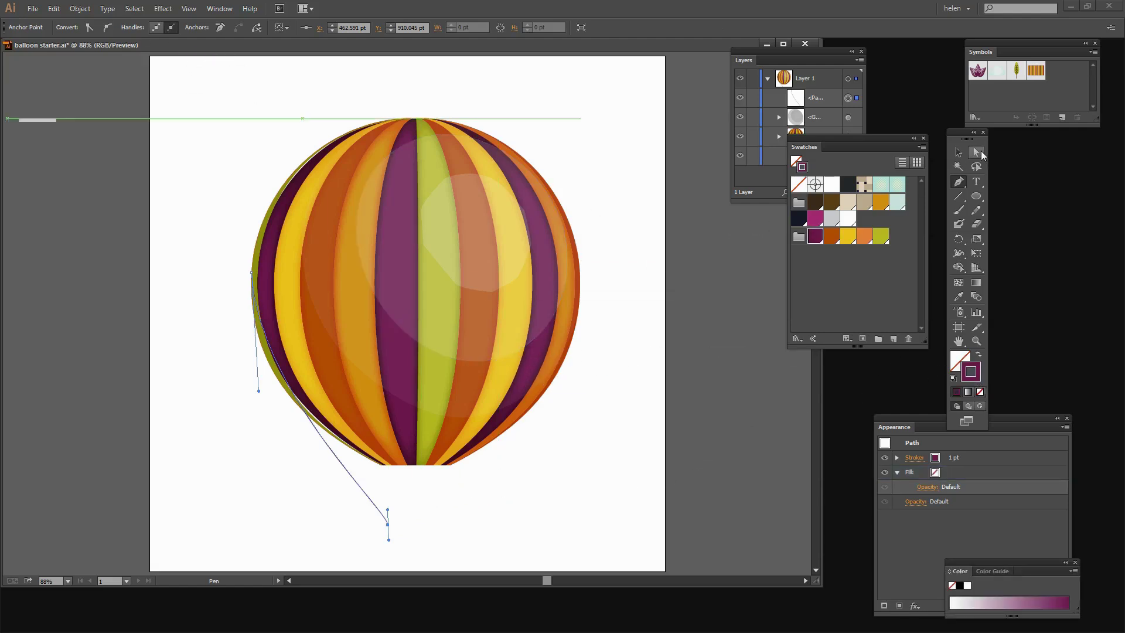
pyautogui.click(959, 153)
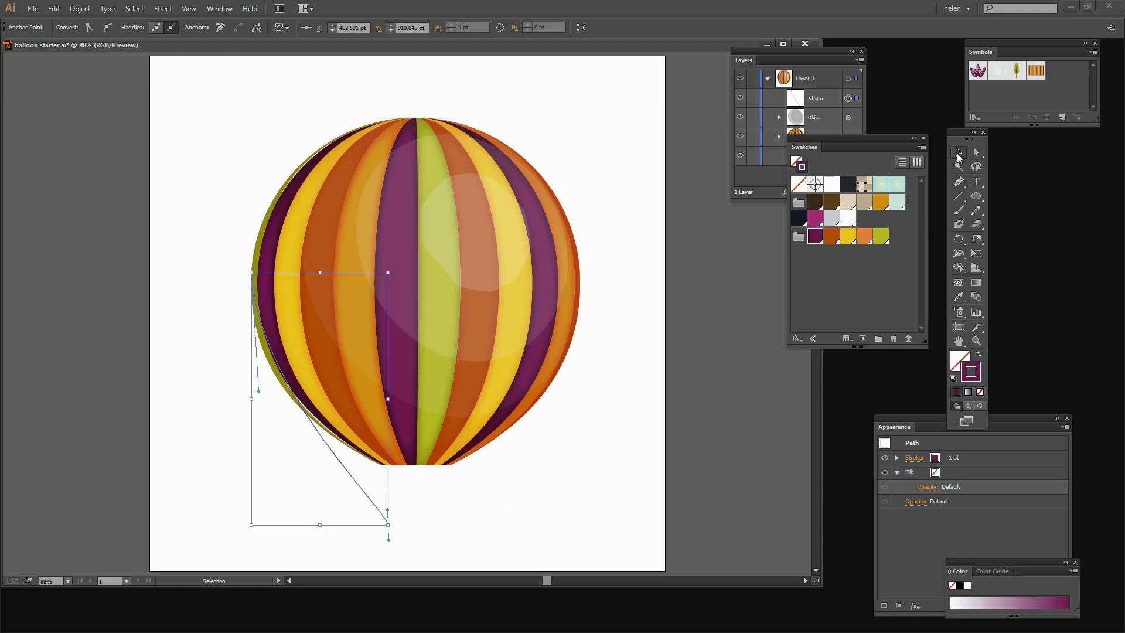
pyautogui.click(332, 453)
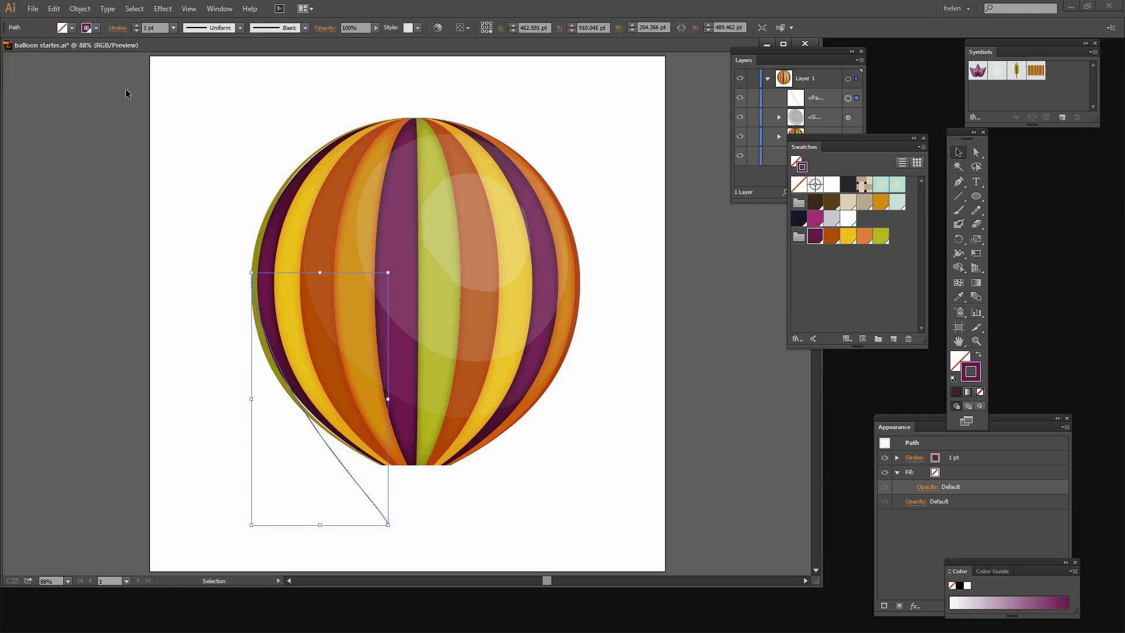
pyautogui.click(136, 25)
pyautogui.click(136, 25)
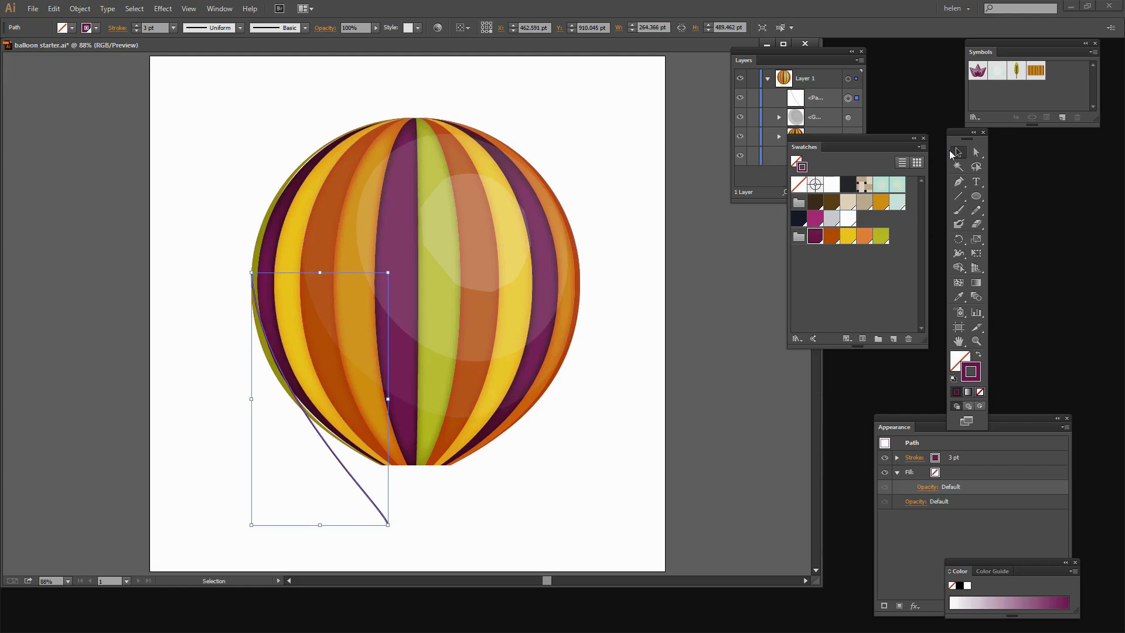
# - Adjust the lower direction handle of the rope's upper anchor point so the curve hugs the balloon's left edge
pyautogui.click(976, 152)
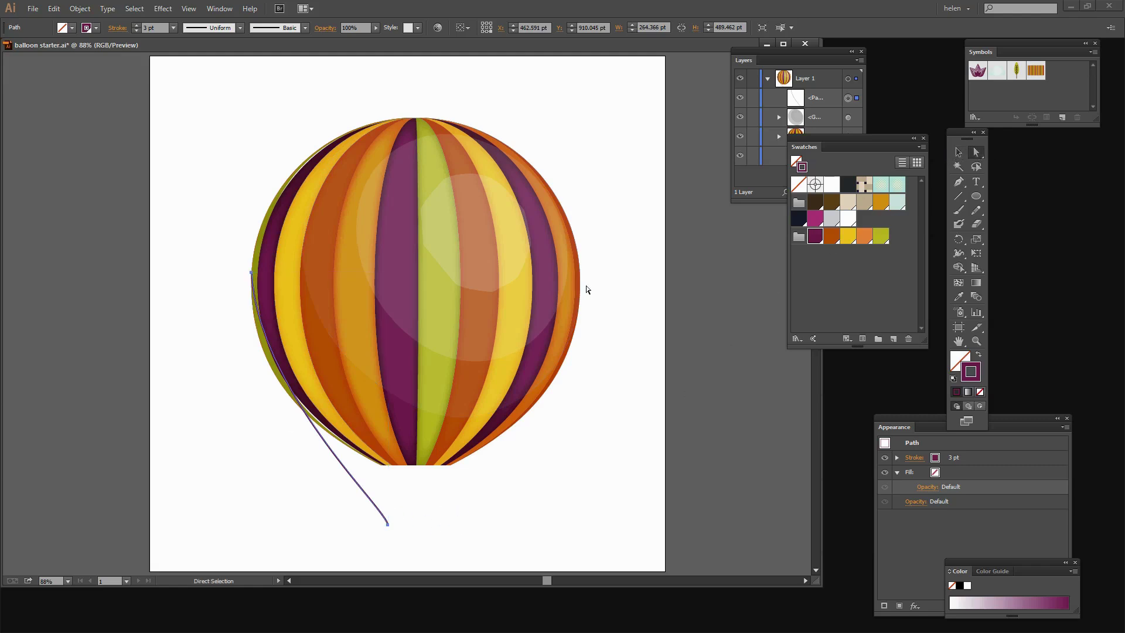
pyautogui.click(251, 273)
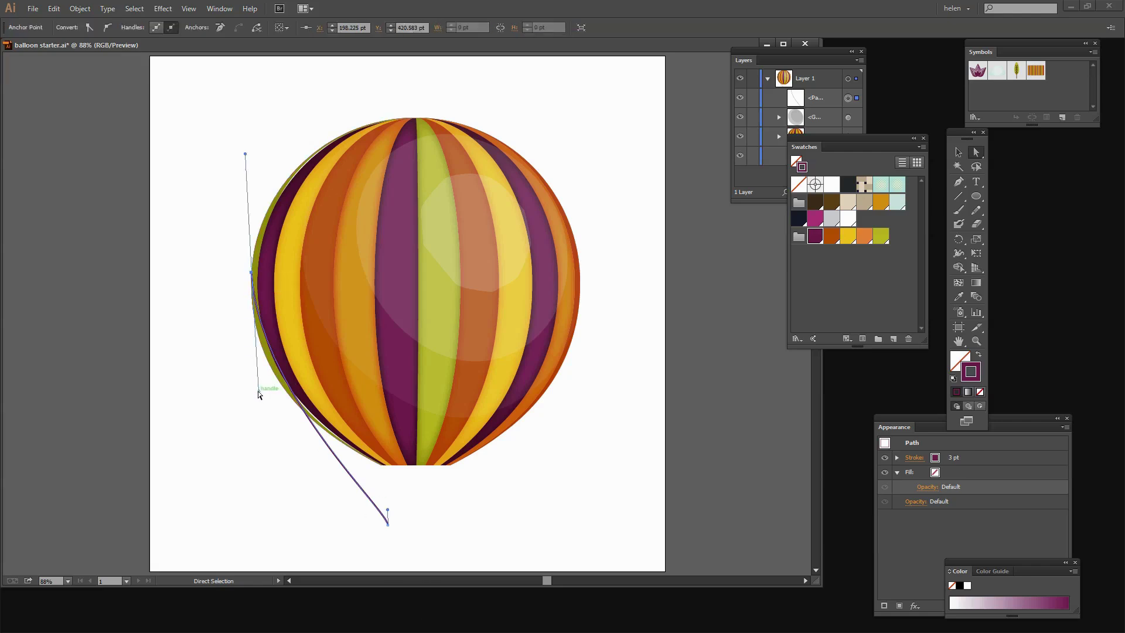
pyautogui.moveTo(258, 390); pyautogui.dragTo(242, 399)
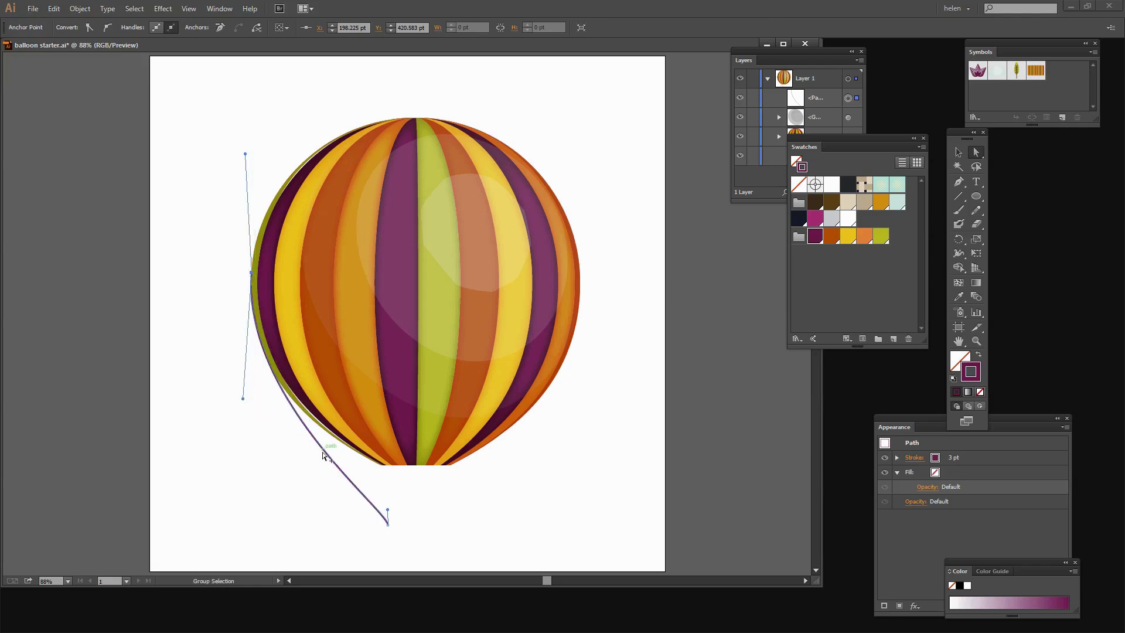
pyautogui.press('v')
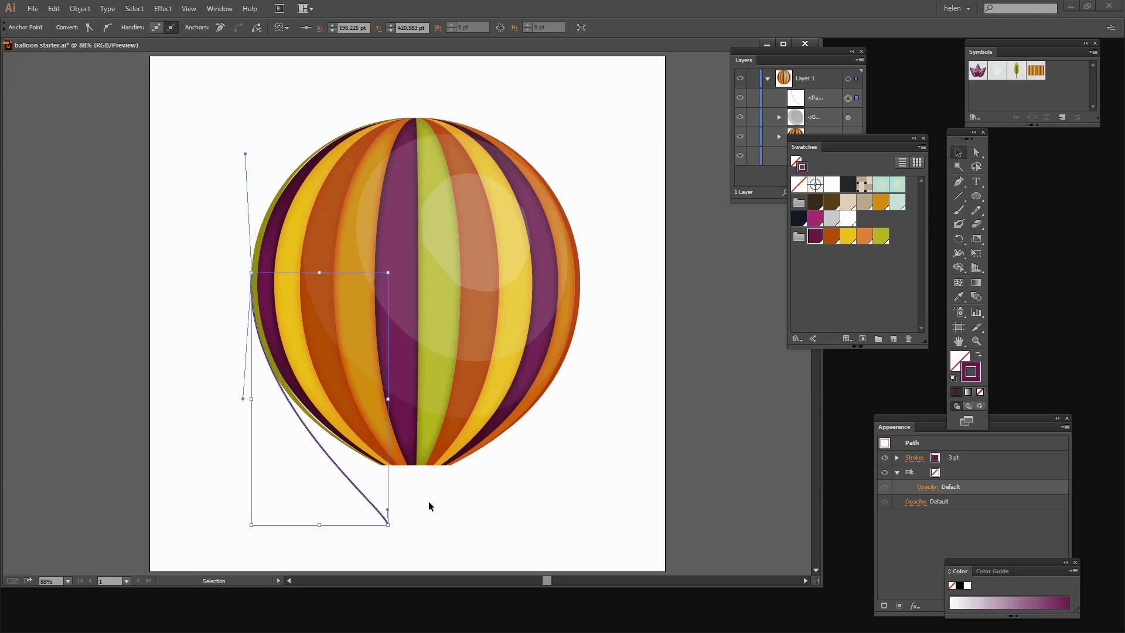
pyautogui.click(429, 503)
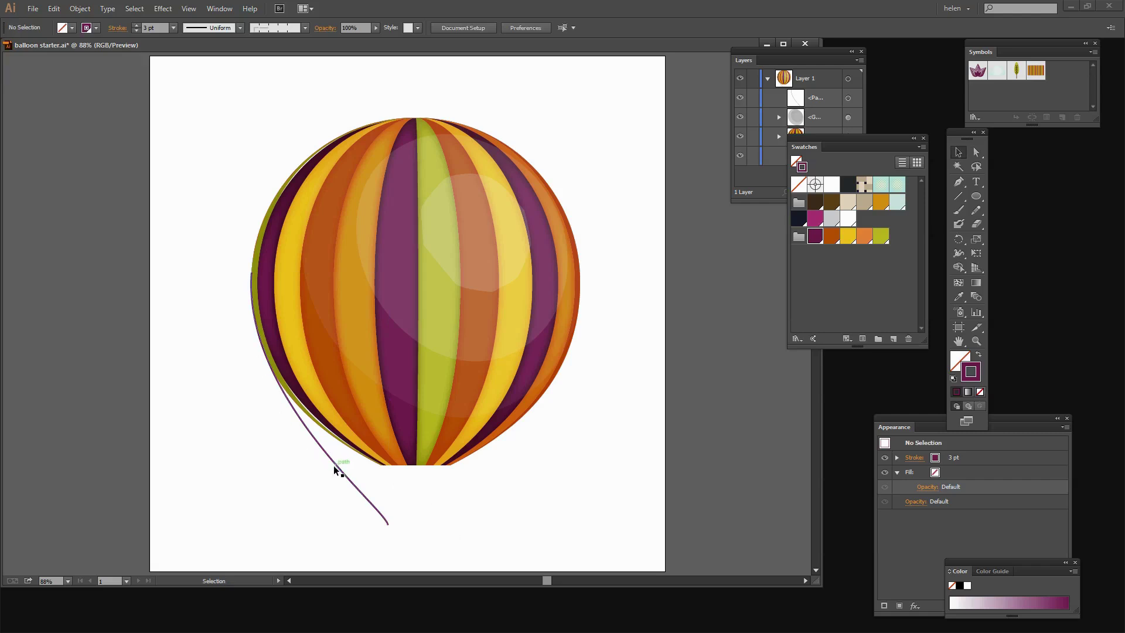
# - Create a copy of the rope path reflected across the vertical axis
pyautogui.click(334, 463)
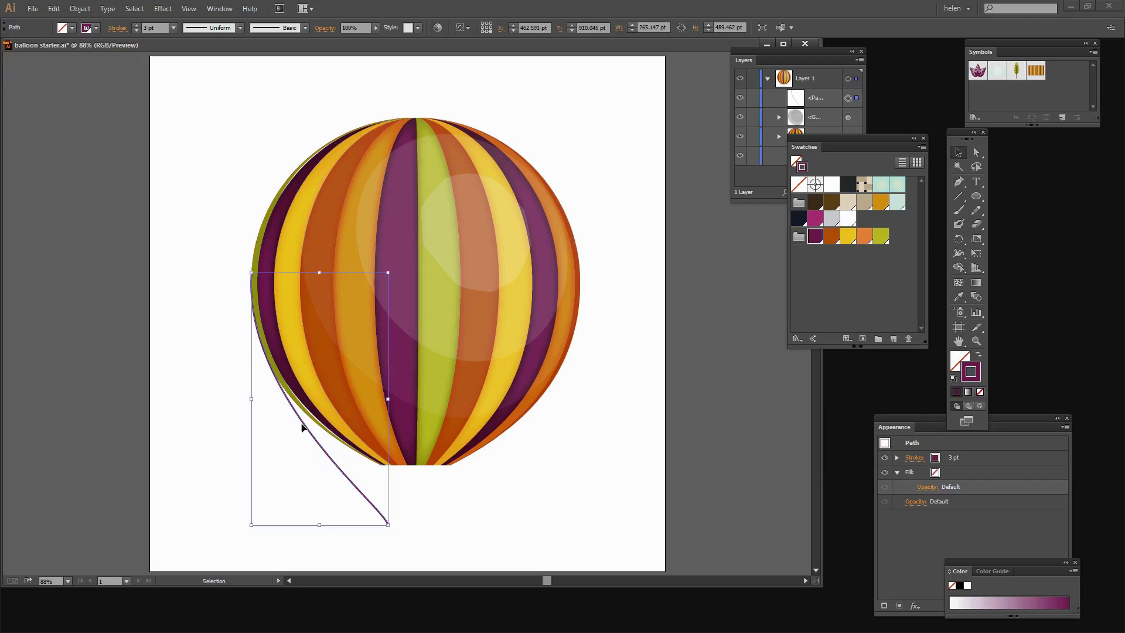
pyautogui.click(80, 9)
pyautogui.moveTo(107, 24)
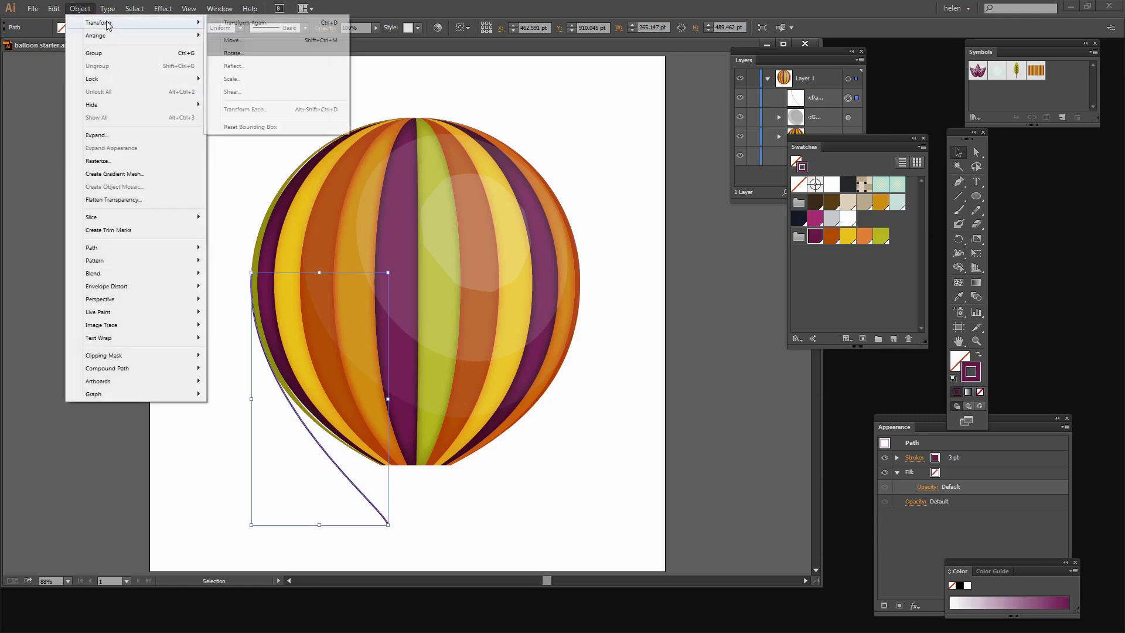
pyautogui.click(234, 66)
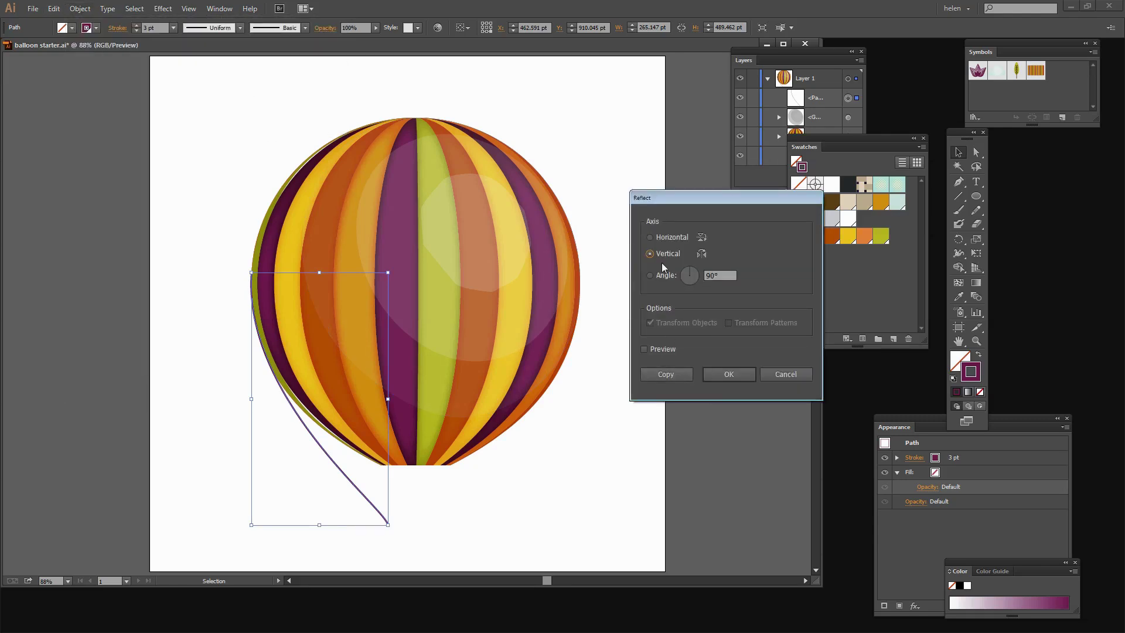
pyautogui.click(645, 349)
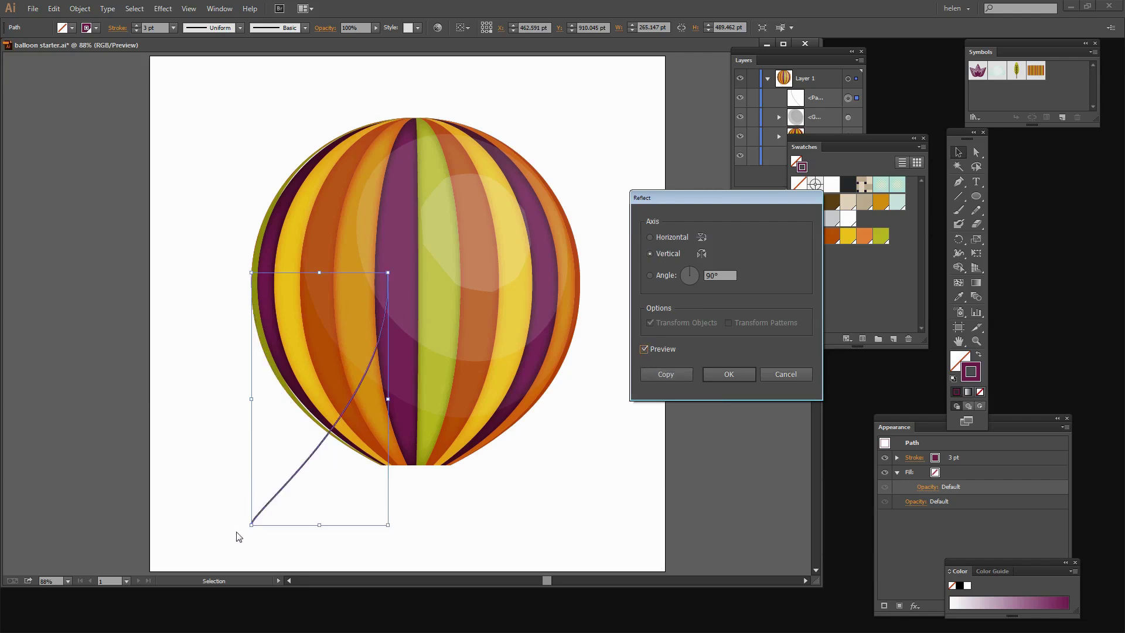
pyautogui.click(665, 375)
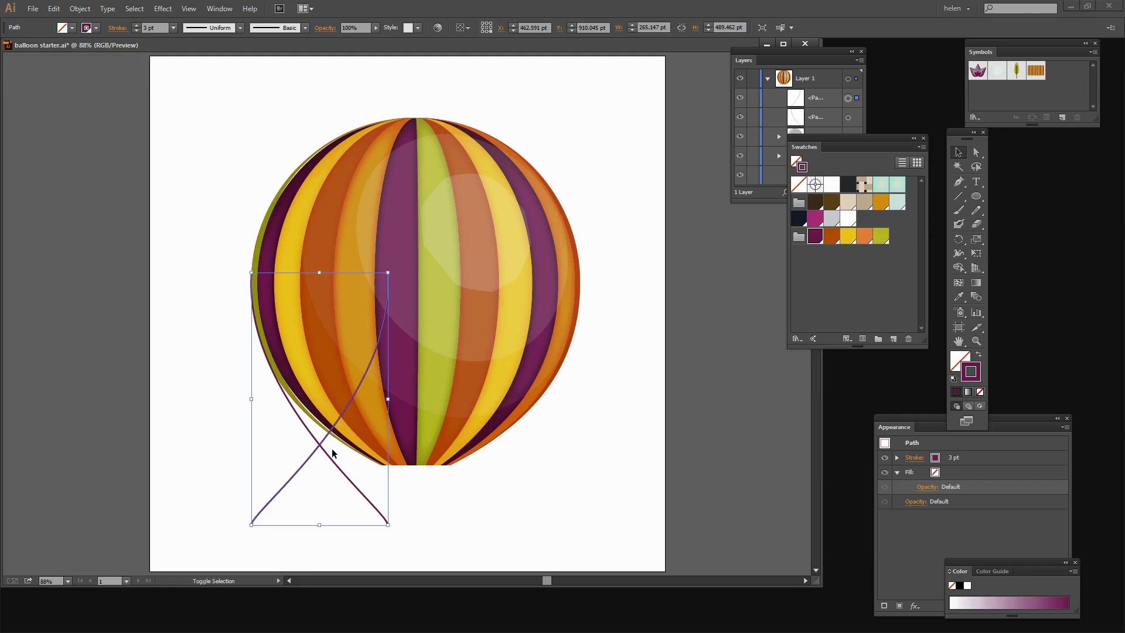
# - Move the reflected rope horizontally about 370 pt so it lines up with the balloon's right edge, and deselect it
pyautogui.hotkey('shift', 'Right')
pyautogui.hotkey('shift', 'Right')
pyautogui.hotkey('shift', 'Right')
pyautogui.hotkey('shift', 'Right')
pyautogui.hotkey('shift', 'Right')
pyautogui.hotkey('shift', 'Right')
pyautogui.hotkey('shift', 'Right')
pyautogui.hotkey('shift', 'Right')
pyautogui.hotkey('shift', 'Right')
pyautogui.hotkey('shift', 'Right')
pyautogui.hotkey('shift', 'Right')
pyautogui.hotkey('shift', 'Right')
pyautogui.hotkey('shift', 'Right')
pyautogui.hotkey('shift', 'Right')
pyautogui.hotkey('shift', 'Right')
pyautogui.hotkey('shift', 'Right')
pyautogui.hotkey('shift', 'Right')
pyautogui.hotkey('shift', 'Right')
pyautogui.hotkey('shift', 'Right')
pyautogui.hotkey('shift', 'Right')
pyautogui.hotkey('shift', 'Right')
pyautogui.hotkey('shift', 'Right')
pyautogui.hotkey('shift', 'Right')
pyautogui.hotkey('shift', 'Right')
pyautogui.hotkey('shift', 'Right')
pyautogui.hotkey('shift', 'Right')
pyautogui.hotkey('shift', 'Right')
pyautogui.hotkey('shift', 'Right')
pyautogui.hotkey('shift', 'Right')
pyautogui.hotkey('shift', 'Right')
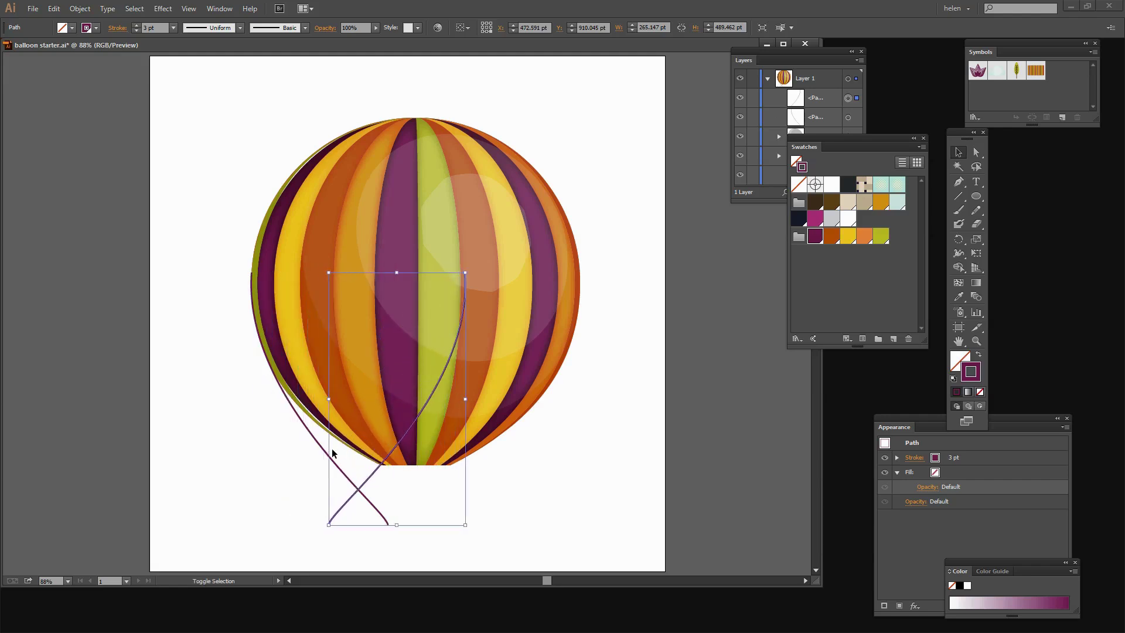
pyautogui.hotkey('shift', 'Right')
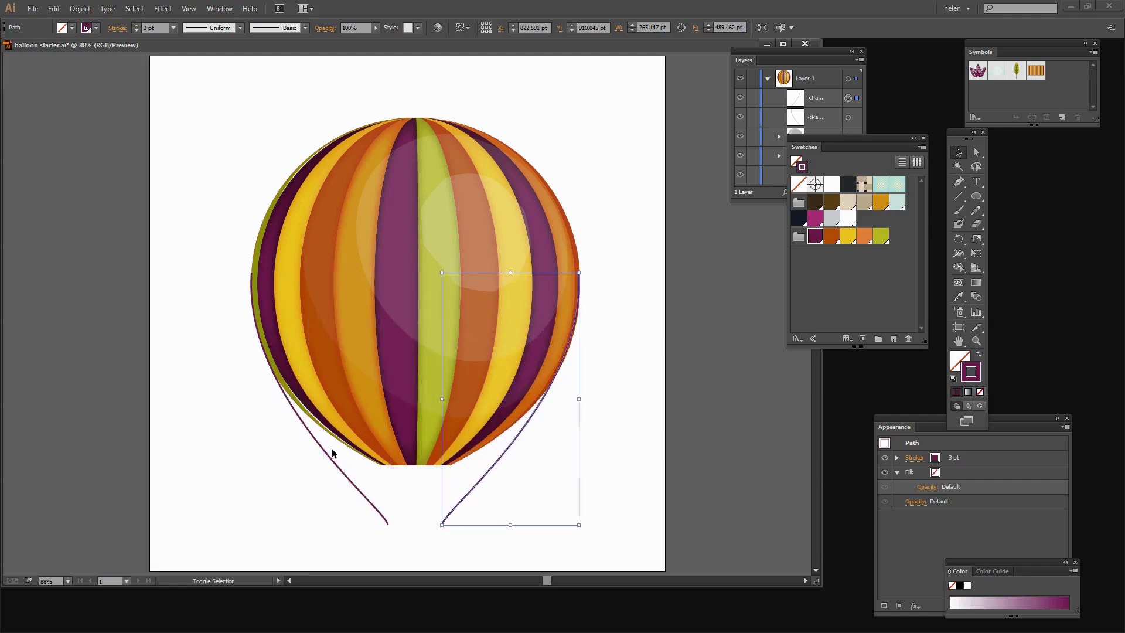
pyautogui.click(332, 453)
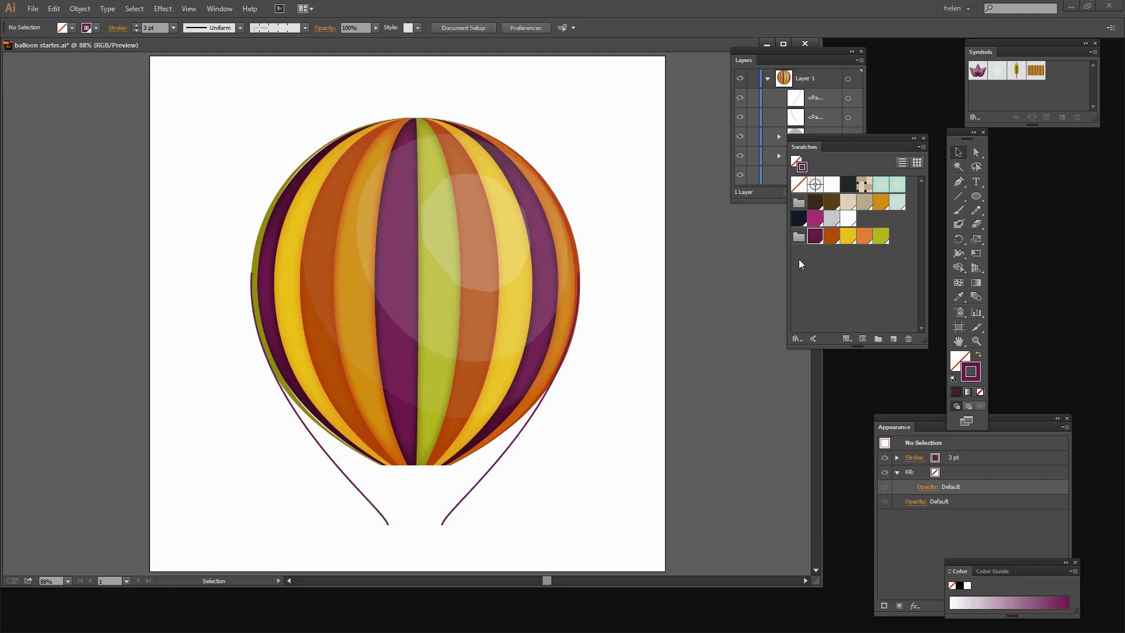
# - Blend the two outer rope paths together and set the blend spacing to Specified Steps
pyautogui.click(976, 298)
pyautogui.click(365, 498)
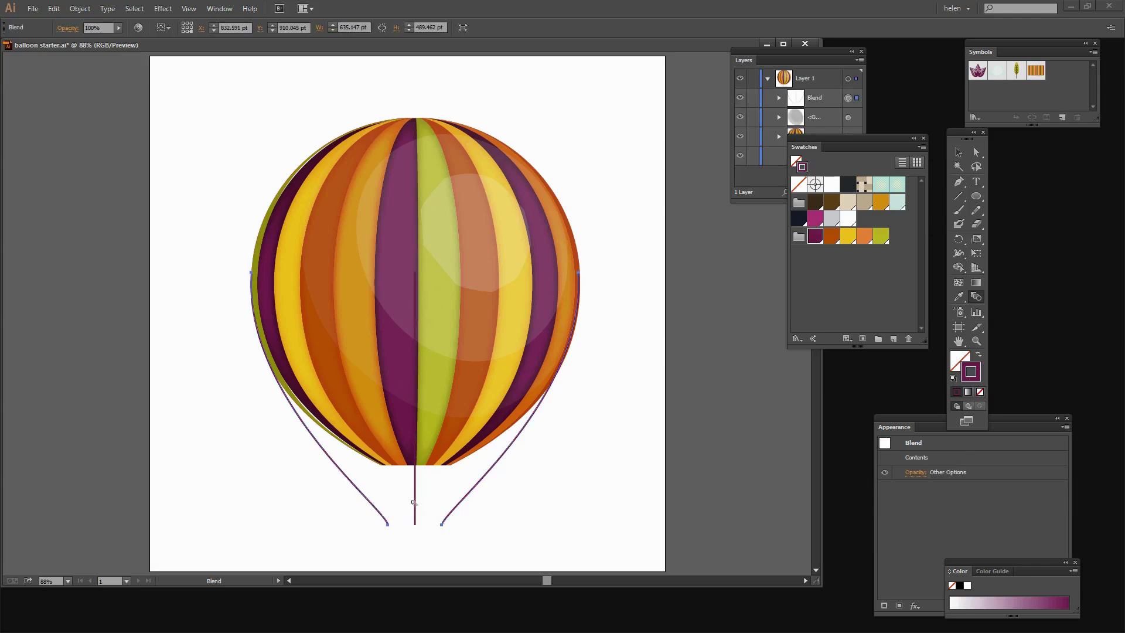
pyautogui.doubleClick(977, 297)
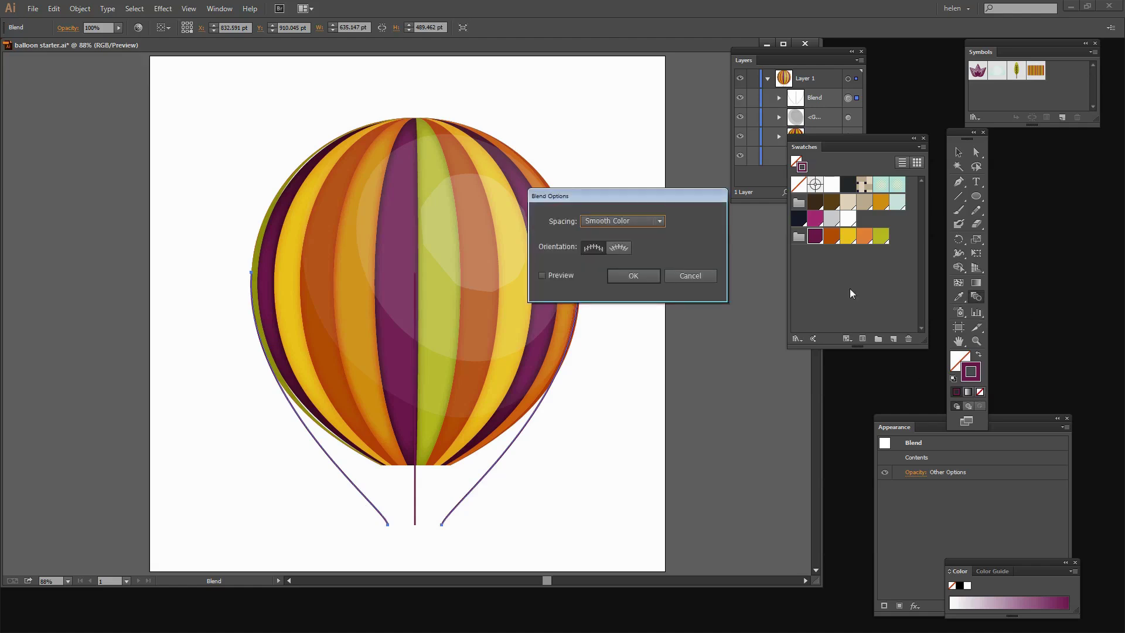
pyautogui.click(641, 224)
pyautogui.click(638, 248)
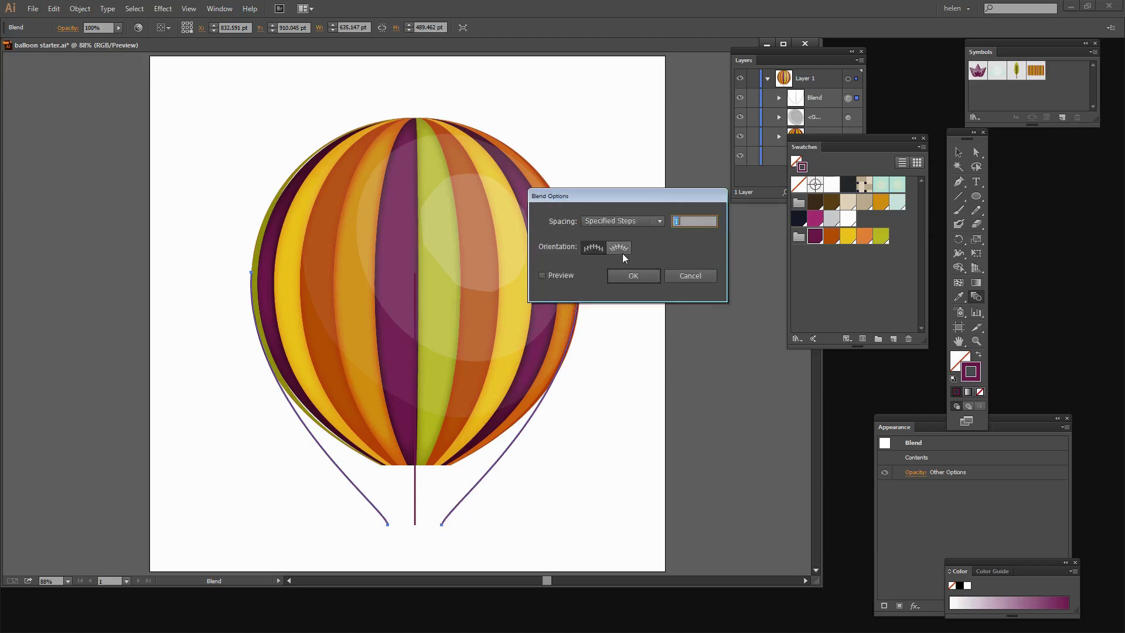
# - Set the rope blend to 4 specified steps with the preview turned on, and apply it
pyautogui.click(542, 276)
pyautogui.click(686, 222)
pyautogui.press('Up')
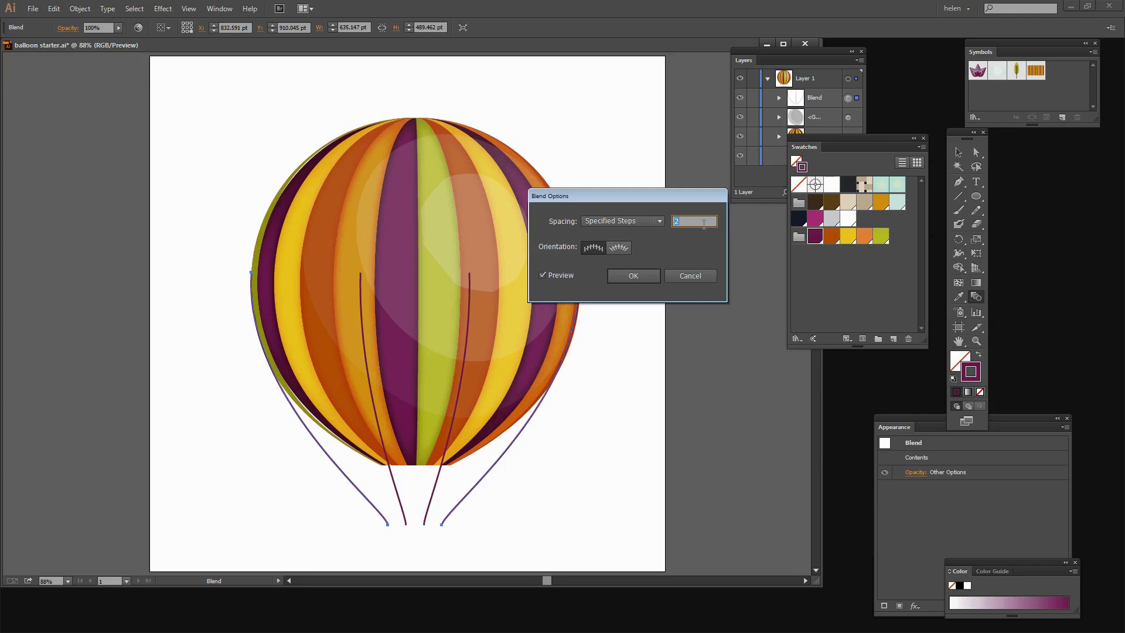
pyautogui.press('Up')
pyautogui.press('Up')
pyautogui.press('Up')
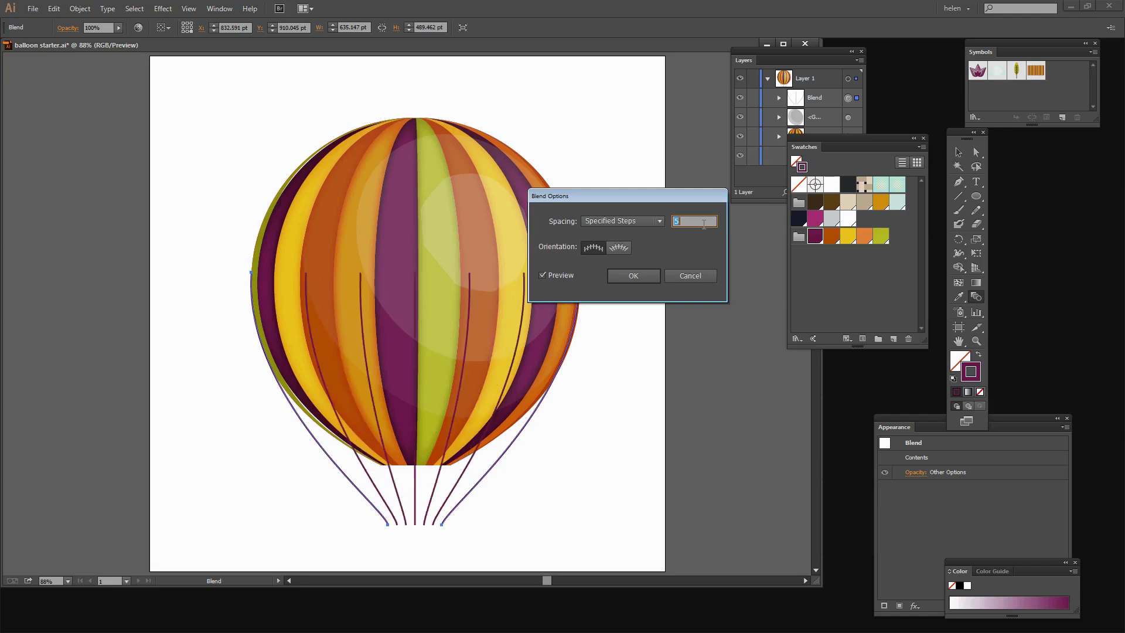
pyautogui.press('Up')
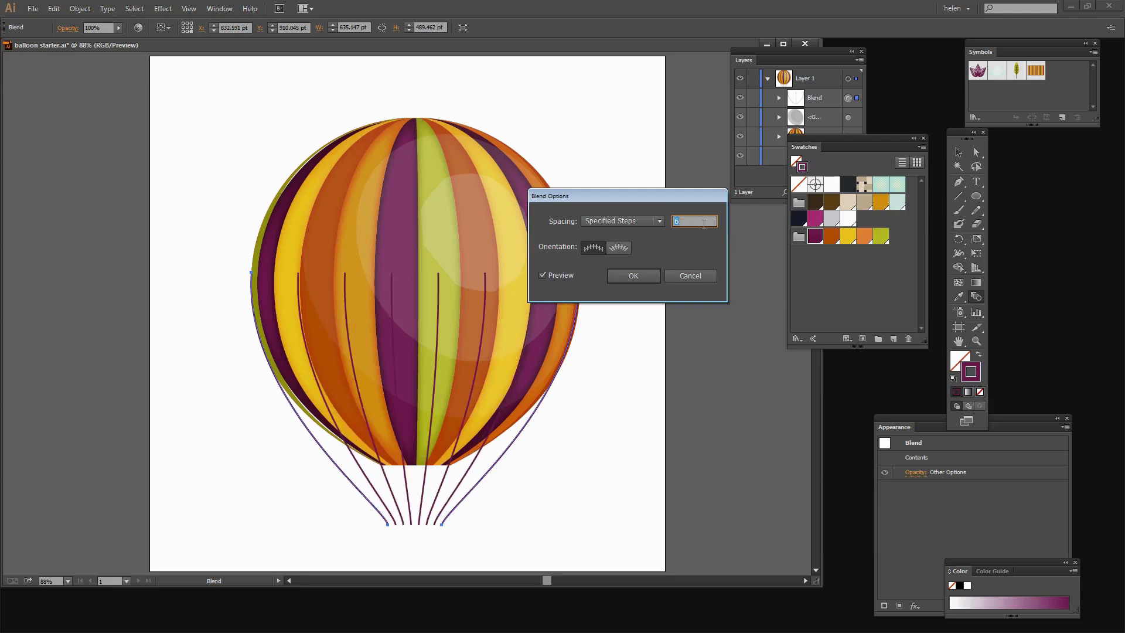
pyautogui.press('Down')
pyautogui.press('Down')
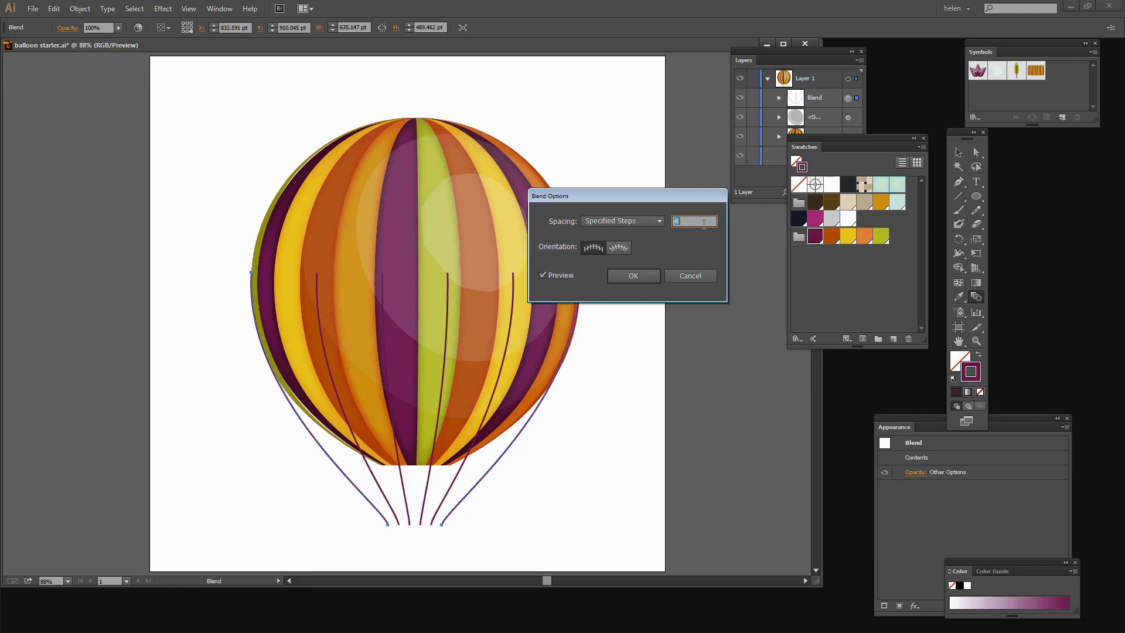
pyautogui.moveTo(593, 197); pyautogui.dragTo(739, 58)
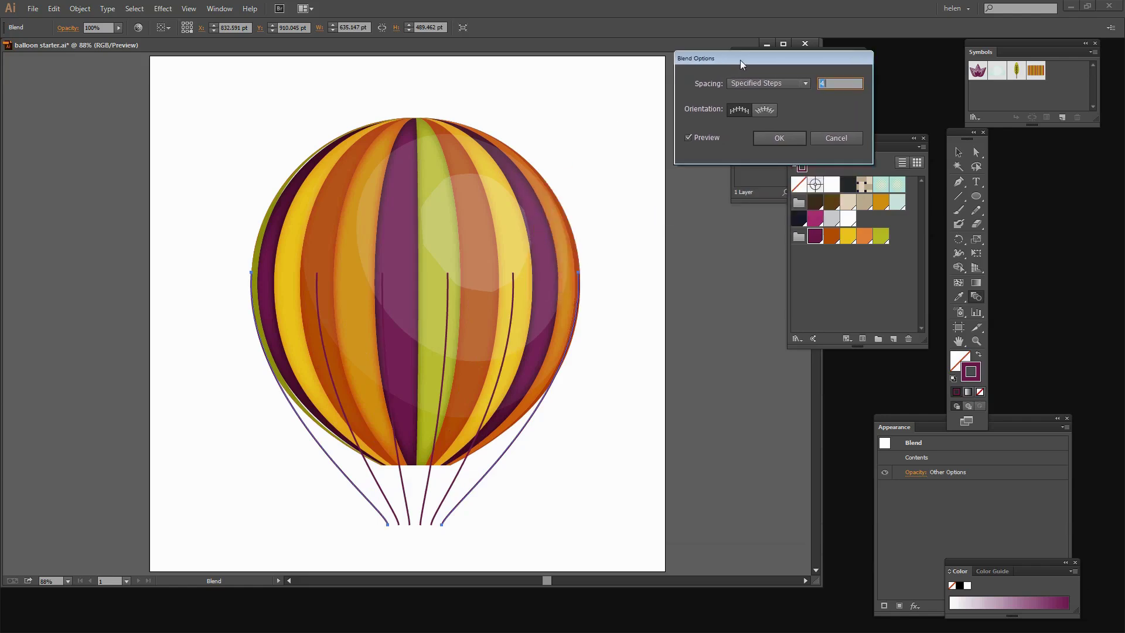
pyautogui.click(782, 137)
pyautogui.click(378, 513)
pyautogui.click(378, 514)
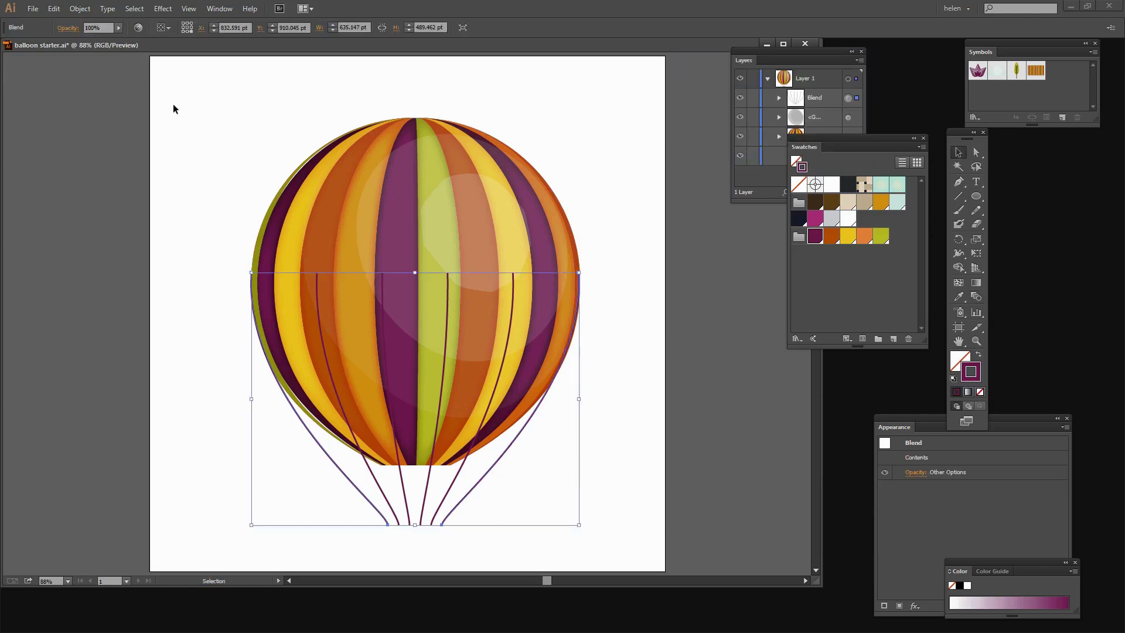
pyautogui.click(79, 9)
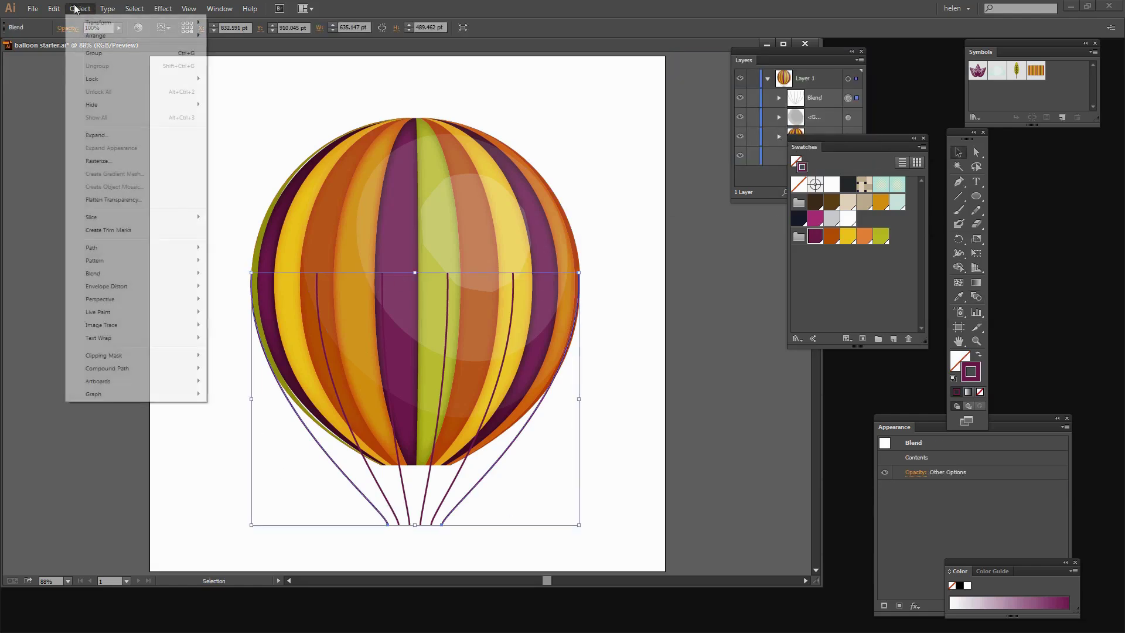
pyautogui.click(107, 136)
pyautogui.click(322, 339)
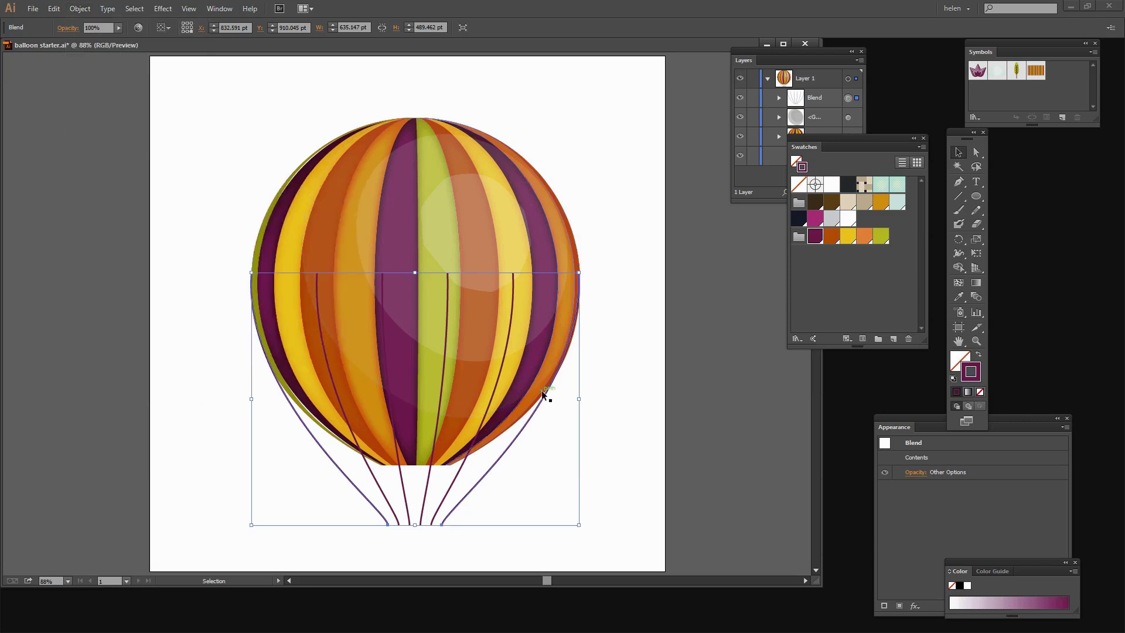
pyautogui.click(621, 398)
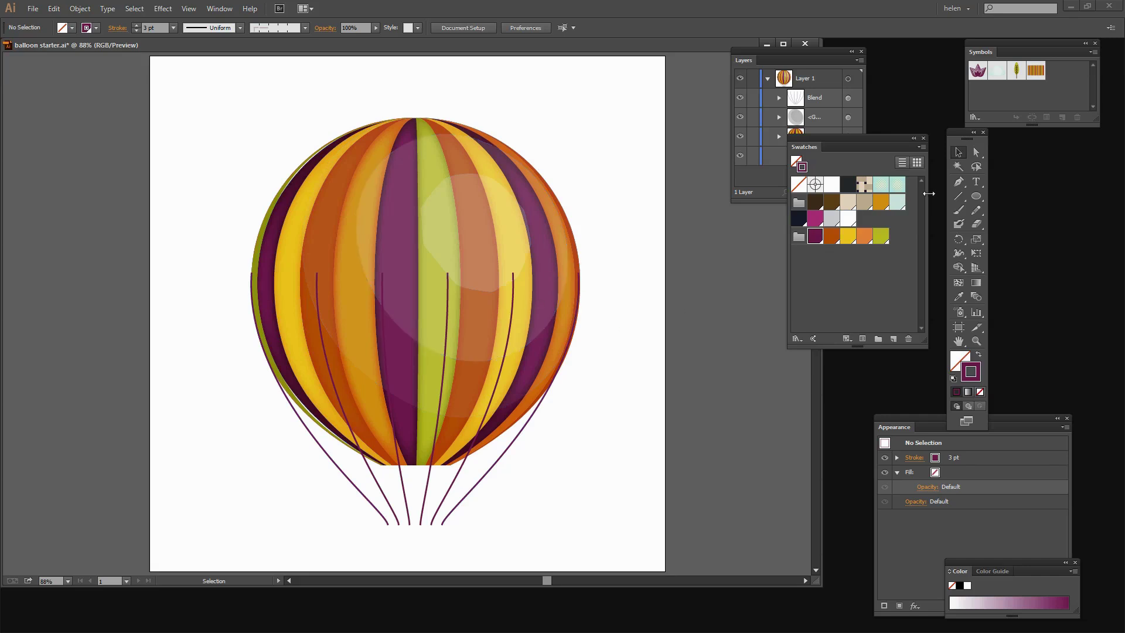
# - Draw an unfilled purple circle about 127 pt wide spanning the gap between the two leftmost ropes
pyautogui.click(977, 340)
pyautogui.moveTo(221, 232); pyautogui.dragTo(374, 353)
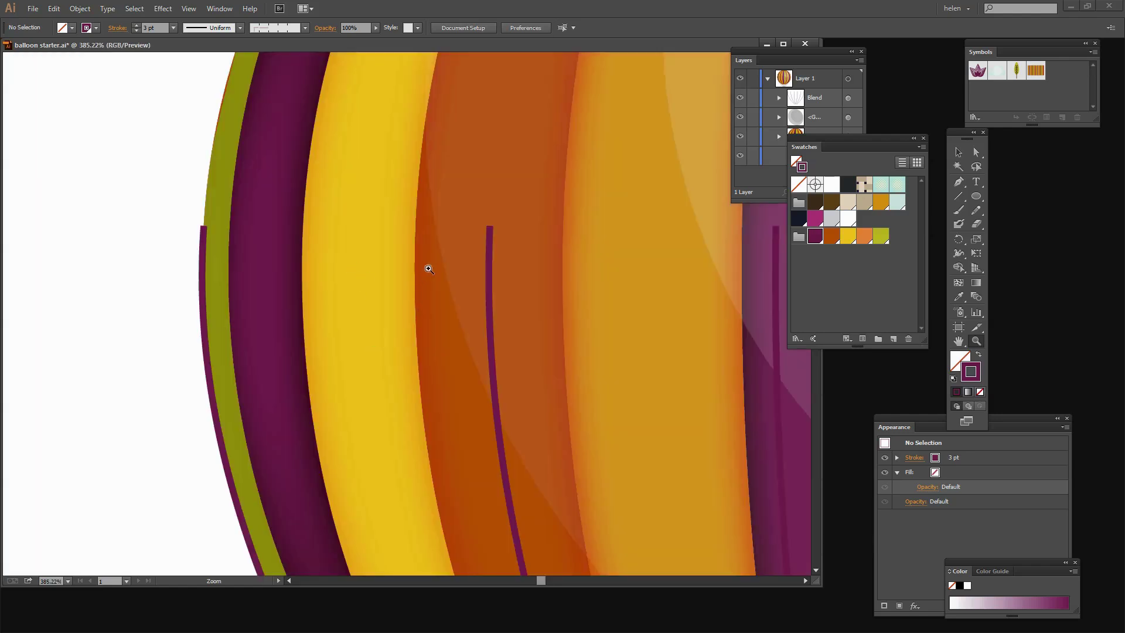
pyautogui.press('space')
pyautogui.moveTo(442, 258); pyautogui.dragTo(404, 404)
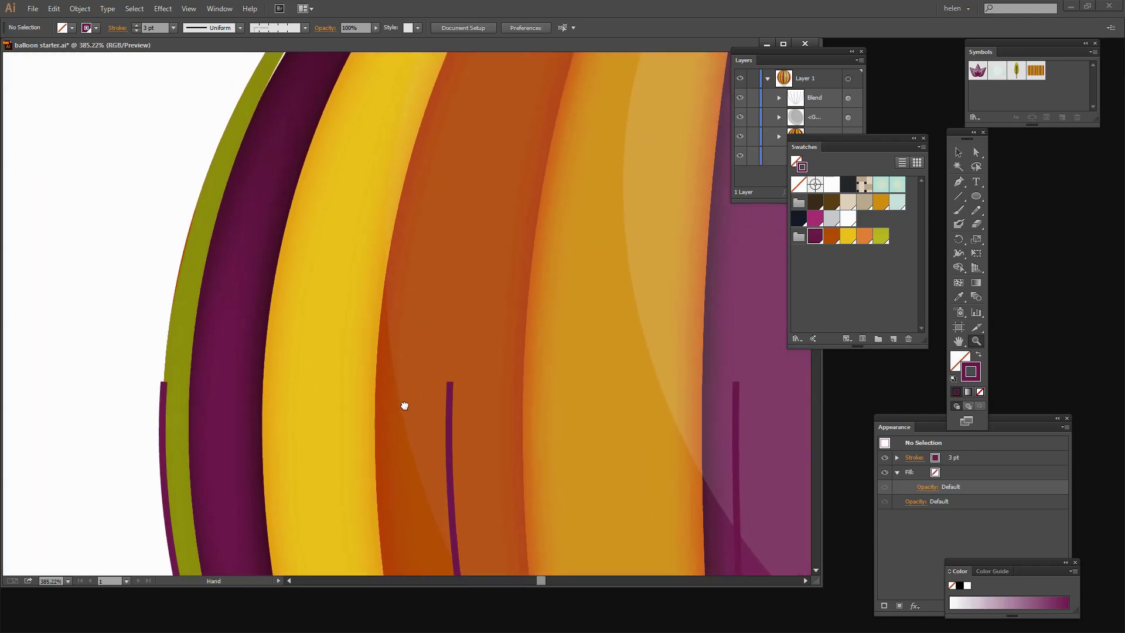
pyautogui.click(977, 197)
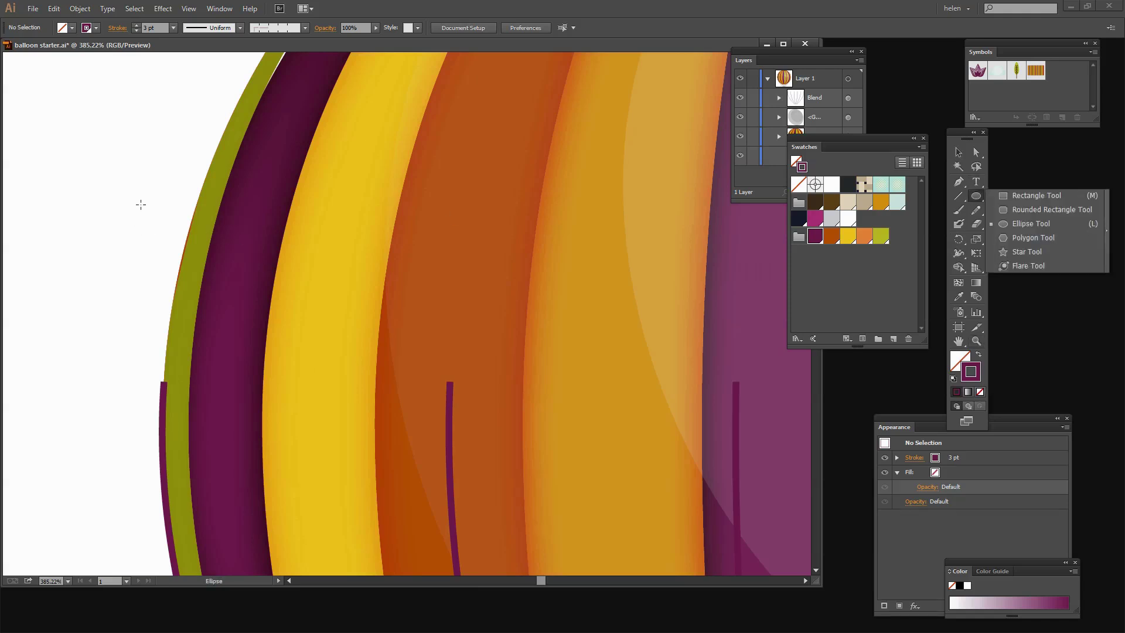
pyautogui.moveTo(164, 191); pyautogui.dragTo(355, 479)
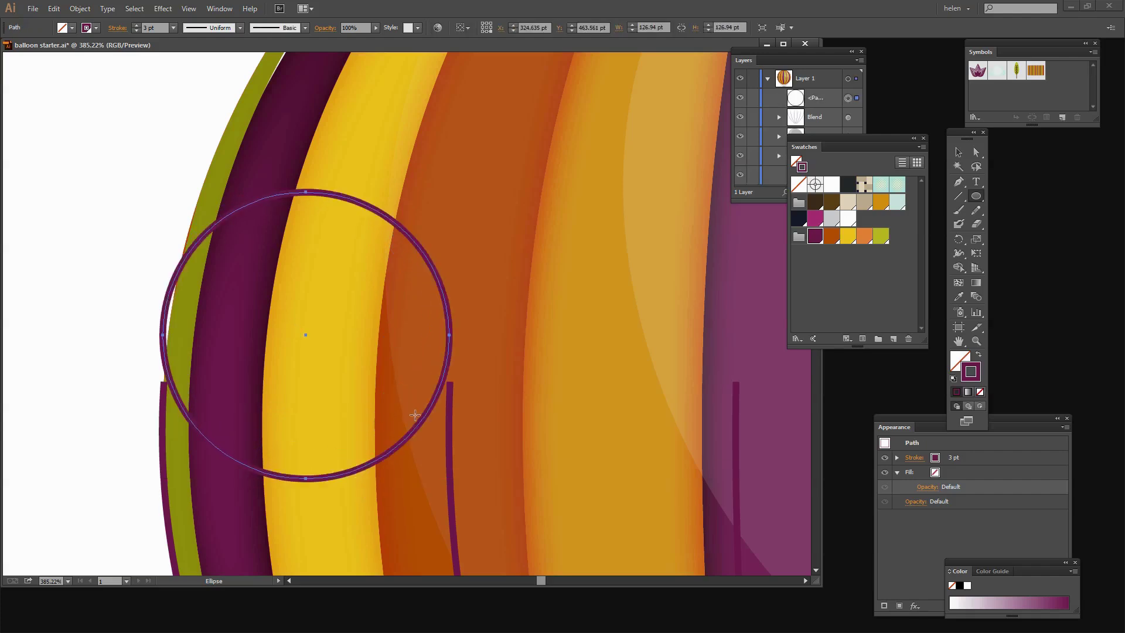
# - Move the circle down so its side points meet the rope tops, shrink it to about 126 pt wide, and deselect it
pyautogui.press('v')
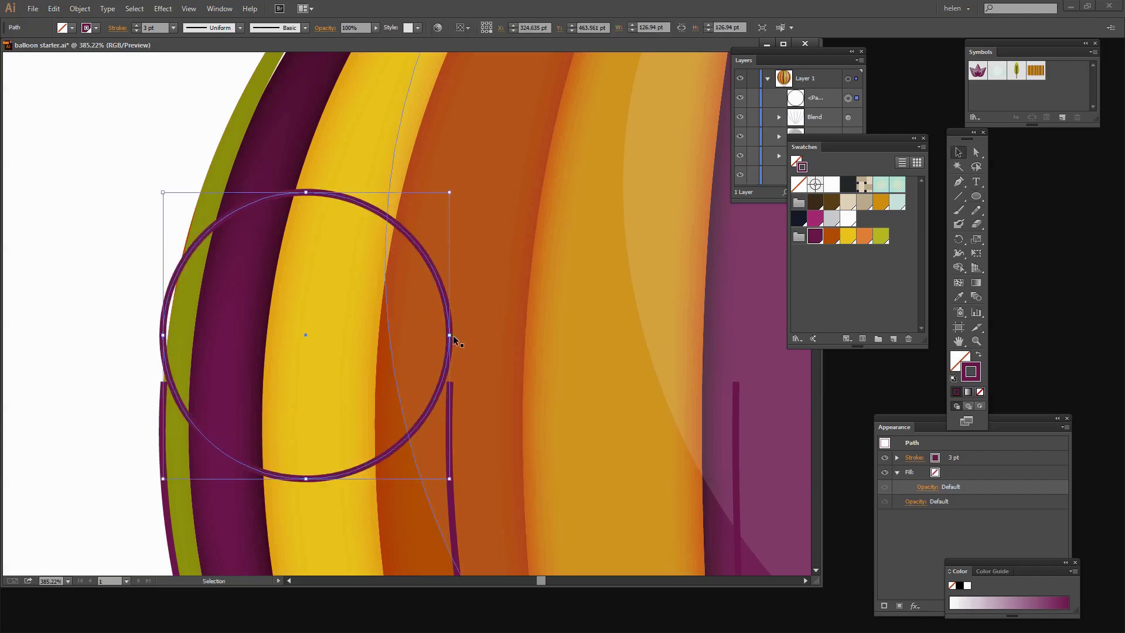
pyautogui.moveTo(450, 353); pyautogui.dragTo(449, 404)
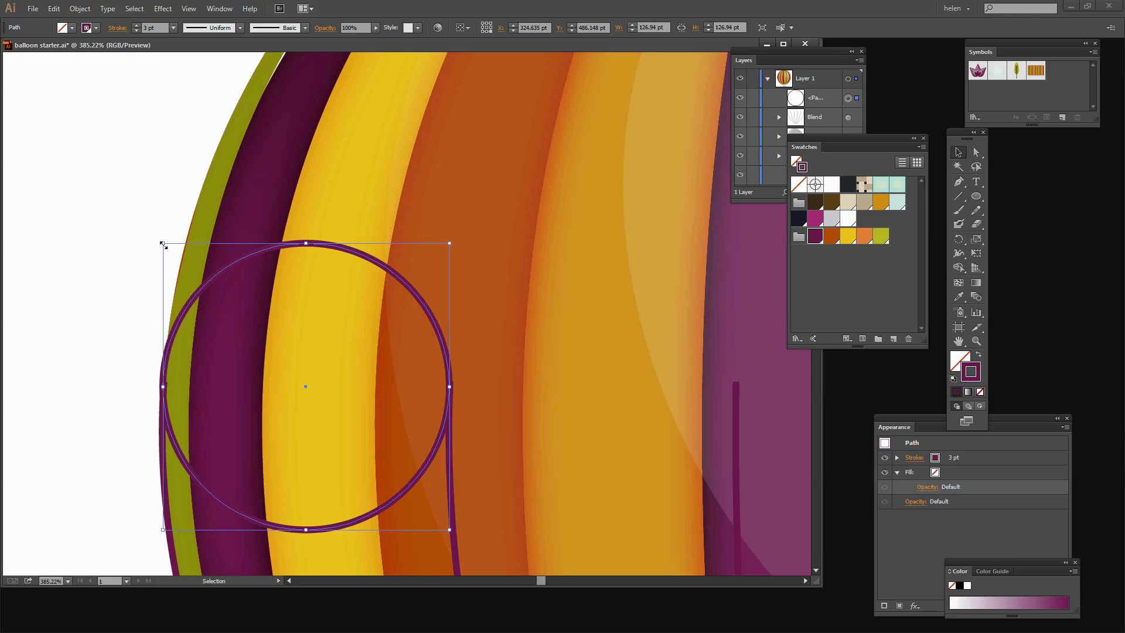
pyautogui.moveTo(163, 243); pyautogui.dragTo(165, 246)
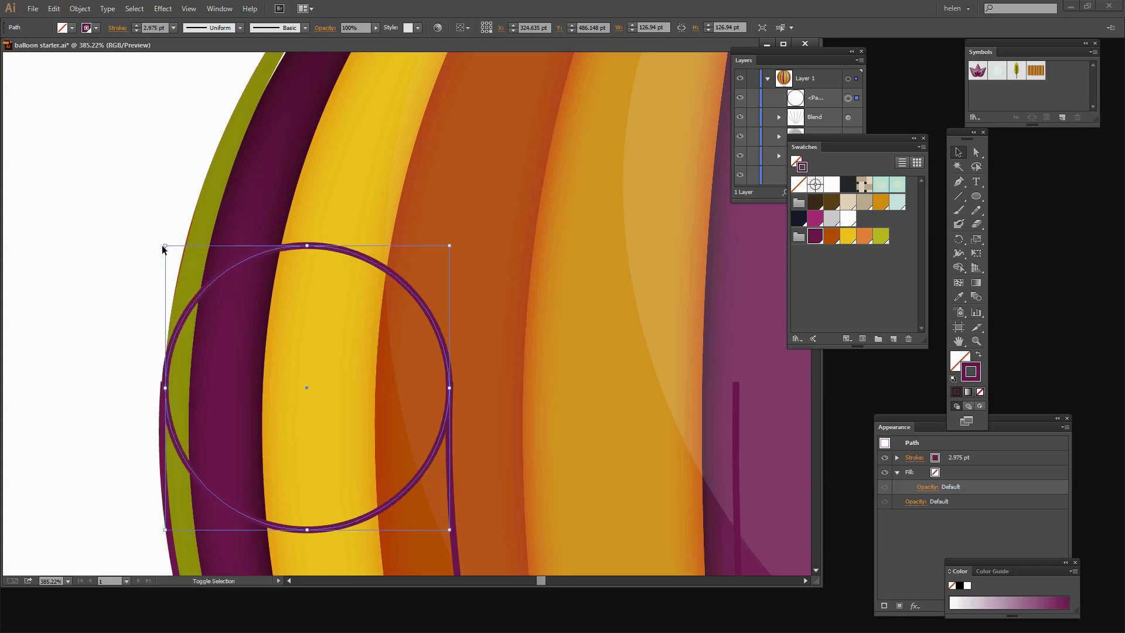
pyautogui.click(130, 339)
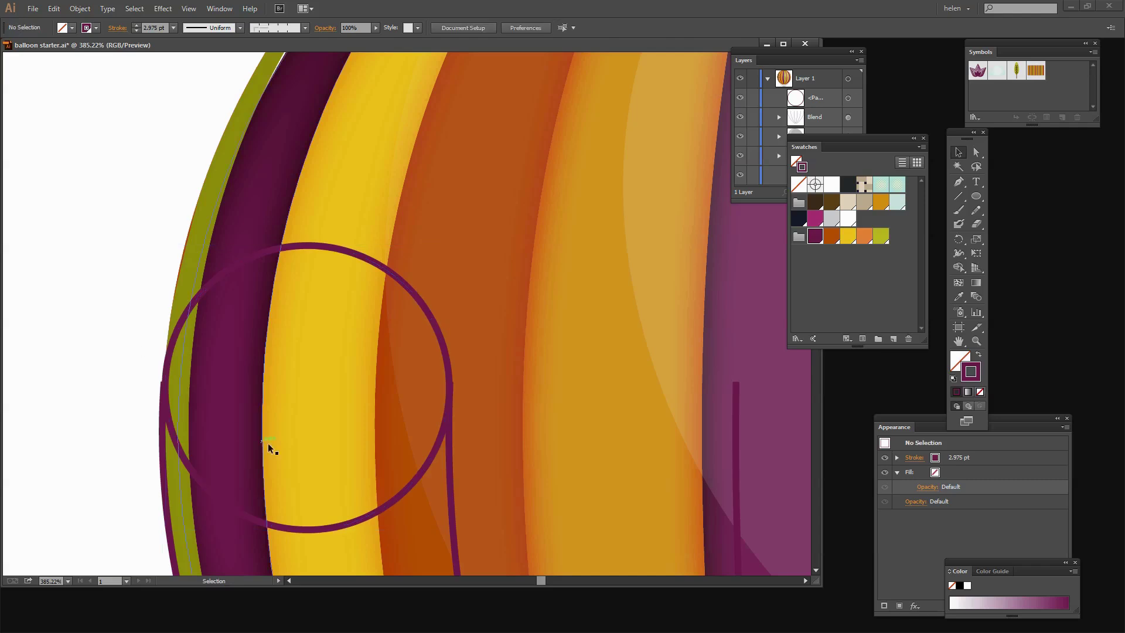
# - Delete the circle's top anchor point to leave only the lower half as a hanging arc between the ropes
pyautogui.click(404, 491)
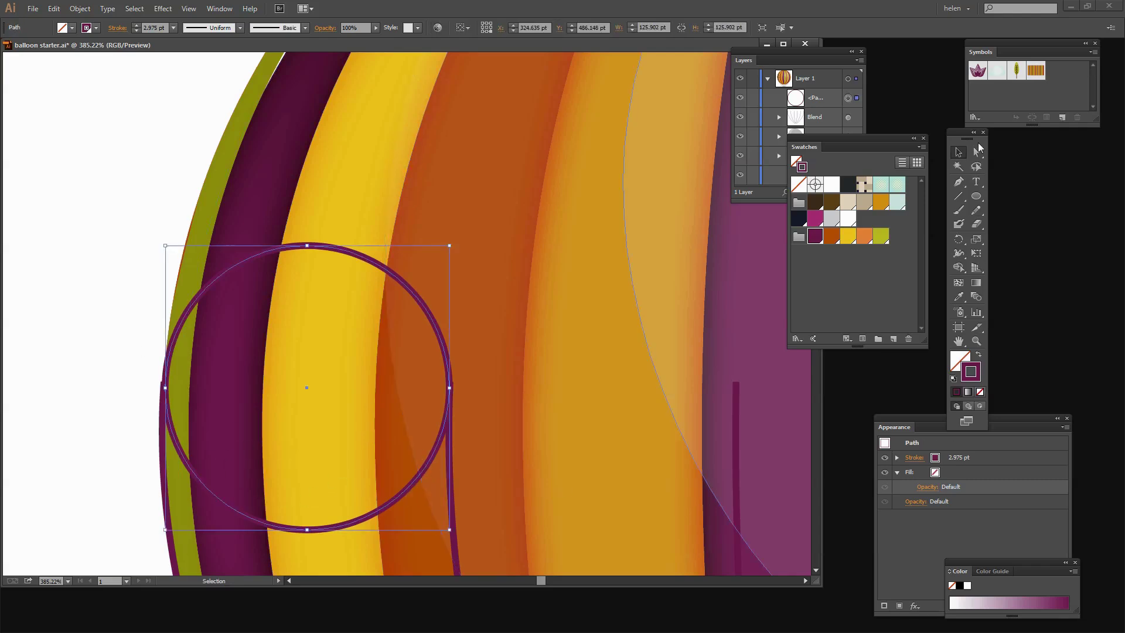
pyautogui.click(978, 152)
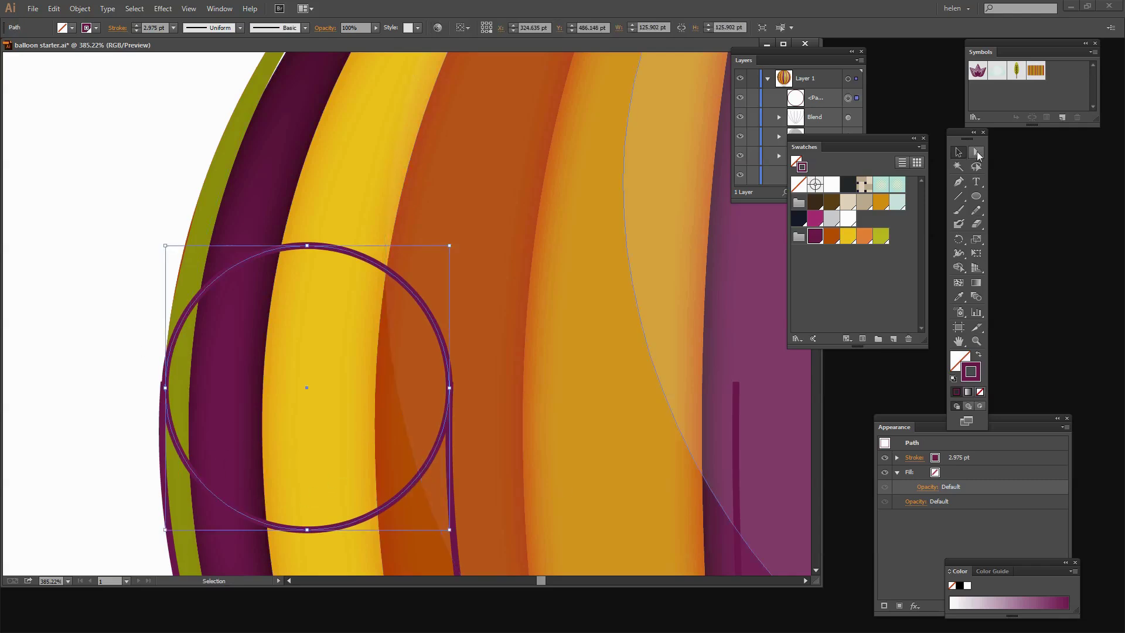
pyautogui.click(306, 245)
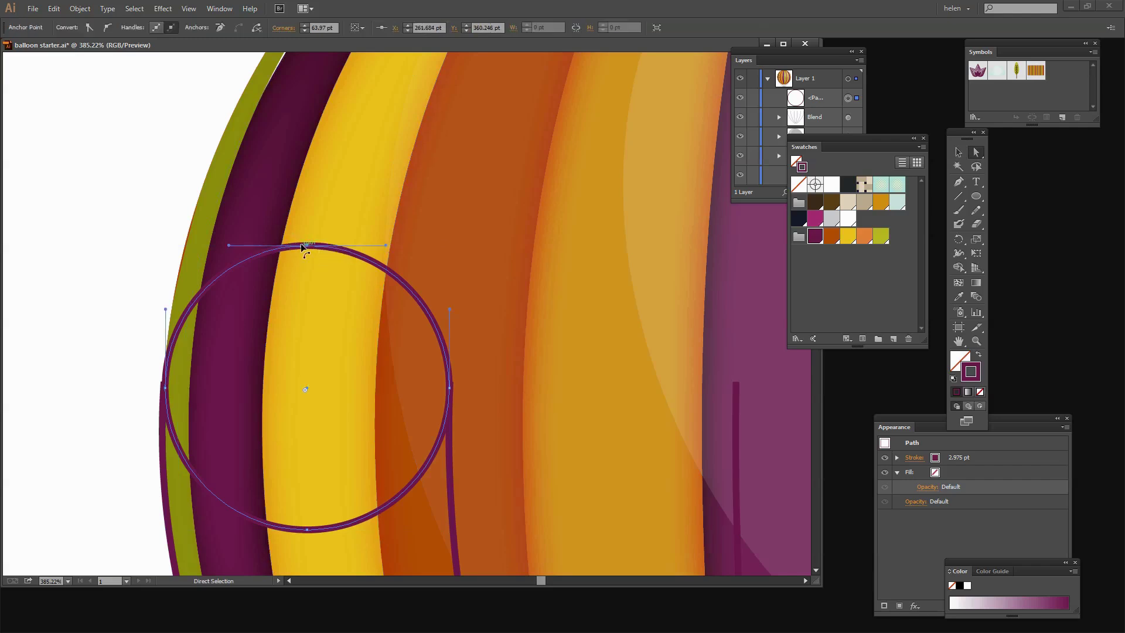
pyautogui.press('Delete')
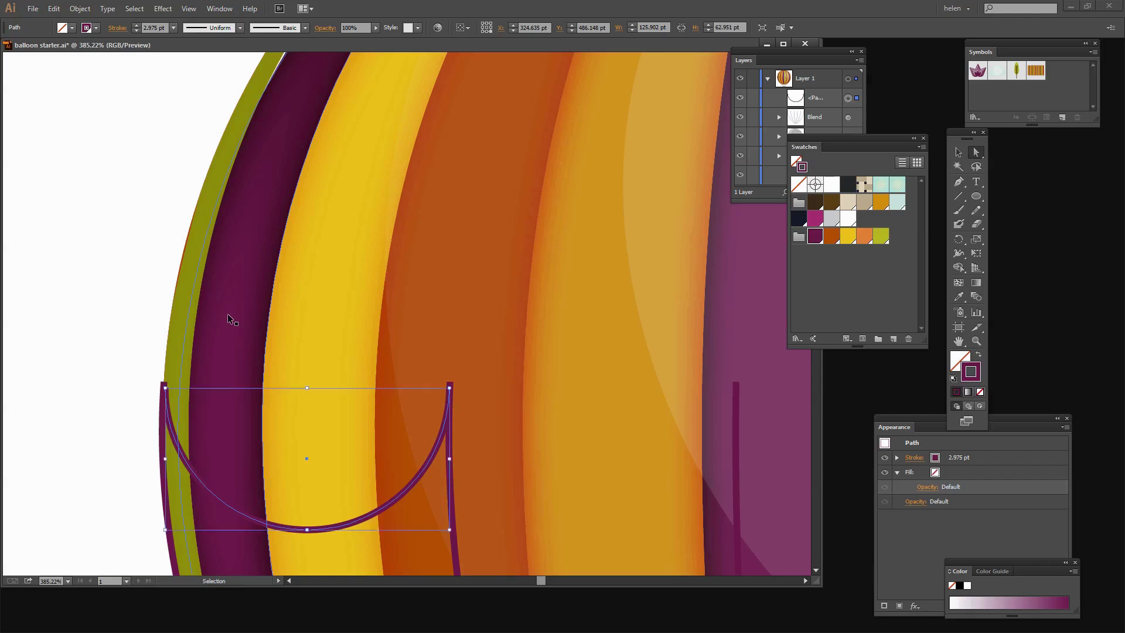
pyautogui.hotkey('ctrl', '0')
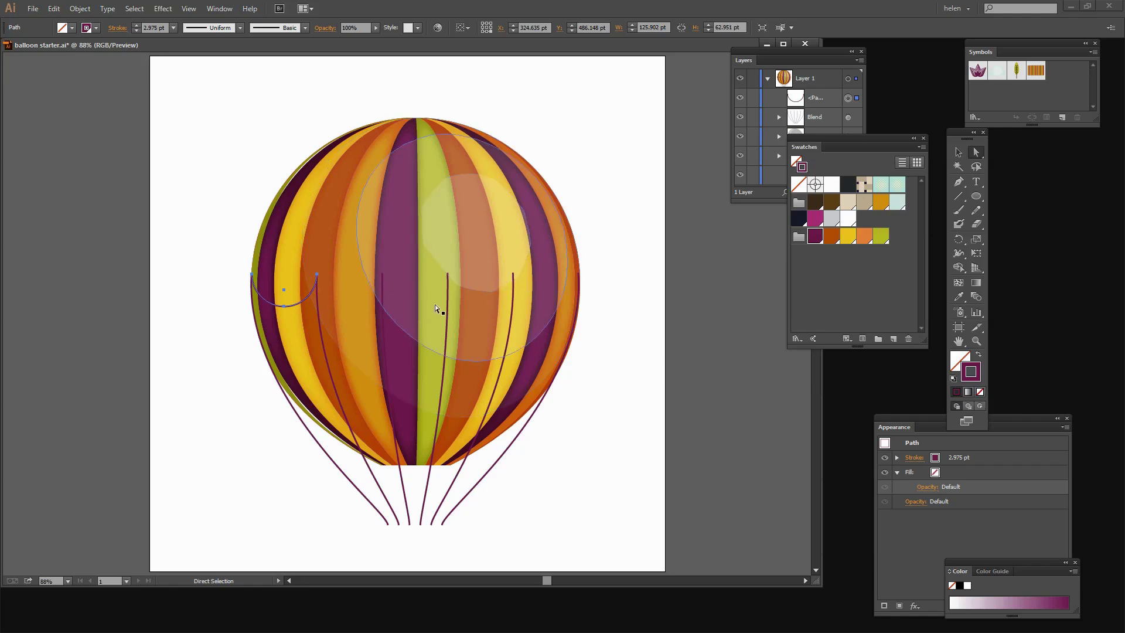
# - Start a Transform effect on the arc with the preview on and 4 copies
pyautogui.click(163, 8)
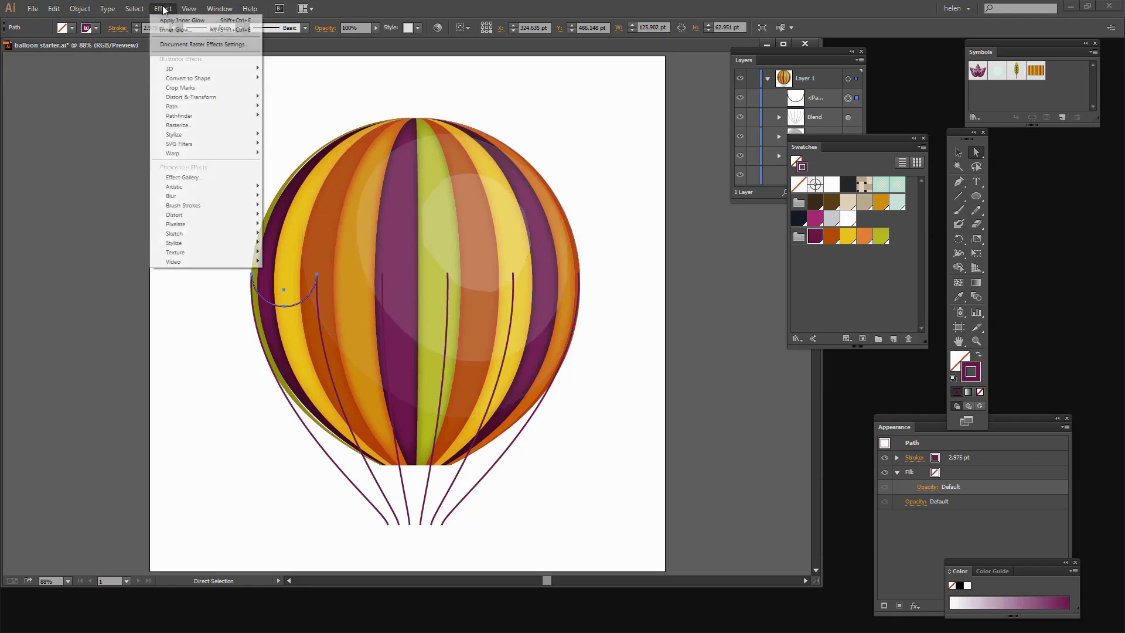
pyautogui.moveTo(176, 96)
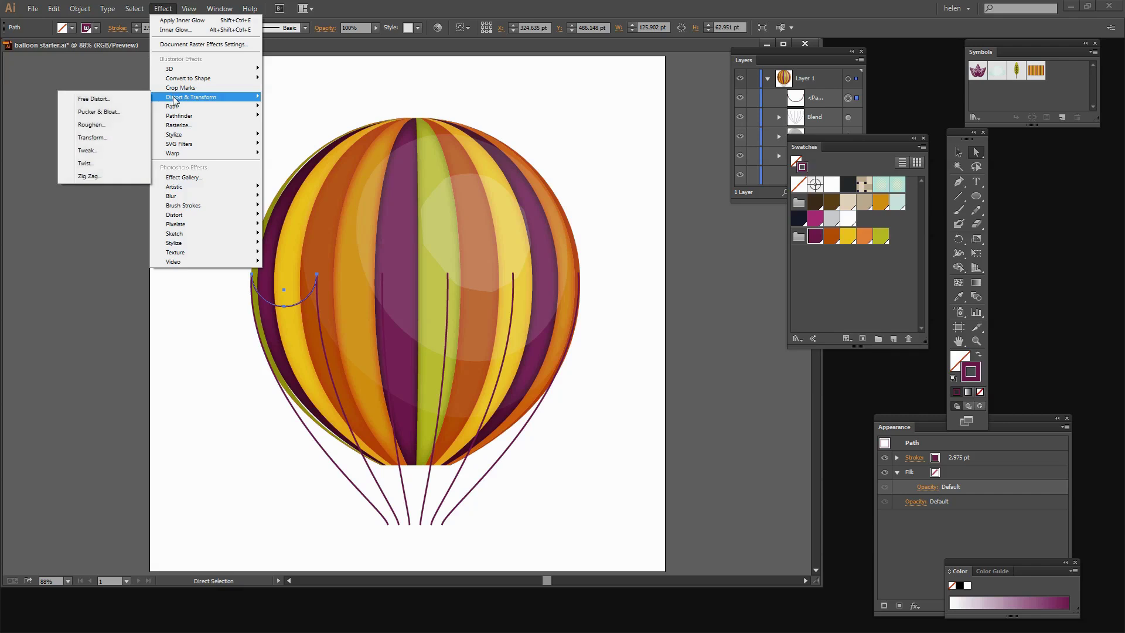
pyautogui.click(91, 138)
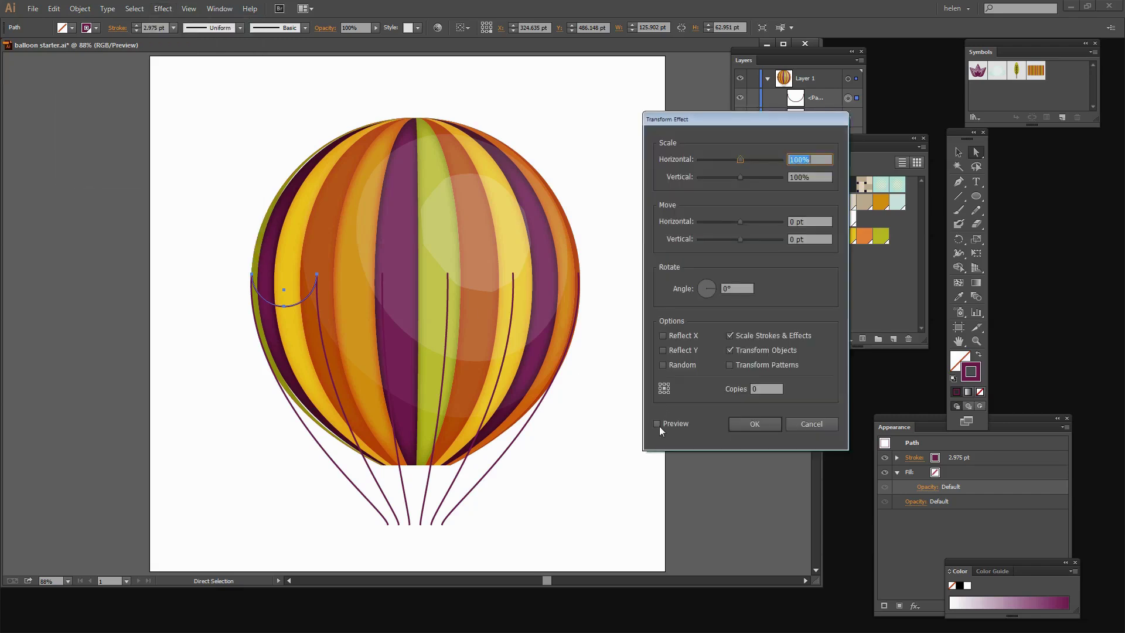
pyautogui.click(657, 423)
pyautogui.doubleClick(765, 390)
pyautogui.write('4')
# - Set the Transform effect's horizontal move to 127 pt so the arcs line up with the rope tops, and apply it
pyautogui.moveTo(741, 222); pyautogui.dragTo(745, 222)
pyautogui.press('Up')
pyautogui.press('Up')
pyautogui.press('Up')
pyautogui.press('Up')
pyautogui.press('Up')
pyautogui.press('Up')
pyautogui.press('Up')
pyautogui.press('Up')
pyautogui.press('Up')
pyautogui.press('Up')
pyautogui.press('Up')
pyautogui.press('Up')
pyautogui.press('Up')
pyautogui.press('Up')
pyautogui.press('Up')
pyautogui.press('Up')
pyautogui.press('Up')
pyautogui.press('Up')
pyautogui.press('Up')
pyautogui.press('Up')
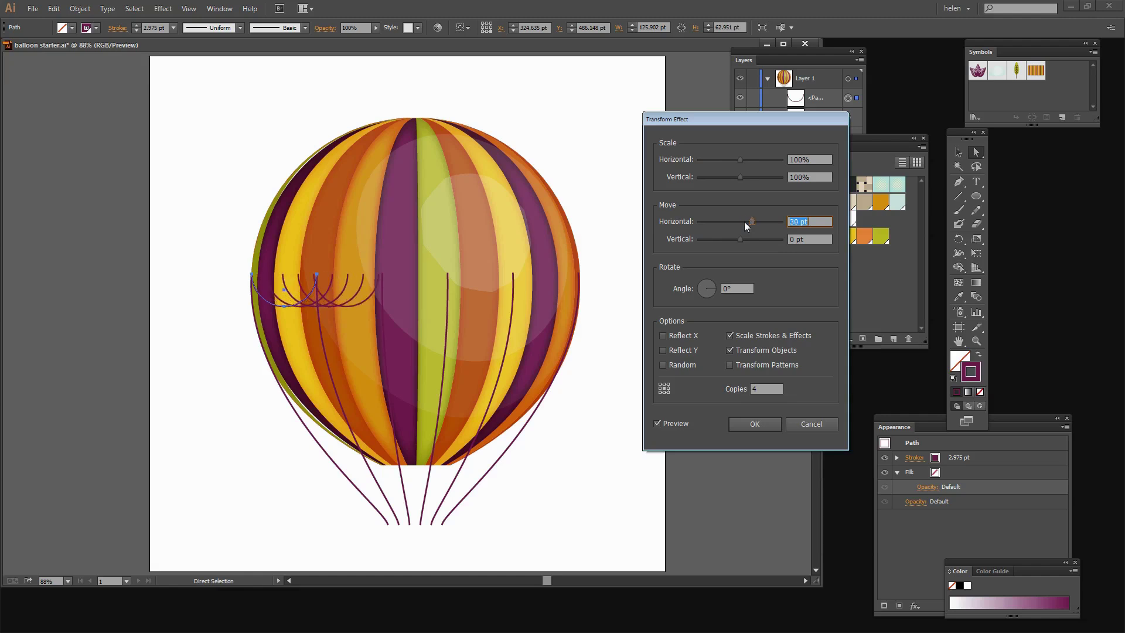
pyautogui.press('Up')
pyautogui.press('Up')
pyautogui.press('Up')
pyautogui.press('Up')
pyautogui.press('Up')
pyautogui.press('Up')
pyautogui.press('Up')
pyautogui.press('Up')
pyautogui.press('Up')
pyautogui.press('Up')
pyautogui.press('Up')
pyautogui.press('Up')
pyautogui.press('Up')
pyautogui.press('Up')
pyautogui.press('Up')
pyautogui.press('Up')
pyautogui.press('Up')
pyautogui.press('Up')
pyautogui.press('Up')
pyautogui.press('Up')
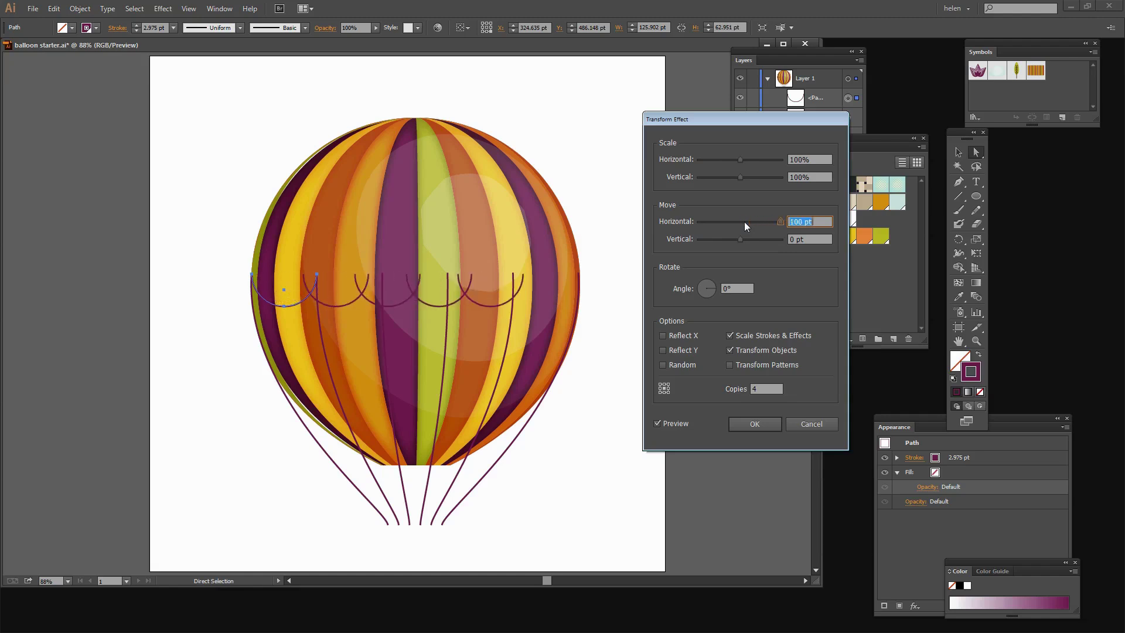
pyautogui.press('Up')
pyautogui.press('Up')
pyautogui.press('Up')
pyautogui.press('Up')
pyautogui.press('Up')
pyautogui.press('Up')
pyautogui.press('Up')
pyautogui.press('Up')
pyautogui.press('Up')
pyautogui.press('Up')
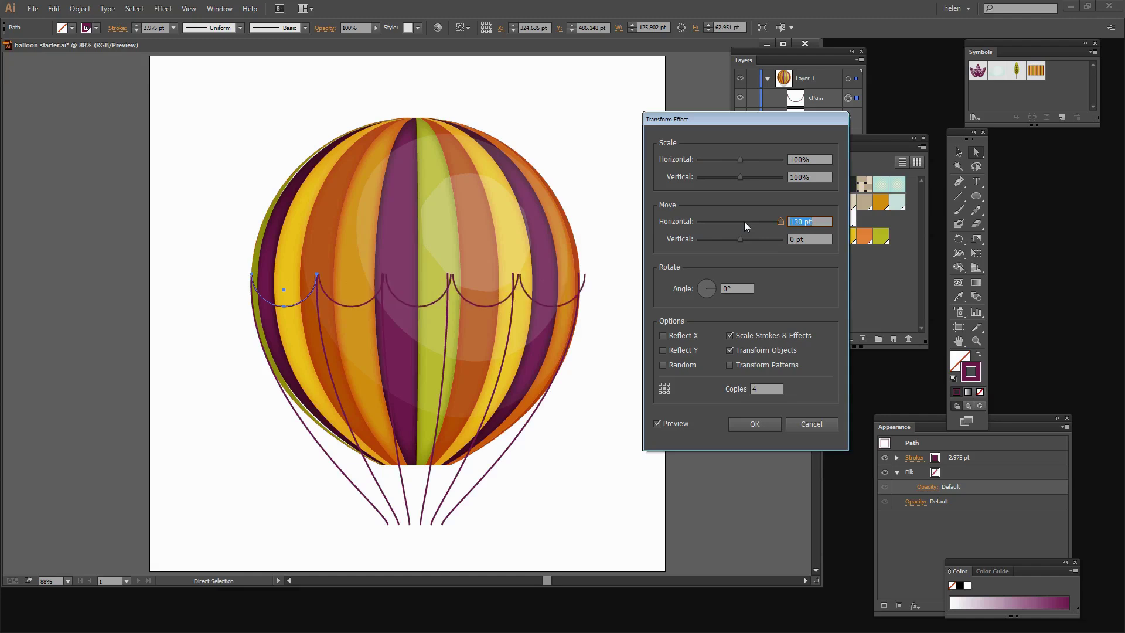
pyautogui.press('Down')
pyautogui.press('Down')
pyautogui.press('Down')
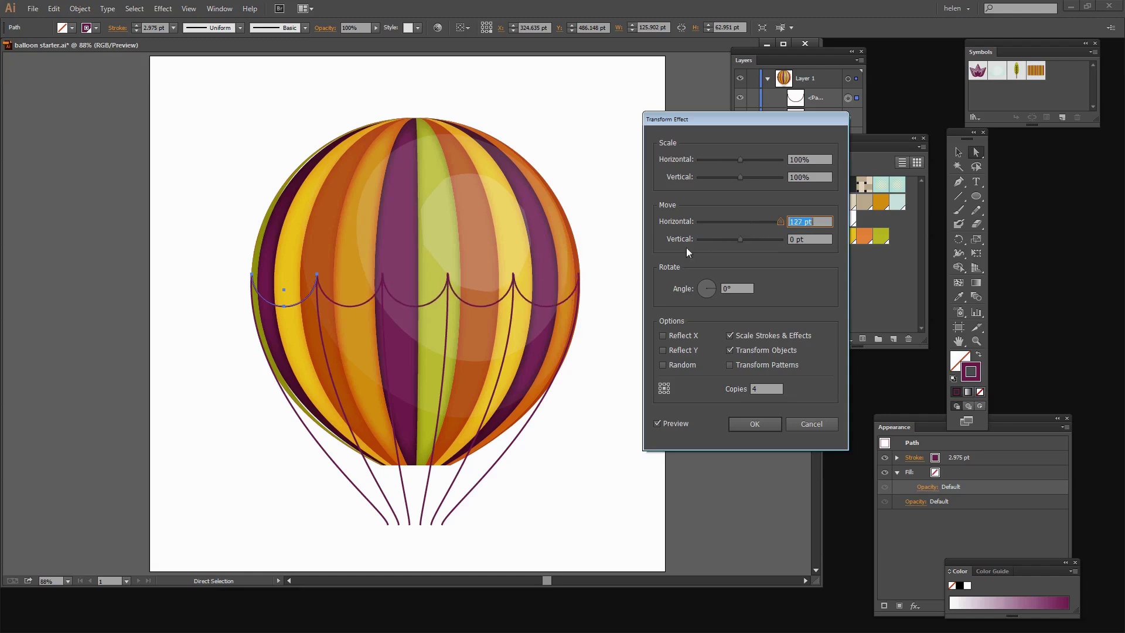
pyautogui.click(752, 423)
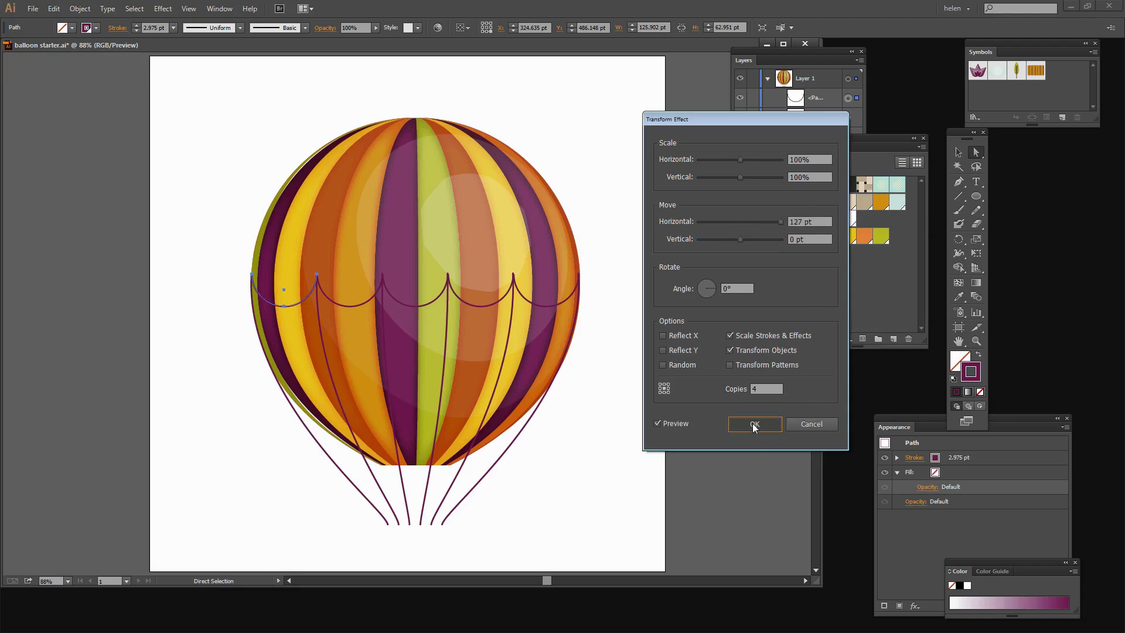
# - Expand the appearance of the repeated arcs into separate paths and deselect them
pyautogui.click(71, 9)
pyautogui.click(108, 151)
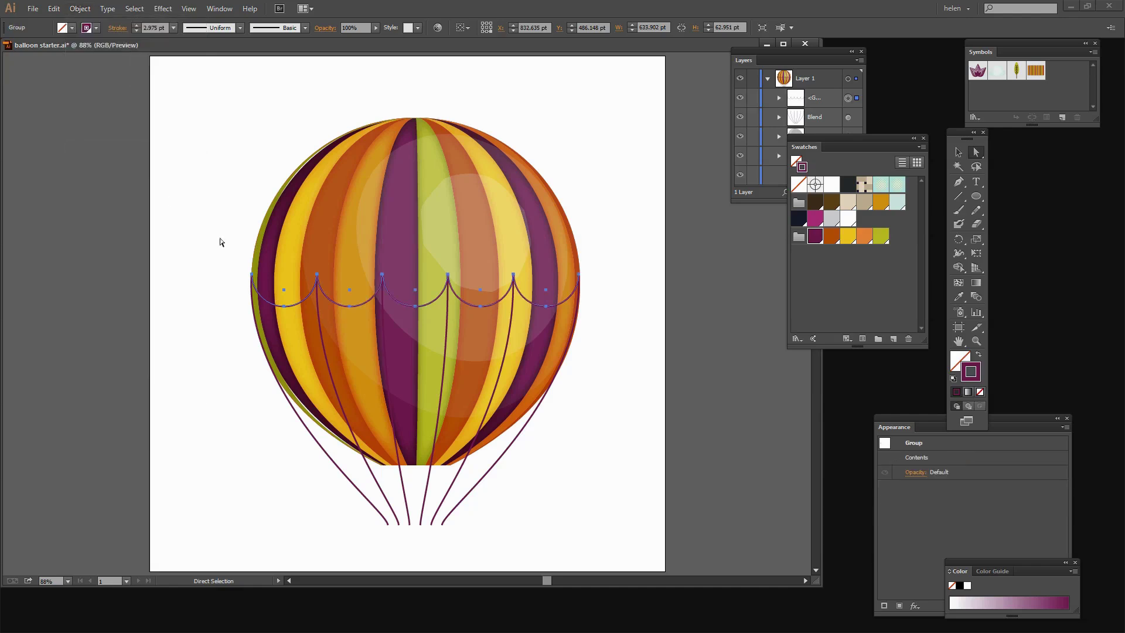
pyautogui.click(580, 451)
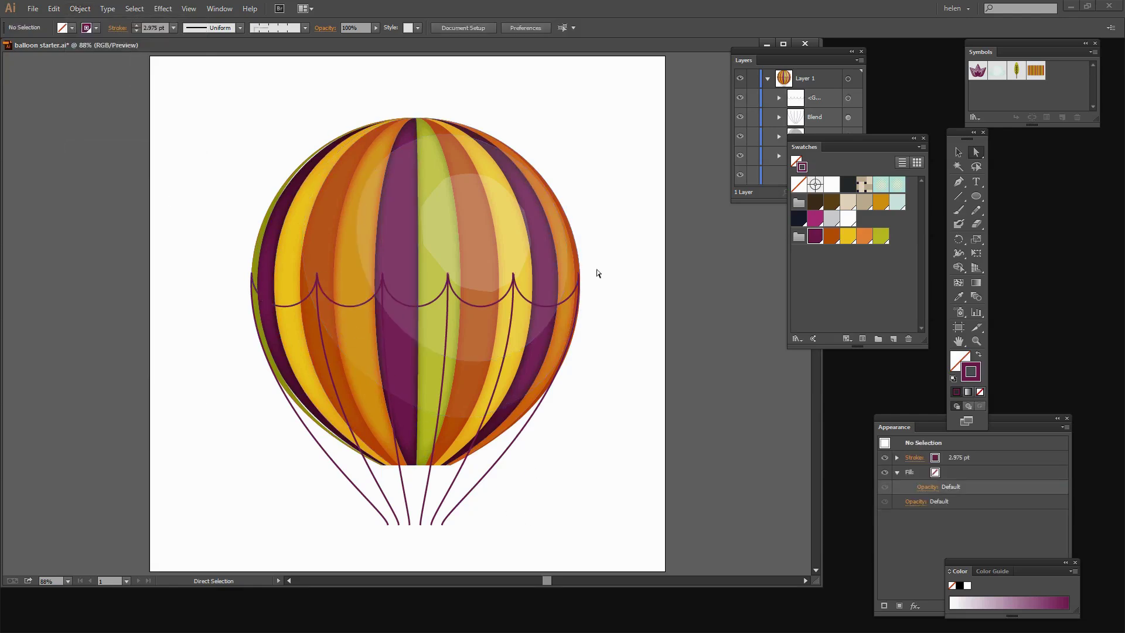
# - Draw a small unfilled purple circle about 23 pt across in the blank area above the balloon
pyautogui.click(977, 197)
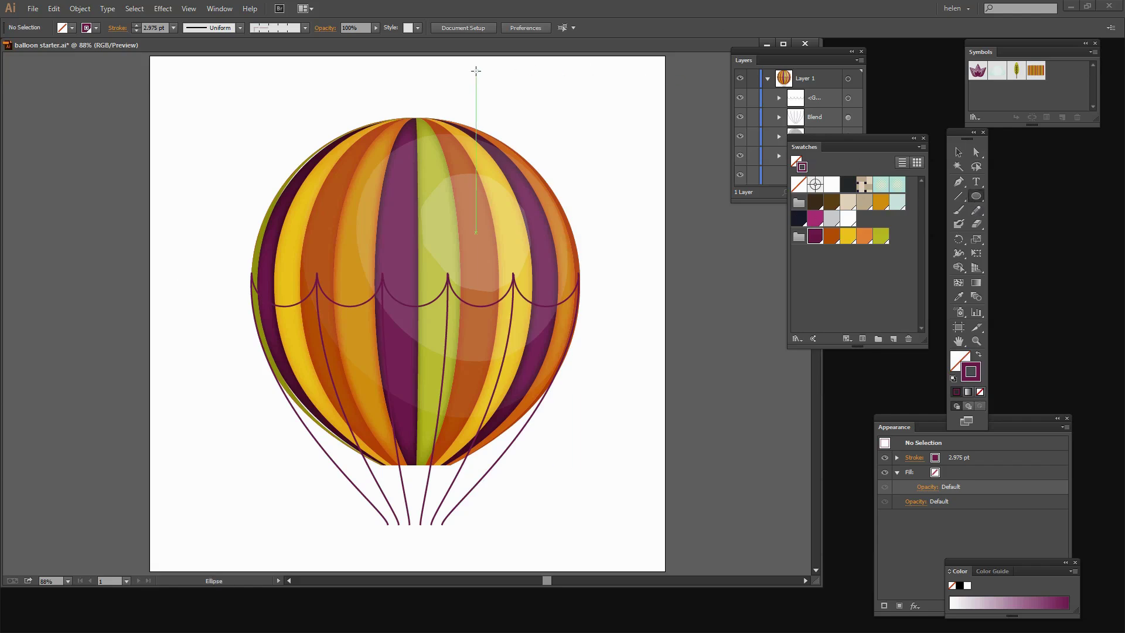
pyautogui.moveTo(476, 71); pyautogui.dragTo(487, 83)
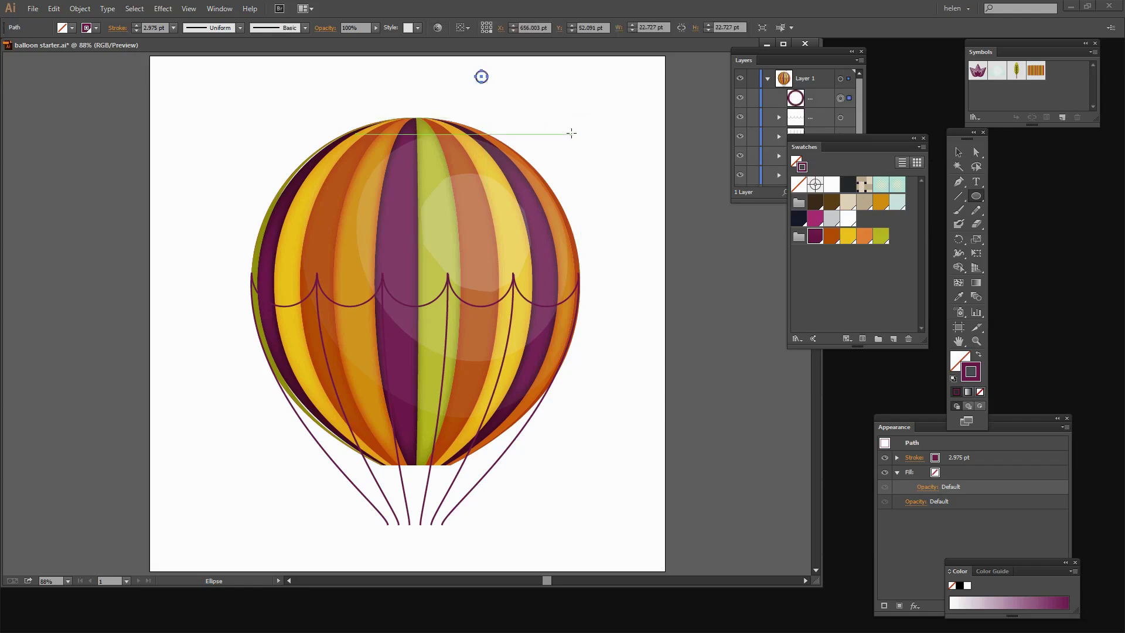
pyautogui.press('z')
pyautogui.moveTo(638, 130); pyautogui.dragTo(454, 68)
# - Delete the small circle's uppermost anchor point to leave only its lower half
pyautogui.click(976, 153)
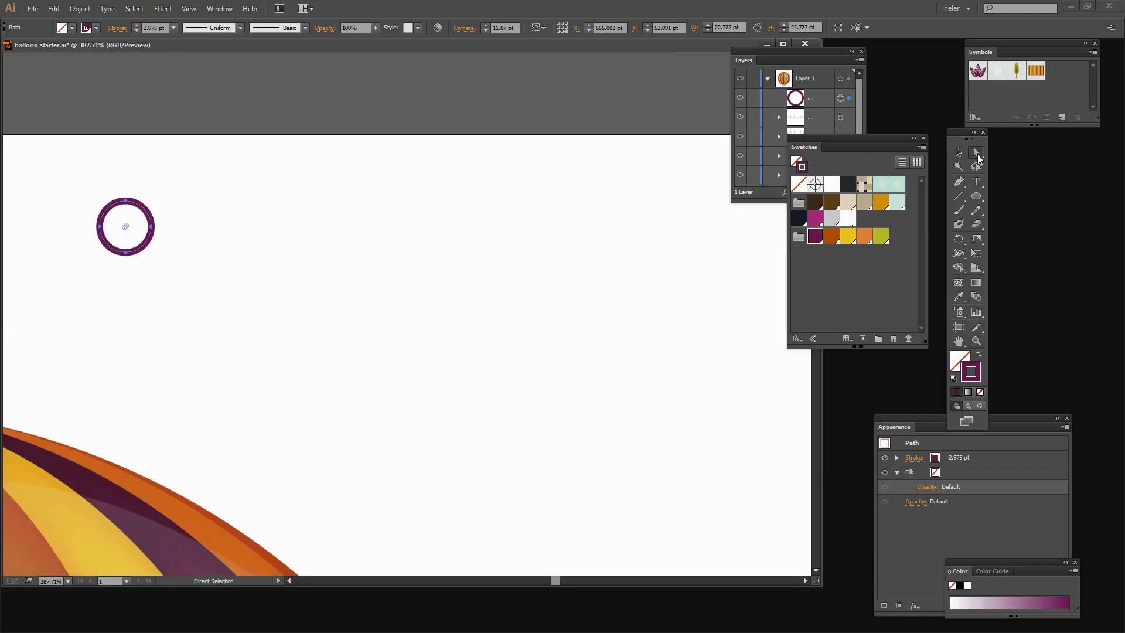
pyautogui.click(124, 201)
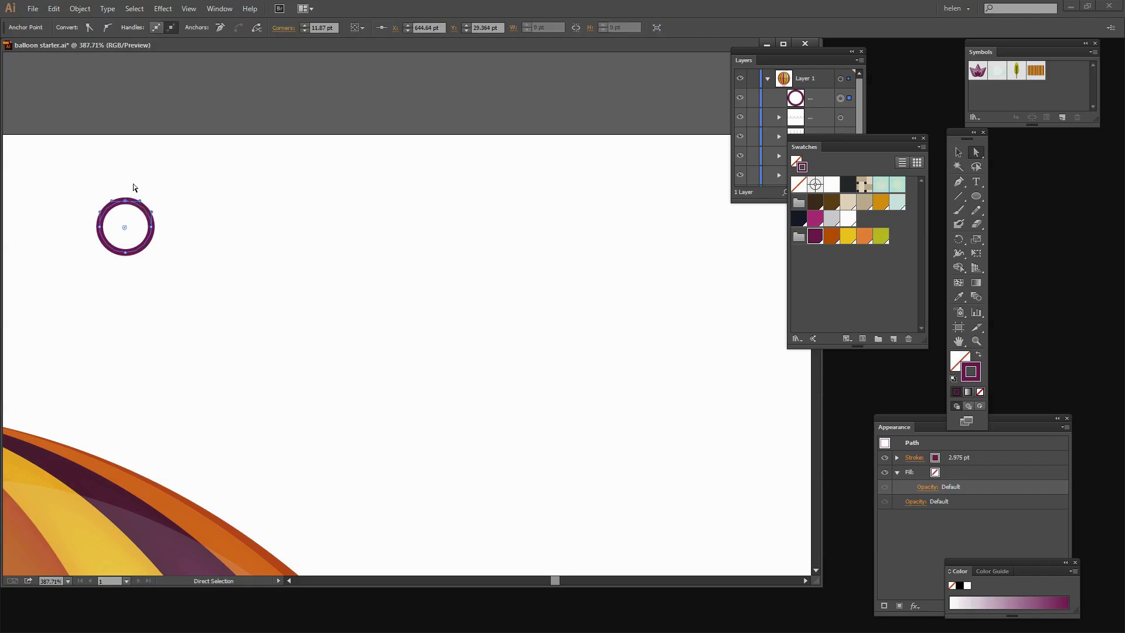
pyautogui.press('Delete')
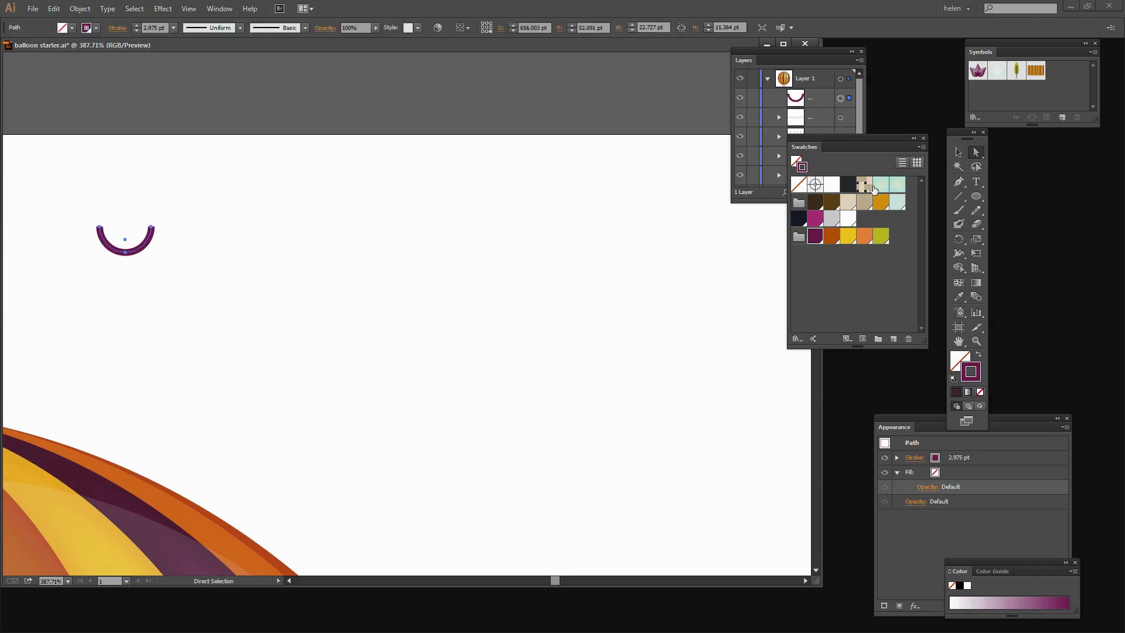
# - Close the half circle with a straight line across its open ends and shift the shape about 11 pt to the right
pyautogui.click(954, 180)
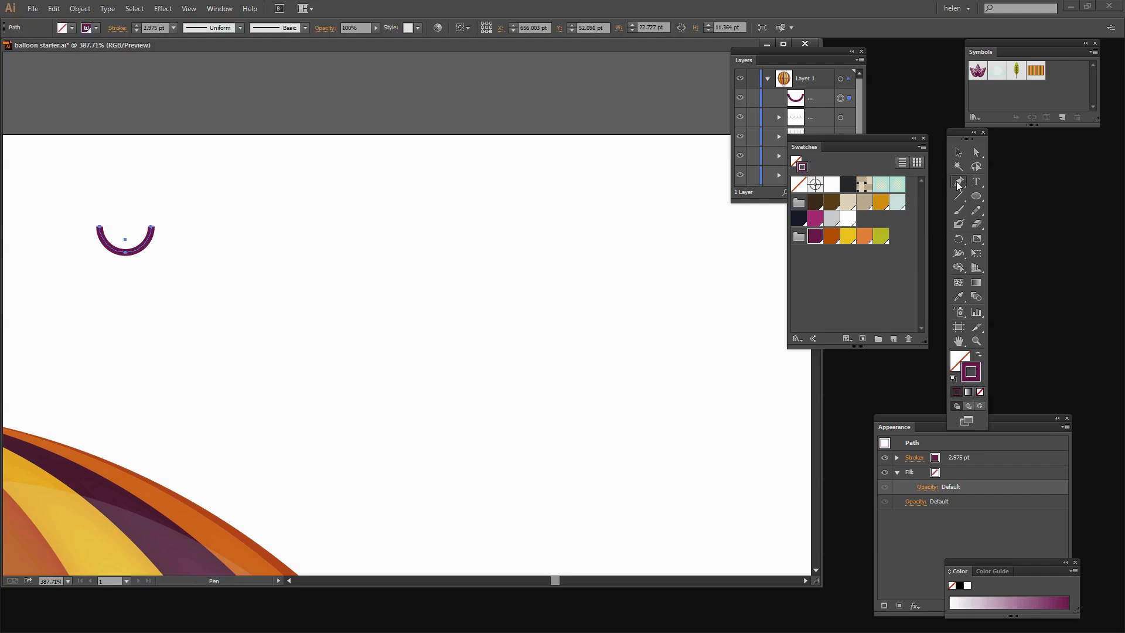
pyautogui.click(98, 228)
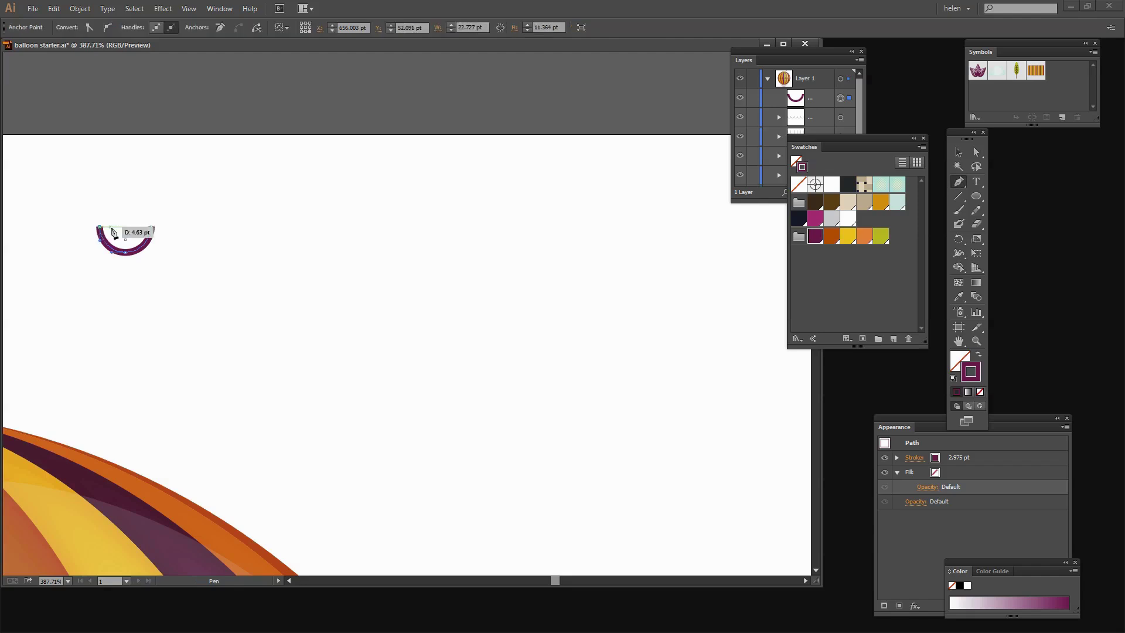
pyautogui.click(150, 229)
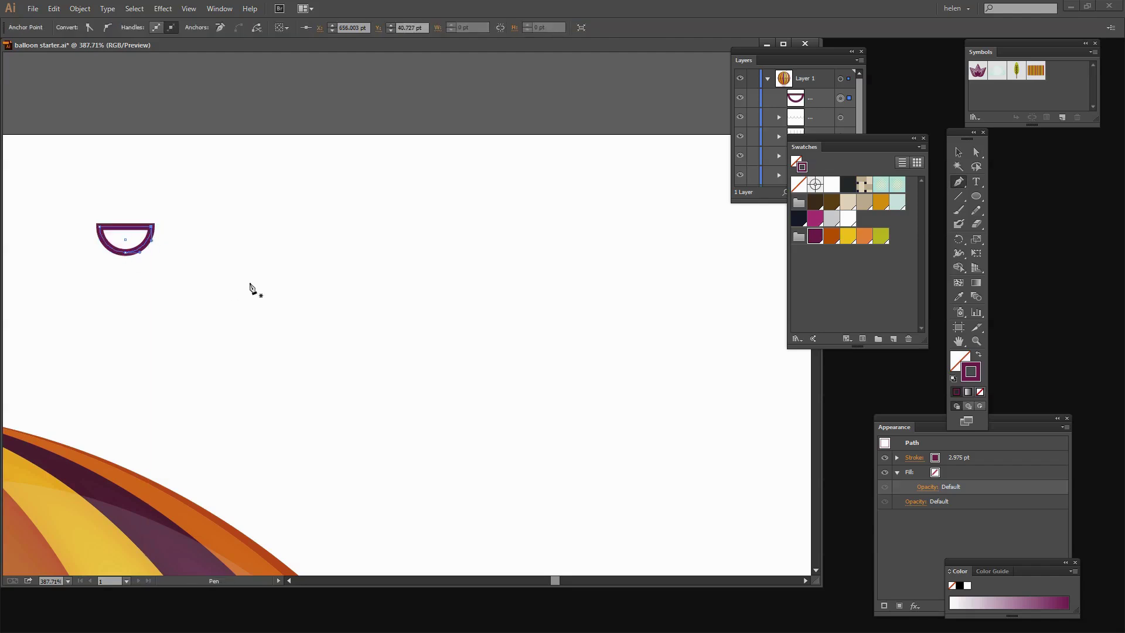
pyautogui.click(959, 152)
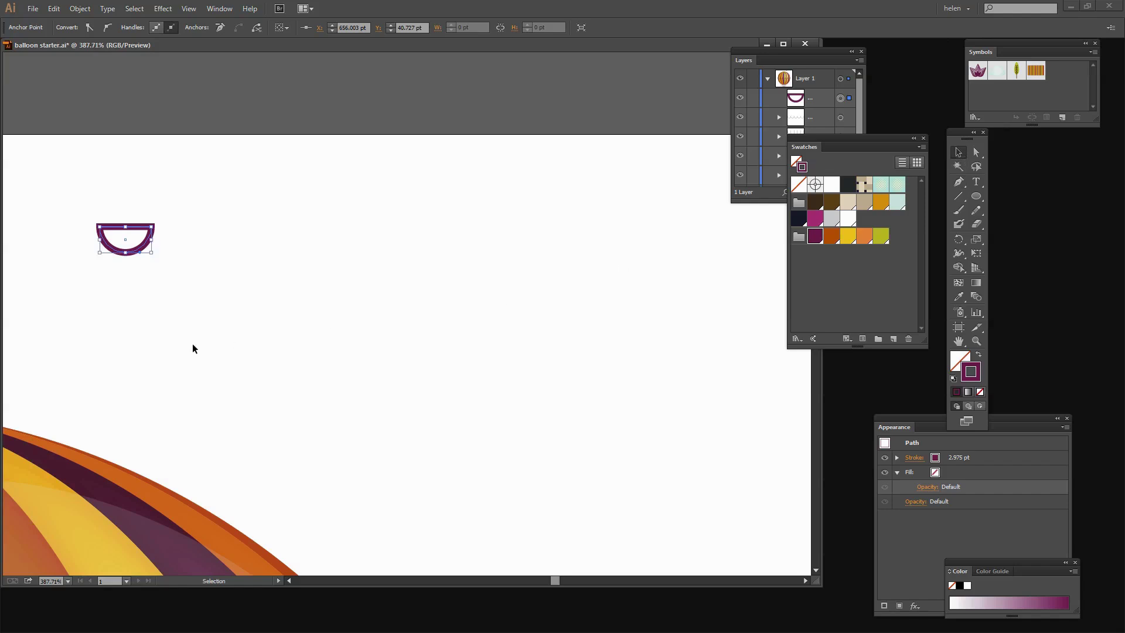
pyautogui.click(175, 316)
pyautogui.moveTo(128, 248); pyautogui.dragTo(154, 248)
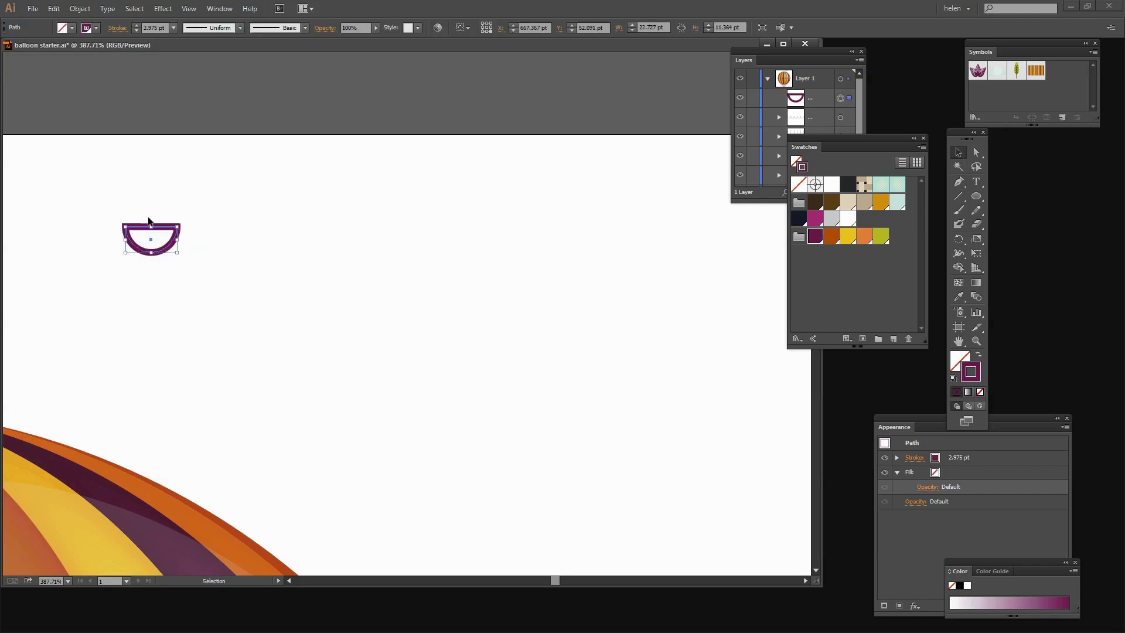
# - Start a Transform effect on the closed half circle with the preview on and 8 copies
pyautogui.click(163, 9)
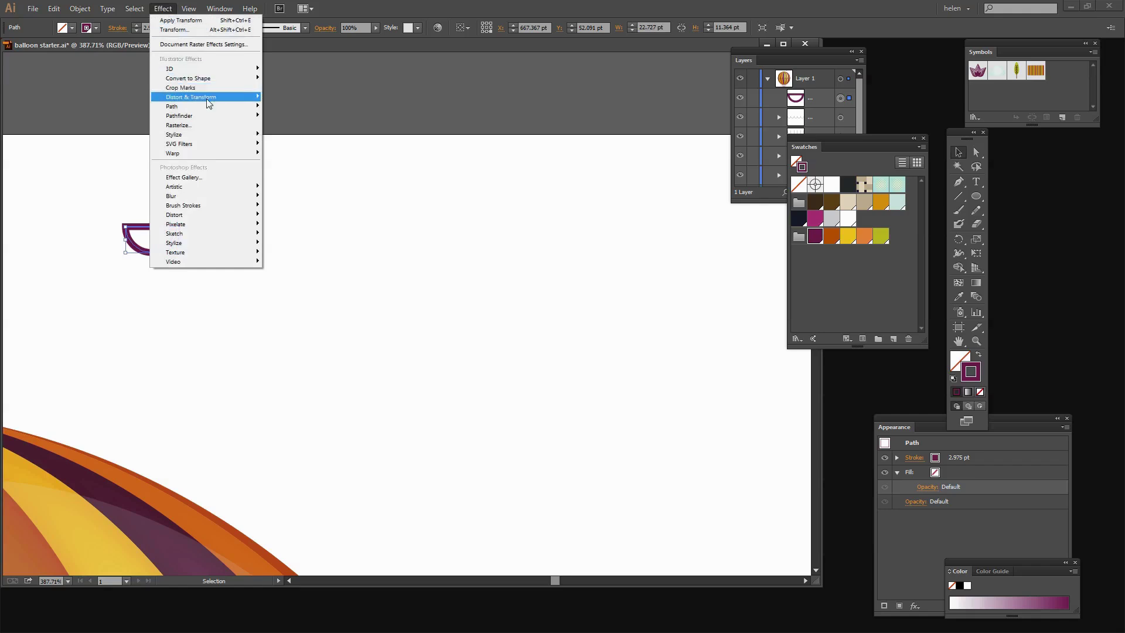
pyautogui.moveTo(209, 103)
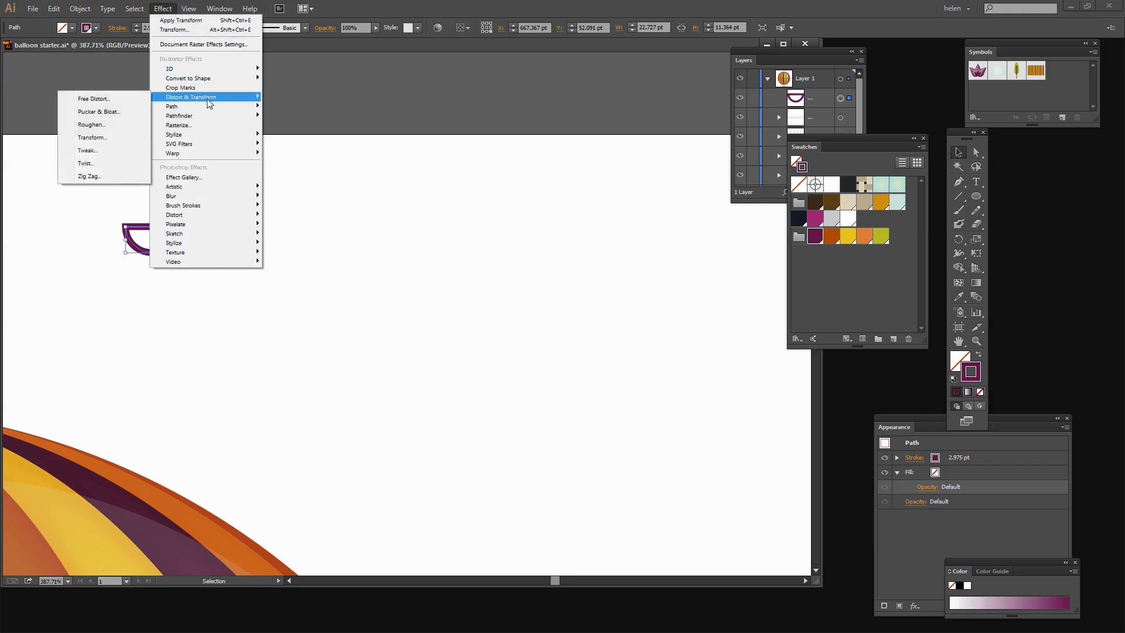
pyautogui.click(91, 138)
pyautogui.moveTo(684, 121); pyautogui.dragTo(528, 146)
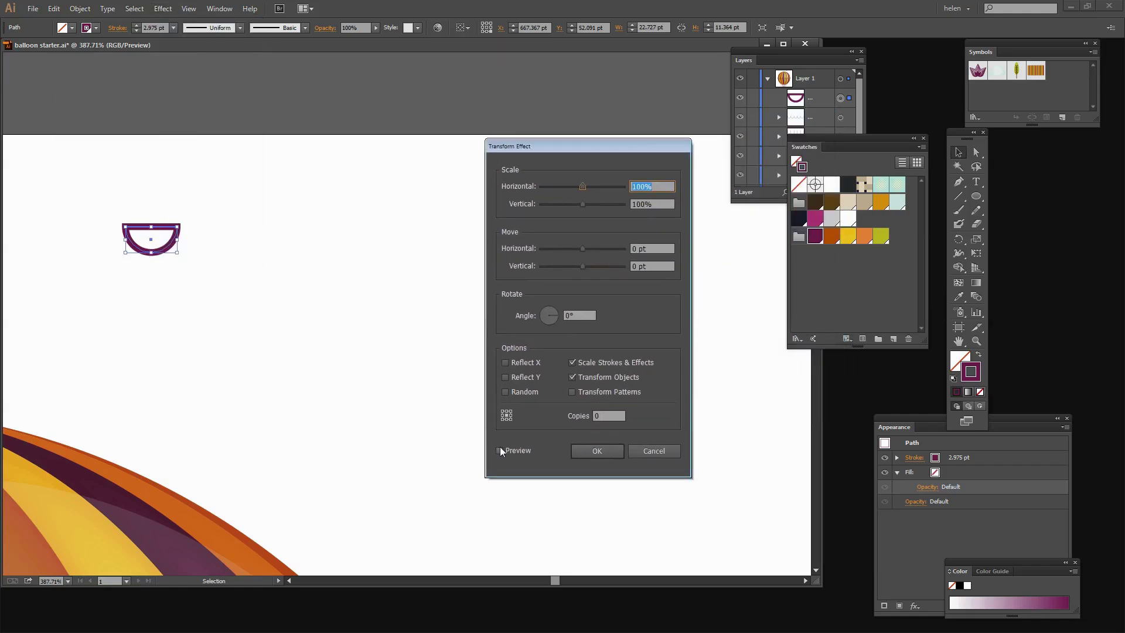
pyautogui.click(499, 450)
pyautogui.doubleClick(597, 415)
# - Set the Transform effect's horizontal move to 16 pt so the half circles overlap in a row, and apply it
pyautogui.click(634, 249)
pyautogui.press('Up')
pyautogui.press('Up')
pyautogui.press('Up')
pyautogui.press('Up')
pyautogui.press('Up')
pyautogui.press('Up')
pyautogui.press('Up')
pyautogui.press('Up')
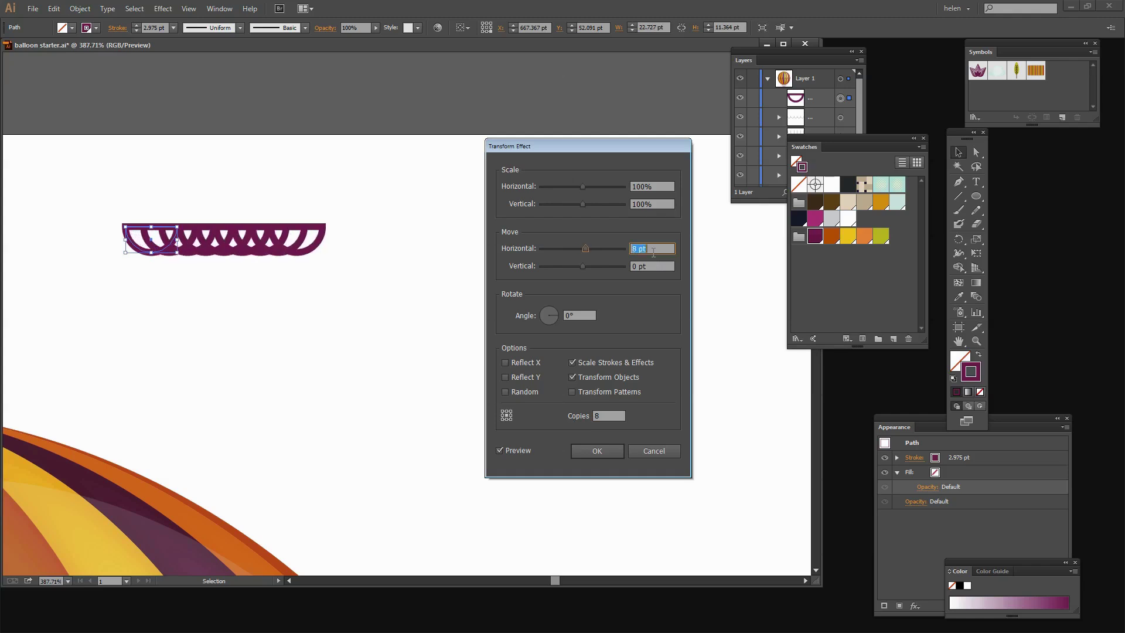
pyautogui.press('Up')
pyautogui.press('Up')
pyautogui.press('Up')
pyautogui.press('Up')
pyautogui.press('Up')
pyautogui.press('Up')
pyautogui.press('Up')
pyautogui.press('Up')
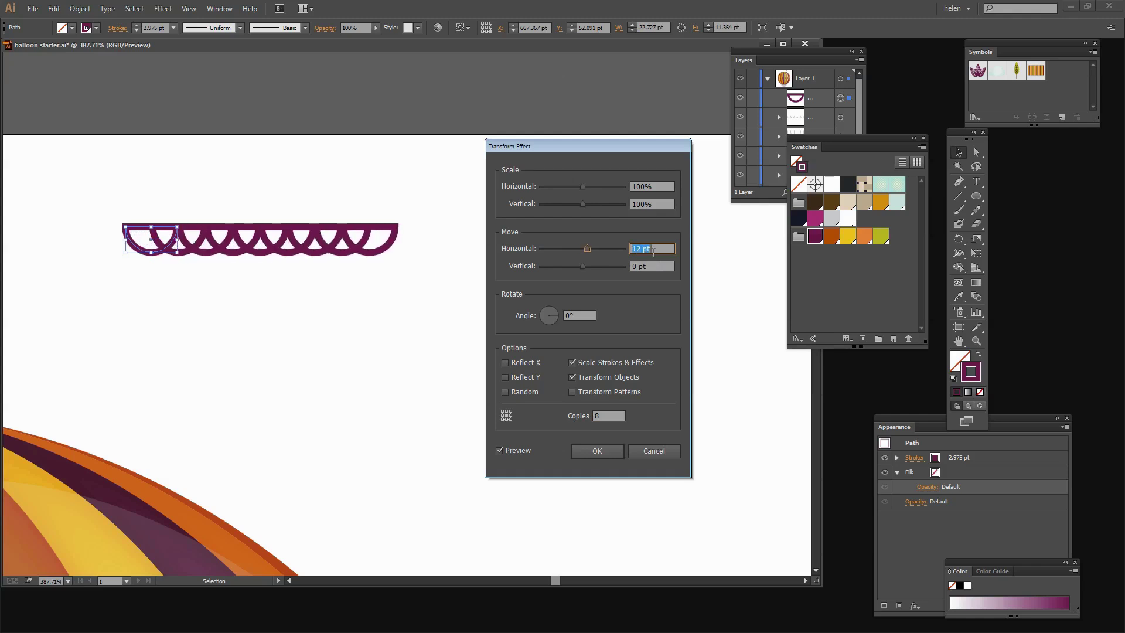
pyautogui.press('Up')
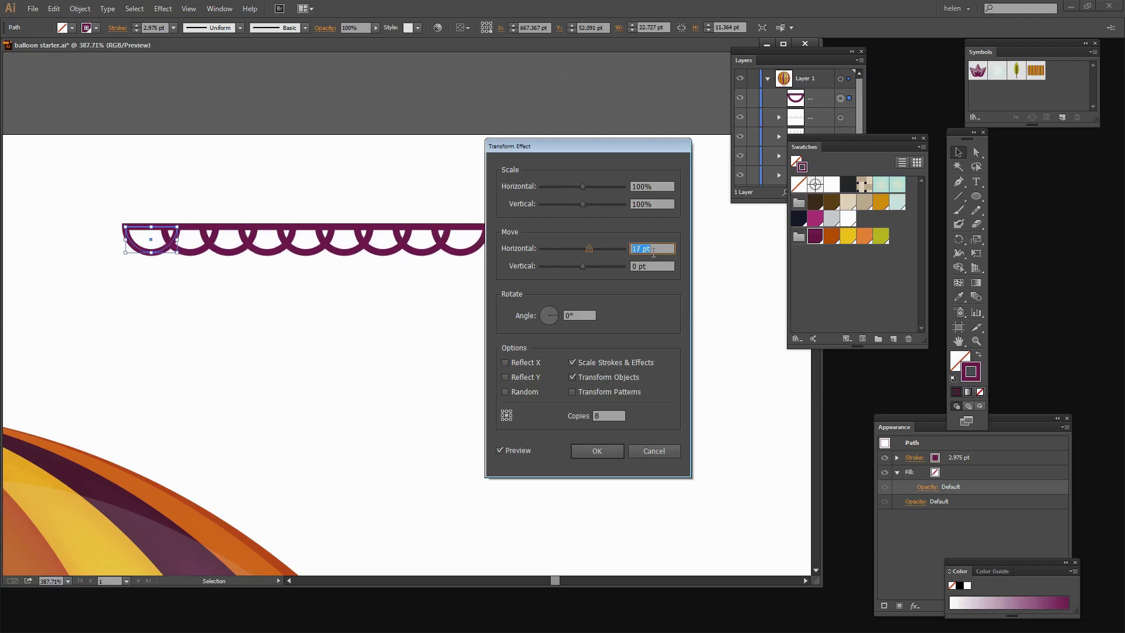
pyautogui.press('Down')
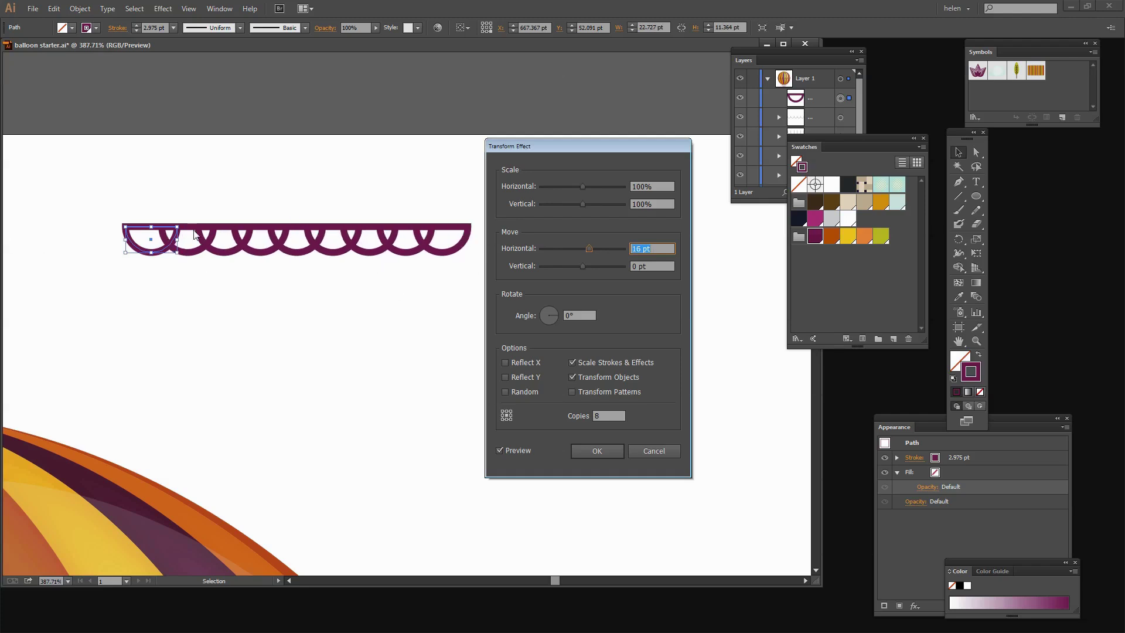
pyautogui.click(596, 451)
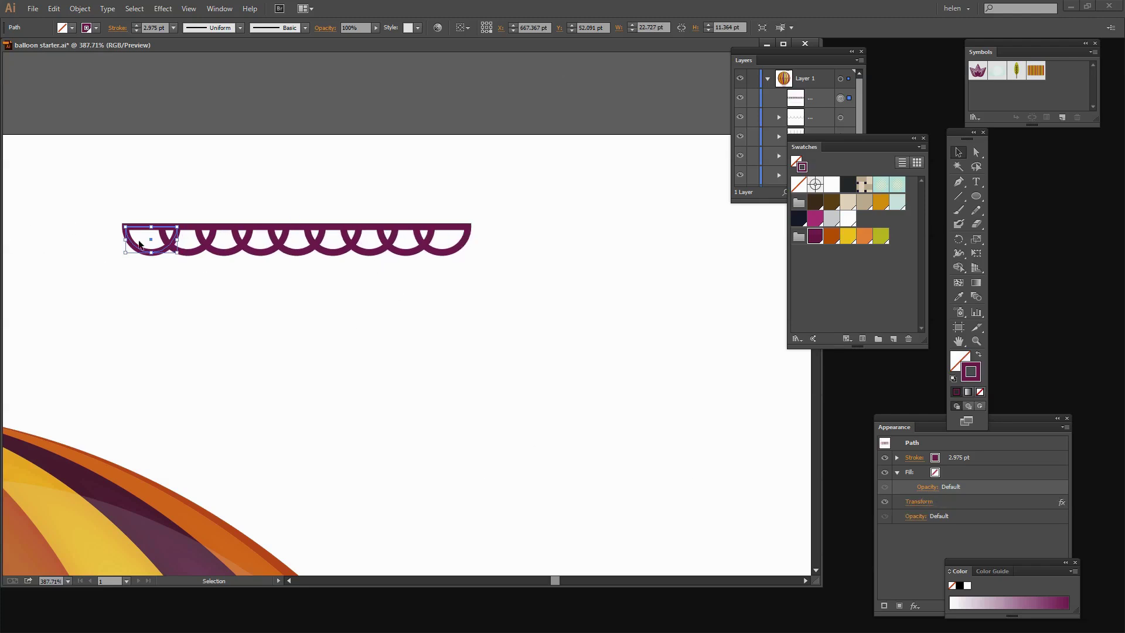
# - Expand the appearance of the repeated half circles into separate shapes and deselect them
pyautogui.click(79, 10)
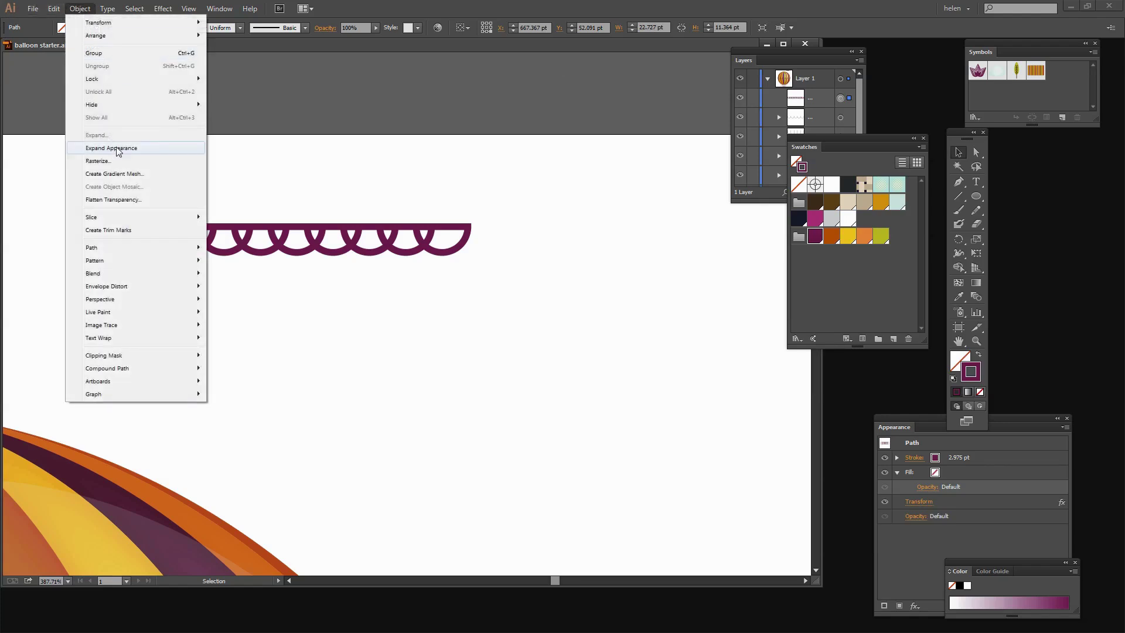
pyautogui.click(116, 147)
pyautogui.click(287, 308)
# - Create a new pattern brush from the whole strip of overlapping half circles, keeping the default brush options
pyautogui.moveTo(61, 185); pyautogui.dragTo(618, 299)
pyautogui.click(220, 9)
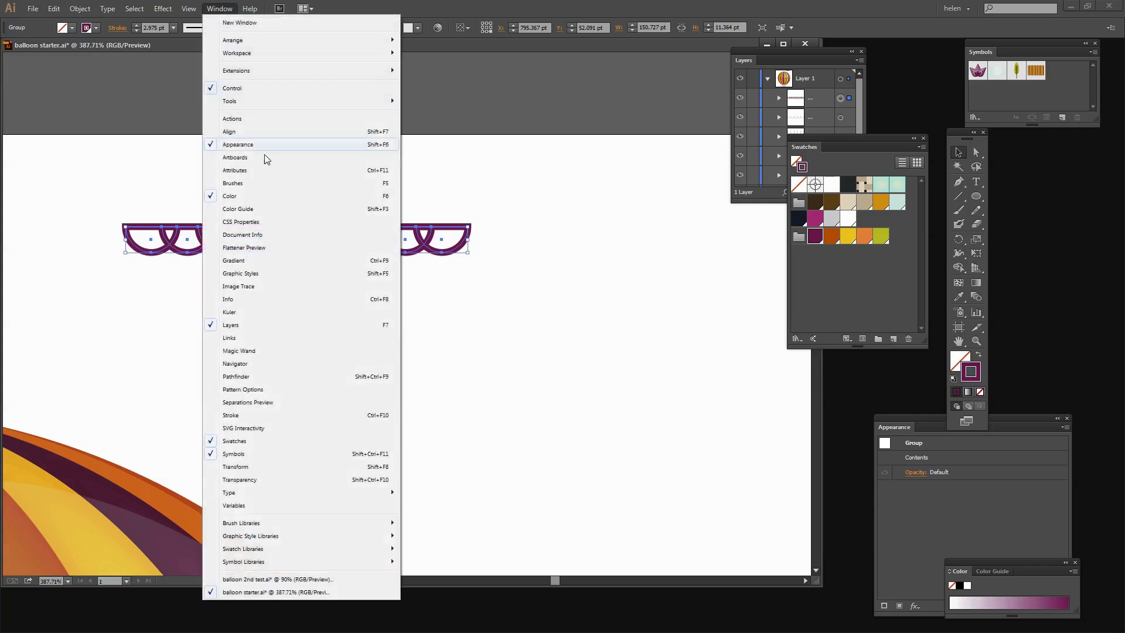
pyautogui.click(251, 182)
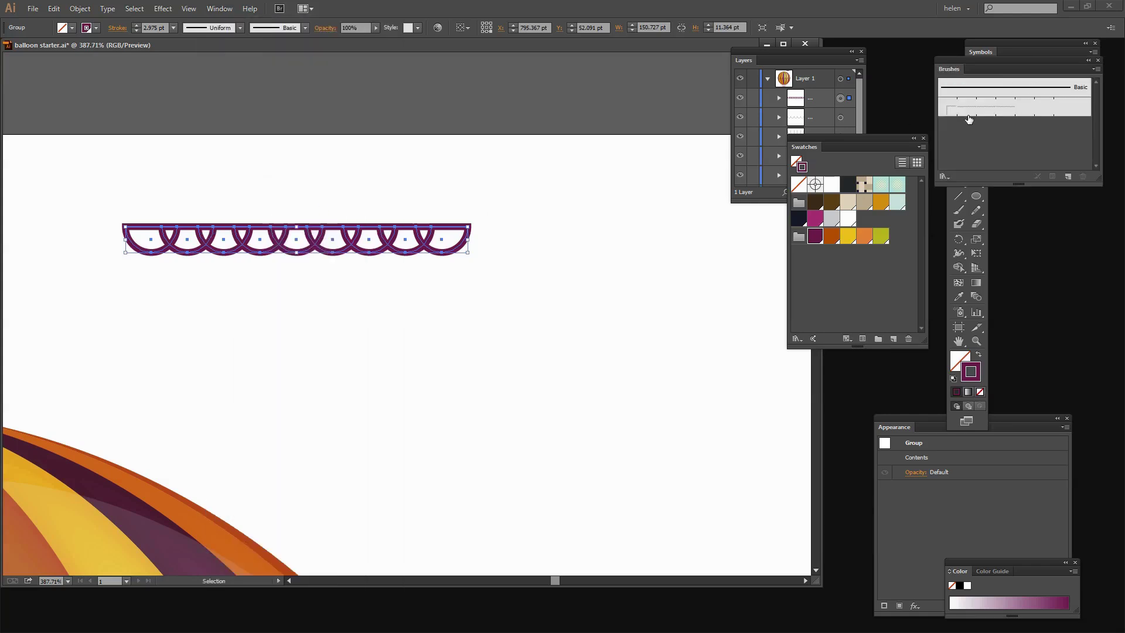
pyautogui.moveTo(381, 237)
pyautogui.mouseDown()
pyautogui.moveTo(1007, 106)
pyautogui.moveTo(993, 129)
pyautogui.moveTo(1009, 131)
pyautogui.mouseUp()
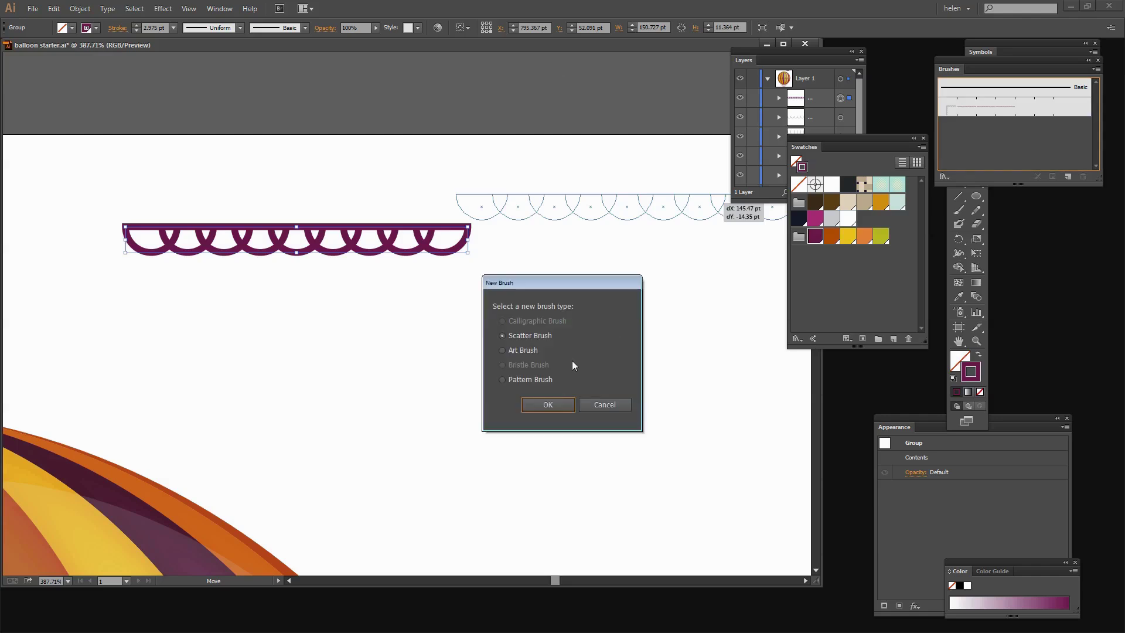
pyautogui.click(540, 404)
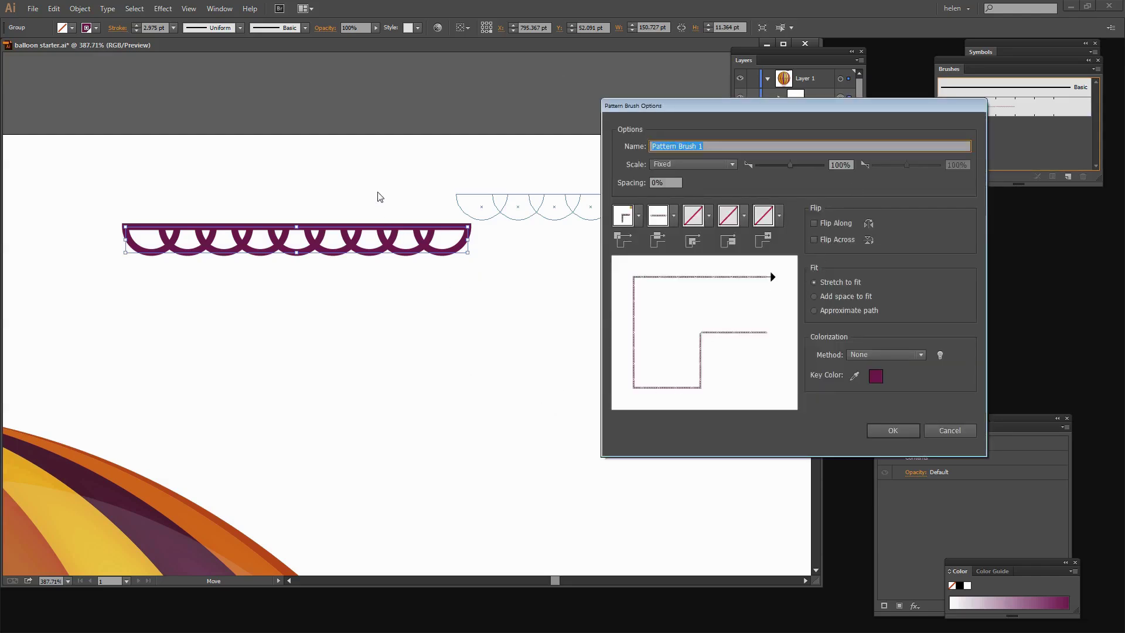
pyautogui.click(892, 432)
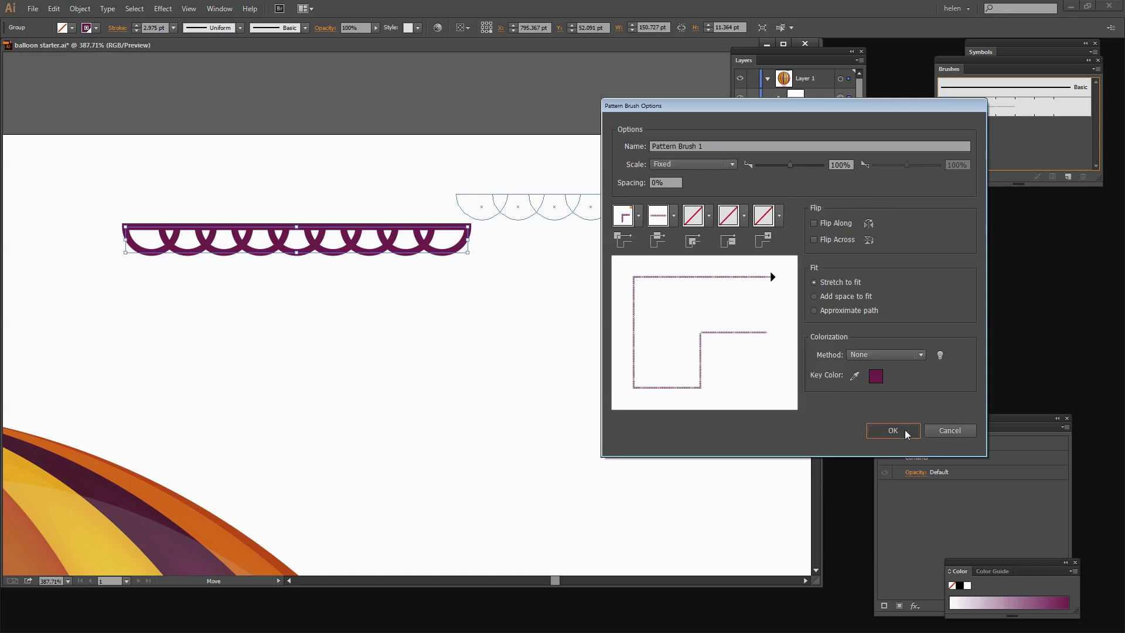
# - Delete the original strip of half circles from the artboard
pyautogui.click(469, 265)
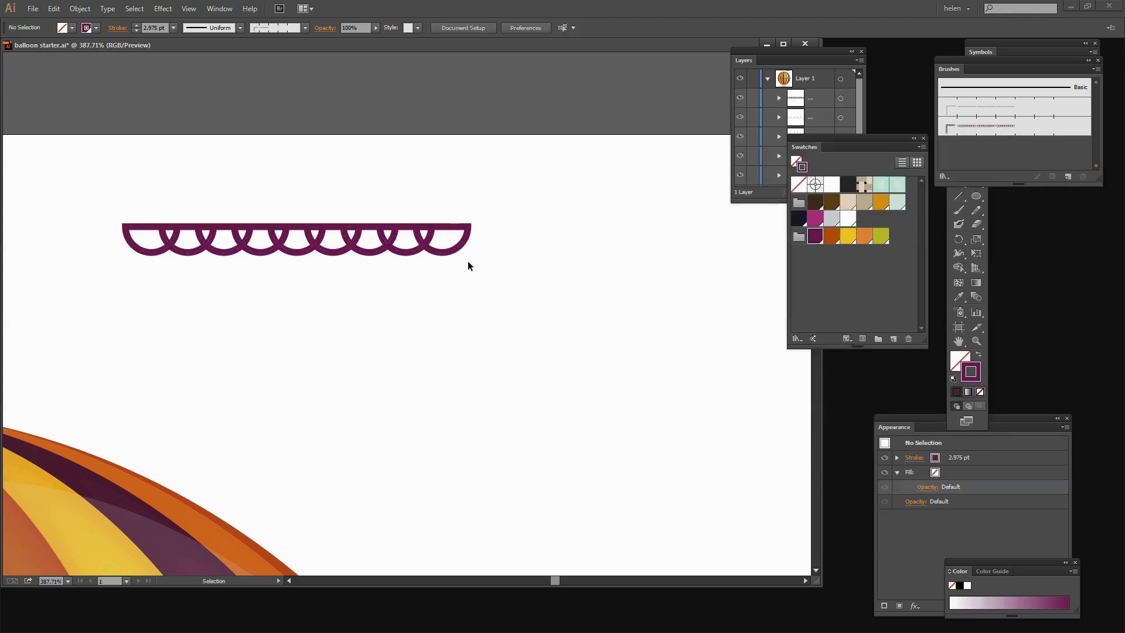
pyautogui.click(449, 248)
pyautogui.press('Delete')
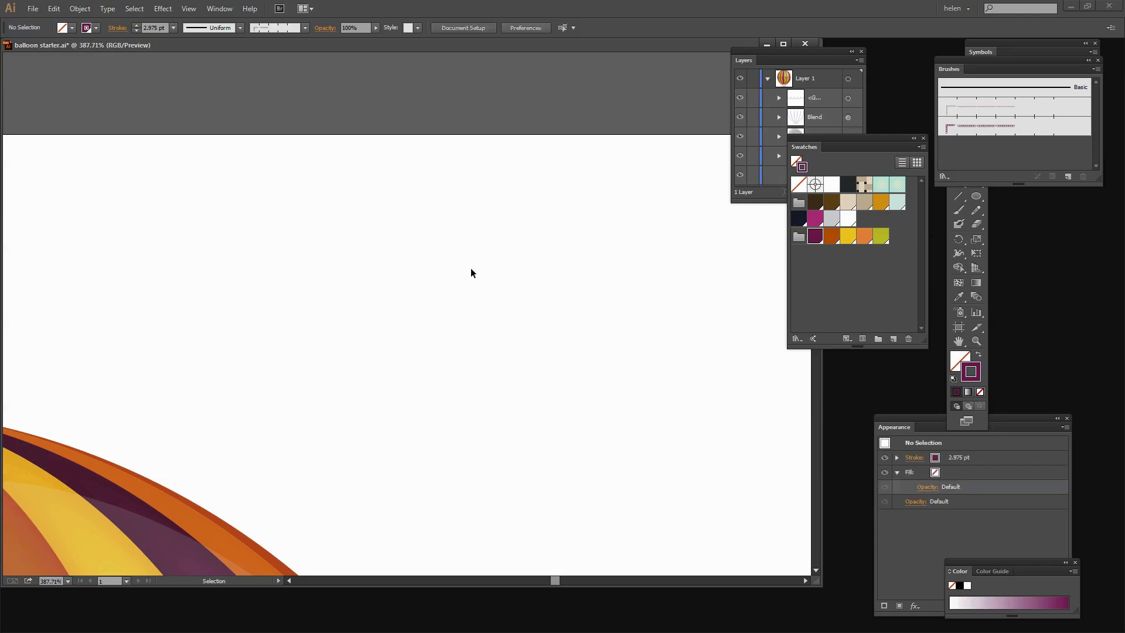
# - Fit the artboard in view, move the Swatches panel aside, and enlarge and reposition the Layers panel beside the balloon
pyautogui.hotkey('ctrl', '0')
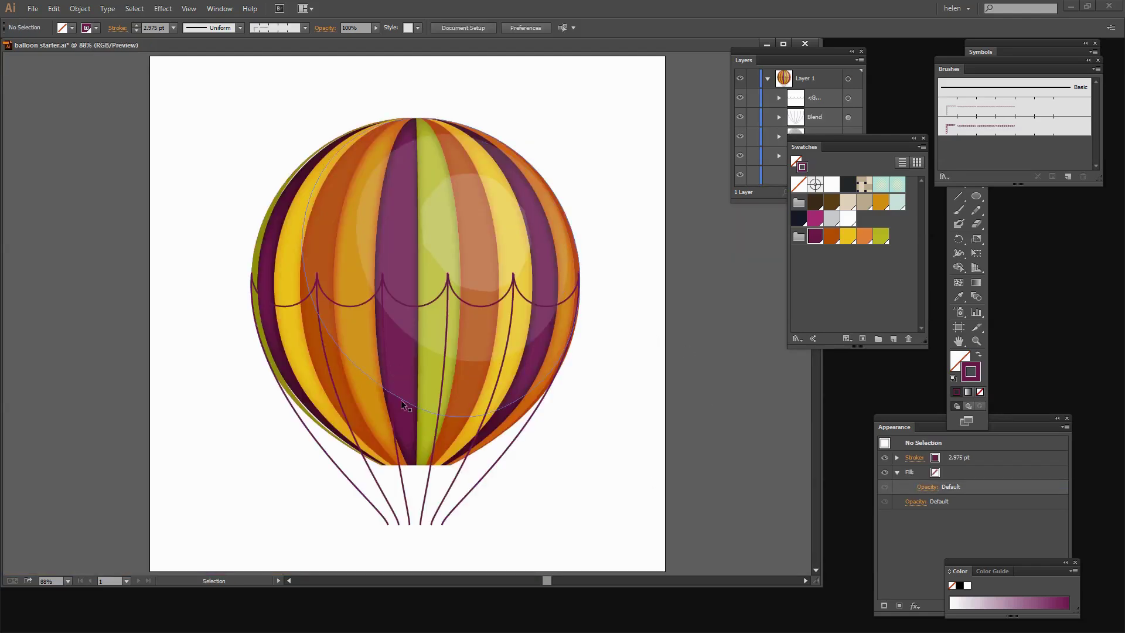
pyautogui.moveTo(827, 142); pyautogui.dragTo(961, 225)
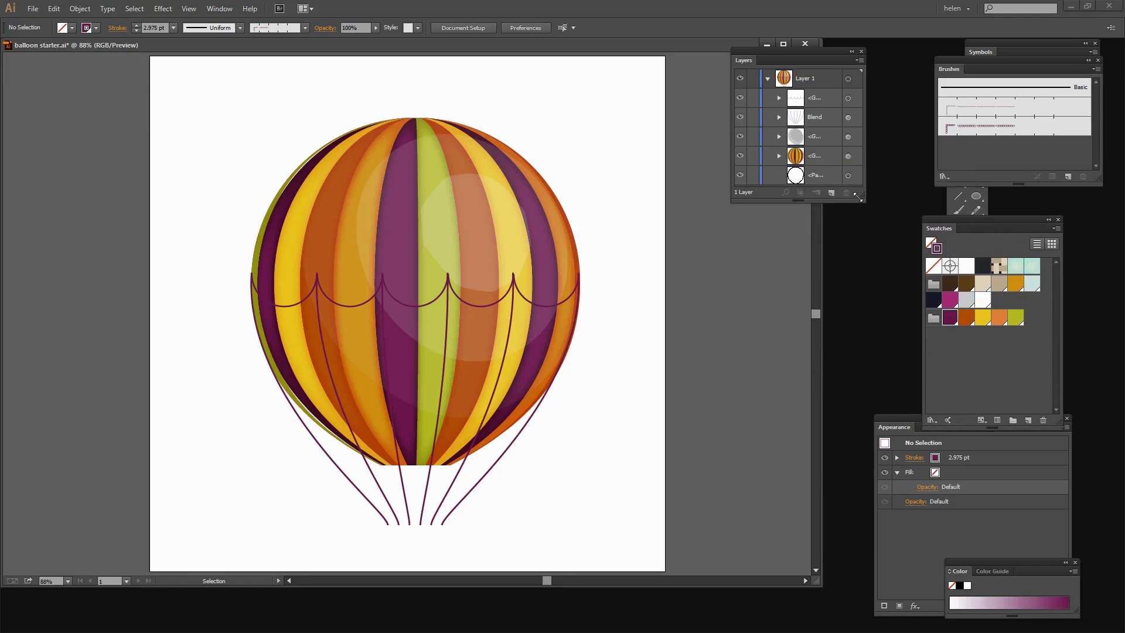
pyautogui.moveTo(857, 197); pyautogui.dragTo(866, 201)
pyautogui.moveTo(770, 60)
pyautogui.mouseDown()
pyautogui.moveTo(743, 52)
pyautogui.moveTo(685, 107)
pyautogui.mouseUp()
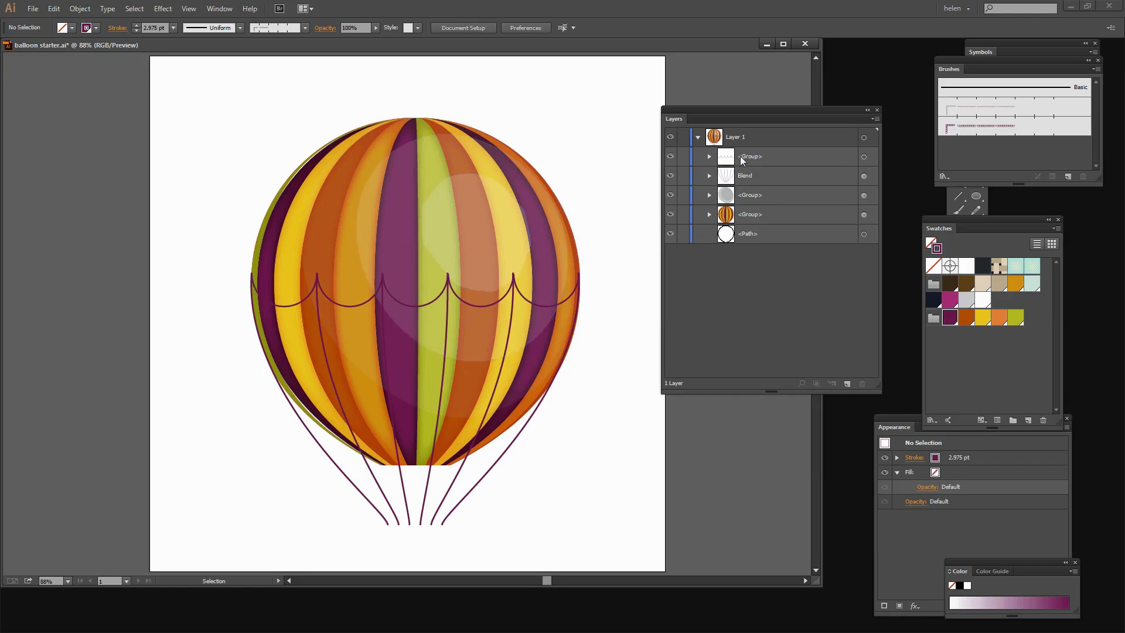
# - Select all five arcs inside the rope scallop group and apply the new half-circle pattern brush to them
pyautogui.click(709, 156)
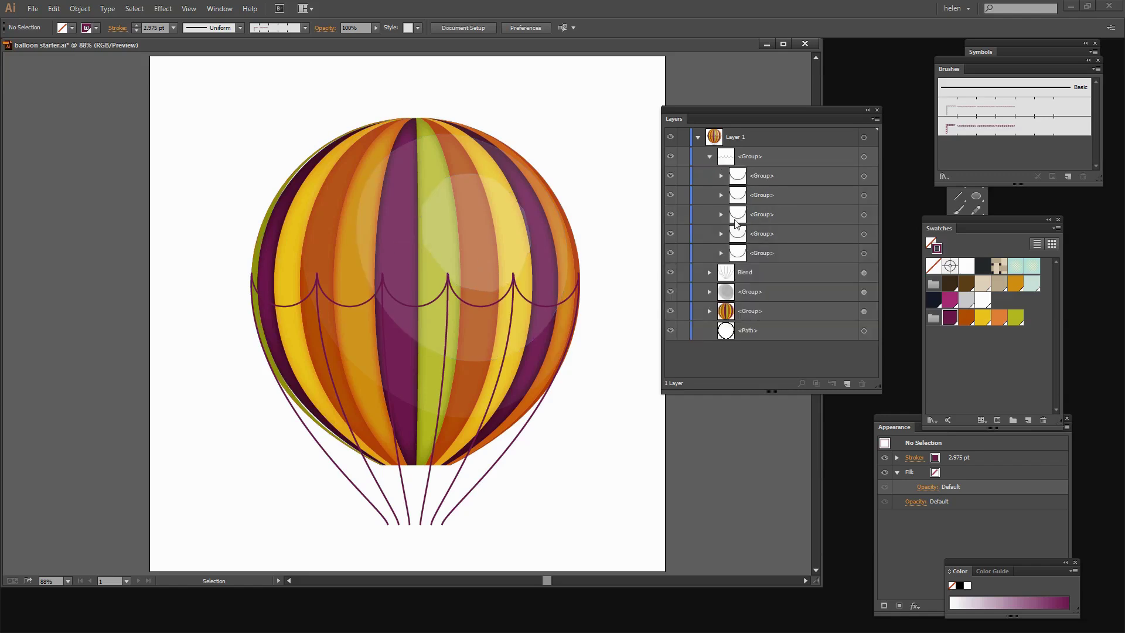
pyautogui.click(864, 157)
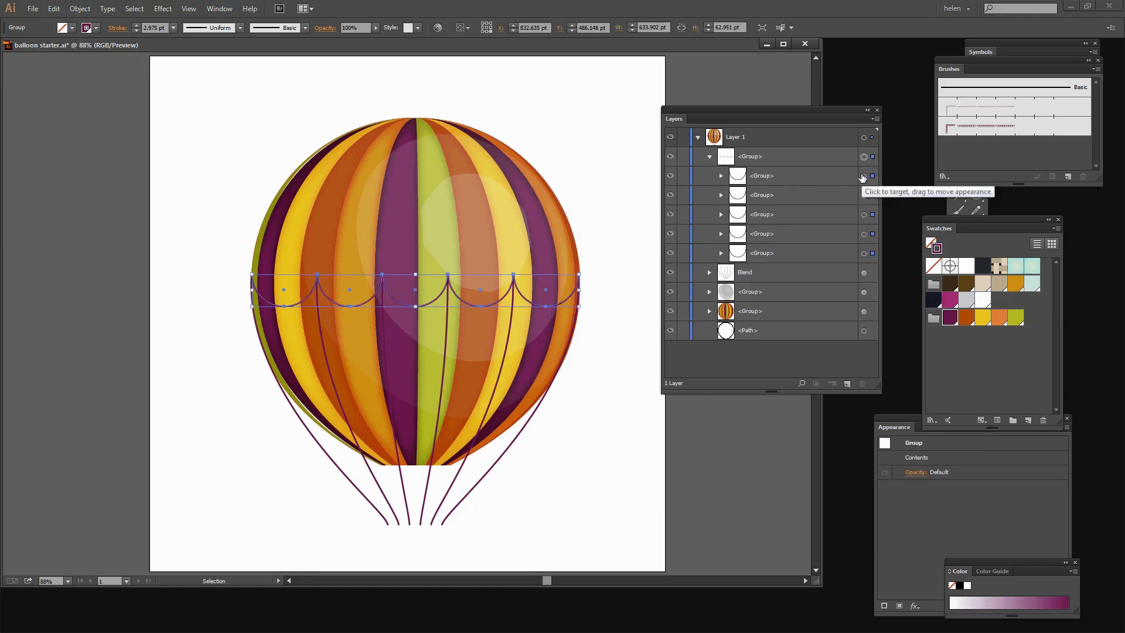
pyautogui.click(863, 176)
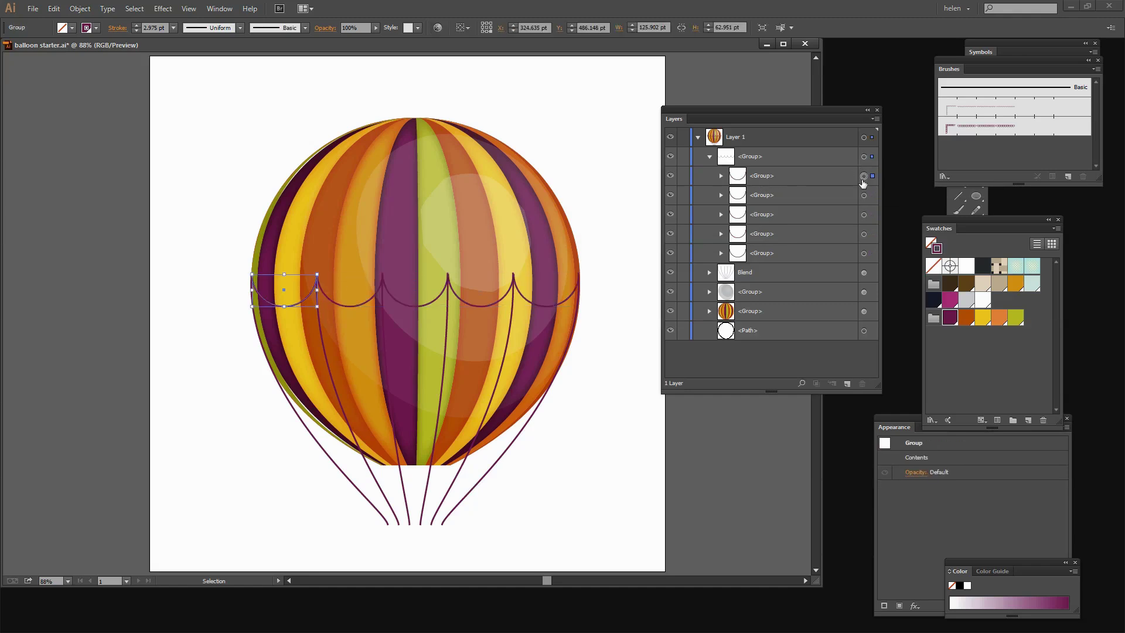
pyautogui.keyDown('shift'); pyautogui.click(864, 195); pyautogui.keyUp('shift')
pyautogui.keyDown('shift'); pyautogui.click(863, 215); pyautogui.keyUp('shift')
pyautogui.keyDown('shift'); pyautogui.click(864, 234); pyautogui.keyUp('shift')
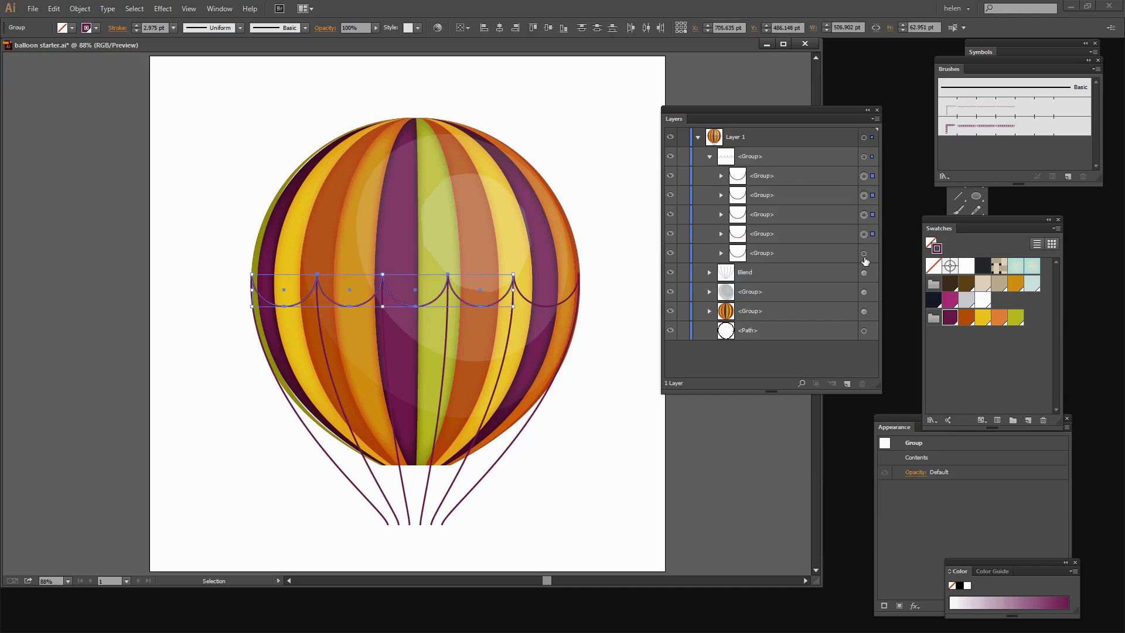
pyautogui.keyDown('shift'); pyautogui.click(864, 253); pyautogui.keyUp('shift')
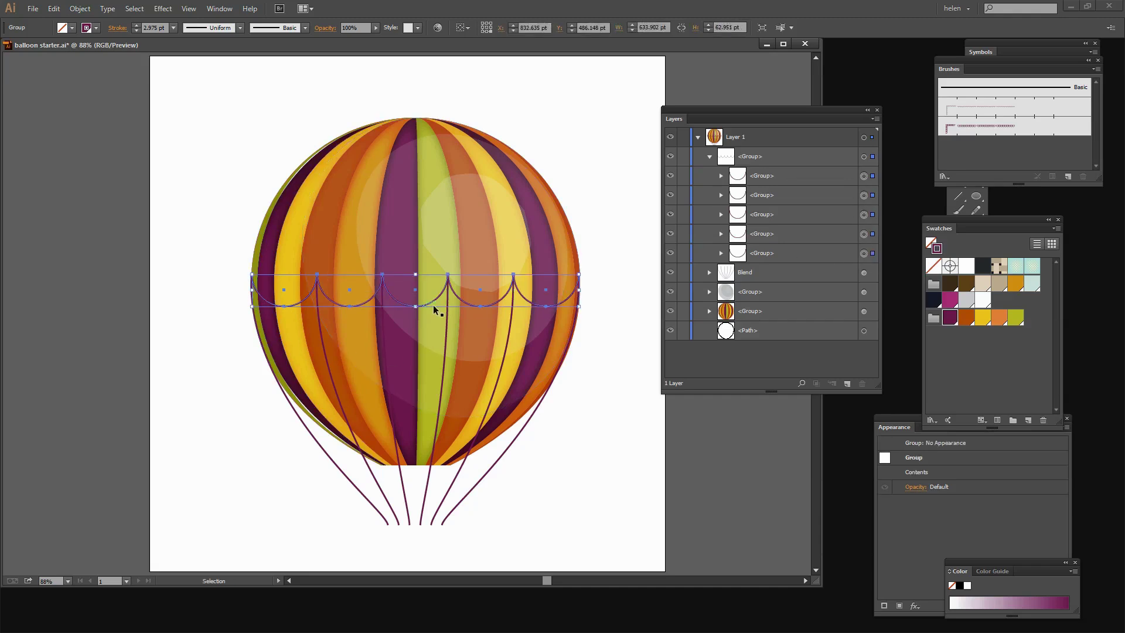
pyautogui.click(1004, 128)
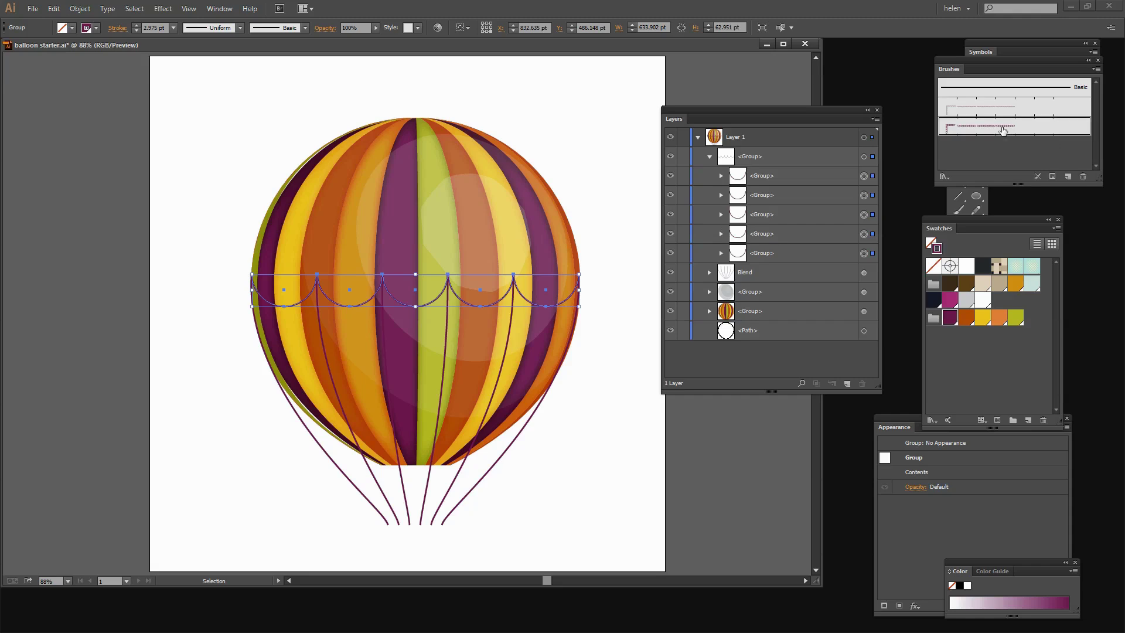
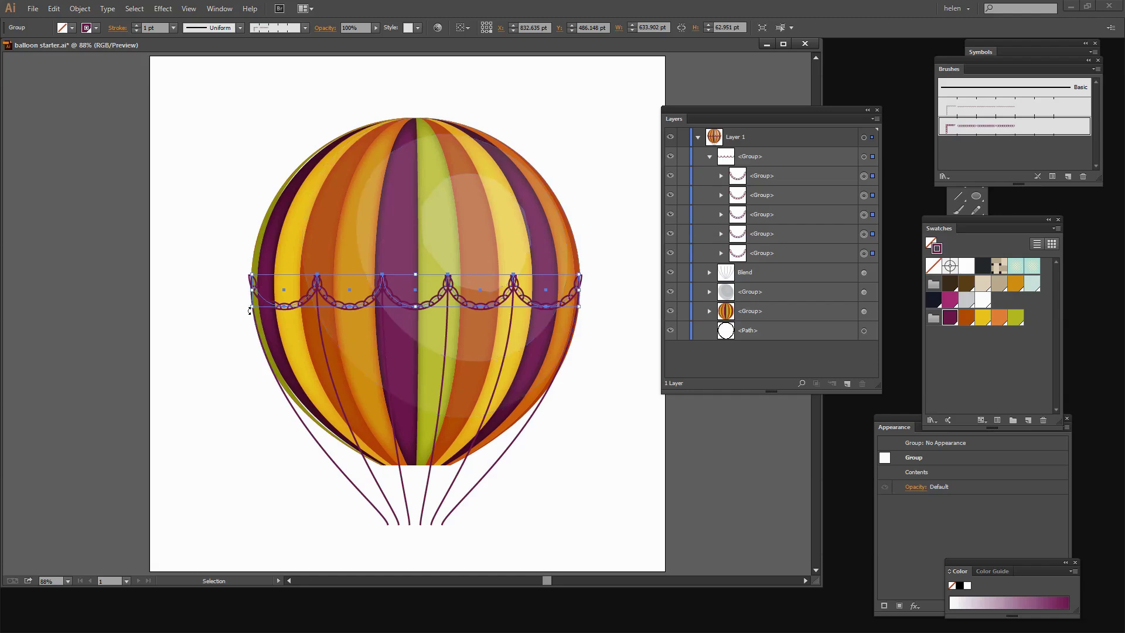
# - Scale the half-circle pattern brush to 71%, flip it across, apply the changes to the existing strokes, and deselect the arcs
pyautogui.doubleClick(979, 130)
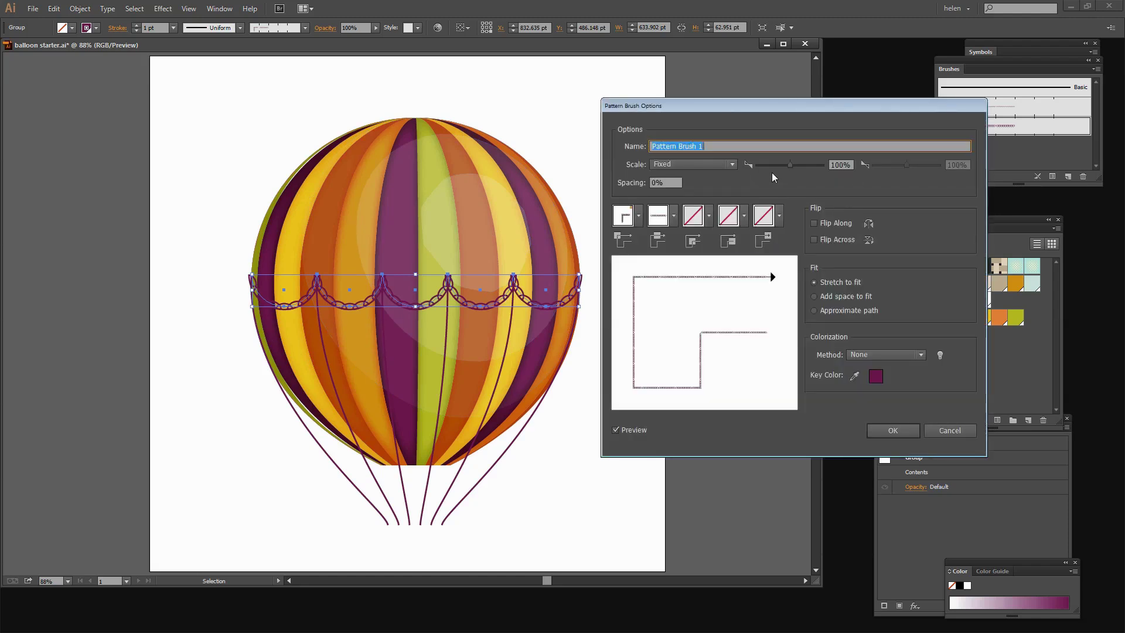
pyautogui.moveTo(791, 166); pyautogui.dragTo(782, 170)
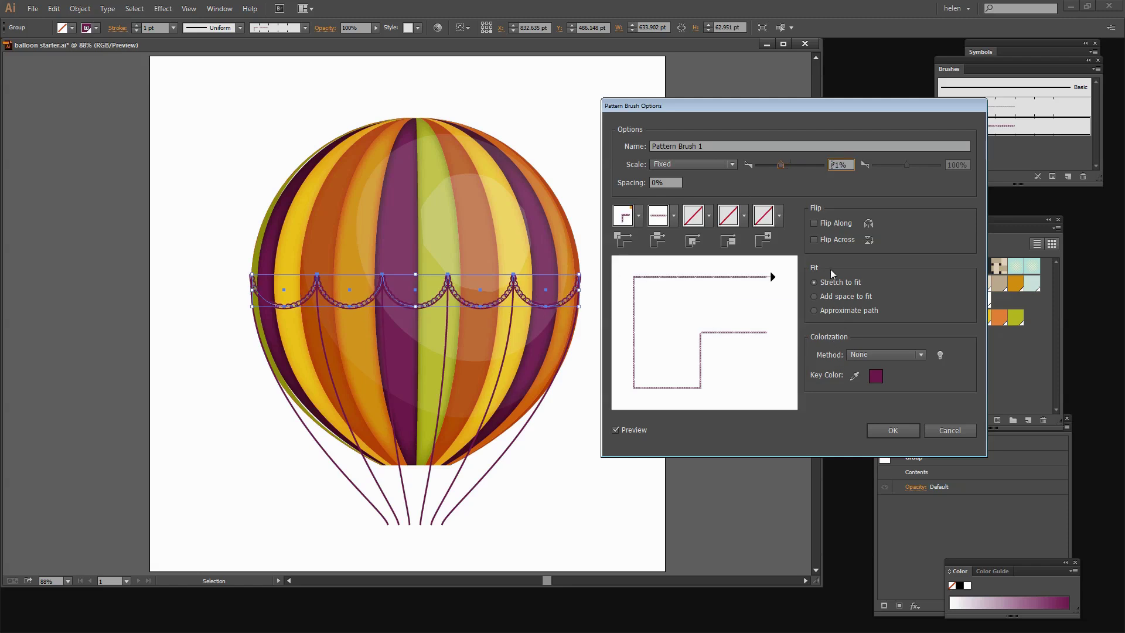
pyautogui.click(815, 239)
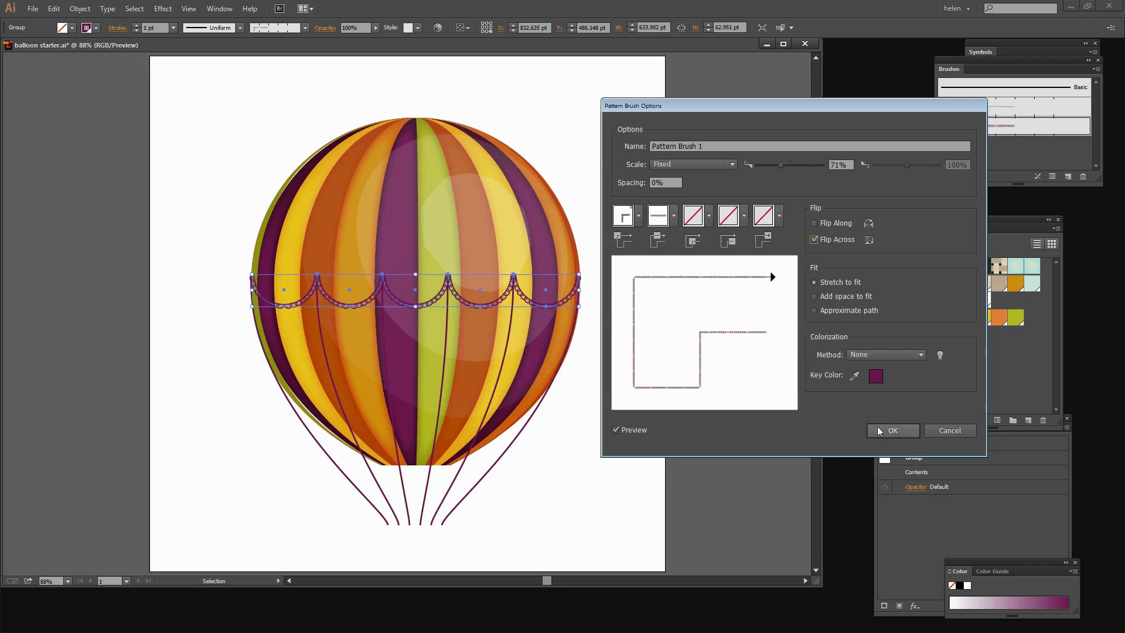
pyautogui.click(892, 431)
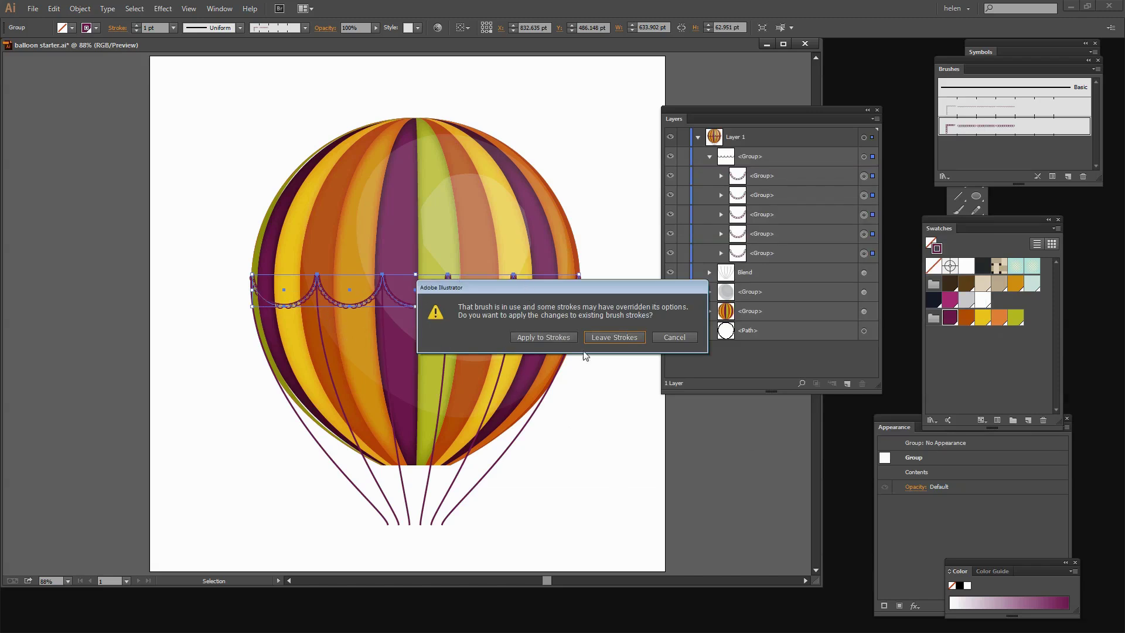
pyautogui.click(548, 337)
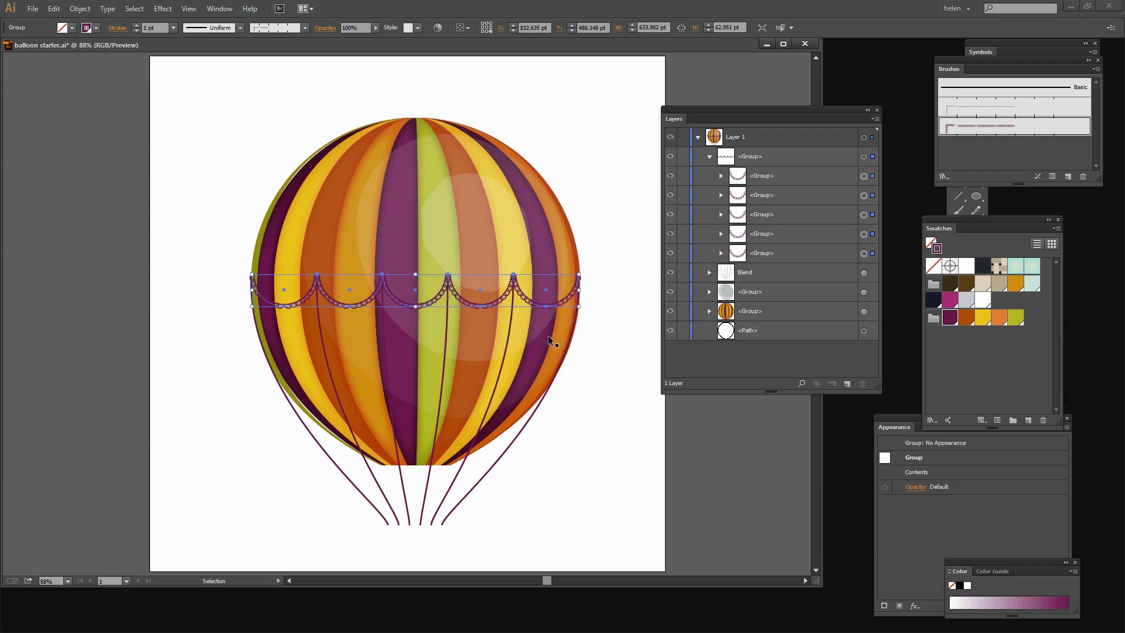
pyautogui.click(609, 473)
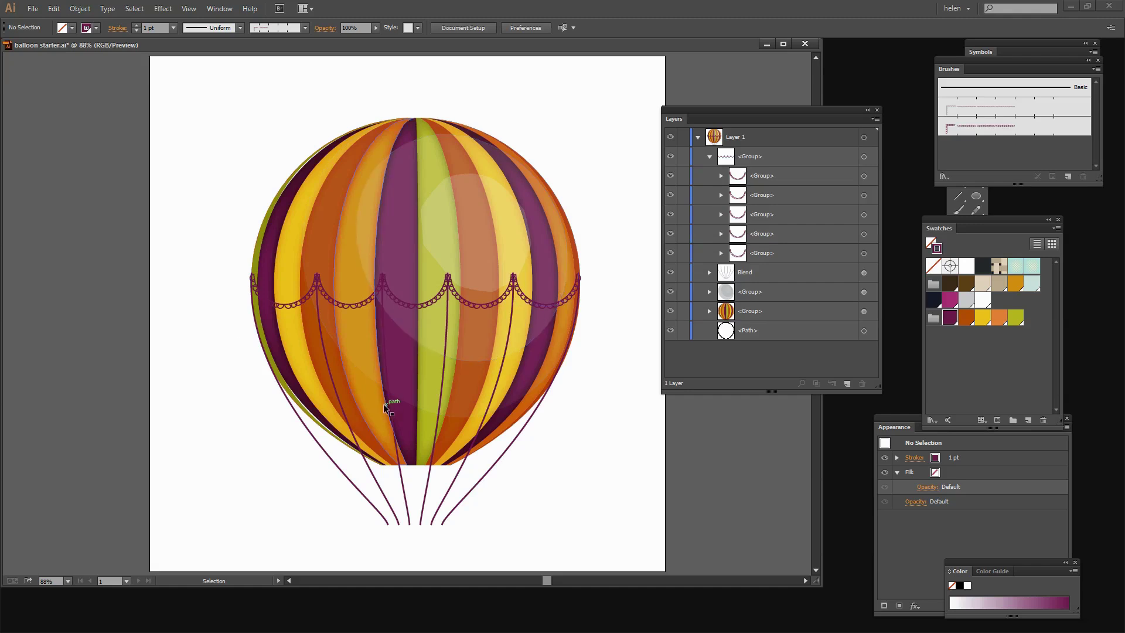
# - Zoom in on the lace ends at the balloon's left edge and move the Swatches panel clear of the tools
pyautogui.press('z')
pyautogui.moveTo(226, 246); pyautogui.dragTo(365, 346)
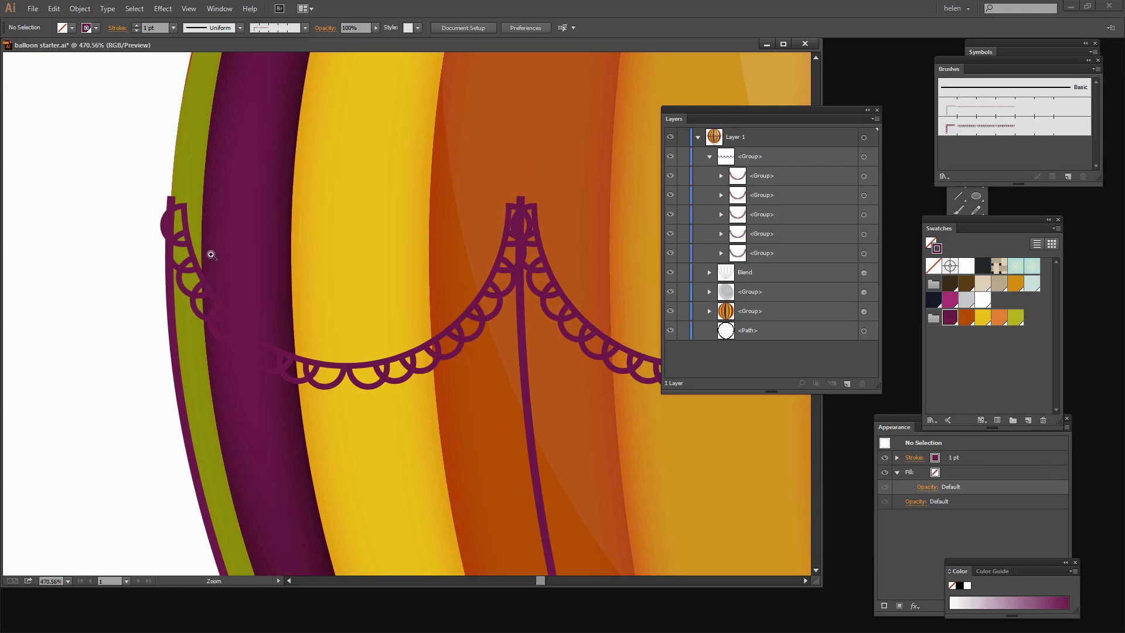
pyautogui.moveTo(228, 414); pyautogui.dragTo(303, 426)
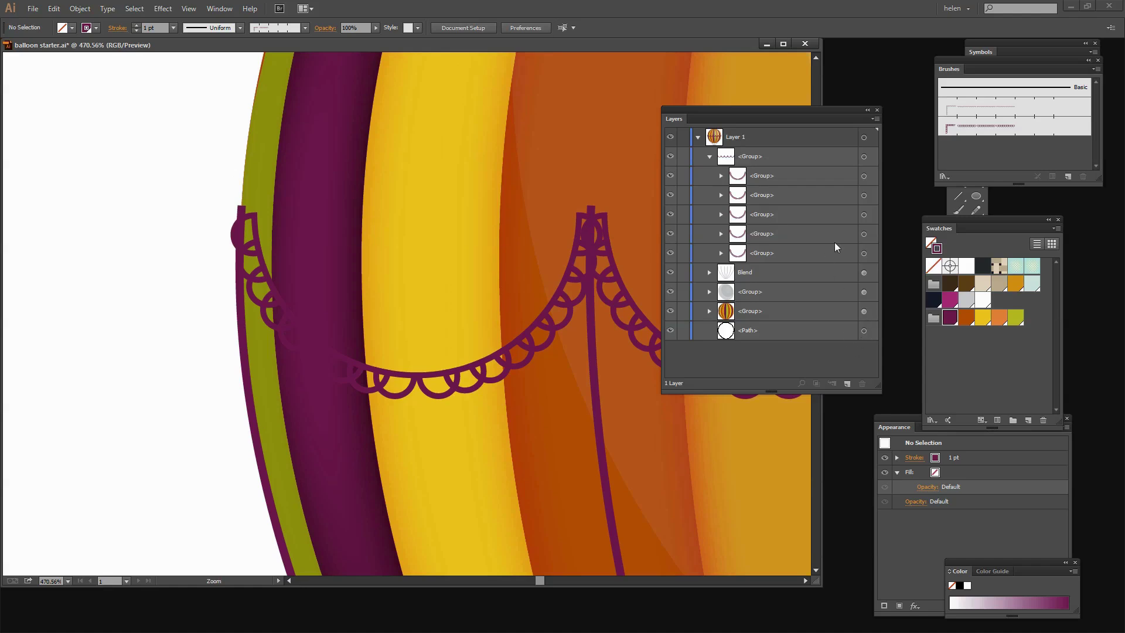
pyautogui.moveTo(962, 219); pyautogui.dragTo(972, 245)
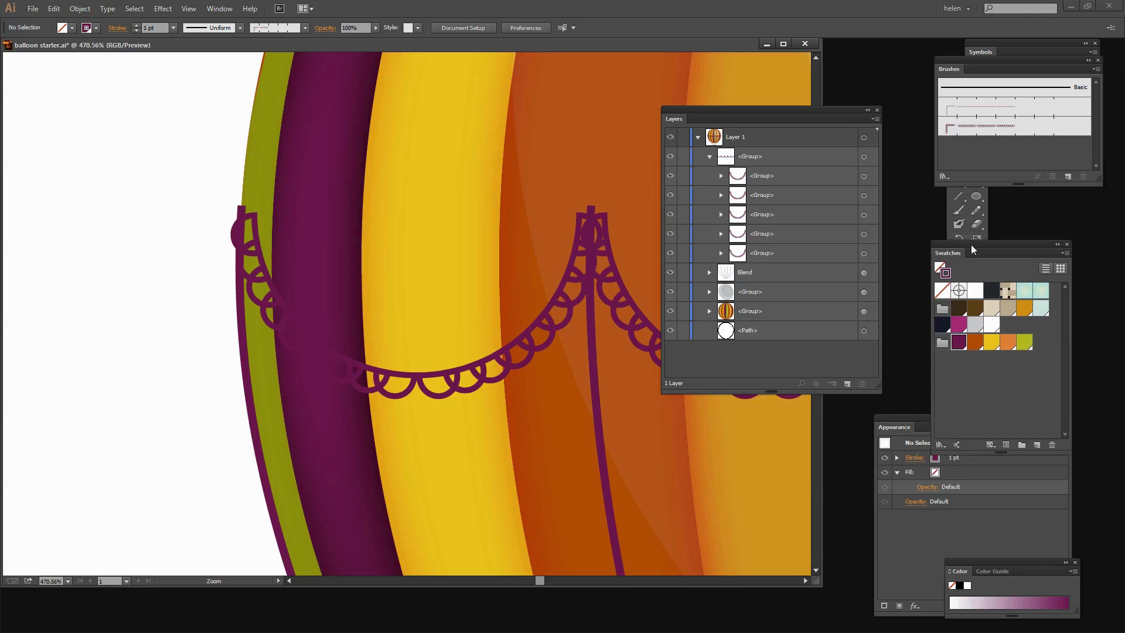
# - Draw three small circles about 7.5 pt across on the blank area beside the balloon and swap their purple stroke to the fill
pyautogui.click(977, 196)
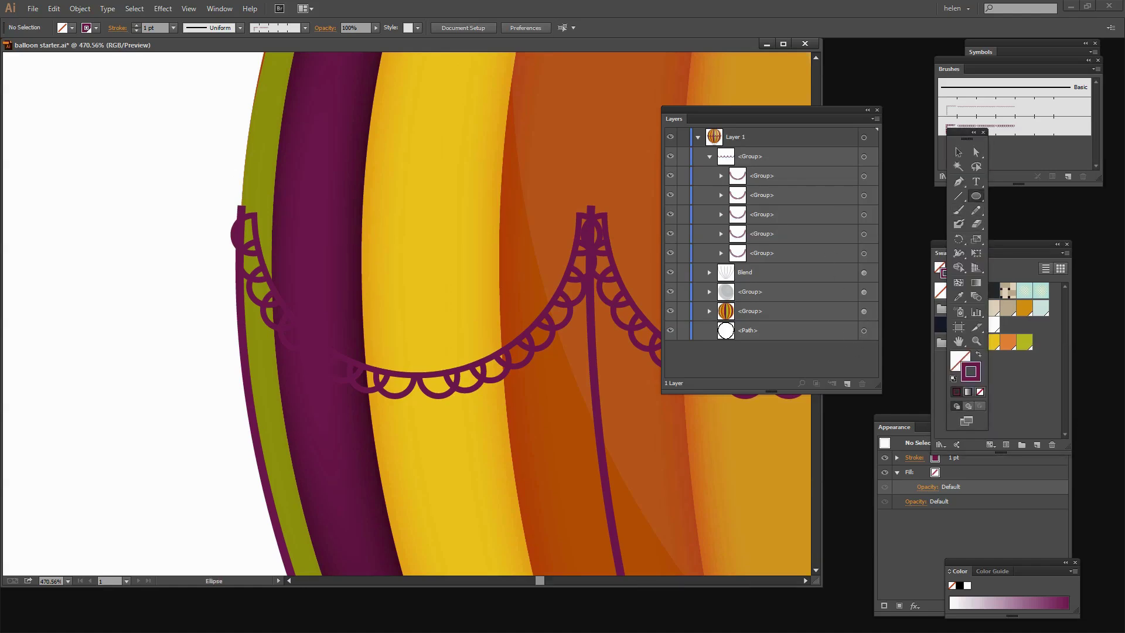
pyautogui.moveTo(69, 189); pyautogui.dragTo(90, 211)
pyautogui.moveTo(80, 162); pyautogui.dragTo(121, 213)
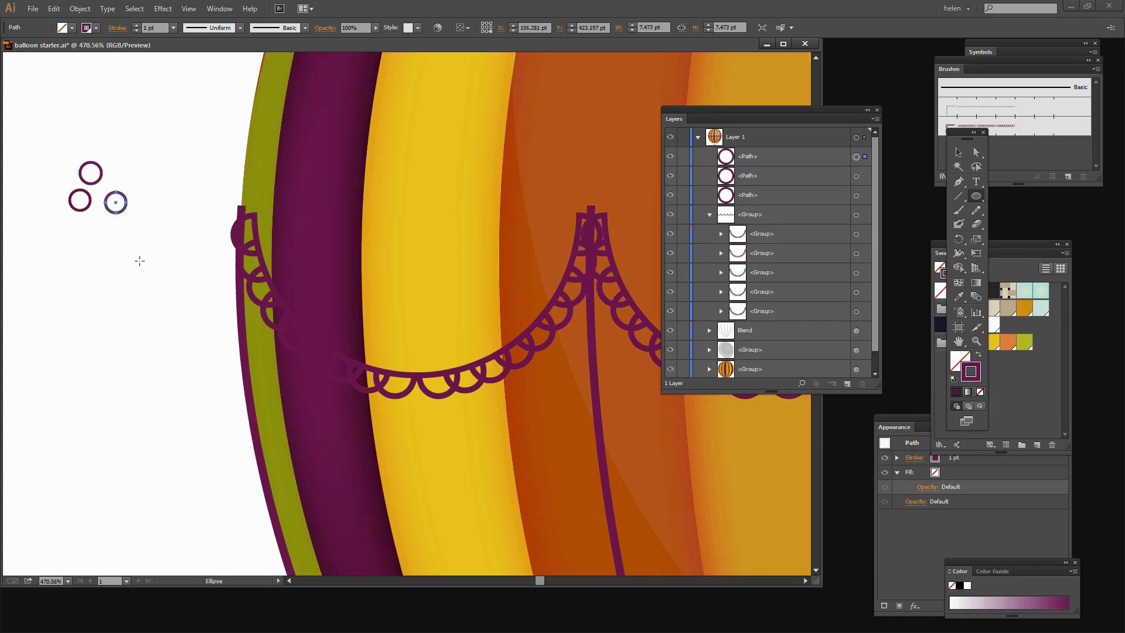
pyautogui.press('v')
pyautogui.moveTo(146, 241); pyautogui.dragTo(60, 146)
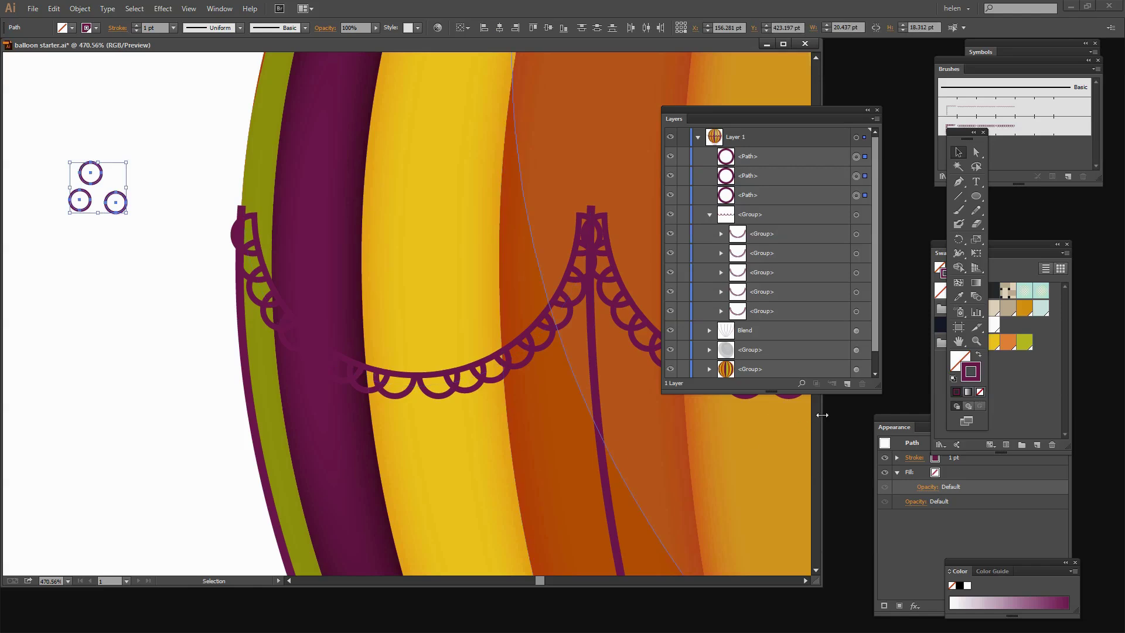
pyautogui.click(978, 355)
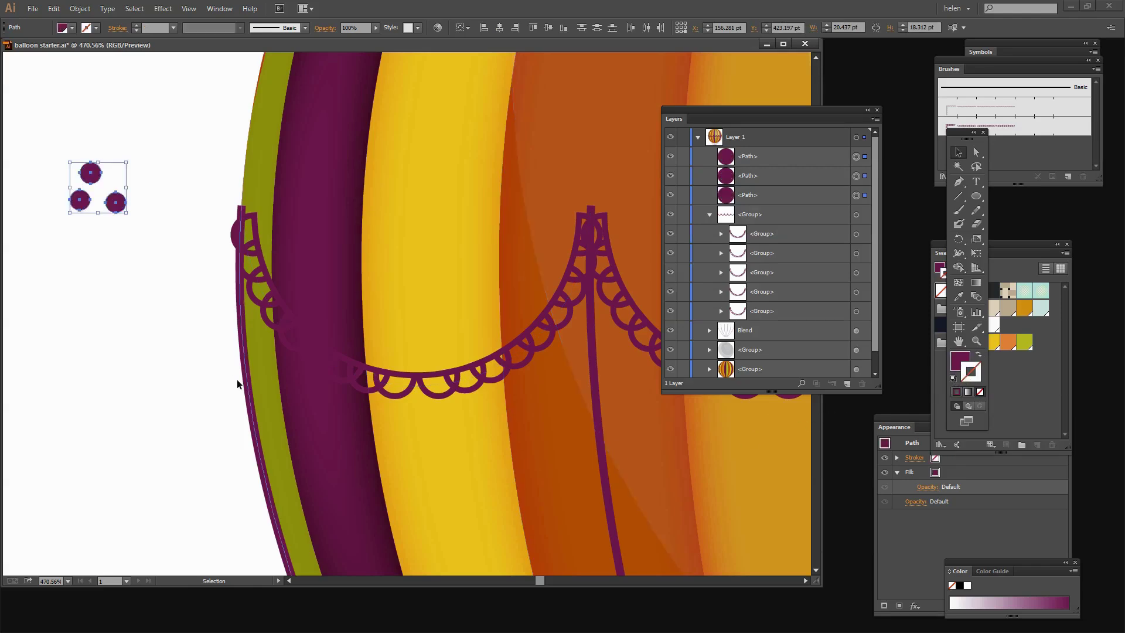
pyautogui.click(107, 310)
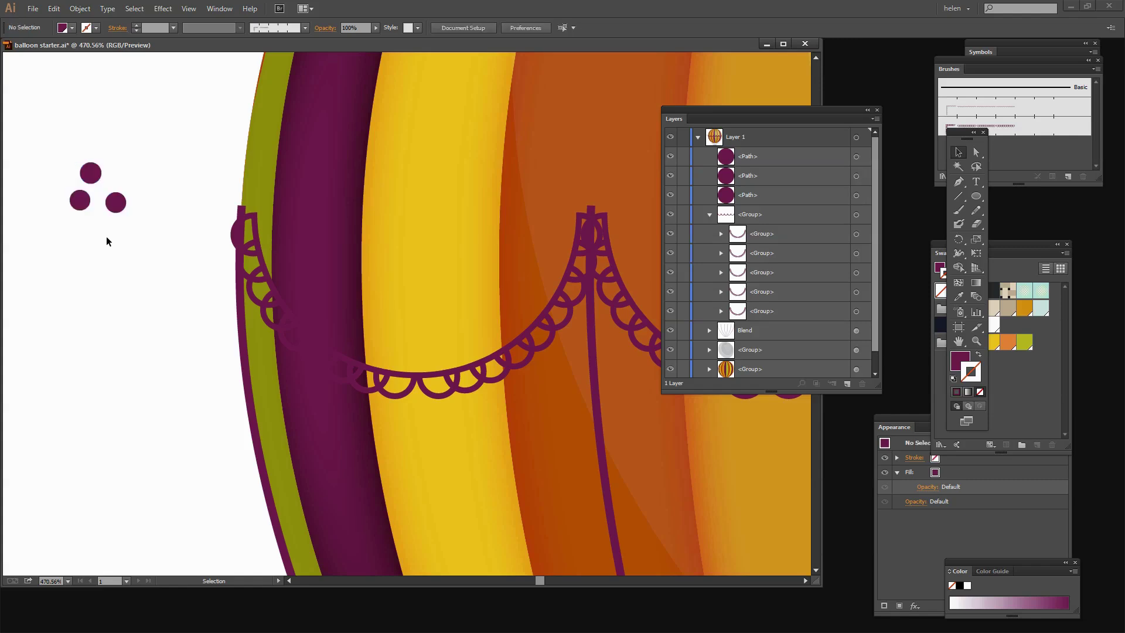
# - Arrange the three purple circles into a tight trefoil, with one circle centred above the other two
pyautogui.moveTo(111, 203)
pyautogui.mouseDown()
pyautogui.moveTo(84, 206)
pyautogui.moveTo(104, 184)
pyautogui.mouseUp()
pyautogui.click(137, 171)
pyautogui.click(133, 238)
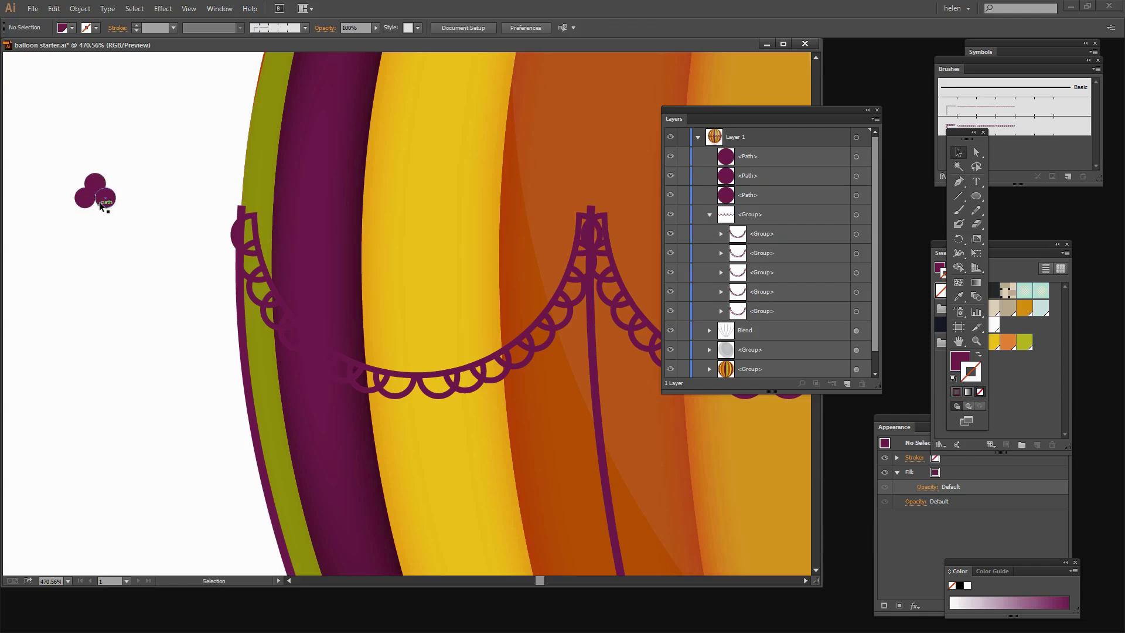
pyautogui.click(98, 184)
pyautogui.press('Up')
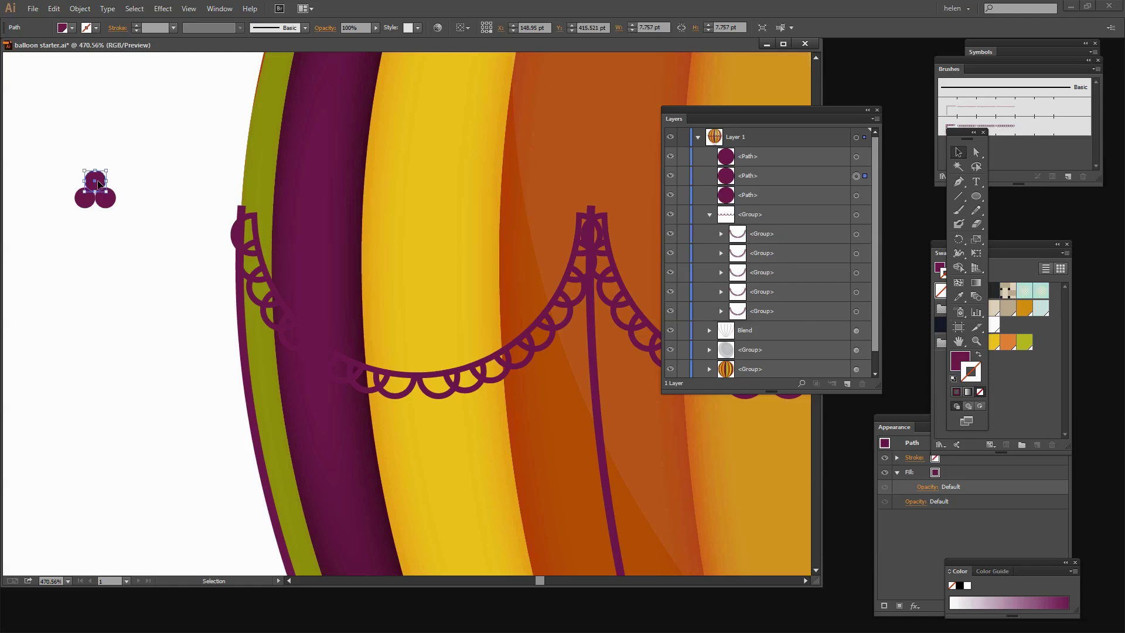
# - Draw a vertical line about 10 pt long below the trefoil, with a purple 2 pt stroke and a tapered triangular width profile
pyautogui.click(964, 196)
pyautogui.moveTo(110, 248); pyautogui.dragTo(109, 275)
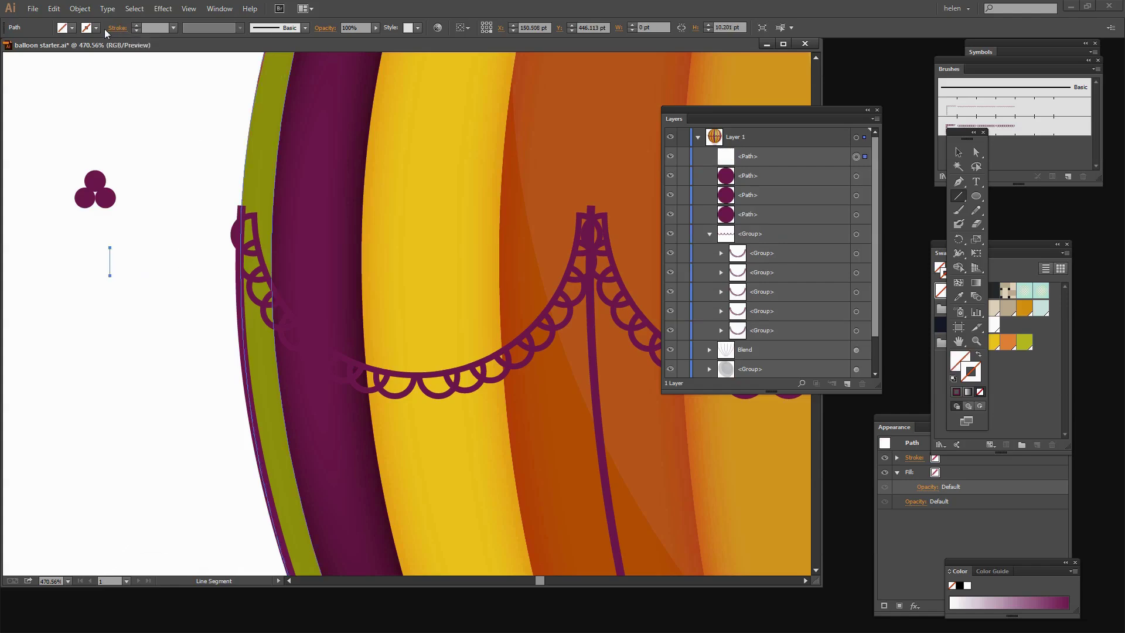
pyautogui.click(956, 392)
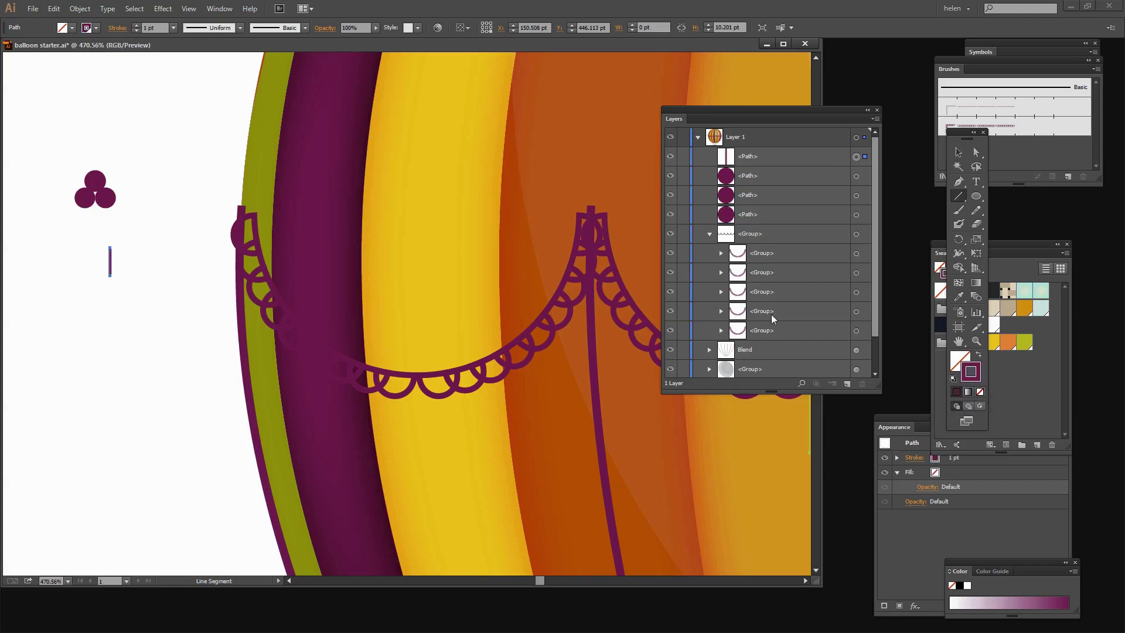
pyautogui.click(136, 26)
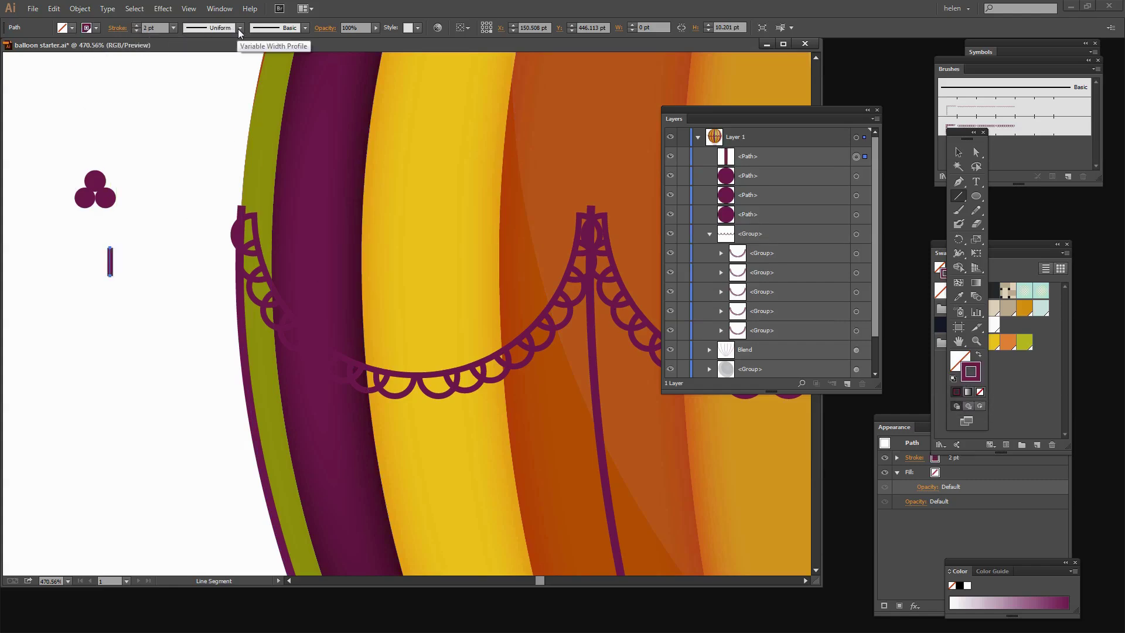
pyautogui.click(240, 29)
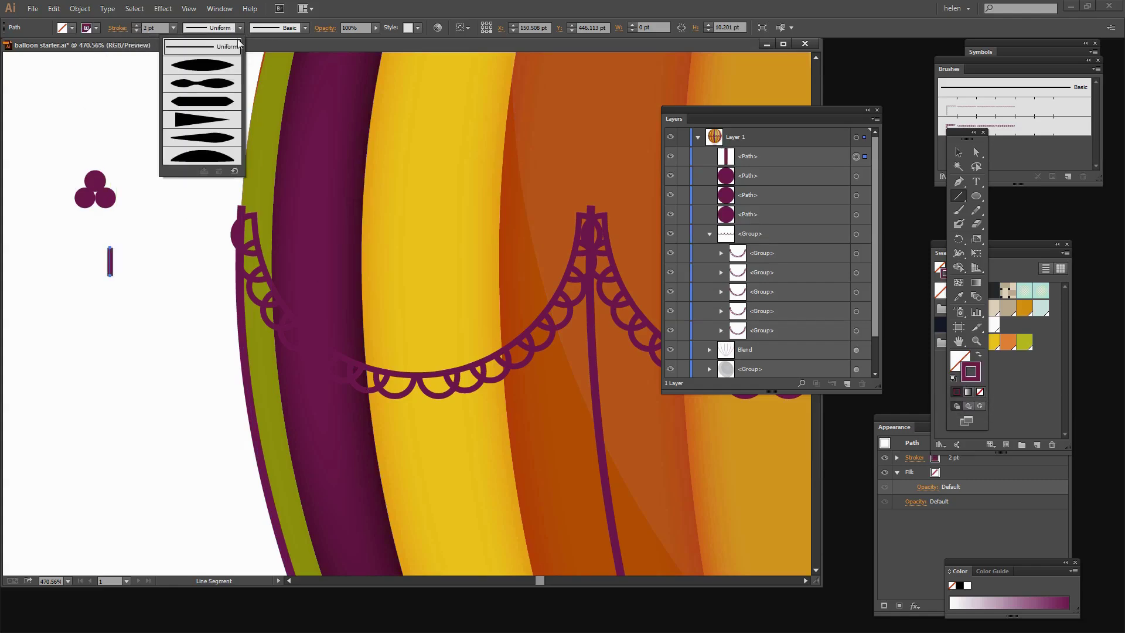
pyautogui.click(186, 123)
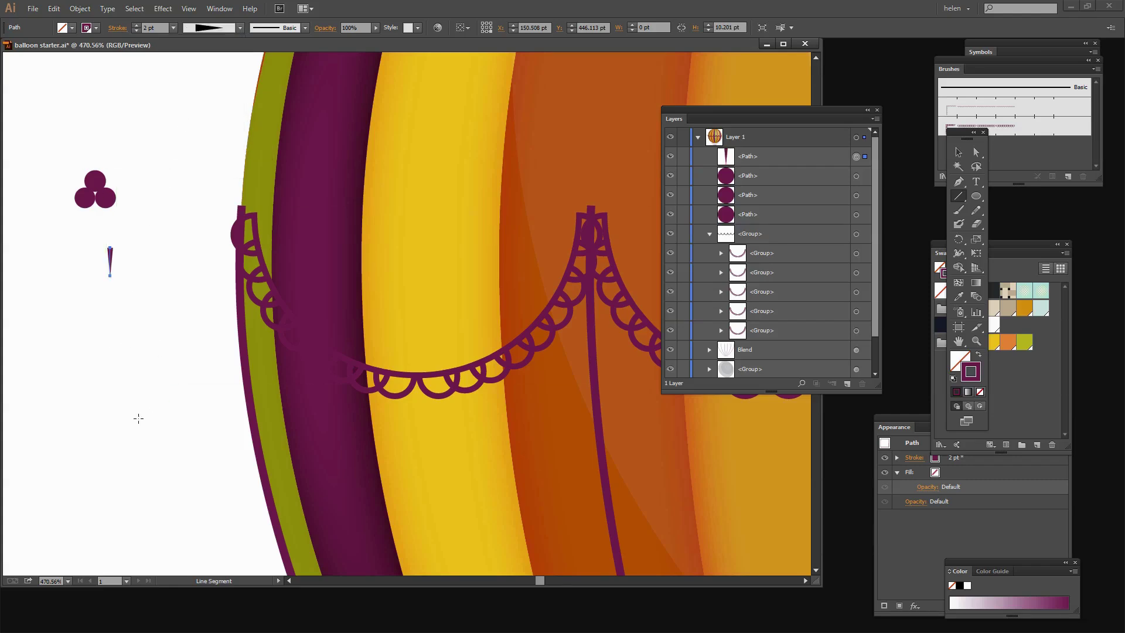
# - Show the bounding box, turn the tapered line upside down and move it under the trefoil as a stem
pyautogui.press('v')
pyautogui.hotkey('ctrl', 'shift', 'b')
pyautogui.moveTo(100, 280); pyautogui.dragTo(130, 208)
pyautogui.moveTo(112, 272); pyautogui.dragTo(98, 212)
pyautogui.click(149, 277)
pyautogui.click(161, 255)
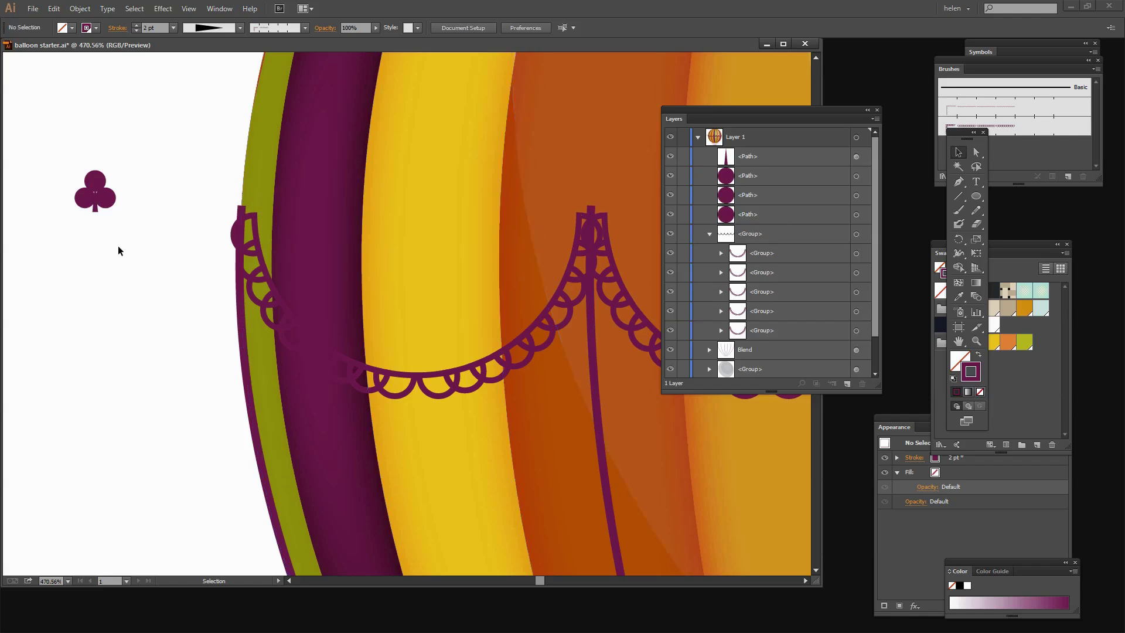
# - Bring up the Pathfinder options and expand the appearance of the tapered stem into a filled shape
pyautogui.moveTo(121, 245); pyautogui.dragTo(58, 140)
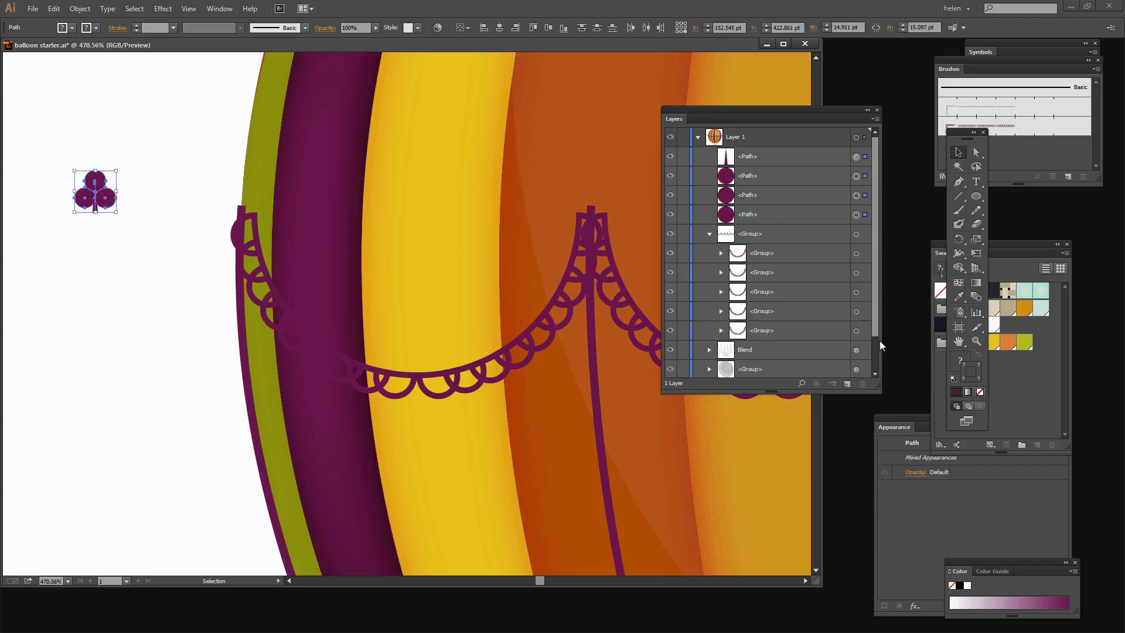
pyautogui.click(222, 9)
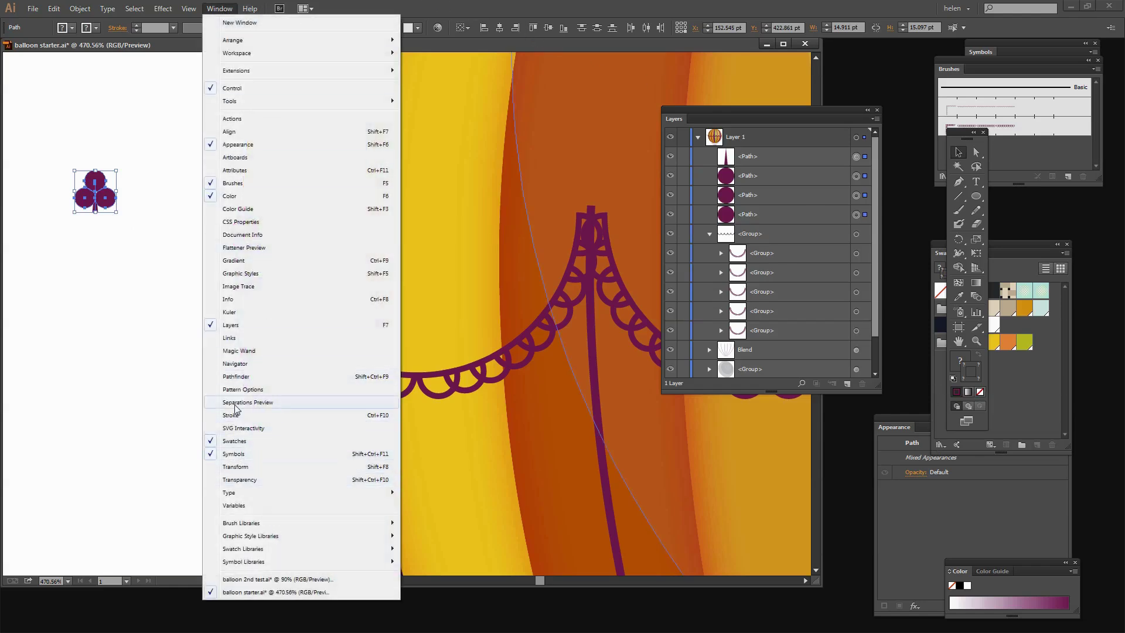
pyautogui.click(236, 377)
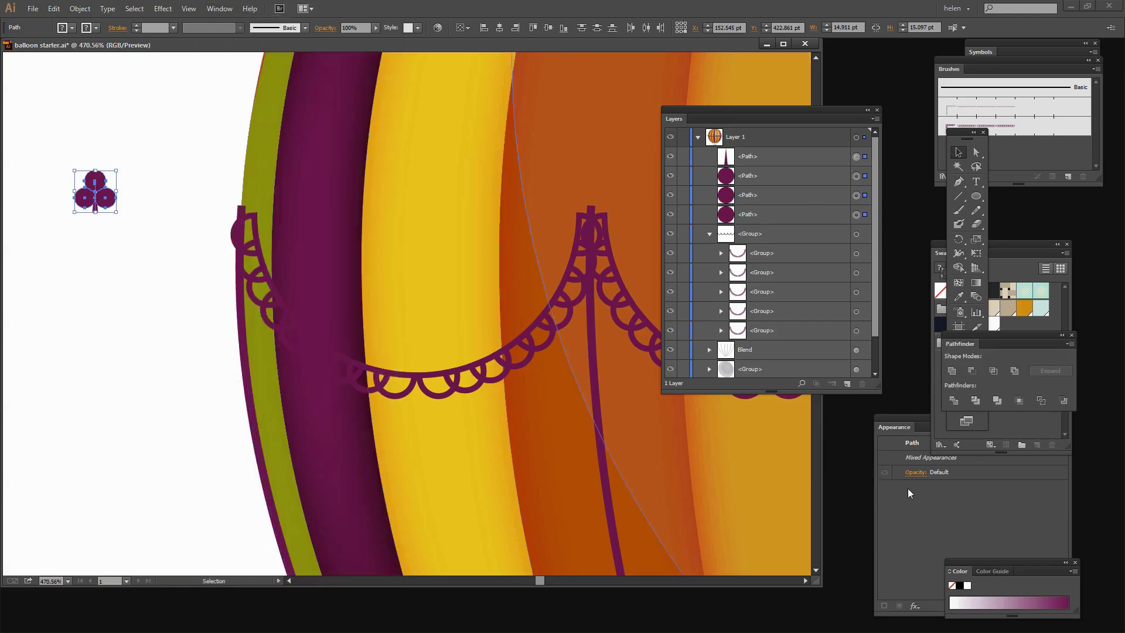
pyautogui.click(113, 333)
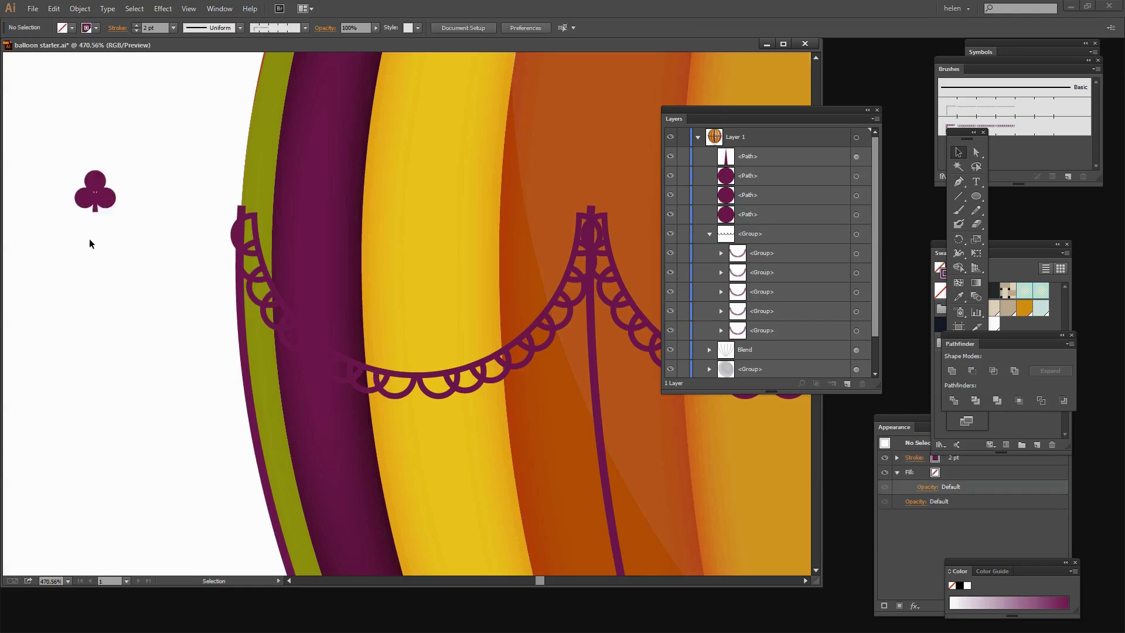
pyautogui.click(96, 207)
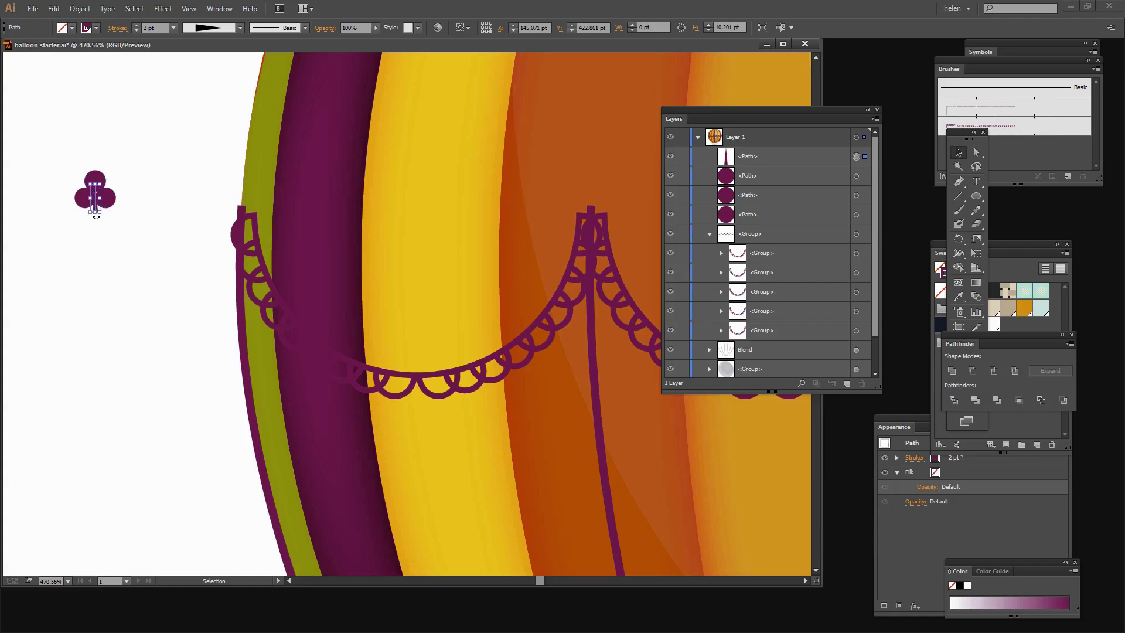
pyautogui.click(81, 11)
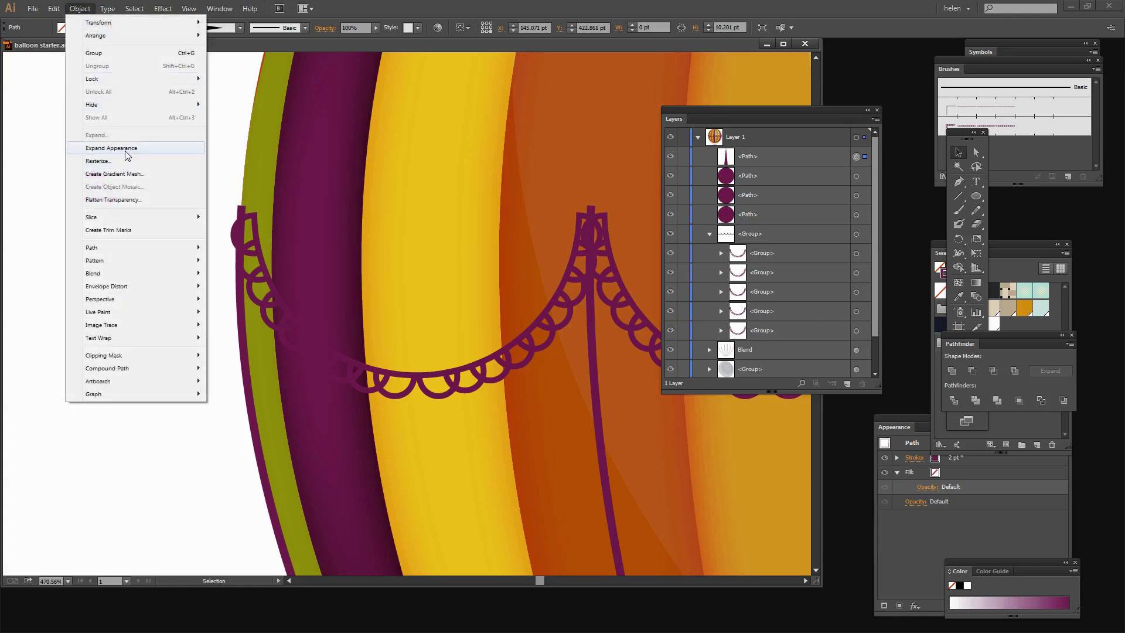
pyautogui.click(117, 146)
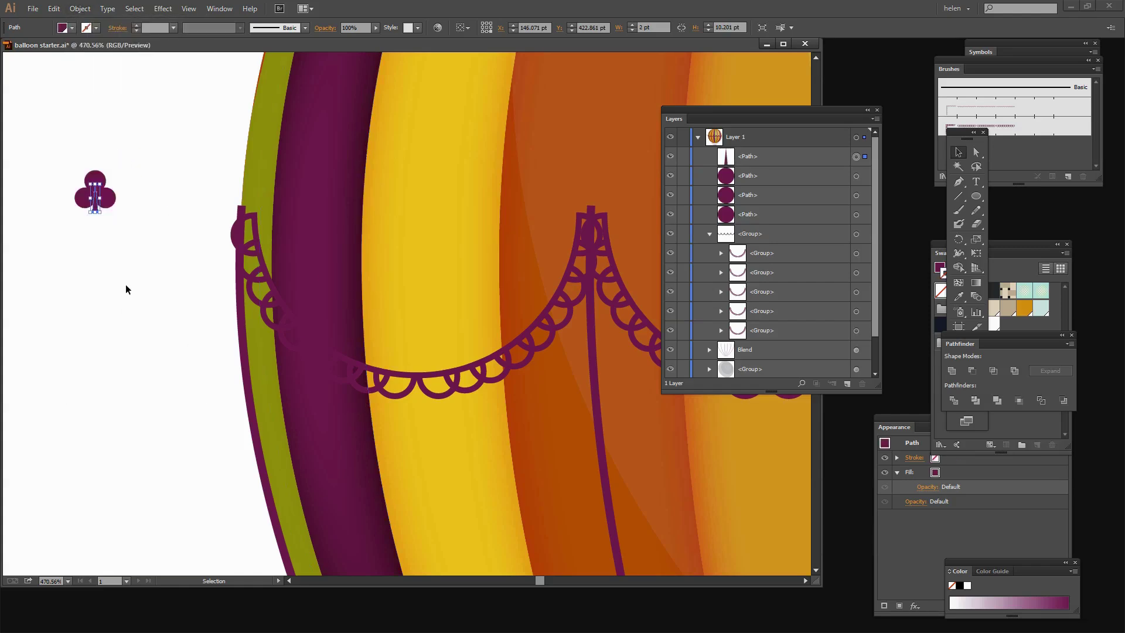
# - Unite the three circles and the stem into one club shape and place it over the garland's left end
pyautogui.moveTo(133, 246); pyautogui.dragTo(73, 164)
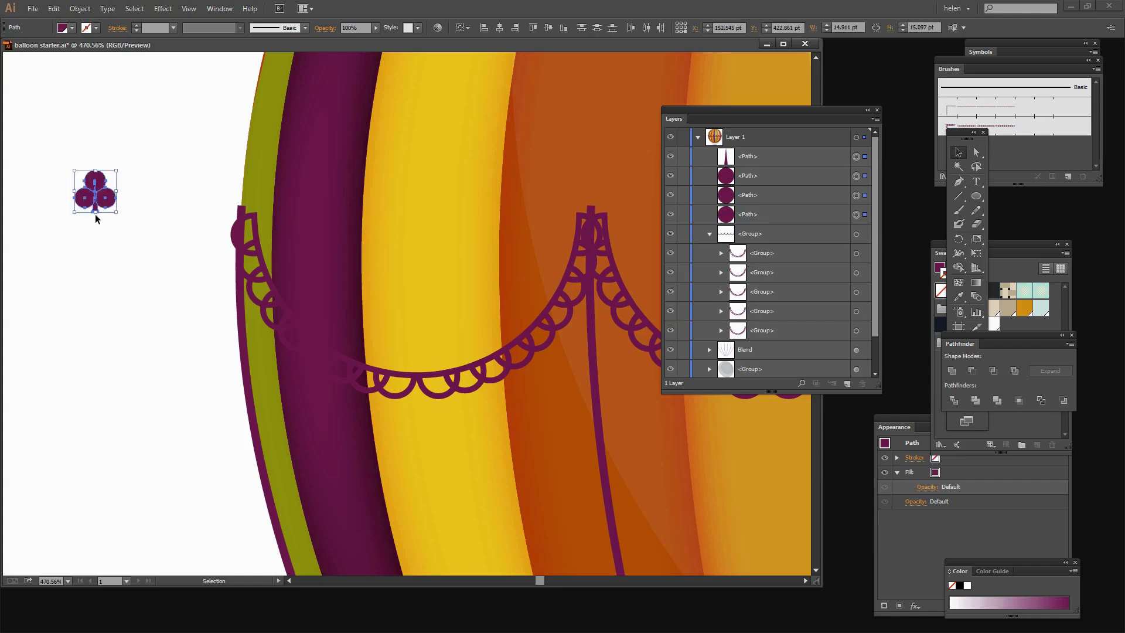
pyautogui.click(951, 370)
pyautogui.click(82, 277)
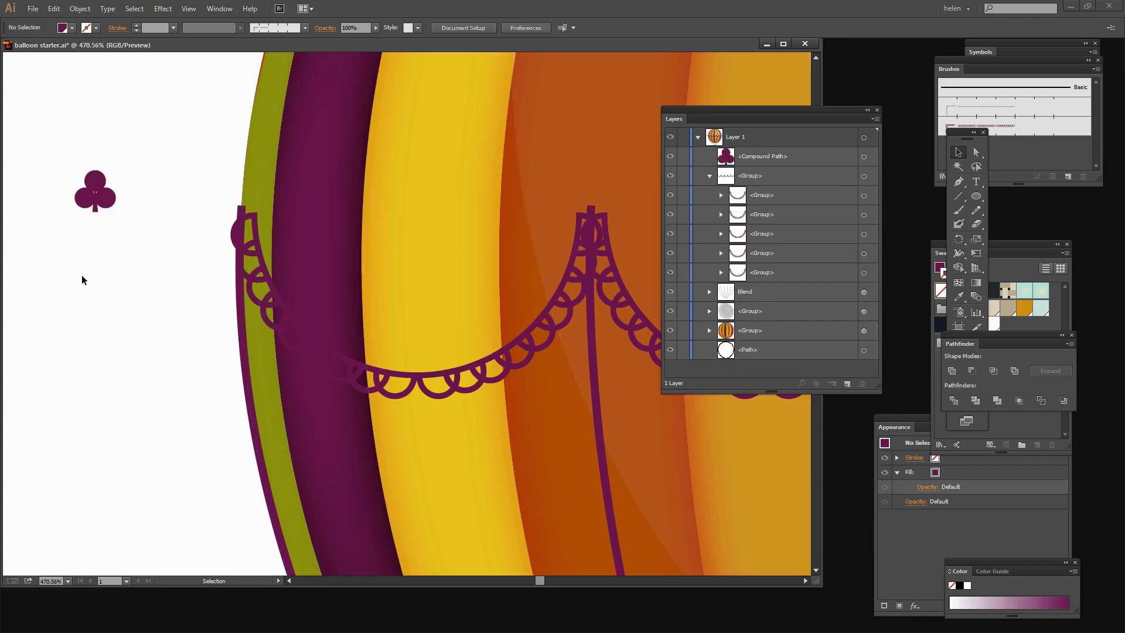
pyautogui.moveTo(89, 199); pyautogui.dragTo(241, 211)
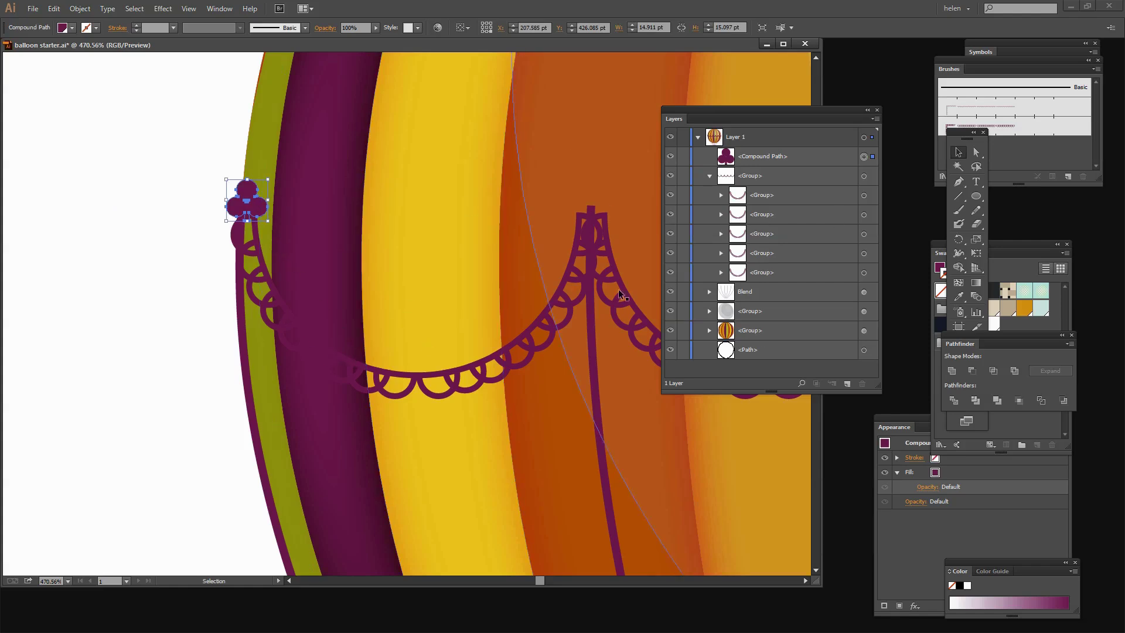
# - Set up a previewed Transform effect on the club shape with a 127 pt horizontal move and 5 copies
pyautogui.hotkey('ctrl', '0')
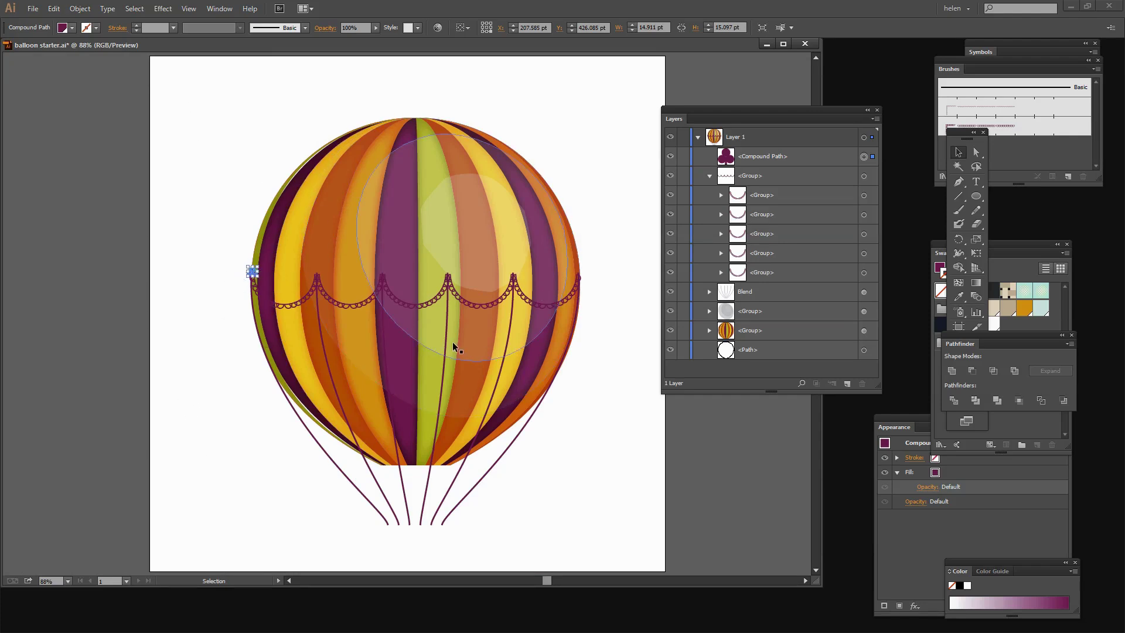
pyautogui.click(162, 9)
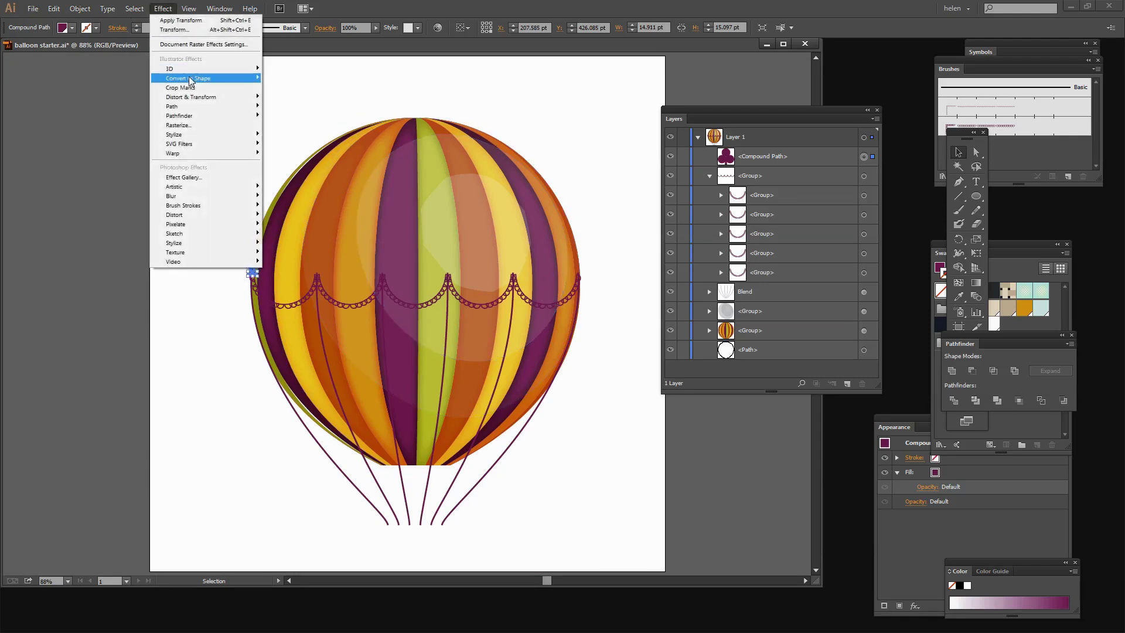
pyautogui.moveTo(191, 98)
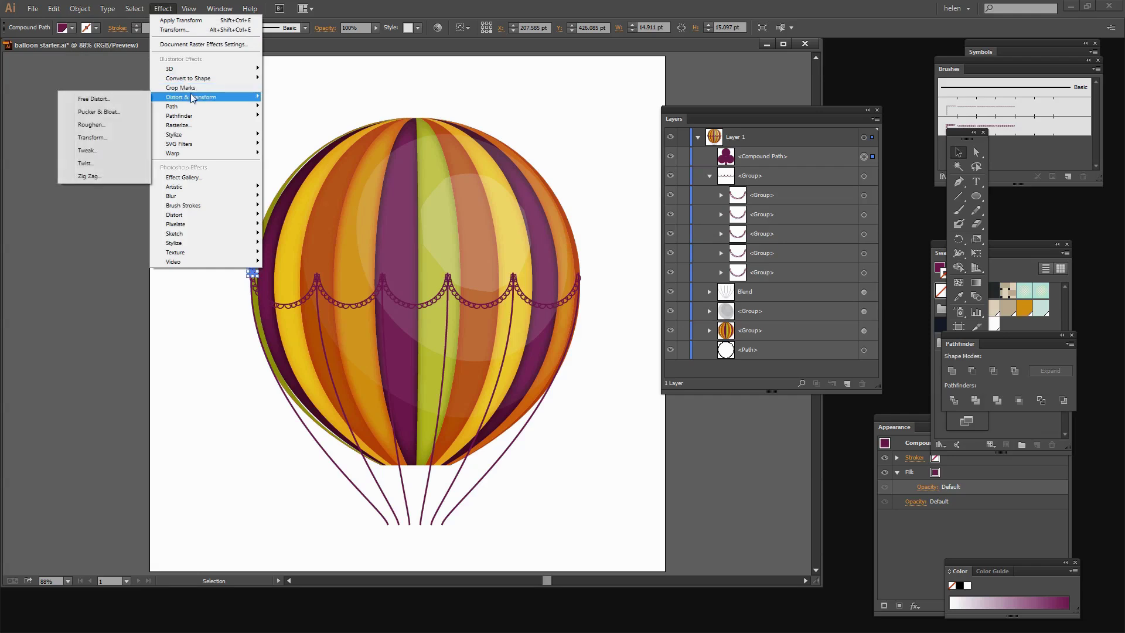
pyautogui.click(92, 137)
pyautogui.click(651, 249)
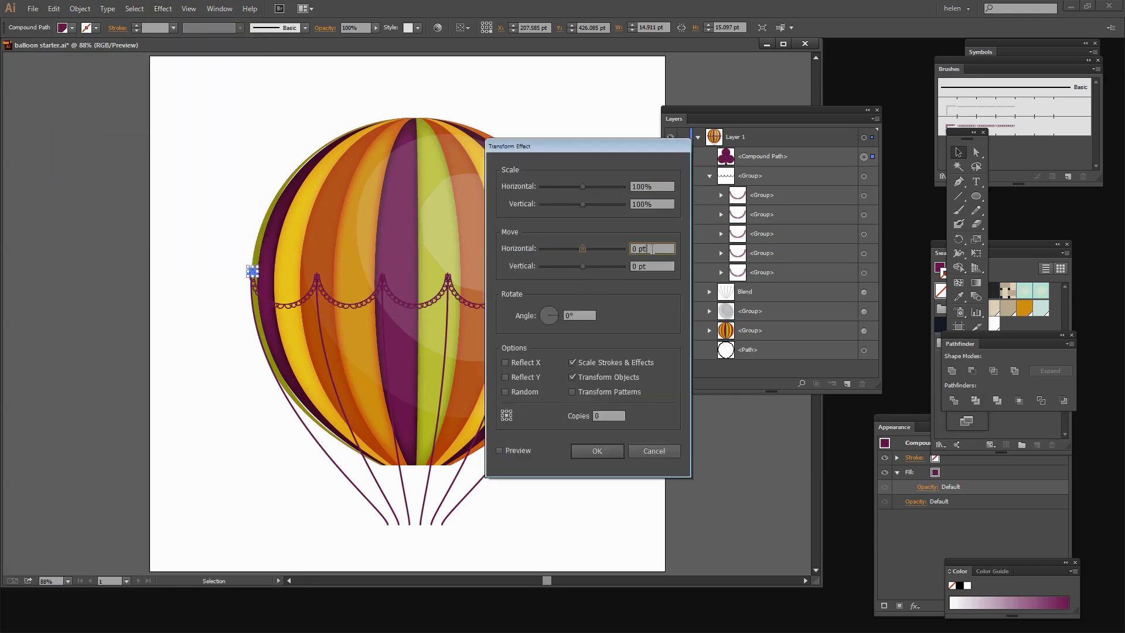
pyautogui.write('127')
pyautogui.click(499, 451)
pyautogui.moveTo(585, 143); pyautogui.dragTo(690, 152)
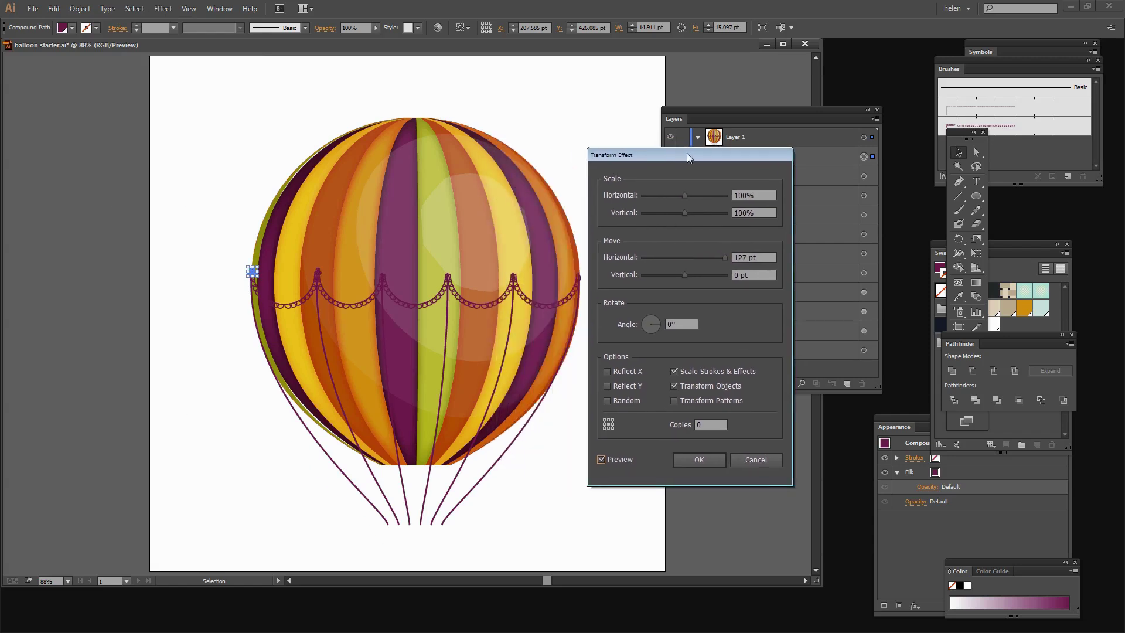
pyautogui.click(712, 424)
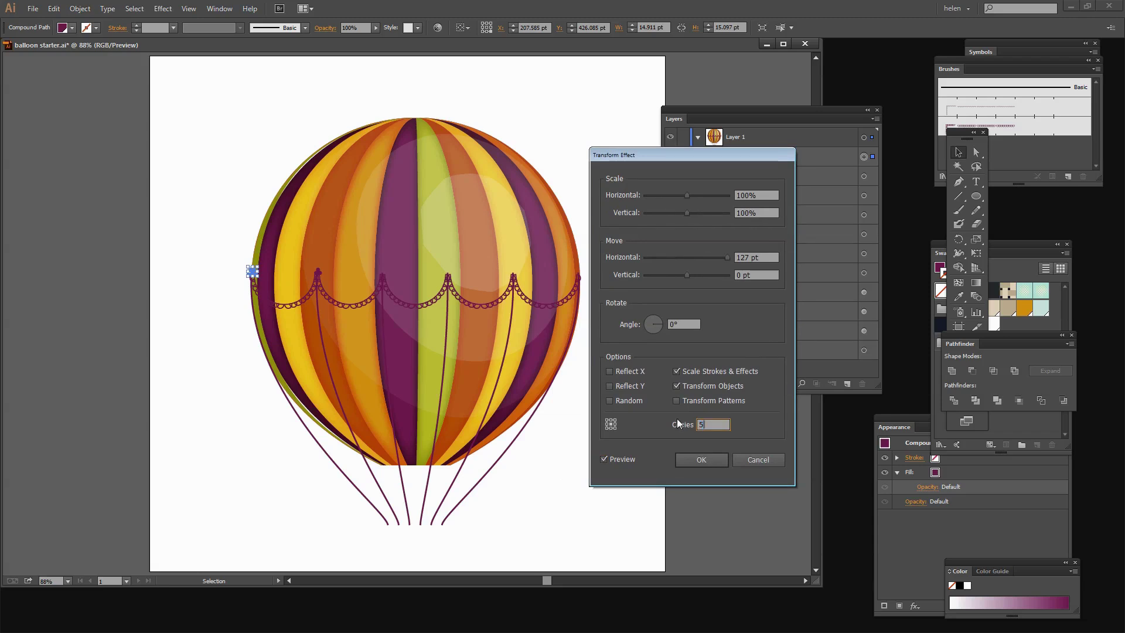
pyautogui.write('5')
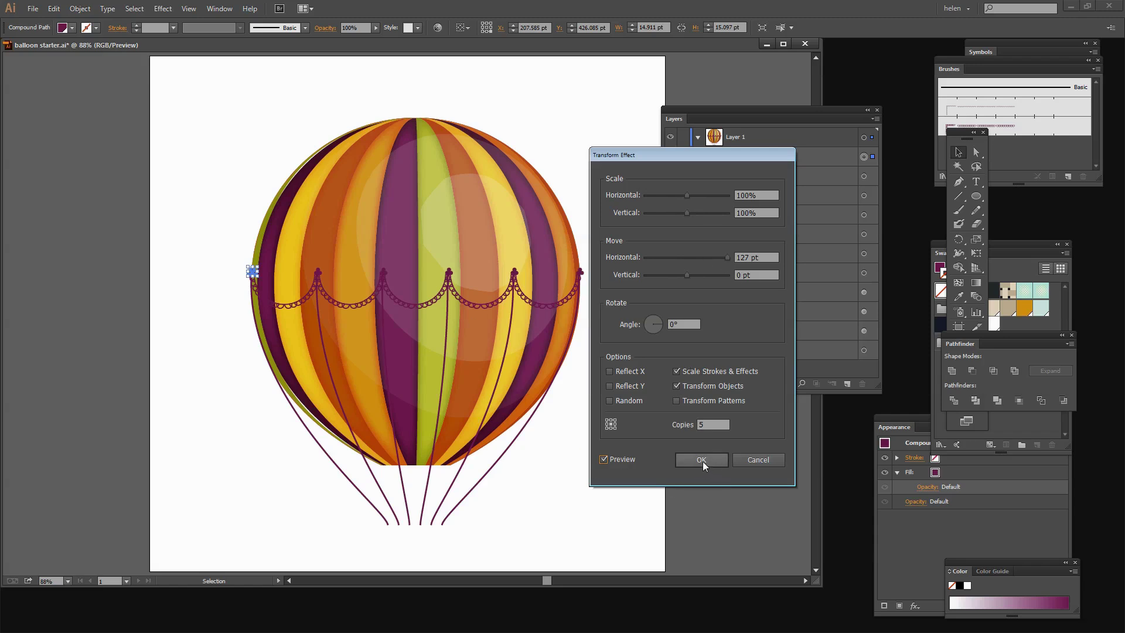
# - Set the Transform effect's horizontal move to 126.5 pt and apply the effect
pyautogui.moveTo(745, 257); pyautogui.dragTo(756, 259)
pyautogui.write('6.5')
pyautogui.press('Tab')
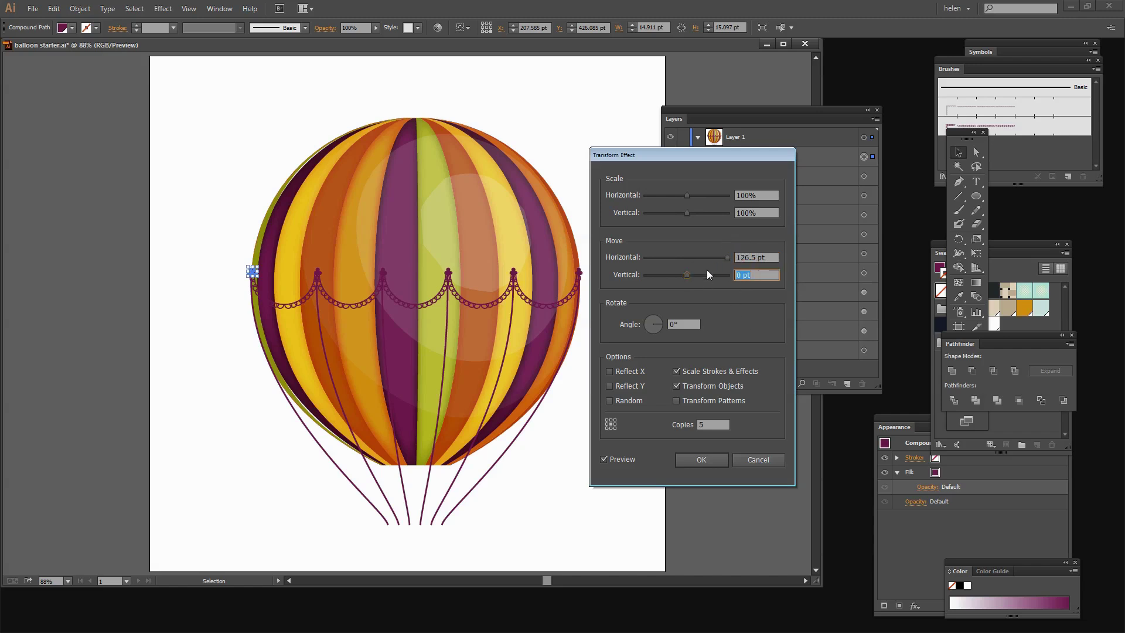
pyautogui.click(702, 459)
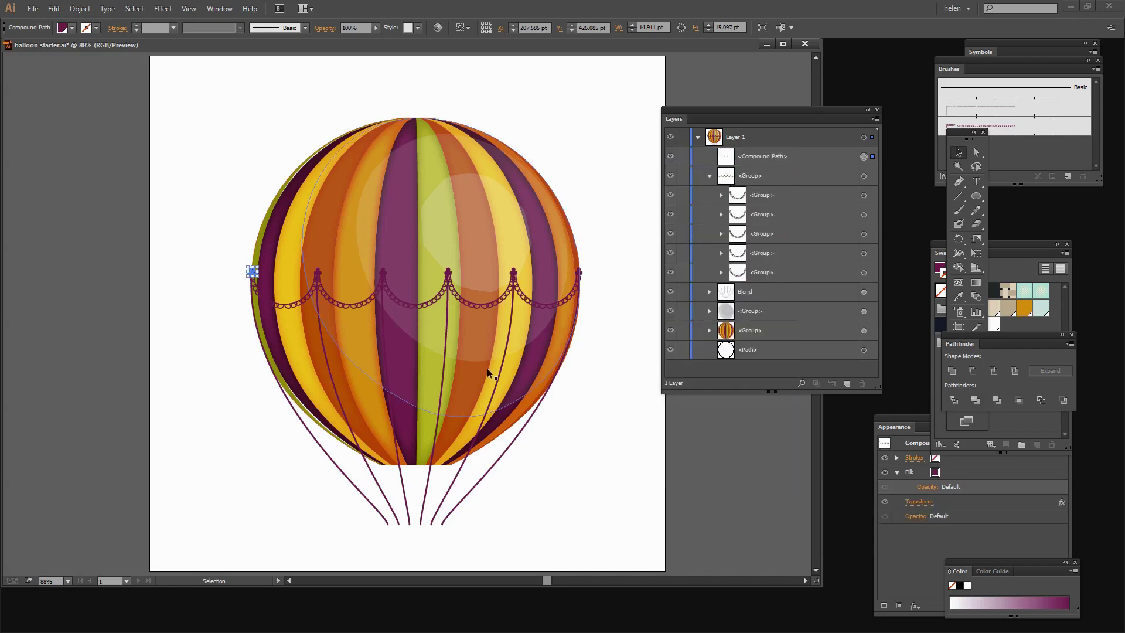
# - Expand the appearance of the repeated club shape into separate objects and clear the selection
pyautogui.click(80, 8)
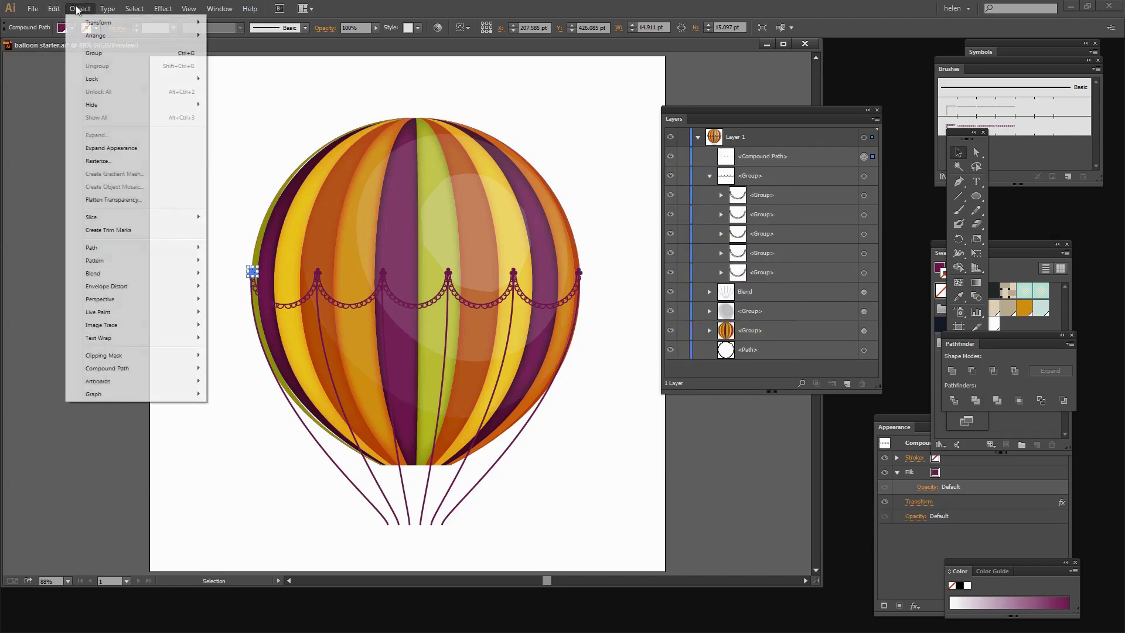
pyautogui.click(119, 149)
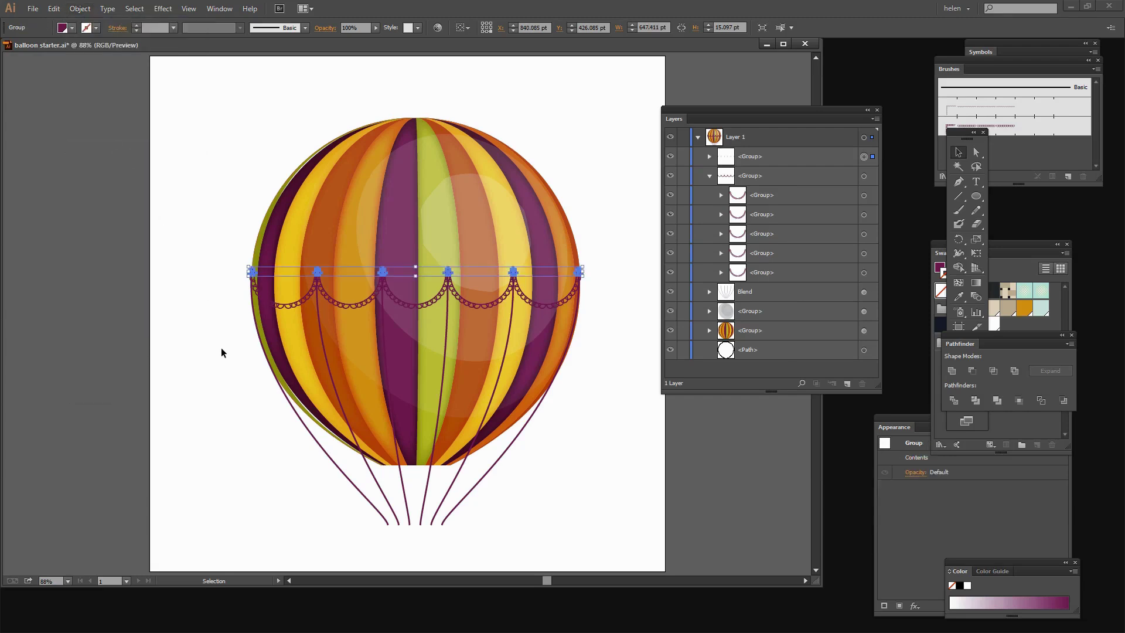
pyautogui.click(580, 469)
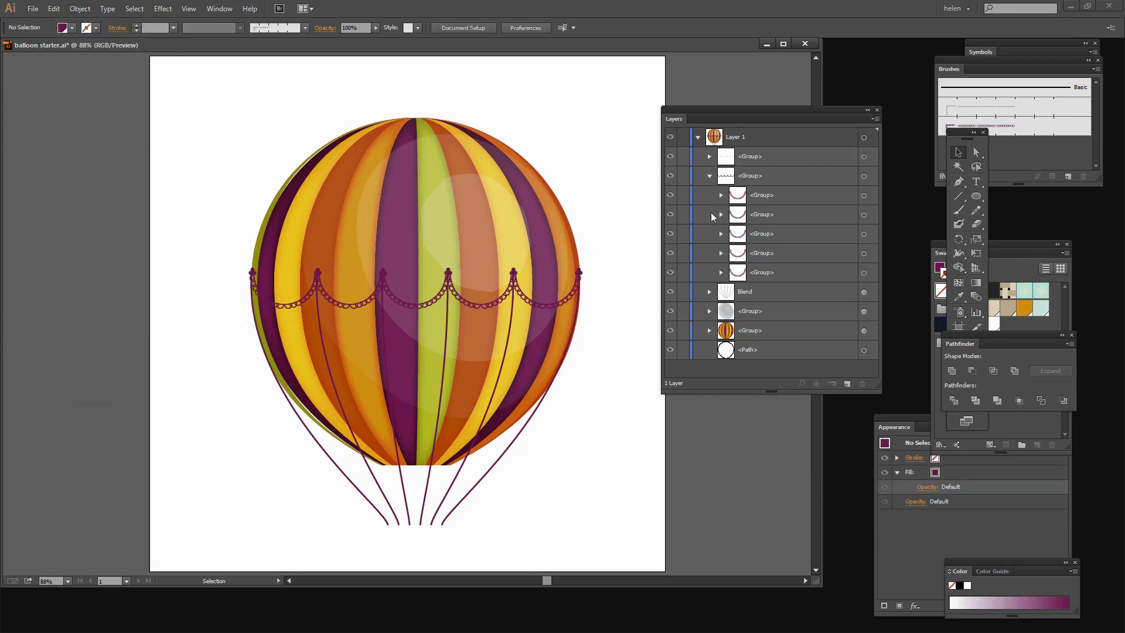
# - Move all six club groups into the garland's group in the layer structure, above its chain swags
pyautogui.click(709, 157)
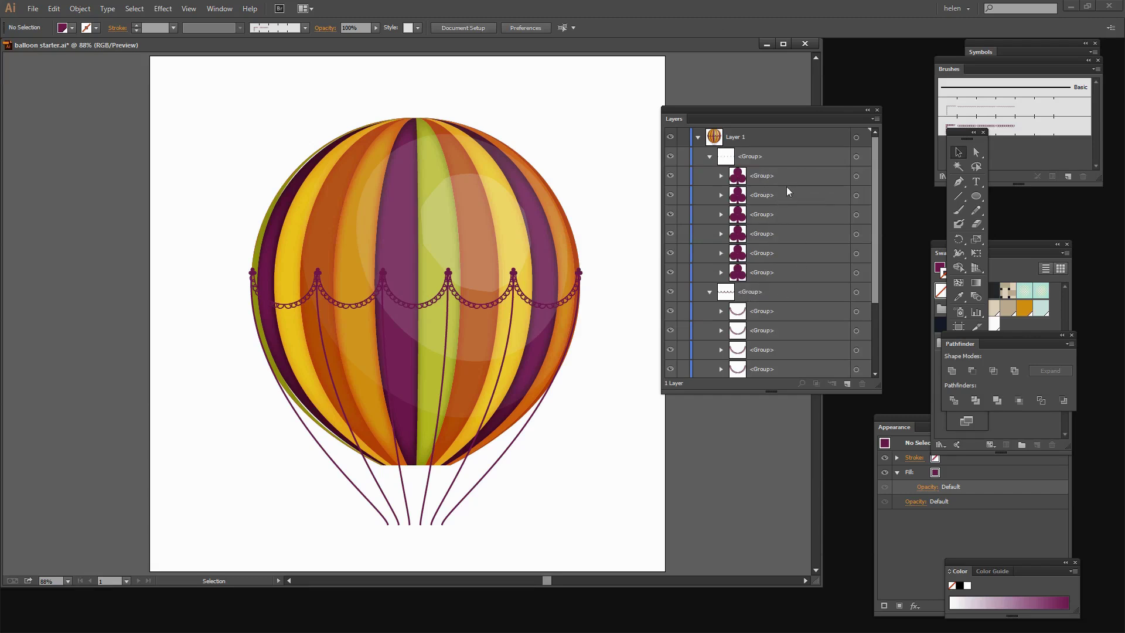
pyautogui.moveTo(809, 174); pyautogui.dragTo(811, 301)
pyautogui.moveTo(796, 193); pyautogui.dragTo(792, 282)
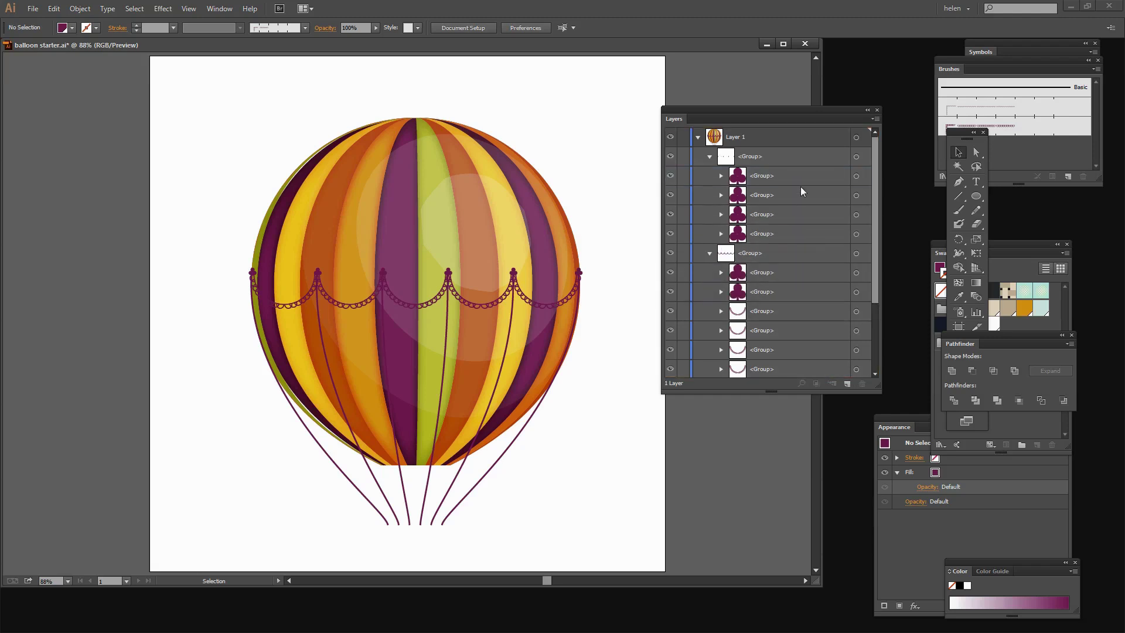
pyautogui.moveTo(801, 176); pyautogui.dragTo(795, 205)
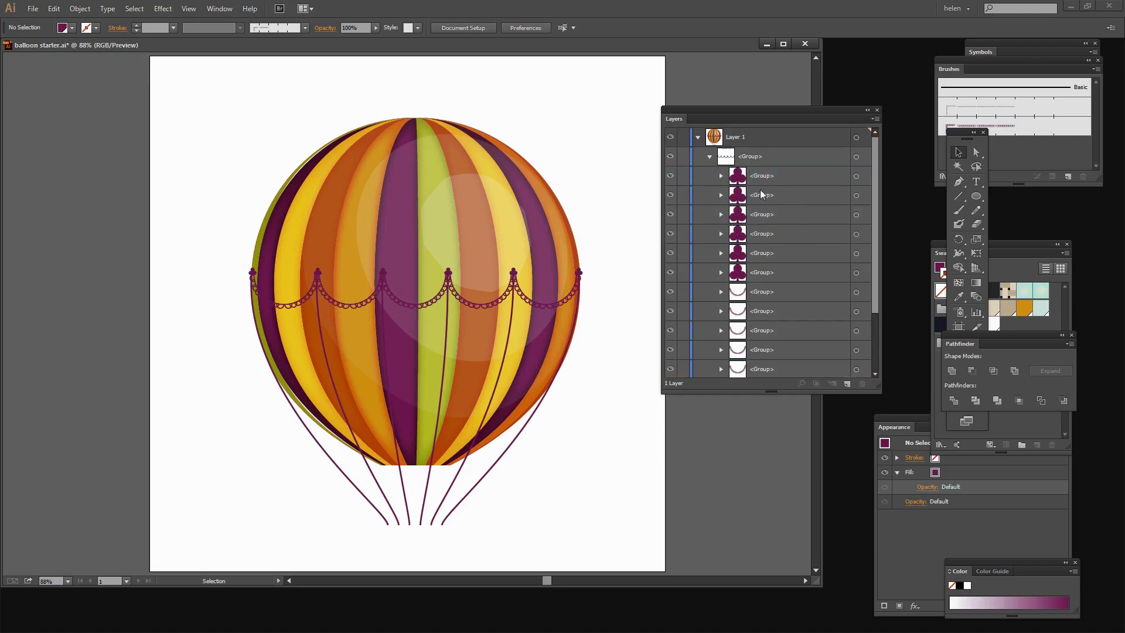
pyautogui.click(709, 157)
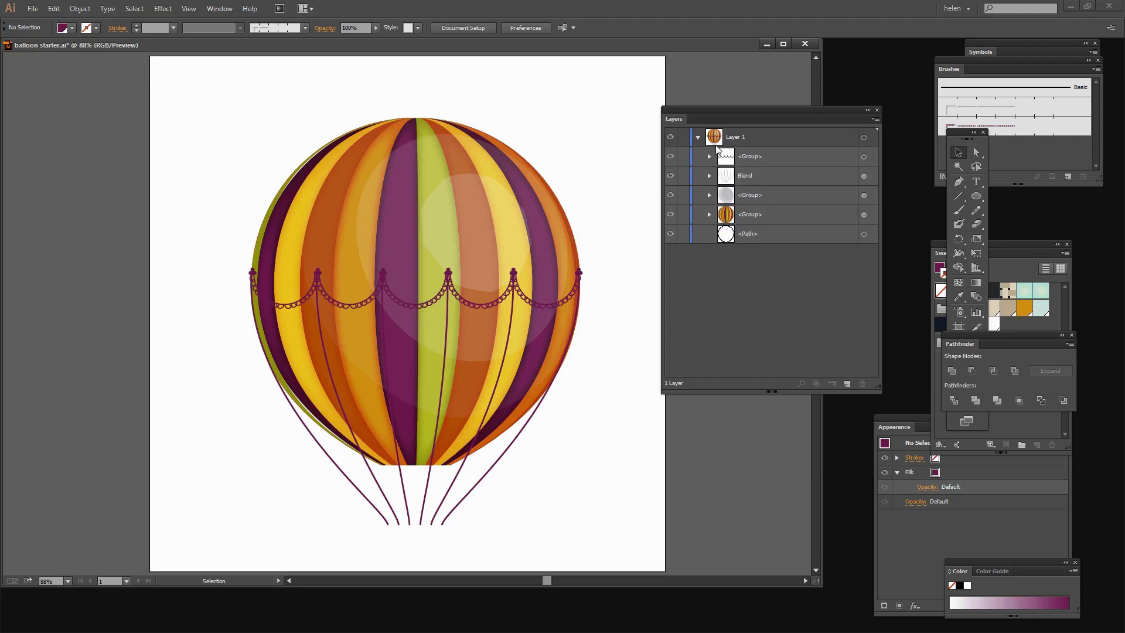
pyautogui.click(710, 176)
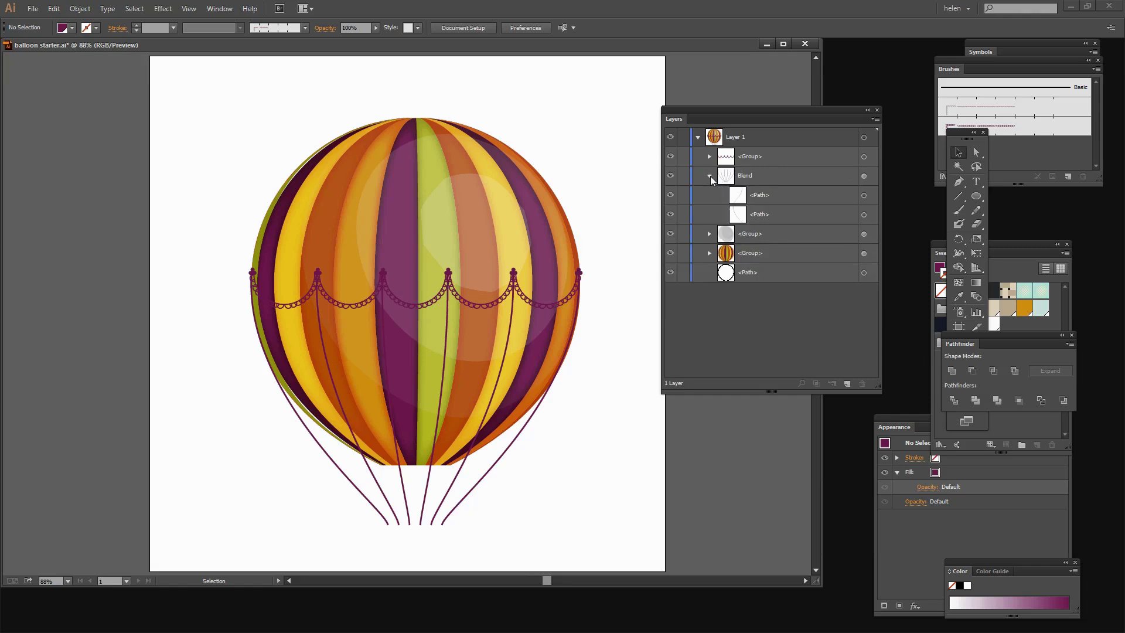
pyautogui.click(710, 176)
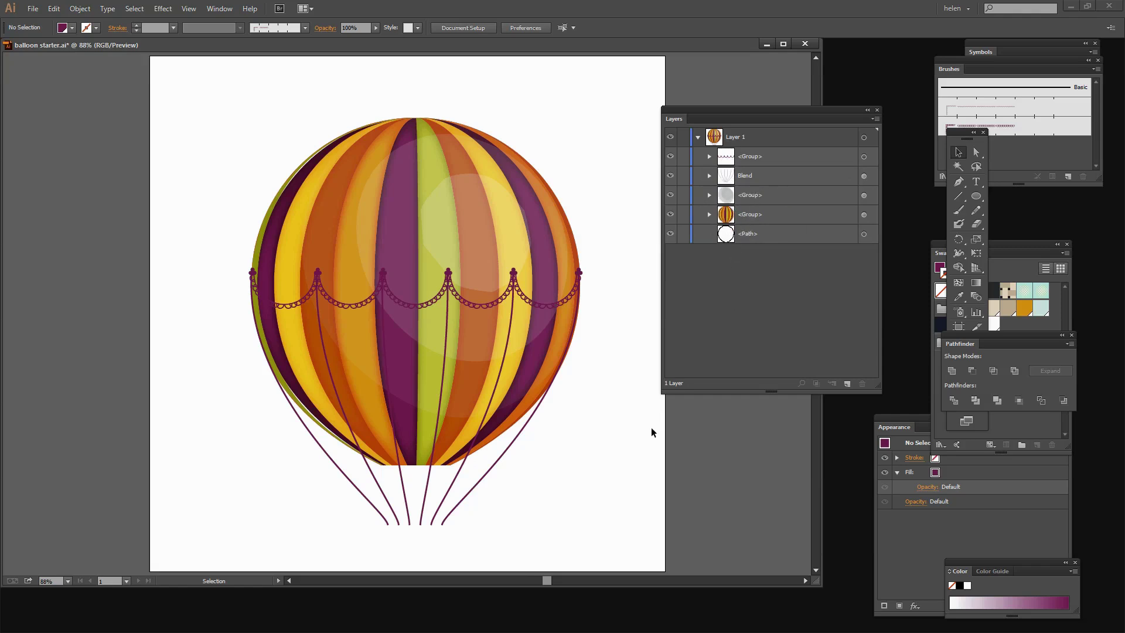
# - Scale all artwork on Layer 1 uniformly to 85%, including strokes and effects, and clear the selection
pyautogui.moveTo(687, 119); pyautogui.dragTo(709, 65)
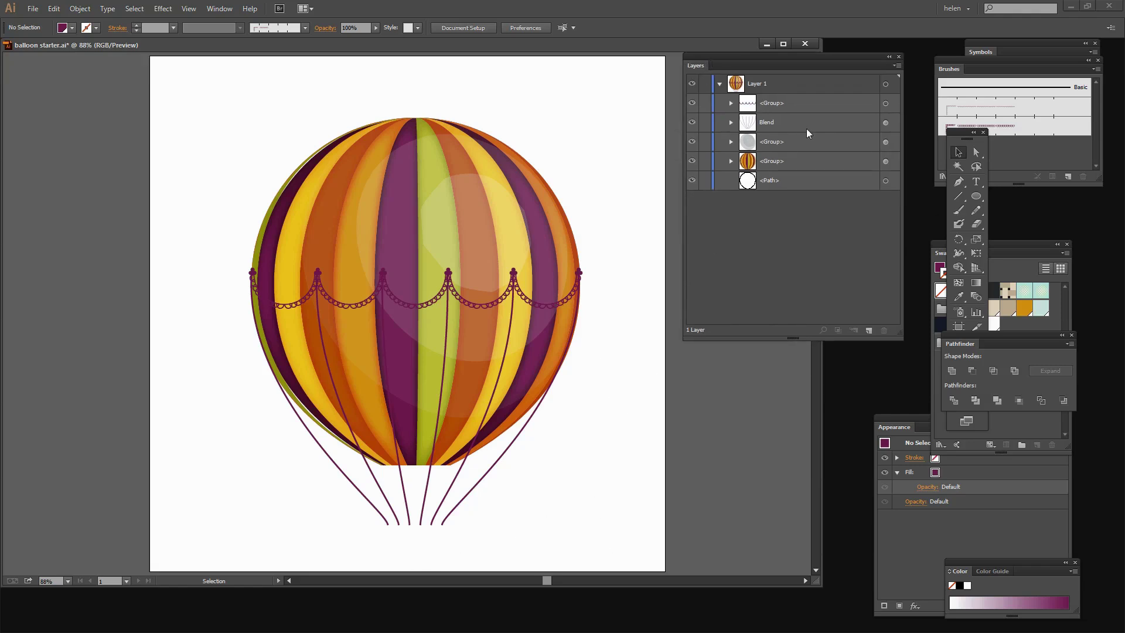
pyautogui.click(886, 84)
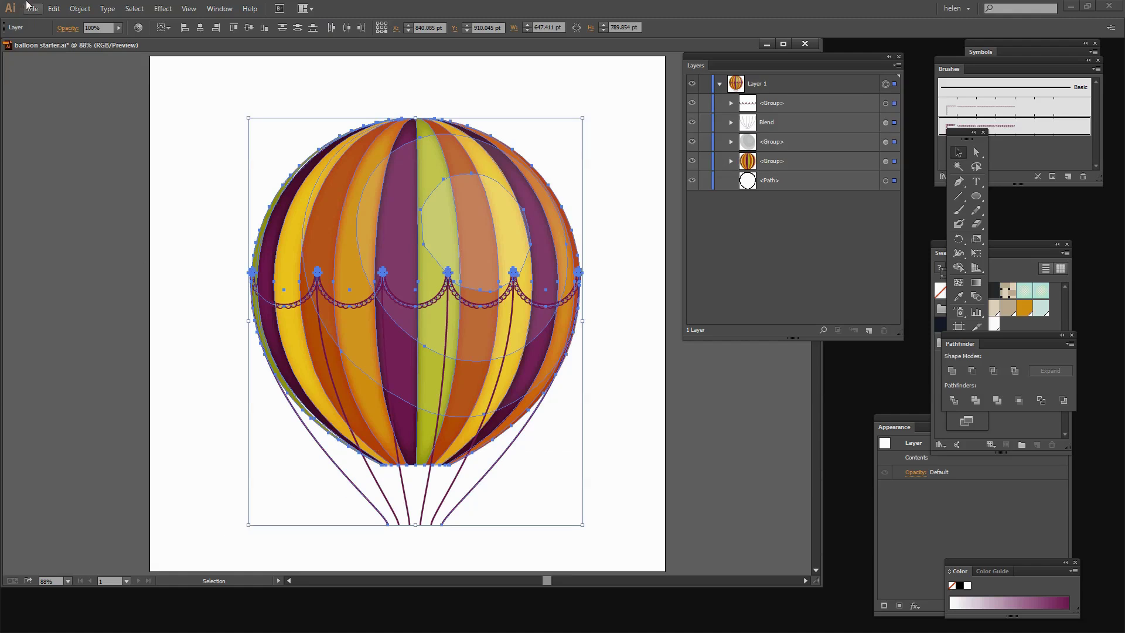
pyautogui.click(80, 9)
pyautogui.moveTo(102, 22)
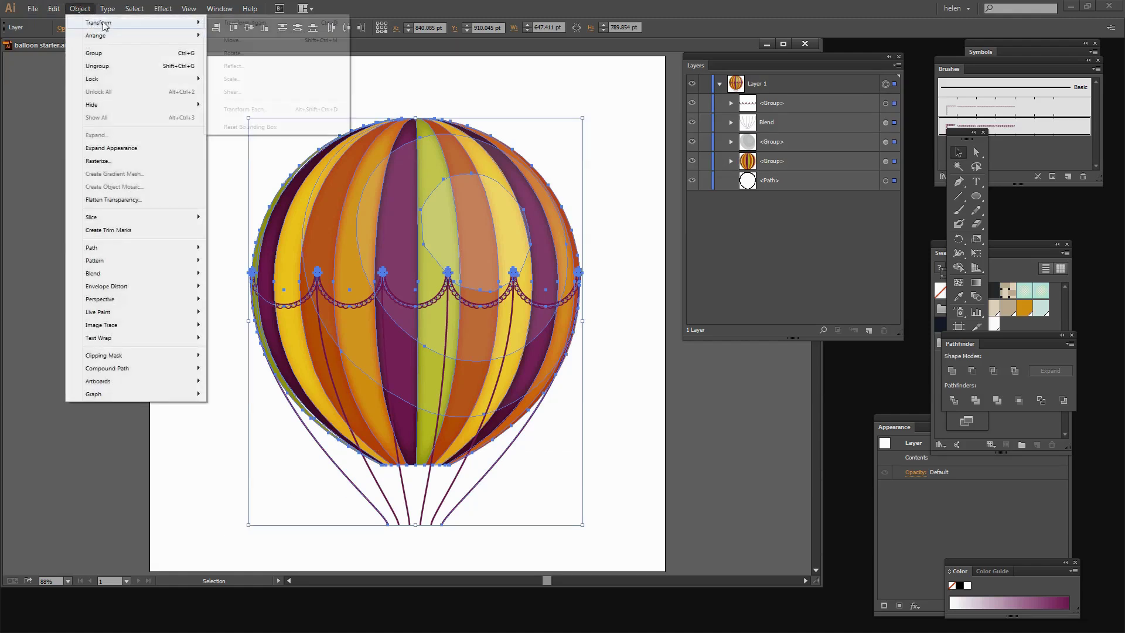
pyautogui.click(228, 79)
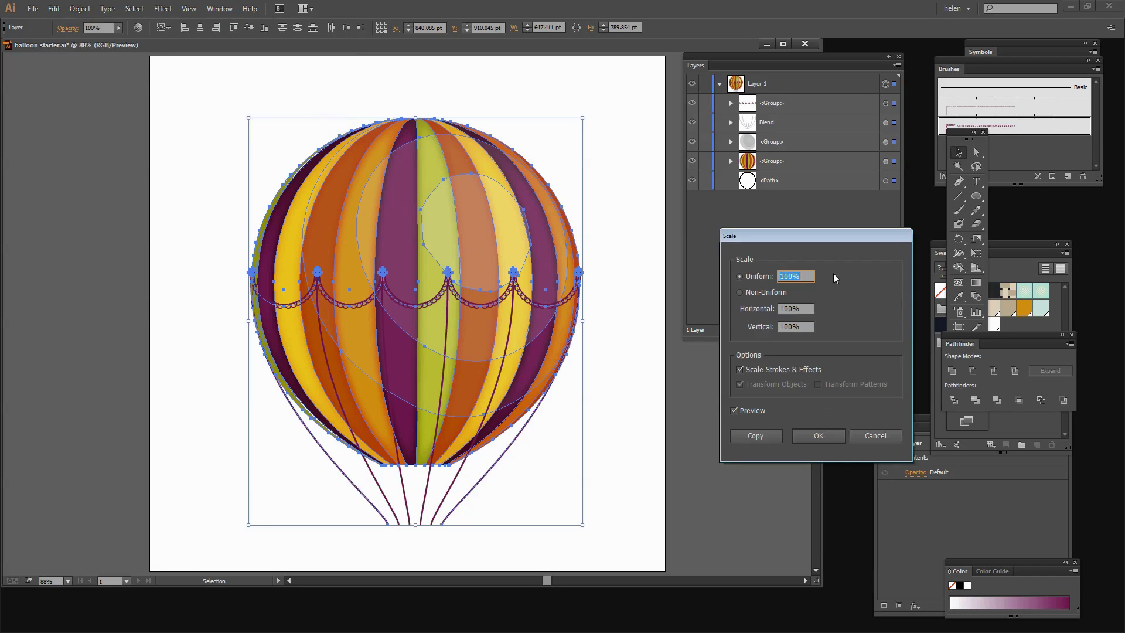
pyautogui.write('85')
pyautogui.press('Tab')
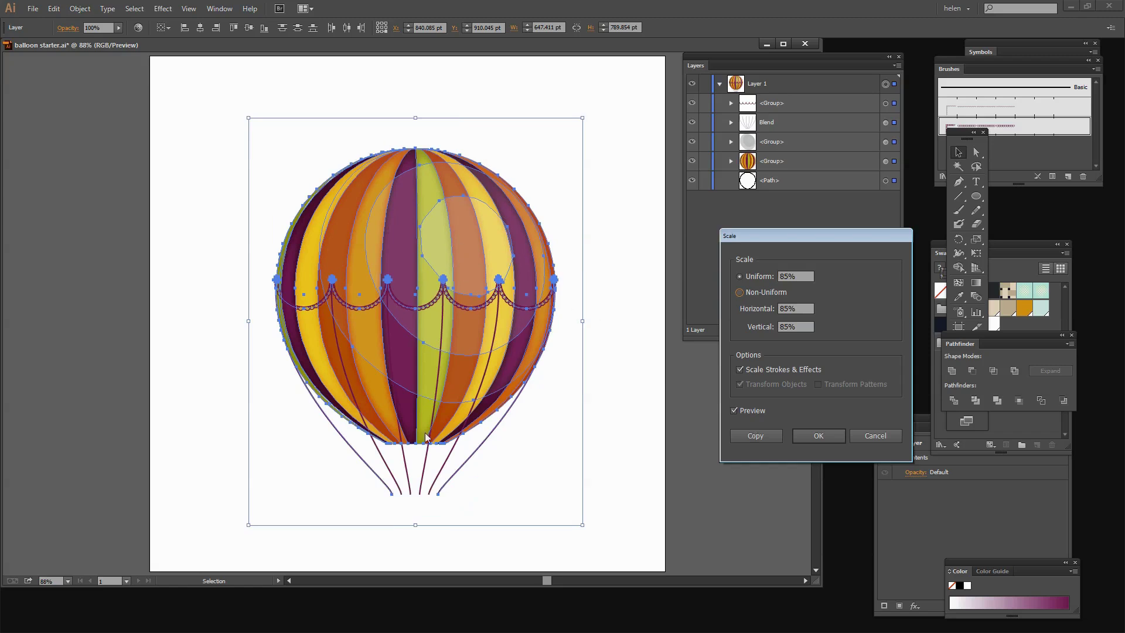
pyautogui.click(818, 435)
pyautogui.click(612, 432)
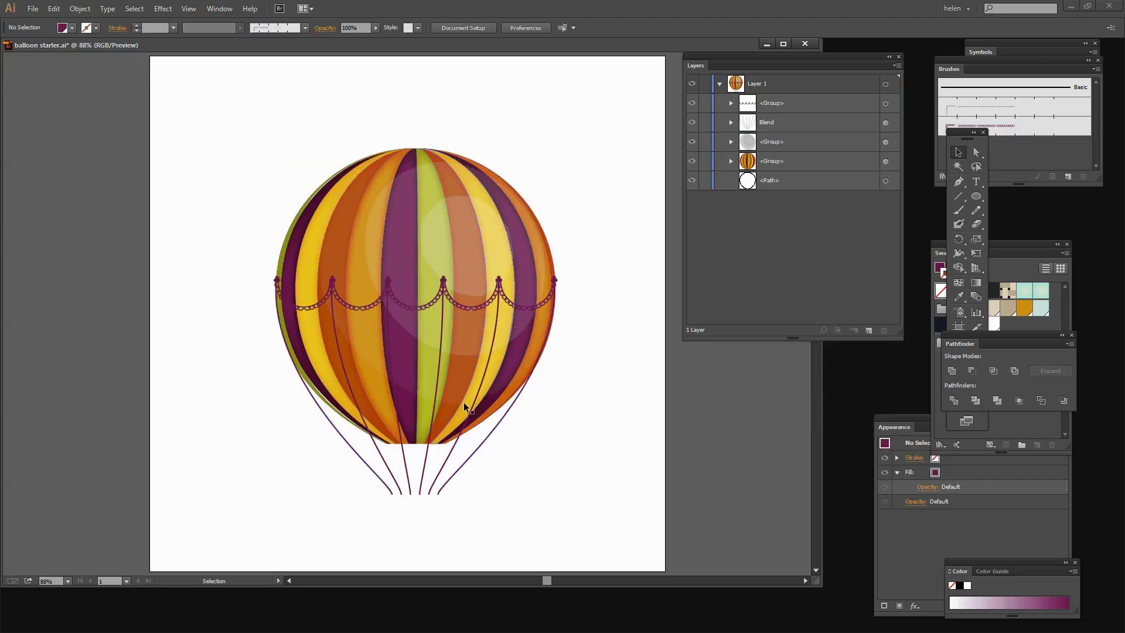
# - Move the whole balloon with its ropes up the artboard to leave room for a basket beneath
pyautogui.moveTo(608, 522); pyautogui.dragTo(212, 141)
pyautogui.moveTo(355, 291); pyautogui.dragTo(343, 236)
pyautogui.click(571, 368)
# - Draw a basket rectangle about 89 by 79 pt between the rope ends and fill it with the medium brown swatch
pyautogui.press('l')
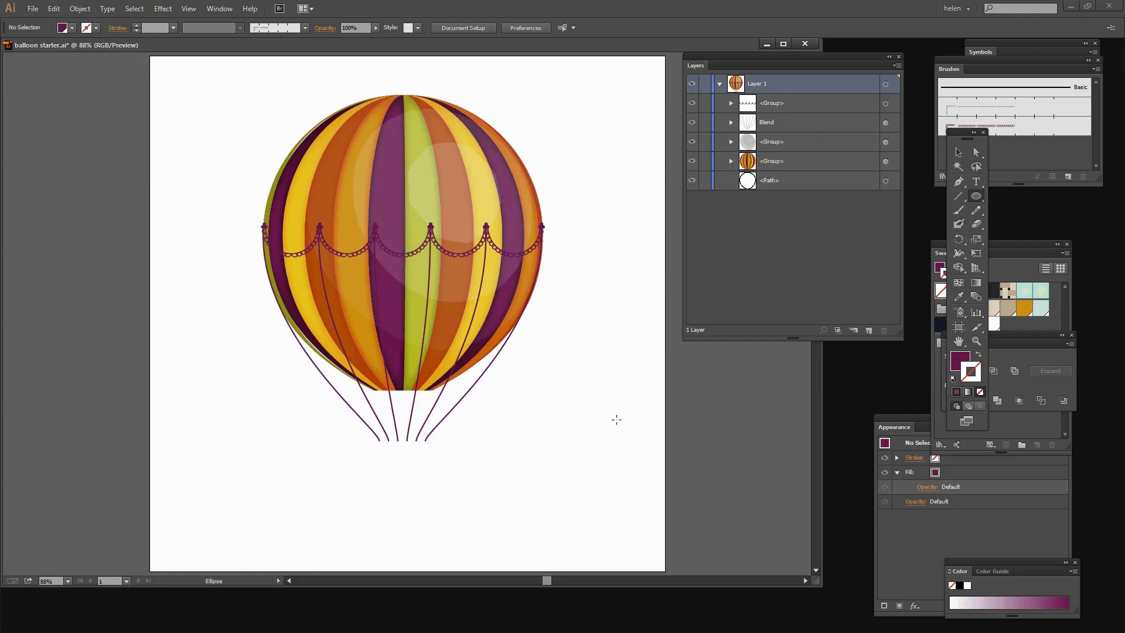
pyautogui.moveTo(971, 199); pyautogui.dragTo(1001, 195)
pyautogui.moveTo(380, 481)
pyautogui.mouseDown()
pyautogui.moveTo(388, 453)
pyautogui.moveTo(426, 441)
pyautogui.mouseUp()
pyautogui.moveTo(1004, 242); pyautogui.dragTo(773, 281)
pyautogui.click(953, 363)
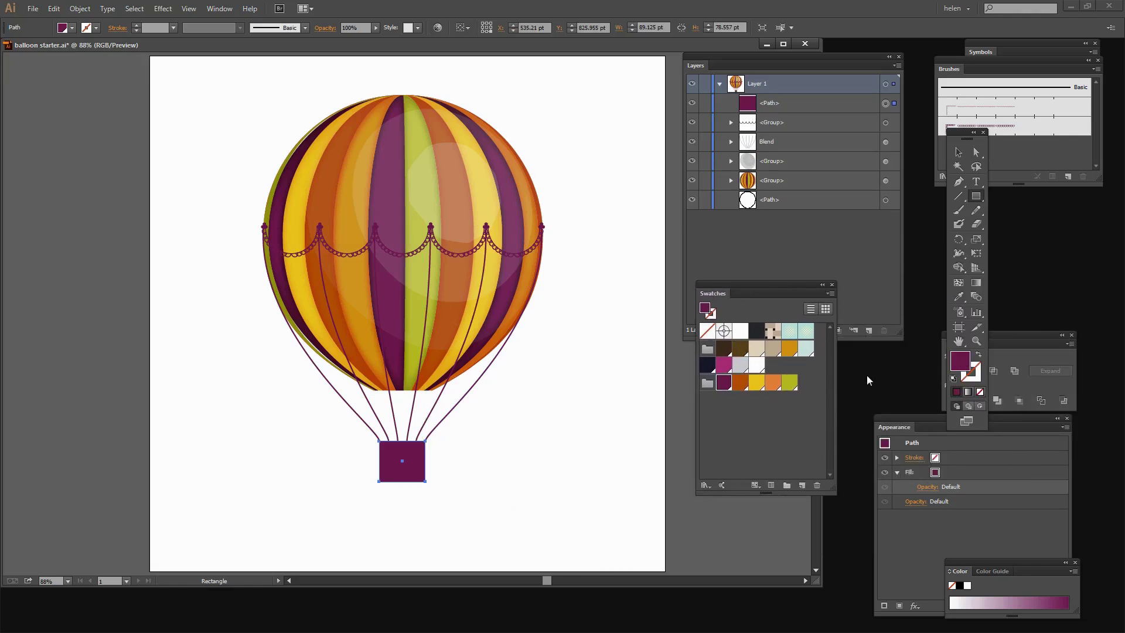
pyautogui.click(742, 350)
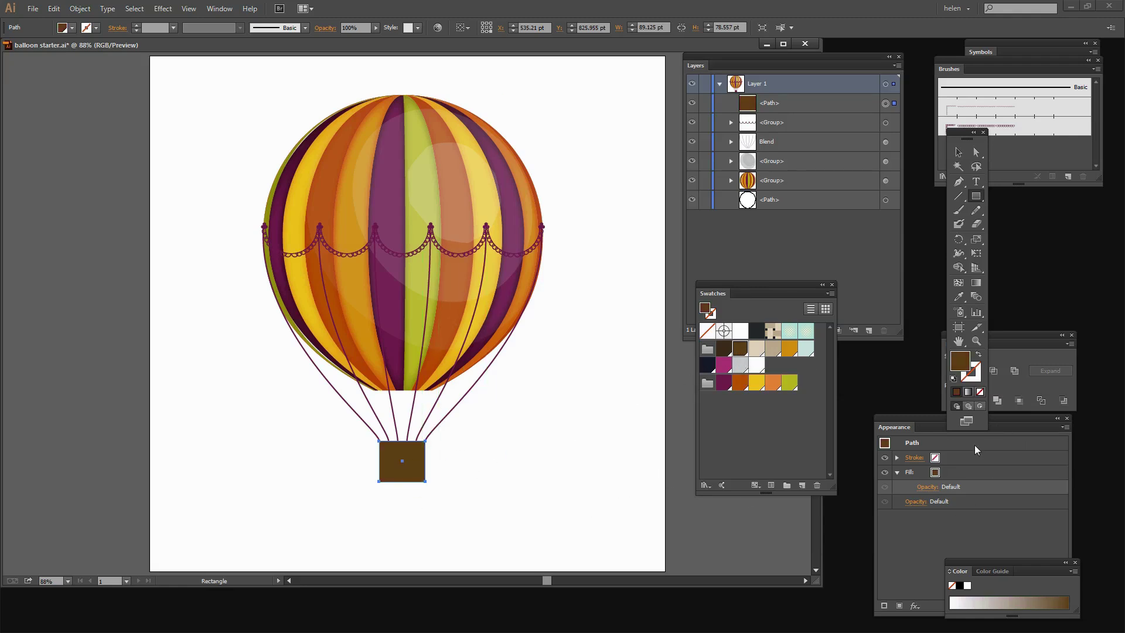
# - Add a second fill to the basket rectangle's appearance and hide the upper fill
pyautogui.moveTo(907, 417); pyautogui.dragTo(584, 379)
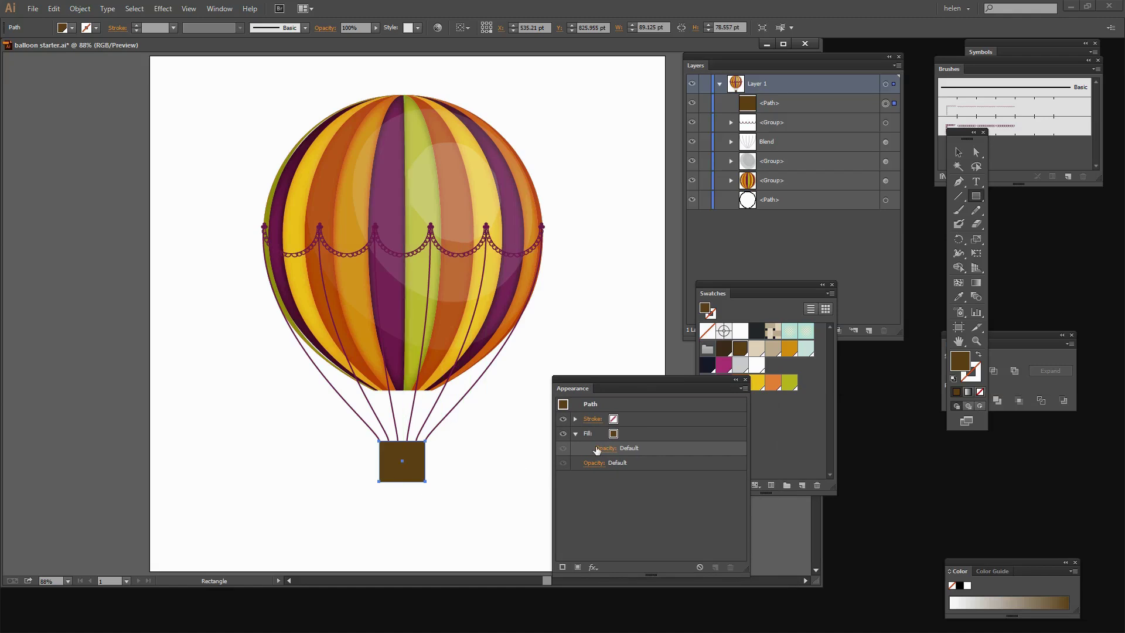
pyautogui.click(578, 568)
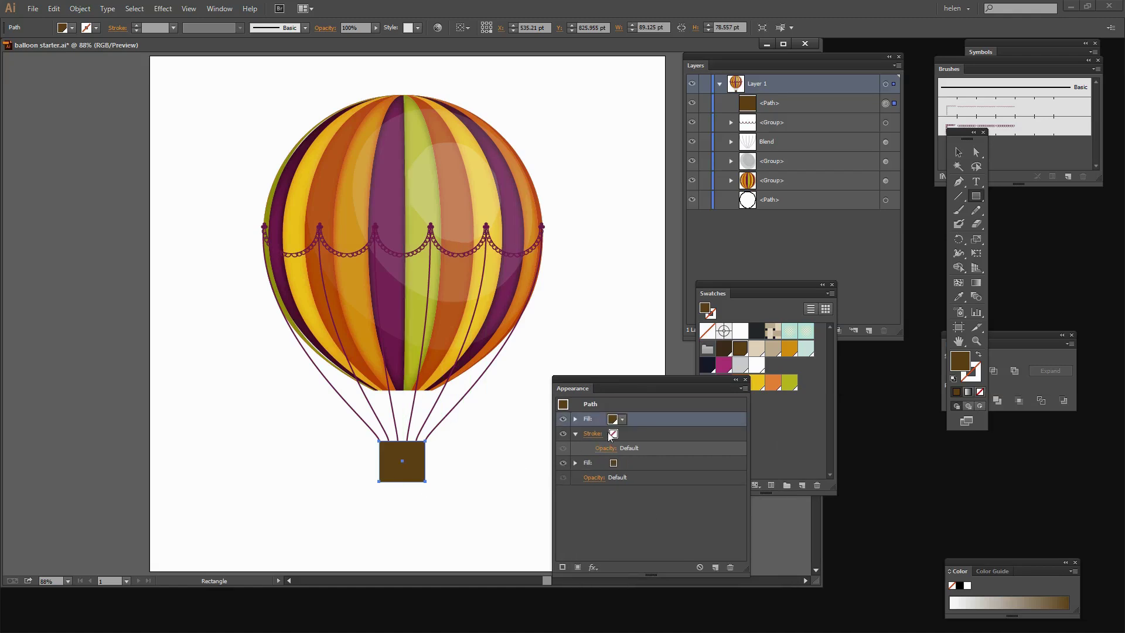
pyautogui.click(564, 420)
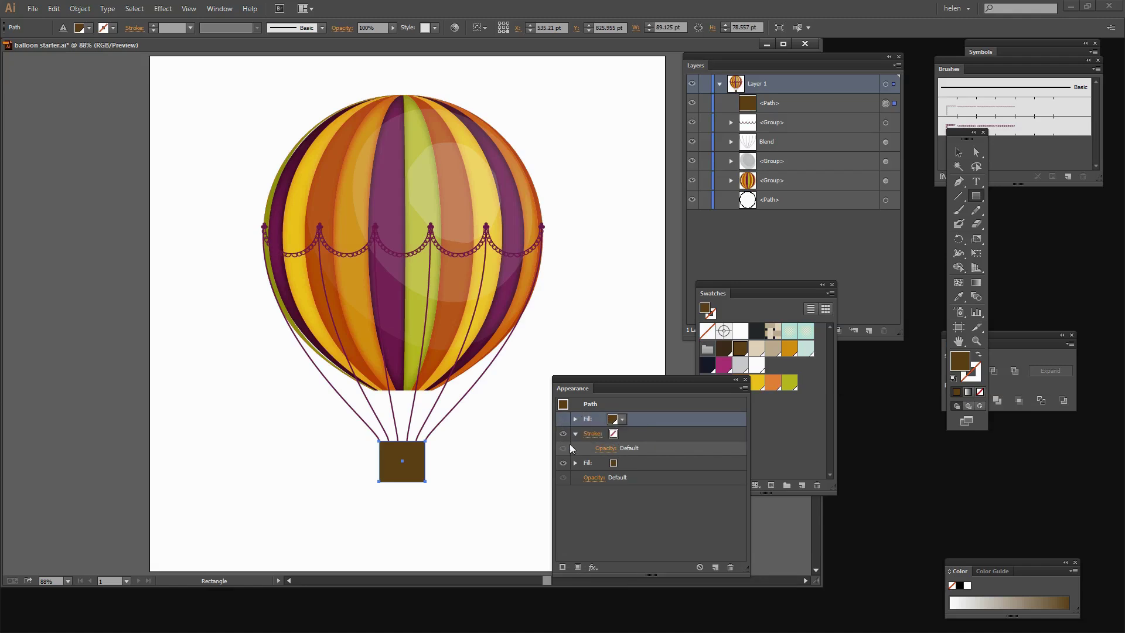
# - Set the basket rectangle's lower fill to the beige basket-weave pattern swatch
pyautogui.click(616, 463)
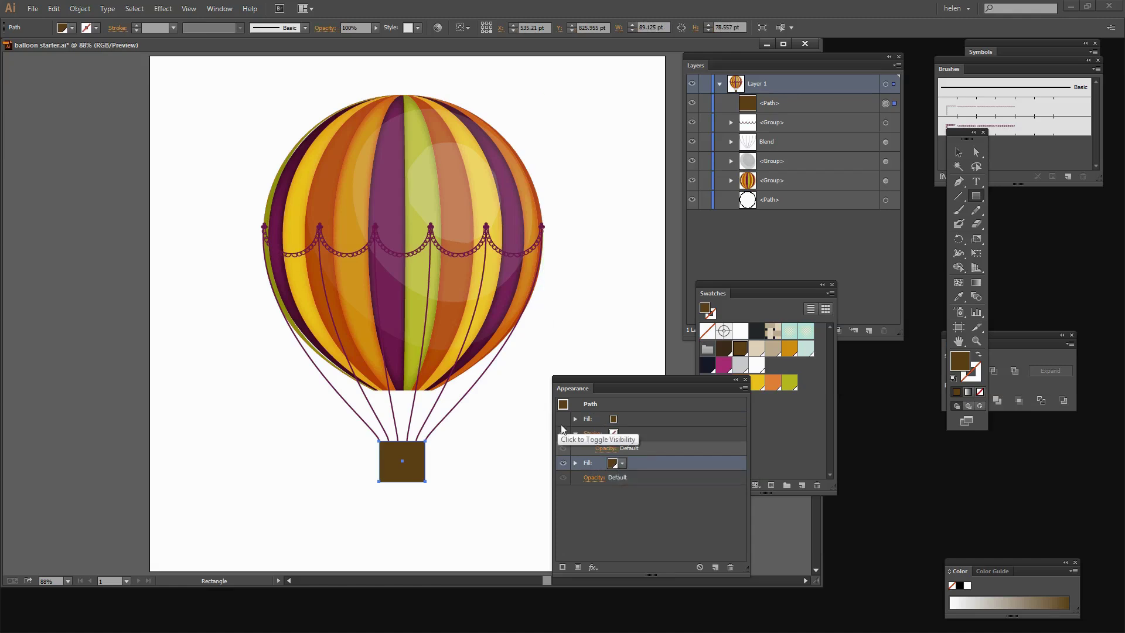
pyautogui.moveTo(593, 387); pyautogui.dragTo(578, 338)
pyautogui.click(601, 415)
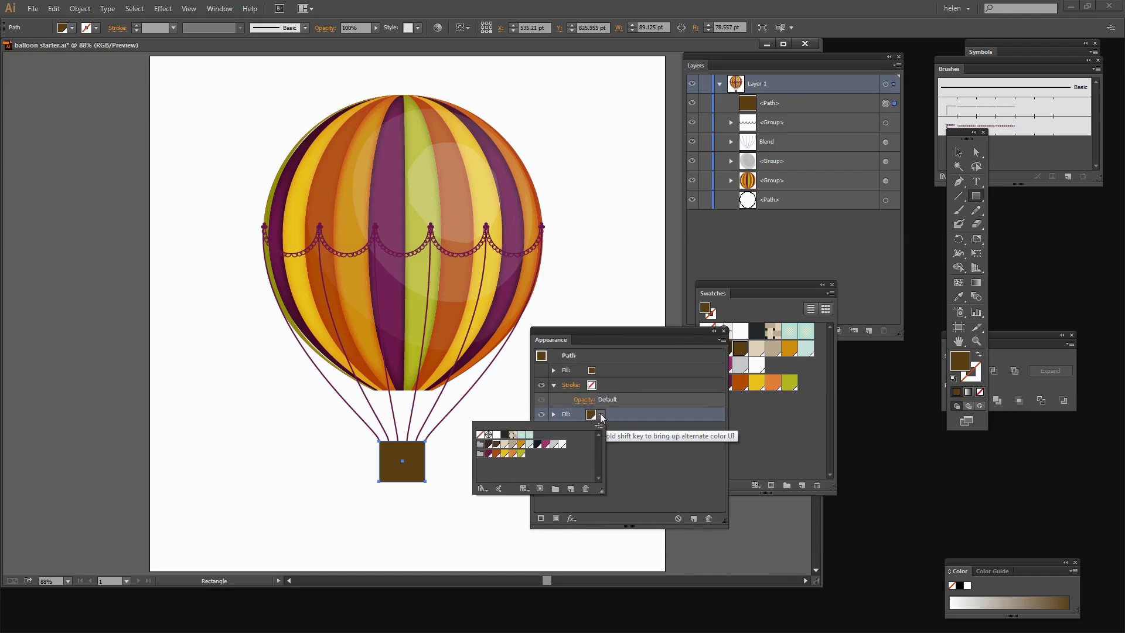
pyautogui.click(512, 436)
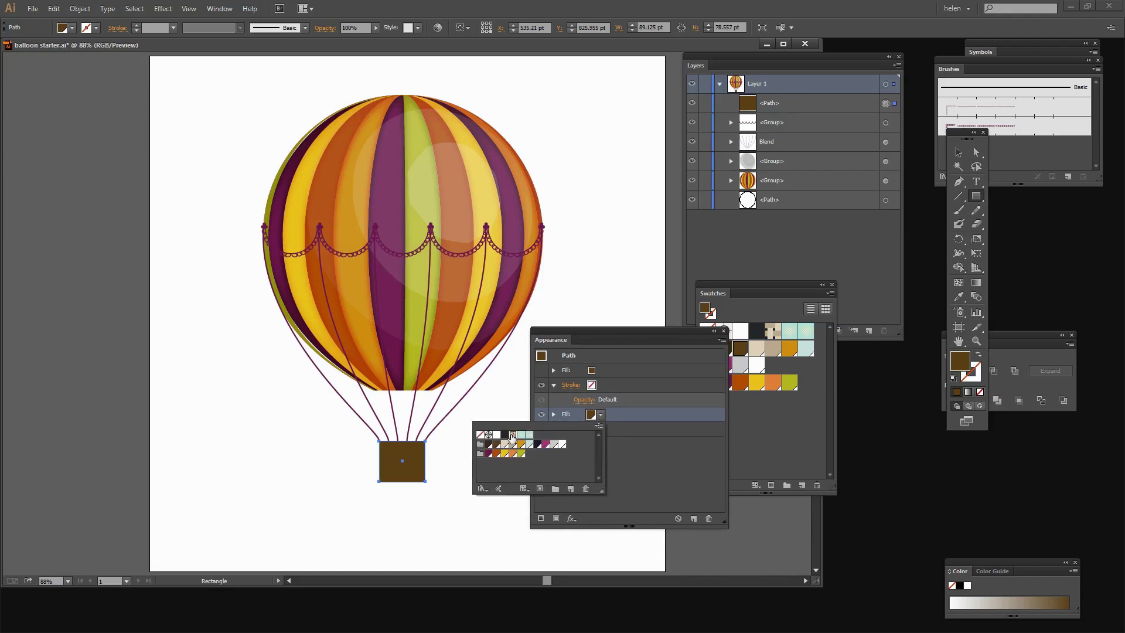
pyautogui.click(637, 467)
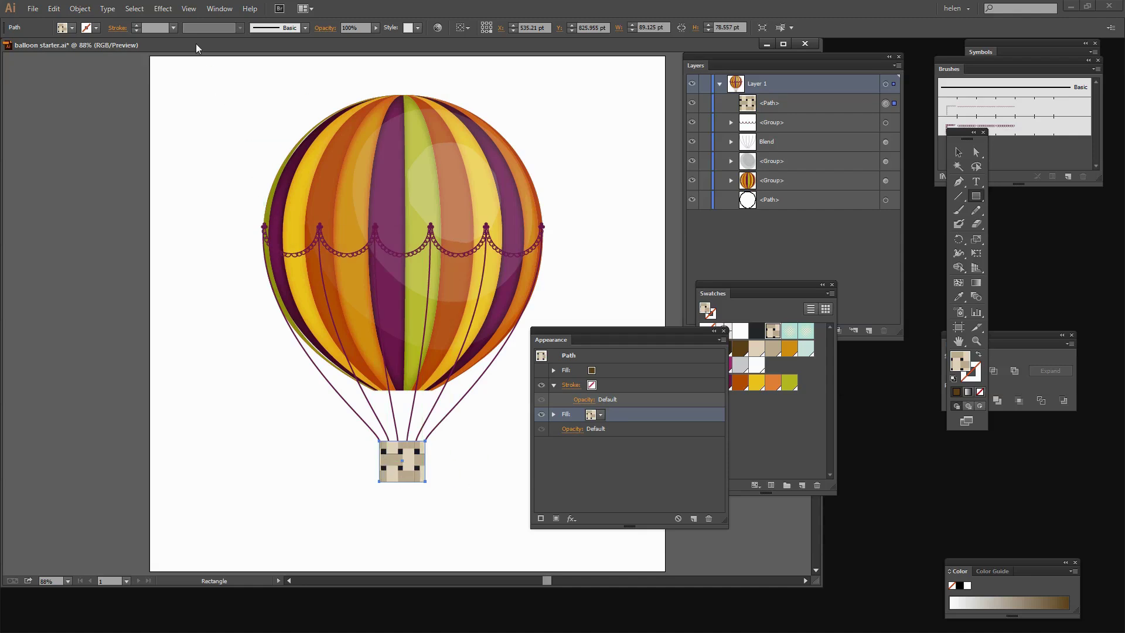
# - Apply a Transform effect to the lower fill that scales only the pattern to 50% horizontally and vertically, leaving objects untransformed
pyautogui.click(164, 9)
pyautogui.moveTo(186, 99)
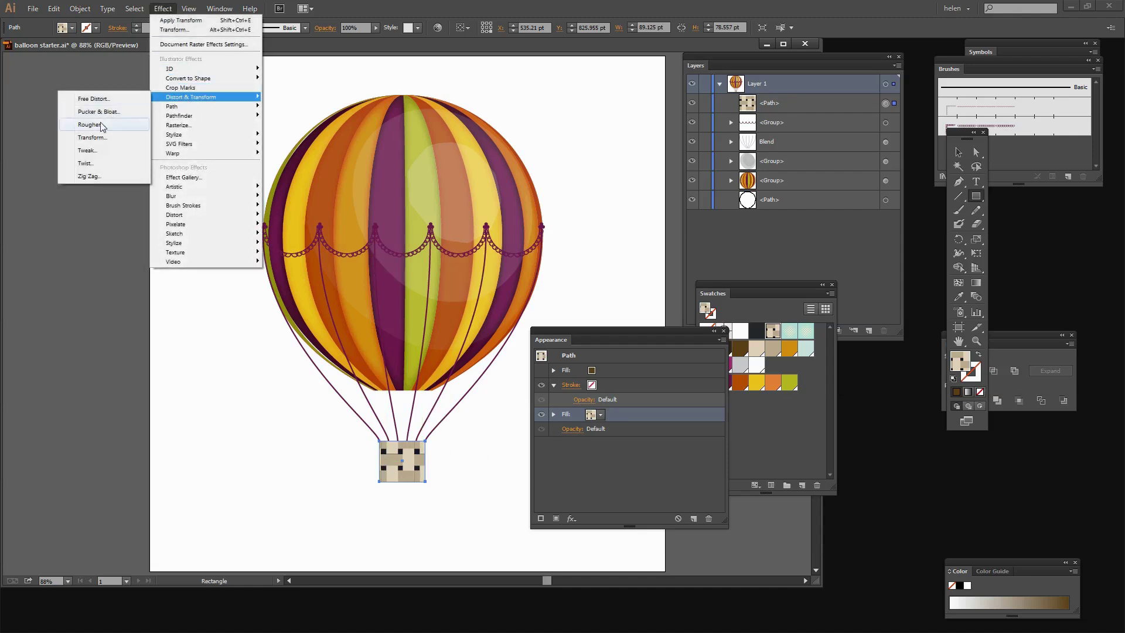
pyautogui.click(92, 139)
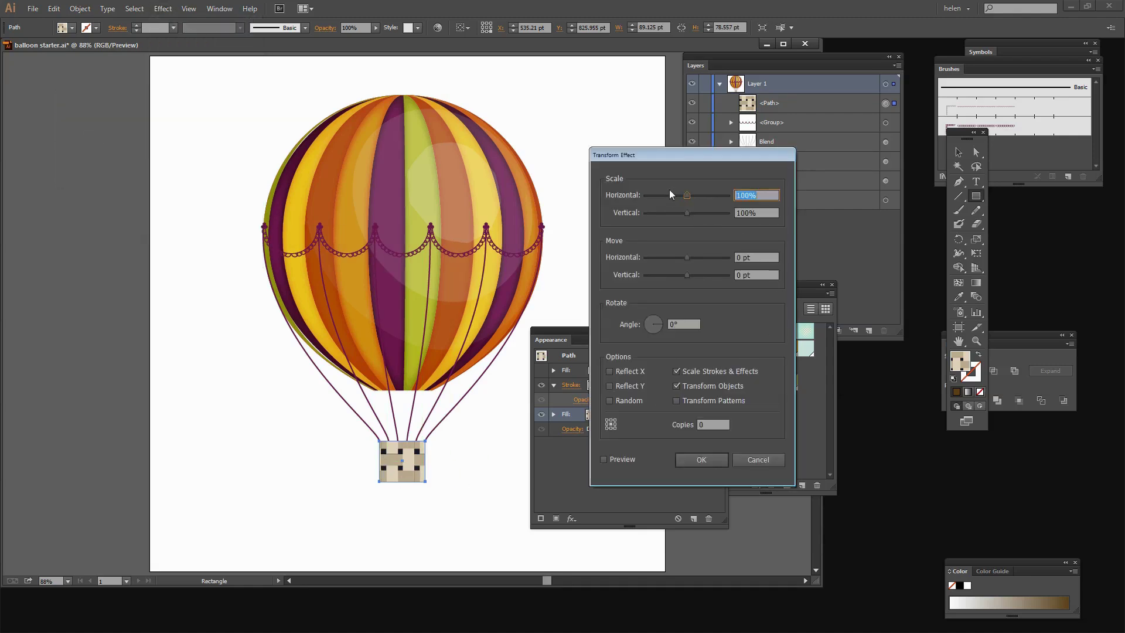
pyautogui.moveTo(659, 155); pyautogui.dragTo(710, 163)
pyautogui.click(727, 394)
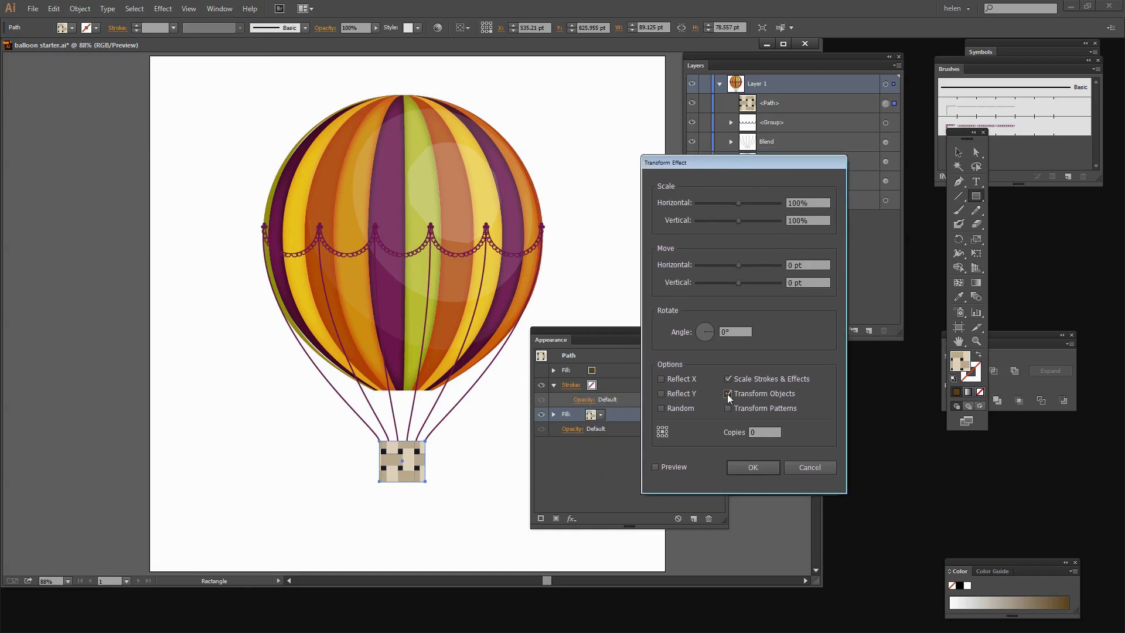
pyautogui.click(655, 468)
pyautogui.click(820, 203)
pyautogui.write('50')
pyautogui.press('Tab')
pyautogui.write('50')
pyautogui.press('Tab')
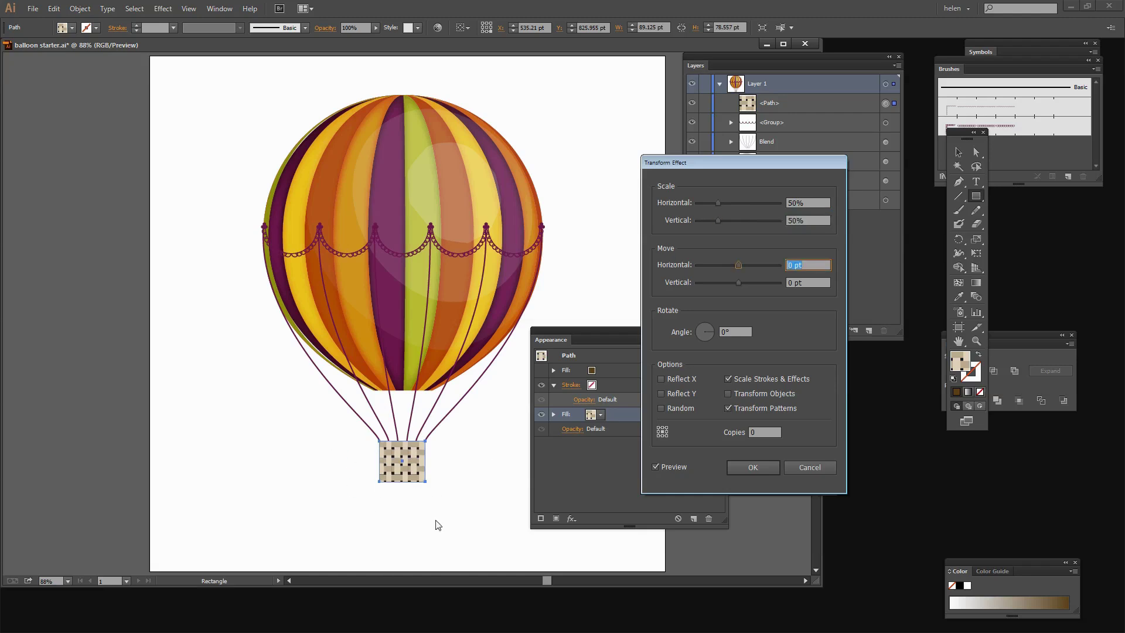
pyautogui.click(751, 470)
# - Show the basket's upper fill again and change it to a linear gradient
pyautogui.click(541, 371)
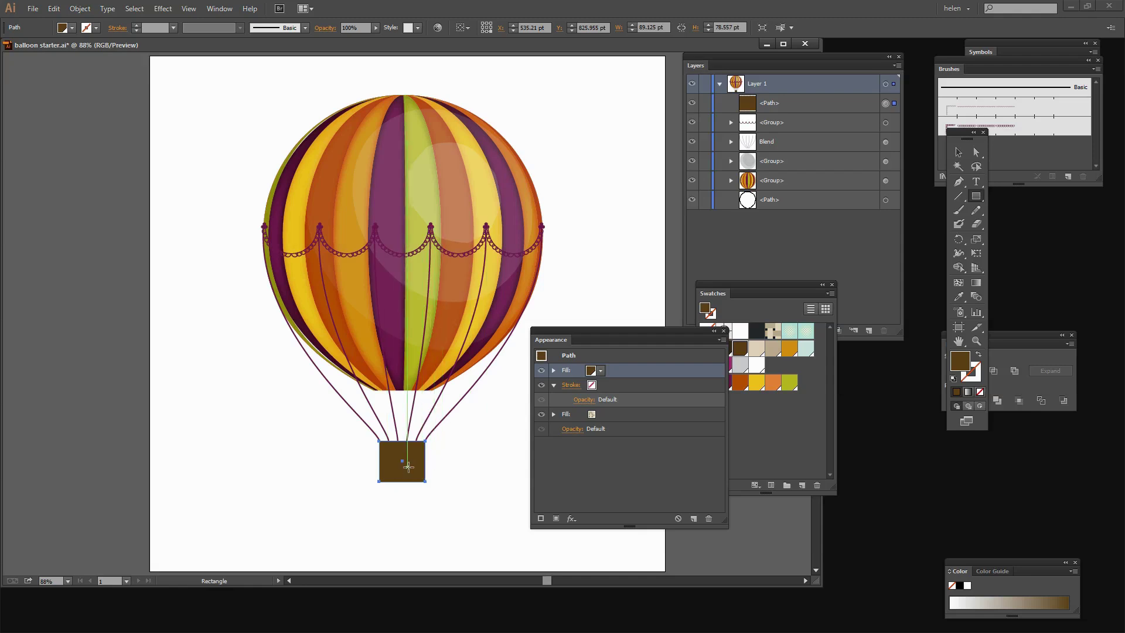
pyautogui.click(977, 283)
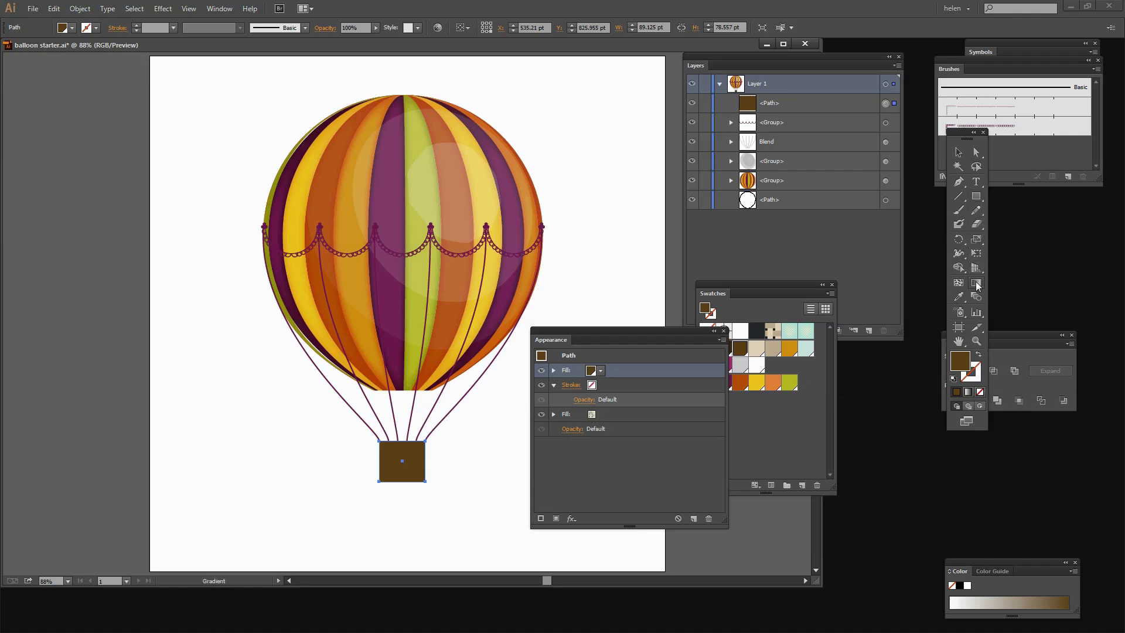
pyautogui.click(968, 391)
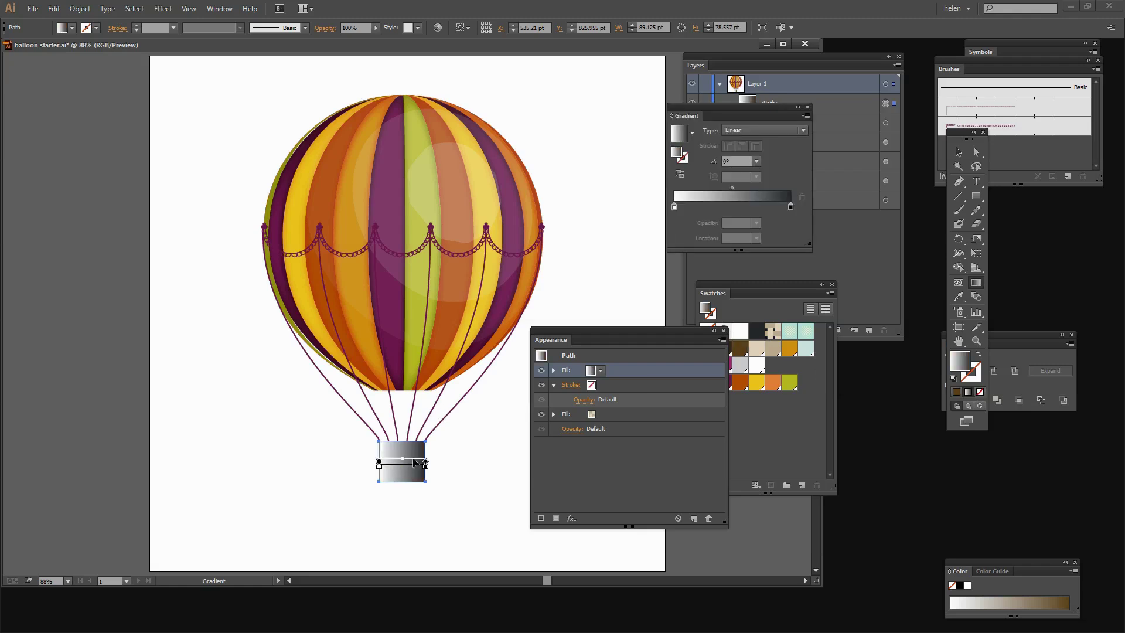
# - Set both end stops of the basket's gradient to the same medium brown swatch
pyautogui.click(791, 207)
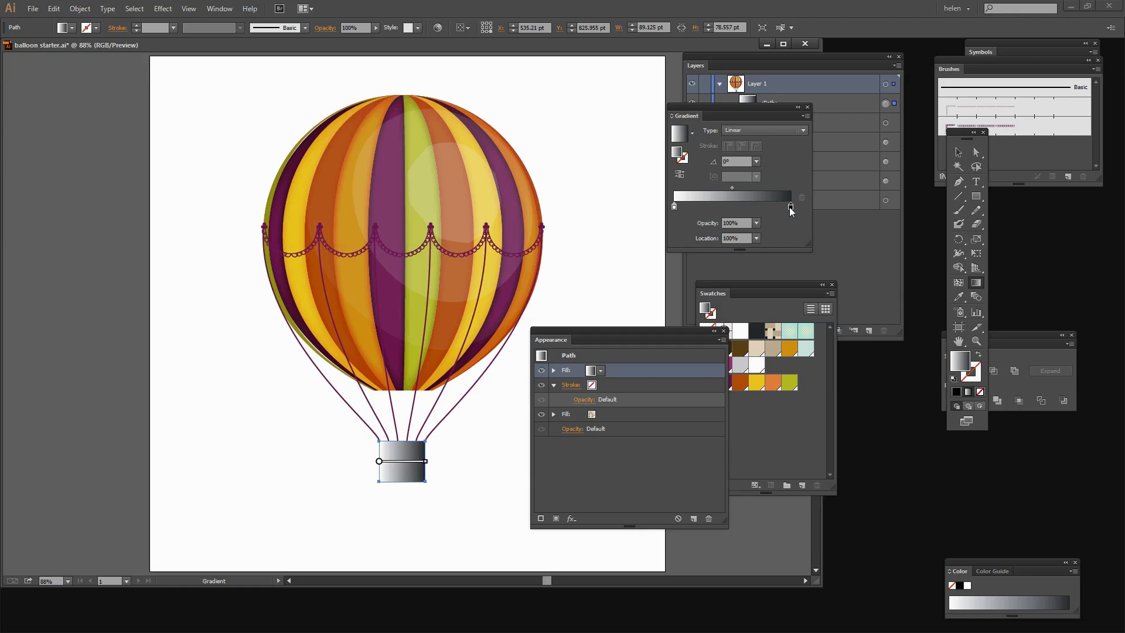
pyautogui.doubleClick(791, 206)
pyautogui.click(638, 269)
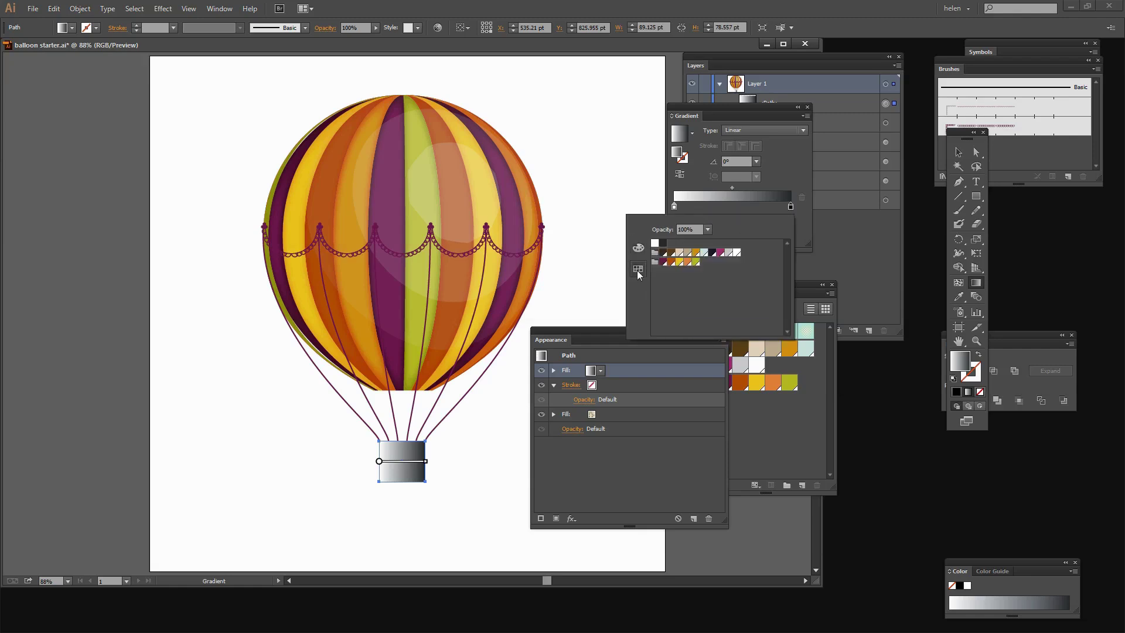
pyautogui.click(671, 253)
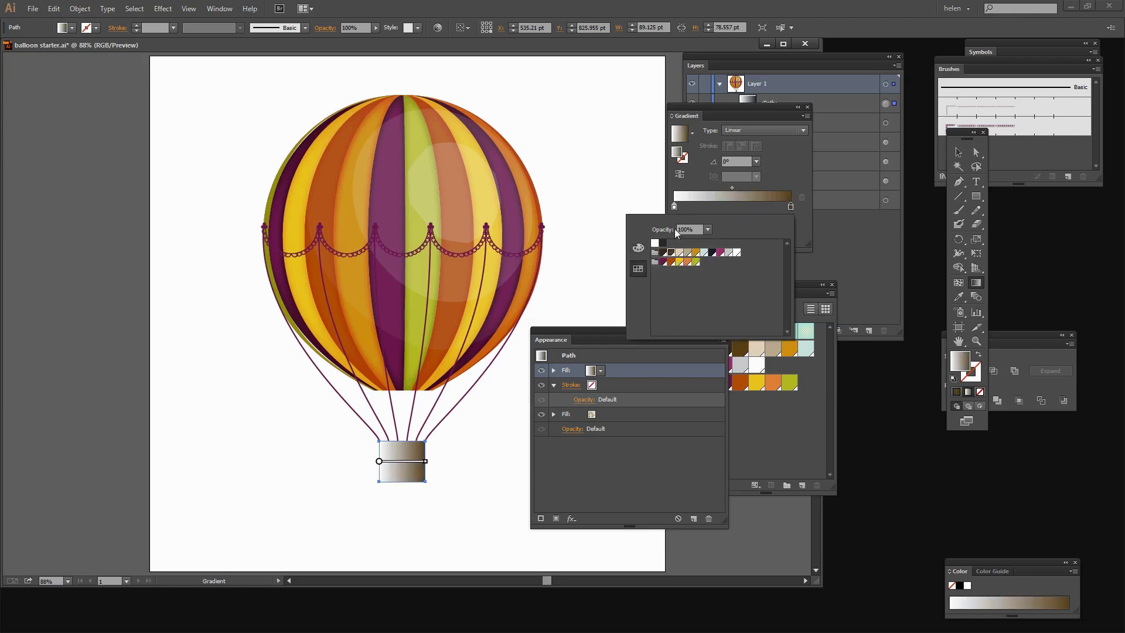
pyautogui.click(674, 207)
pyautogui.click(674, 208)
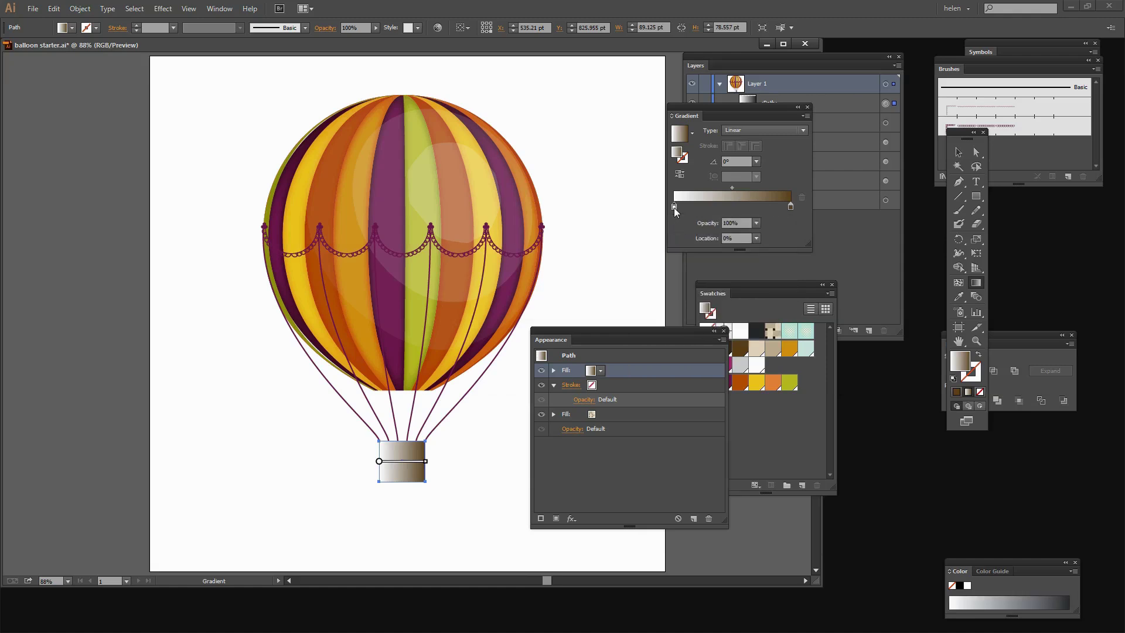
pyautogui.doubleClick(675, 208)
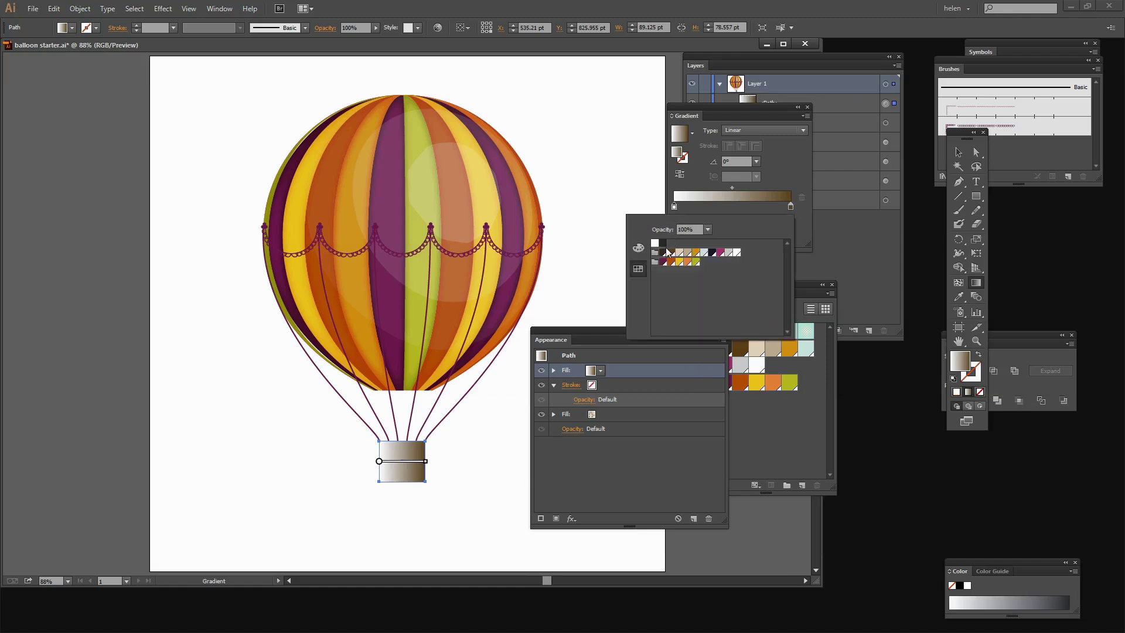
pyautogui.click(671, 253)
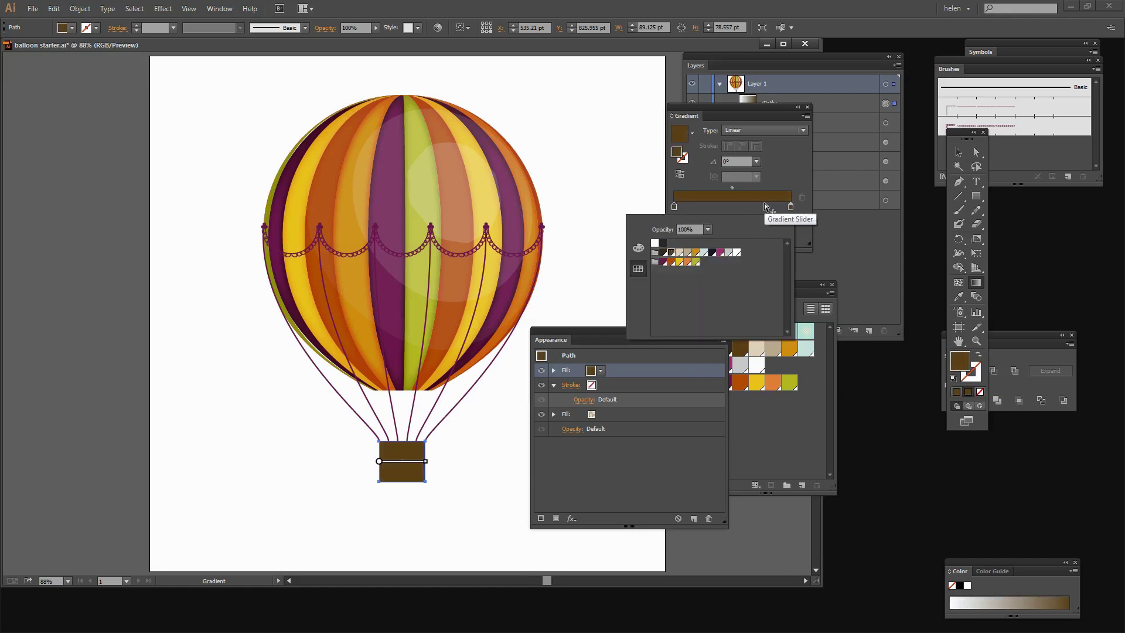
# - Add a gradient stop at about 83% on the basket's upper fill and colour it with the golden orange swatch
pyautogui.click(791, 208)
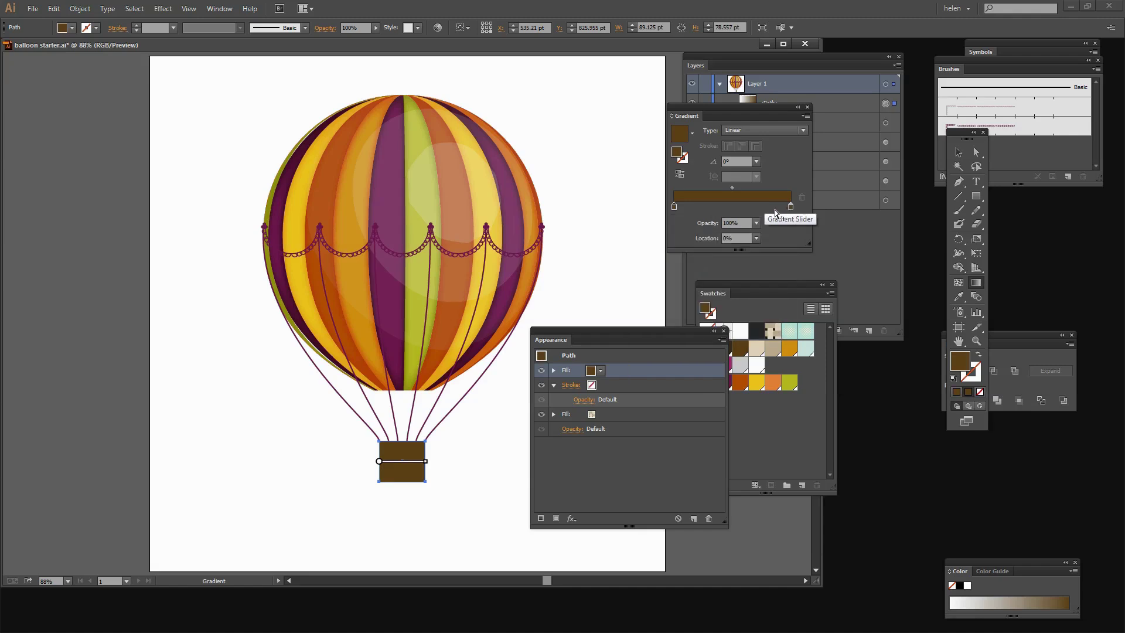
pyautogui.moveTo(790, 208); pyautogui.dragTo(771, 207)
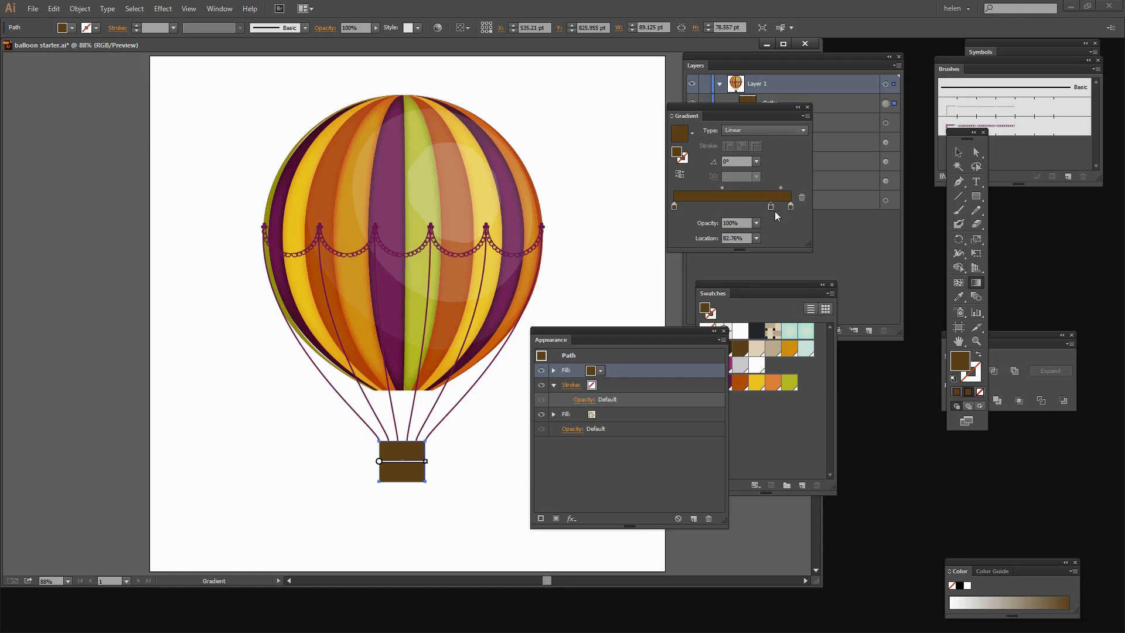
pyautogui.doubleClick(771, 207)
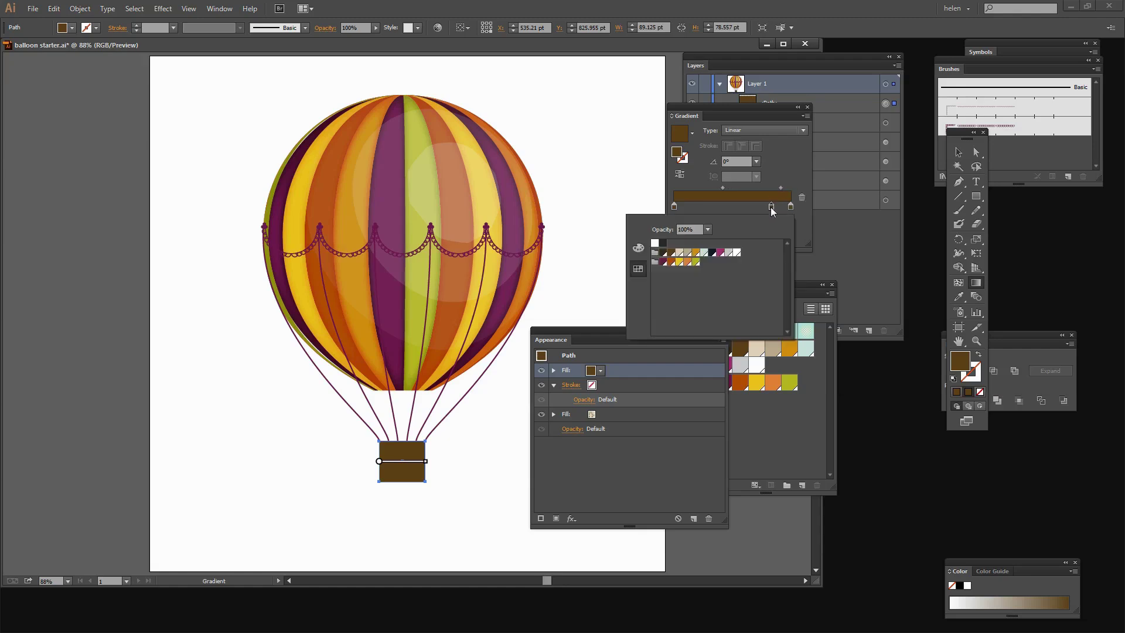
pyautogui.click(695, 253)
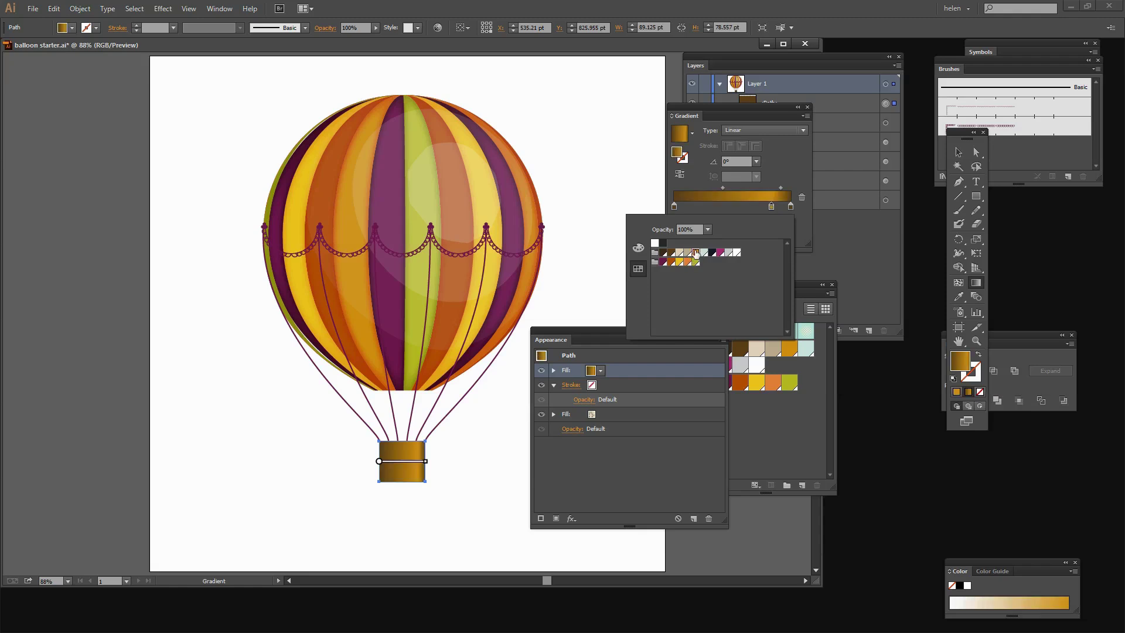
pyautogui.click(804, 173)
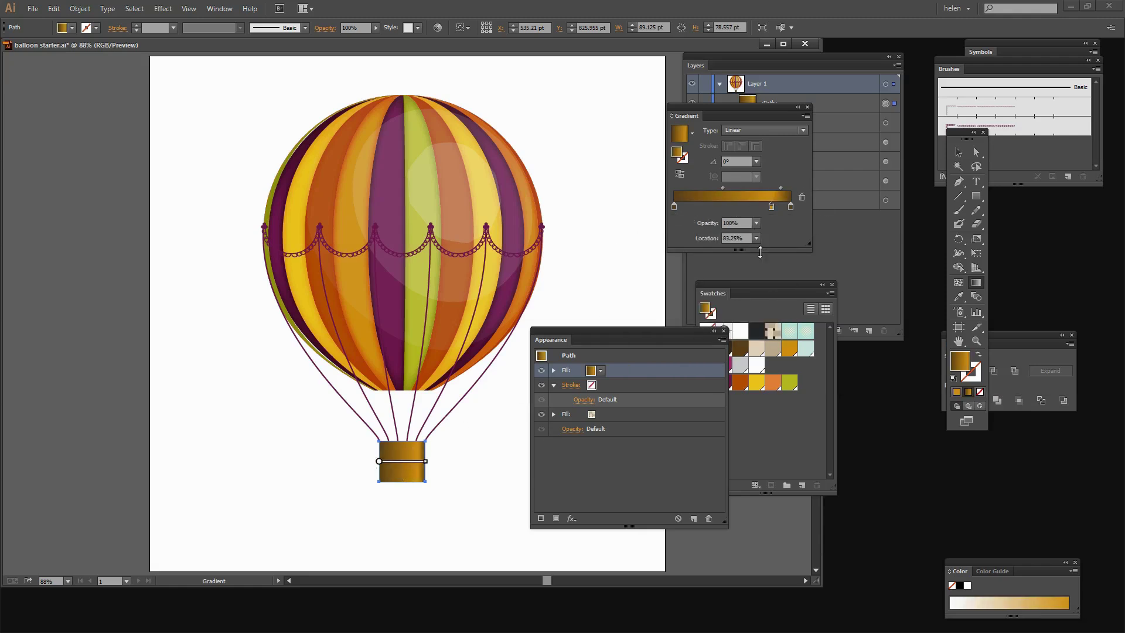
# - Shift the midpoint between the first brown stop and the golden stop to 87%, and close the gradient settings
pyautogui.moveTo(722, 187); pyautogui.dragTo(766, 192)
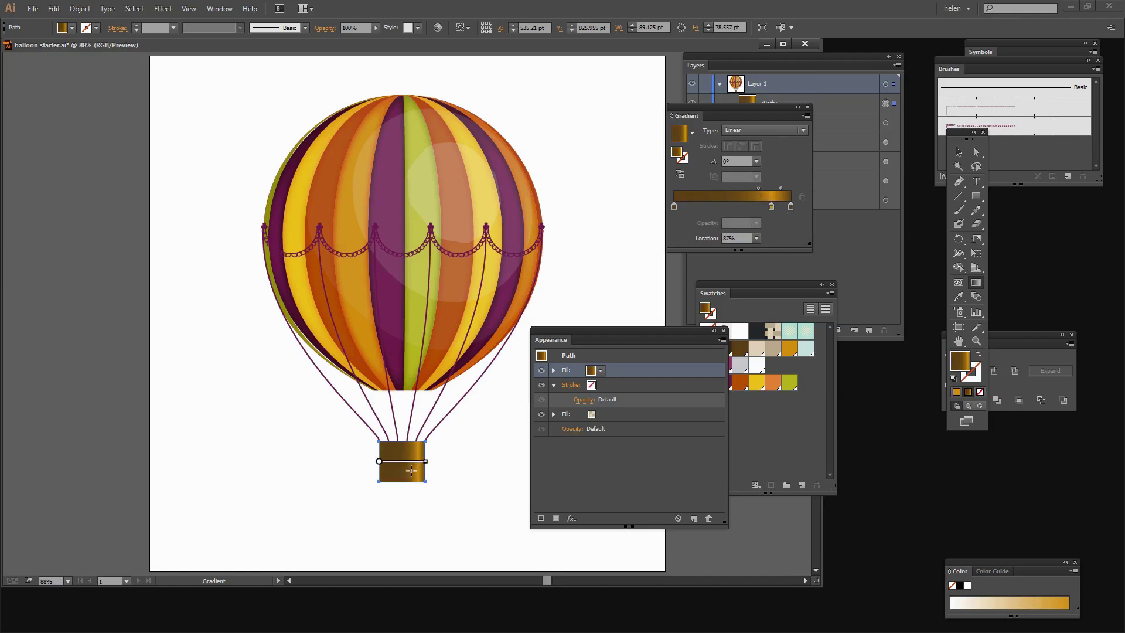
pyautogui.click(781, 187)
pyautogui.click(759, 187)
pyautogui.click(807, 107)
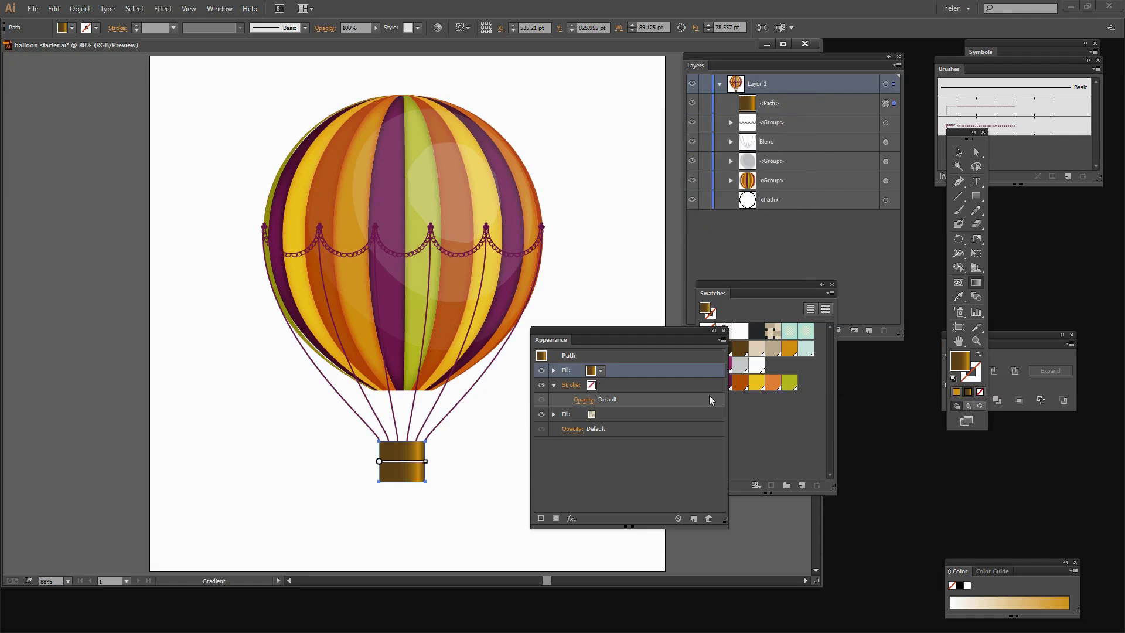
# - Set the basket's gradient fill to Multiply blending over the weave pattern, and deselect the basket
pyautogui.click(541, 370)
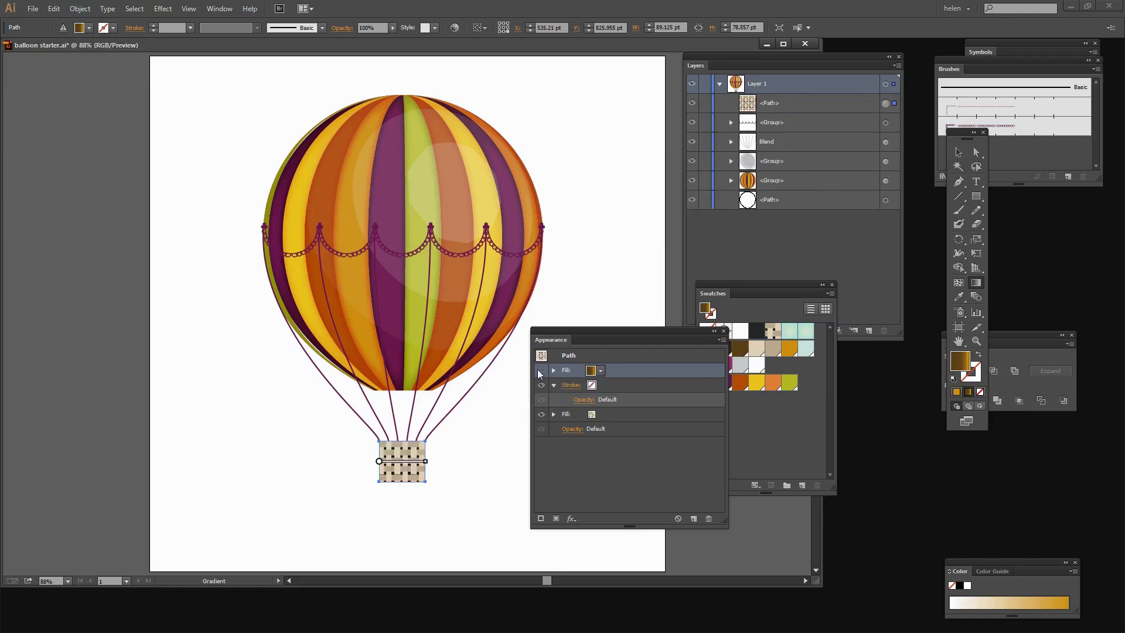
pyautogui.click(539, 371)
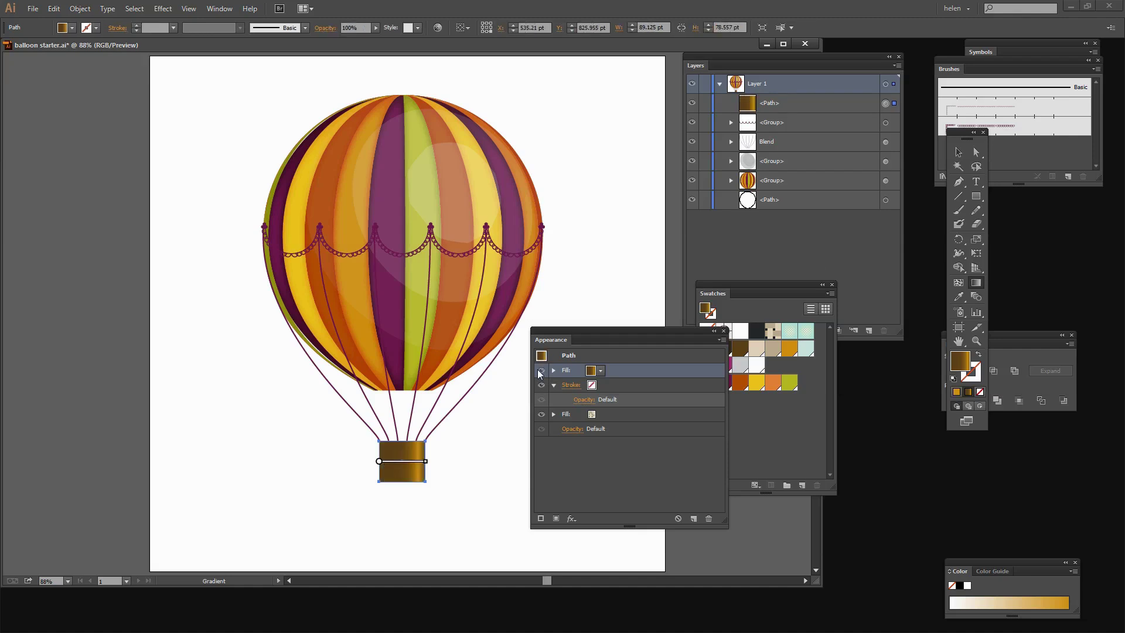
pyautogui.click(554, 370)
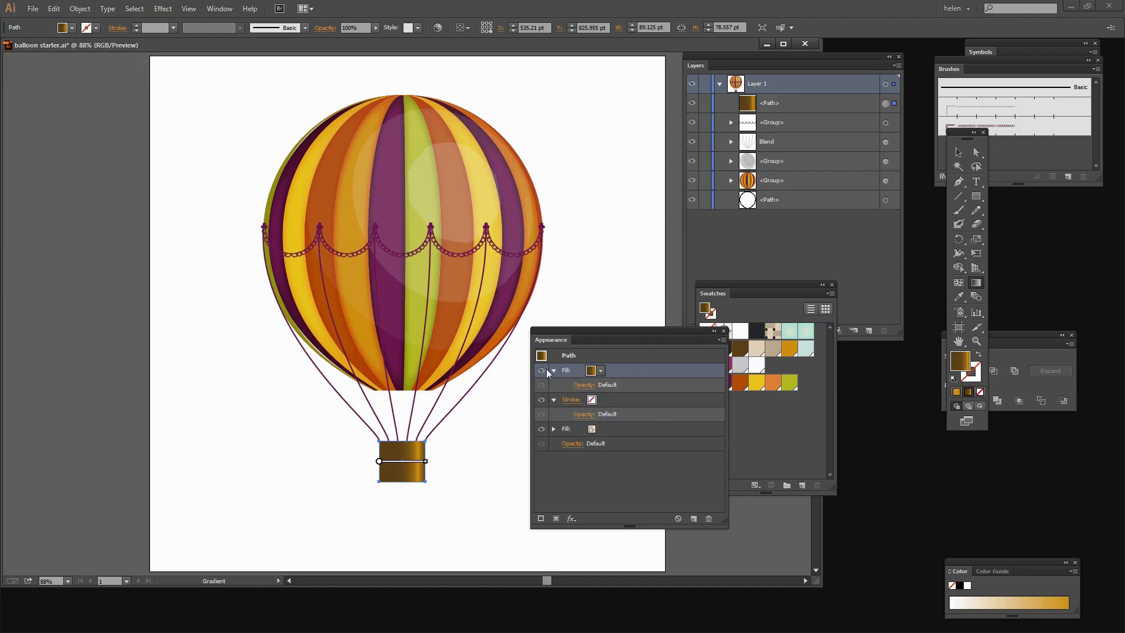
pyautogui.click(579, 385)
pyautogui.click(504, 408)
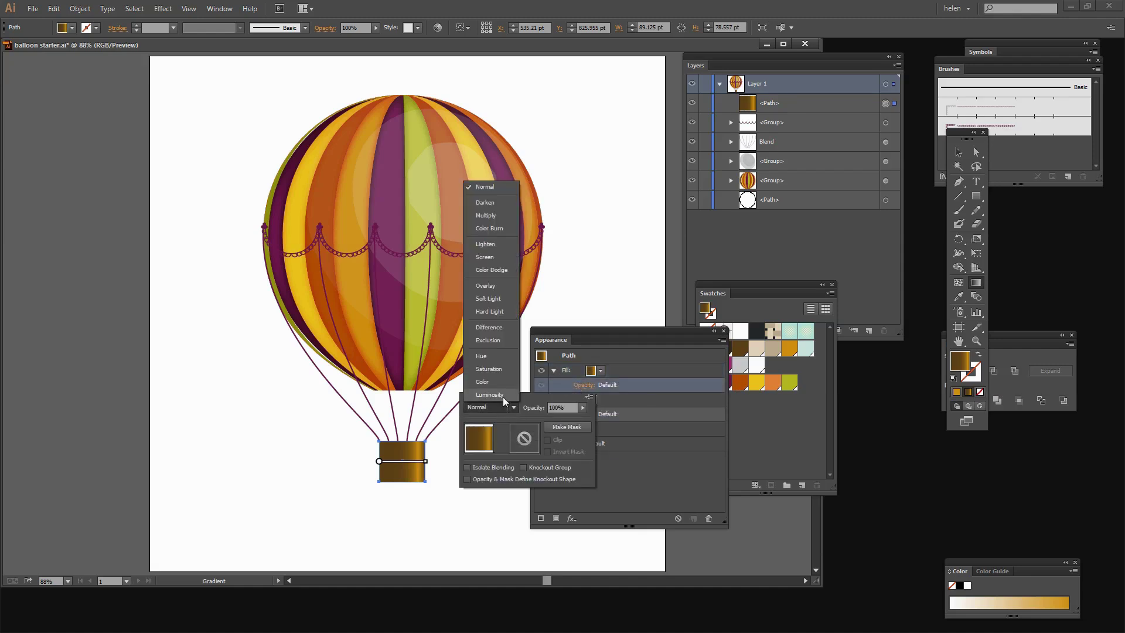
pyautogui.click(496, 214)
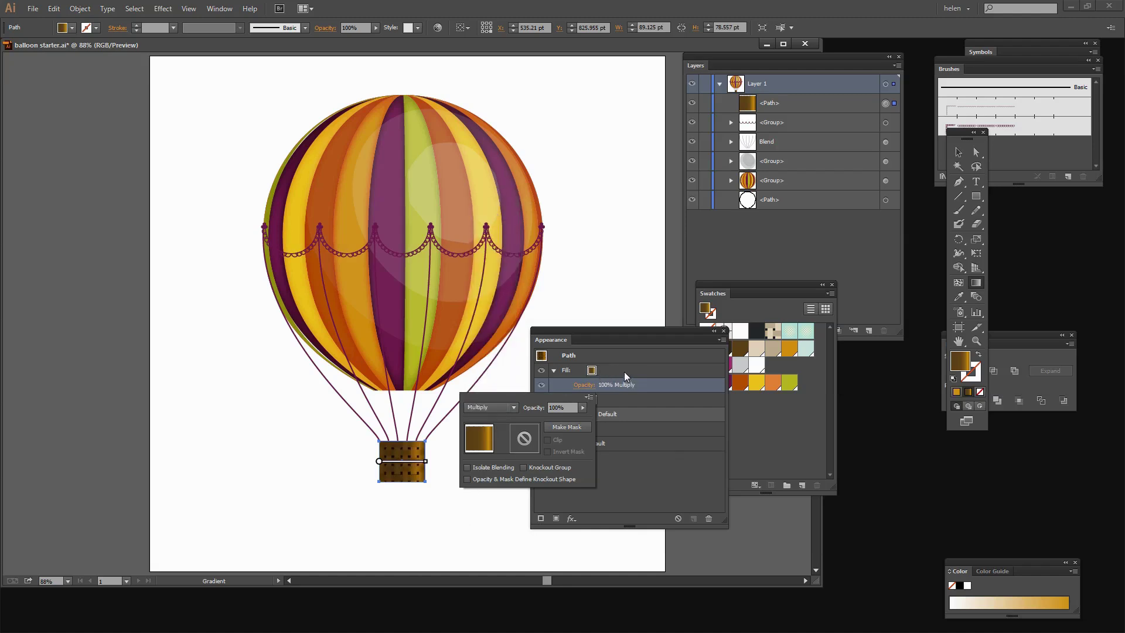
pyautogui.click(610, 466)
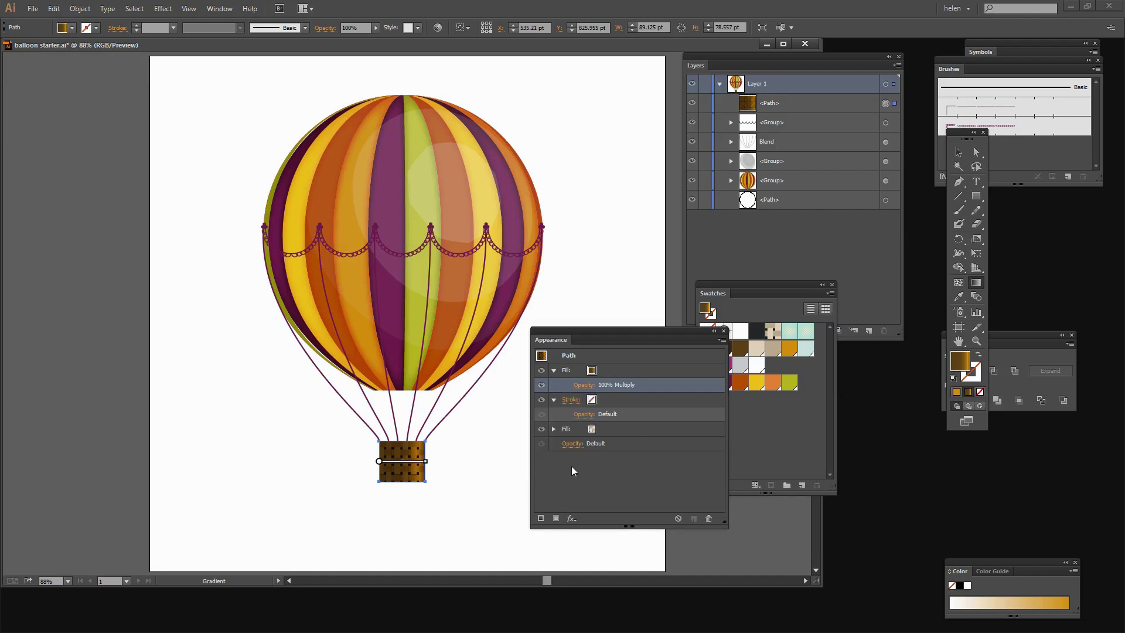
pyautogui.moveTo(572, 342); pyautogui.dragTo(610, 336)
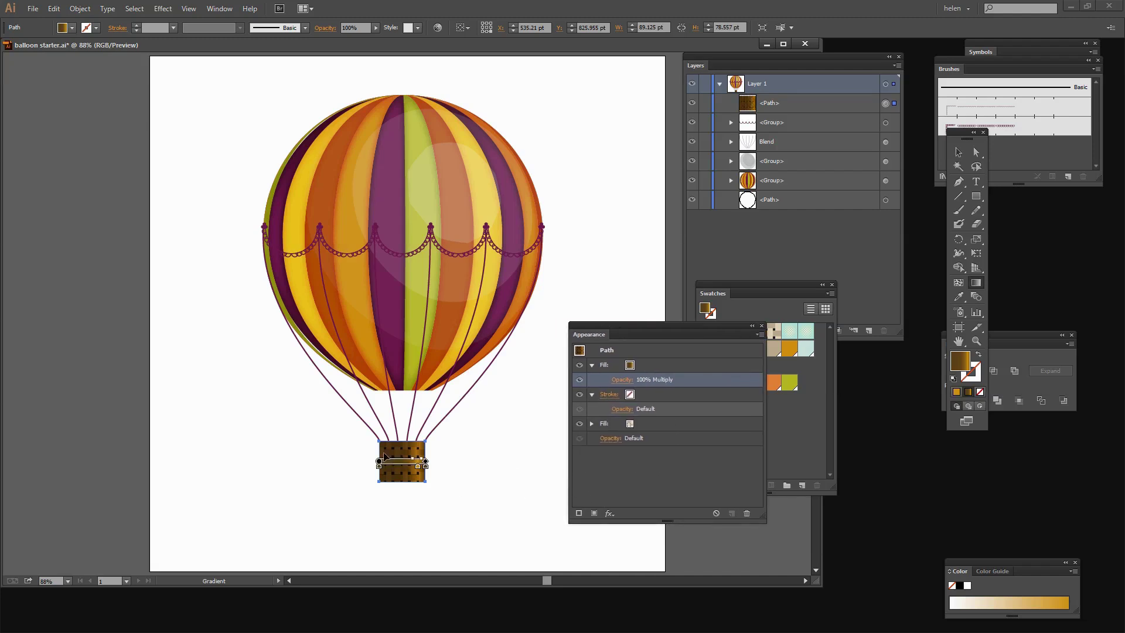
pyautogui.click(787, 445)
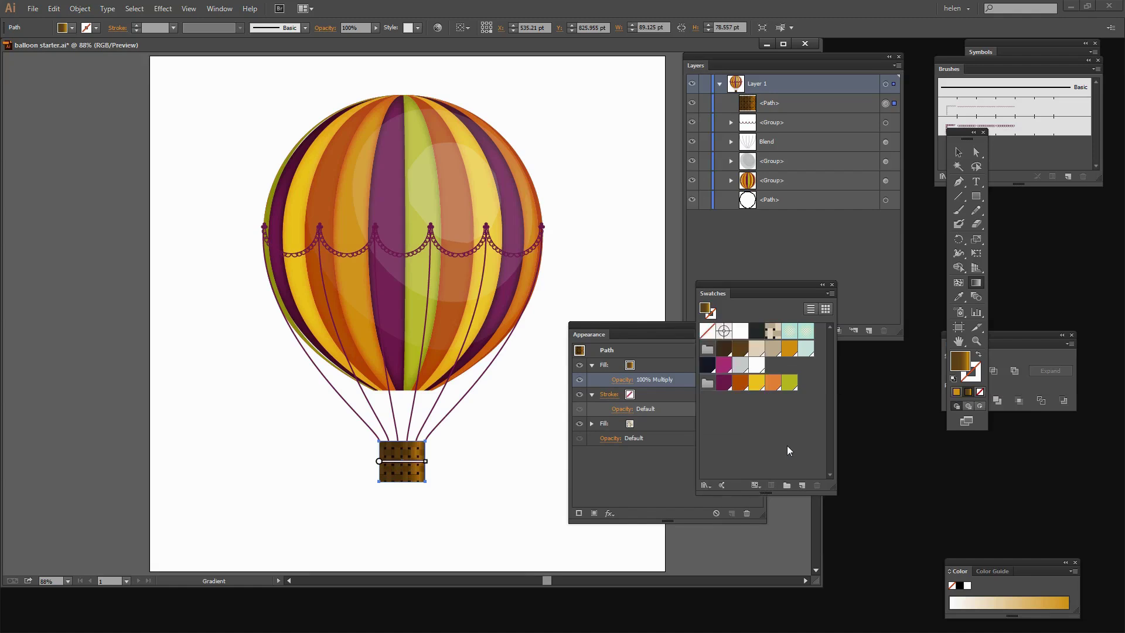
pyautogui.click(959, 152)
pyautogui.click(636, 270)
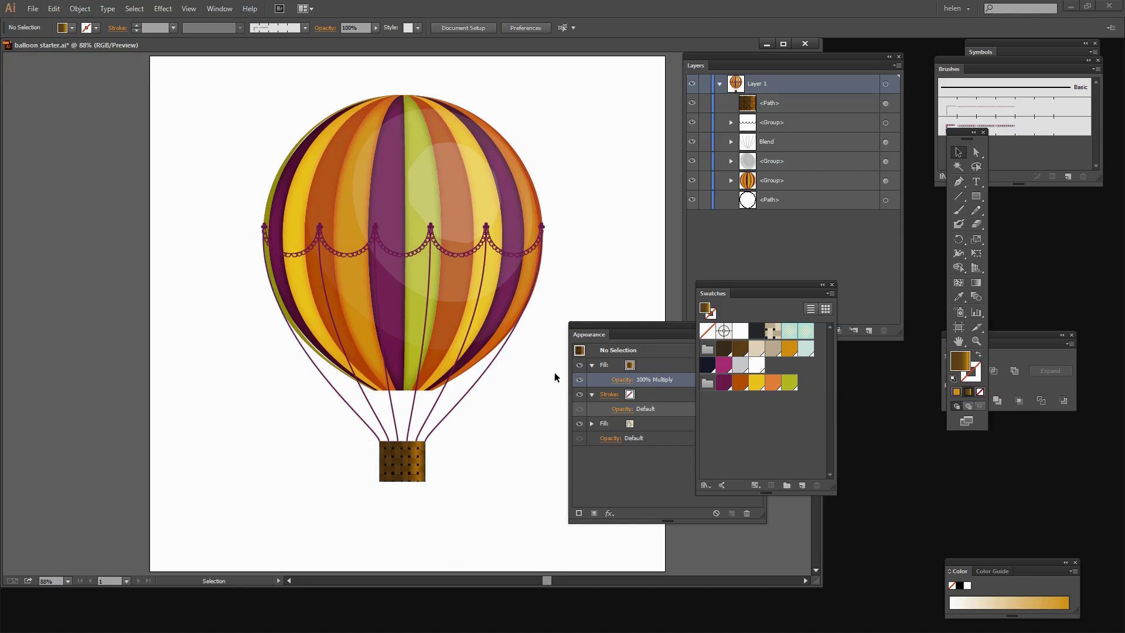
# - Apply a horizontal Bulge warp to the whole basket path with 16% bend and 8% vertical distortion
pyautogui.moveTo(644, 327); pyautogui.dragTo(673, 346)
pyautogui.click(397, 464)
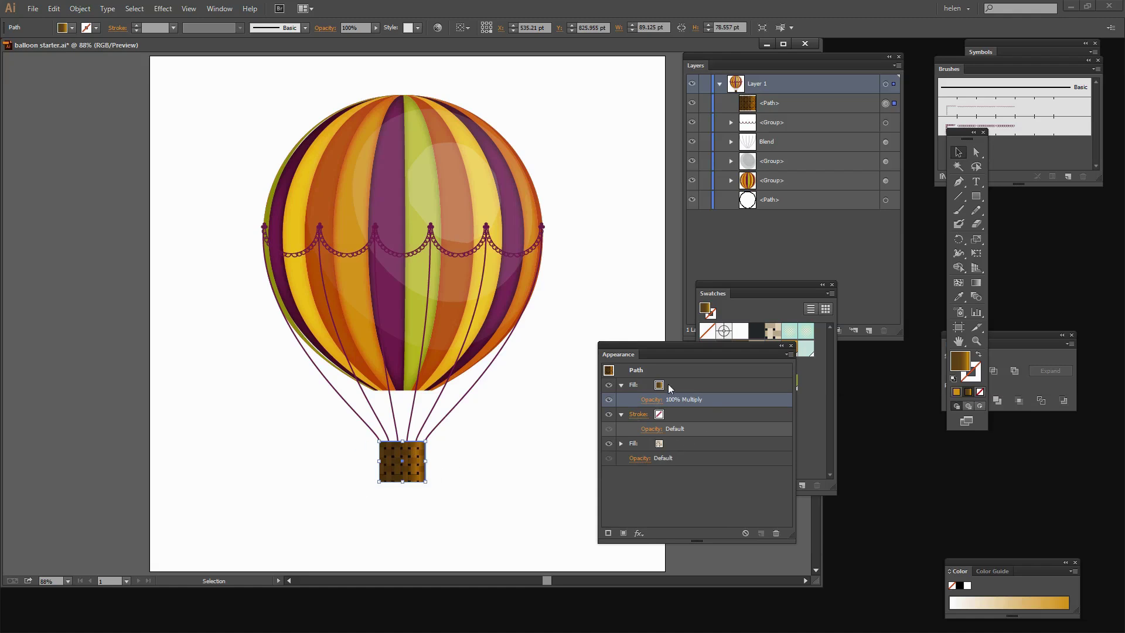
pyautogui.click(659, 370)
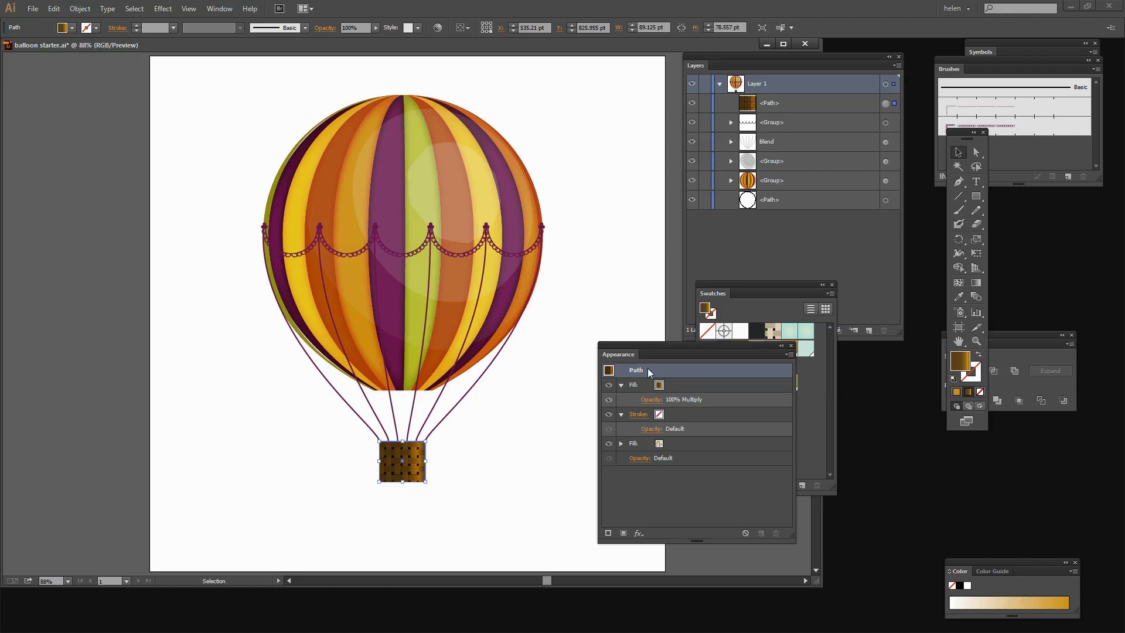
pyautogui.click(163, 9)
pyautogui.moveTo(170, 154)
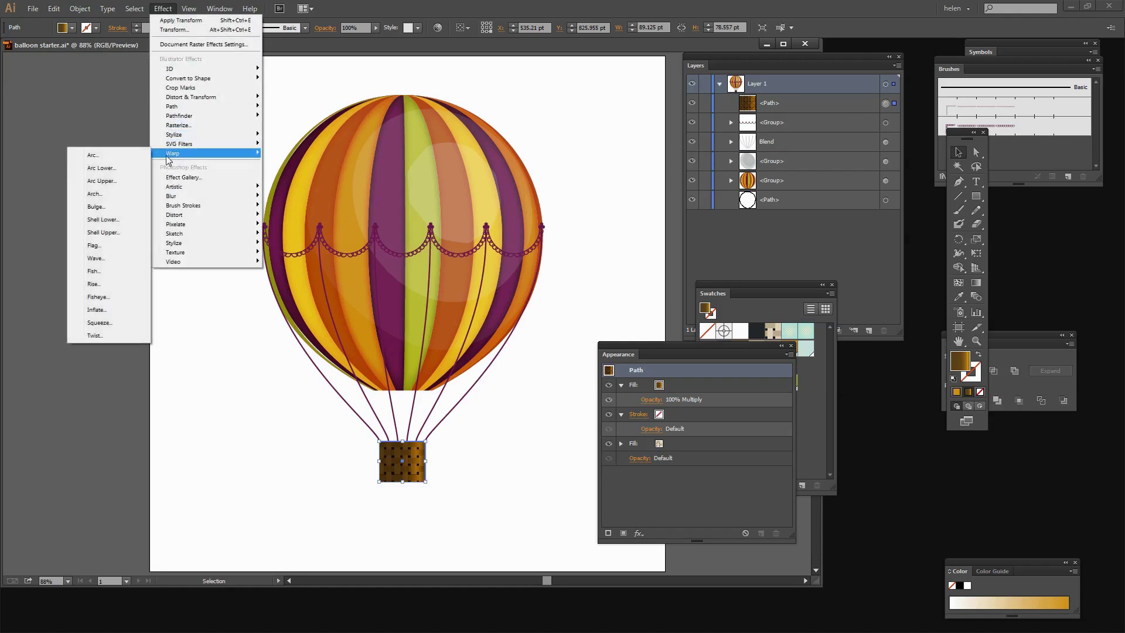
pyautogui.click(96, 207)
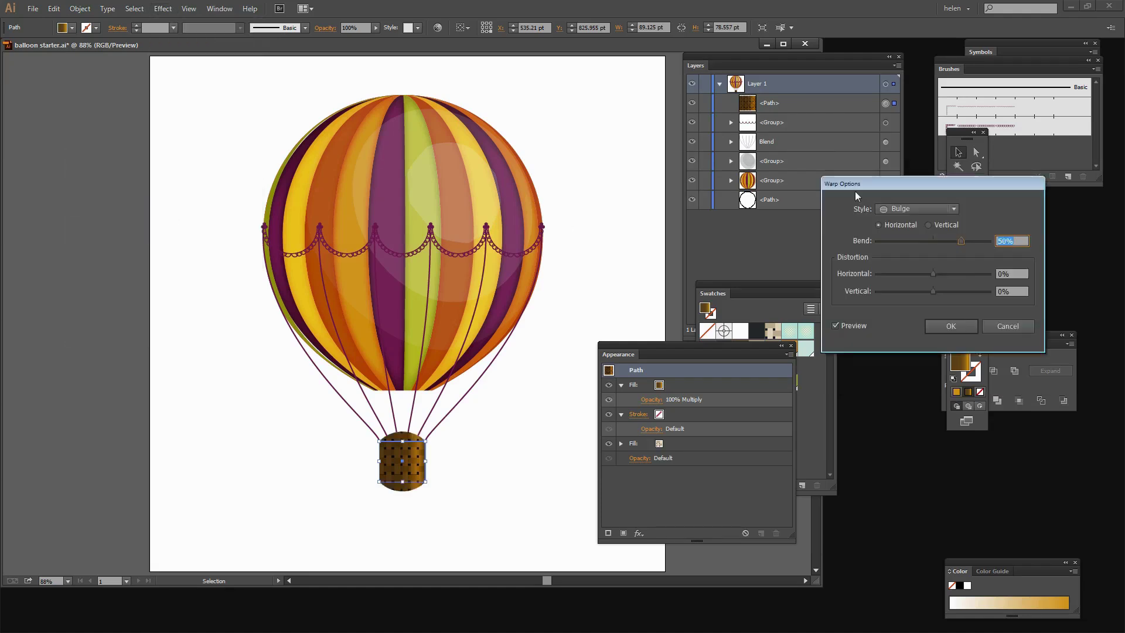
pyautogui.moveTo(857, 181); pyautogui.dragTo(652, 129)
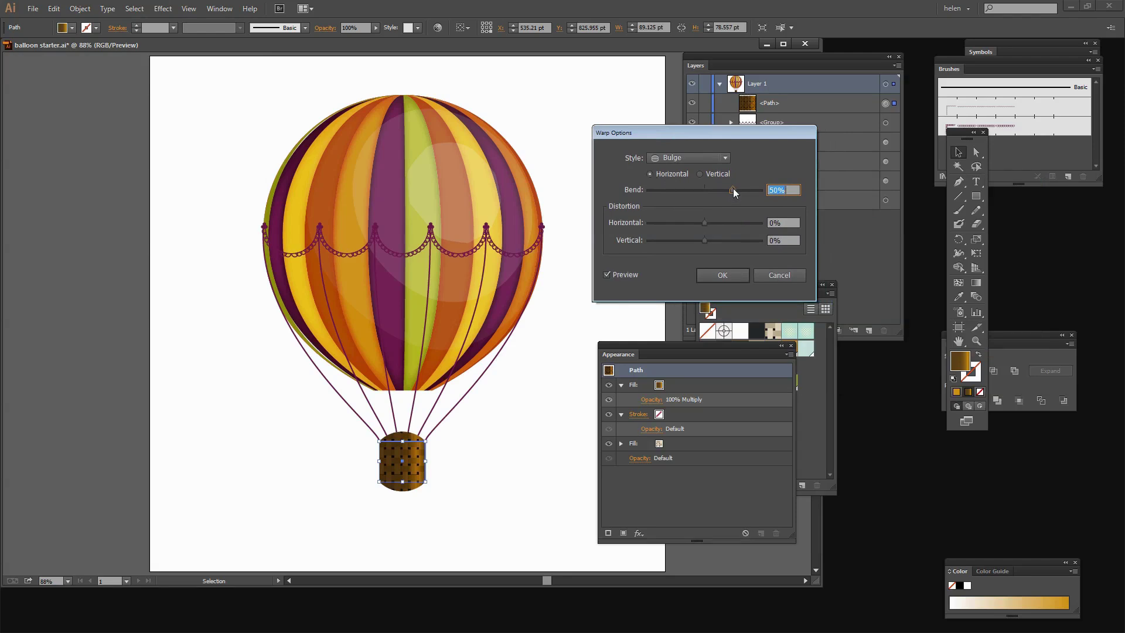
pyautogui.moveTo(733, 188); pyautogui.dragTo(713, 194)
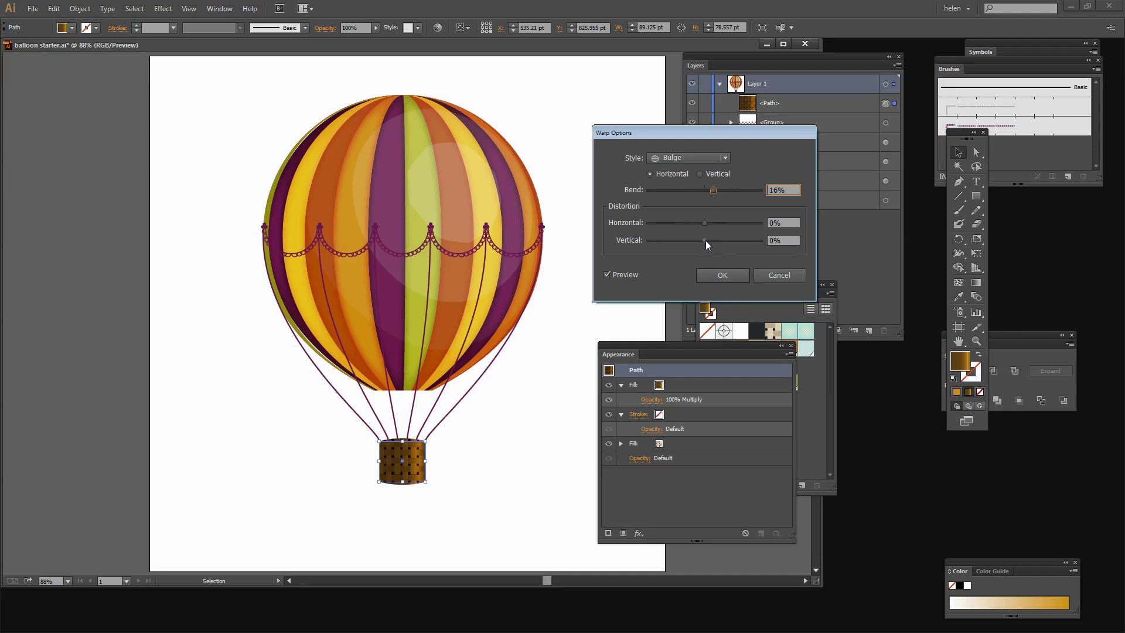
pyautogui.moveTo(705, 241); pyautogui.dragTo(710, 241)
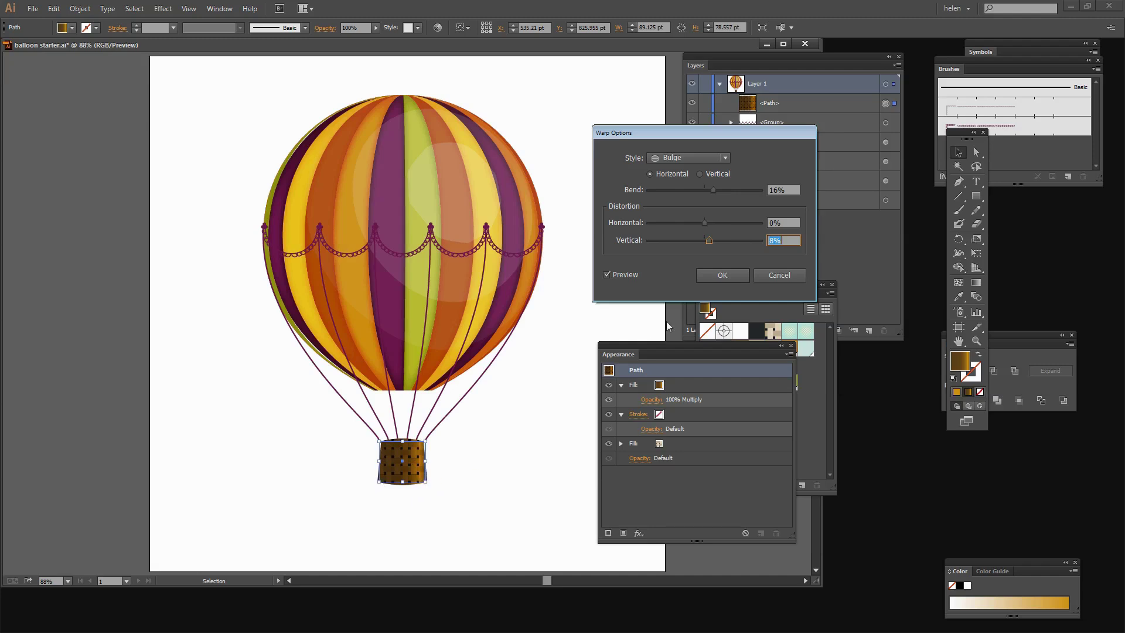
pyautogui.click(716, 275)
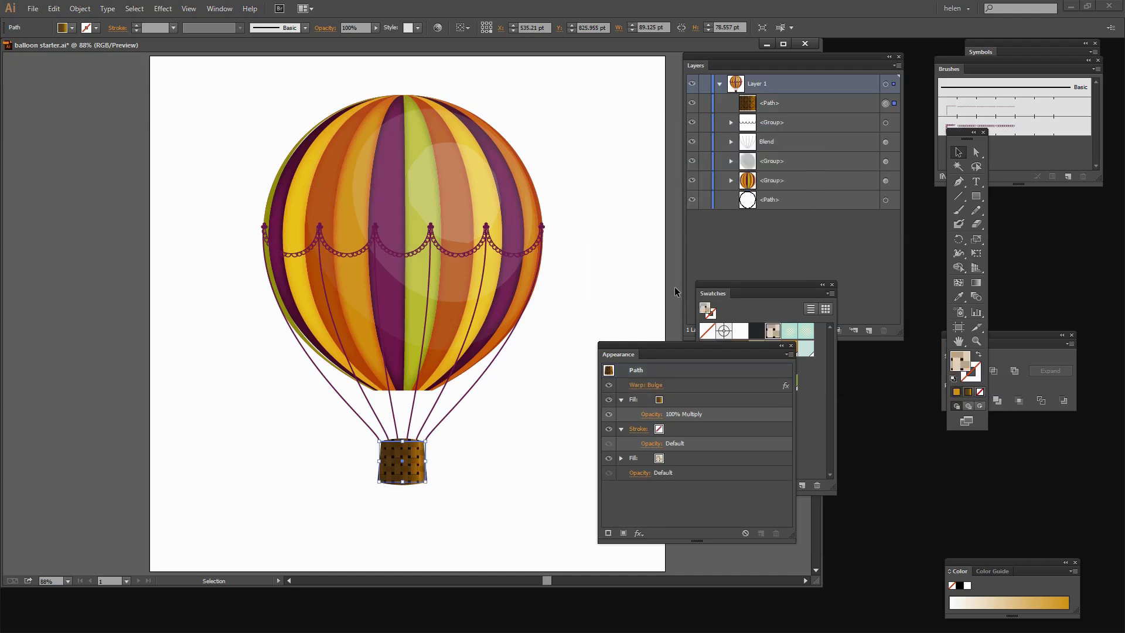
pyautogui.click(555, 464)
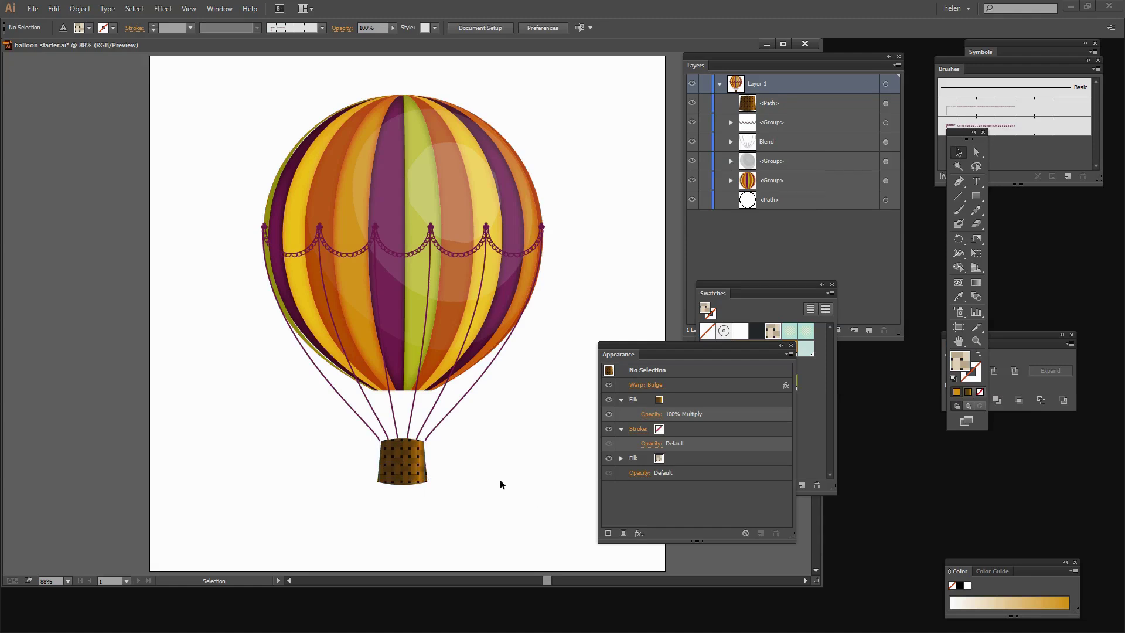
# - Expand the basket's appearance and scale the resulting group up slightly around its centre
pyautogui.click(415, 471)
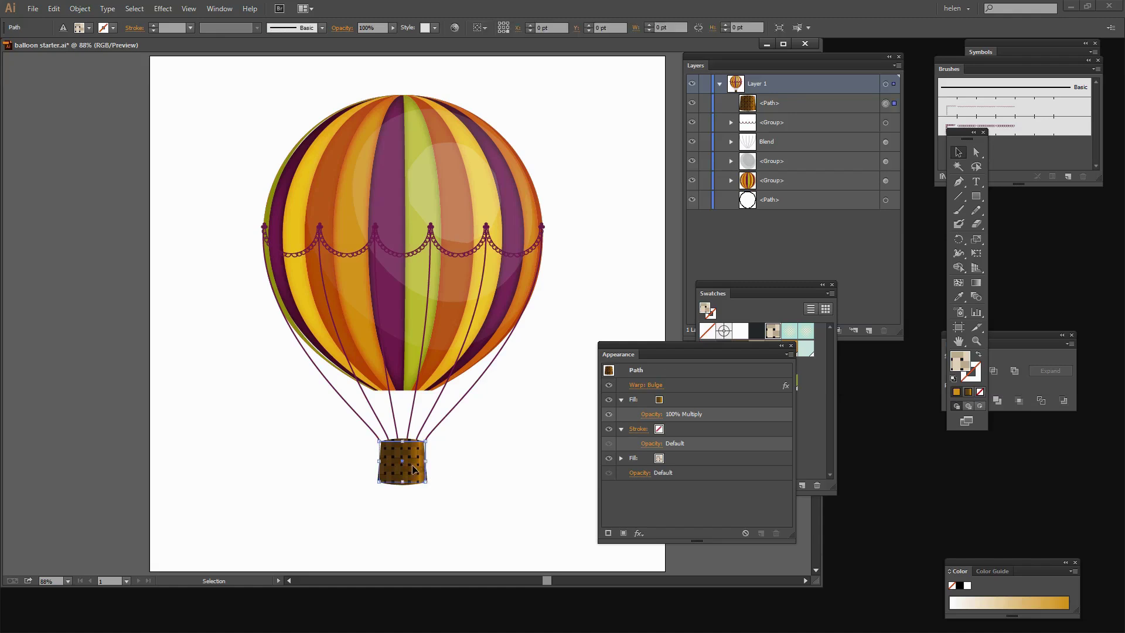
pyautogui.click(80, 8)
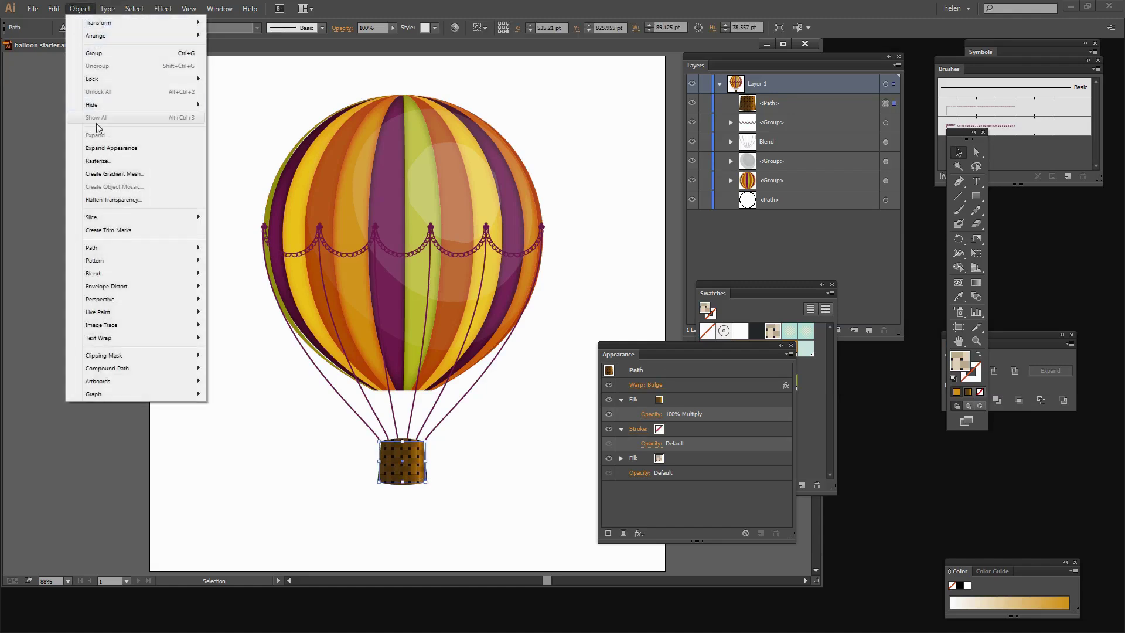
pyautogui.click(107, 148)
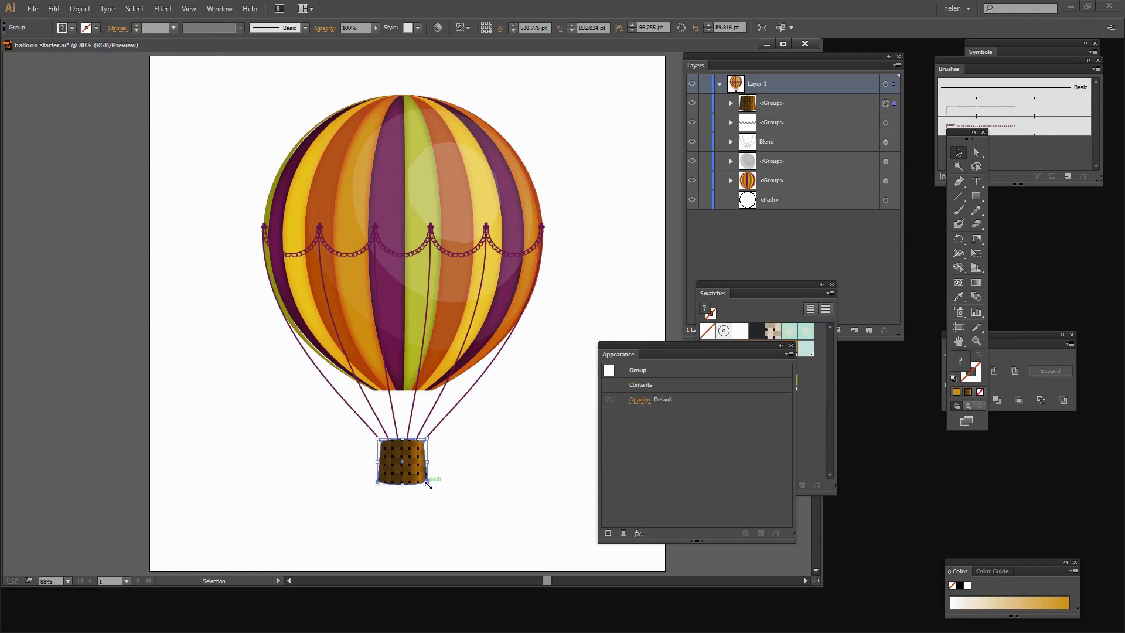
pyautogui.moveTo(427, 483); pyautogui.dragTo(404, 466)
pyautogui.click(447, 478)
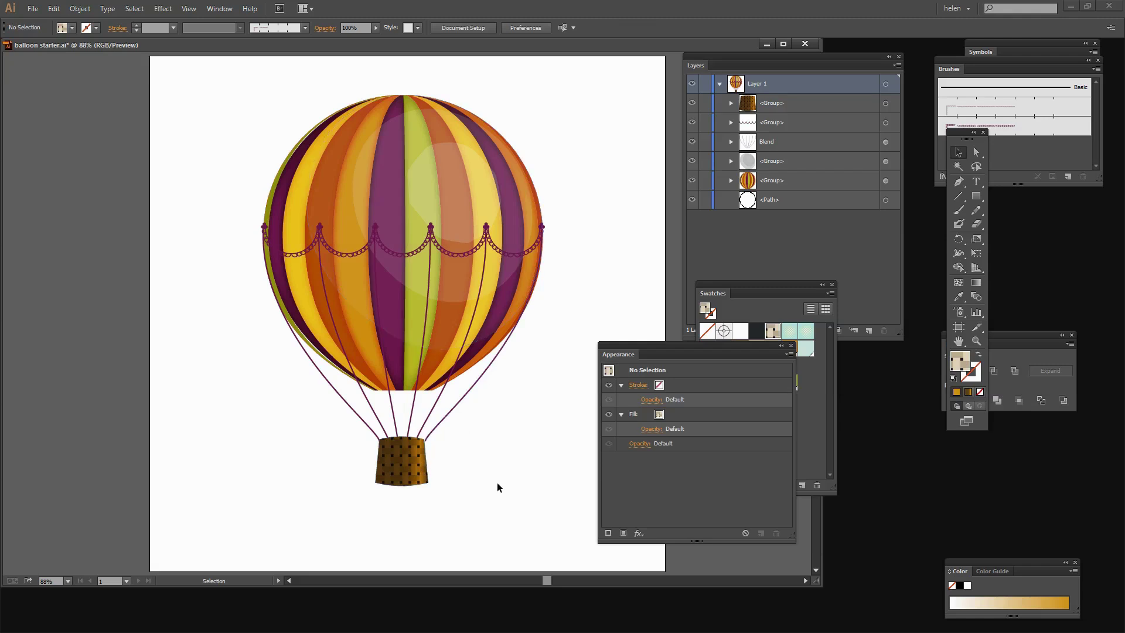
# - Move the lower end anchors of the two outermost ropes inward so they meet the basket's upper corners
pyautogui.press('z')
pyautogui.moveTo(381, 404); pyautogui.dragTo(484, 489)
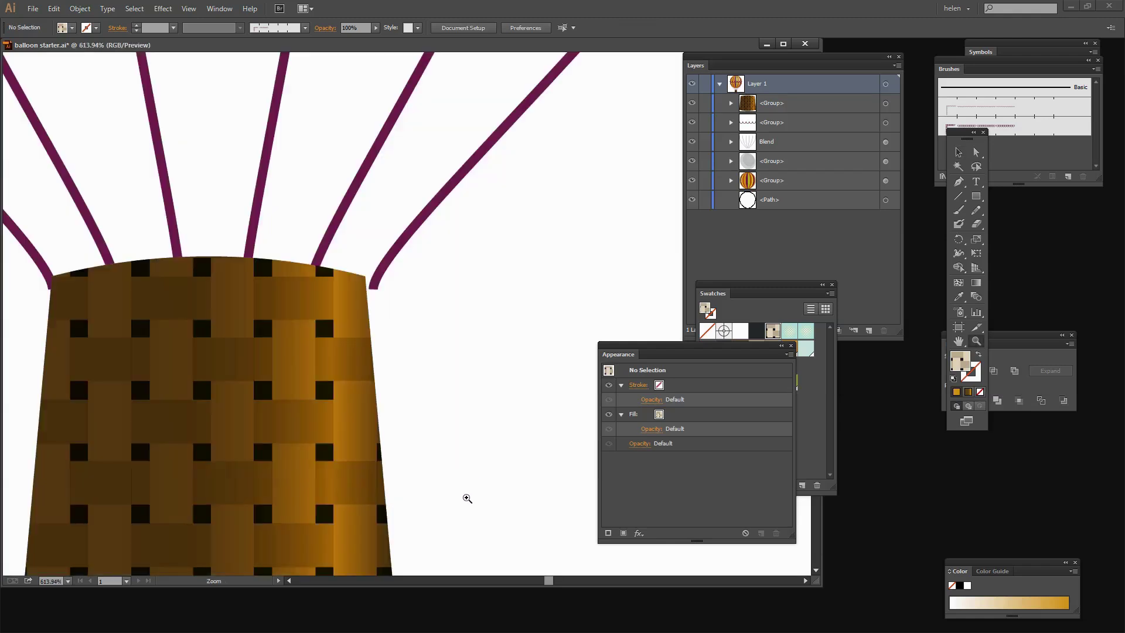
pyautogui.click(977, 152)
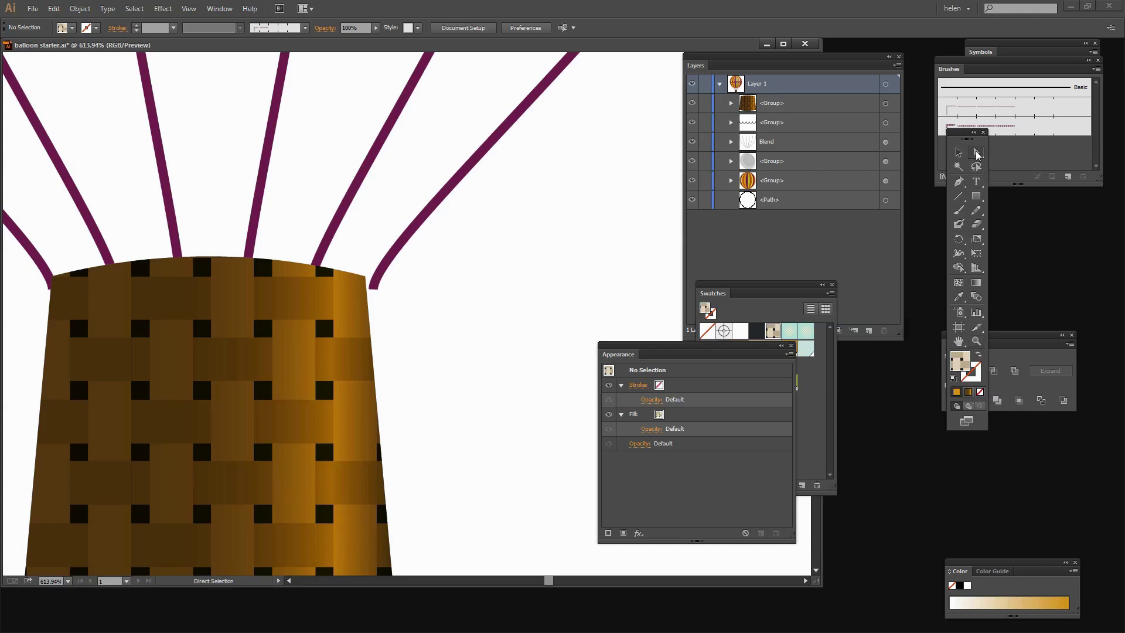
pyautogui.click(373, 288)
pyautogui.moveTo(374, 287); pyautogui.dragTo(363, 276)
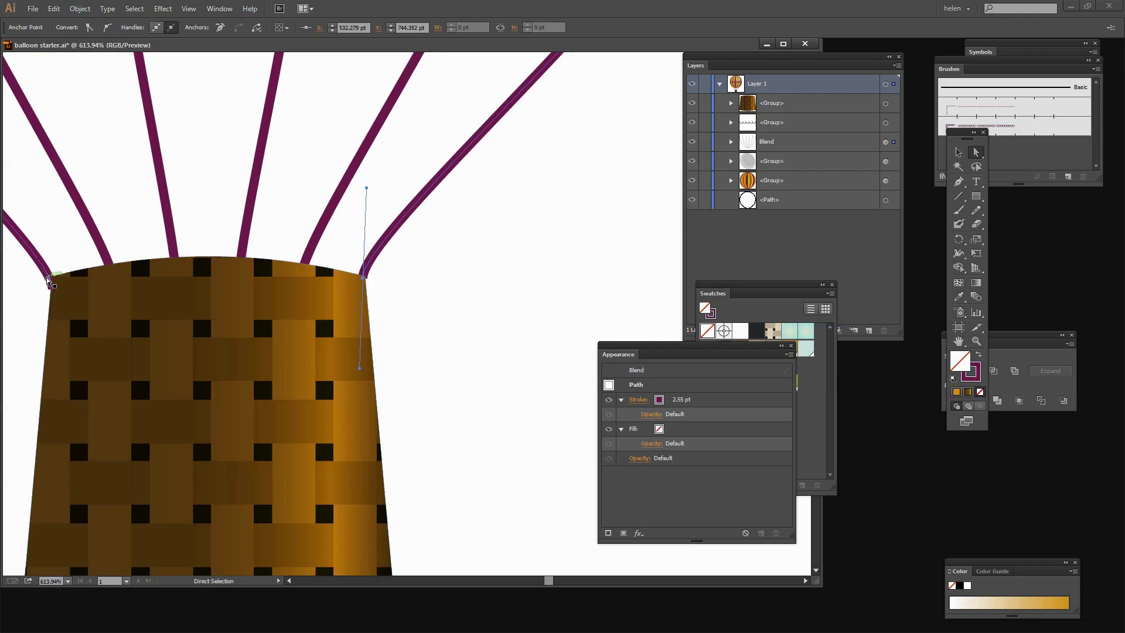
pyautogui.moveTo(50, 280); pyautogui.dragTo(59, 283)
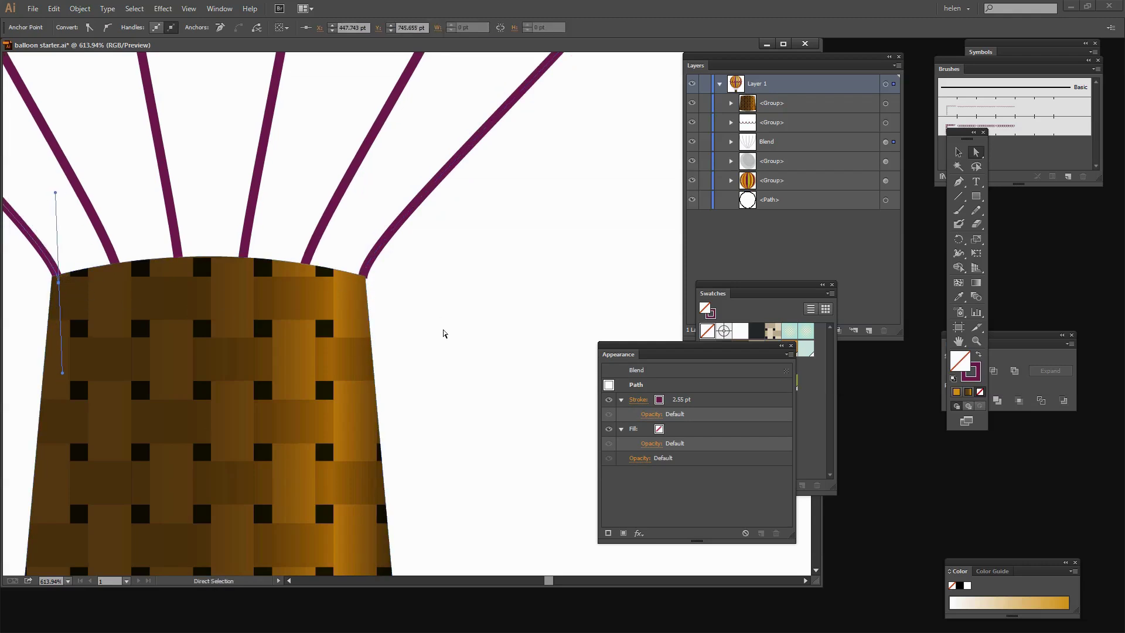
pyautogui.moveTo(370, 273); pyautogui.dragTo(359, 281)
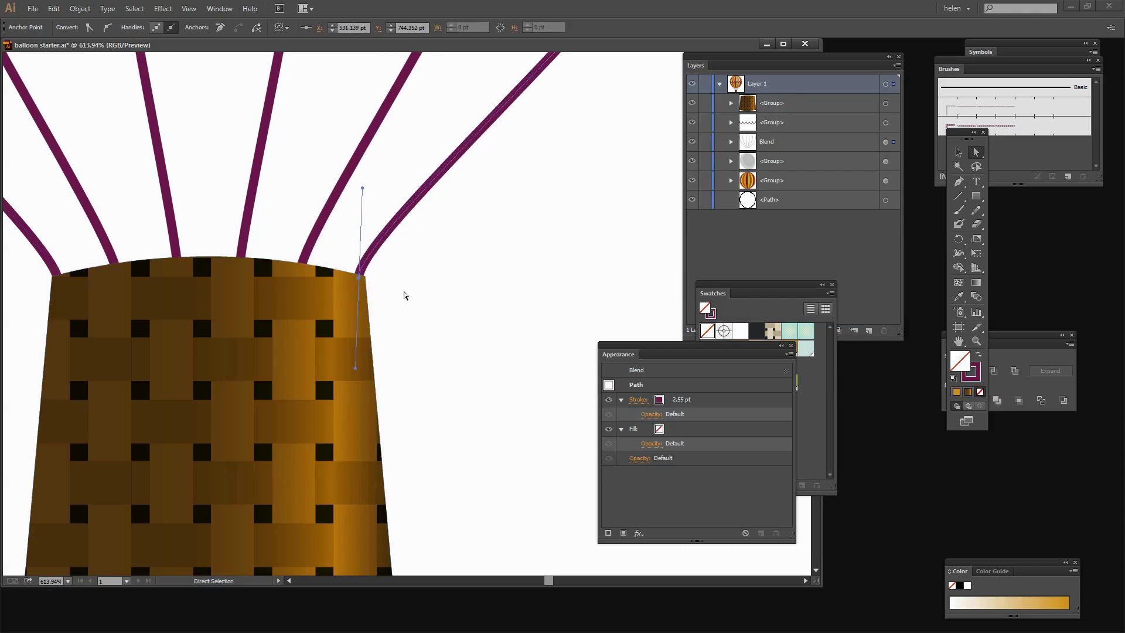
pyautogui.hotkey('ctrl', '0')
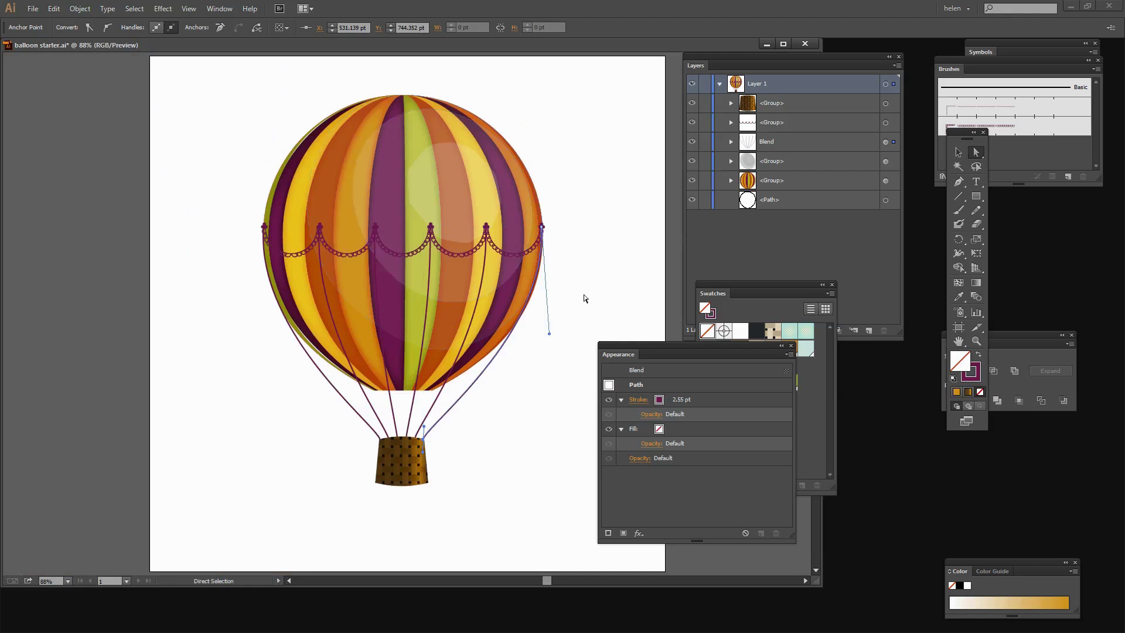
# - Draw a purple rounded rectangle with no stroke, about 109 by 8 pt, across the balloon's flat bottom edge
pyautogui.click(628, 293)
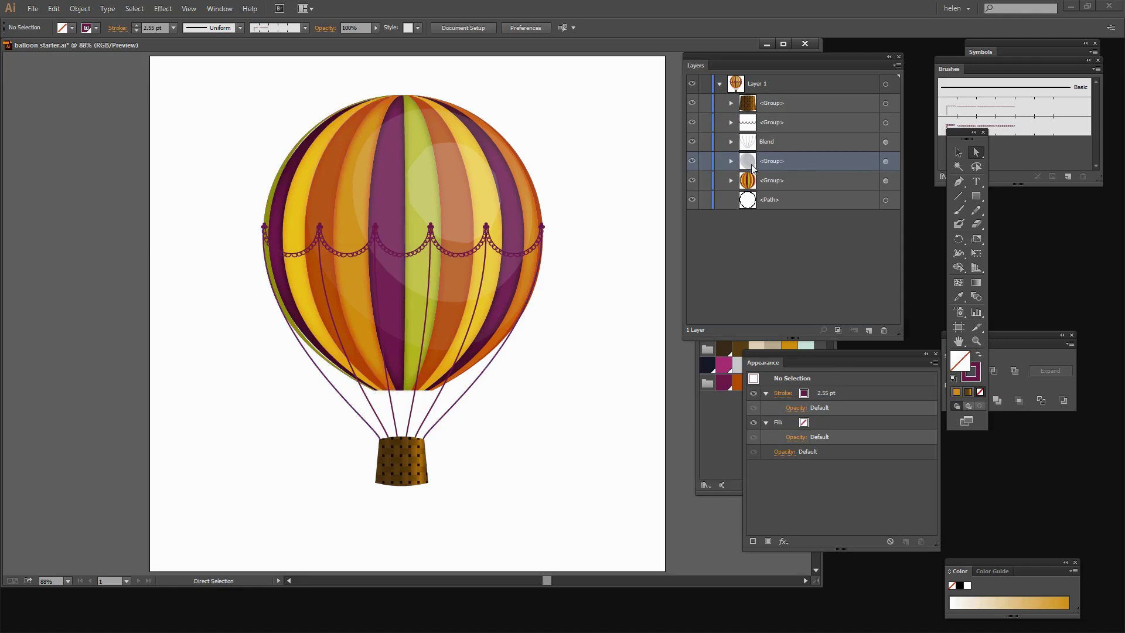
pyautogui.click(785, 143)
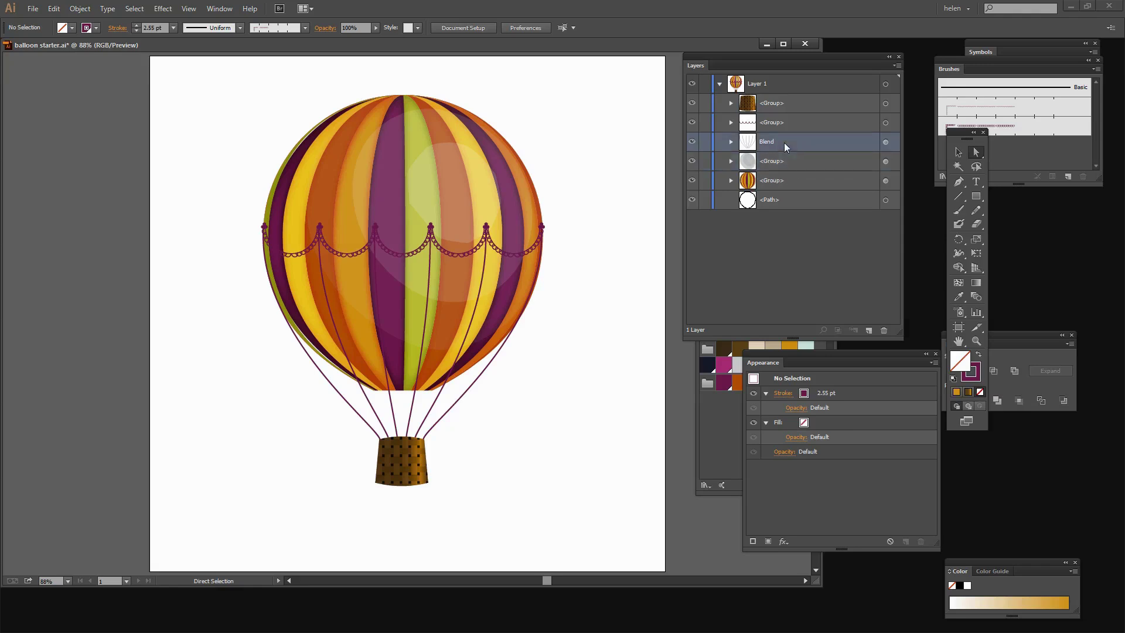
pyautogui.click(979, 354)
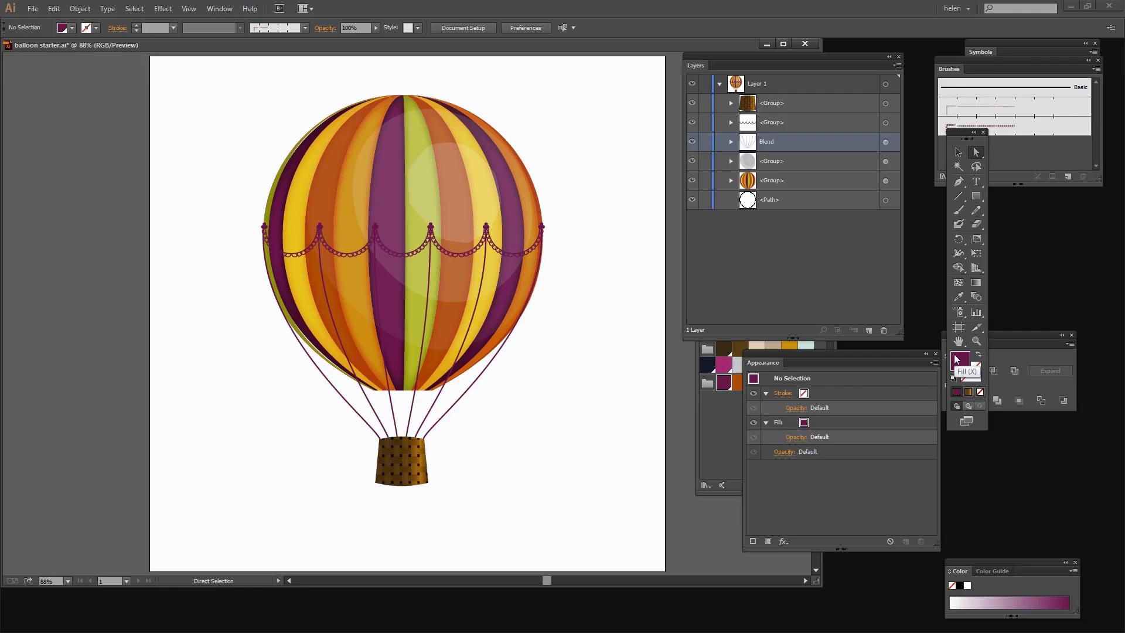
pyautogui.click(977, 196)
pyautogui.click(1007, 209)
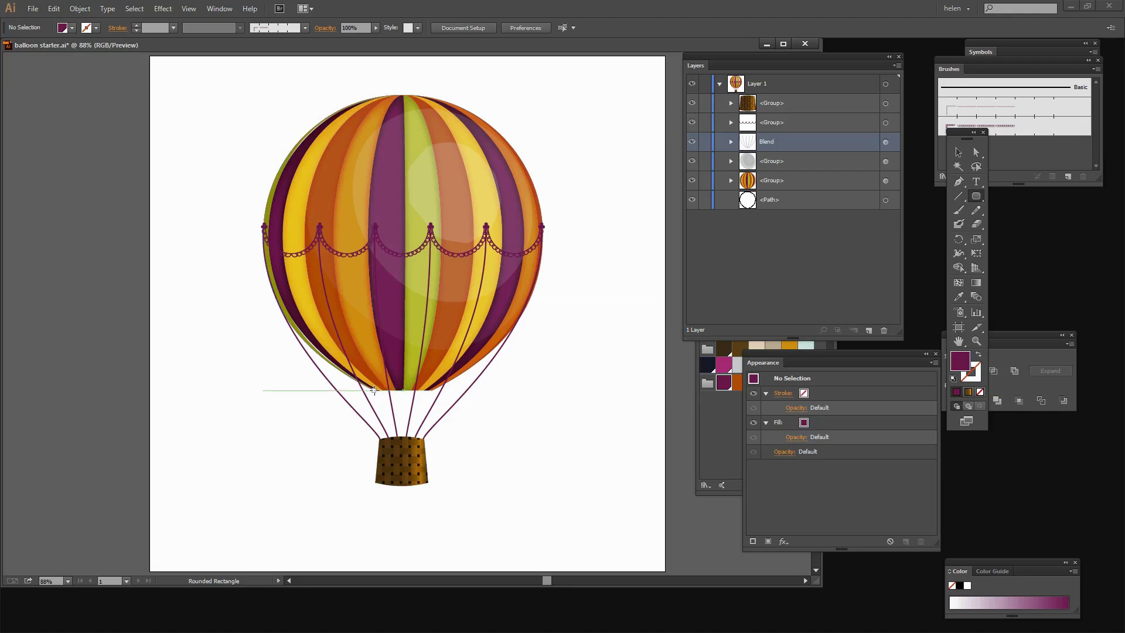
pyautogui.moveTo(375, 389); pyautogui.dragTo(430, 393)
# - Nudge the purple bar up against the balloon's bottom edge, widen it to cover the full opening, and deselect it
pyautogui.press('z')
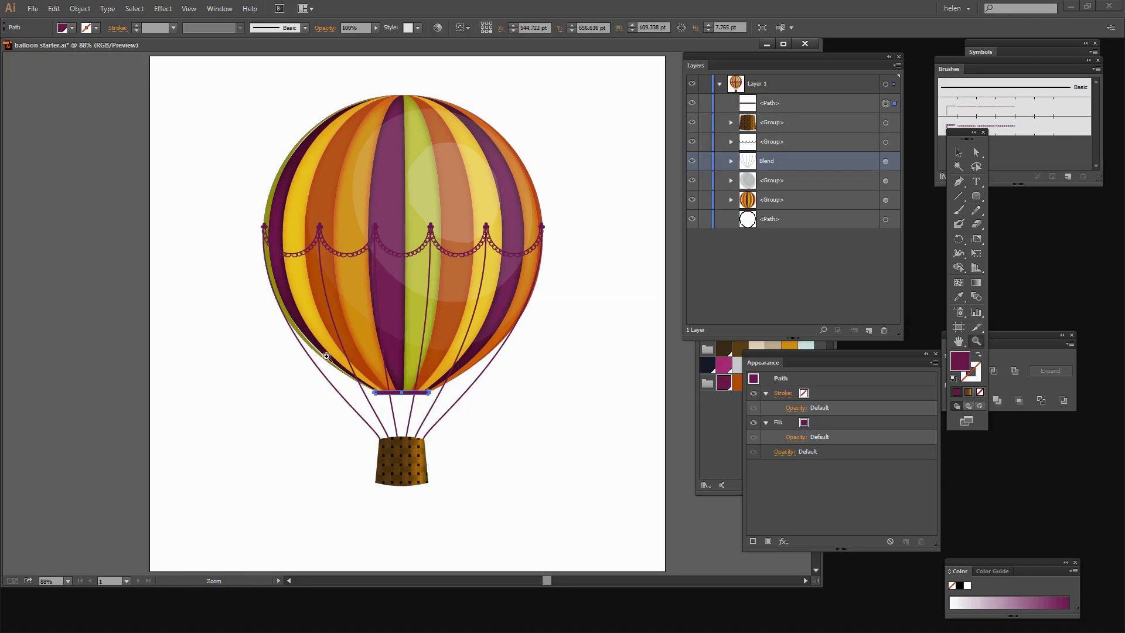
pyautogui.moveTo(327, 356); pyautogui.dragTo(478, 450)
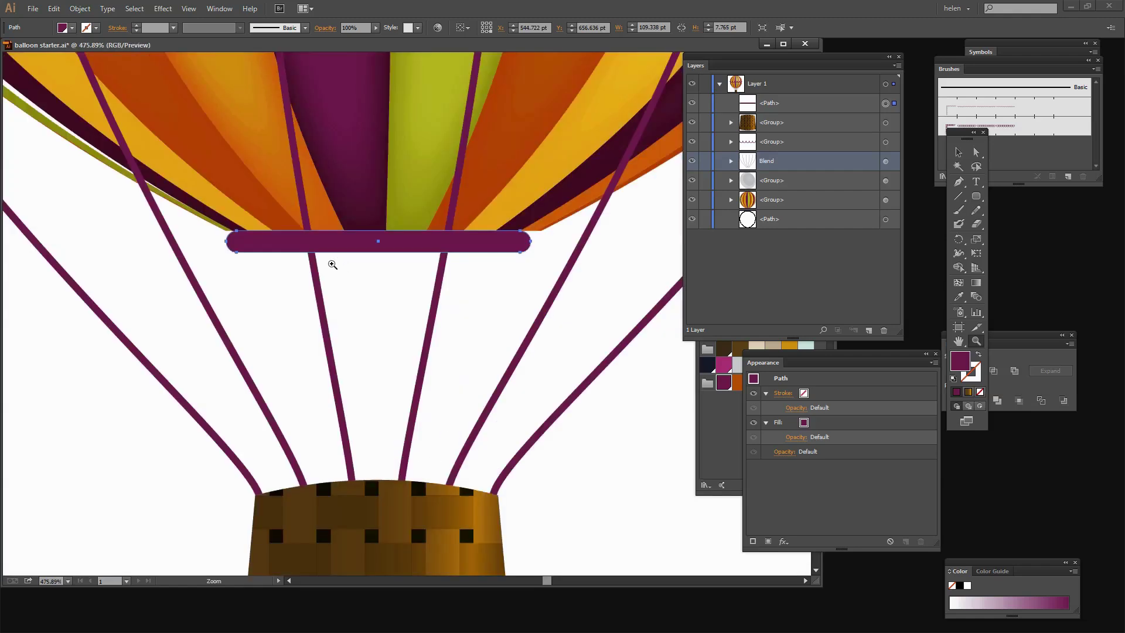
pyautogui.press('v')
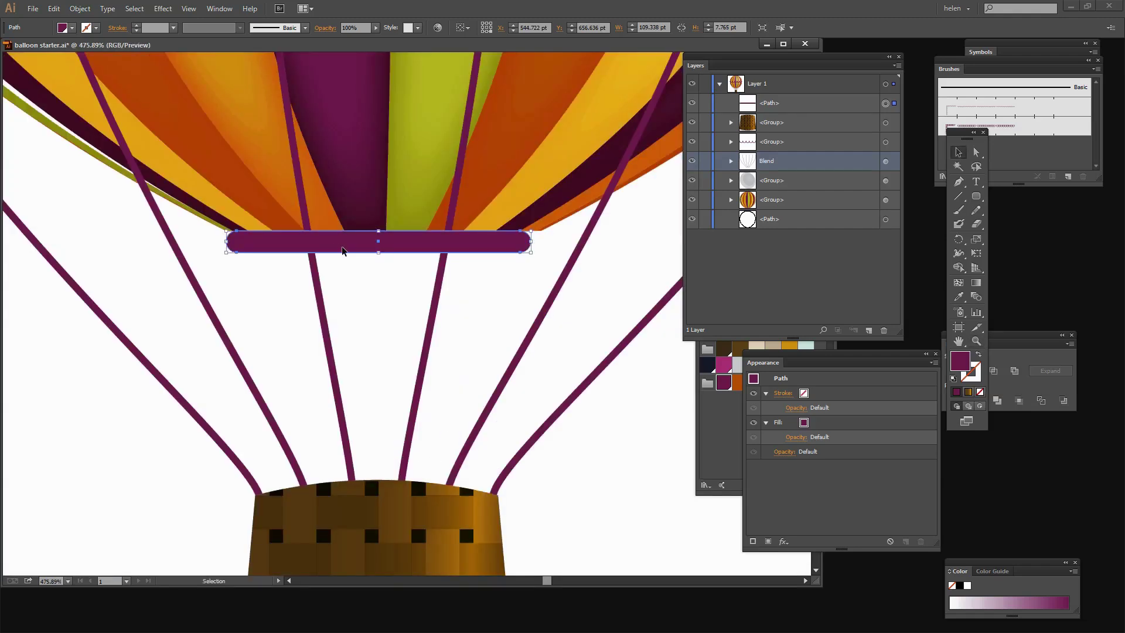
pyautogui.moveTo(343, 251); pyautogui.dragTo(343, 246)
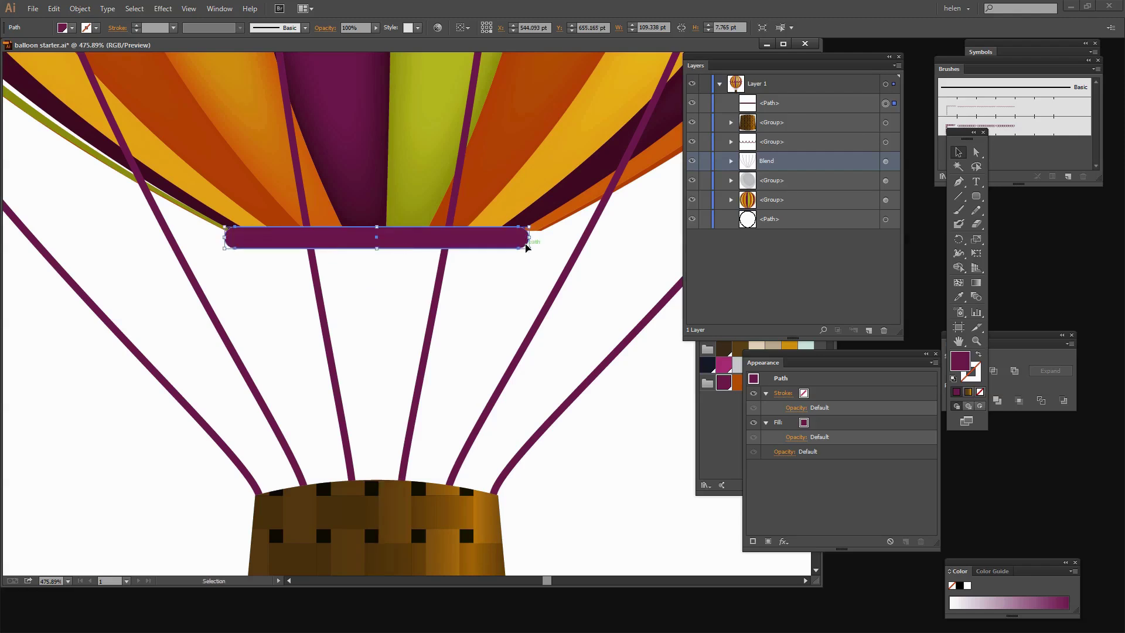
pyautogui.moveTo(529, 238); pyautogui.dragTo(543, 237)
pyautogui.click(476, 319)
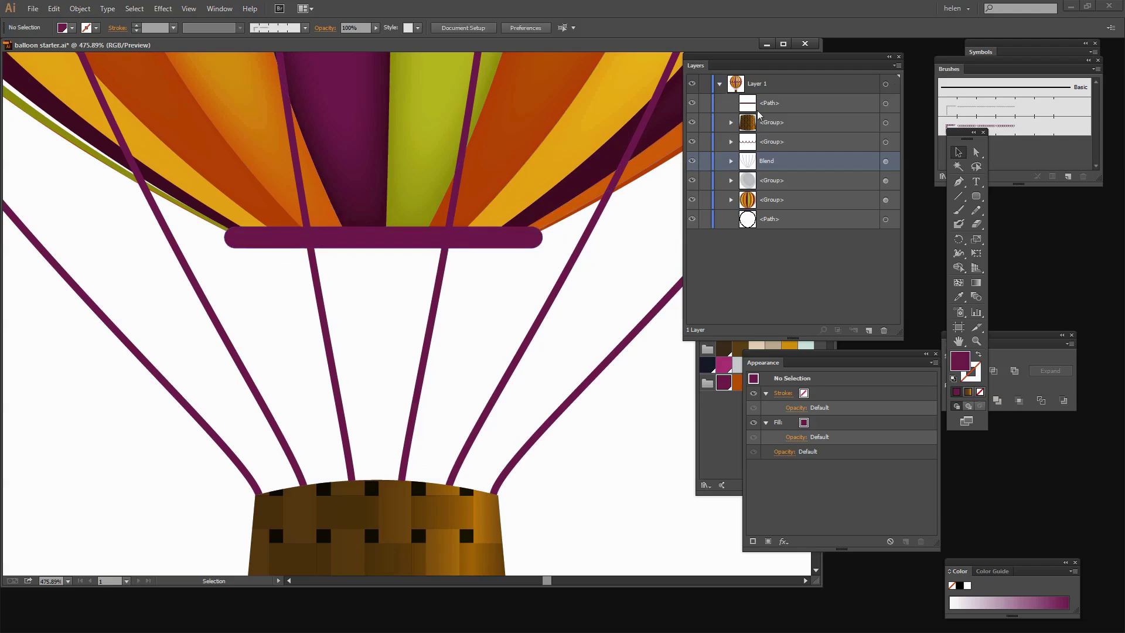
# - Move the purple bar's path below the rope Blend in the layer stacking order
pyautogui.click(787, 106)
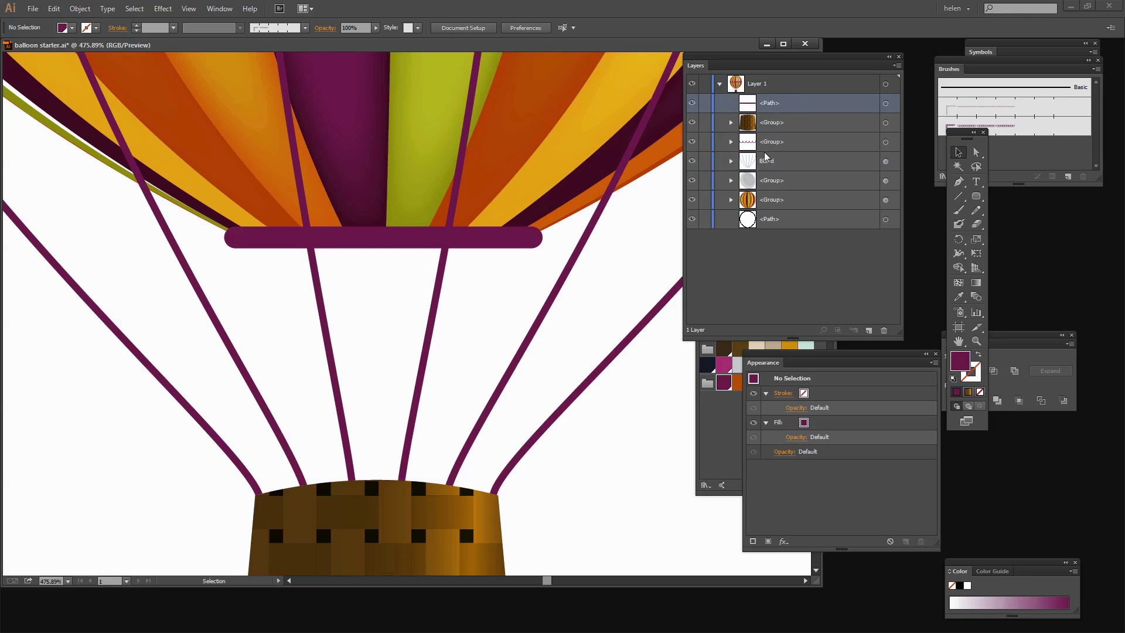
pyautogui.moveTo(772, 110); pyautogui.dragTo(775, 171)
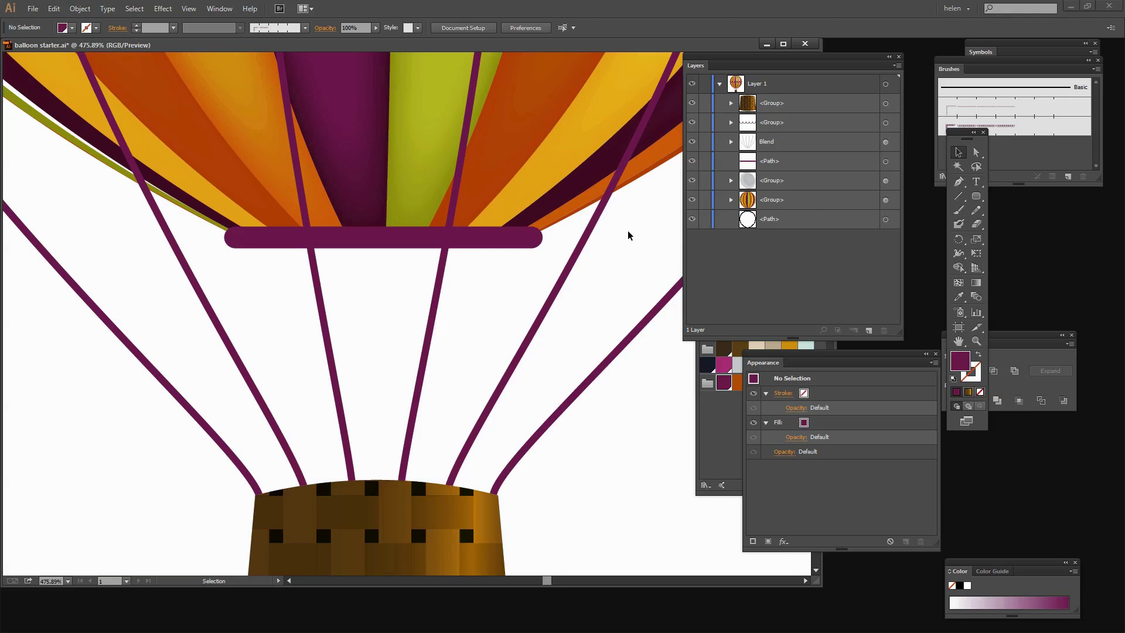
pyautogui.hotkey('ctrl', '0')
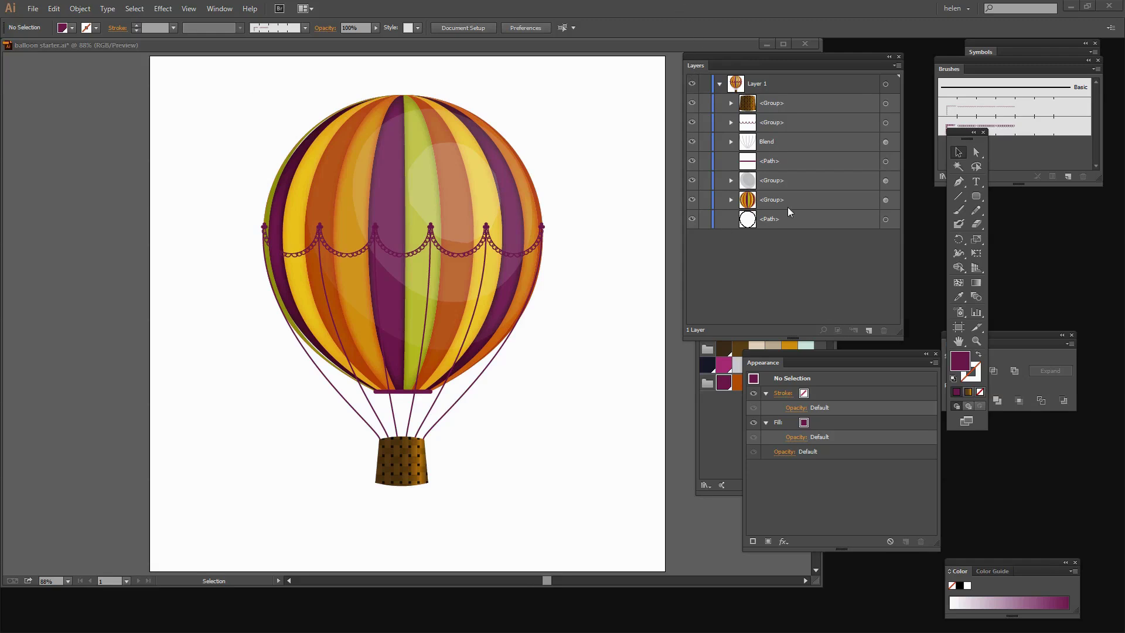
# - Add a new layer, lock Layer 1, and create an artboard-sized rectangle with the "download rectangle artboard size" script
pyautogui.click(869, 329)
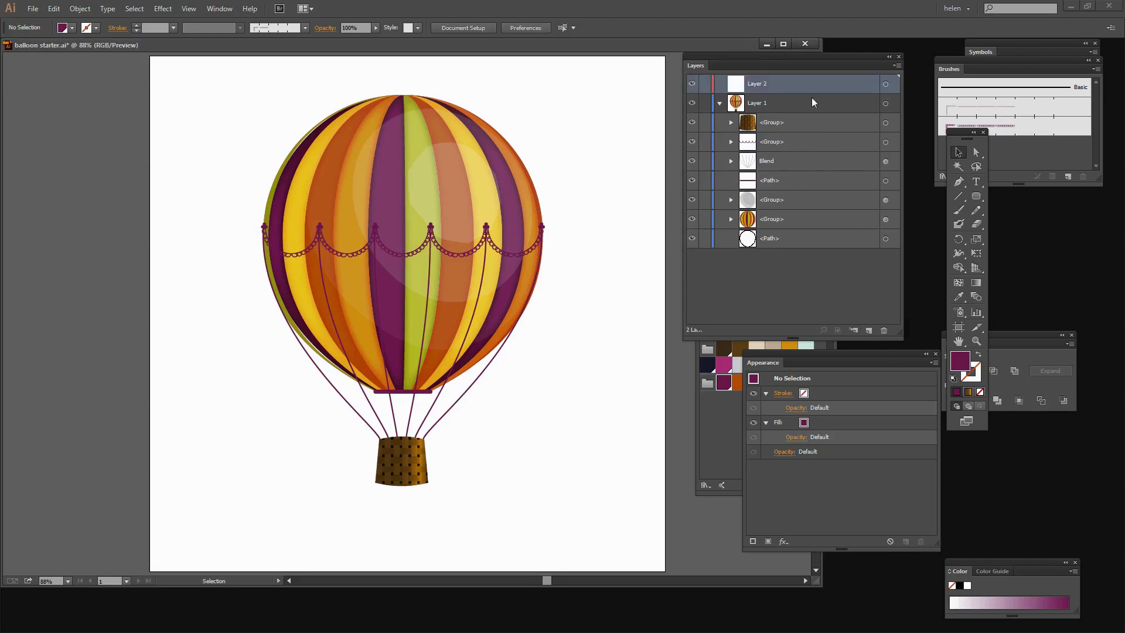
pyautogui.click(719, 103)
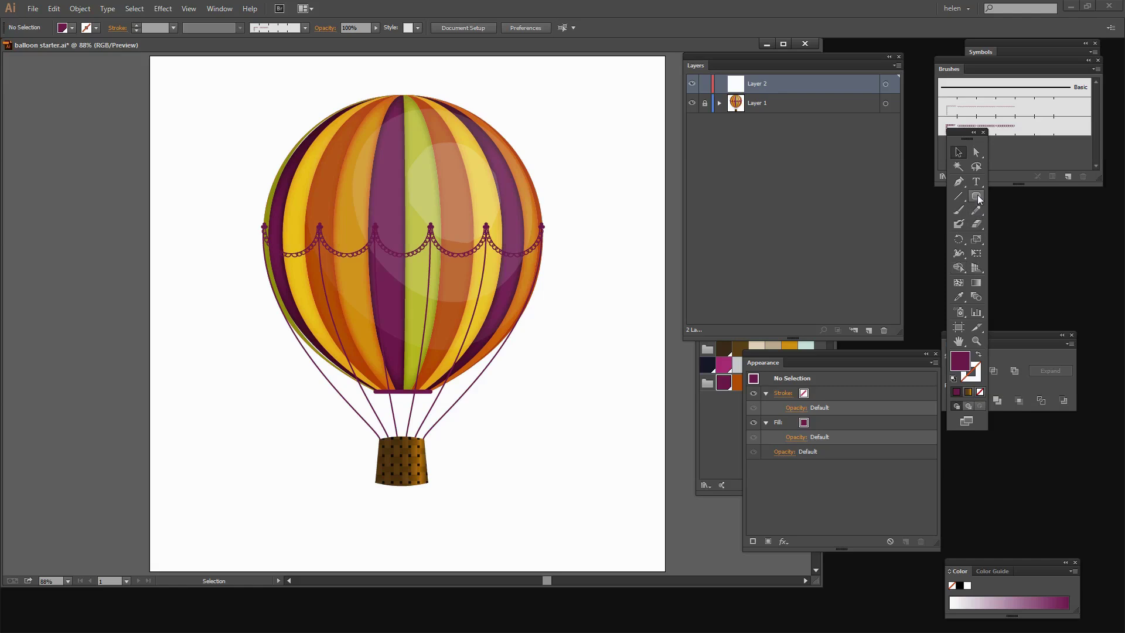
pyautogui.click(40, 11)
pyautogui.moveTo(73, 278)
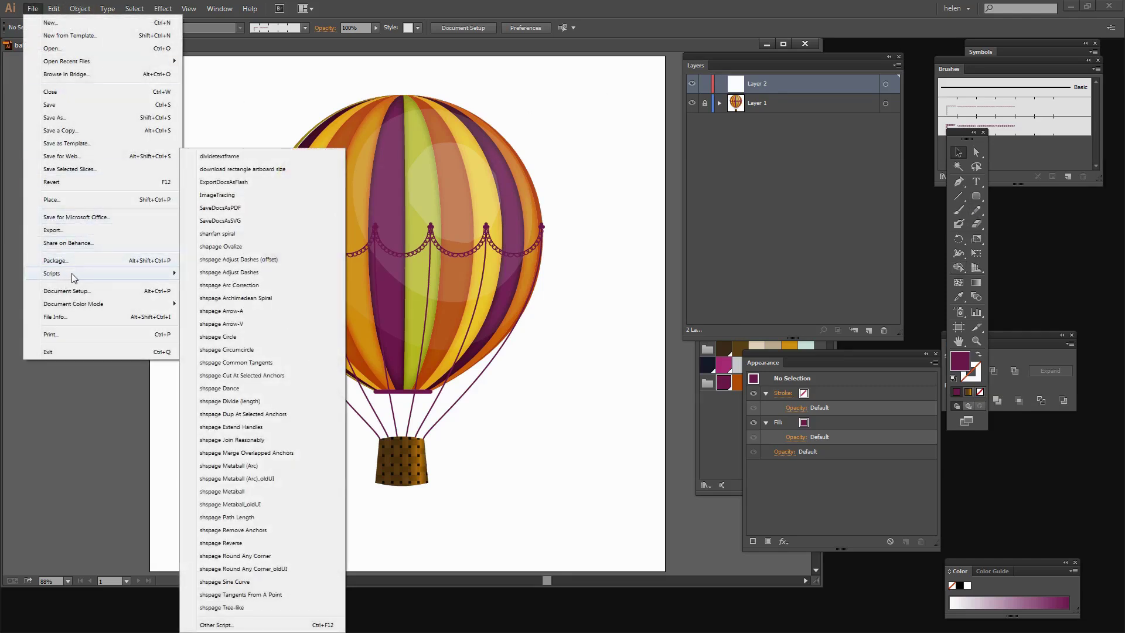
pyautogui.click(262, 170)
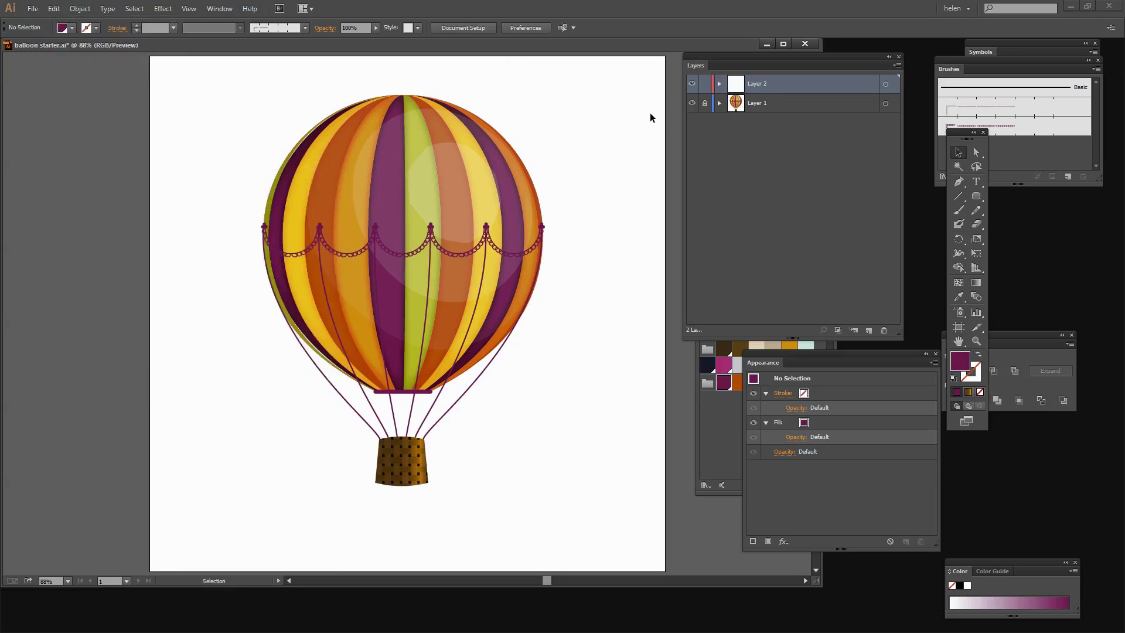
# - Fill the artboard-sized rectangle on Layer 2 with the radial gradient swatch that fades from pale green to aqua
pyautogui.click(719, 83)
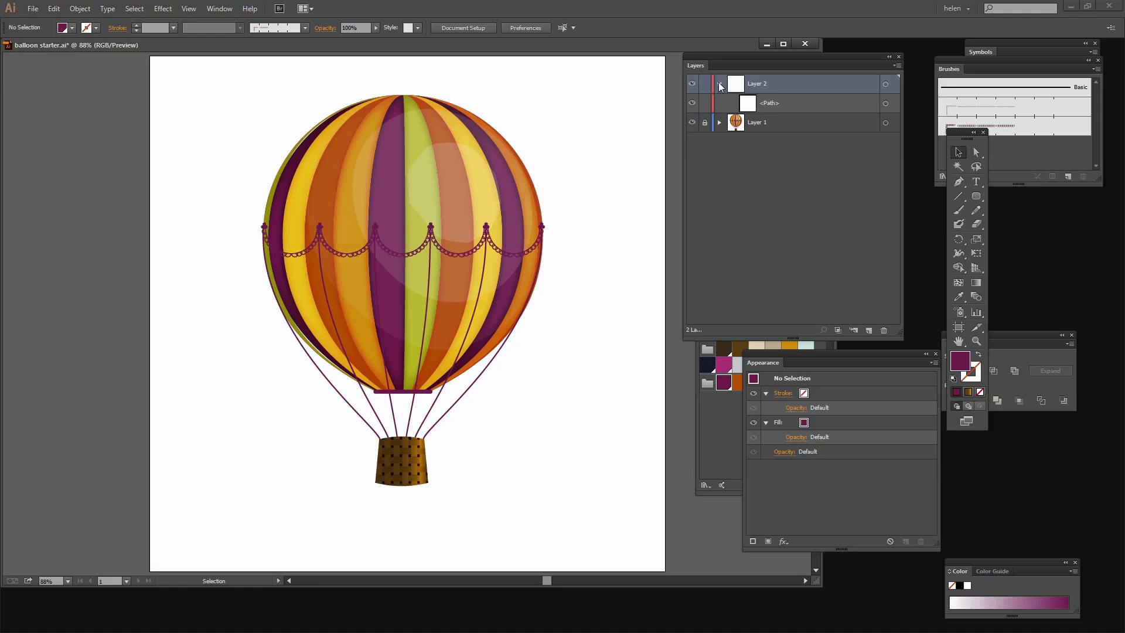
pyautogui.click(886, 105)
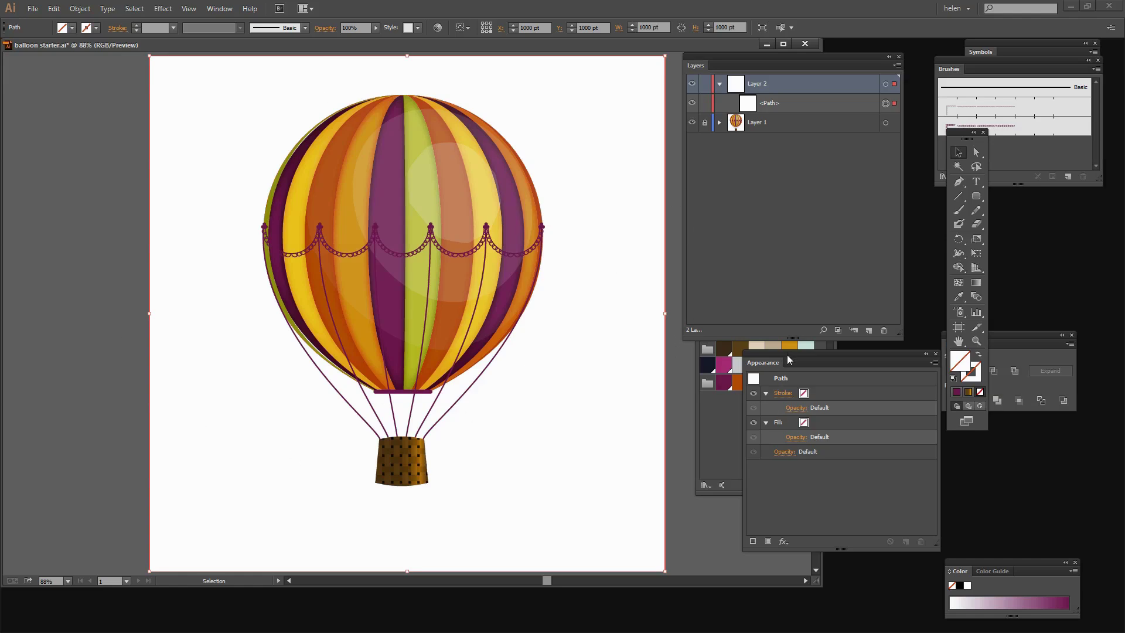
pyautogui.moveTo(787, 354); pyautogui.dragTo(714, 408)
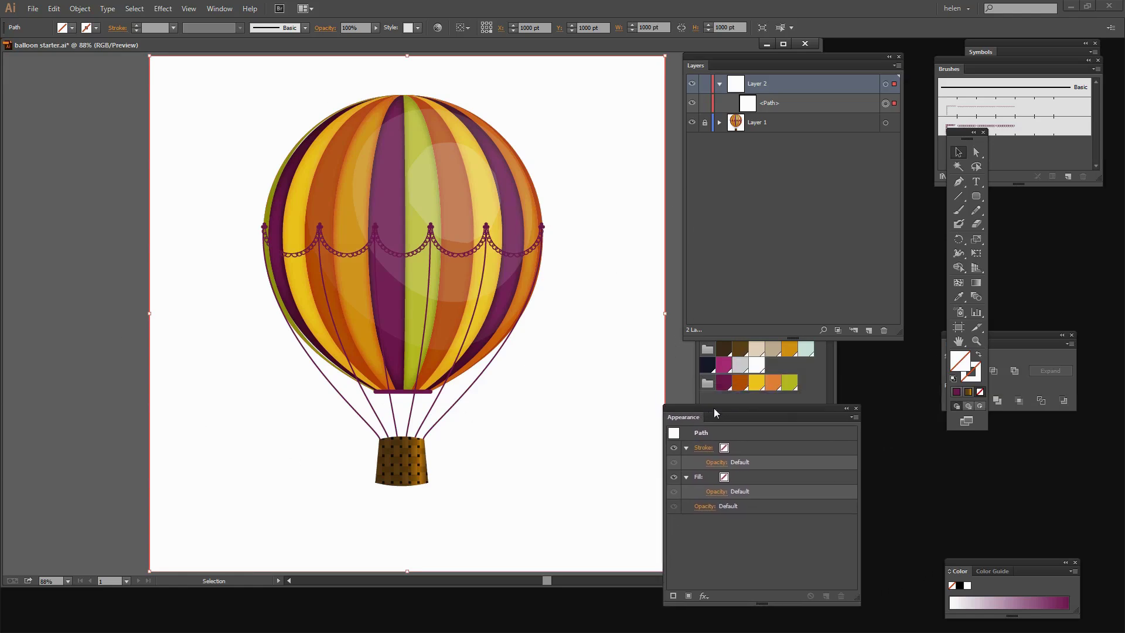
pyautogui.click(816, 375)
pyautogui.moveTo(757, 283); pyautogui.dragTo(757, 249)
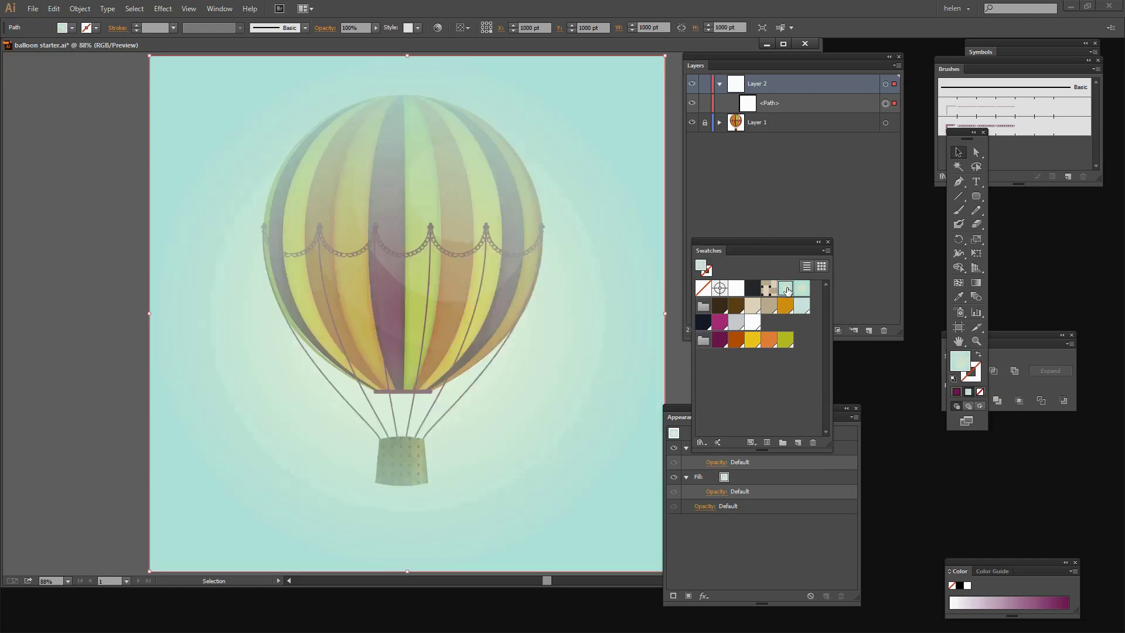
pyautogui.click(786, 287)
# - Check both colour stops of the background's radial gradient and shift its centre toward the artboard's upper right
pyautogui.click(974, 289)
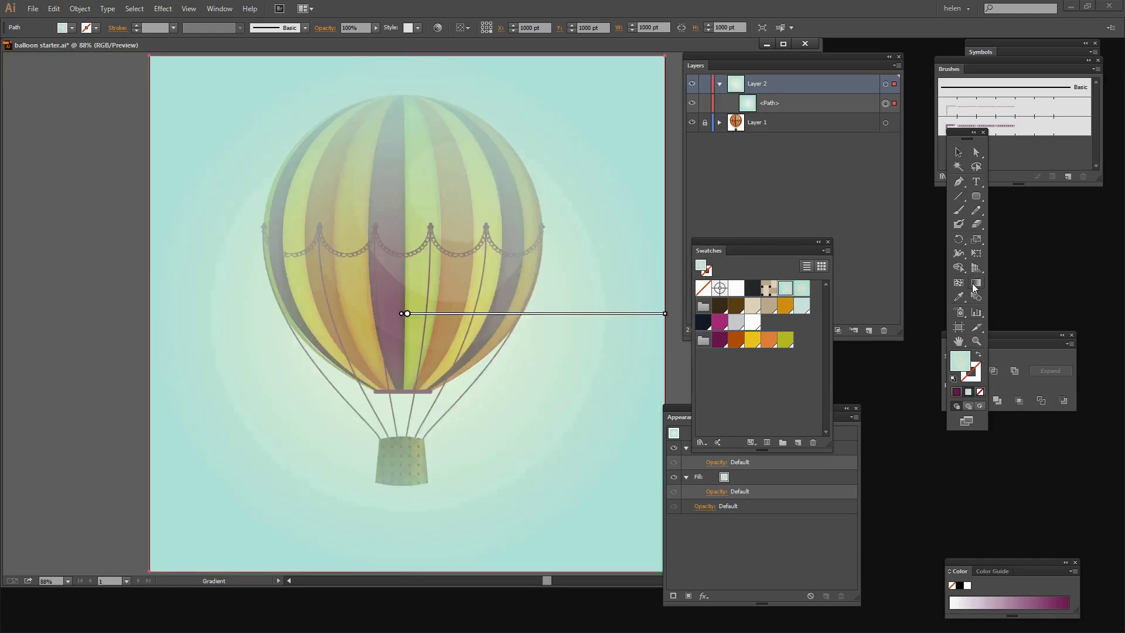
pyautogui.doubleClick(975, 290)
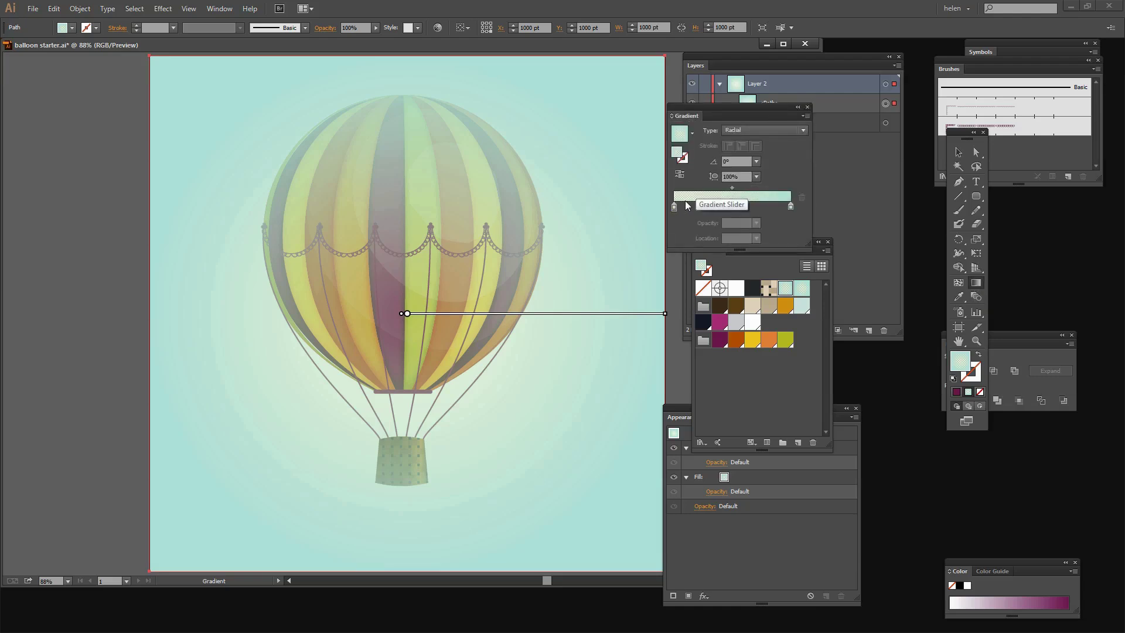
pyautogui.click(791, 206)
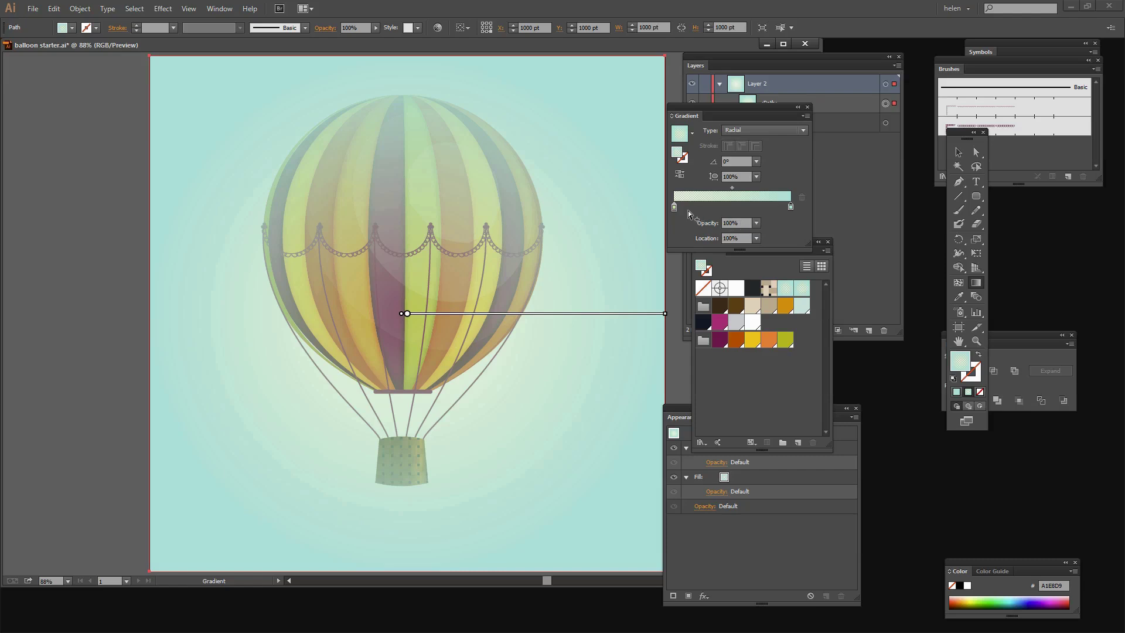
pyautogui.click(674, 206)
pyautogui.moveTo(386, 297)
pyautogui.click(835, 218)
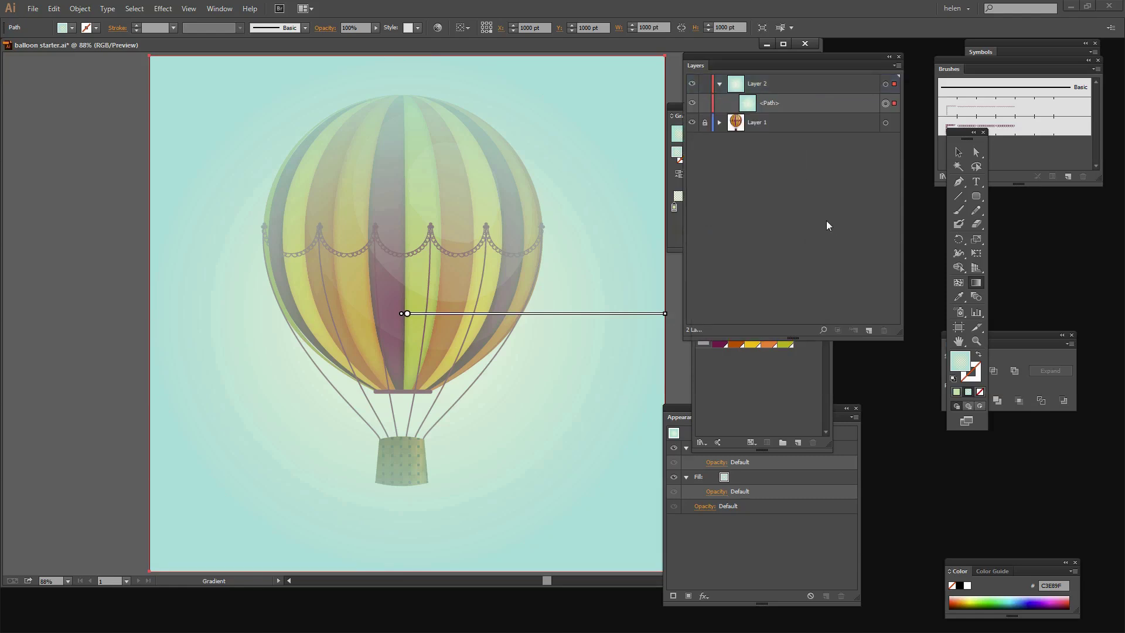
pyautogui.moveTo(543, 322)
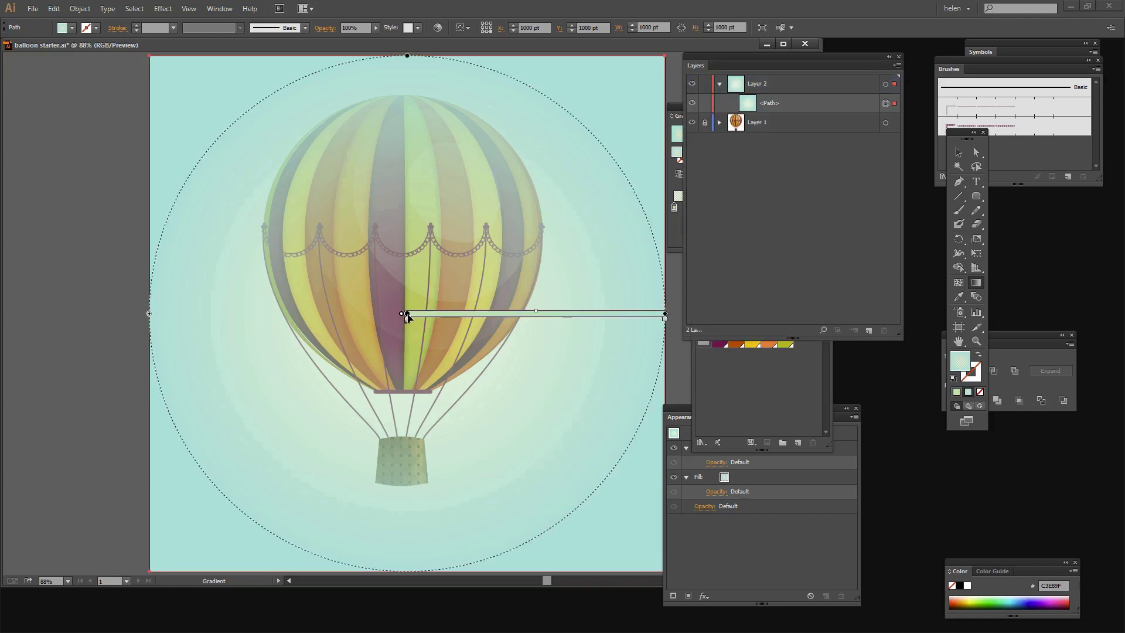
pyautogui.moveTo(407, 316); pyautogui.dragTo(485, 268)
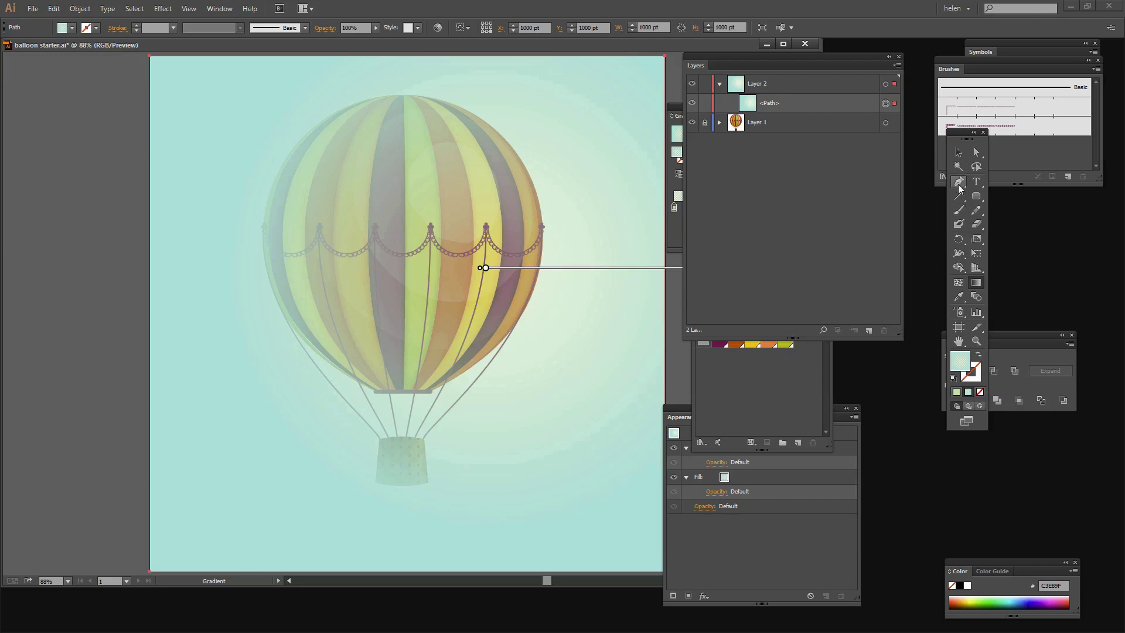
# - Move Layer 2 beneath Layer 1 so the background sits behind the balloon, and lock the background rectangle
pyautogui.click(959, 152)
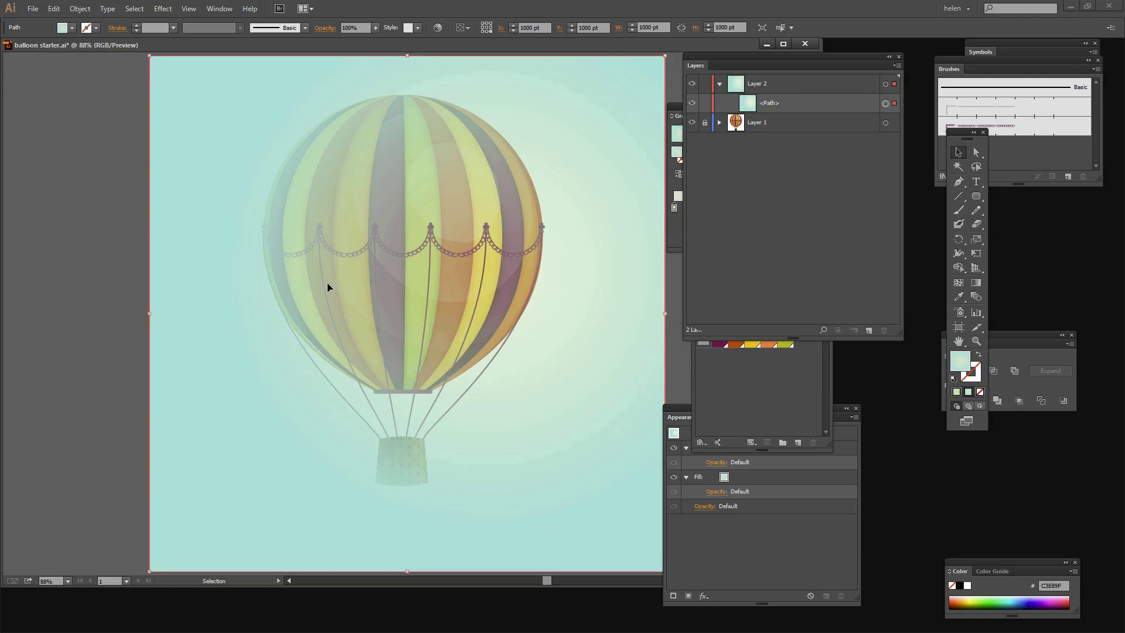
pyautogui.click(704, 123)
pyautogui.click(771, 80)
pyautogui.moveTo(772, 80); pyautogui.dragTo(761, 134)
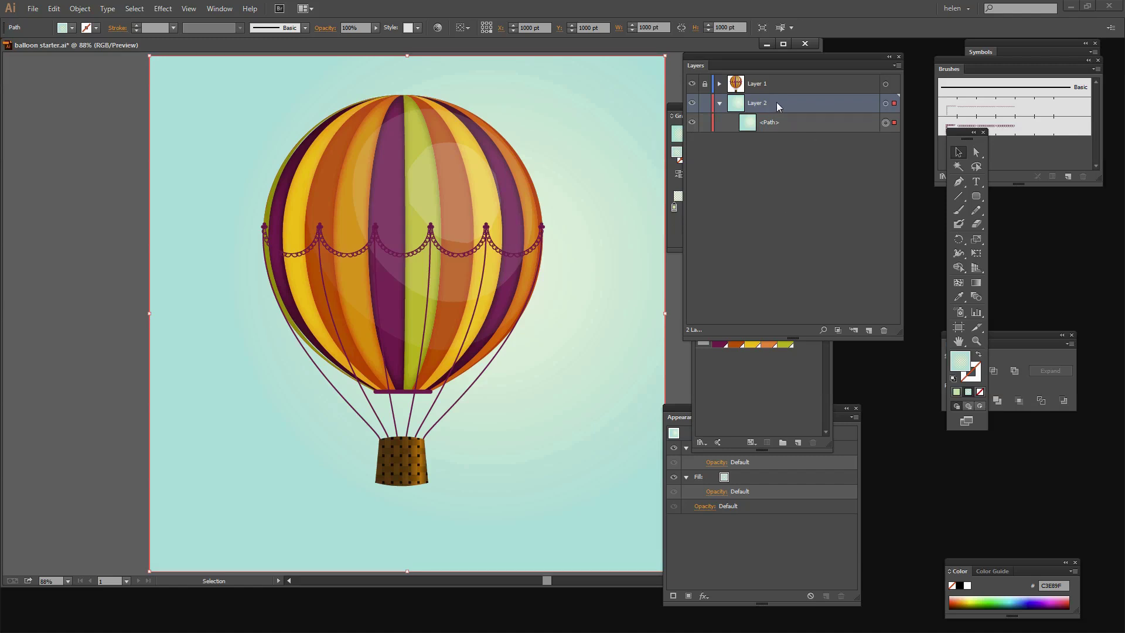
pyautogui.click(705, 123)
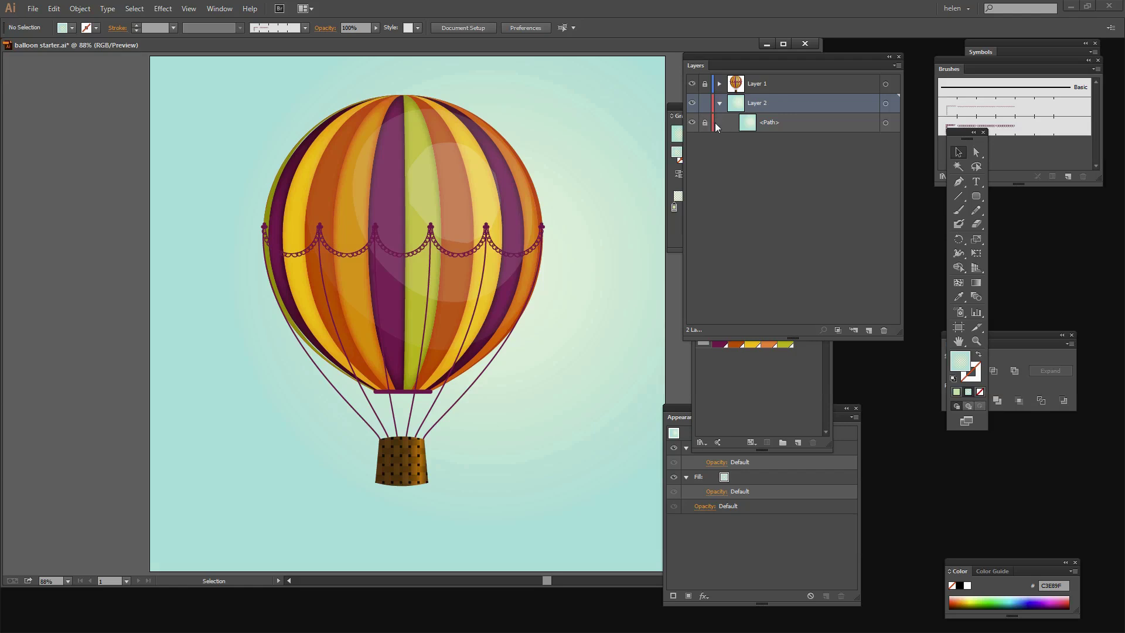
# - Draw four circles of different sizes with the Ellipse tool around the artboard's lower left edge, the largest about 162 pt wide
pyautogui.click(978, 200)
pyautogui.click(1003, 224)
pyautogui.moveTo(116, 374); pyautogui.dragTo(200, 457)
pyautogui.moveTo(101, 285); pyautogui.dragTo(149, 327)
pyautogui.moveTo(65, 354); pyautogui.dragTo(144, 386)
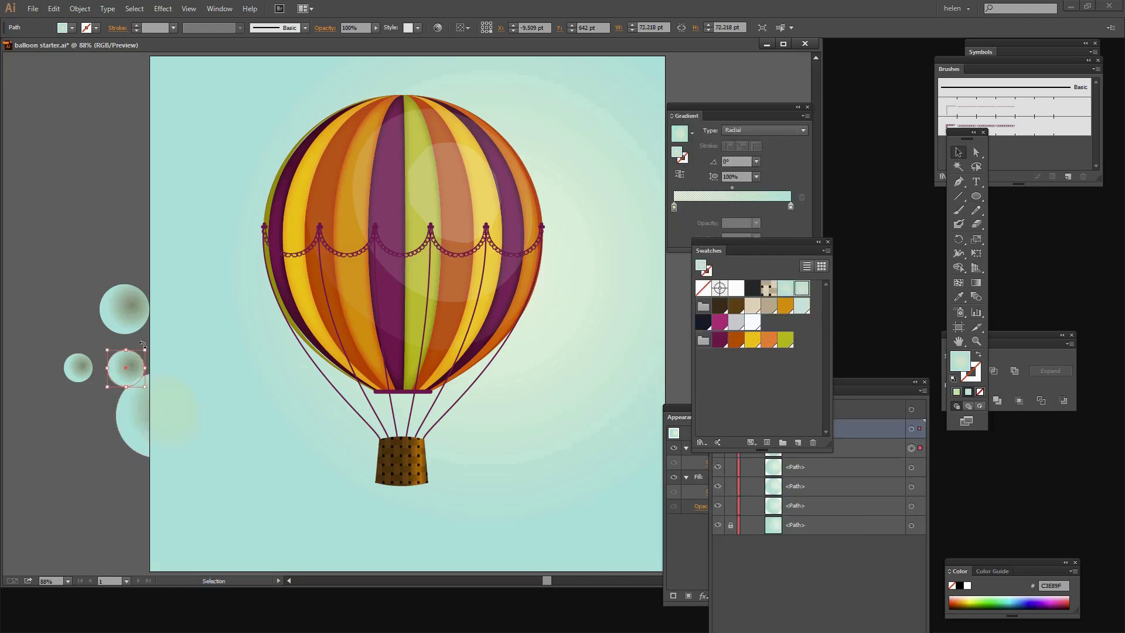
# - Select all four circles and apply the pale-to-aqua radial gradient swatch as their fill
pyautogui.keyDown('ctrl'); pyautogui.click(135, 407); pyautogui.keyUp('ctrl')
pyautogui.keyDown('shift'); pyautogui.click(123, 310); pyautogui.keyUp('shift')
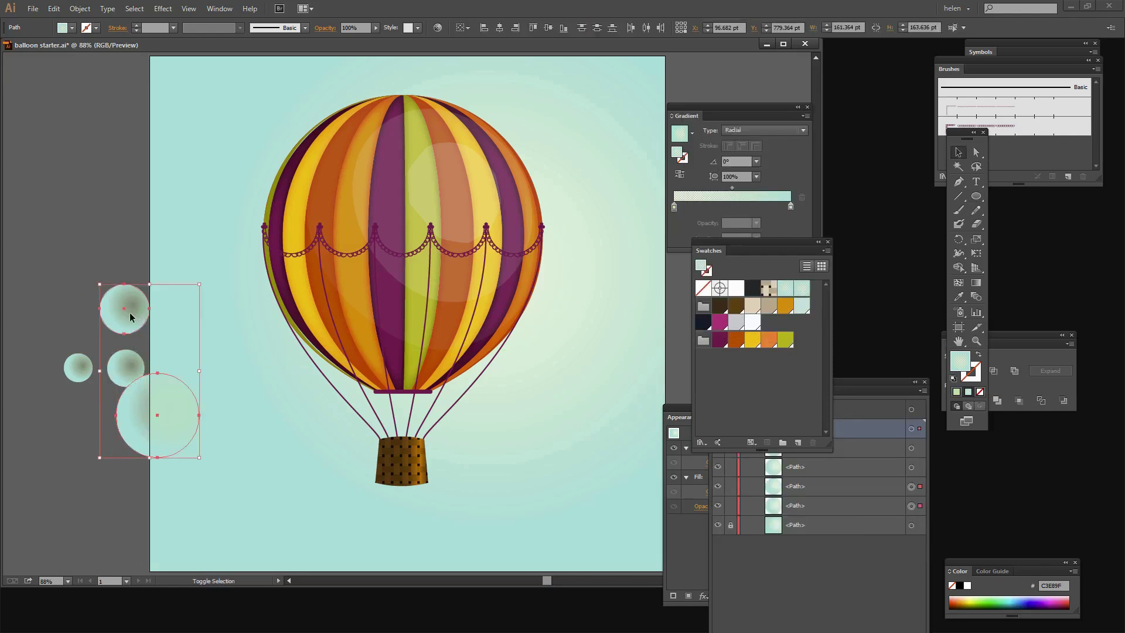
pyautogui.keyDown('shift'); pyautogui.click(125, 368); pyautogui.keyUp('shift')
pyautogui.keyDown('shift'); pyautogui.click(76, 369); pyautogui.keyUp('shift')
pyautogui.click(802, 288)
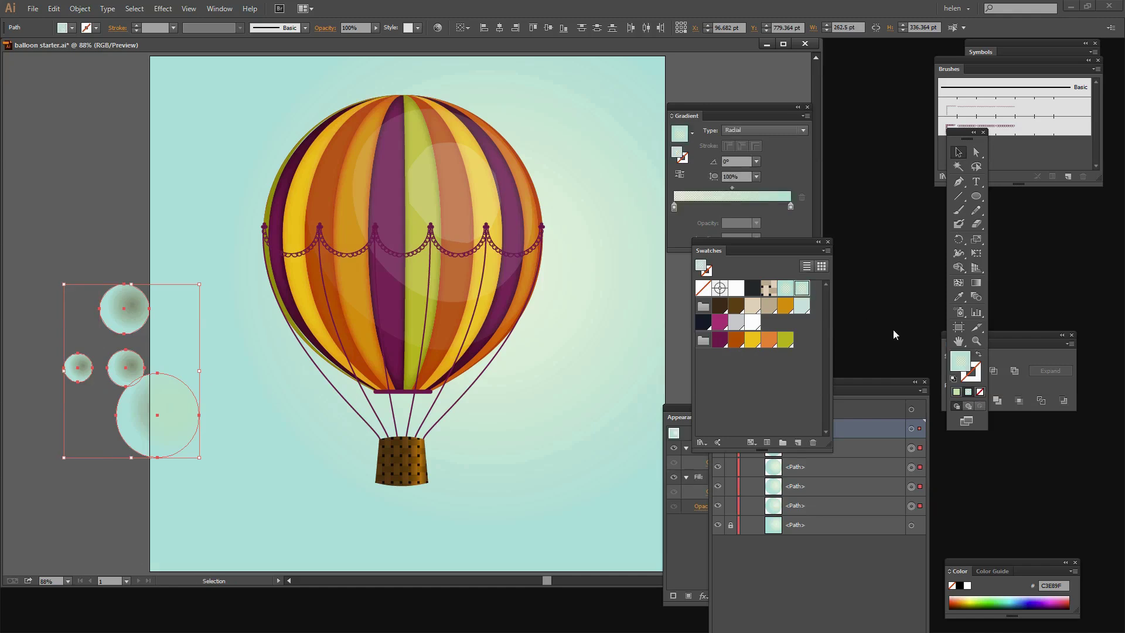
# - Change the starting colour stop of the circles' radial gradient to white
pyautogui.doubleClick(674, 208)
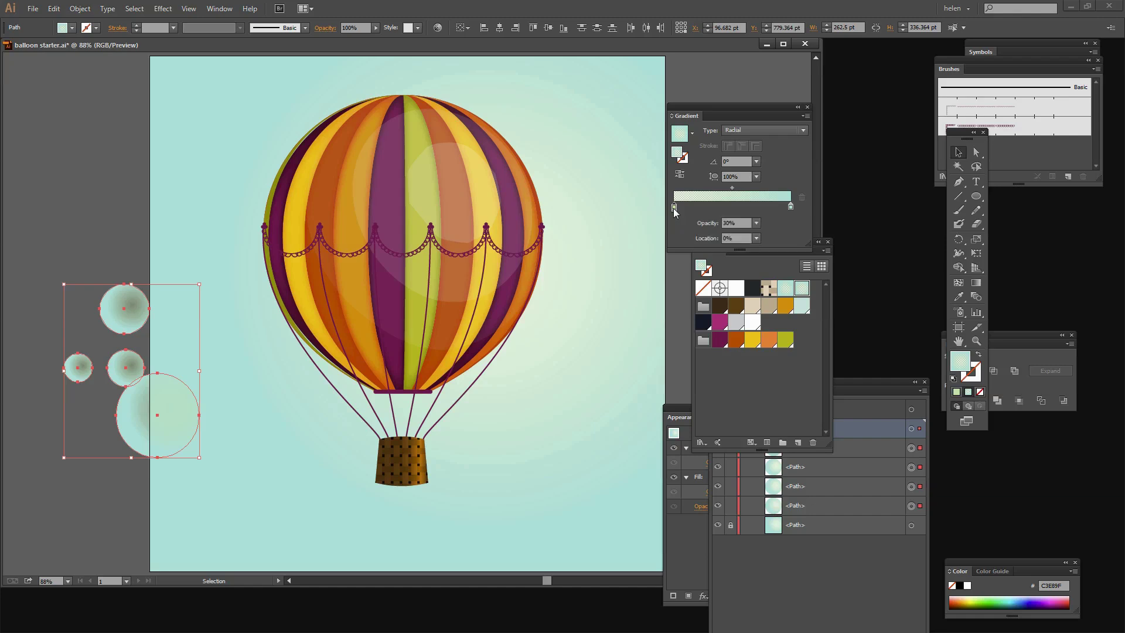
pyautogui.click(655, 243)
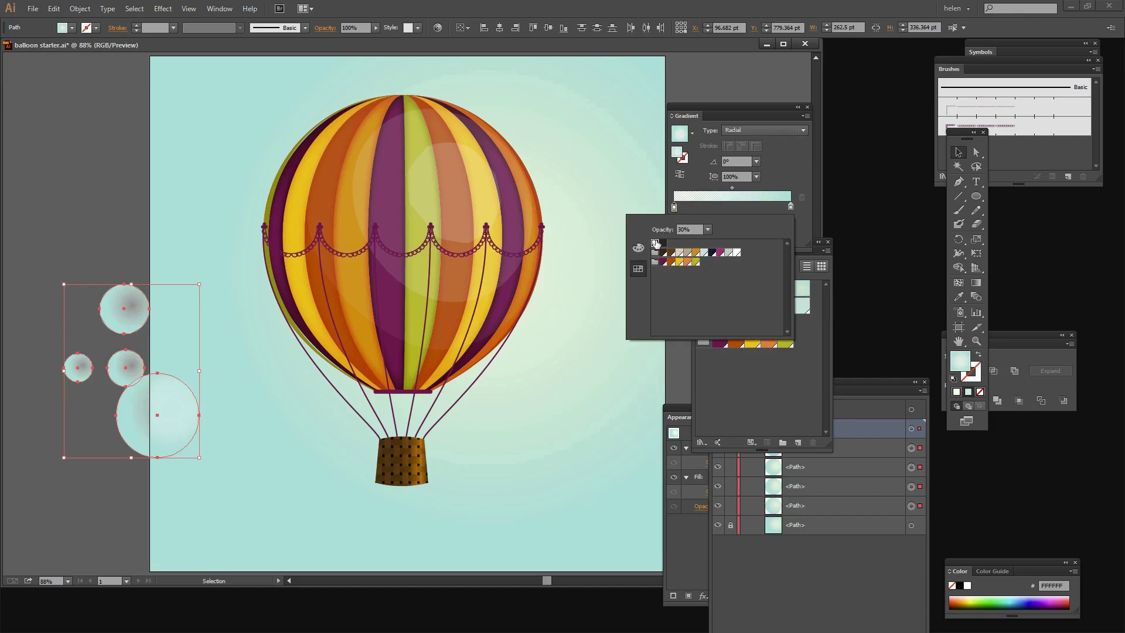
pyautogui.click(723, 208)
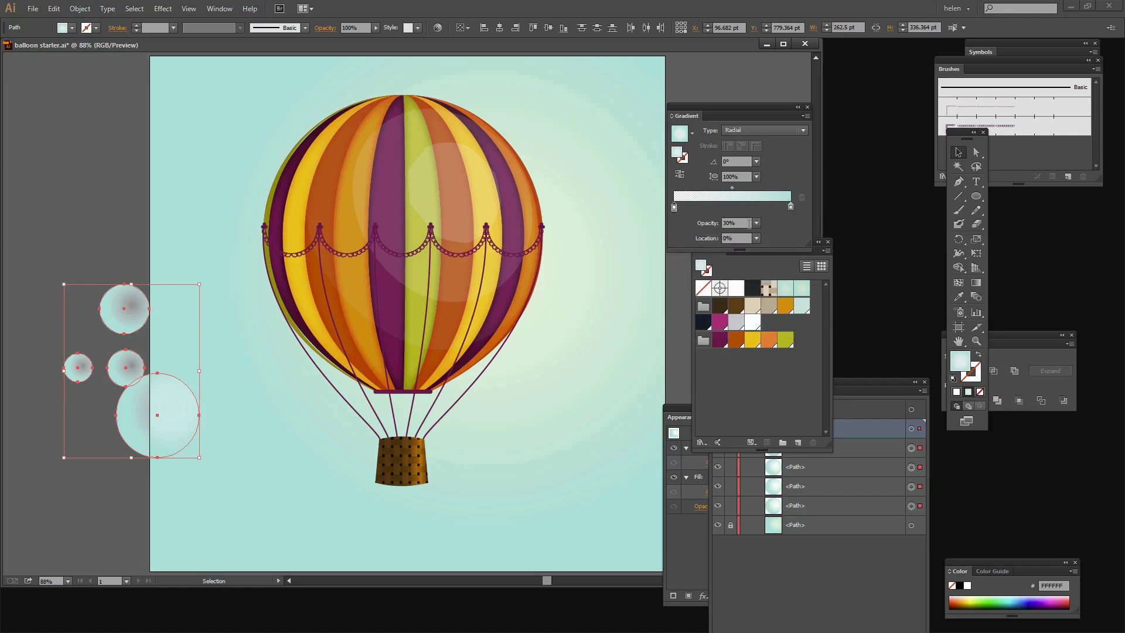
# - Set the opacity of the white starting colour stop in the circles' gradient to 70%
pyautogui.click(756, 223)
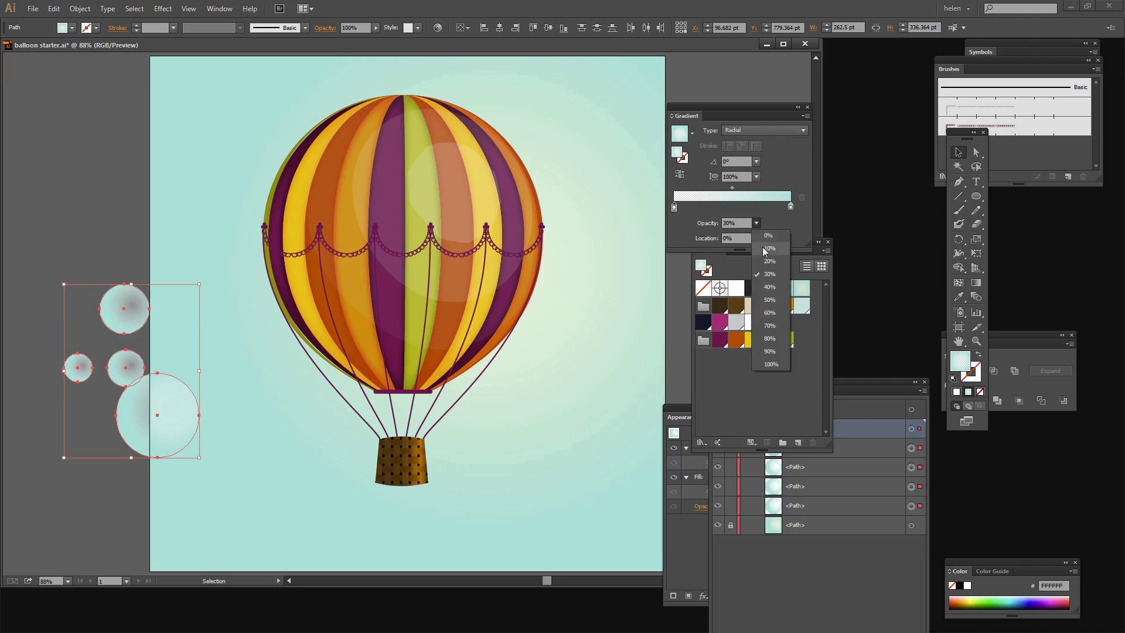
pyautogui.click(765, 326)
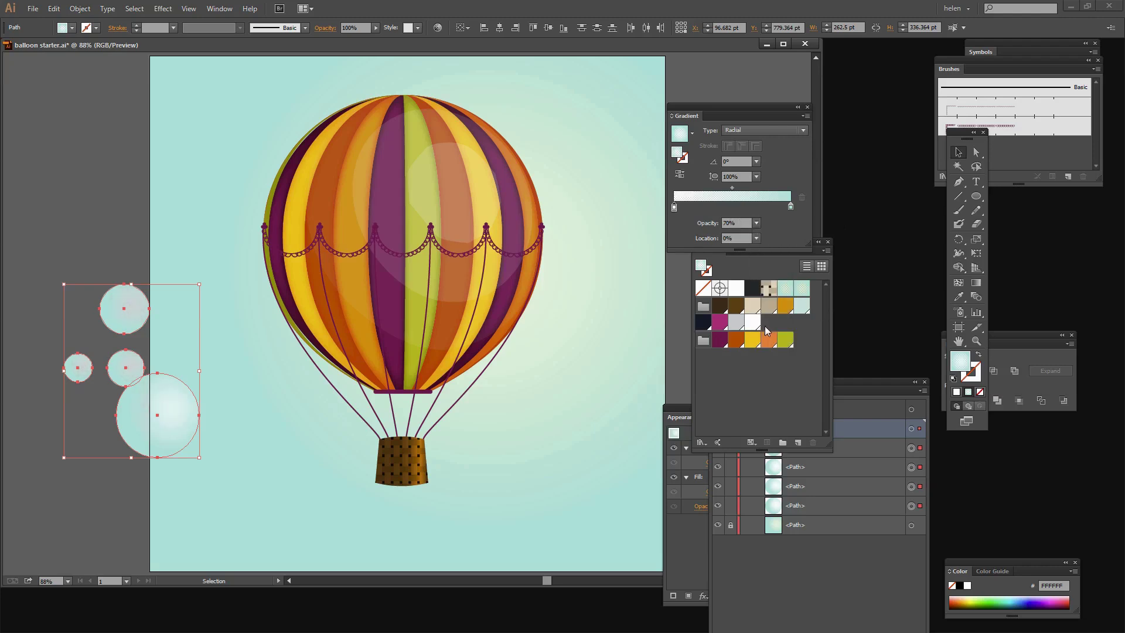
pyautogui.click(693, 195)
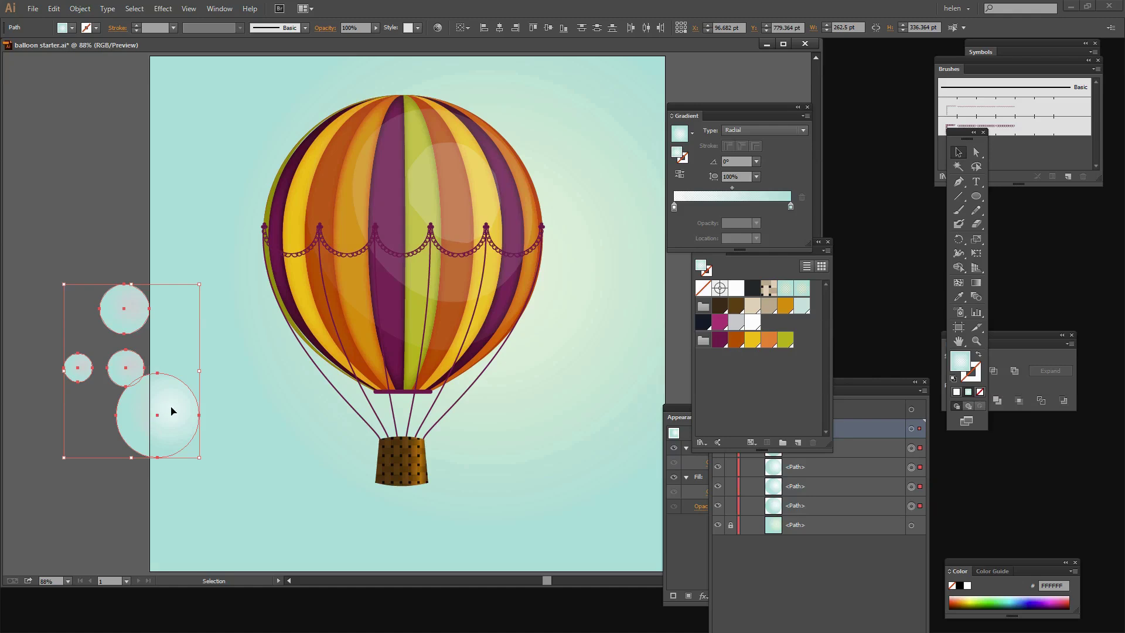
# - Move the four circles individually so they overlap in a cloud-shaped cluster on the pasteboard beside the artboard's lower left edge
pyautogui.click(80, 526)
pyautogui.moveTo(131, 427); pyautogui.dragTo(68, 452)
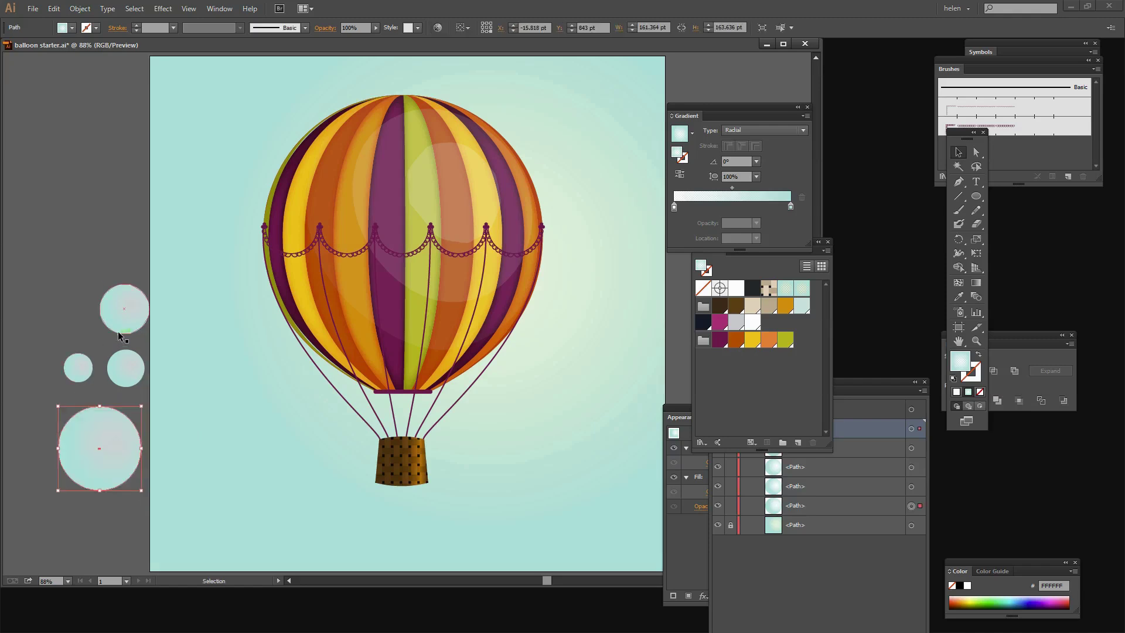
pyautogui.moveTo(118, 332); pyautogui.dragTo(42, 489)
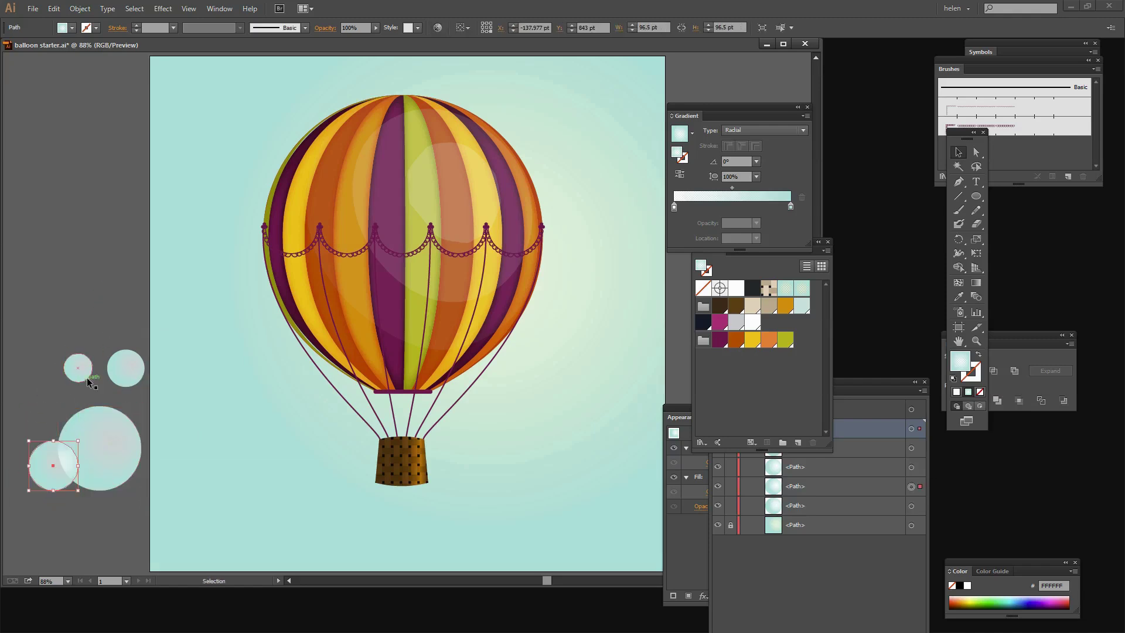
pyautogui.moveTo(78, 374); pyautogui.dragTo(58, 439)
pyautogui.moveTo(135, 387); pyautogui.dragTo(128, 486)
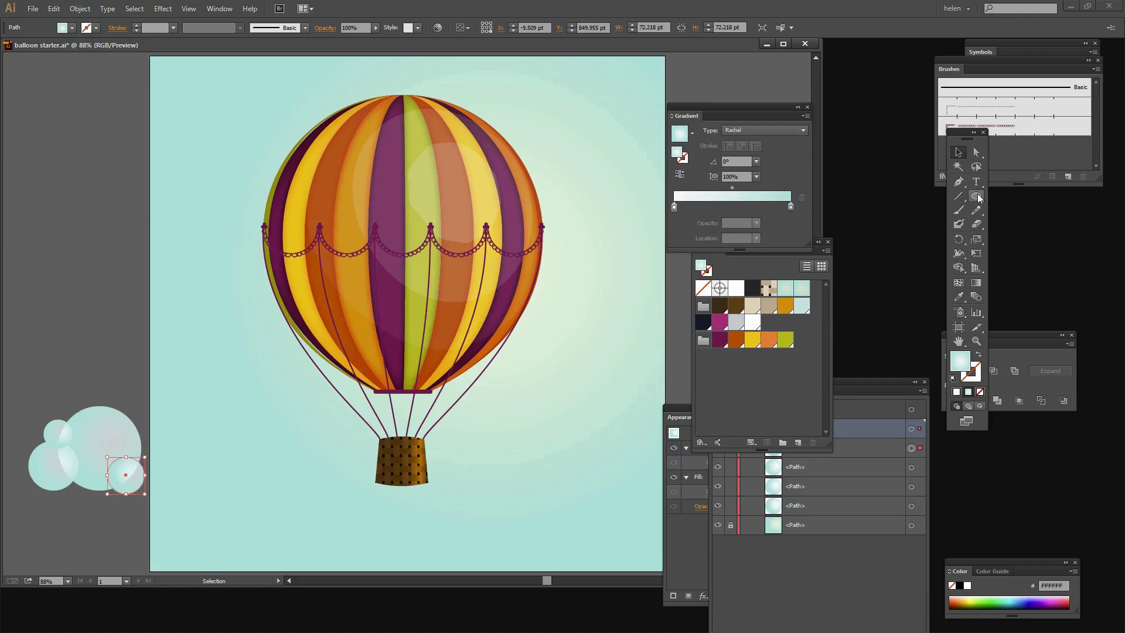
# - Draw a rounded rectangle about 240 pt wide and 76 pt high across the lower part of the circle cluster
pyautogui.moveTo(978, 198); pyautogui.dragTo(992, 208)
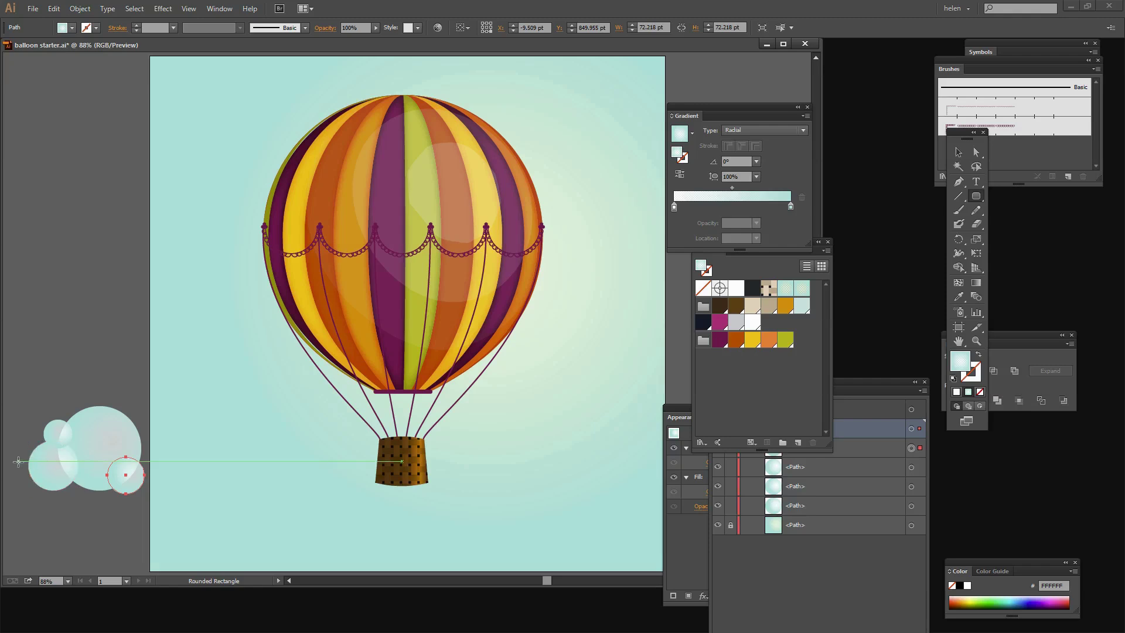
pyautogui.moveTo(21, 463); pyautogui.dragTo(146, 500)
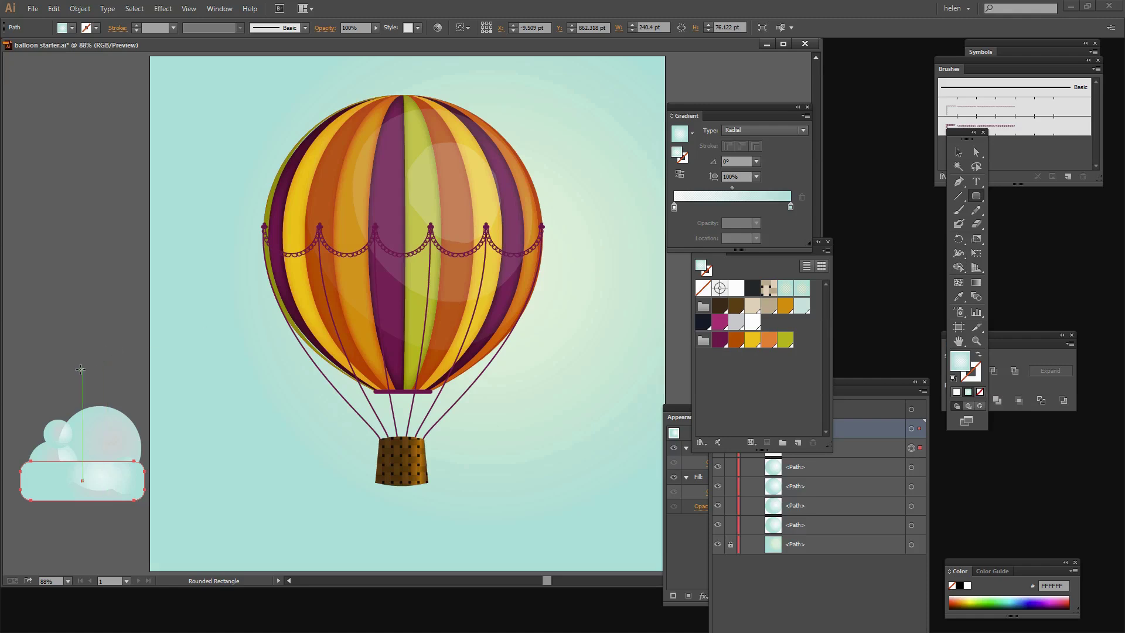
pyautogui.press('v')
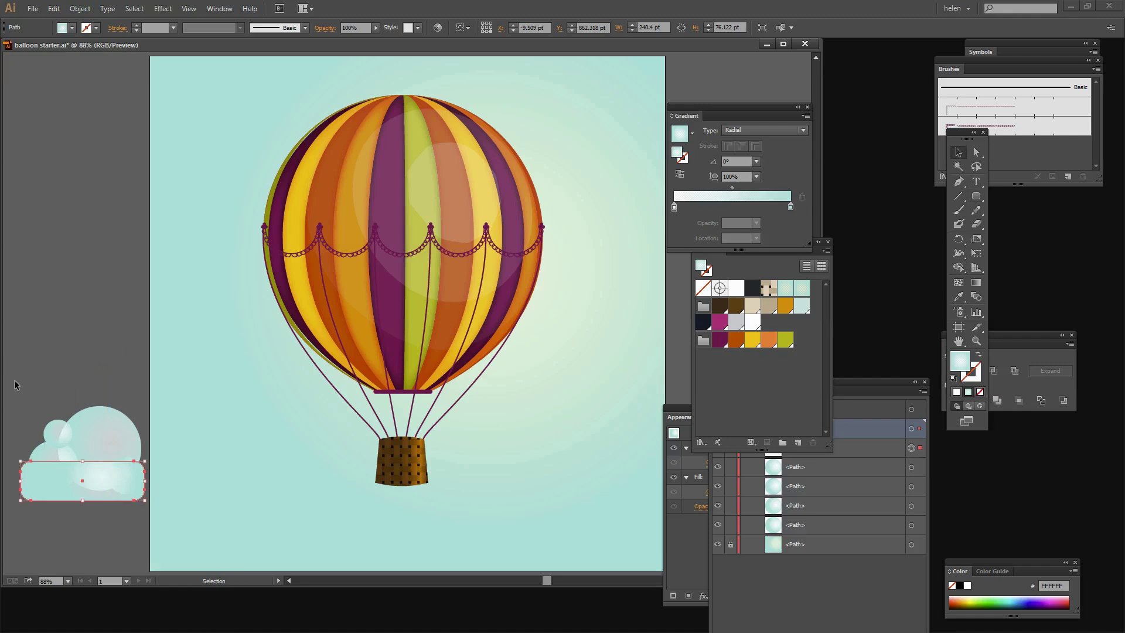
# - Select the circles and rounded rectangle, merge the circles into one cloud with Shape Builder, and remove the leftover strip below it
pyautogui.moveTo(116, 501); pyautogui.dragTo(149, 515)
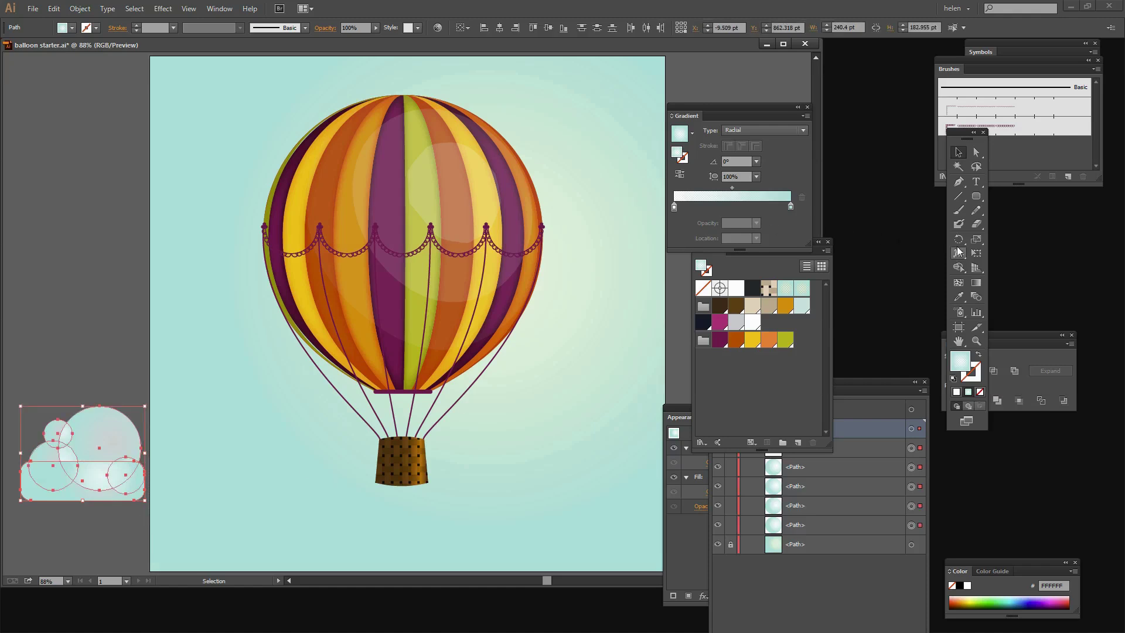
pyautogui.click(959, 269)
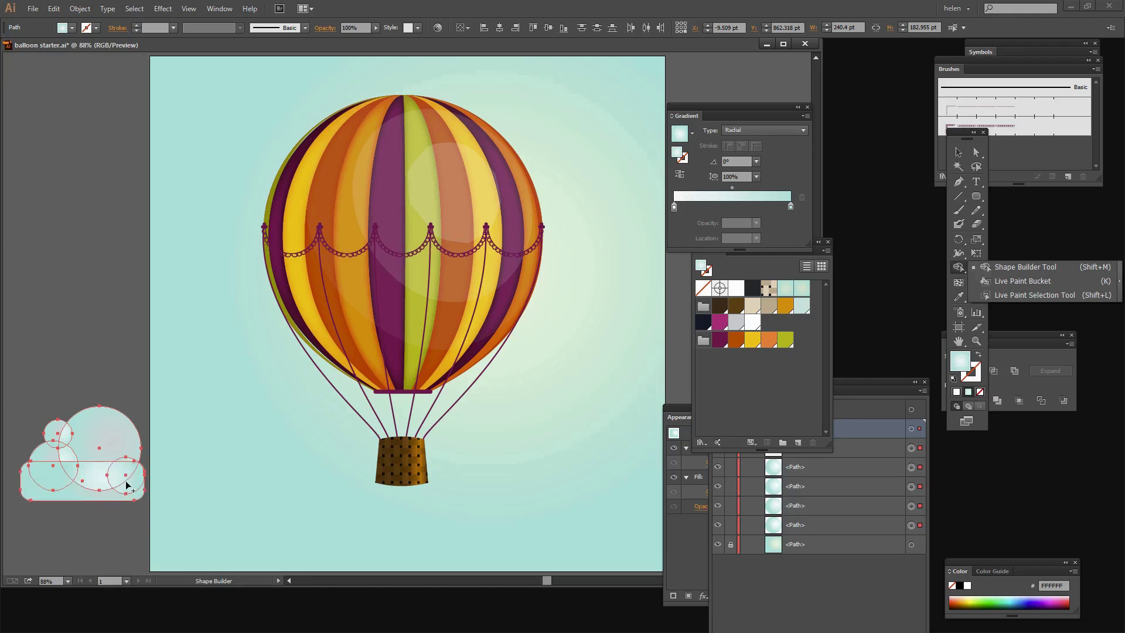
pyautogui.moveTo(119, 468)
pyautogui.mouseDown()
pyautogui.moveTo(61, 433)
pyautogui.moveTo(71, 445)
pyautogui.moveTo(57, 458)
pyautogui.moveTo(54, 435)
pyautogui.moveTo(64, 469)
pyautogui.mouseUp()
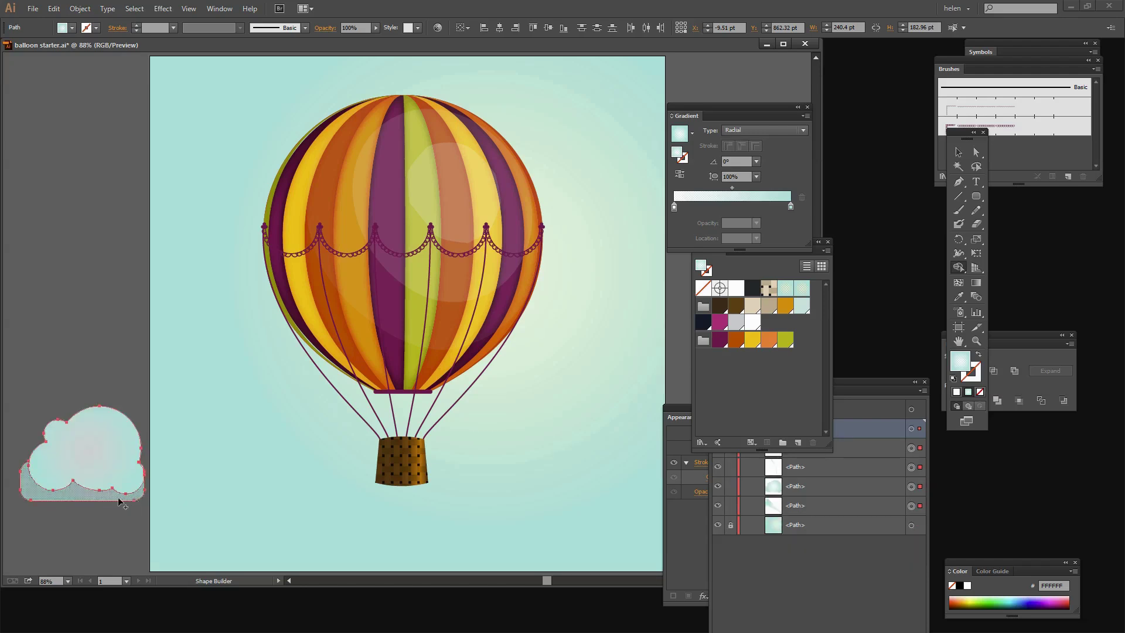
pyautogui.keyDown('alt'); pyautogui.click(79, 498); pyautogui.keyUp('alt')
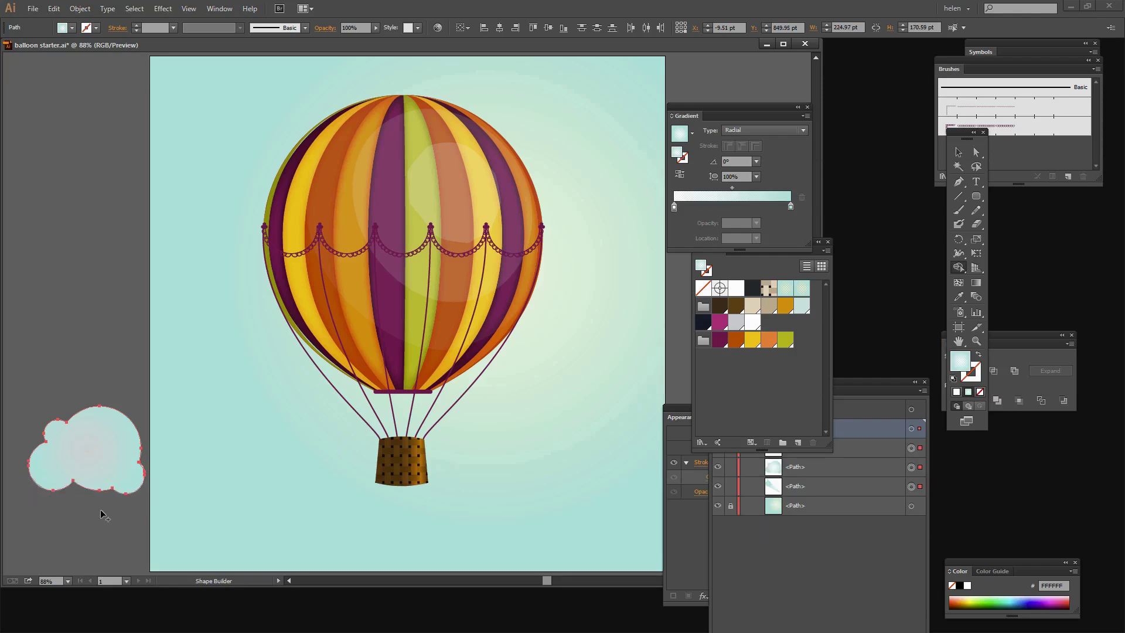
pyautogui.press('v')
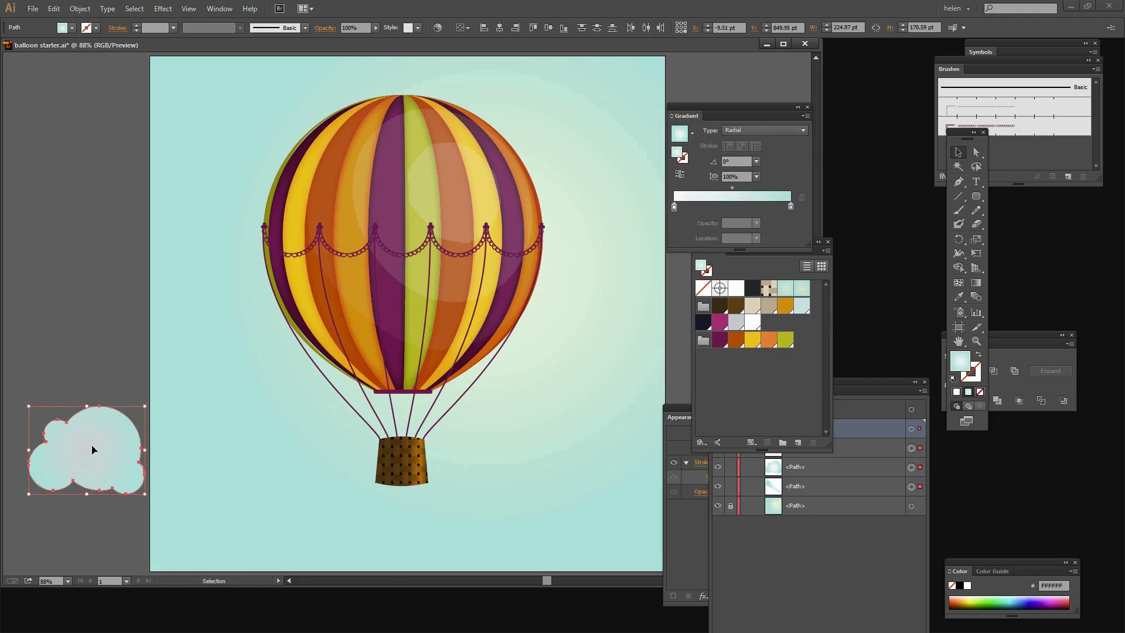
# - Move the cloud into the sky at the balloon's upper right and shift its gradient midpoint to about 70%
pyautogui.moveTo(92, 450); pyautogui.dragTo(92, 314)
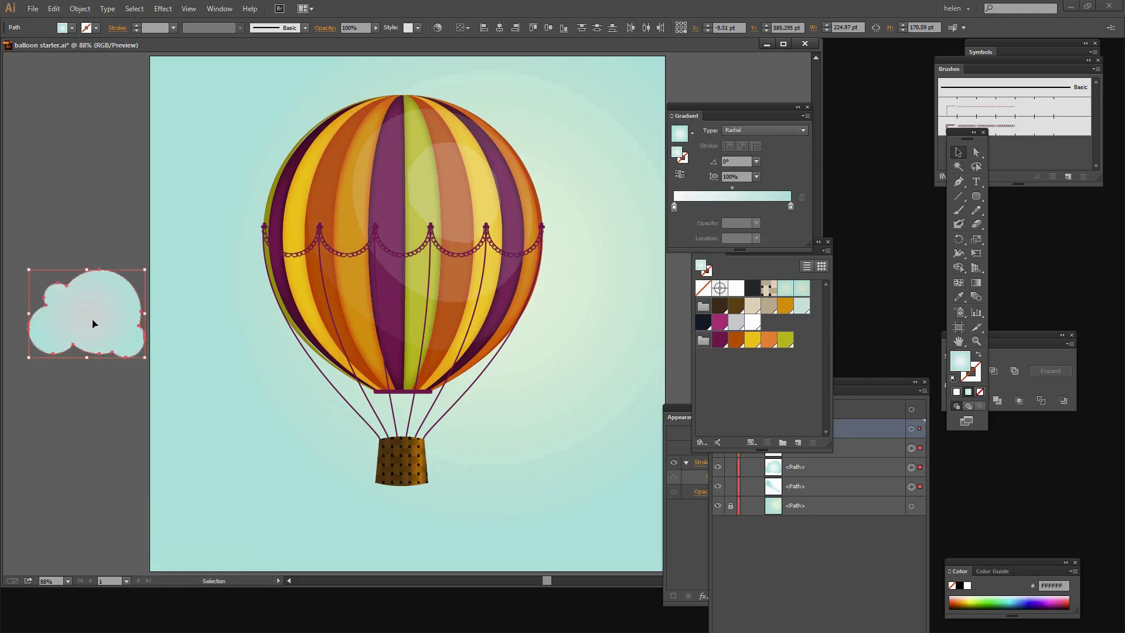
pyautogui.click(732, 188)
pyautogui.moveTo(732, 187); pyautogui.dragTo(775, 189)
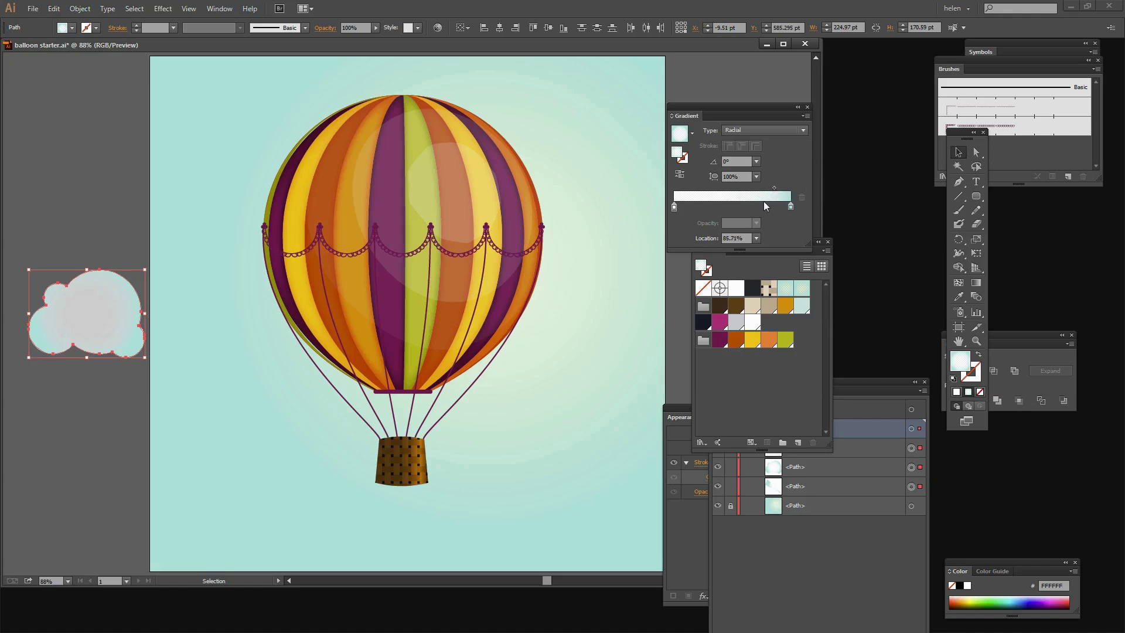
pyautogui.moveTo(710, 115); pyautogui.dragTo(777, 90)
pyautogui.moveTo(117, 333); pyautogui.dragTo(575, 174)
pyautogui.moveTo(841, 163); pyautogui.dragTo(825, 171)
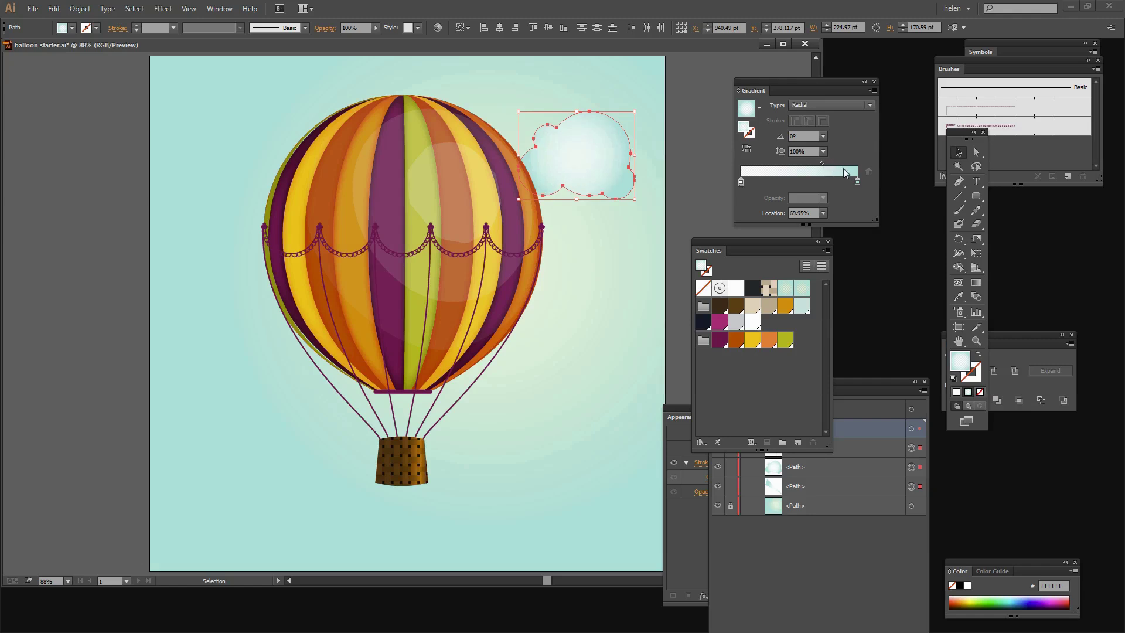
# - Make the cloud's gradient linear, with the starting stop at 90% opacity and the midpoint at about 75%
pyautogui.click(857, 182)
pyautogui.click(824, 198)
pyautogui.click(836, 274)
pyautogui.click(806, 104)
pyautogui.click(805, 118)
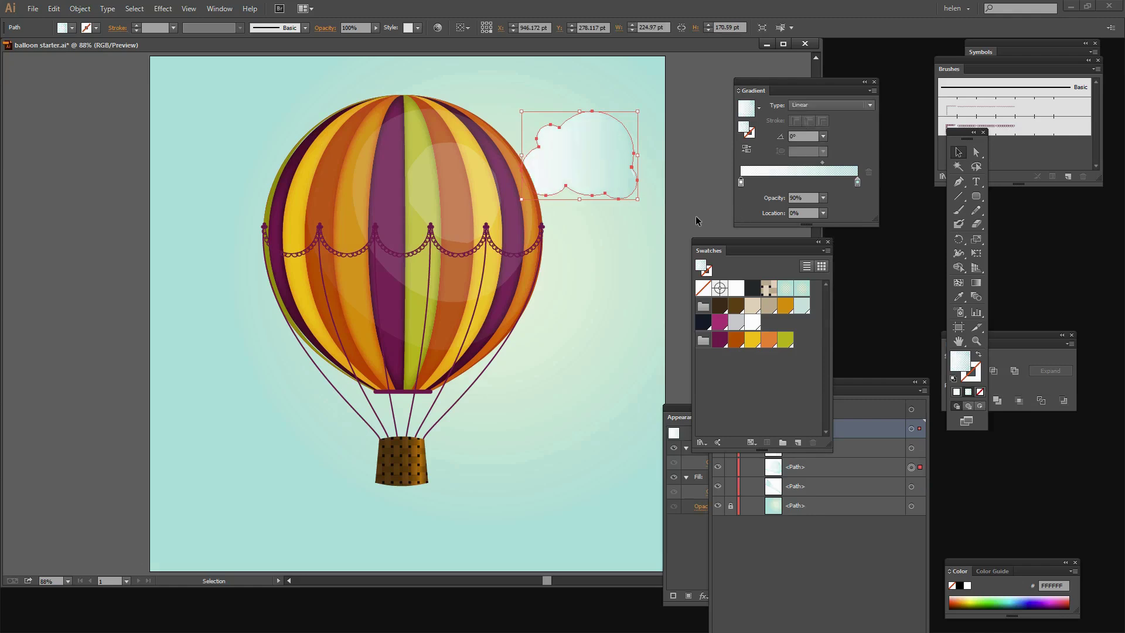
pyautogui.moveTo(823, 167); pyautogui.dragTo(812, 169)
# - Duplicate and scale the cloud to form a cluster to the balloon's right and a pair of one large and one small cloud to its left
pyautogui.moveTo(615, 174); pyautogui.dragTo(643, 223)
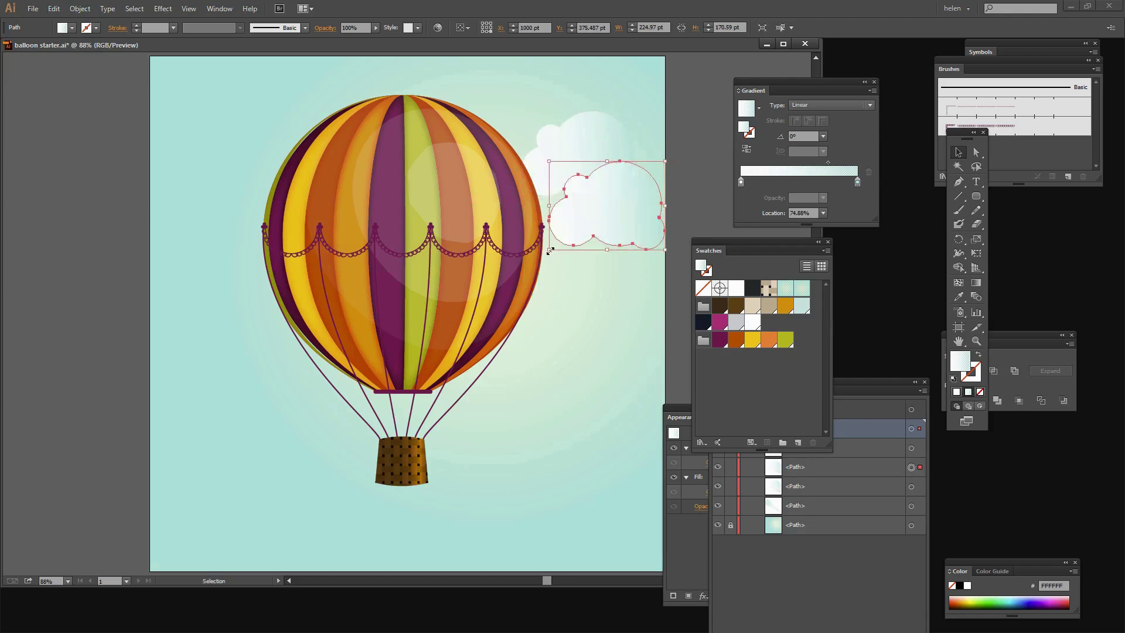
pyautogui.moveTo(550, 251); pyautogui.dragTo(277, 240)
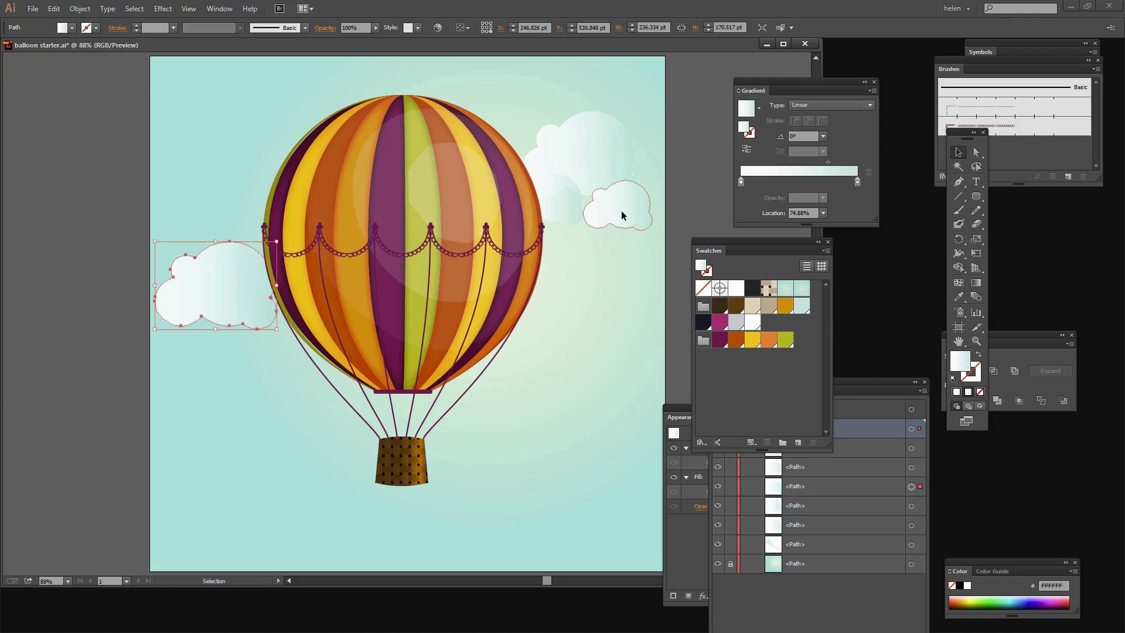
pyautogui.moveTo(621, 209); pyautogui.dragTo(261, 332)
pyautogui.click(206, 372)
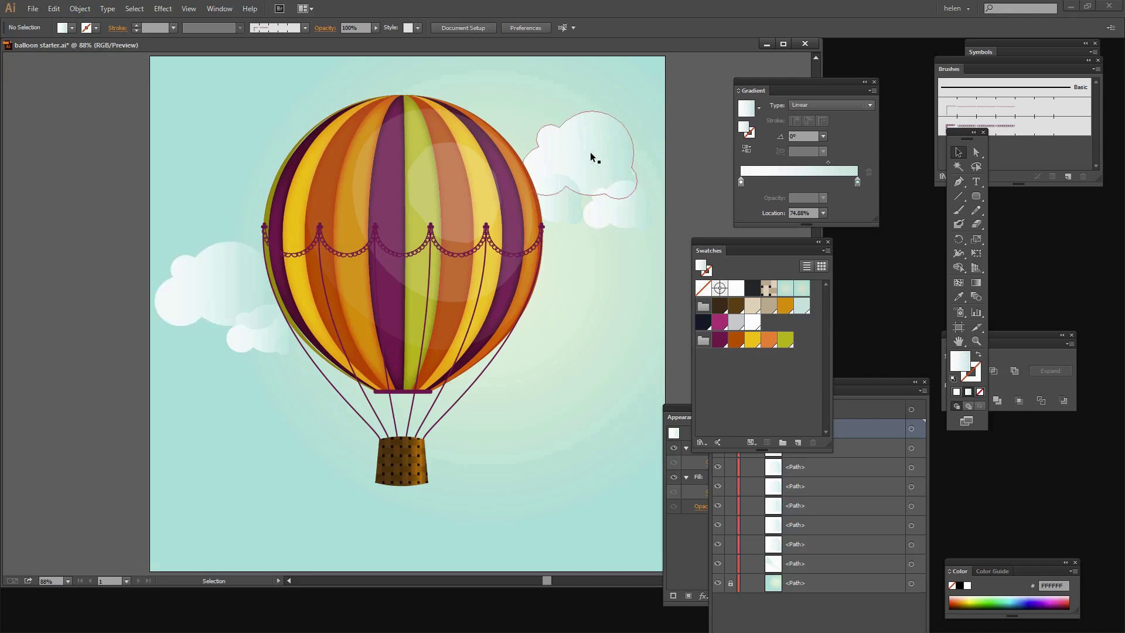
# - Place a horizontally flipped copy of the large cloud at the balloon's upper left and reverse its gradient
pyautogui.moveTo(588, 150); pyautogui.dragTo(391, 145)
pyautogui.moveTo(391, 145); pyautogui.dragTo(270, 148)
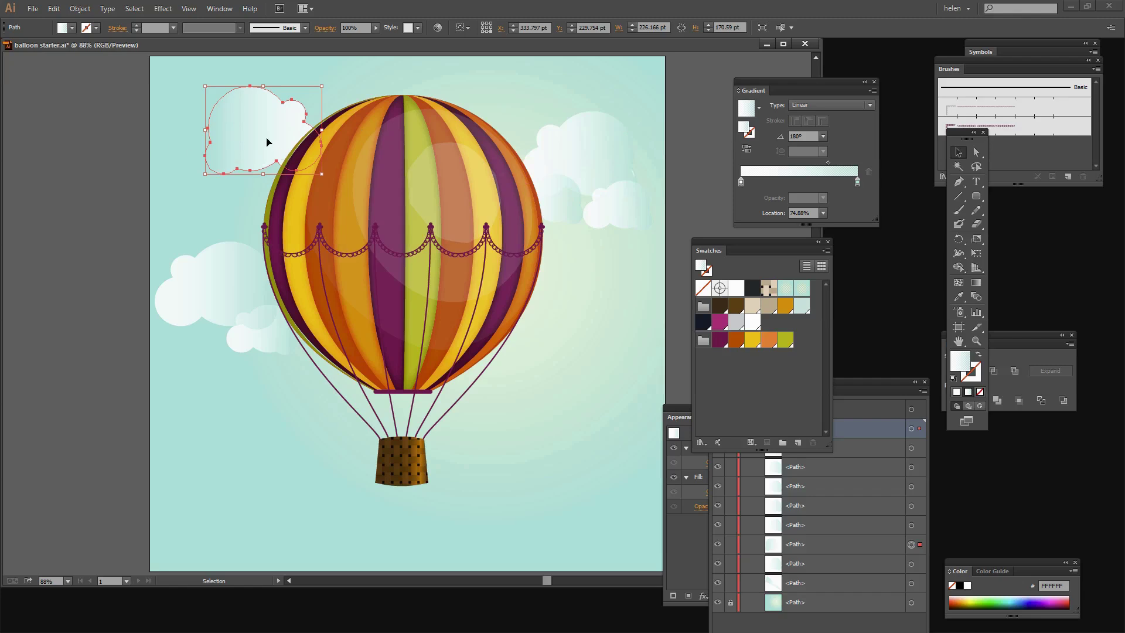
pyautogui.click(747, 149)
pyautogui.click(583, 411)
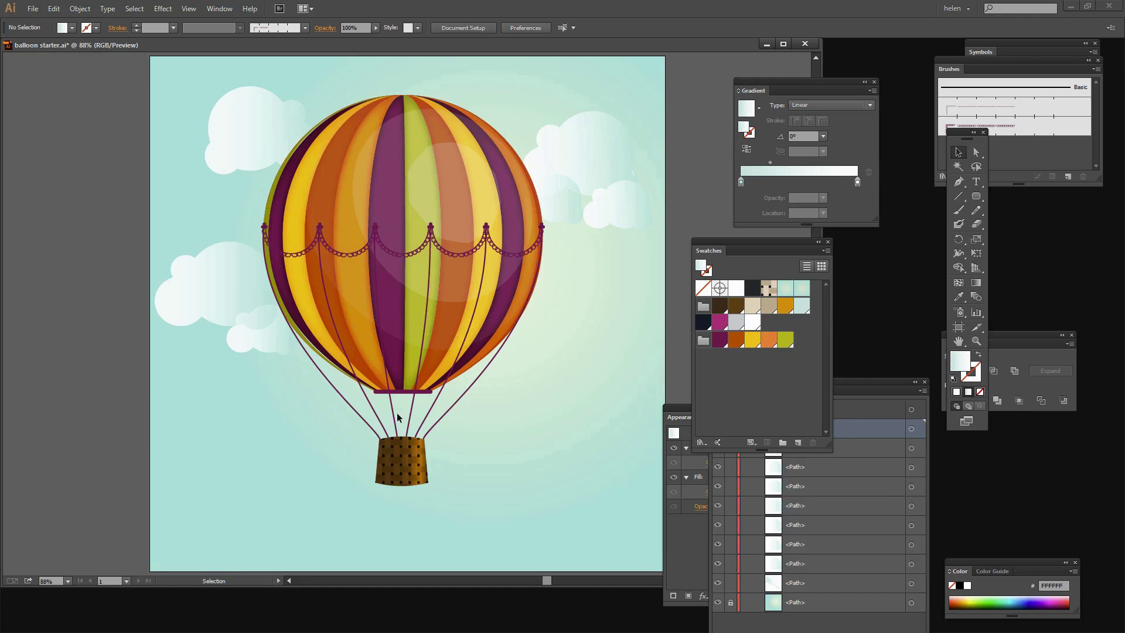
# - Lock all the cloud paths in Layer 2 and unlock the background rectangle's path
pyautogui.moveTo(856, 392); pyautogui.dragTo(797, 265)
pyautogui.moveTo(697, 308); pyautogui.dragTo(697, 448)
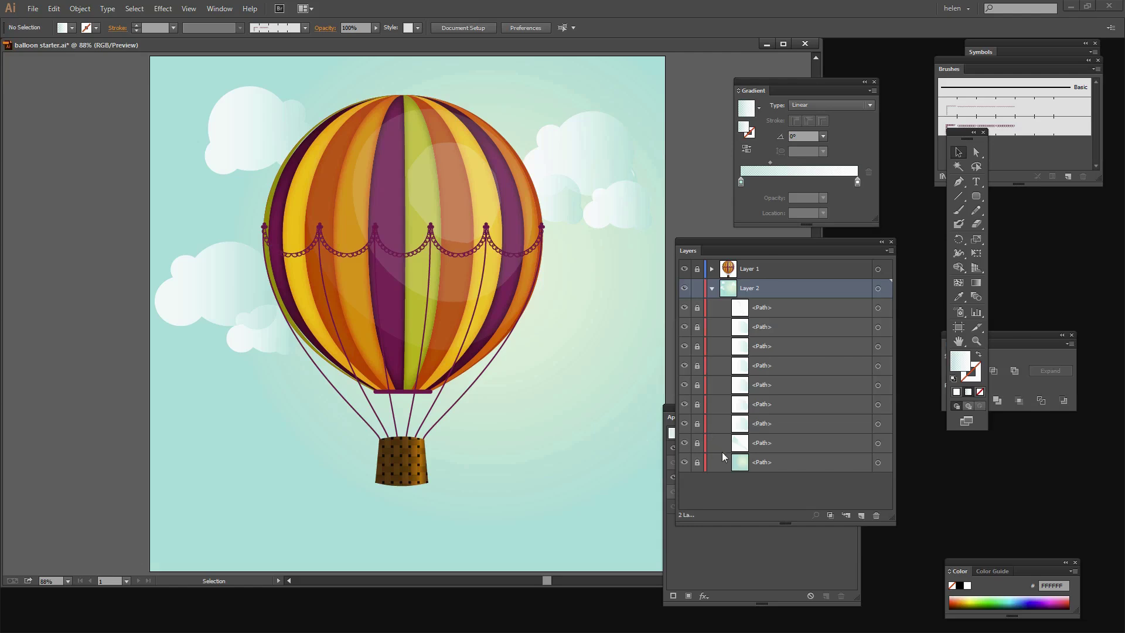
pyautogui.click(701, 464)
# - Duplicate the background rectangle's path within Layer 2 and lock the lower of the two copies
pyautogui.click(747, 462)
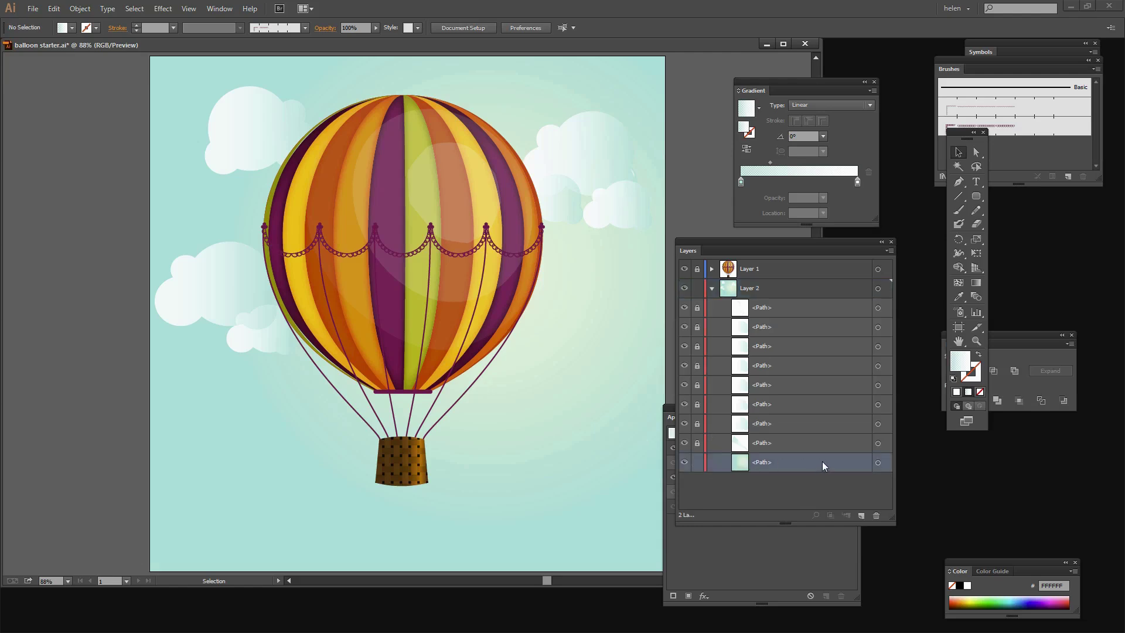
pyautogui.moveTo(832, 460); pyautogui.dragTo(862, 515)
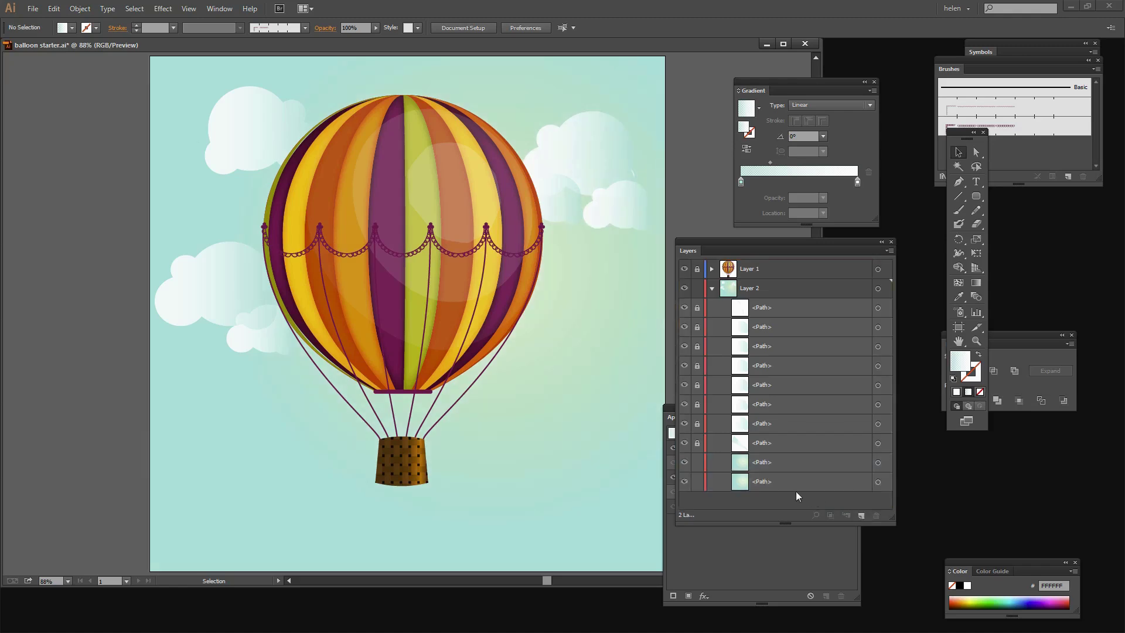
pyautogui.click(695, 482)
# - Select the unlocked background copy and reduce its height to about 114 pt, forming a strip along the artboard's bottom edge
pyautogui.click(763, 466)
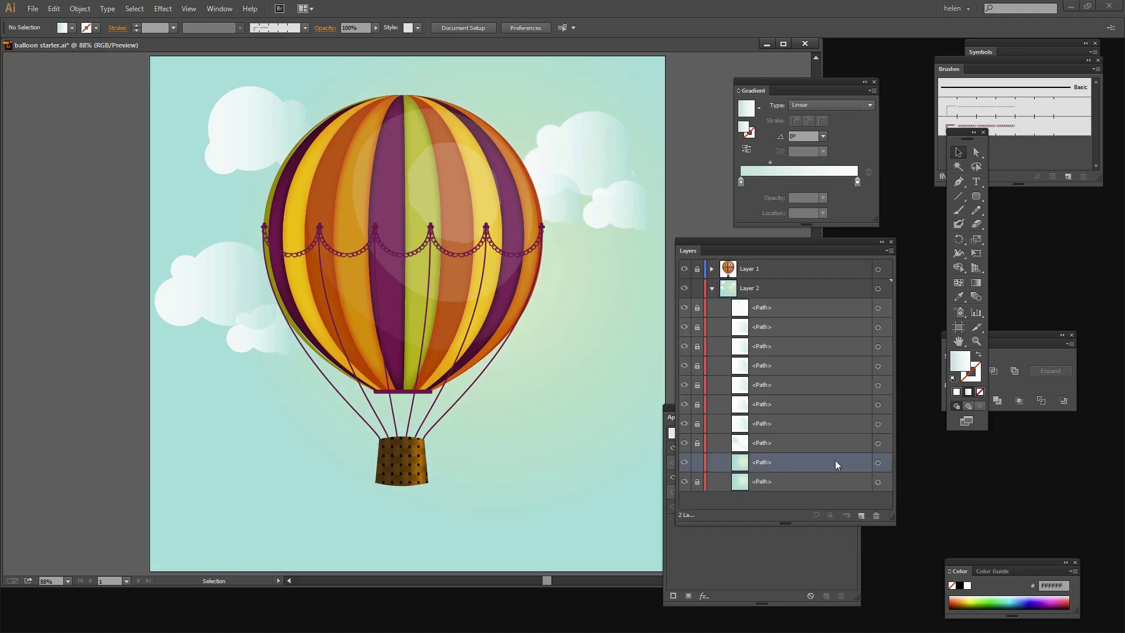
pyautogui.click(878, 463)
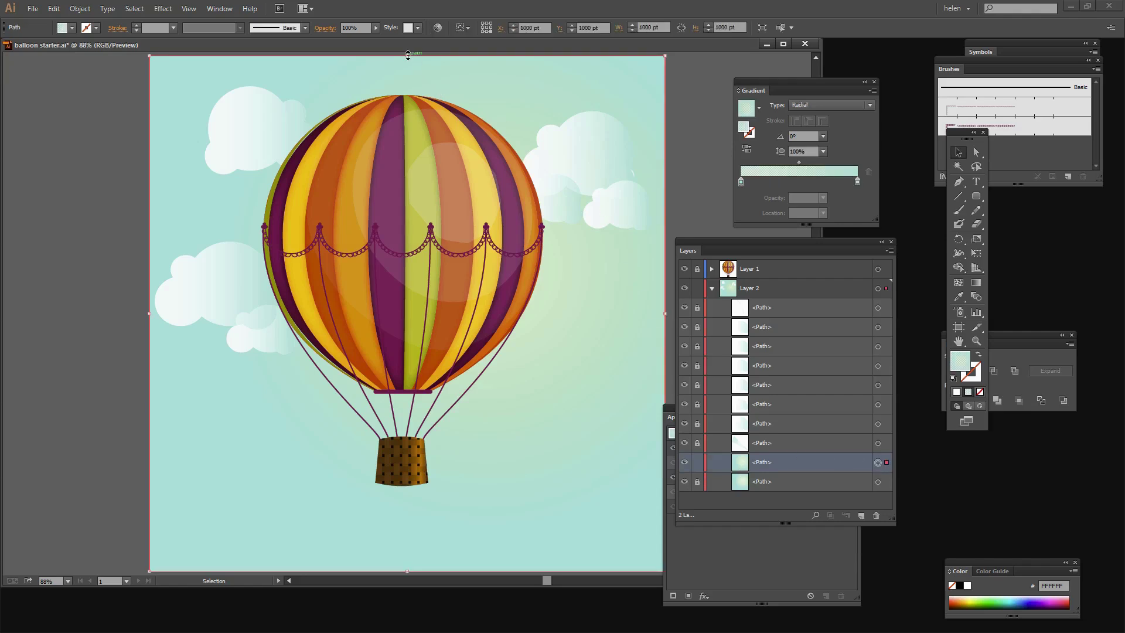
pyautogui.moveTo(409, 53); pyautogui.dragTo(393, 514)
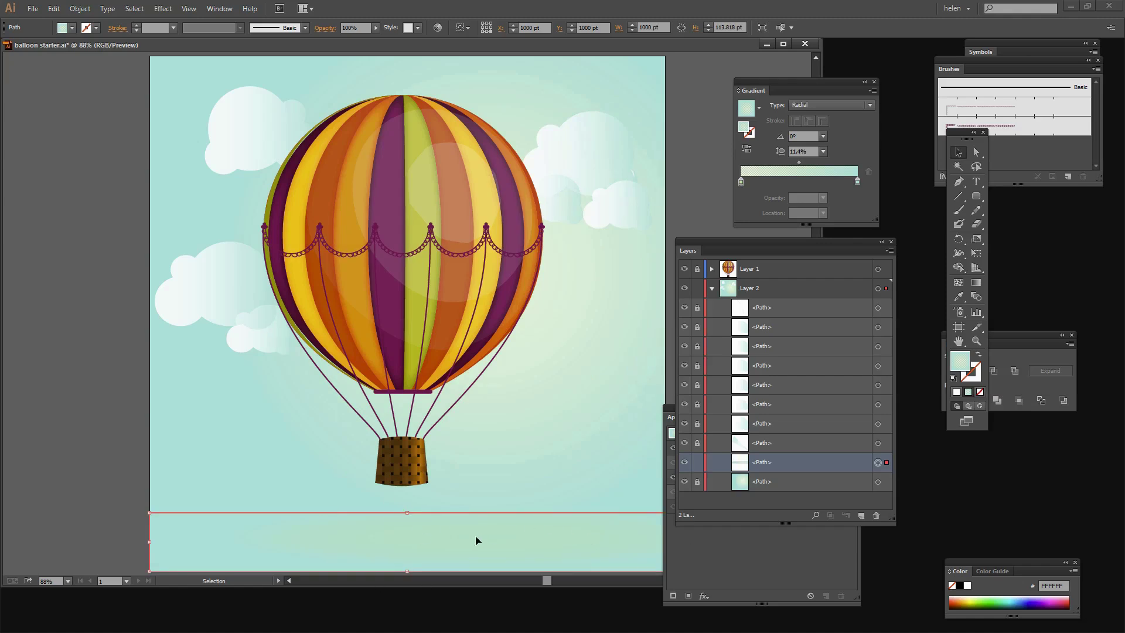
# - Change the bottom strip's gradient type to Linear and set its angle to 90°
pyautogui.moveTo(718, 247); pyautogui.dragTo(777, 309)
pyautogui.click(701, 564)
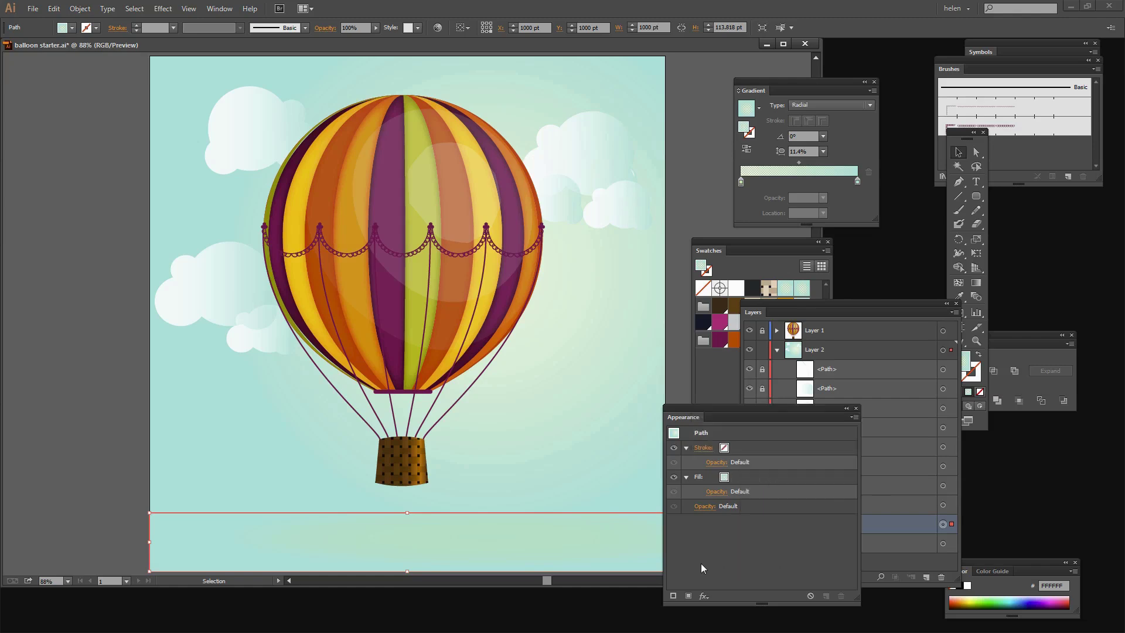
pyautogui.moveTo(709, 250); pyautogui.dragTo(723, 320)
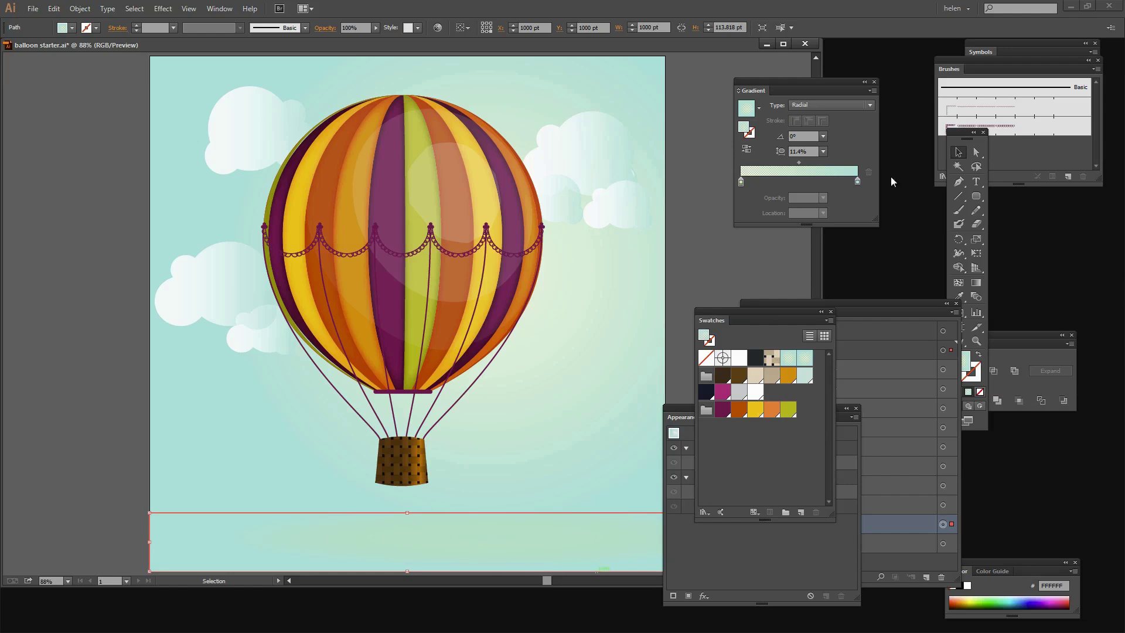
pyautogui.click(977, 282)
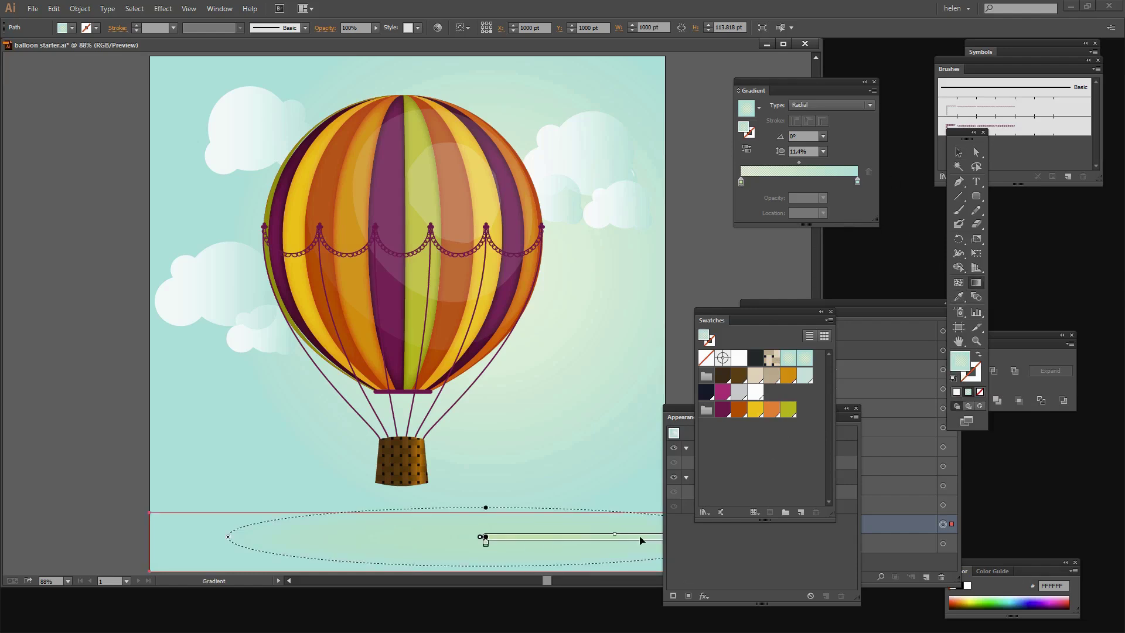
pyautogui.click(823, 106)
pyautogui.click(820, 117)
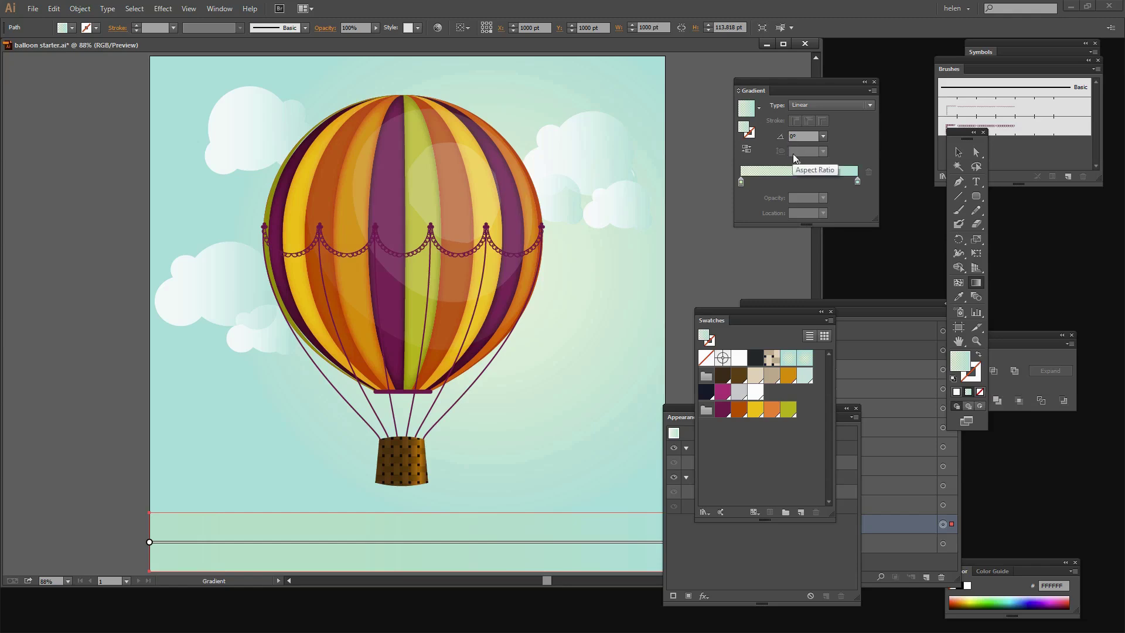
pyautogui.click(823, 136)
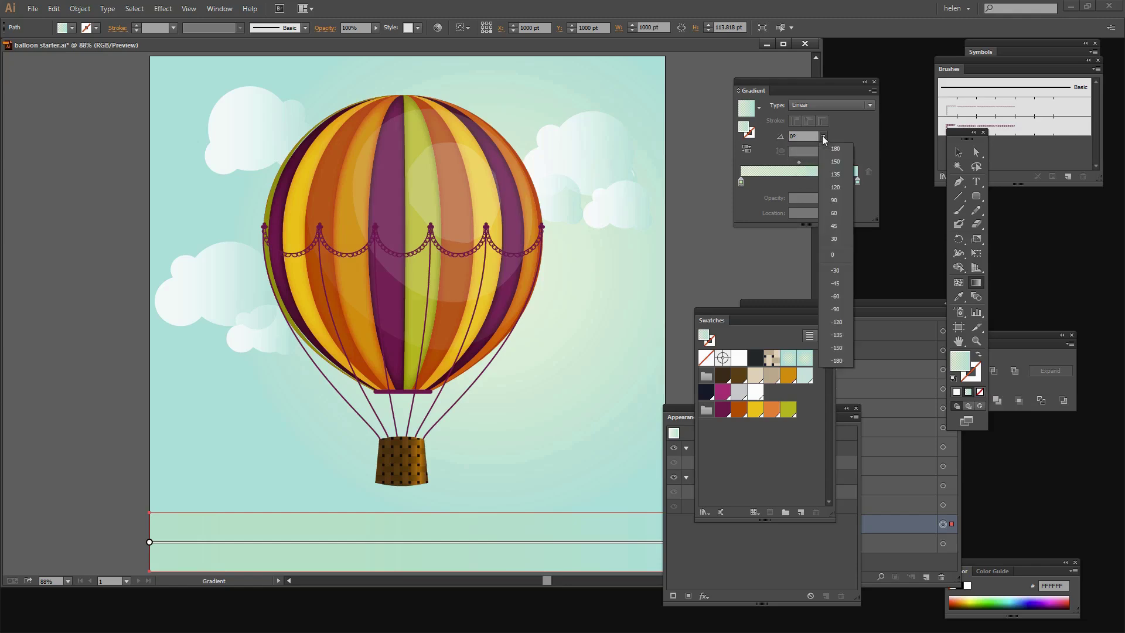
pyautogui.click(838, 199)
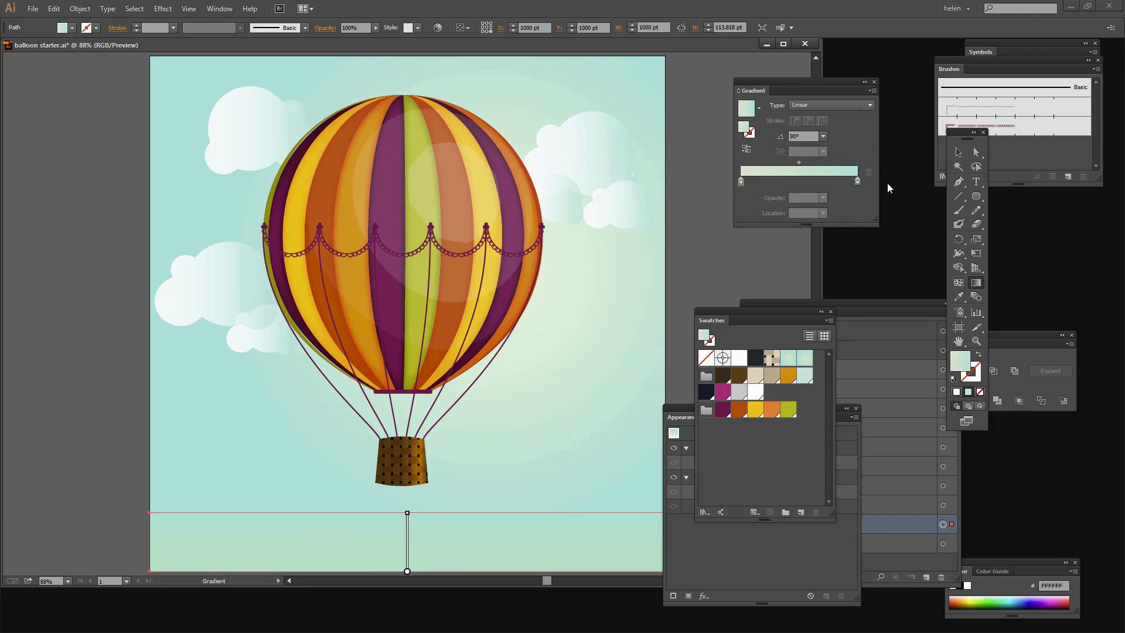
# - Set the bottom strip gradient's end stop to bright green 15FF8C with 70% opacity
pyautogui.doubleClick(857, 181)
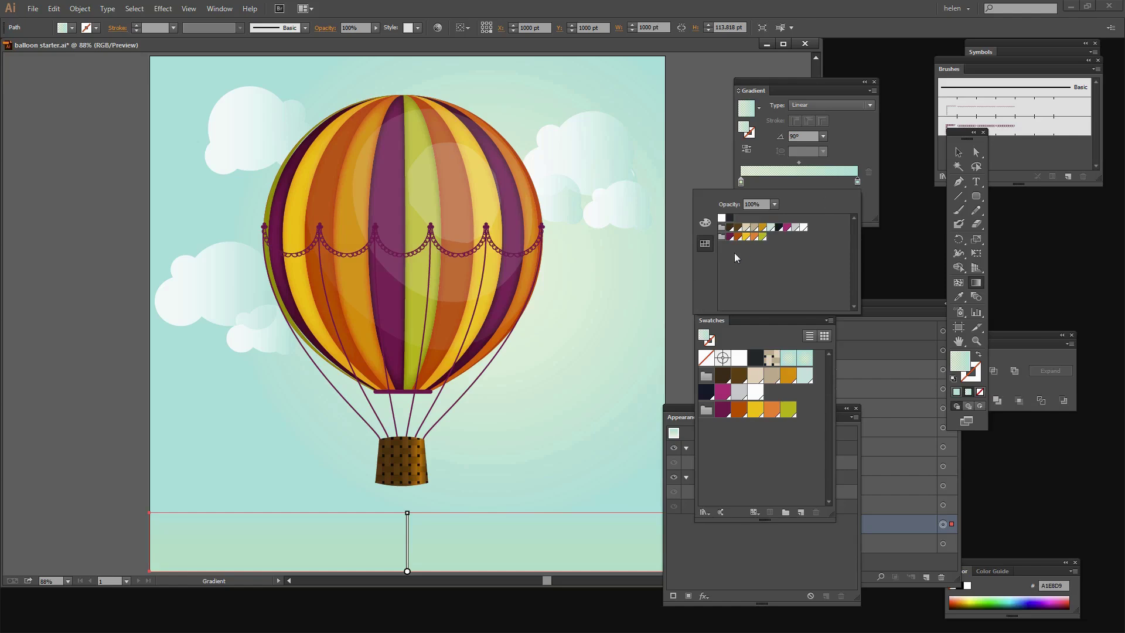
pyautogui.click(704, 224)
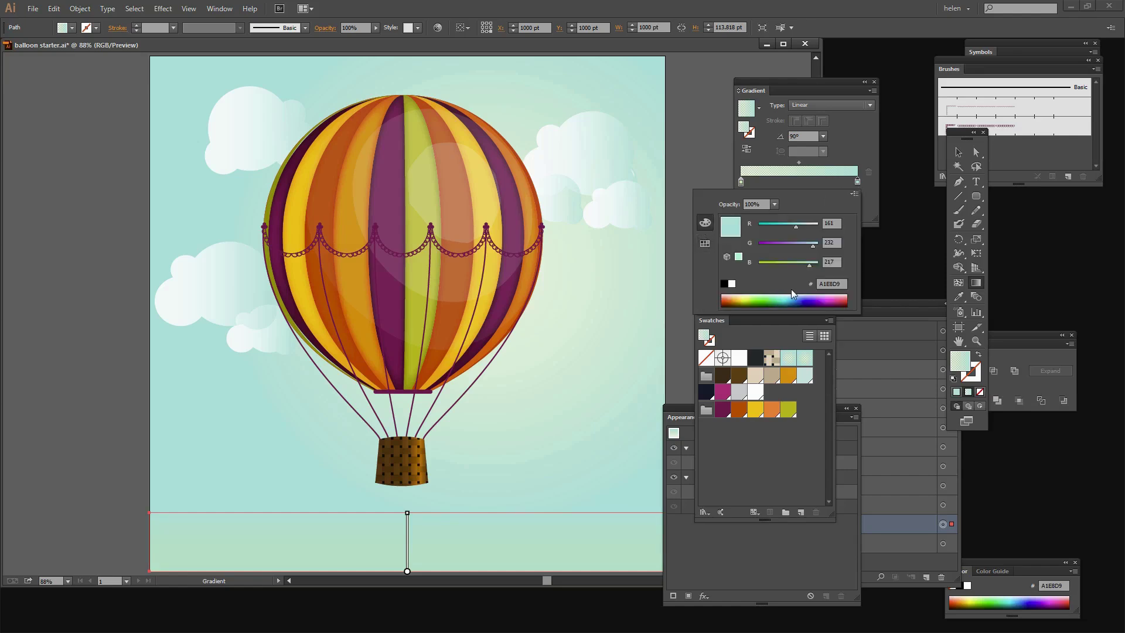
pyautogui.moveTo(768, 300); pyautogui.dragTo(778, 297)
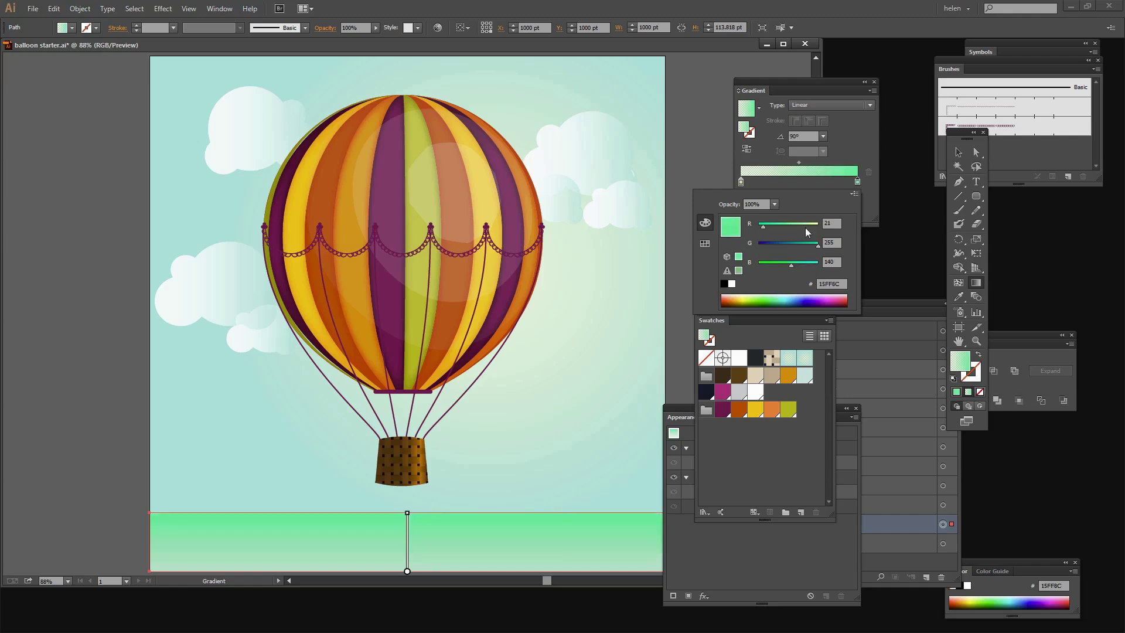
pyautogui.click(859, 143)
pyautogui.click(823, 198)
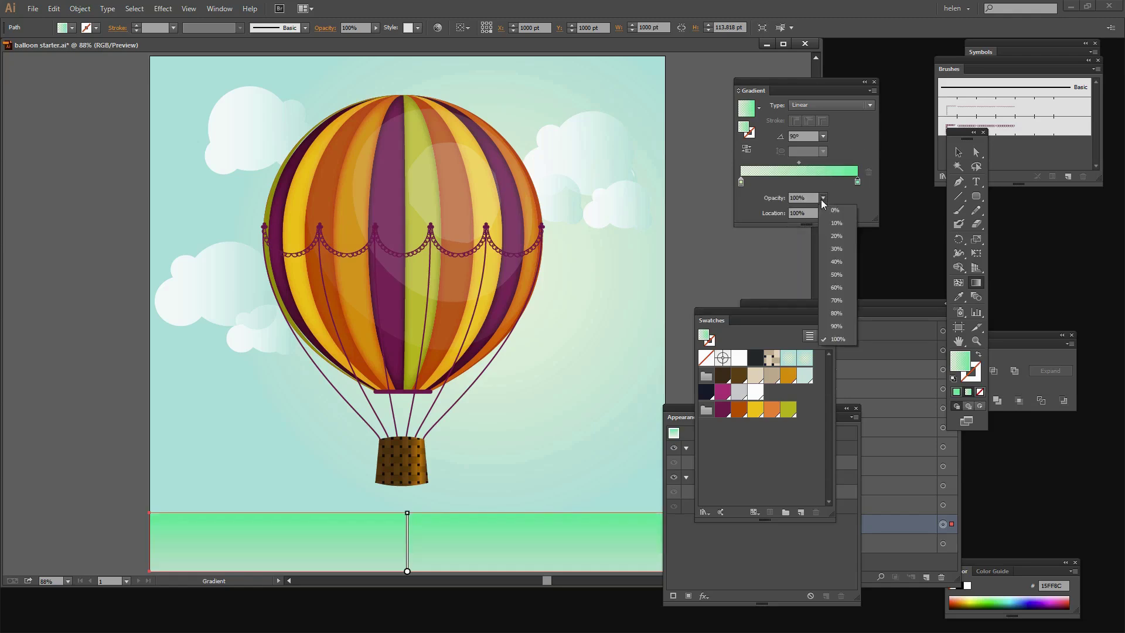
pyautogui.click(832, 302)
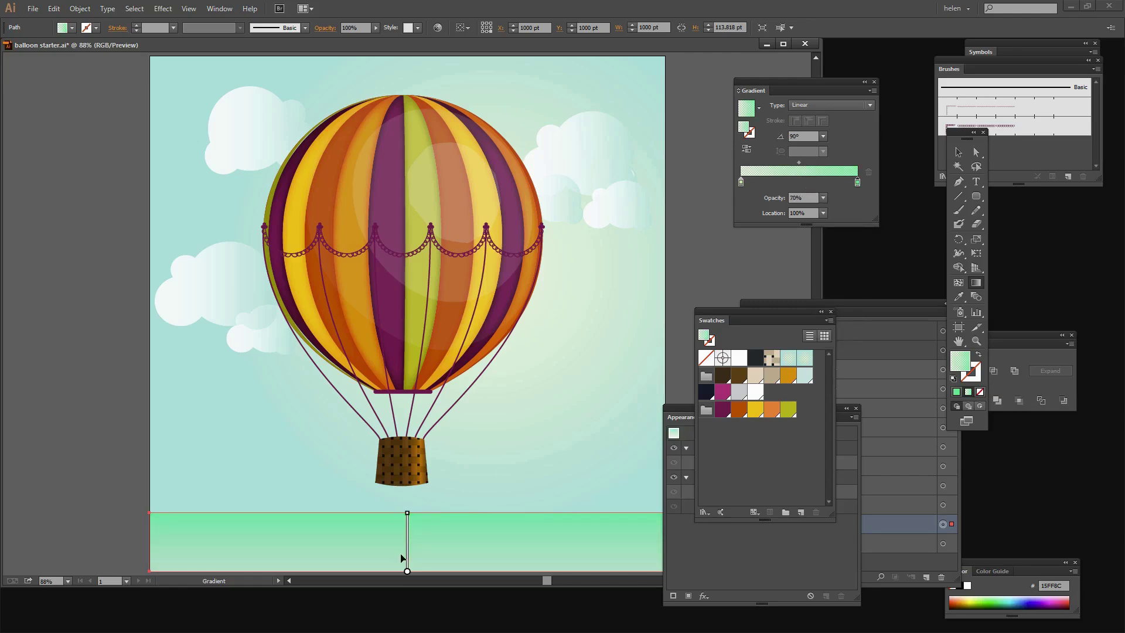
# - Set the strip gradient's start stop to yellow-green C4FF6A with 80% opacity
pyautogui.click(741, 182)
pyautogui.doubleClick(740, 181)
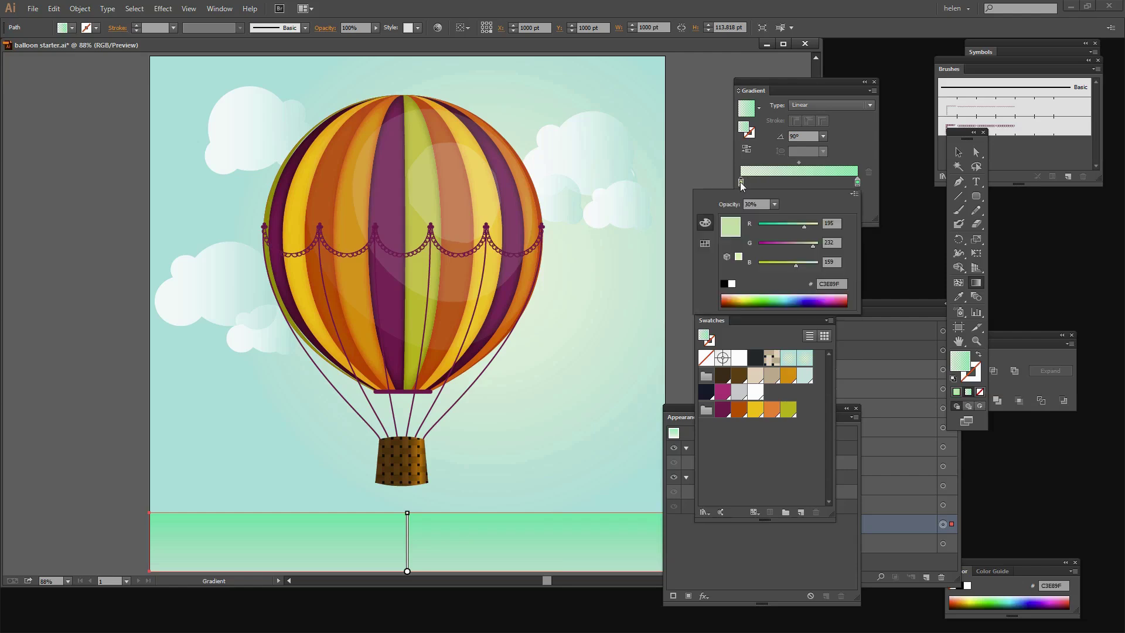
pyautogui.click(755, 298)
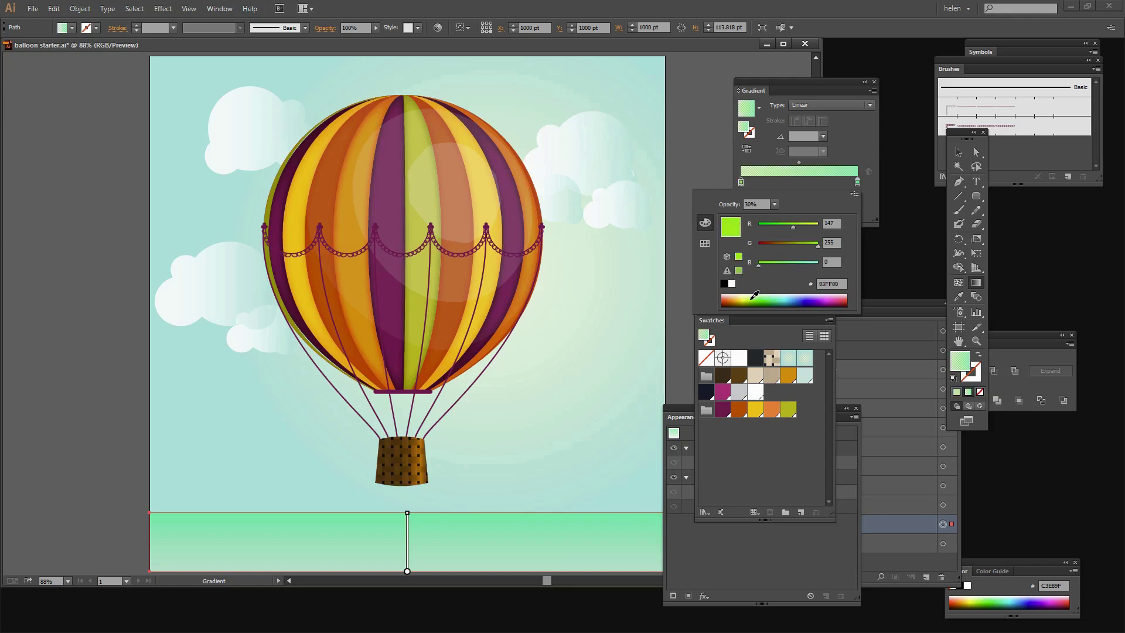
pyautogui.moveTo(755, 295); pyautogui.dragTo(754, 288)
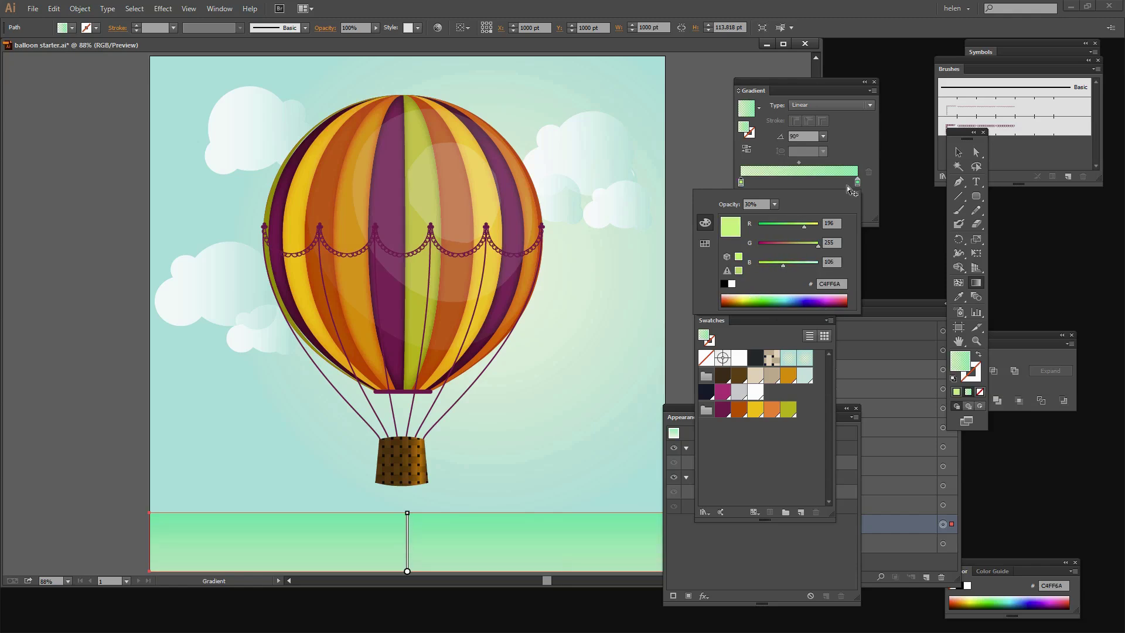
pyautogui.click(850, 143)
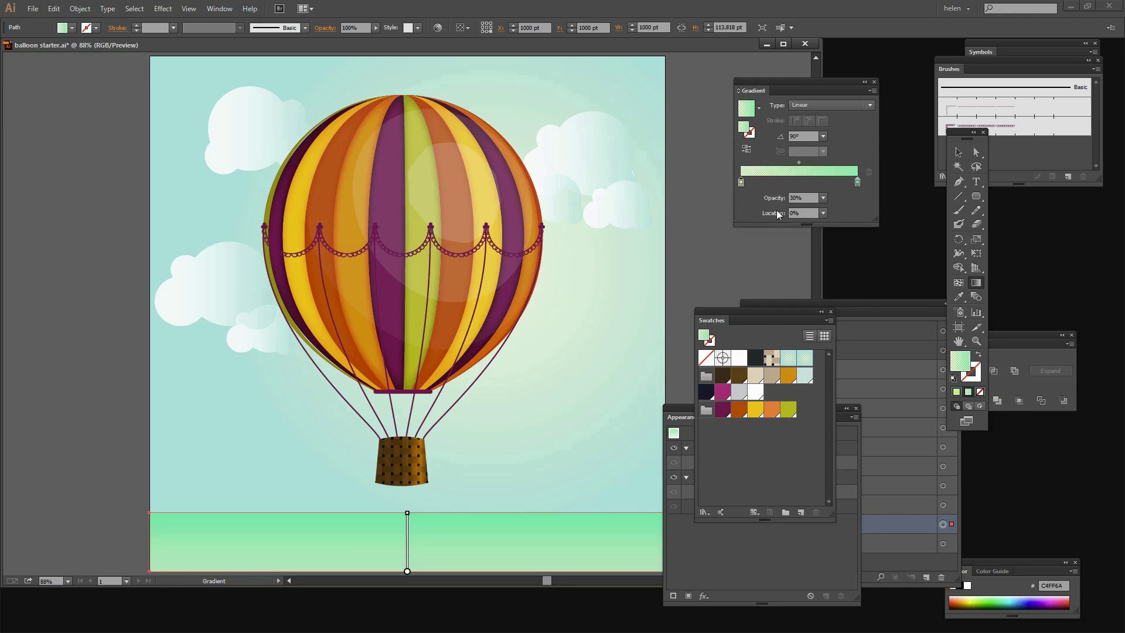
pyautogui.click(823, 199)
pyautogui.click(837, 339)
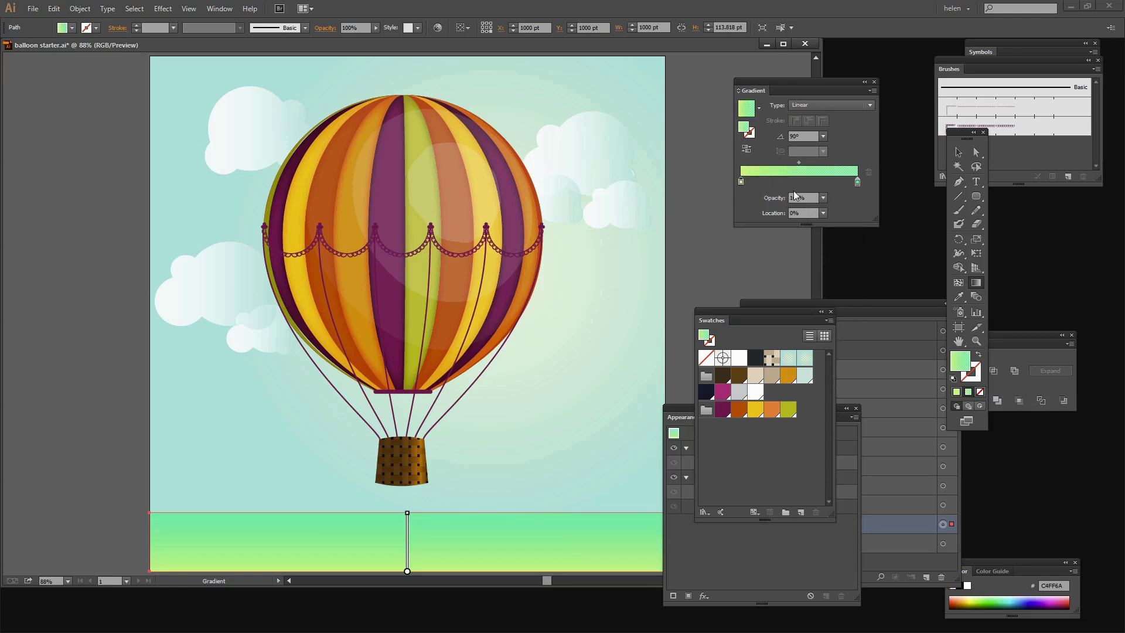
pyautogui.click(824, 199)
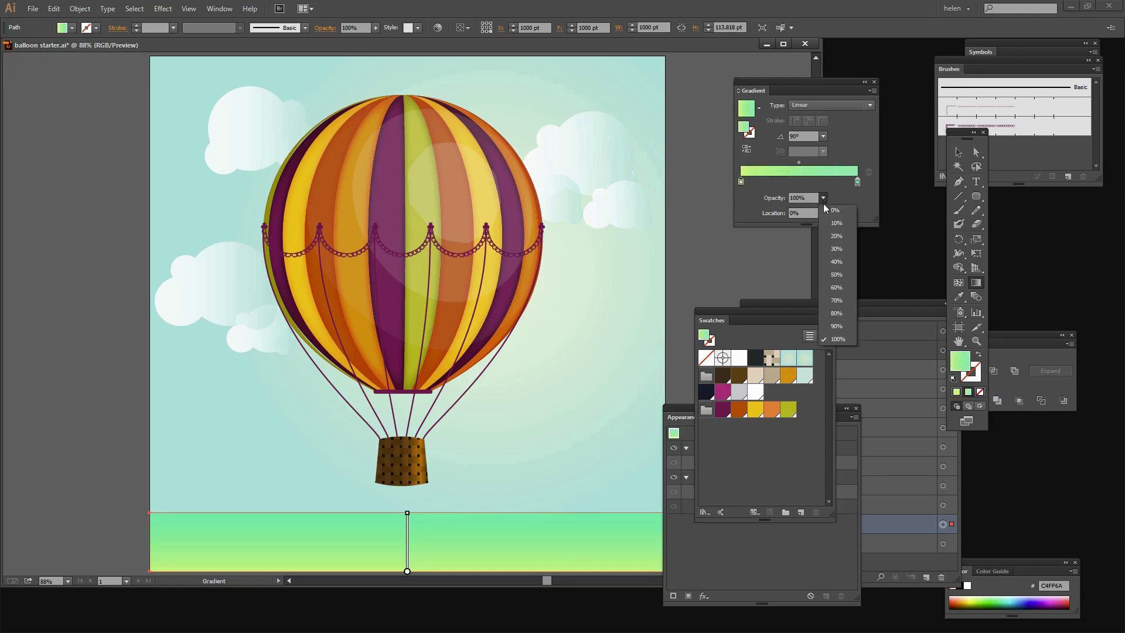
pyautogui.click(837, 315)
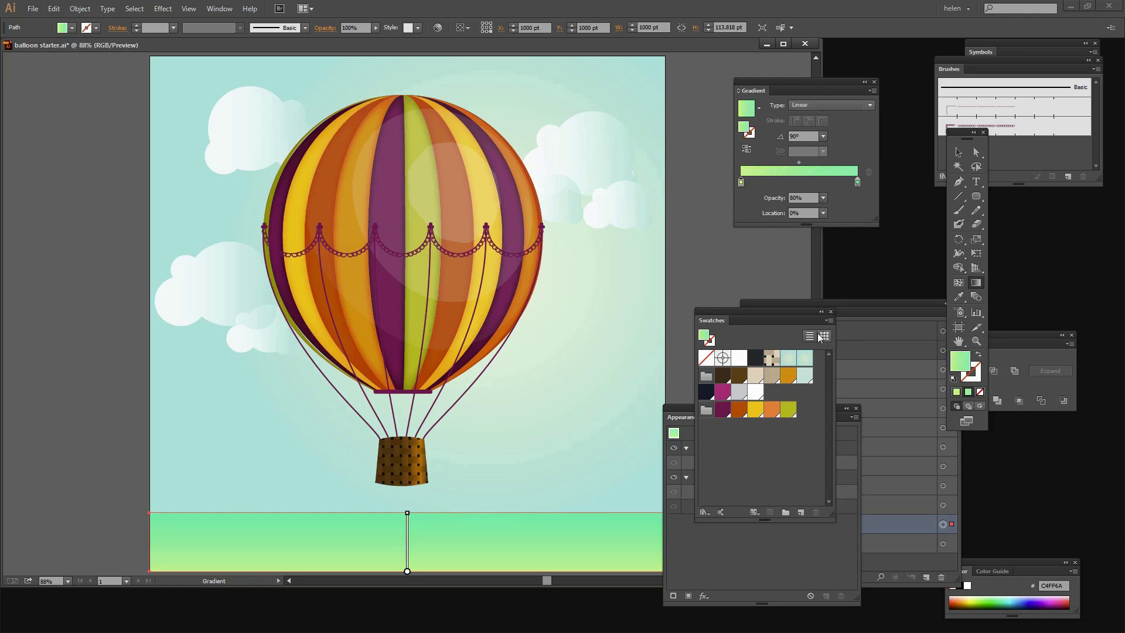
# - Try the Multiply, Color Burn and Overlay blend modes on the strip's fill, and settle on Soft Light at 100% opacity
pyautogui.click(714, 552)
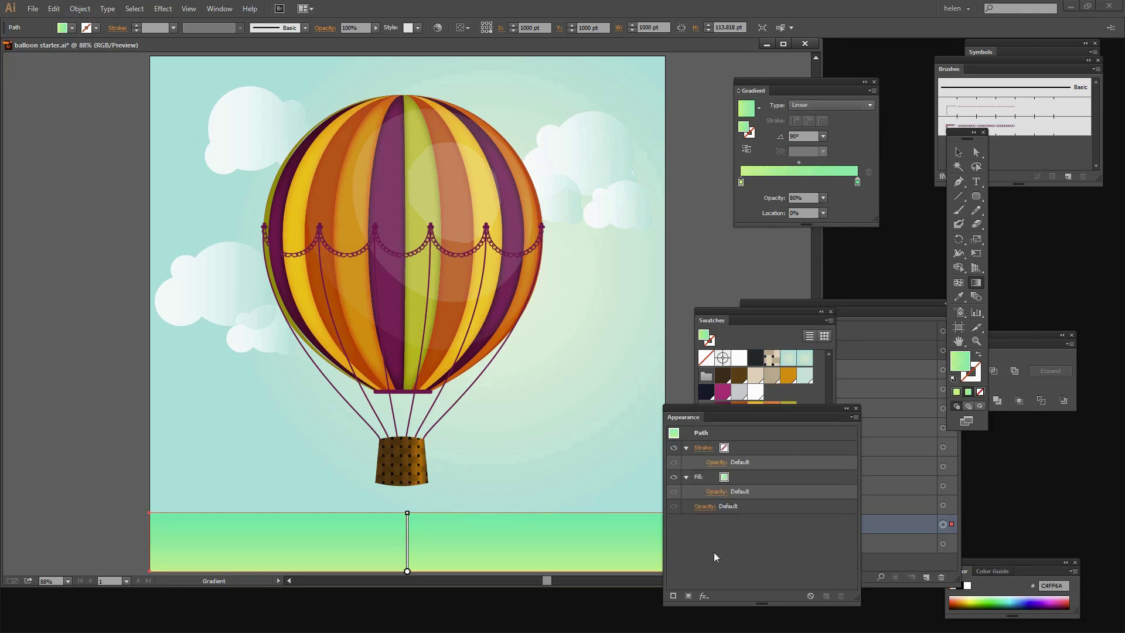
pyautogui.moveTo(681, 407); pyautogui.dragTo(680, 362)
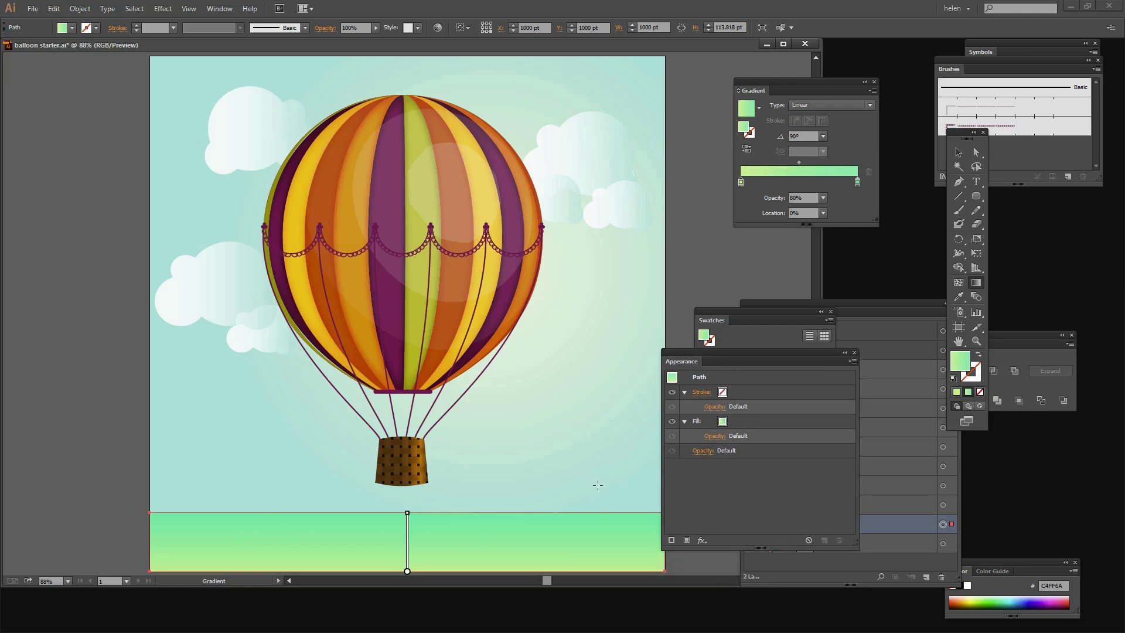
pyautogui.click(731, 421)
pyautogui.click(705, 436)
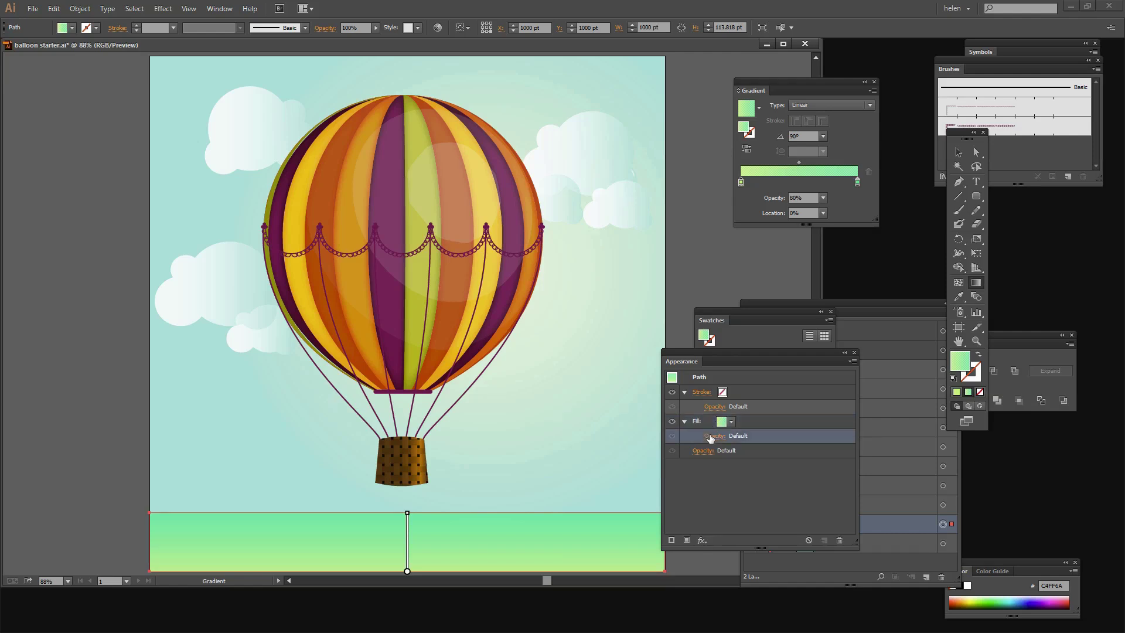
pyautogui.click(644, 459)
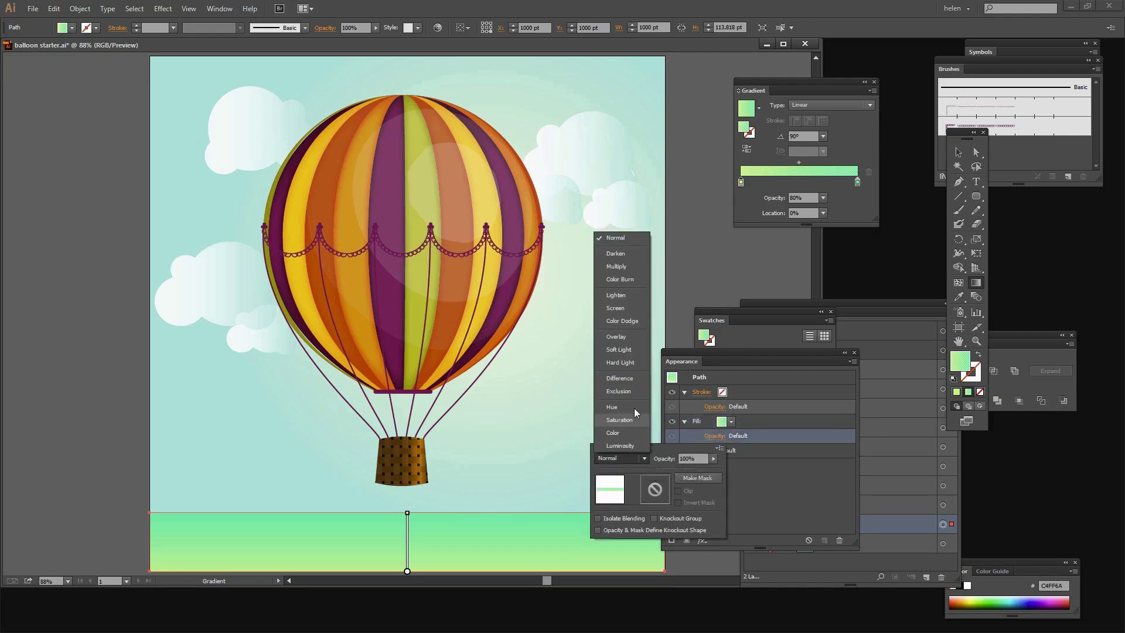
pyautogui.click(623, 267)
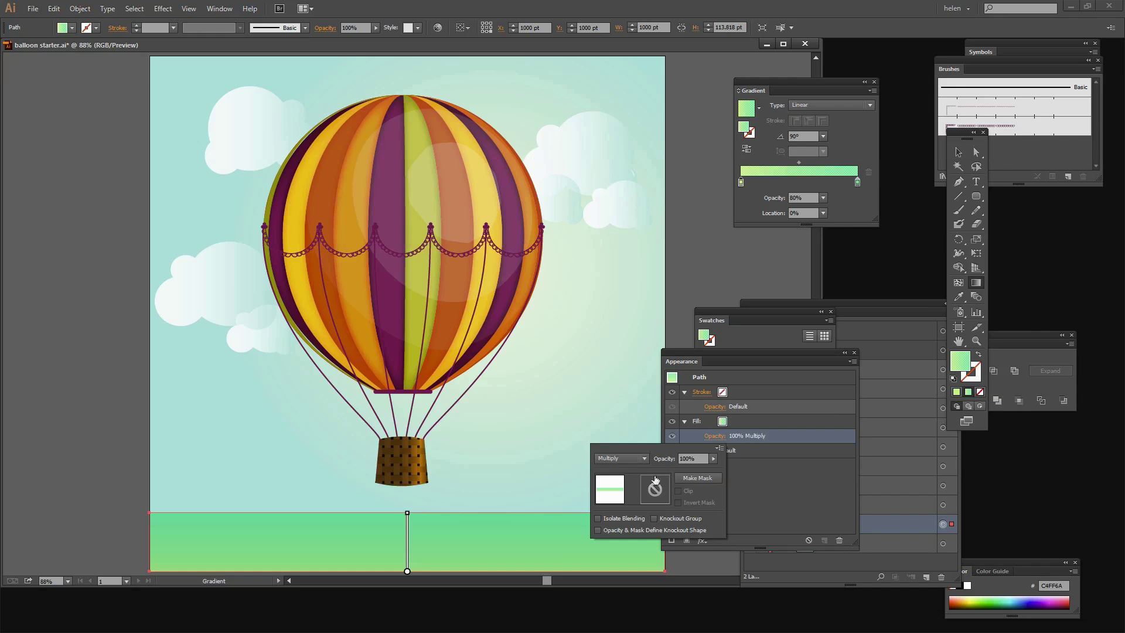
pyautogui.click(645, 459)
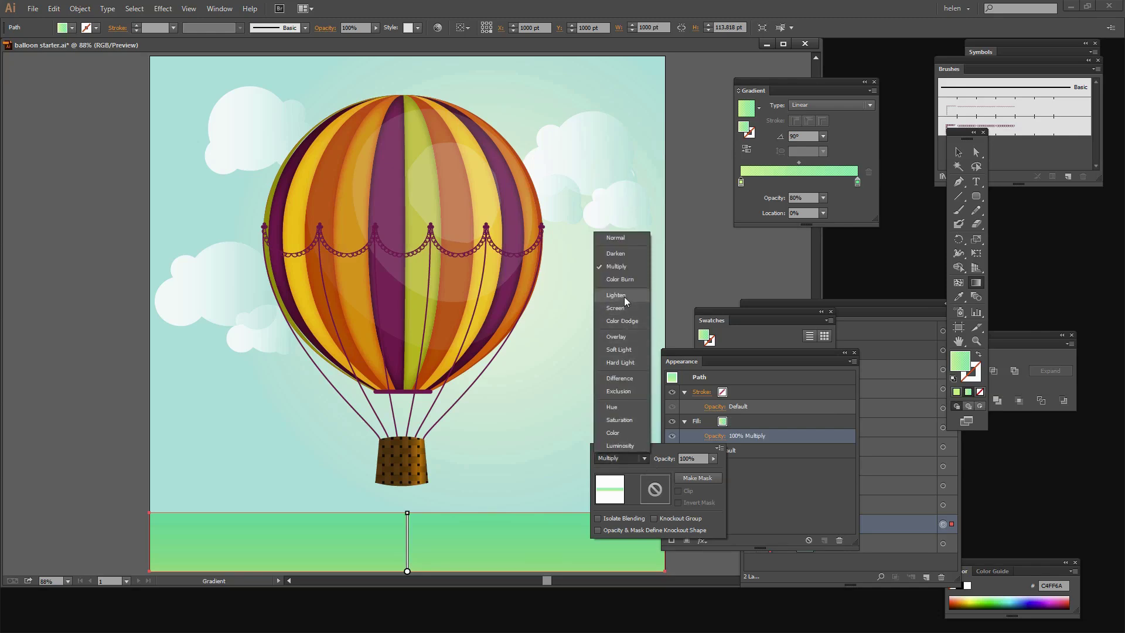
pyautogui.click(621, 280)
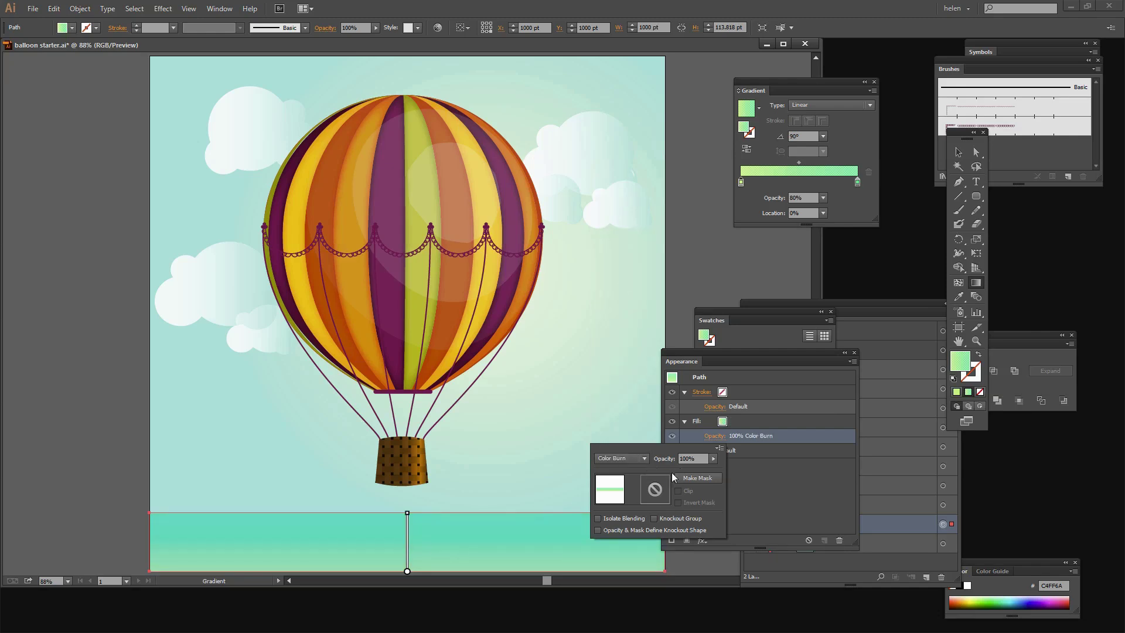
pyautogui.click(644, 457)
pyautogui.click(626, 340)
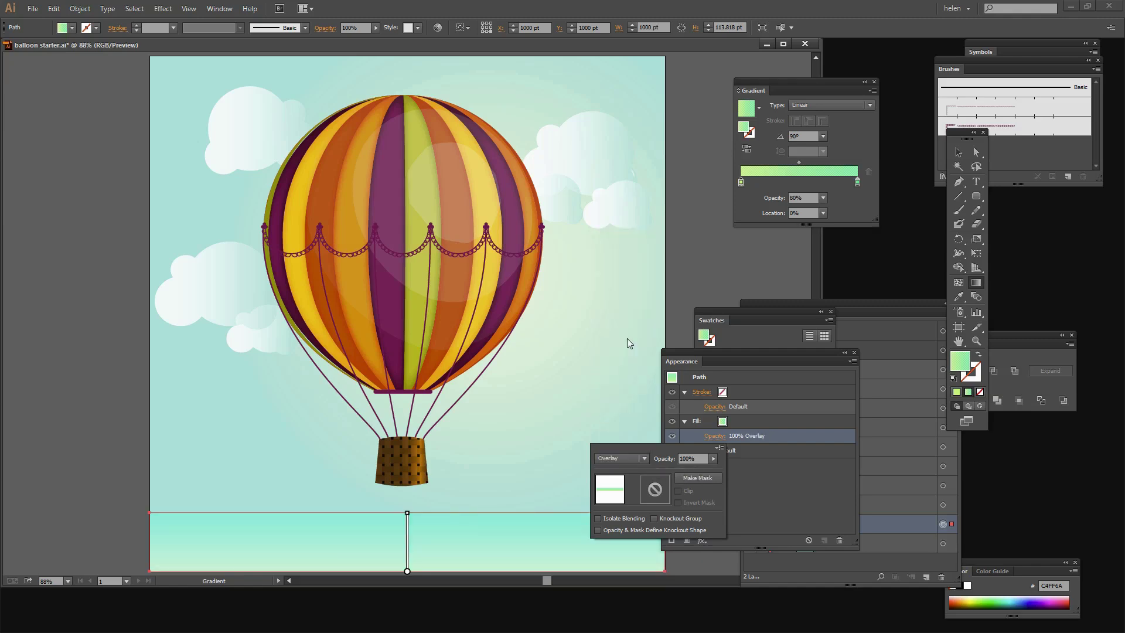
pyautogui.click(644, 458)
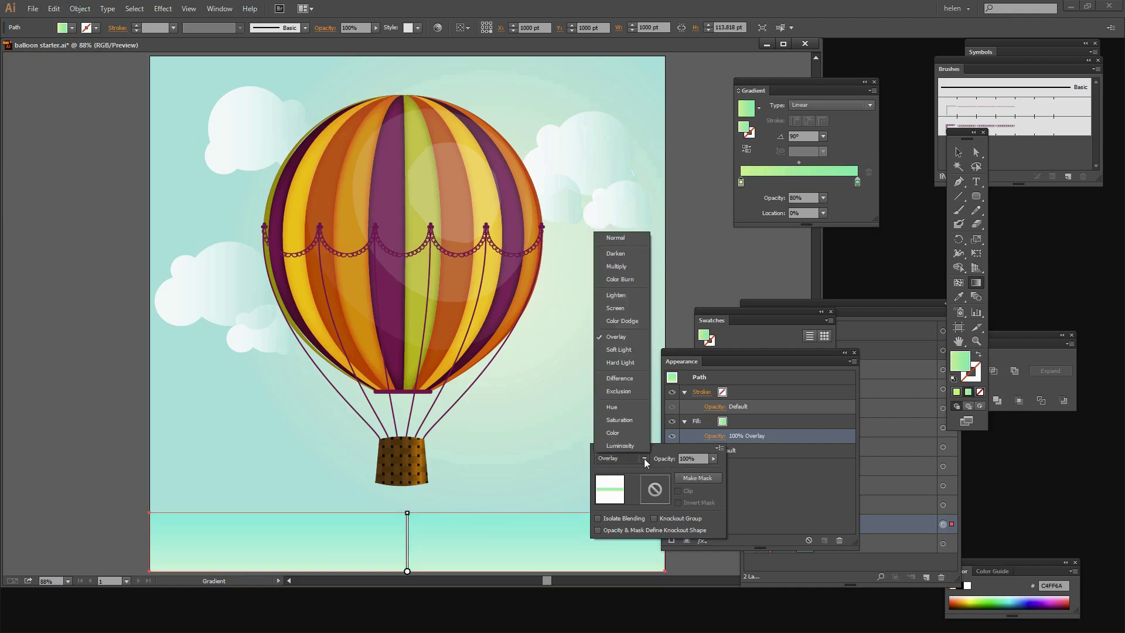
pyautogui.click(624, 351)
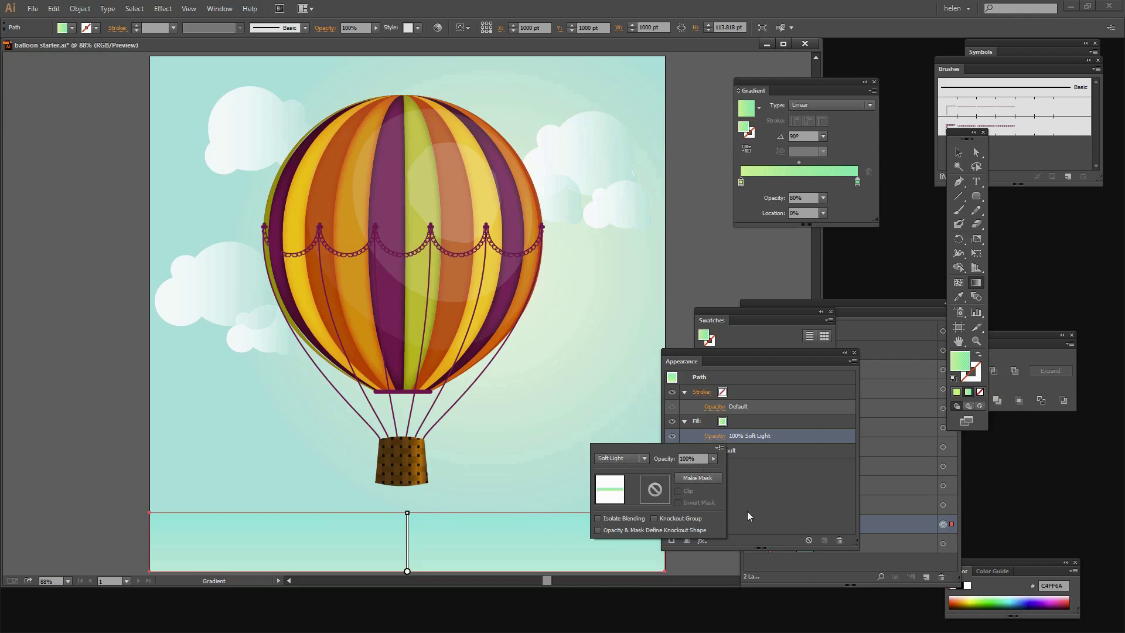
pyautogui.click(768, 495)
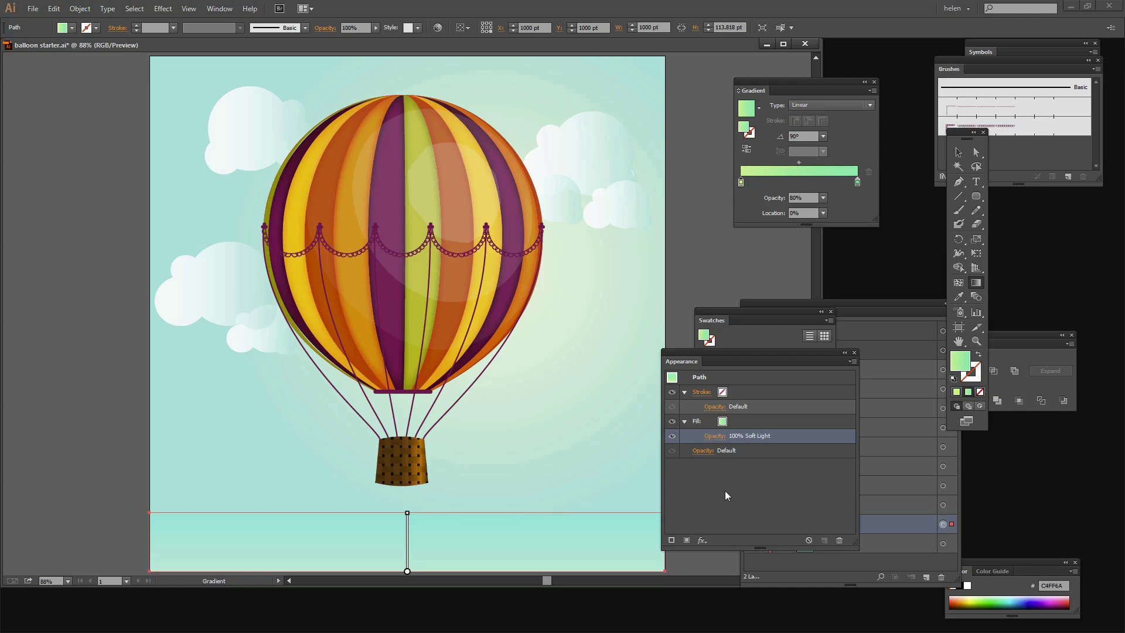
# - Redirect the strip's linear gradient to run horizontally at 0°
pyautogui.moveTo(693, 353); pyautogui.dragTo(837, 374)
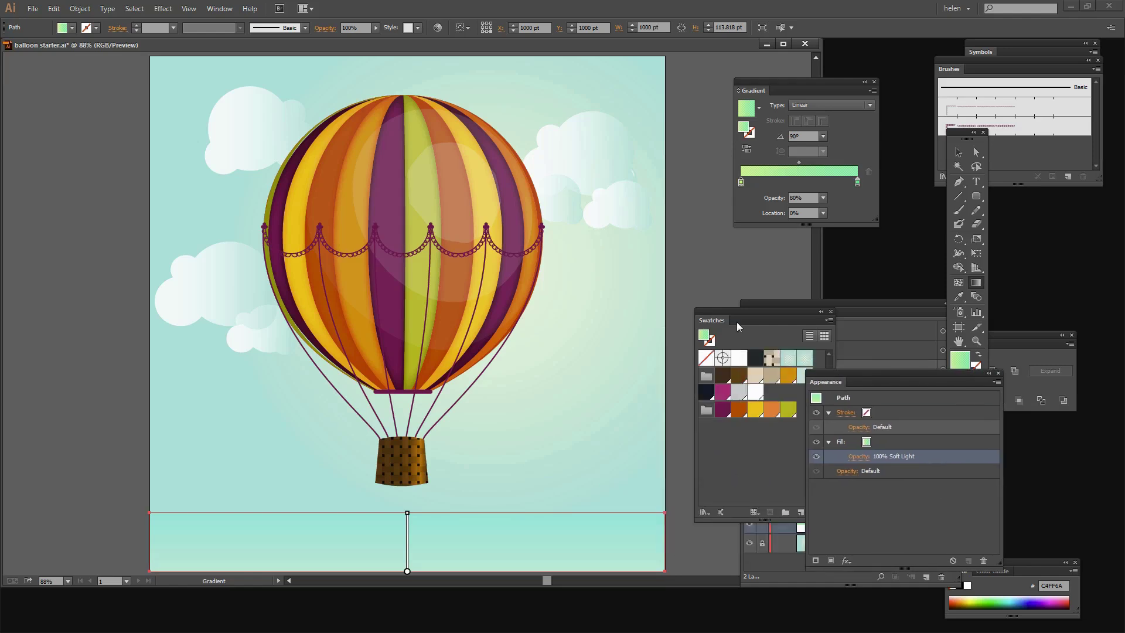
pyautogui.moveTo(721, 273); pyautogui.dragTo(744, 271)
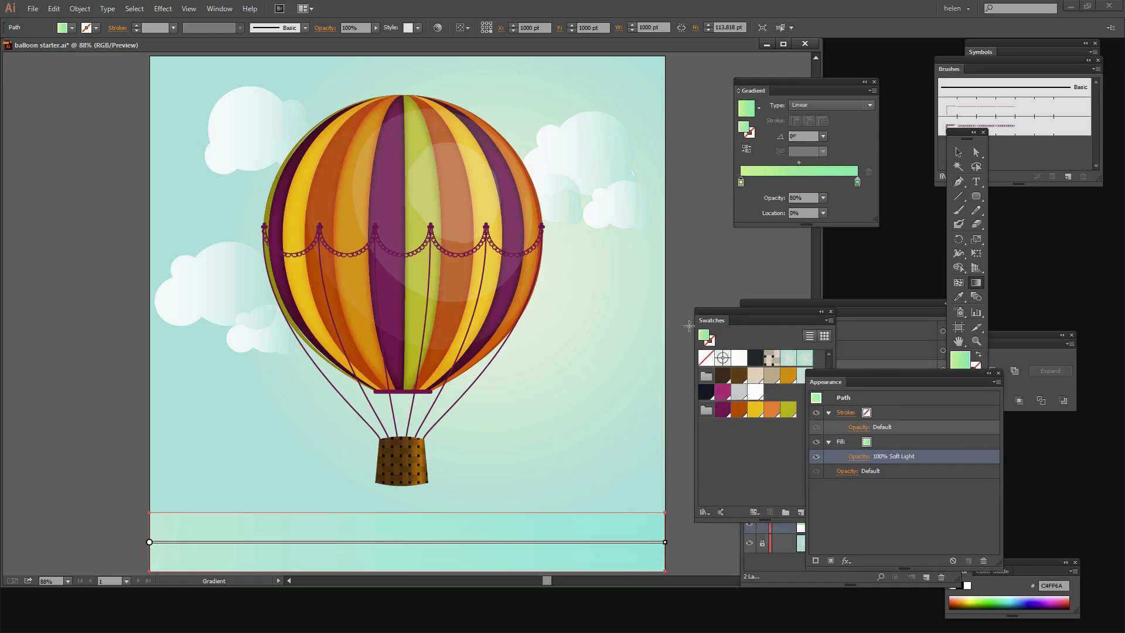
pyautogui.click(960, 154)
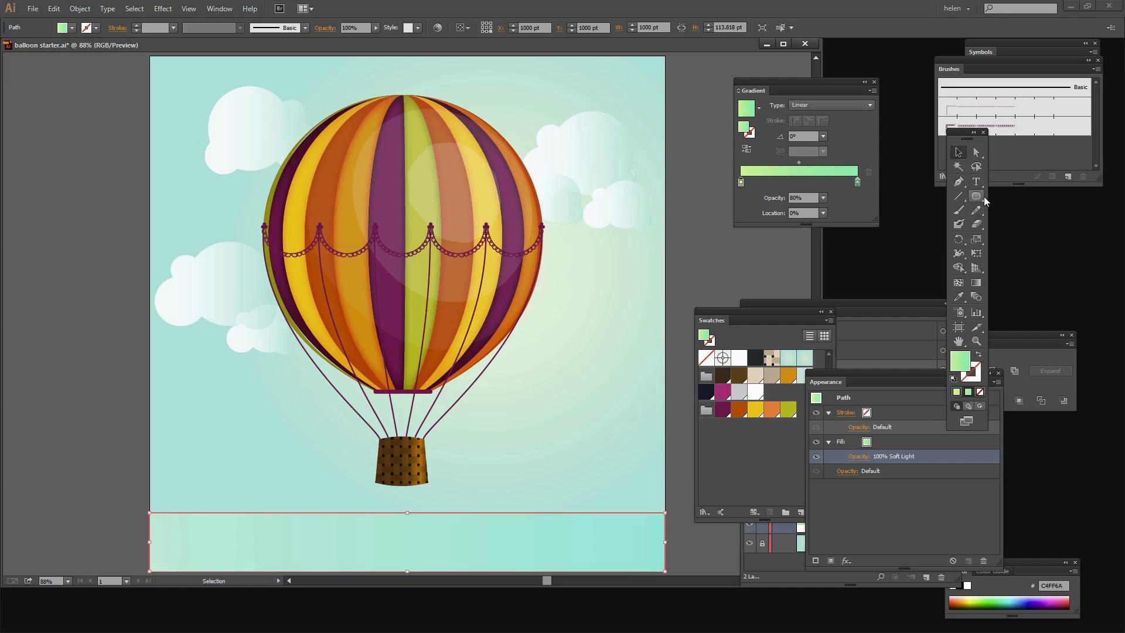
# - Add six anchor points along the strip's upper edge, three near its left end and three near its right end
pyautogui.moveTo(966, 182); pyautogui.dragTo(1000, 196)
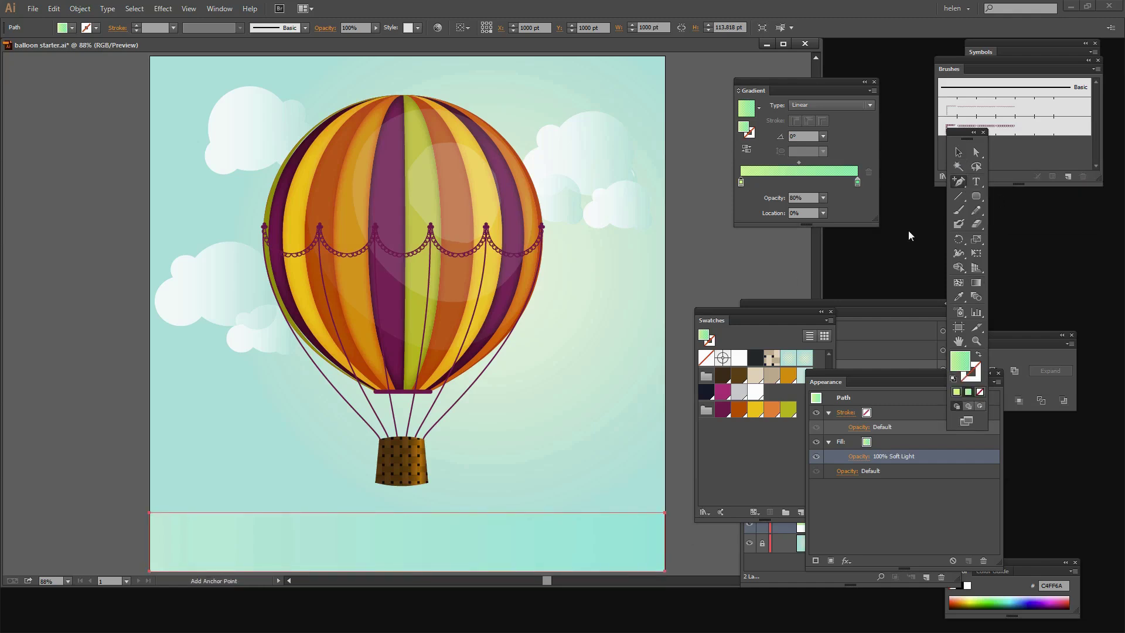
pyautogui.click(201, 512)
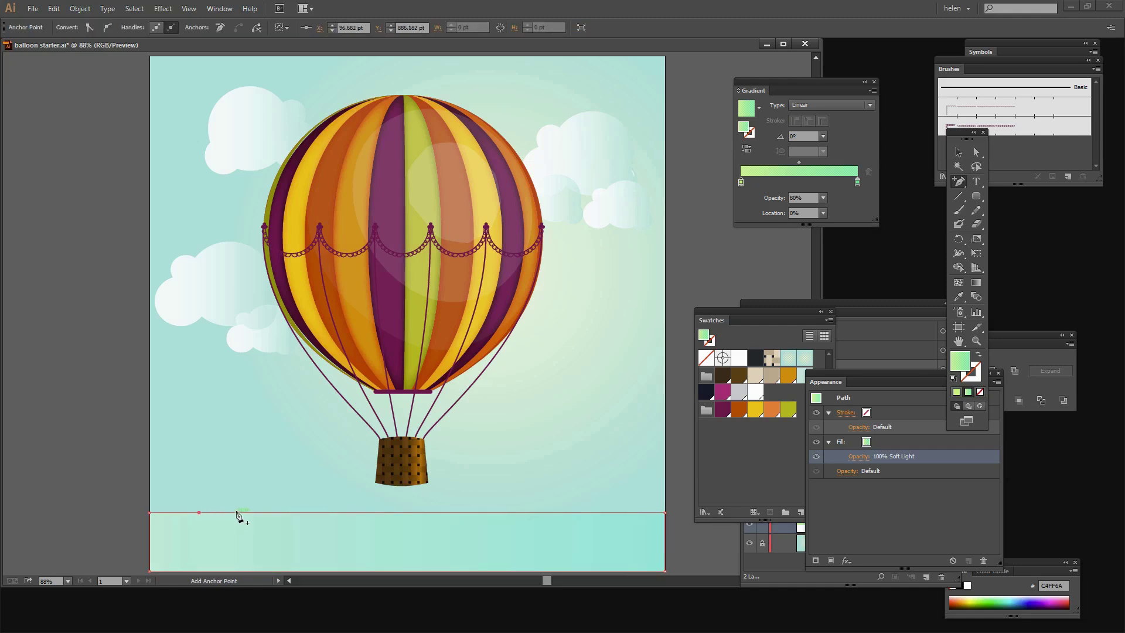
pyautogui.click(235, 512)
pyautogui.click(279, 514)
pyautogui.click(520, 513)
pyautogui.click(571, 513)
pyautogui.click(615, 513)
# - Move the added anchor points up and down to shape the strip's upper edge into angular hills at both ends
pyautogui.click(976, 151)
pyautogui.moveTo(616, 515); pyautogui.dragTo(618, 489)
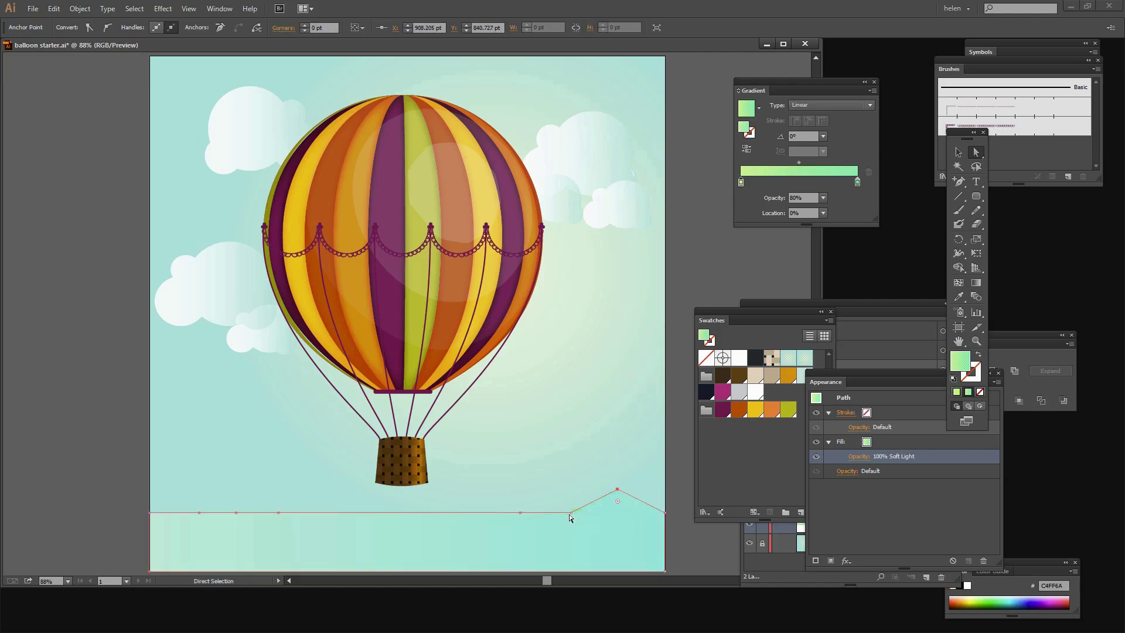
pyautogui.moveTo(520, 513); pyautogui.dragTo(517, 498)
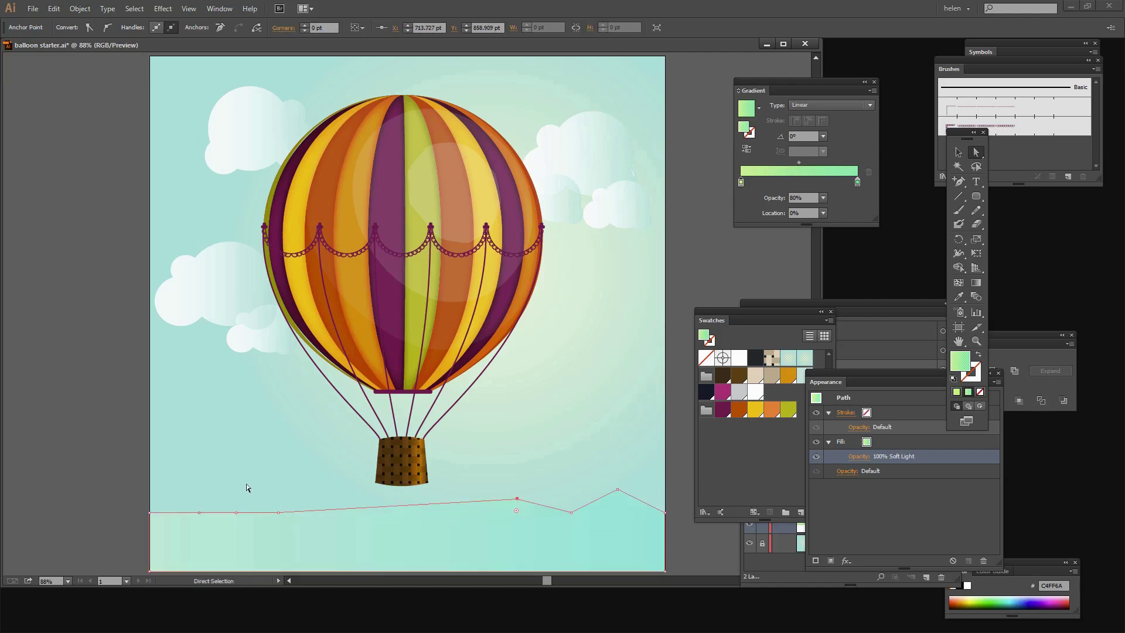
pyautogui.moveTo(280, 515); pyautogui.dragTo(238, 493)
pyautogui.moveTo(199, 513); pyautogui.dragTo(184, 521)
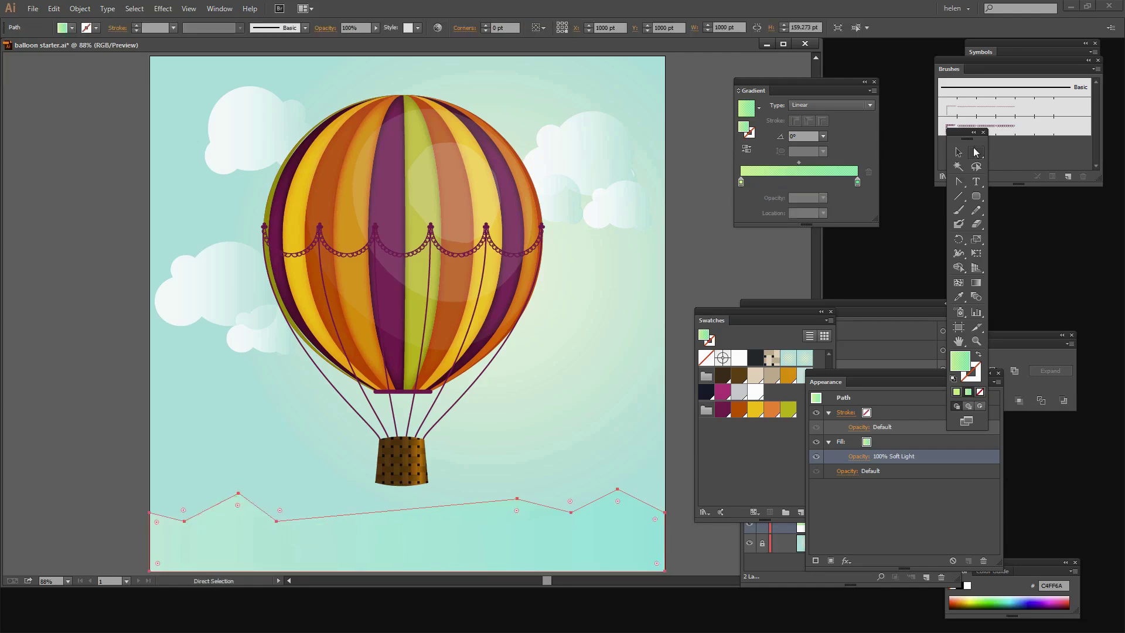
# - Convert the three added anchor points near the left end of the strip's upper edge to smooth points
pyautogui.click(184, 523)
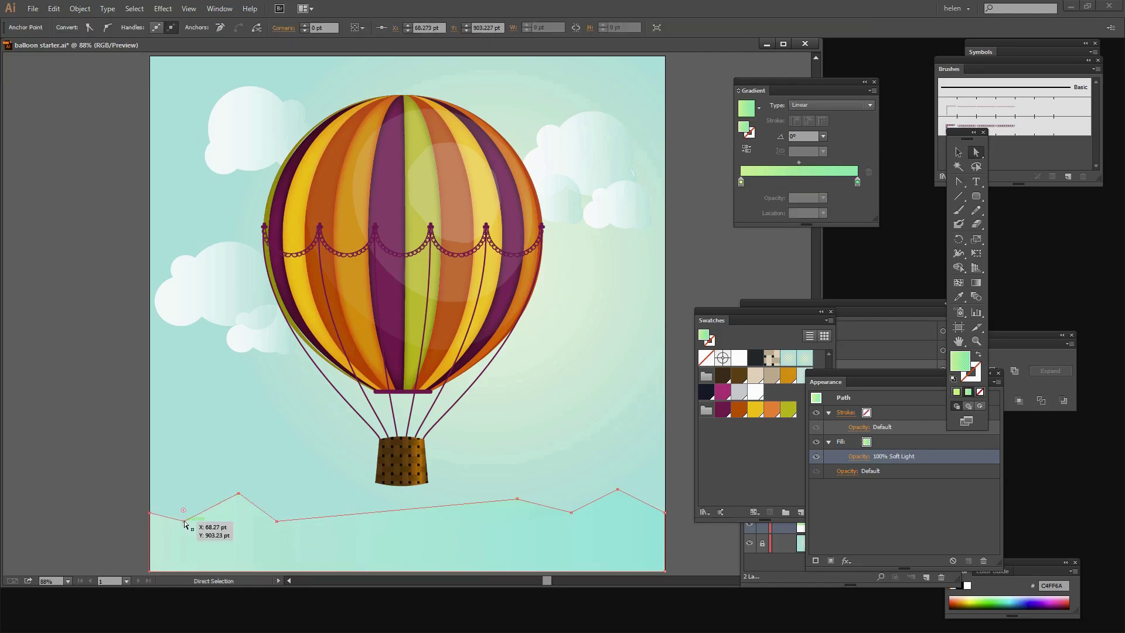
pyautogui.click(108, 29)
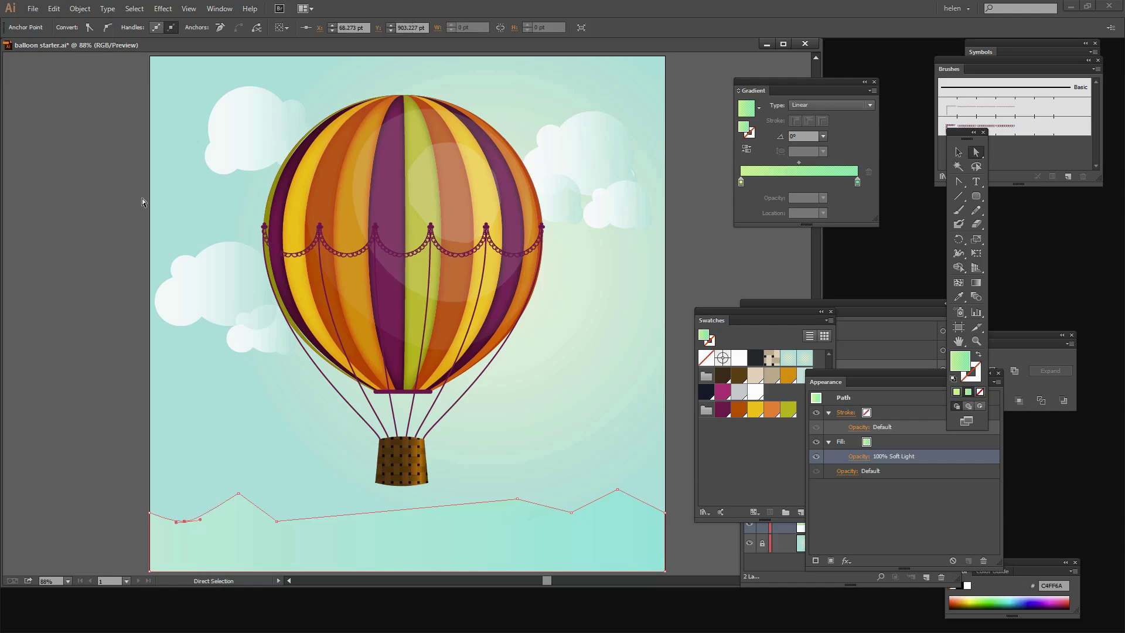
pyautogui.click(238, 493)
pyautogui.click(109, 30)
pyautogui.click(276, 521)
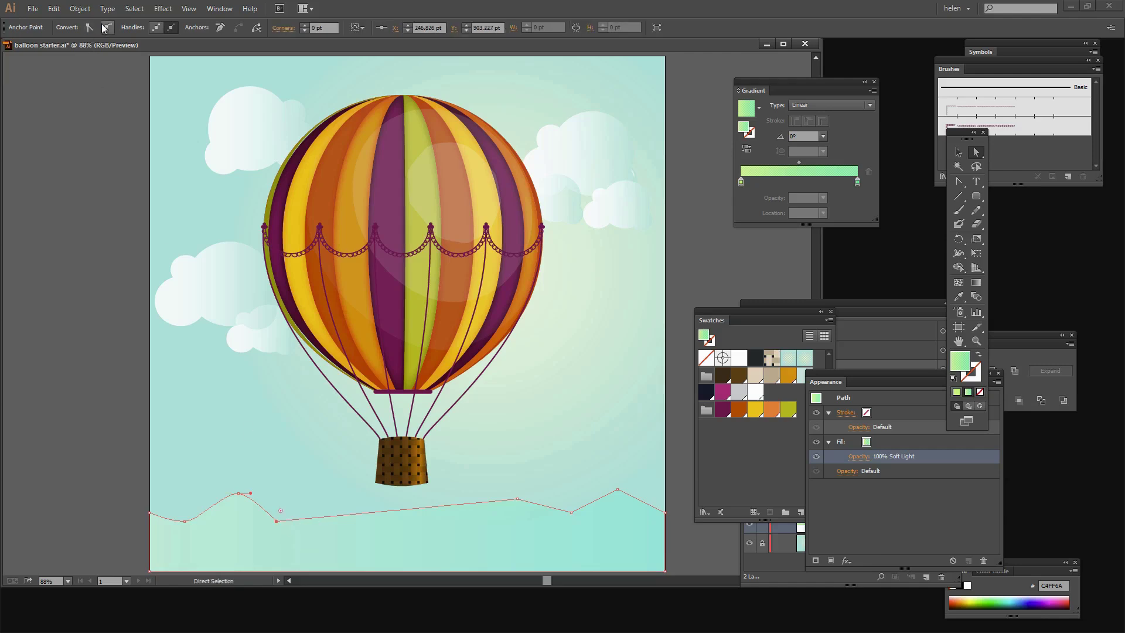
pyautogui.click(105, 28)
# - Convert the three added anchor points near the right end of the strip's upper edge to smooth points and deselect the path
pyautogui.click(517, 499)
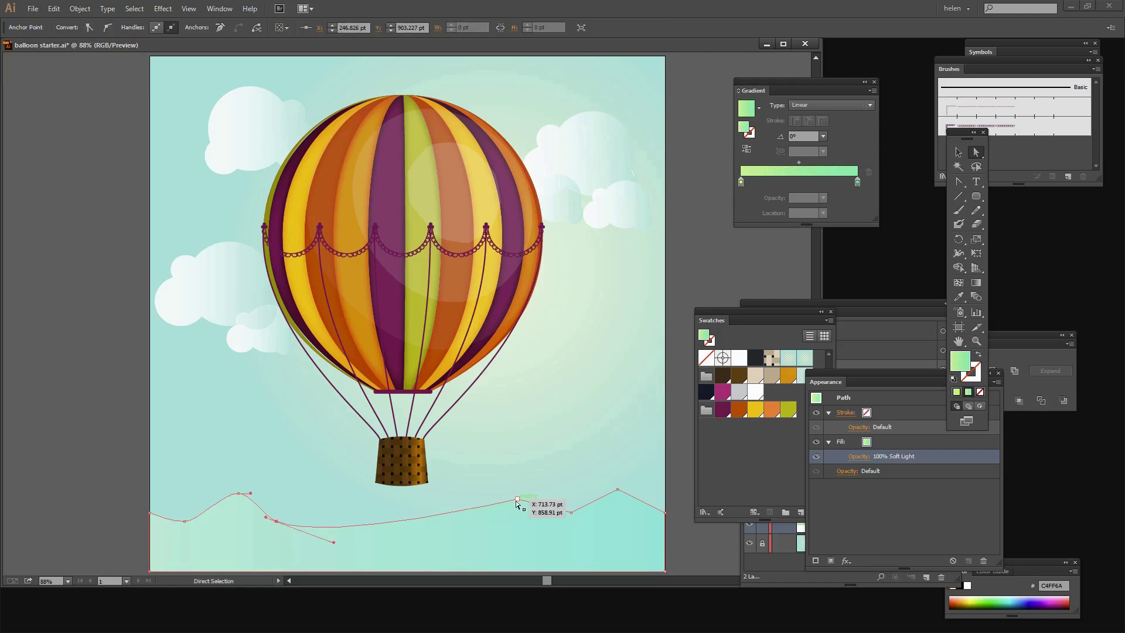
pyautogui.click(108, 28)
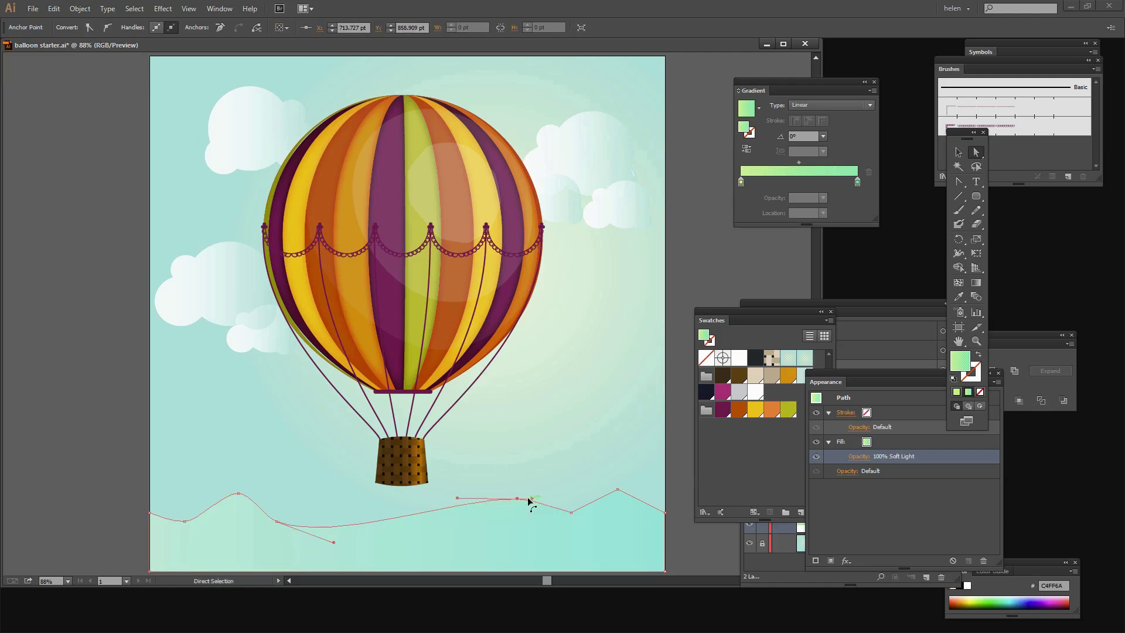
pyautogui.click(571, 513)
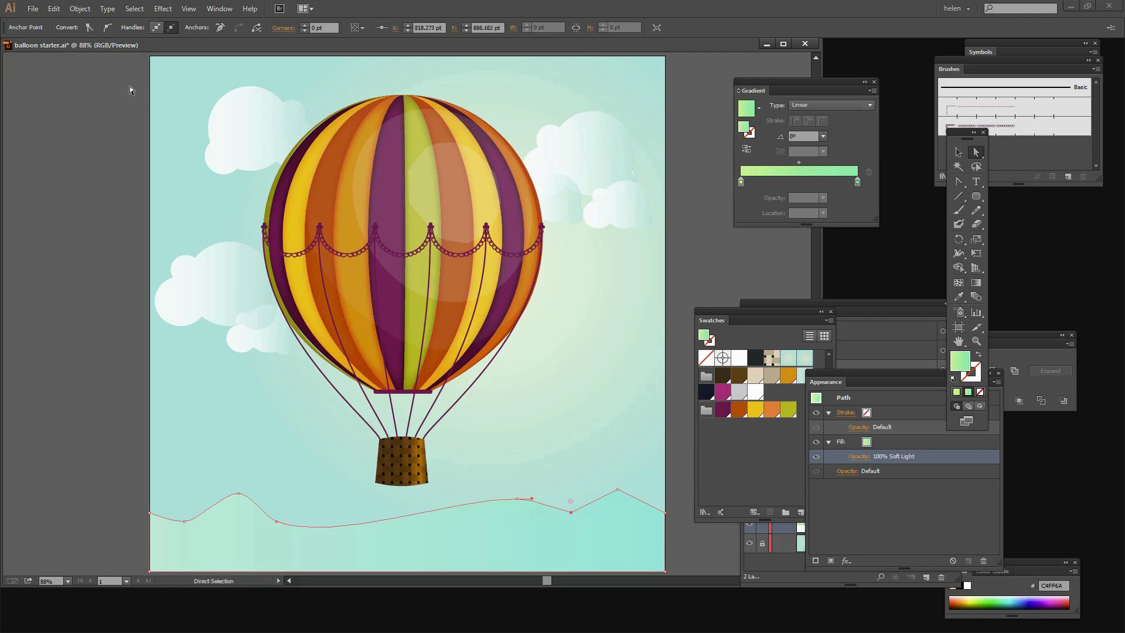
pyautogui.click(105, 28)
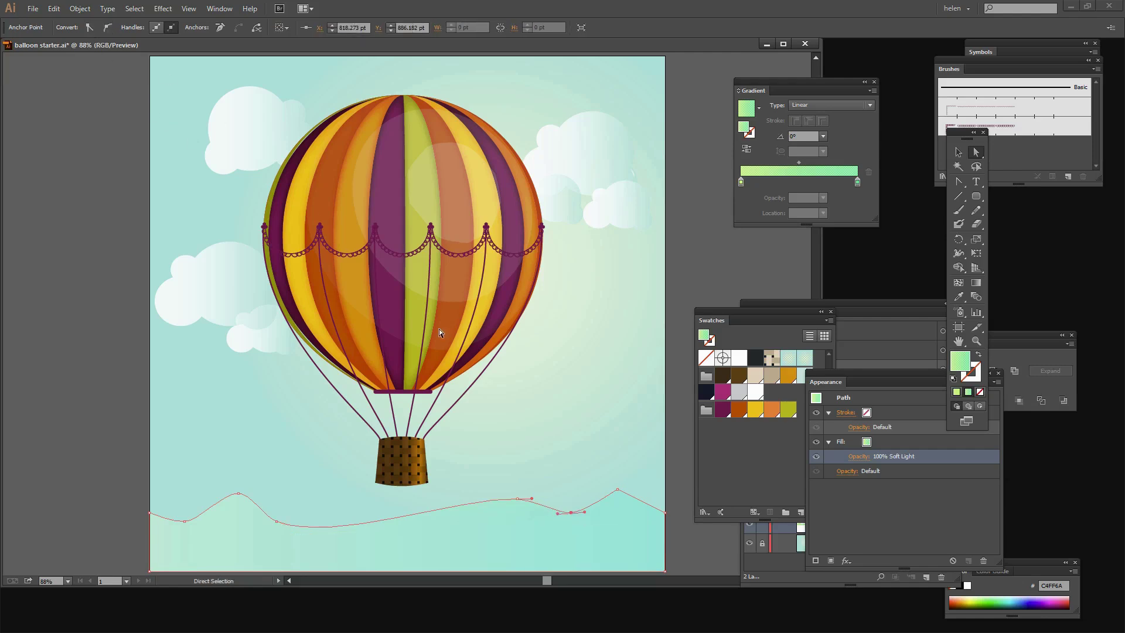
pyautogui.click(618, 489)
pyautogui.click(107, 28)
pyautogui.click(674, 427)
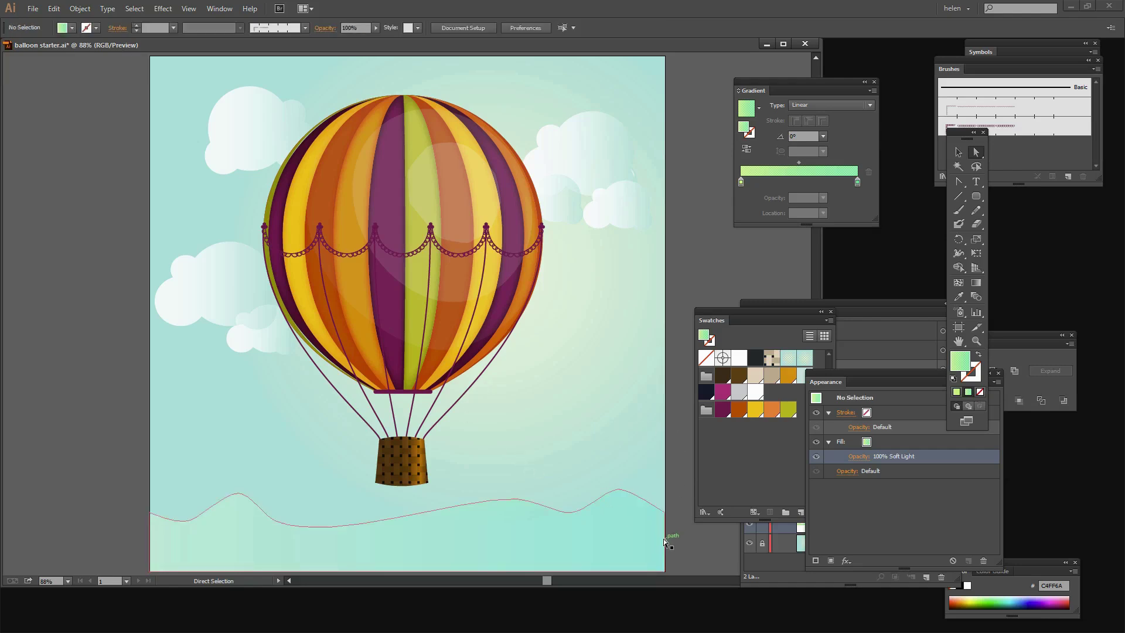
# - Lock the green hills path in Layer 2 and bring the document's symbols into view
pyautogui.click(529, 532)
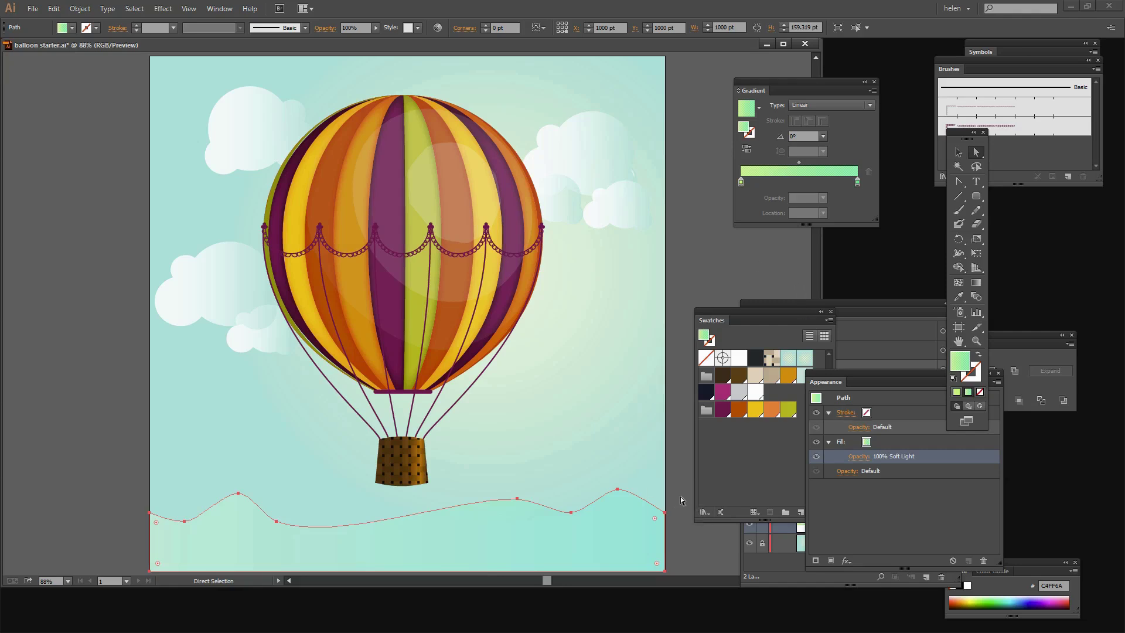
pyautogui.click(630, 378)
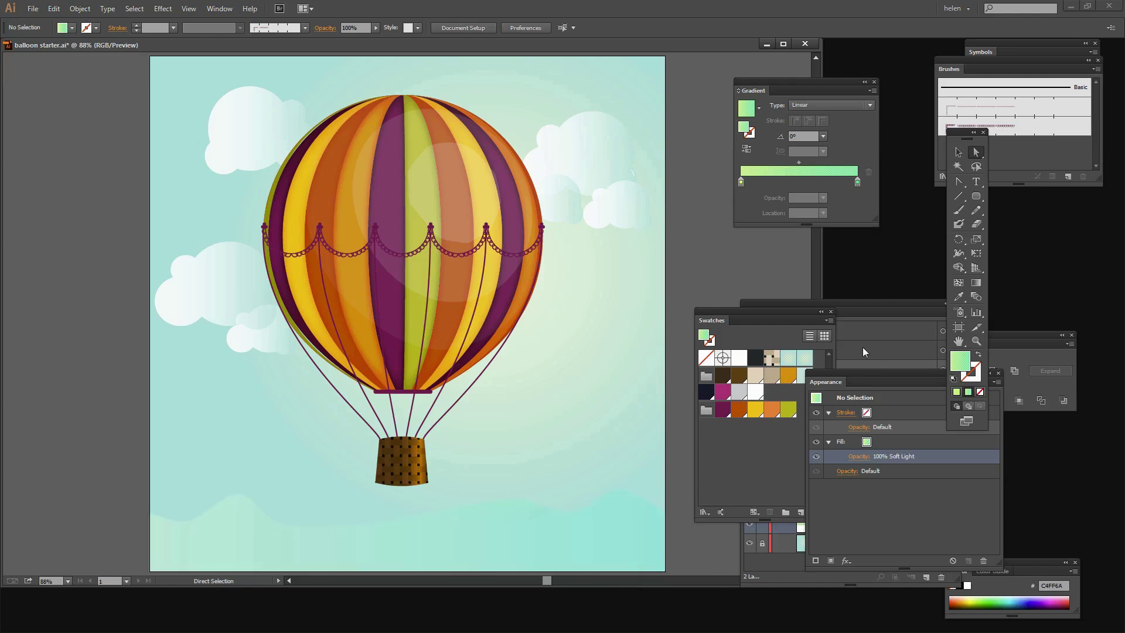
pyautogui.moveTo(849, 310); pyautogui.dragTo(828, 269)
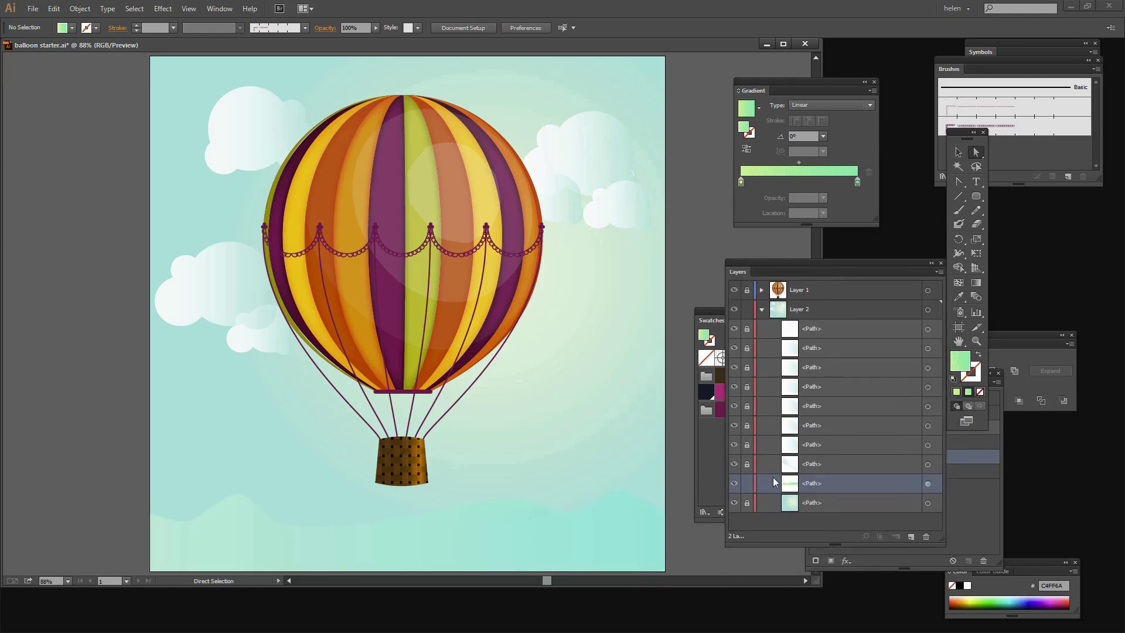
pyautogui.click(744, 486)
pyautogui.doubleClick(1045, 56)
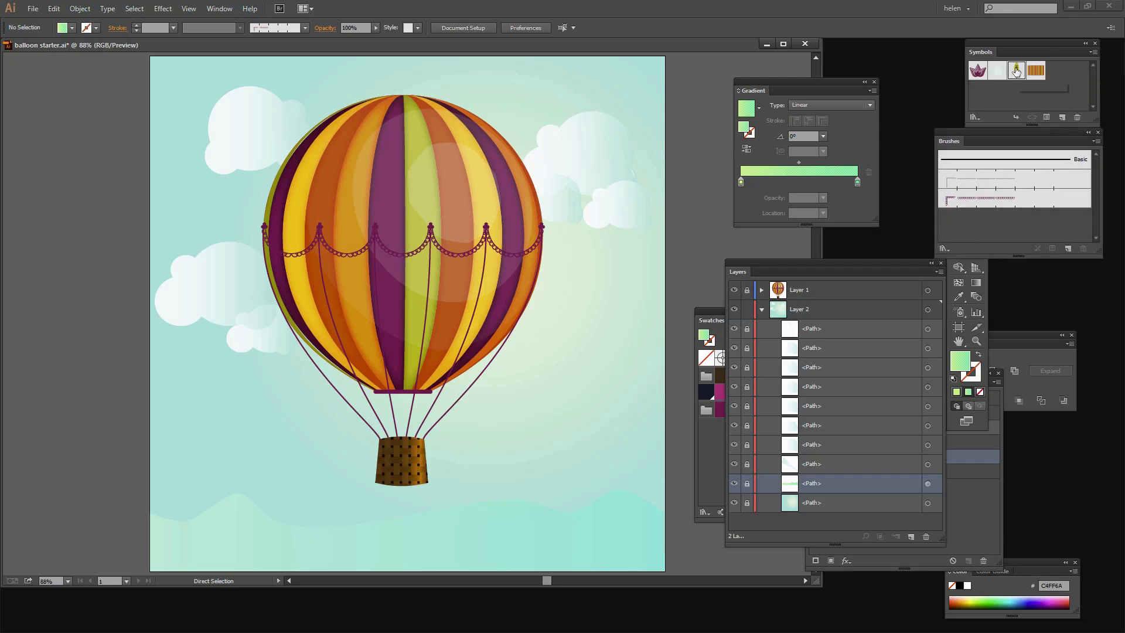
# - Place an instance of the tree symbol on the hills at the artwork's left side and break its symbol link
pyautogui.moveTo(1018, 70); pyautogui.dragTo(198, 488)
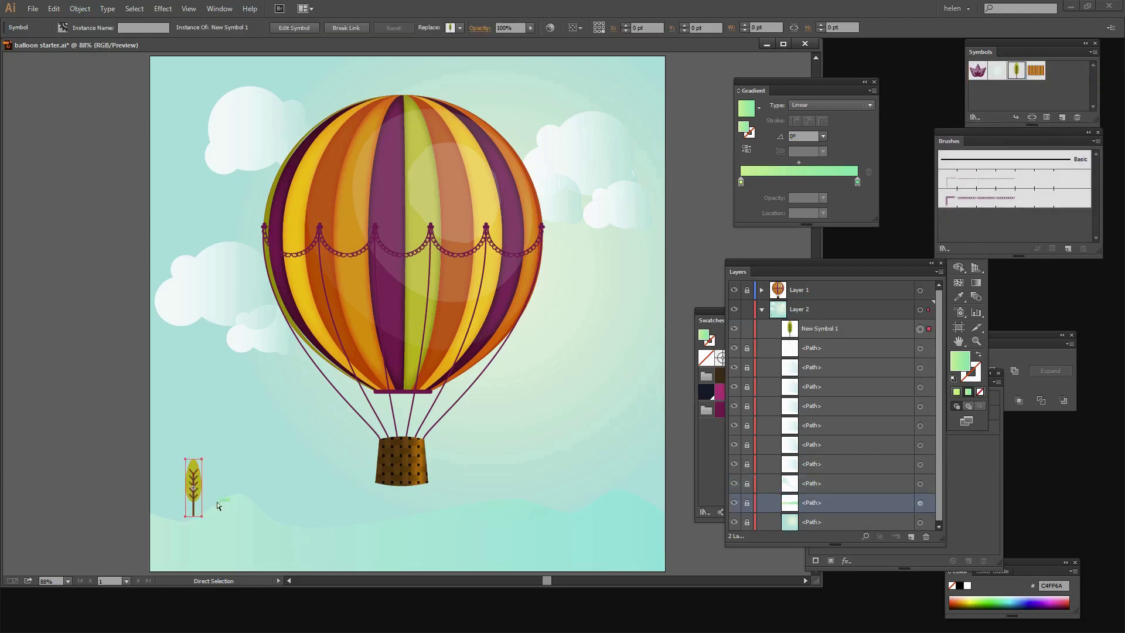
pyautogui.click(1033, 117)
pyautogui.click(205, 472)
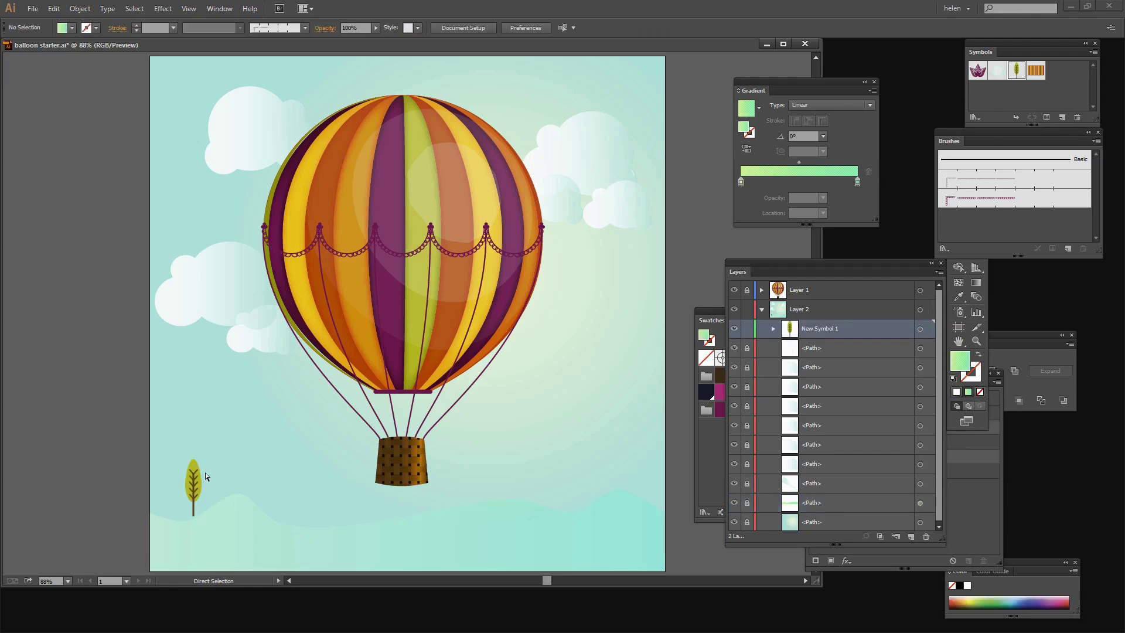
# - Enlarge the tree's green crown on its own to several times its original size
pyautogui.click(193, 465)
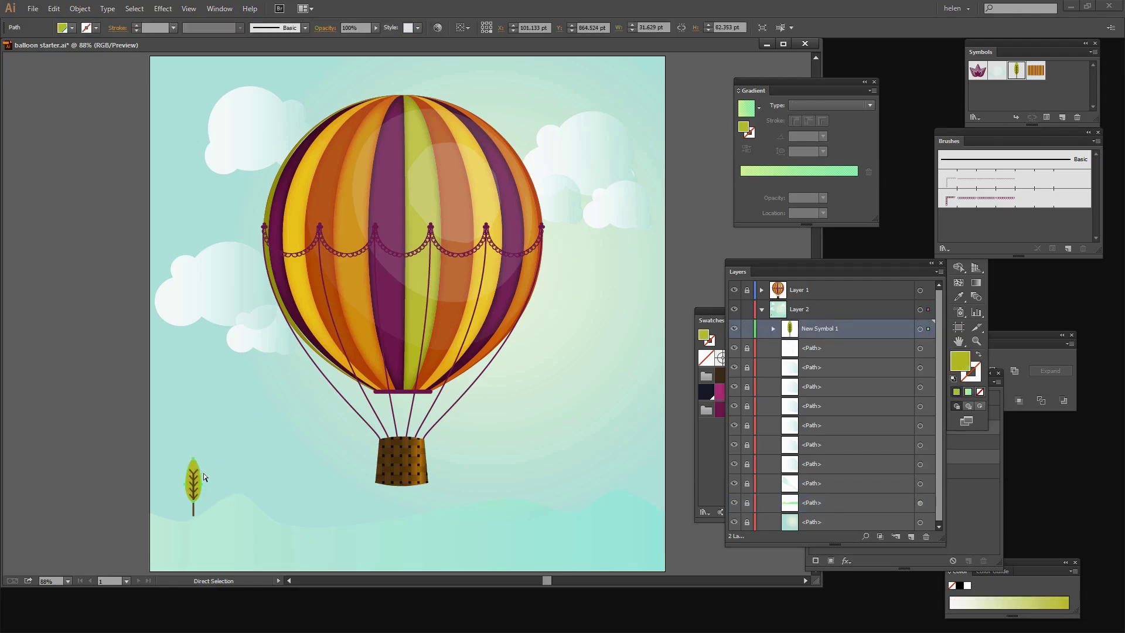
pyautogui.press('v')
pyautogui.moveTo(203, 457); pyautogui.dragTo(275, 348)
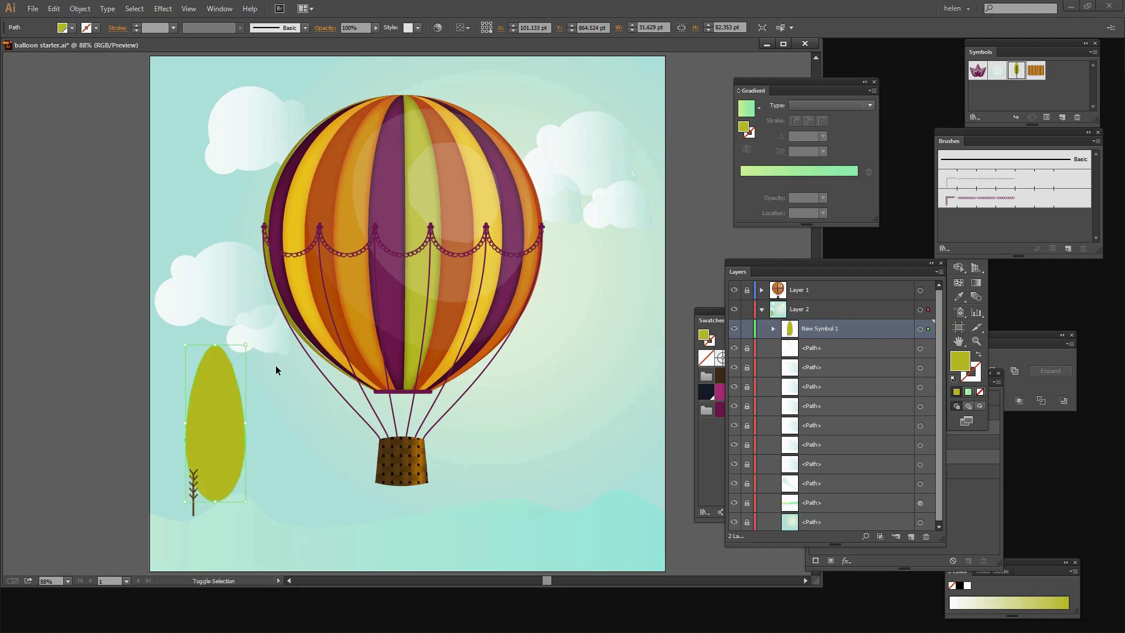
# - Enlarge the tree's brown trunk and branches, centre them on the crown and lower them slightly
pyautogui.click(199, 514)
pyautogui.moveTo(198, 469); pyautogui.dragTo(244, 387)
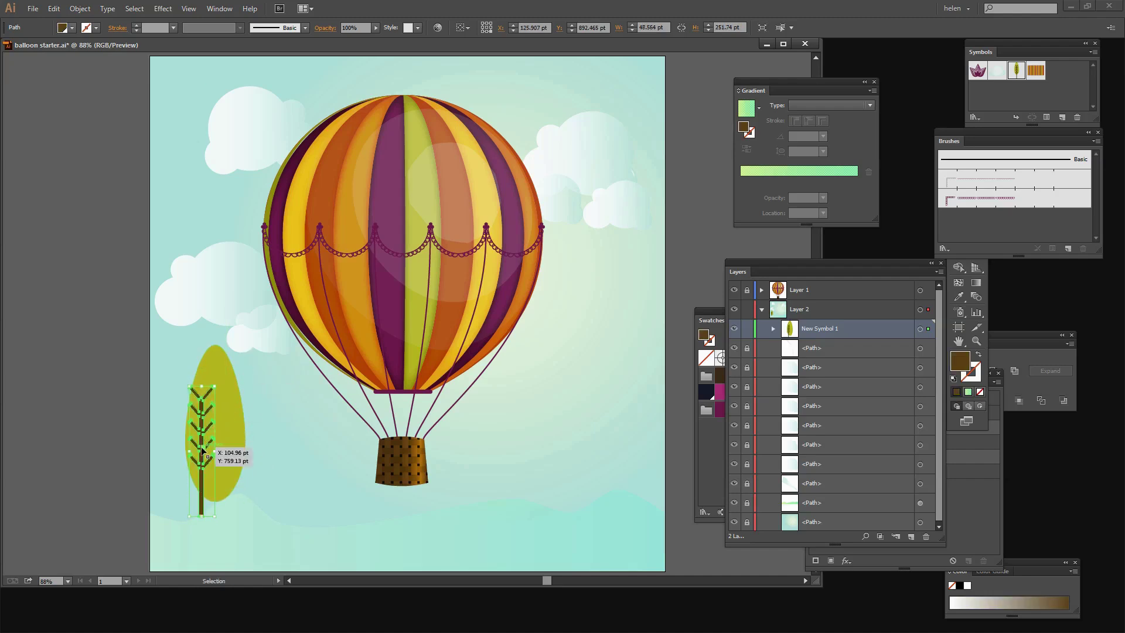
pyautogui.moveTo(204, 492); pyautogui.dragTo(216, 487)
pyautogui.click(256, 409)
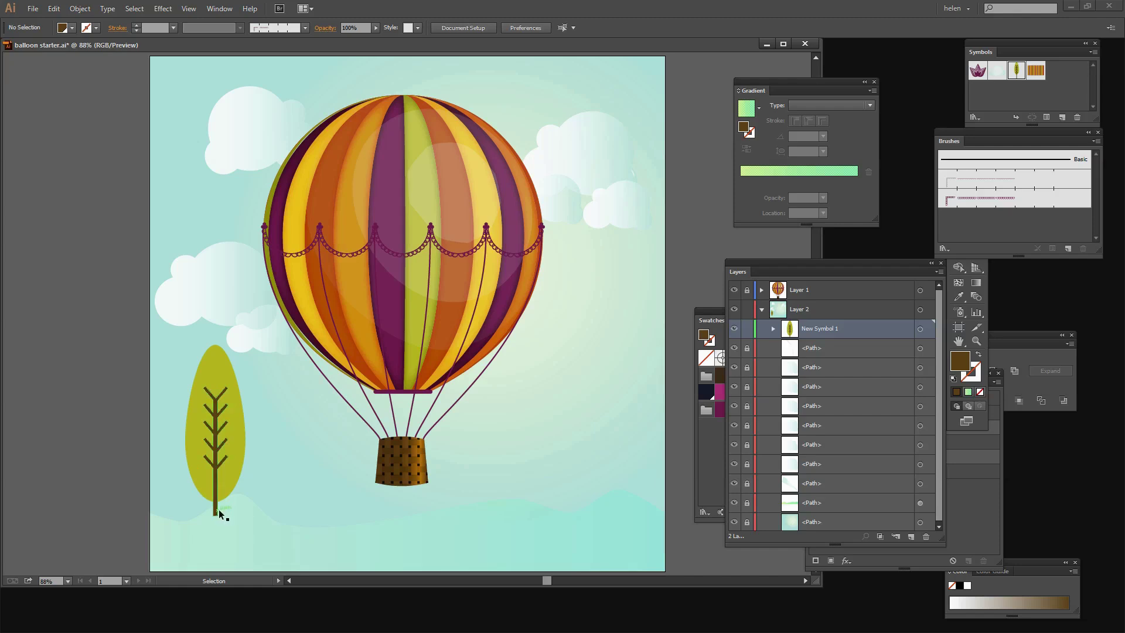
pyautogui.moveTo(215, 507); pyautogui.dragTo(215, 516)
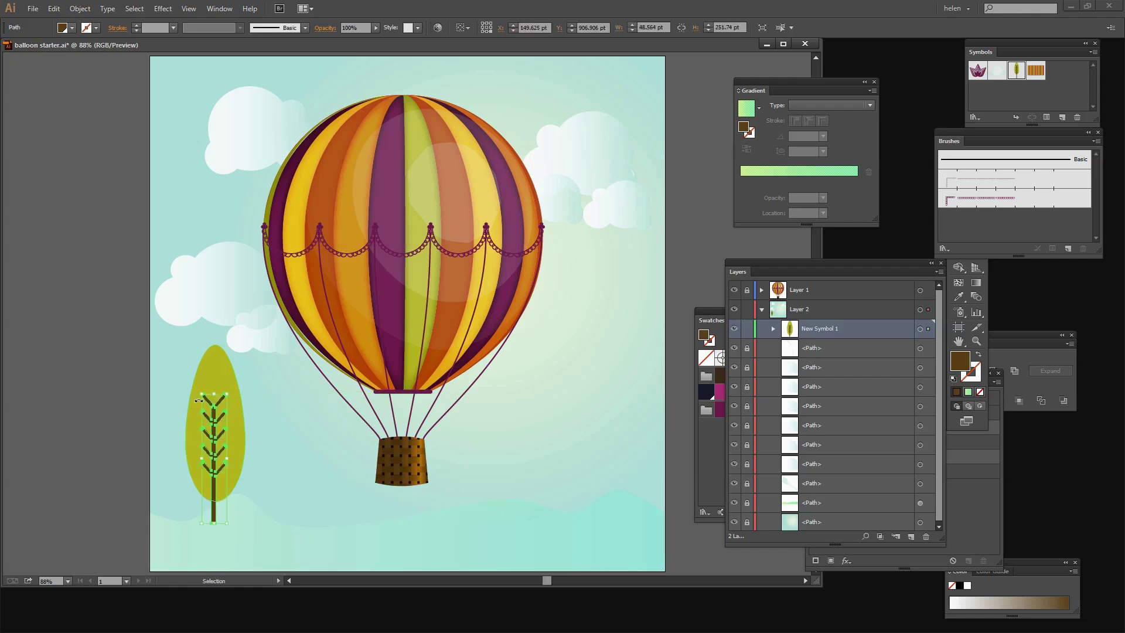
# - Shorten the tree's crown from above and shift the trunk slightly downward
pyautogui.click(239, 441)
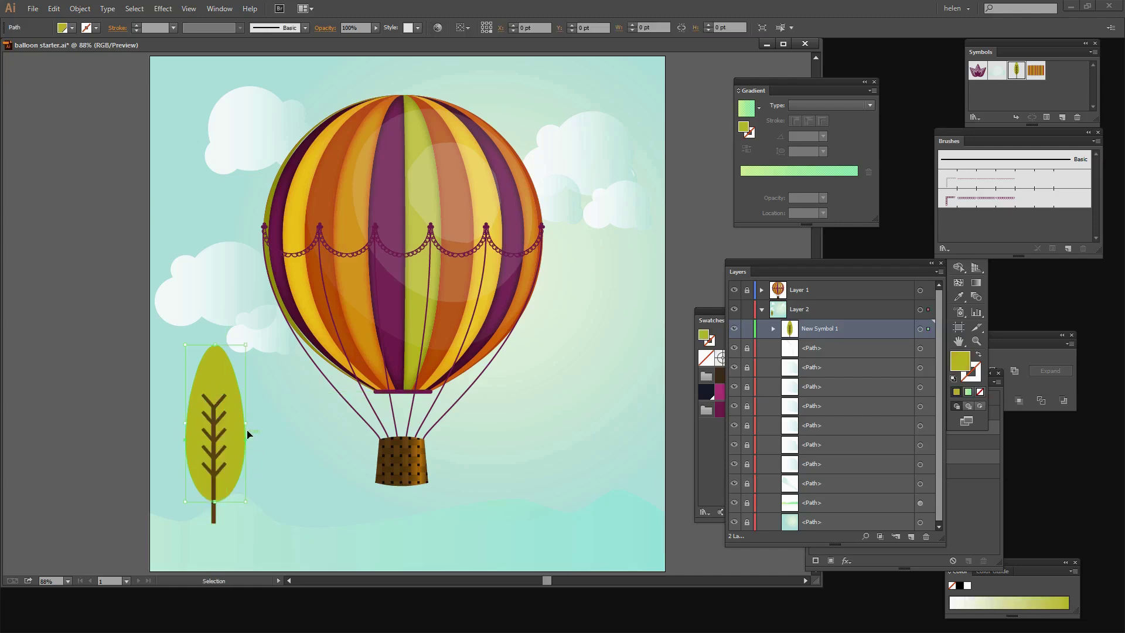
pyautogui.moveTo(247, 347); pyautogui.dragTo(246, 369)
pyautogui.moveTo(222, 434); pyautogui.dragTo(221, 440)
pyautogui.click(294, 452)
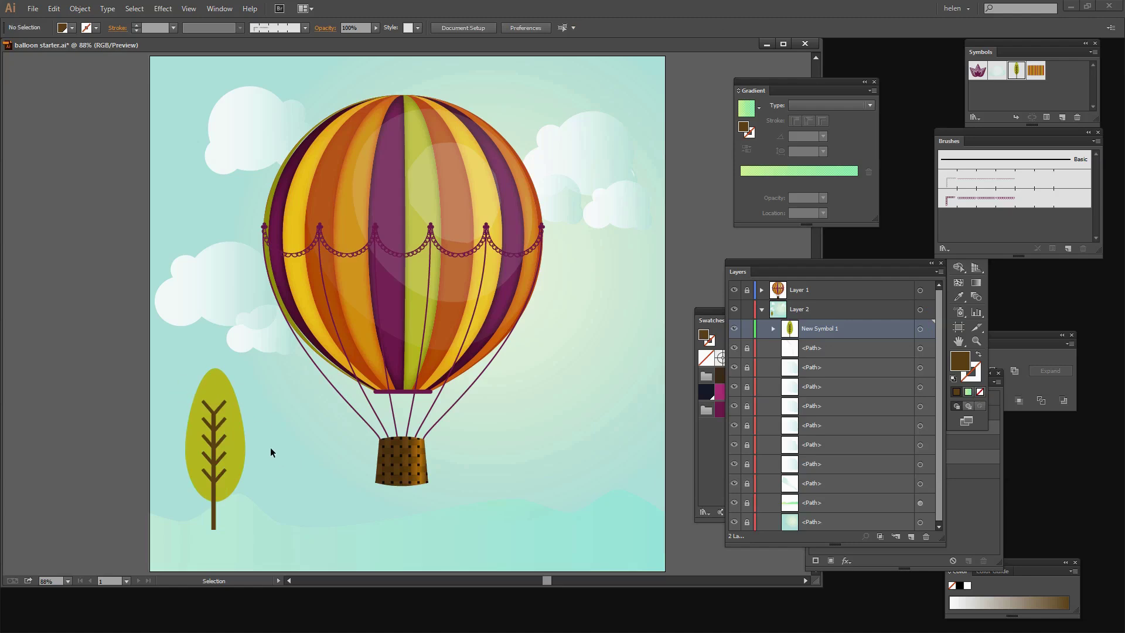
# - Delete the reshaped tree's crown and trunk
pyautogui.click(239, 447)
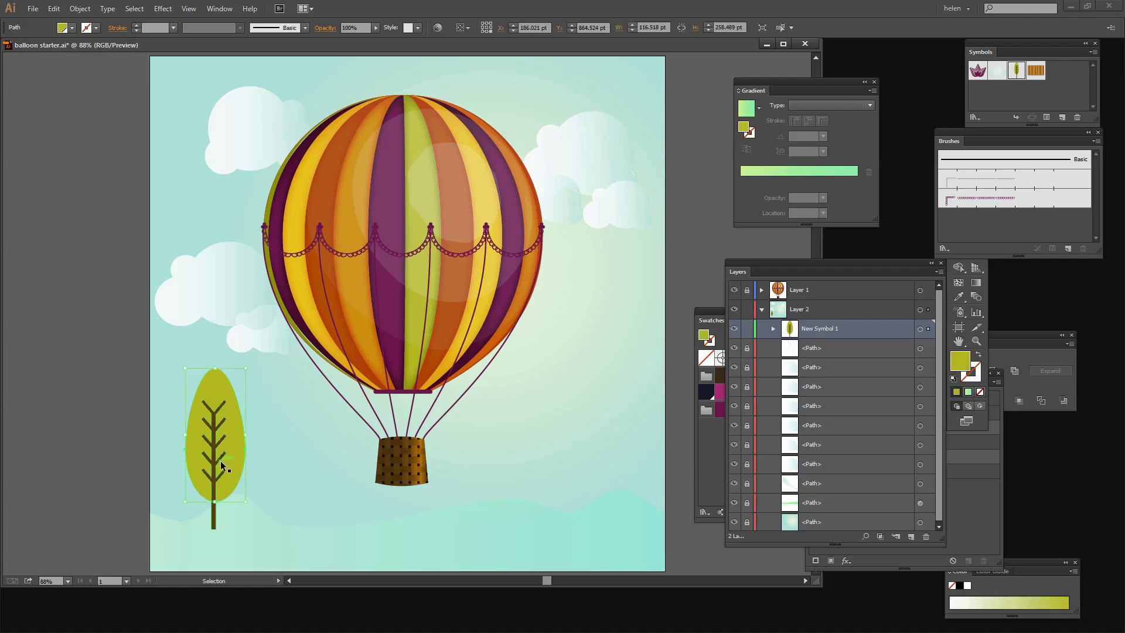
pyautogui.keyDown('shift'); pyautogui.click(215, 462); pyautogui.keyUp('shift')
pyautogui.press('Delete')
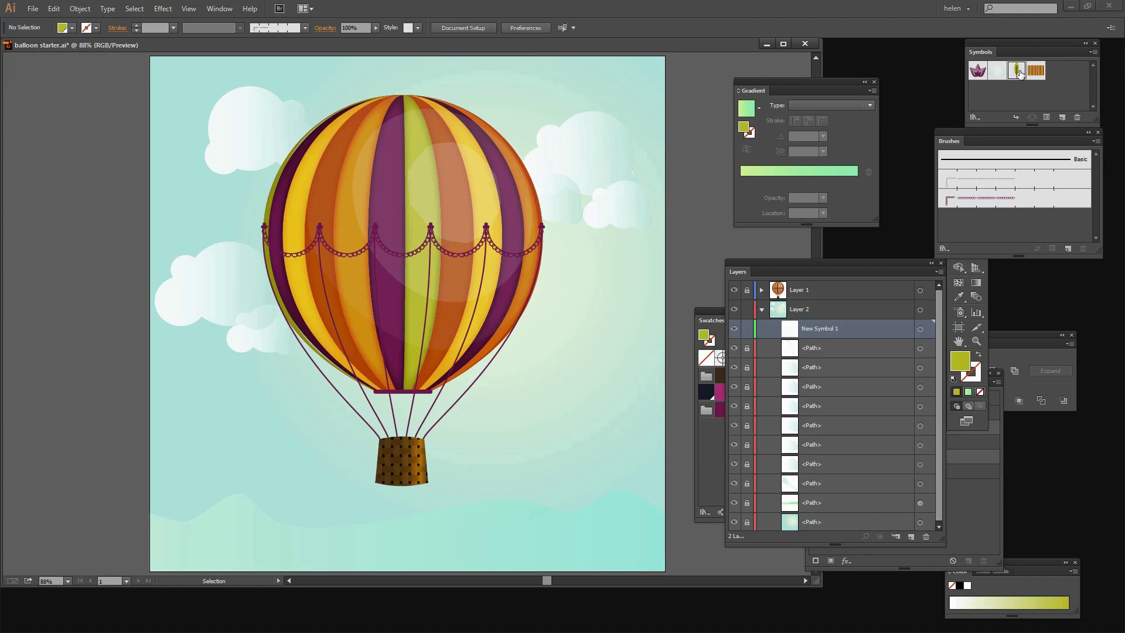
# - Place the tree symbol, break its link and duplicate it into four larger trees on the left hills and three smaller ones on the right
pyautogui.moveTo(1017, 71); pyautogui.dragTo(176, 505)
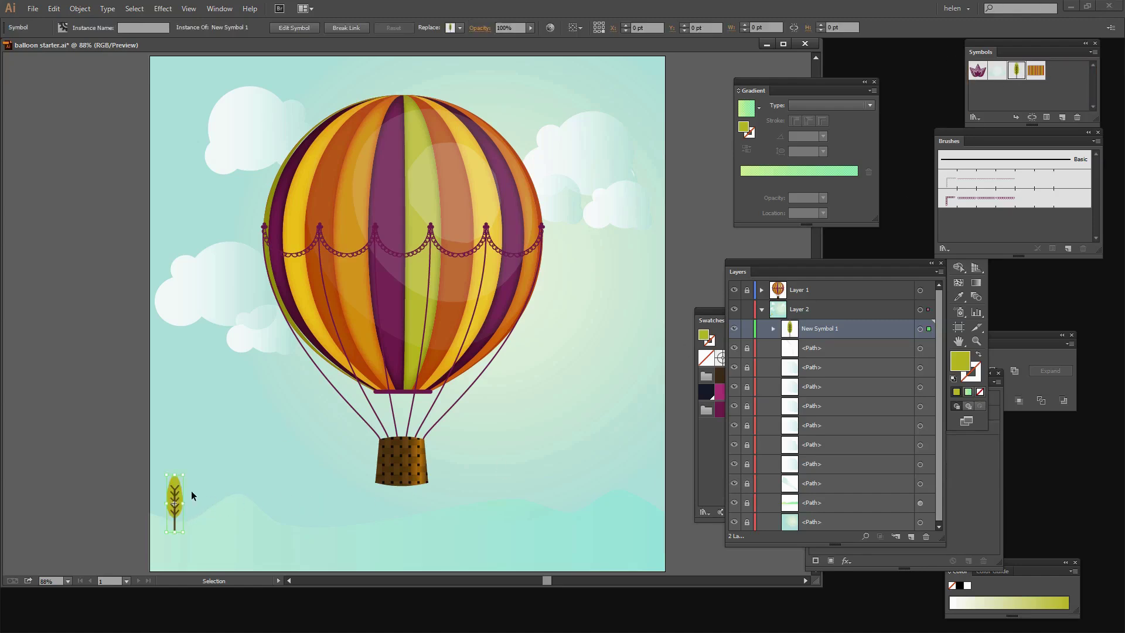
pyautogui.click(1032, 118)
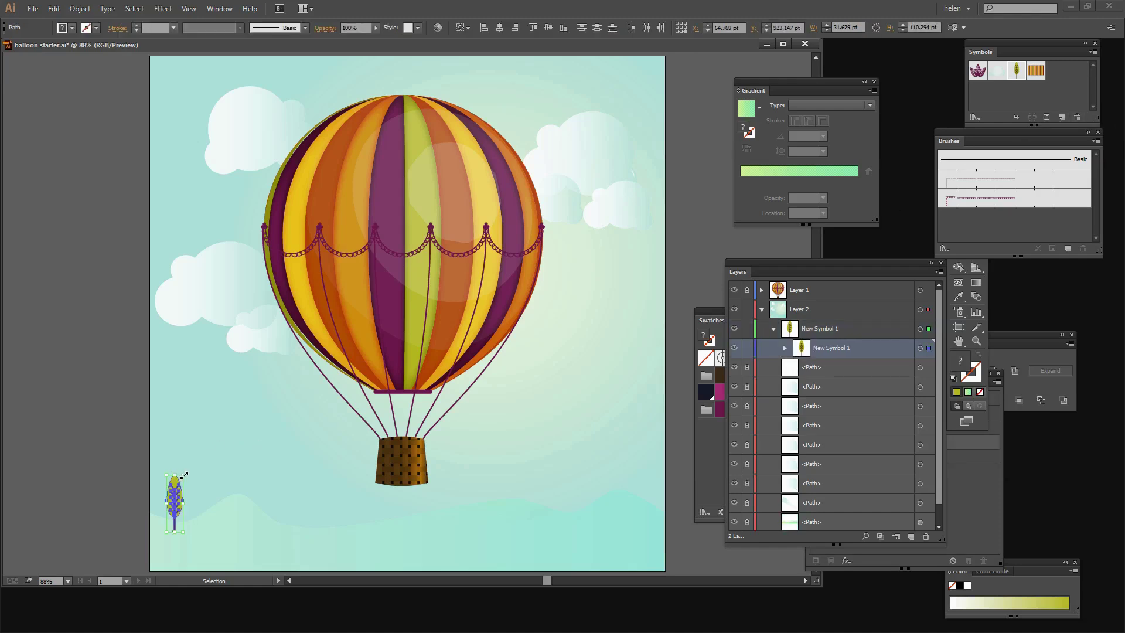
pyautogui.moveTo(184, 476); pyautogui.dragTo(615, 508)
pyautogui.click(647, 504)
pyautogui.press('Delete')
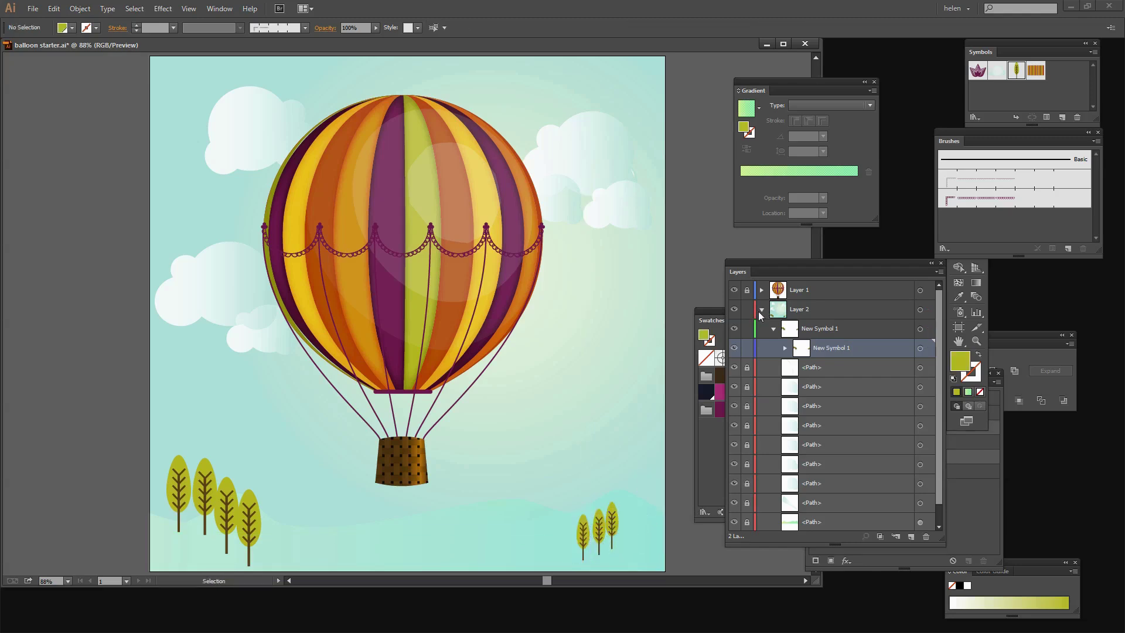
# - Collapse and lock Layer 2, and unlock Layer 1
pyautogui.click(761, 310)
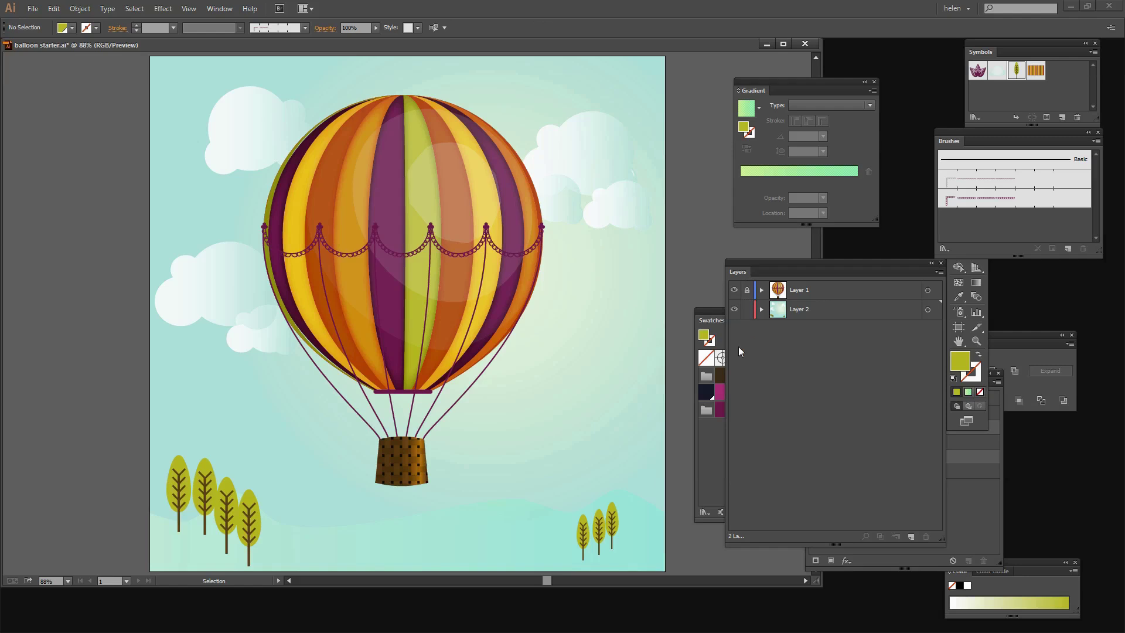
pyautogui.click(747, 310)
pyautogui.click(748, 290)
# - Select all the balloon artwork on Layer 1, rotate it about 12.76° clockwise and deselect it
pyautogui.click(928, 290)
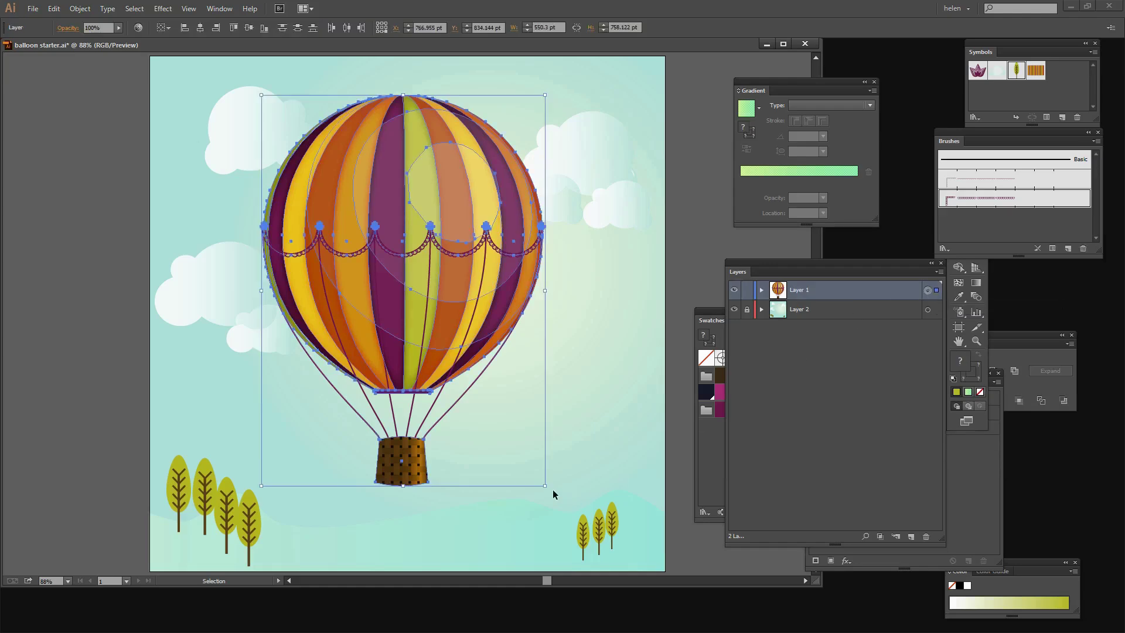
pyautogui.moveTo(547, 488); pyautogui.dragTo(505, 517)
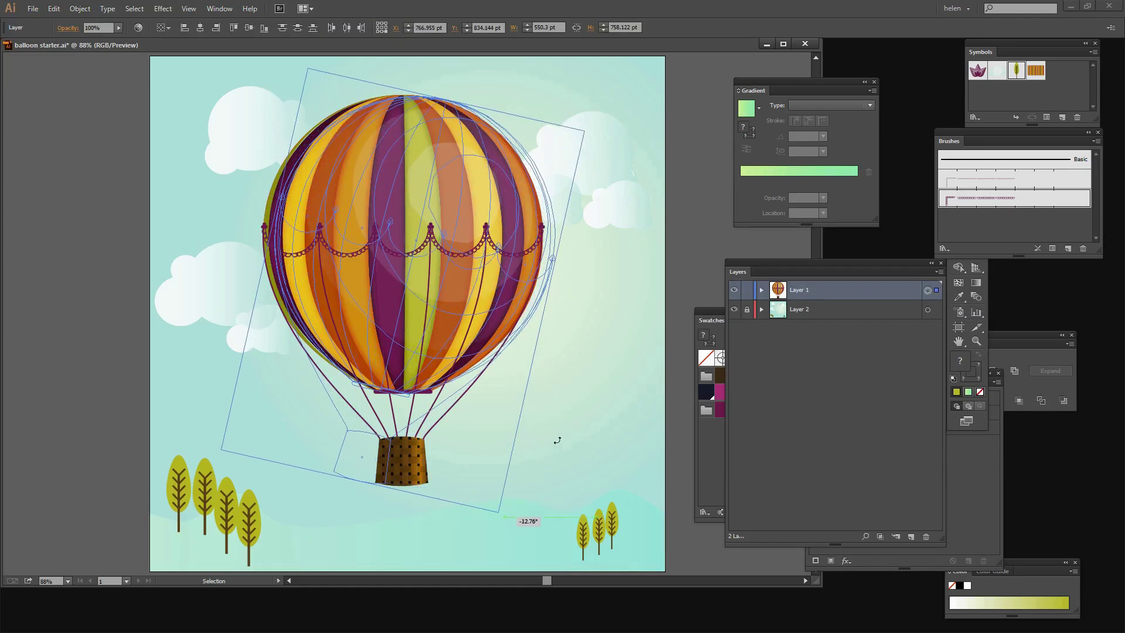
pyautogui.click(572, 432)
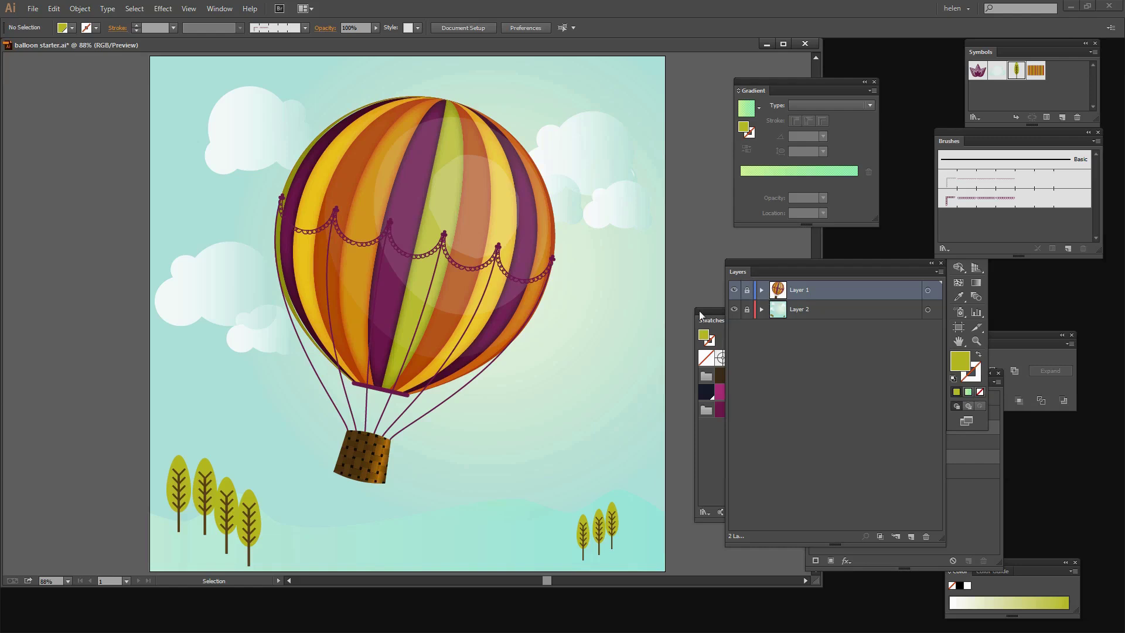
# - Save the illustration as a new Adobe Illustrator file named "balloon _ final" with version Illustrator CC (17.0)
pyautogui.click(31, 10)
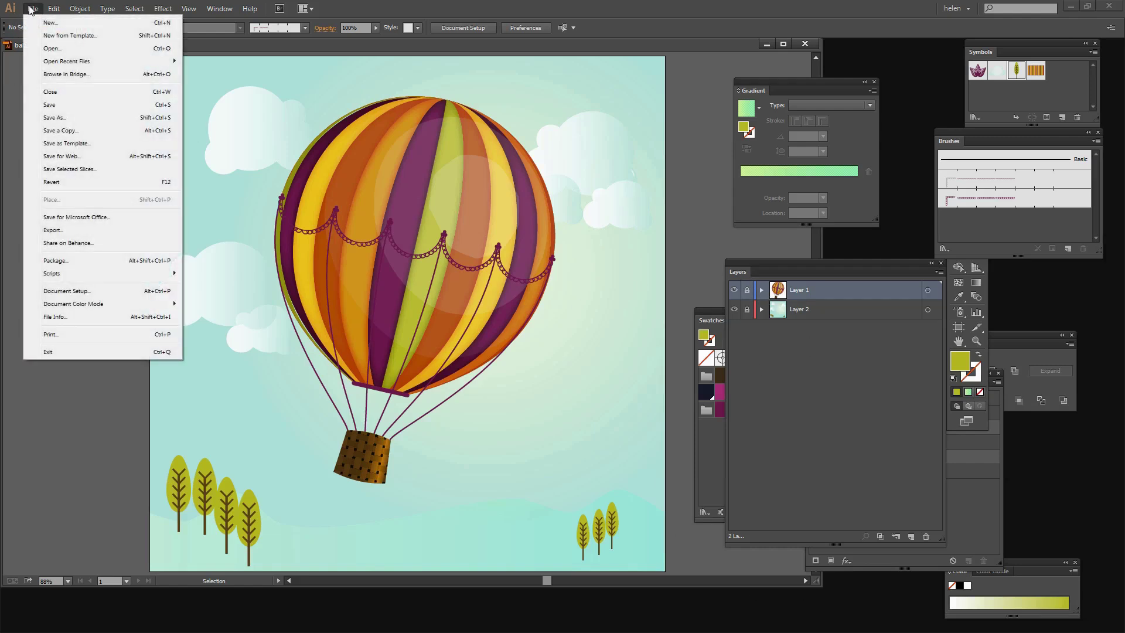
pyautogui.click(57, 118)
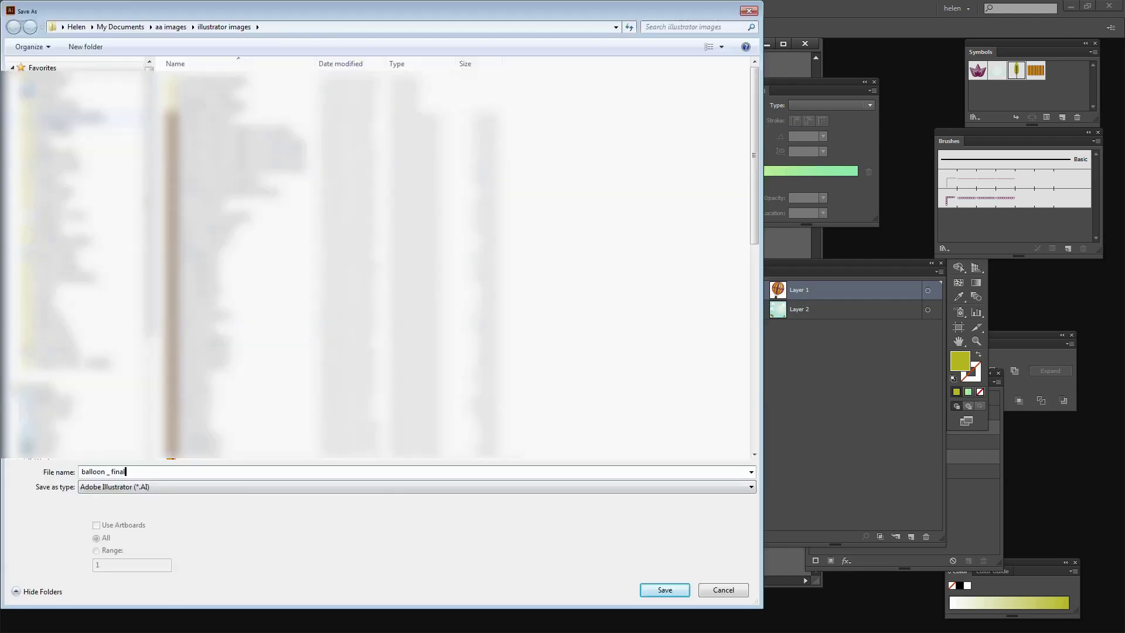
pyautogui.click(655, 591)
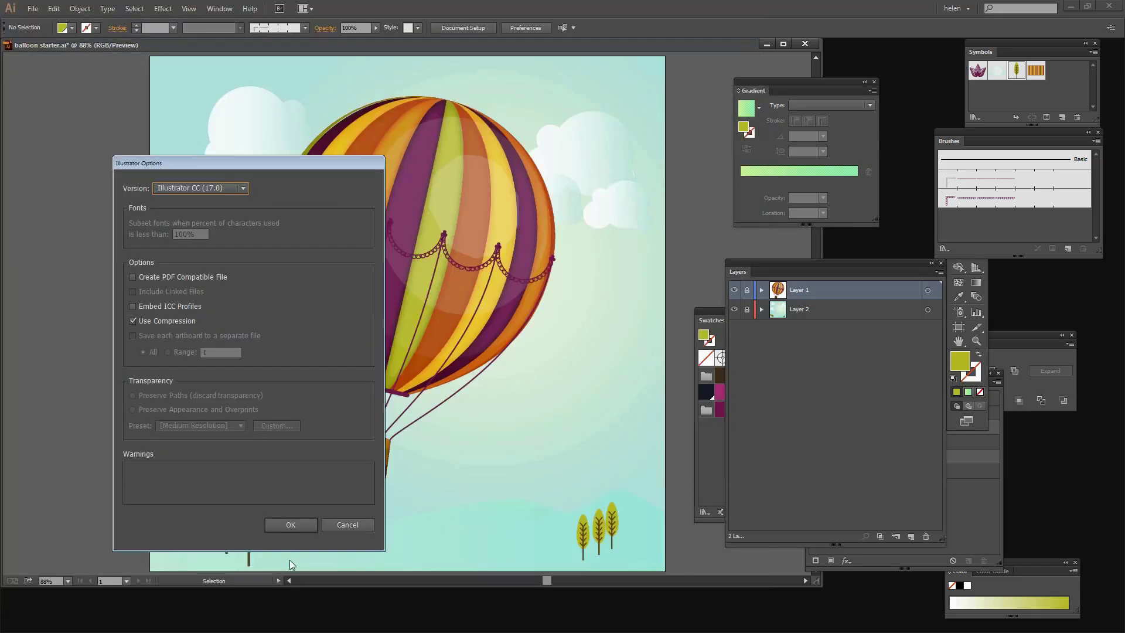
pyautogui.click(283, 525)
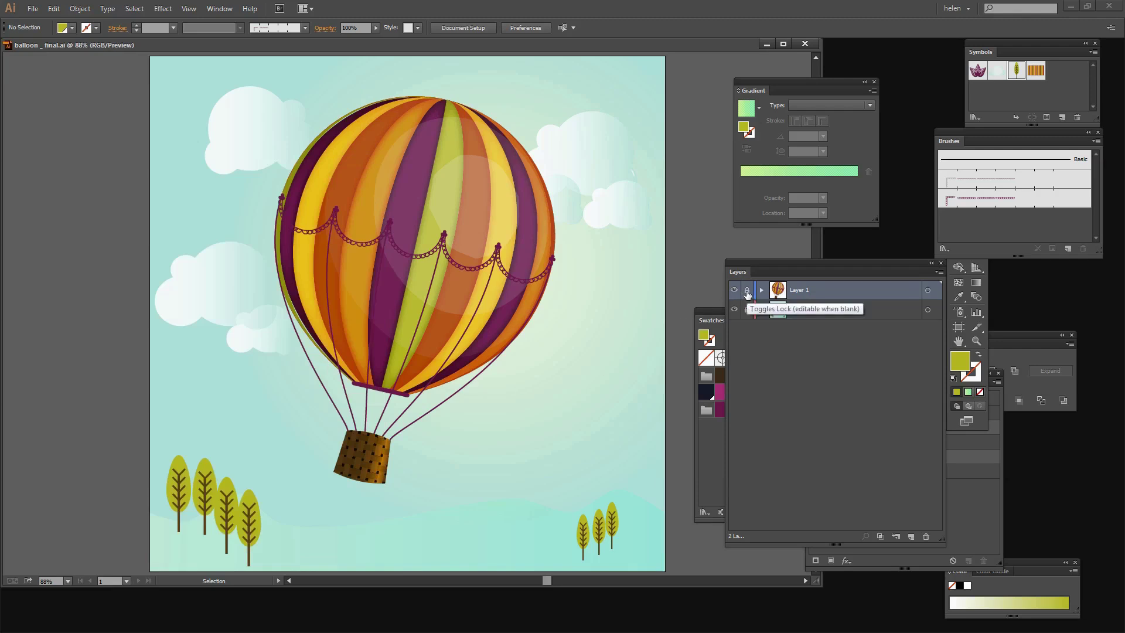
pyautogui.click(747, 291)
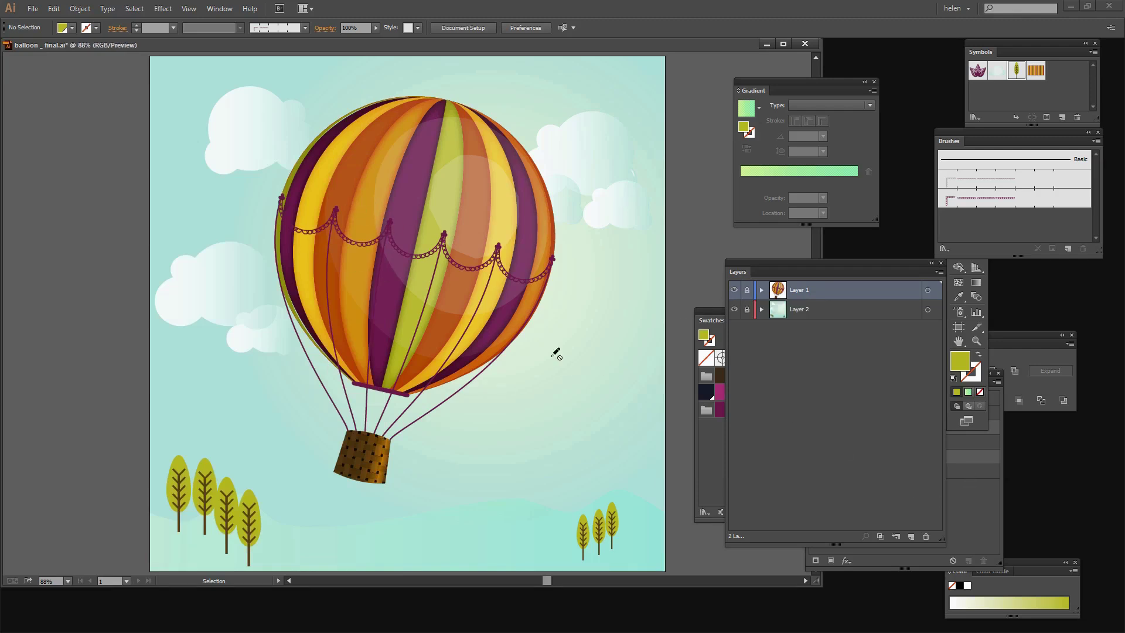
# - Unlock and duplicate Layer 1, and lock and hide the original balloon layer
pyautogui.click(875, 427)
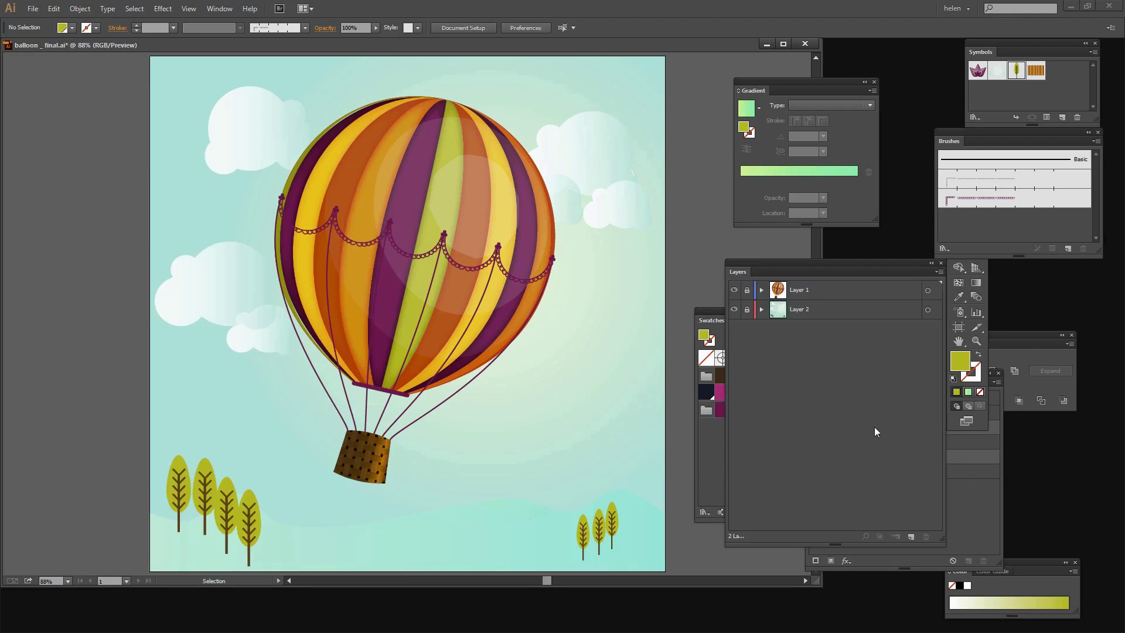
pyautogui.click(747, 290)
pyautogui.moveTo(848, 290); pyautogui.dragTo(912, 537)
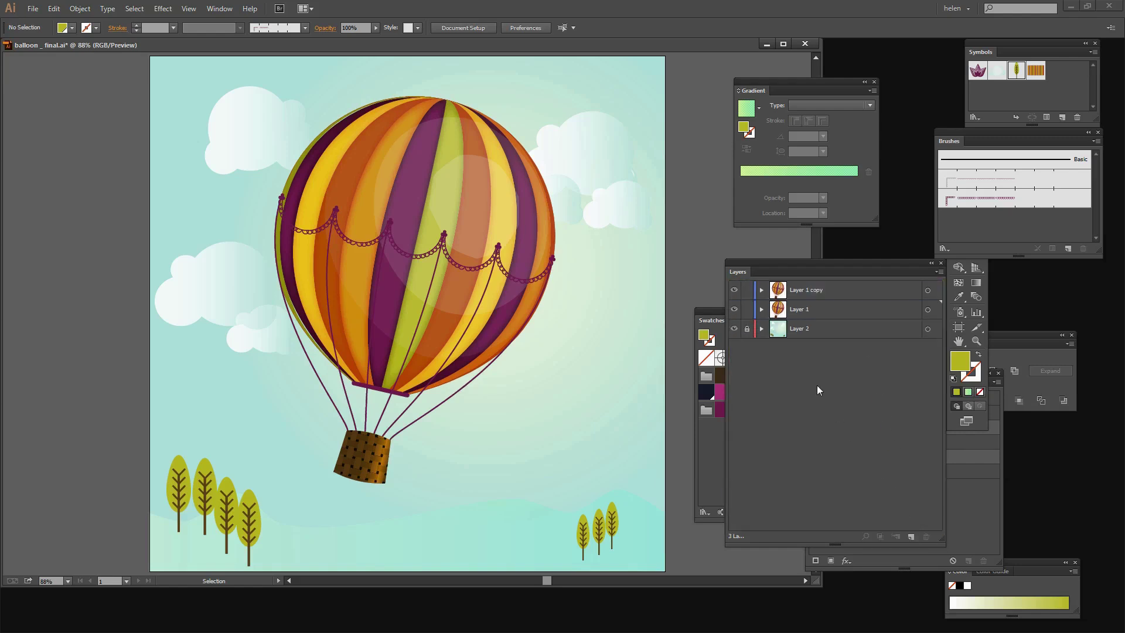
pyautogui.click(748, 310)
# - Select all artwork on Layer 1 copy and create a color group from it, without converting process to global or including tint swatches
pyautogui.click(928, 291)
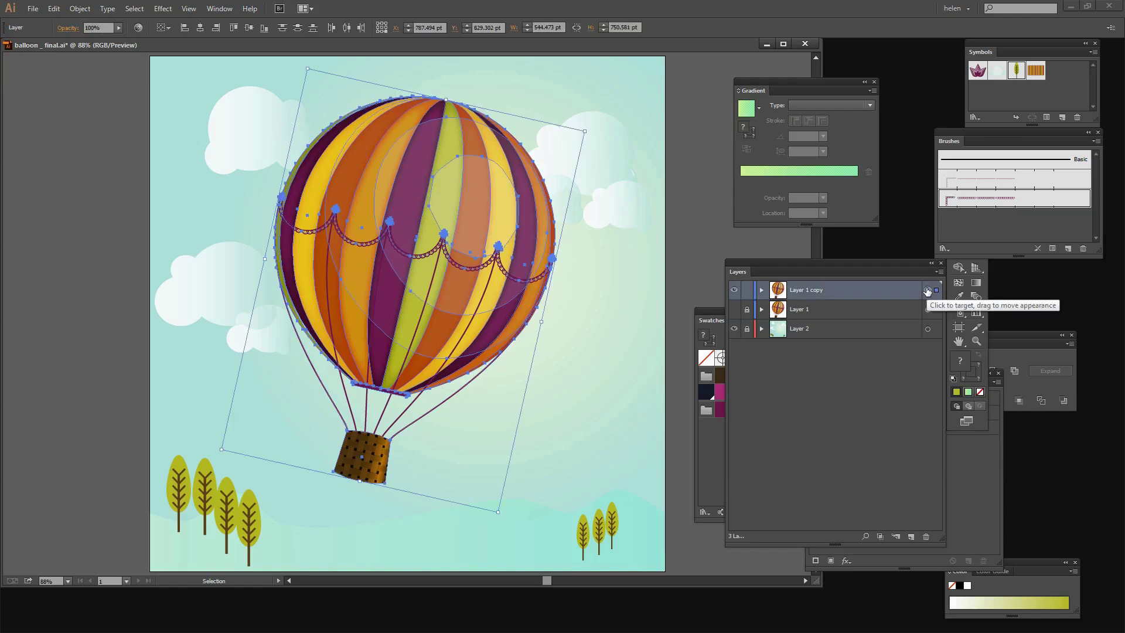
pyautogui.click(707, 322)
pyautogui.moveTo(707, 321); pyautogui.dragTo(712, 273)
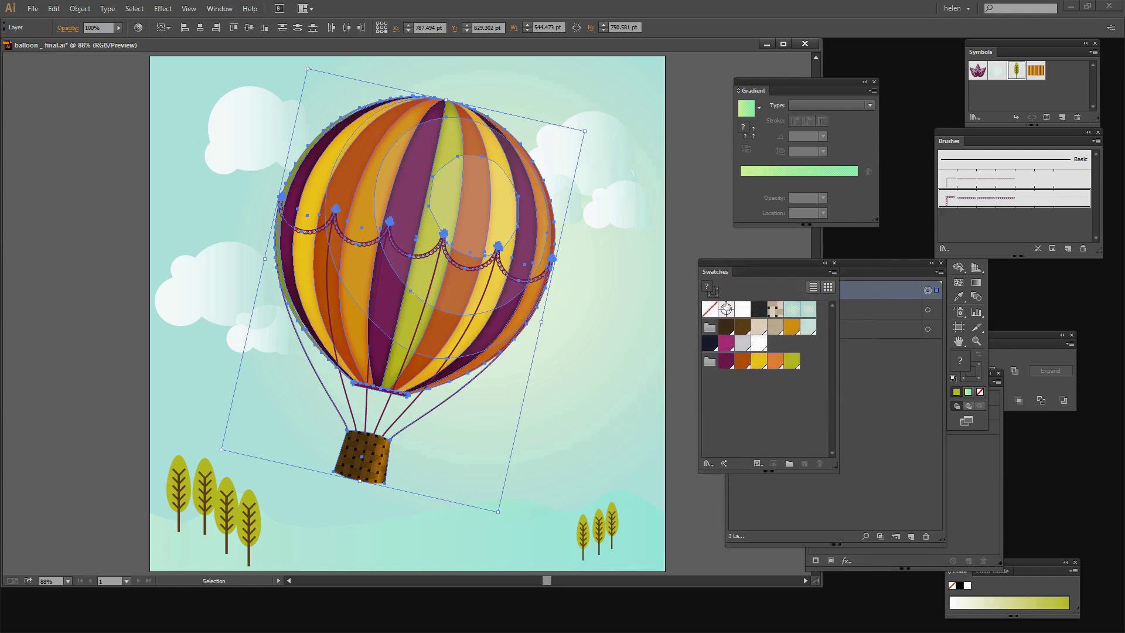
pyautogui.click(789, 464)
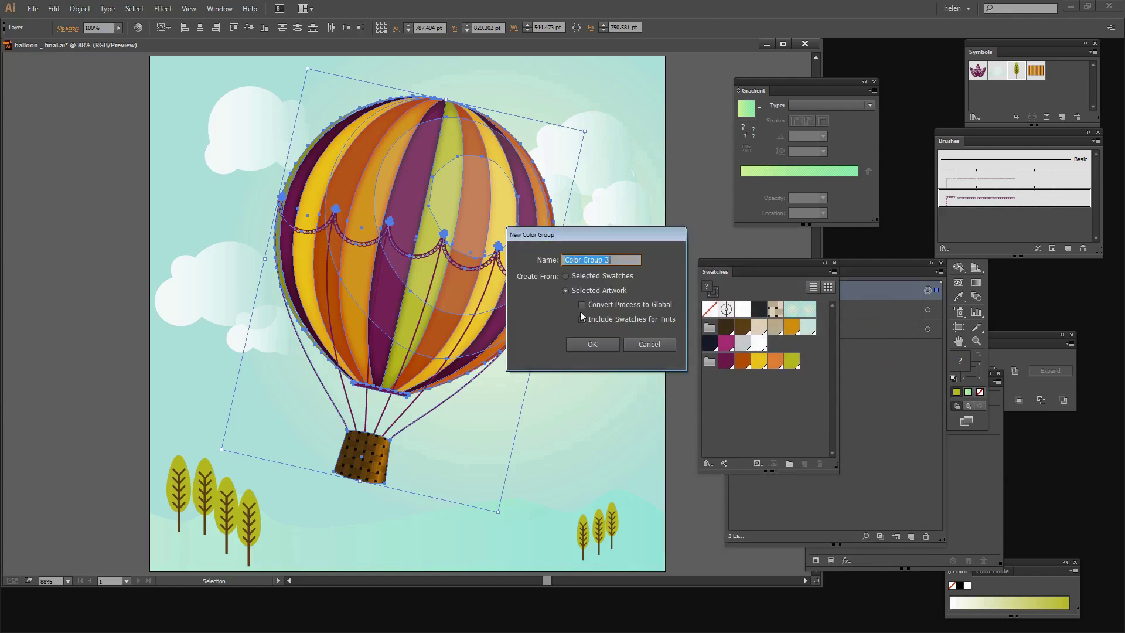
pyautogui.click(596, 344)
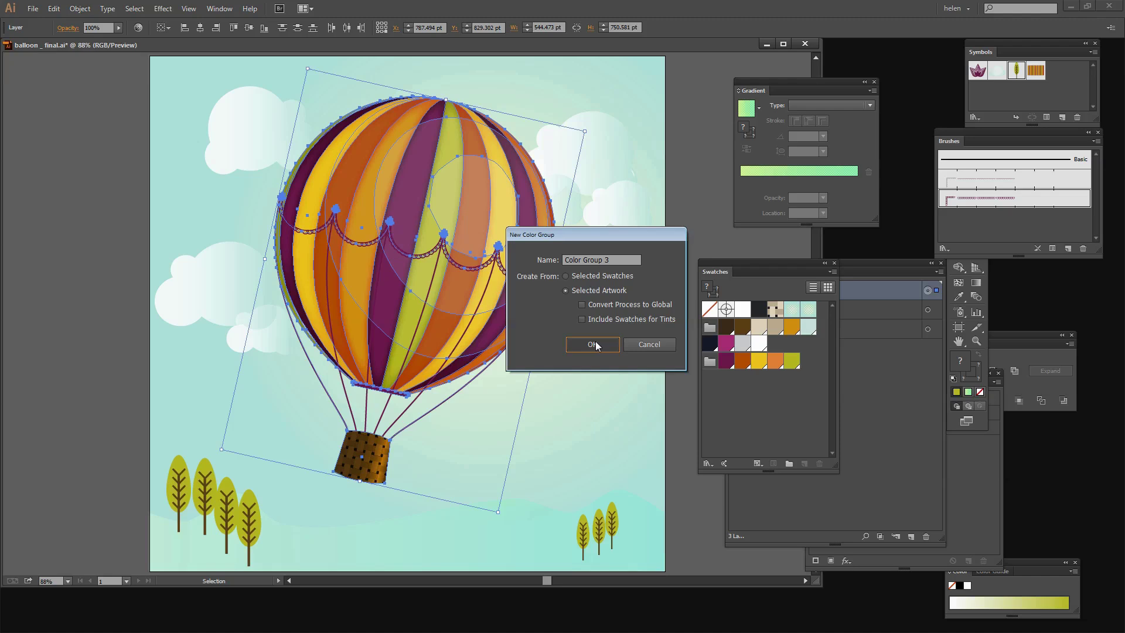
pyautogui.click(593, 343)
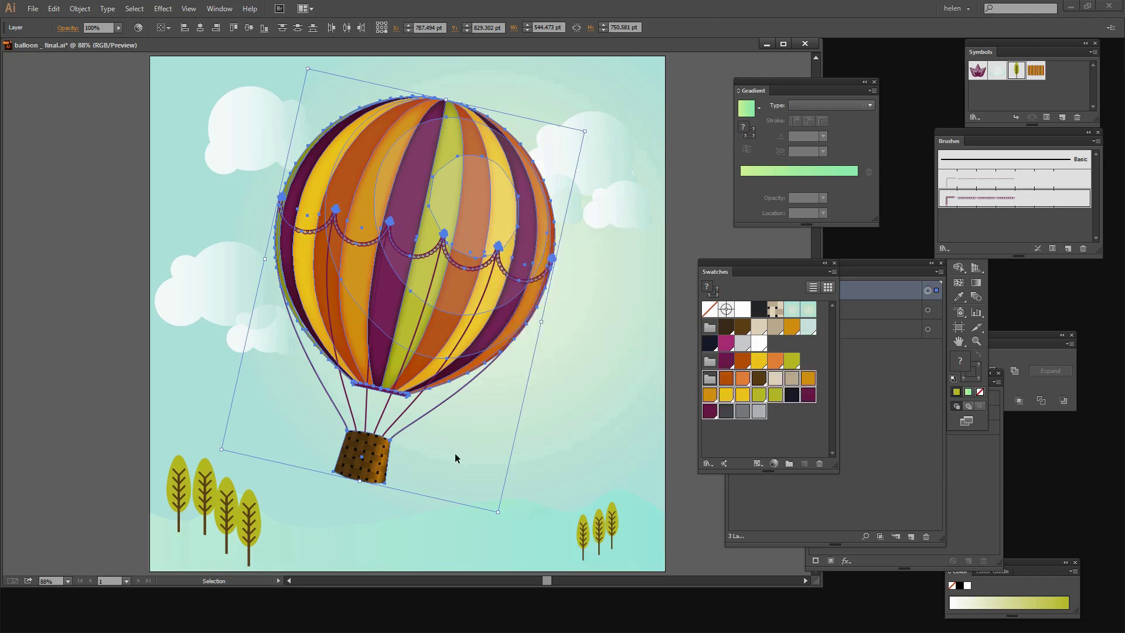
# - Open the copied balloon's colors for recoloring and rotate the linked color wheel harmony to blue, magenta and green hues
pyautogui.click(773, 463)
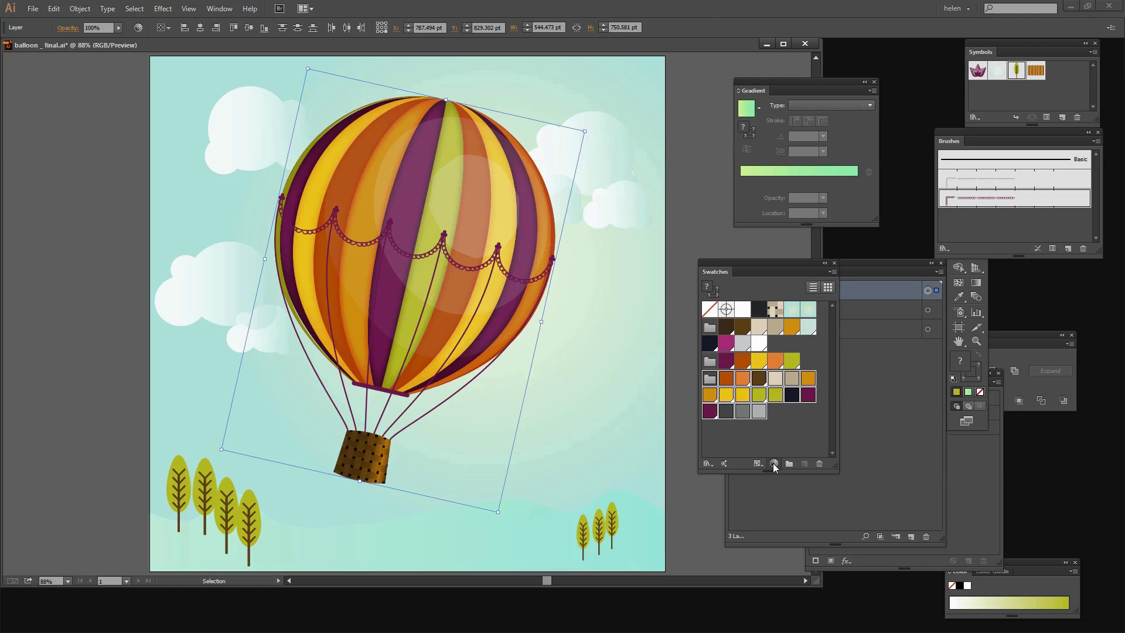
pyautogui.moveTo(680, 206); pyautogui.dragTo(704, 191)
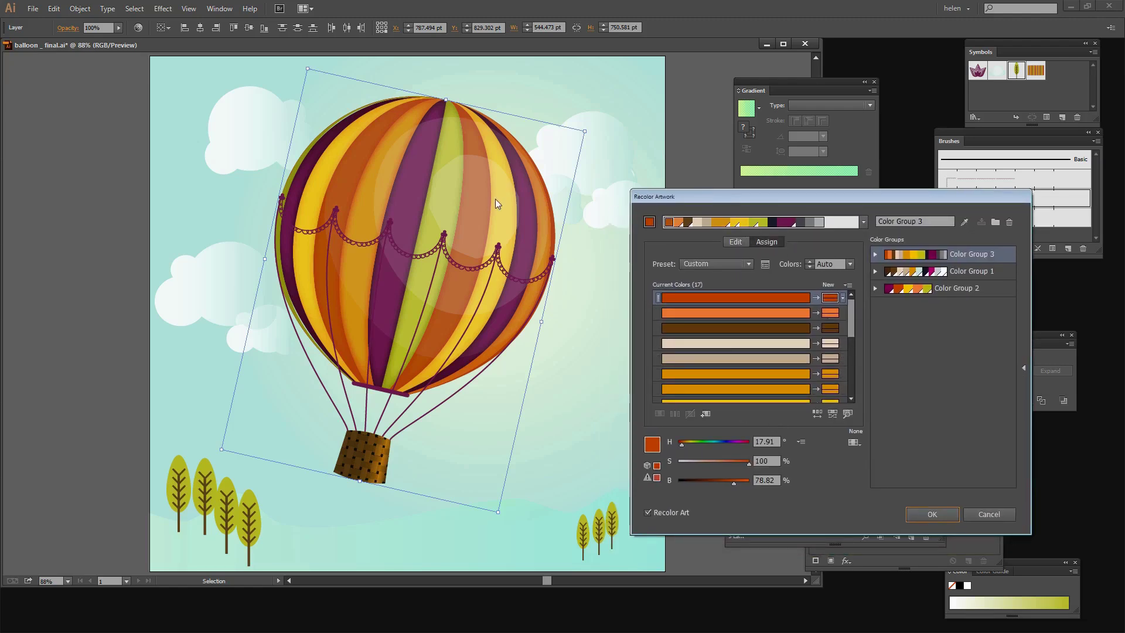
pyautogui.click(732, 242)
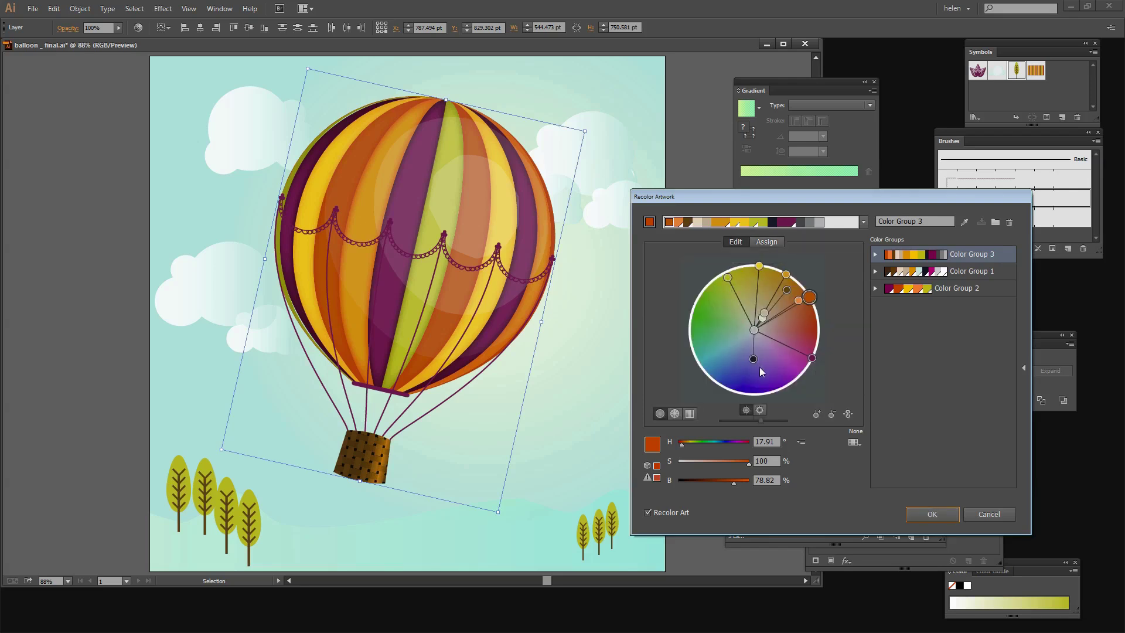
pyautogui.moveTo(754, 360); pyautogui.dragTo(771, 354)
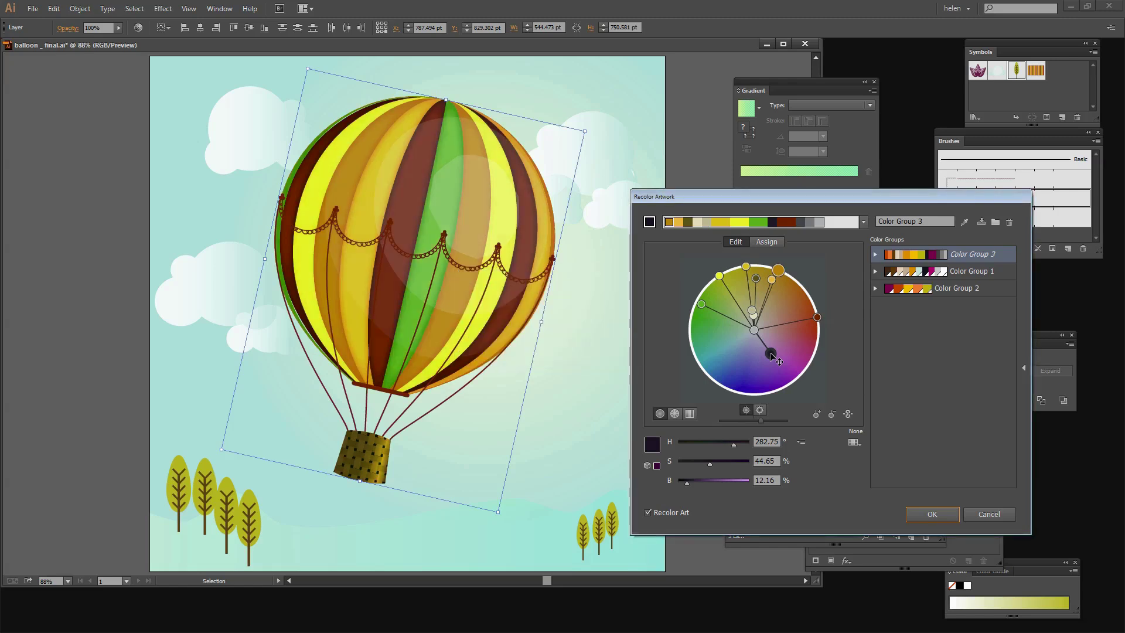
pyautogui.moveTo(770, 354); pyautogui.dragTo(754, 356)
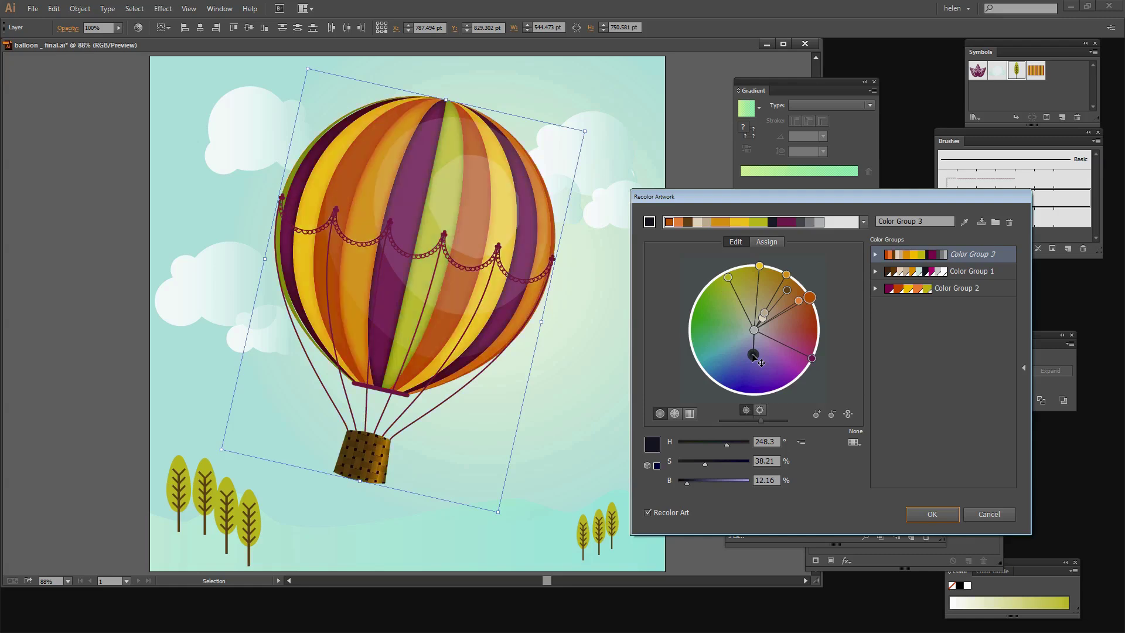
pyautogui.moveTo(753, 356)
pyautogui.mouseDown()
pyautogui.moveTo(726, 333)
pyautogui.moveTo(719, 294)
pyautogui.mouseUp()
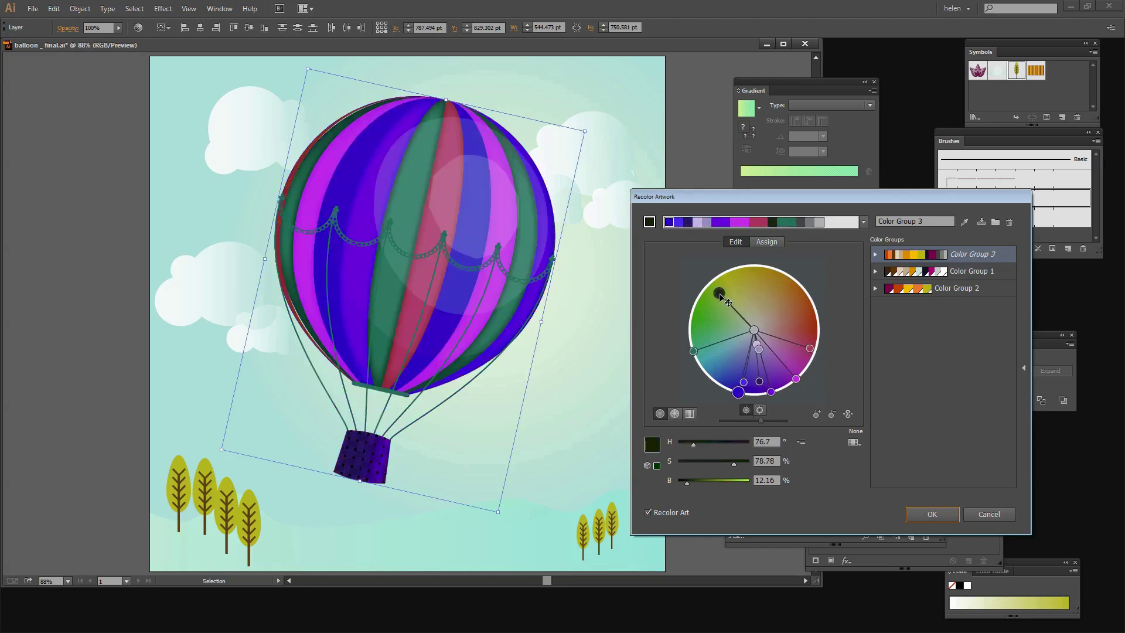
# - Desaturate the linked harmony colors and fine-tune them into muted lavender, pale blue and soft green
pyautogui.moveTo(720, 293); pyautogui.dragTo(726, 300)
pyautogui.moveTo(741, 383); pyautogui.dragTo(750, 353)
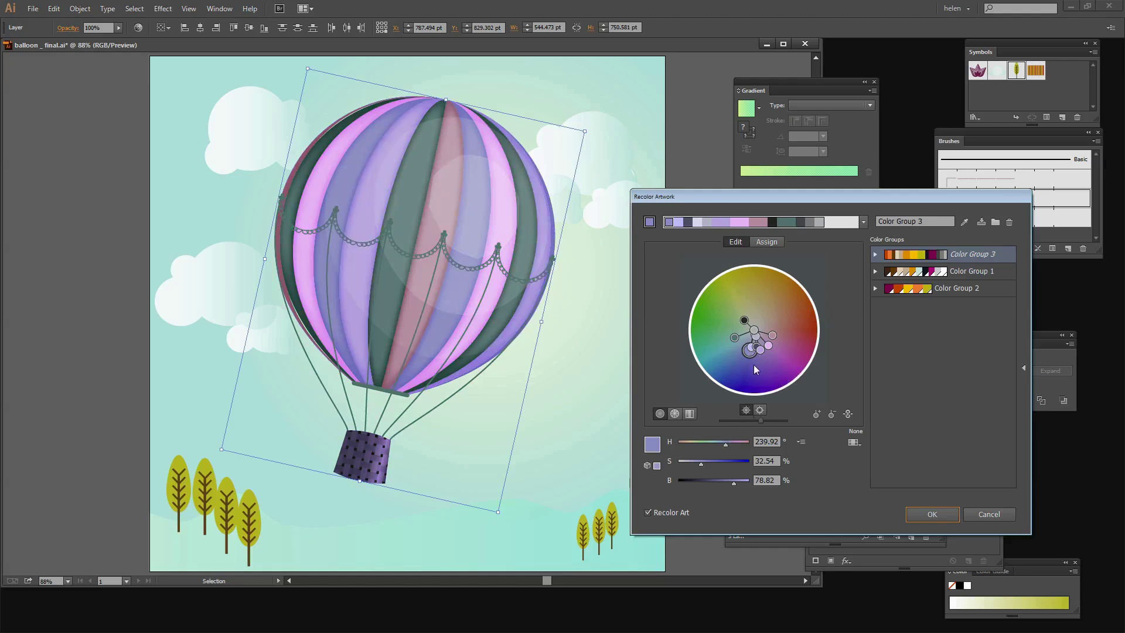
pyautogui.click(744, 318)
pyautogui.moveTo(745, 318); pyautogui.dragTo(754, 317)
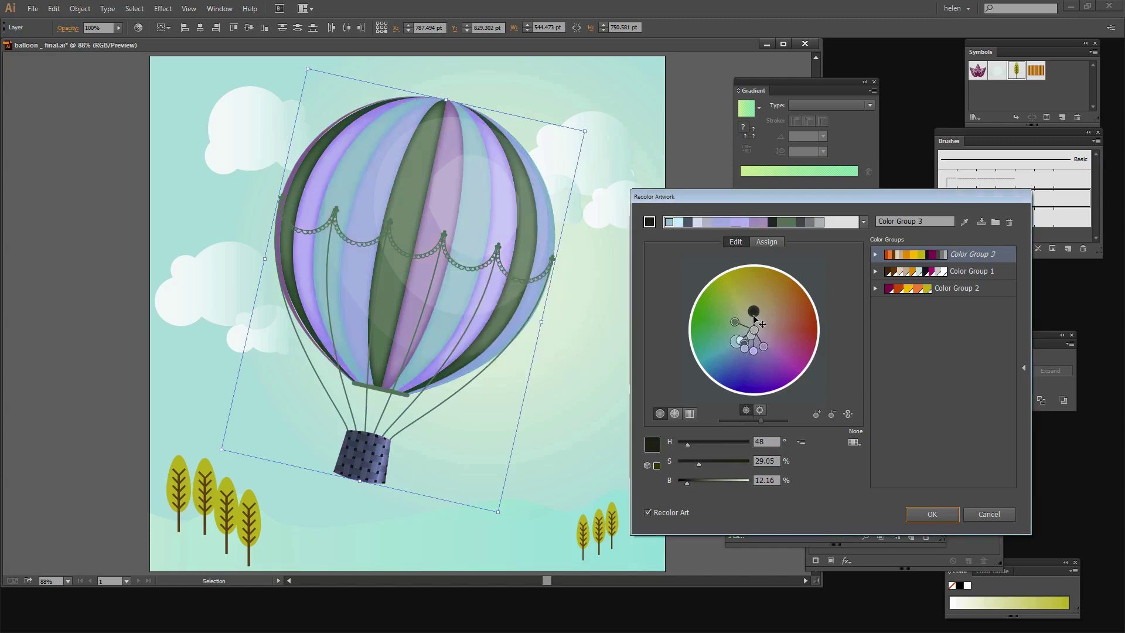
pyautogui.moveTo(753, 316); pyautogui.dragTo(753, 317)
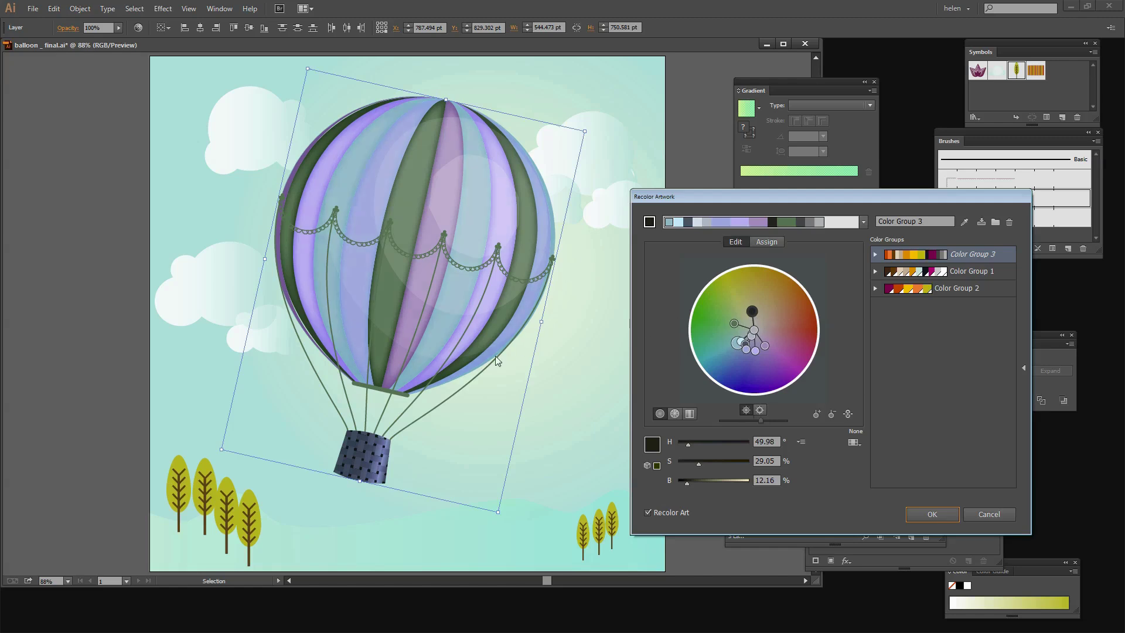
# - Unlink the harmony colors, shift the dark green stripes to hue 156.71° and saturation 43.66%, and apply the recoloring, saving the color group
pyautogui.click(848, 414)
pyautogui.moveTo(737, 333)
pyautogui.mouseDown()
pyautogui.moveTo(730, 302)
pyautogui.moveTo(727, 352)
pyautogui.mouseUp()
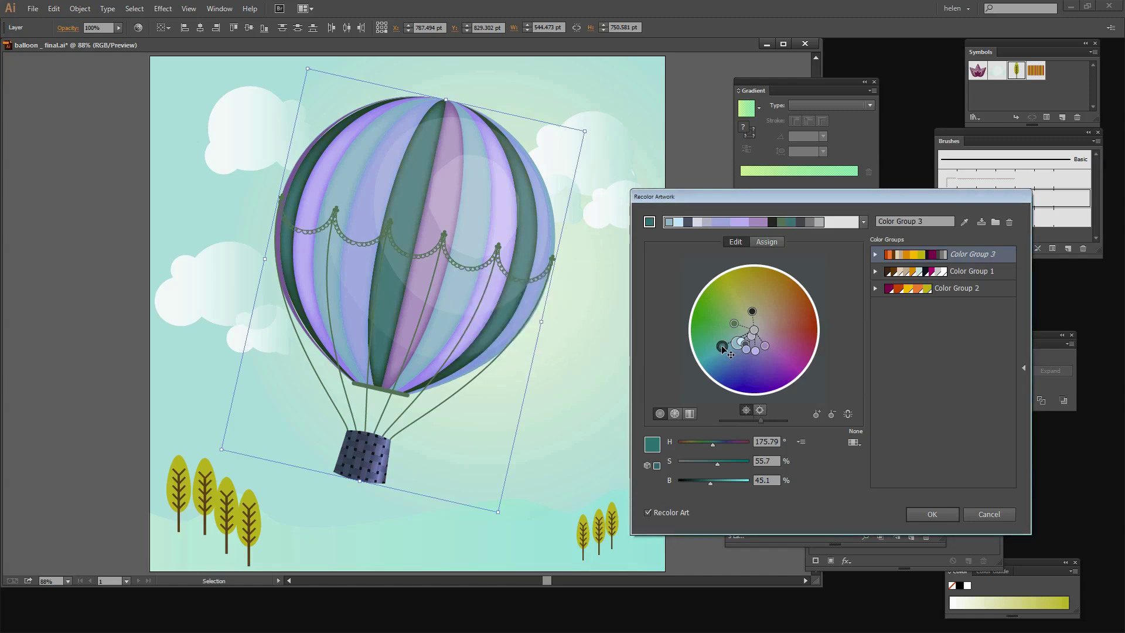
pyautogui.moveTo(723, 347); pyautogui.dragTo(726, 337)
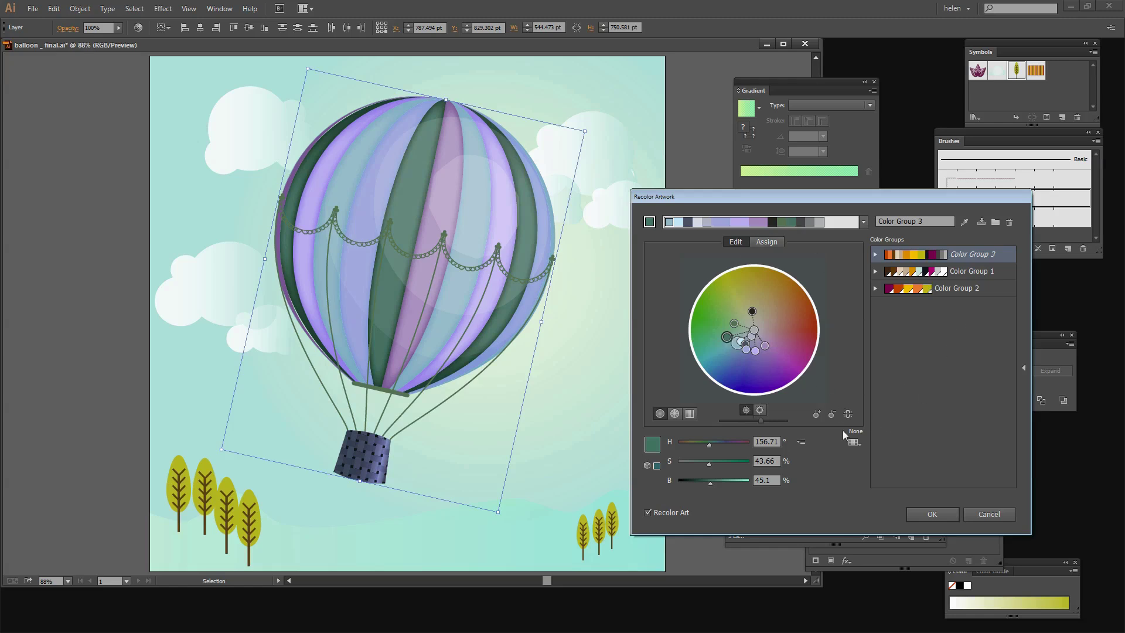
pyautogui.click(932, 515)
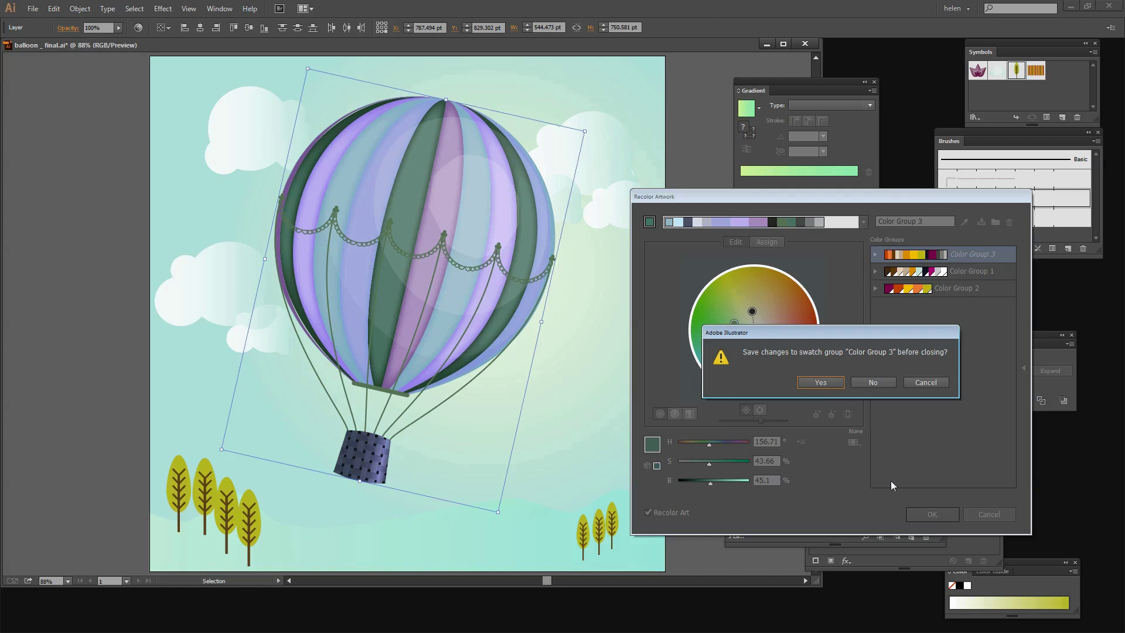
pyautogui.click(820, 384)
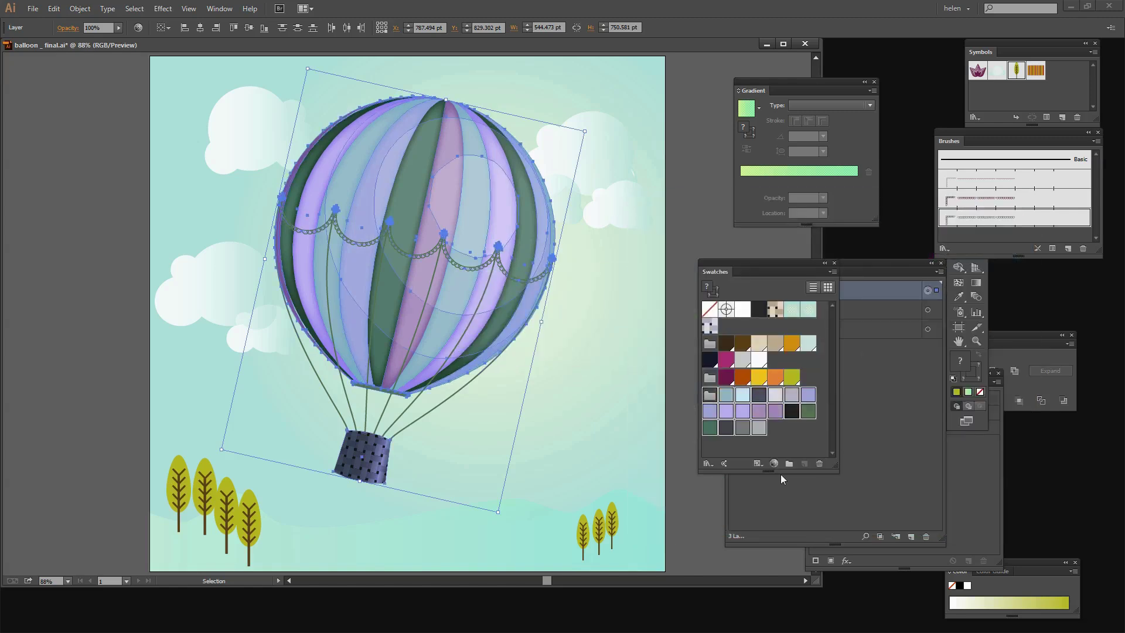
# - Deselect the balloon, widen the Swatches panel, and rearrange the Swatches and Layers panels beside the artboard
pyautogui.moveTo(832, 469); pyautogui.dragTo(950, 496)
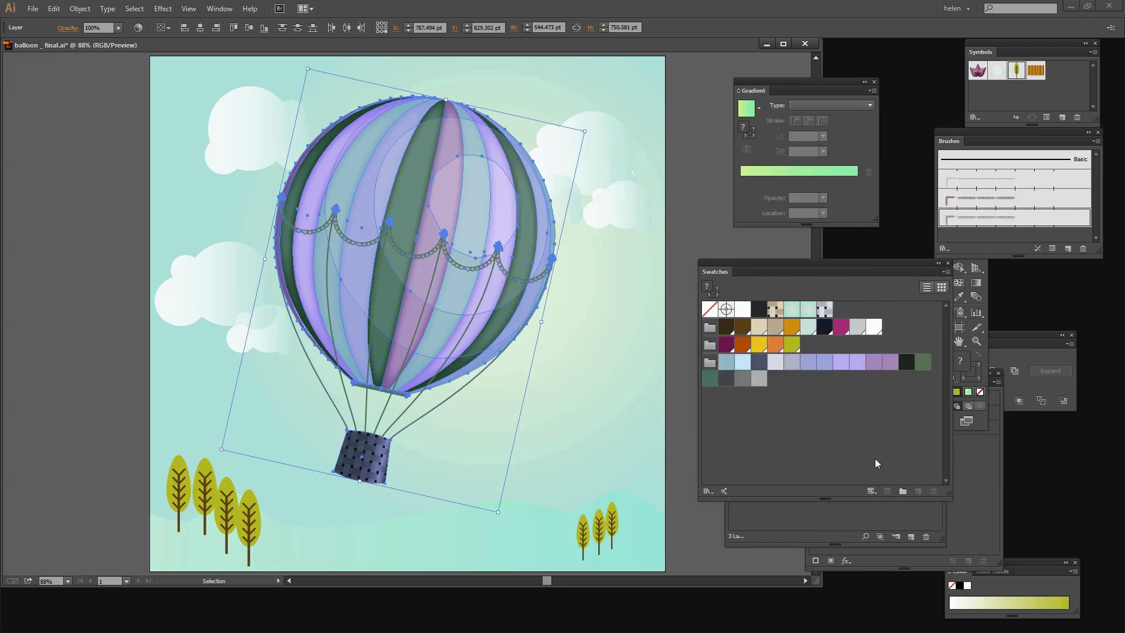
pyautogui.click(628, 425)
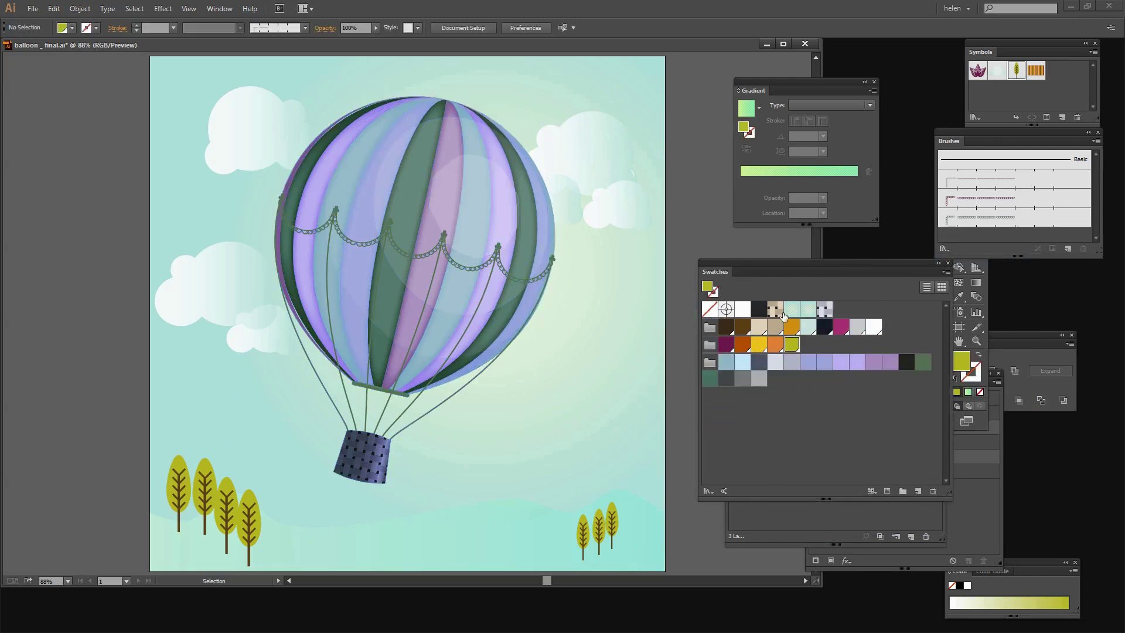
pyautogui.moveTo(764, 262); pyautogui.dragTo(912, 364)
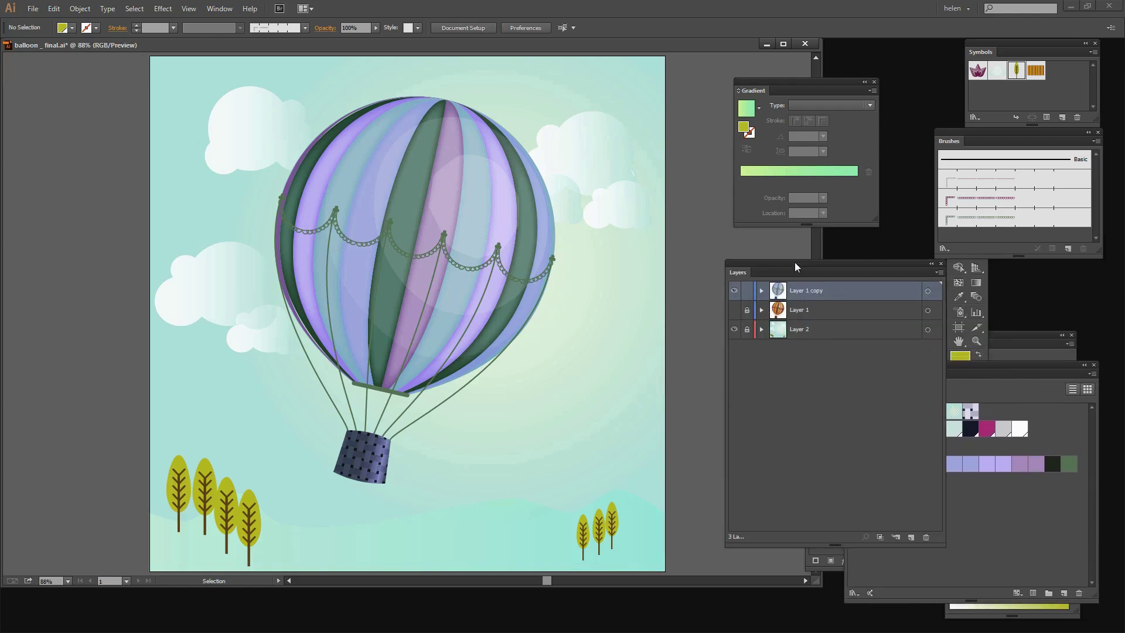
pyautogui.moveTo(795, 262); pyautogui.dragTo(763, 178)
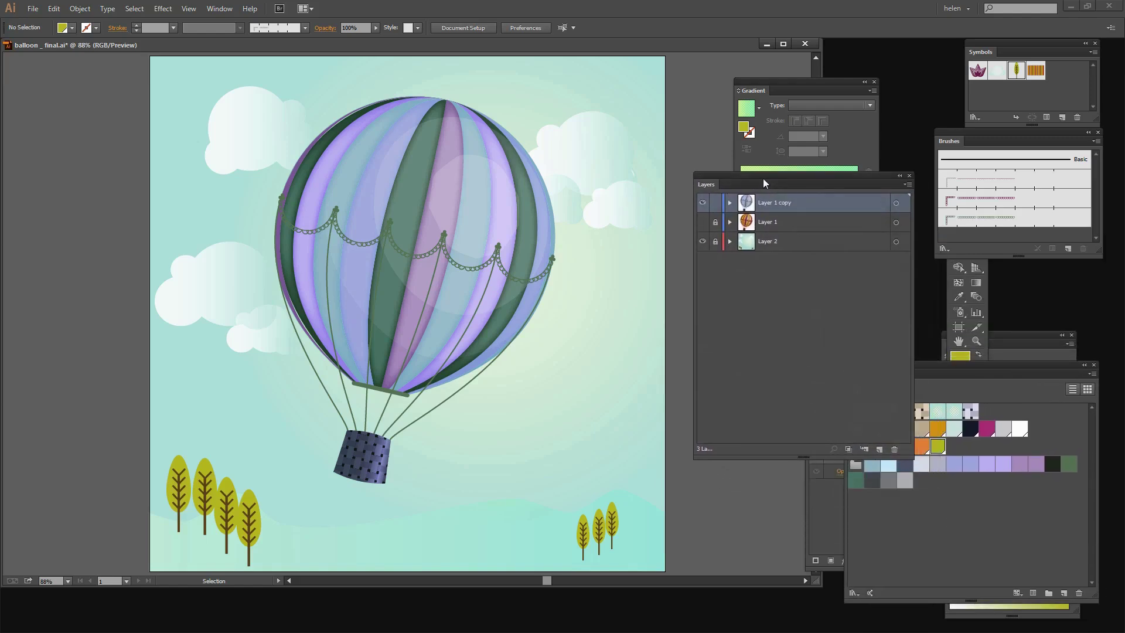
# - Scale all artwork on Layer 1 copy uniformly to 45% and move the small balloon to the right above the three trees
pyautogui.click(896, 202)
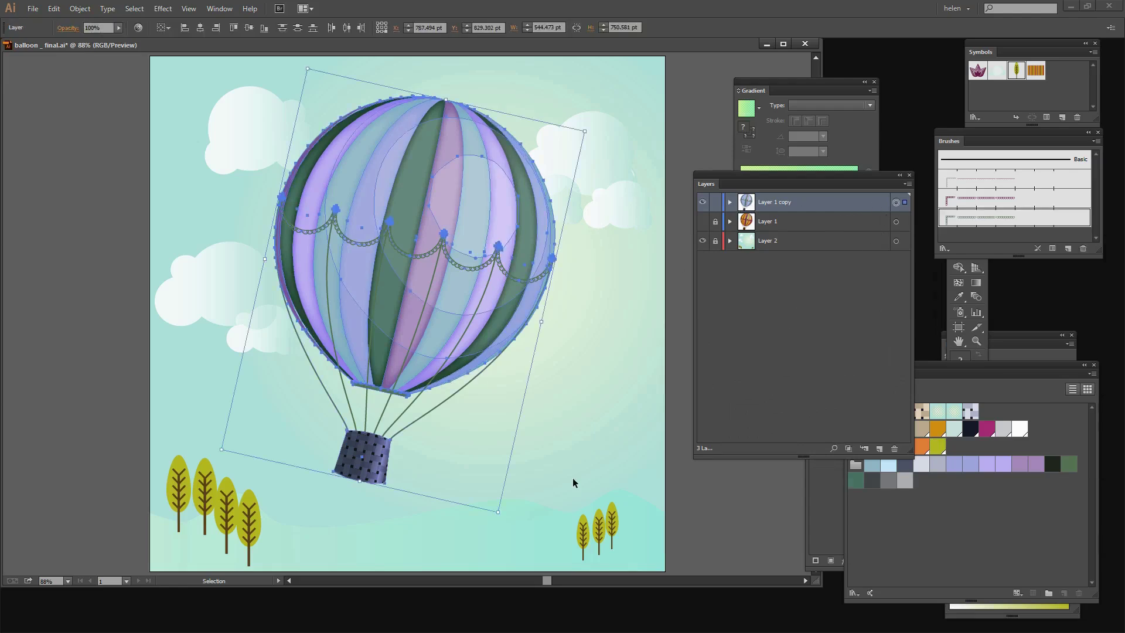
pyautogui.click(80, 8)
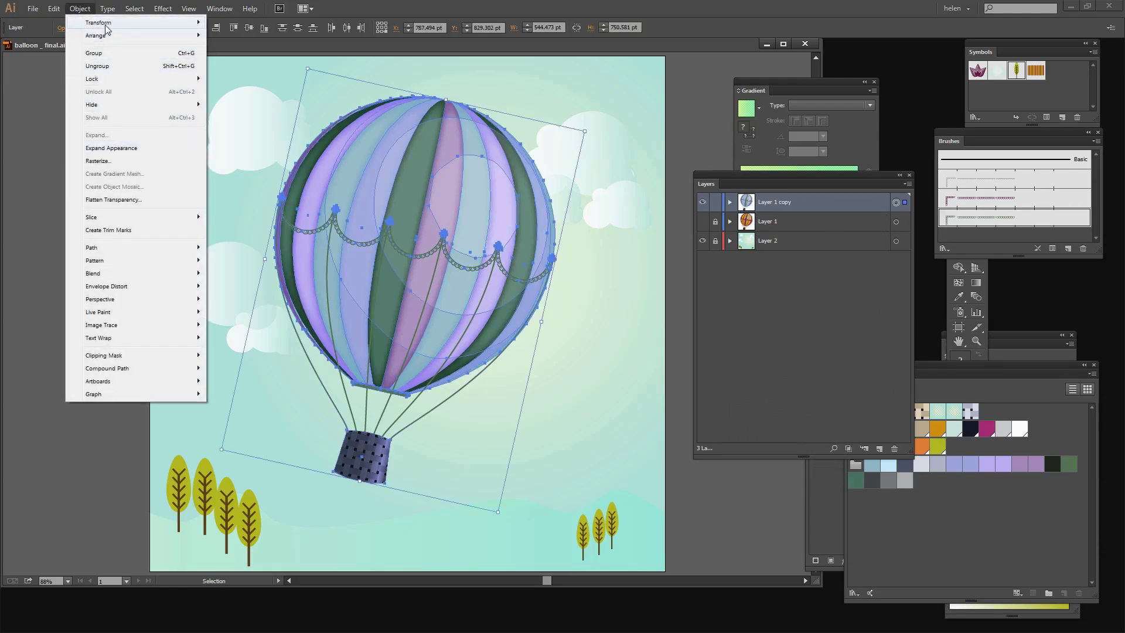
pyautogui.moveTo(124, 21)
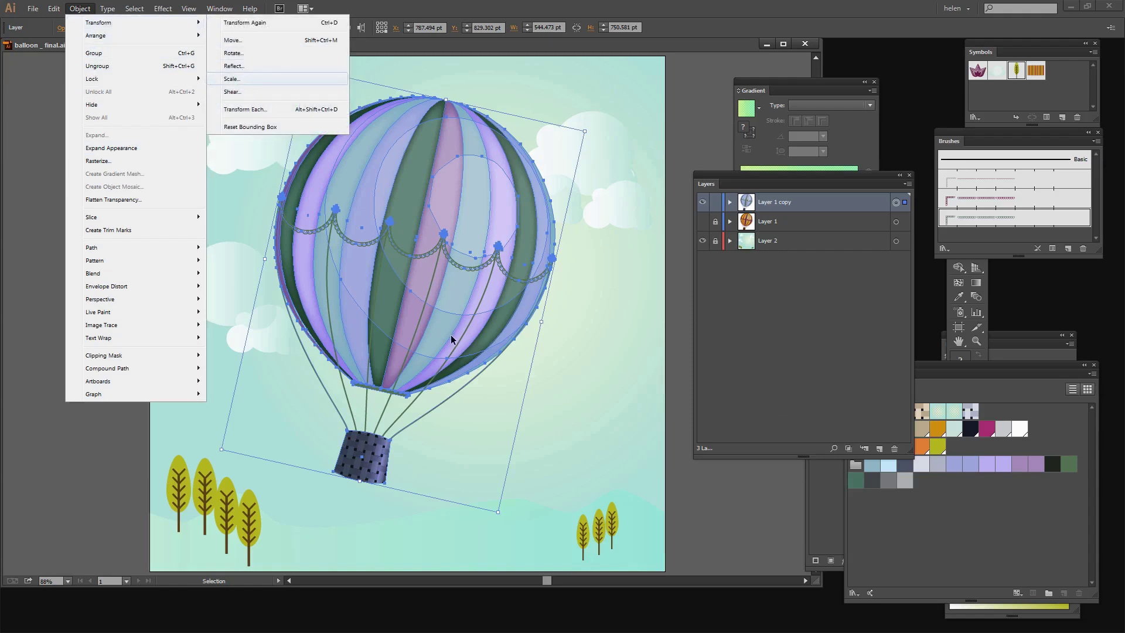
pyautogui.click(248, 79)
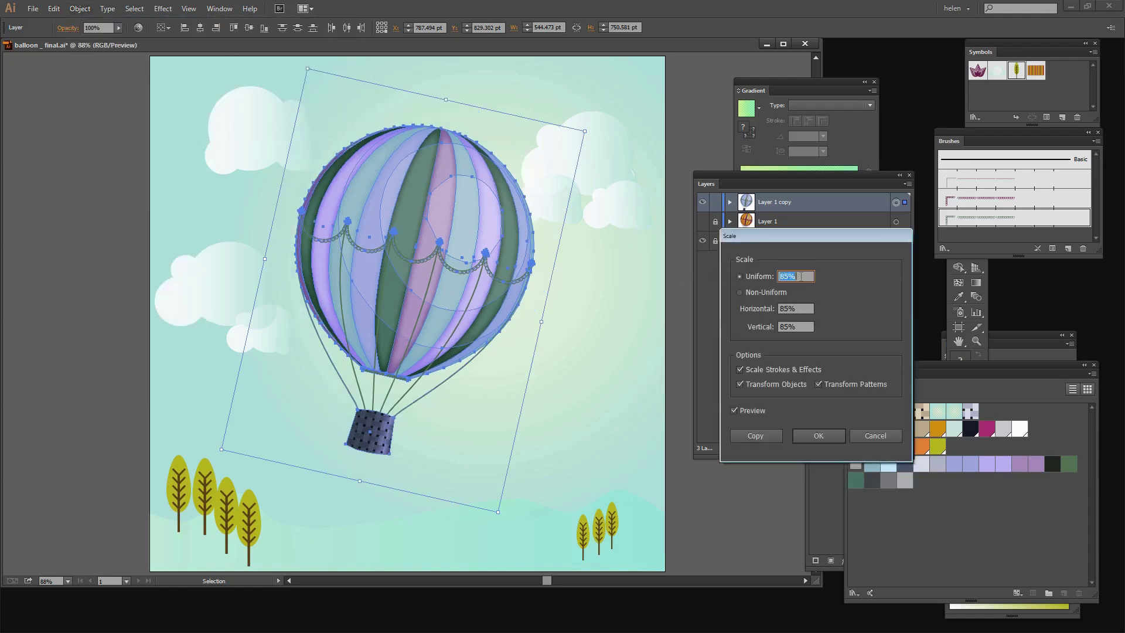
pyautogui.write('45')
pyautogui.press('Tab')
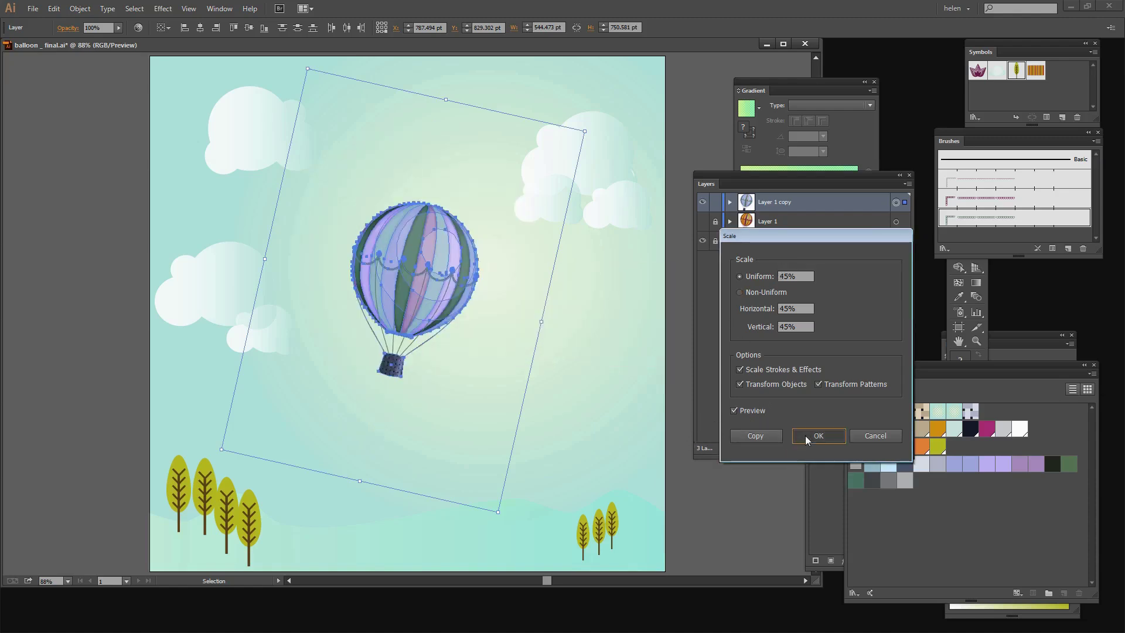
pyautogui.click(805, 435)
pyautogui.moveTo(418, 310); pyautogui.dragTo(575, 374)
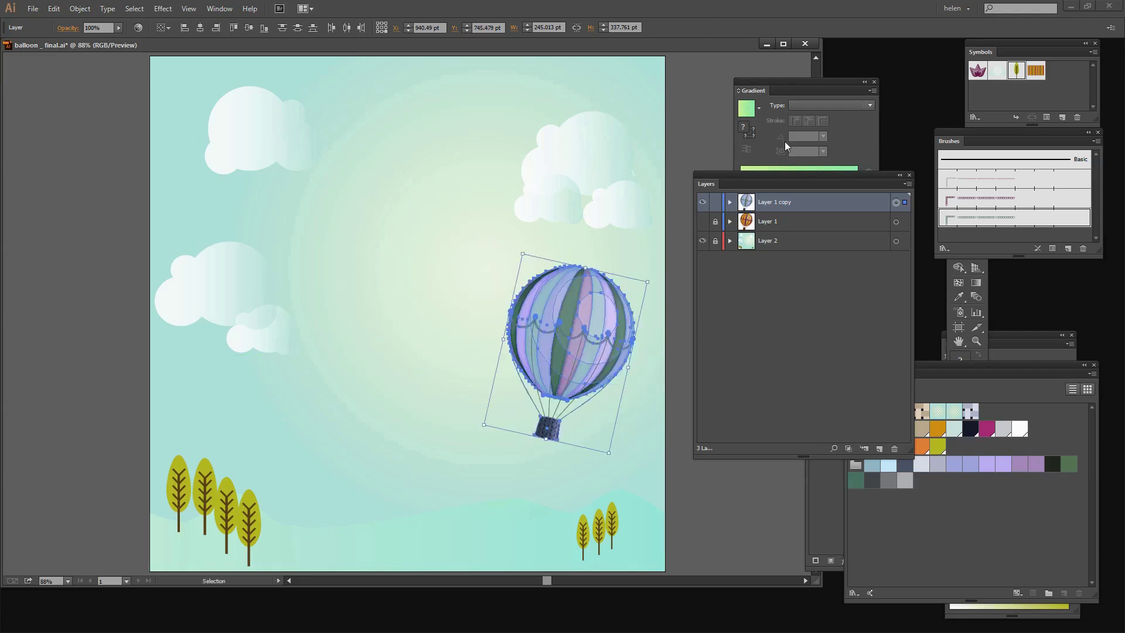
# - Show Layer 1 again, place Layer 1 copy beneath it so the small balloon sits behind, and deselect
pyautogui.click(702, 222)
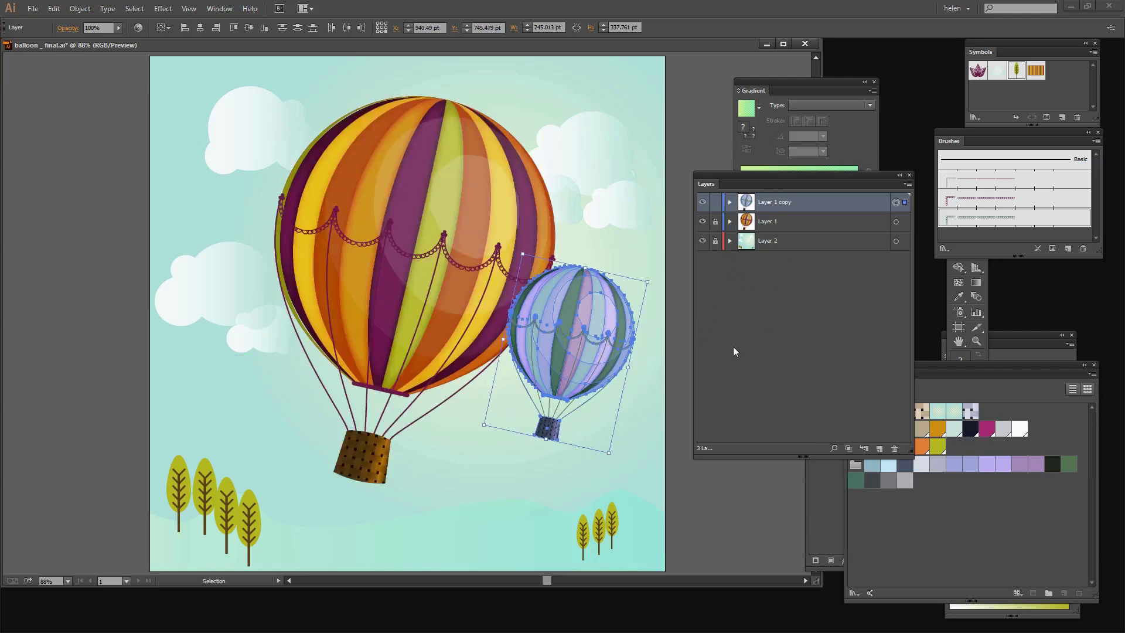
pyautogui.moveTo(783, 202); pyautogui.dragTo(783, 226)
pyautogui.click(775, 355)
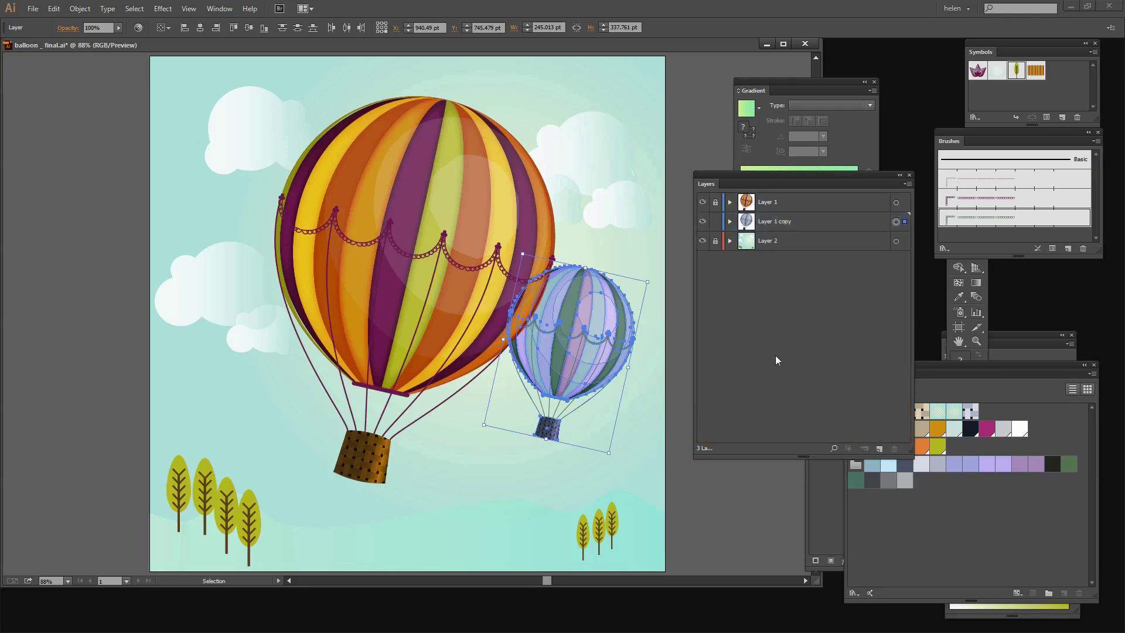
pyautogui.click(695, 485)
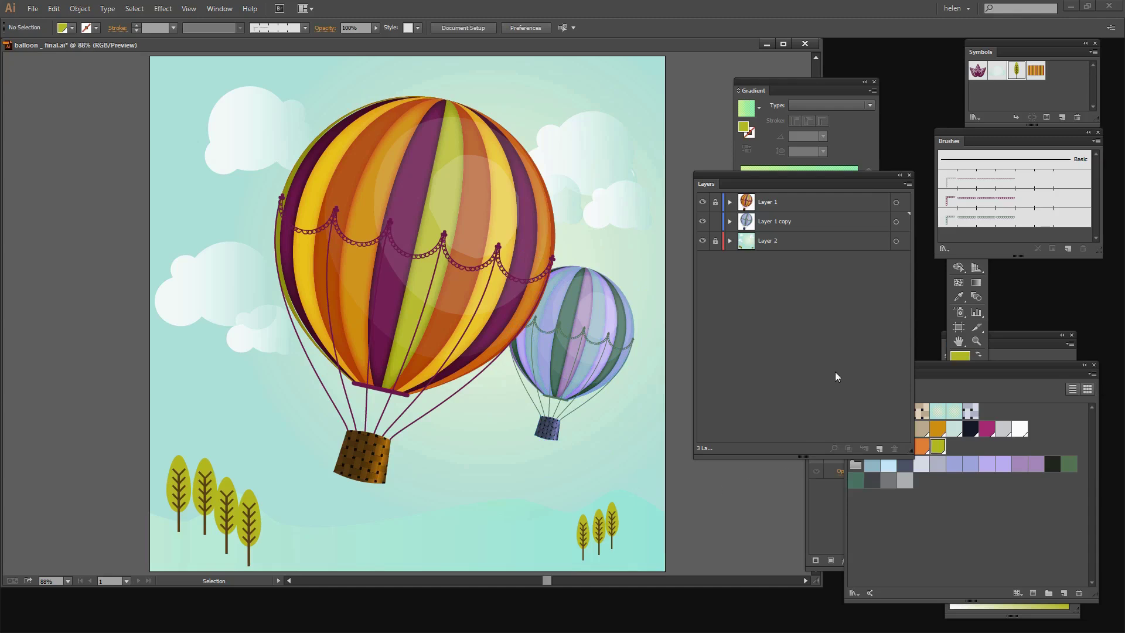
# - Select all artwork on Layer 1 copy, rotate the small balloon counterclockwise so it tilts opposite to the large one, and deselect
pyautogui.click(571, 367)
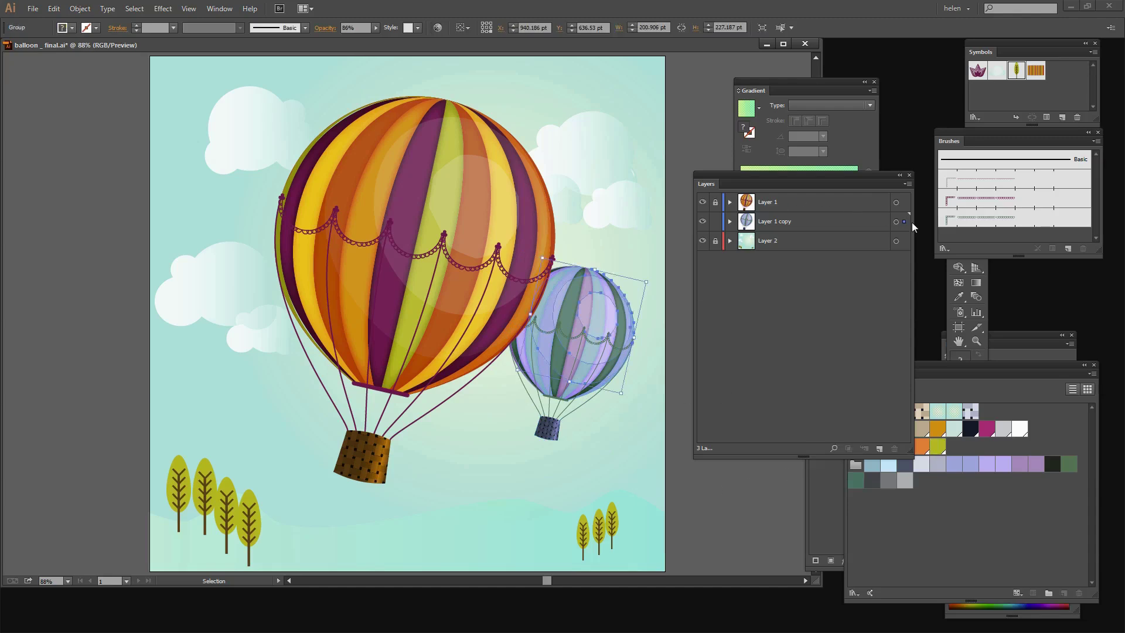
pyautogui.click(896, 221)
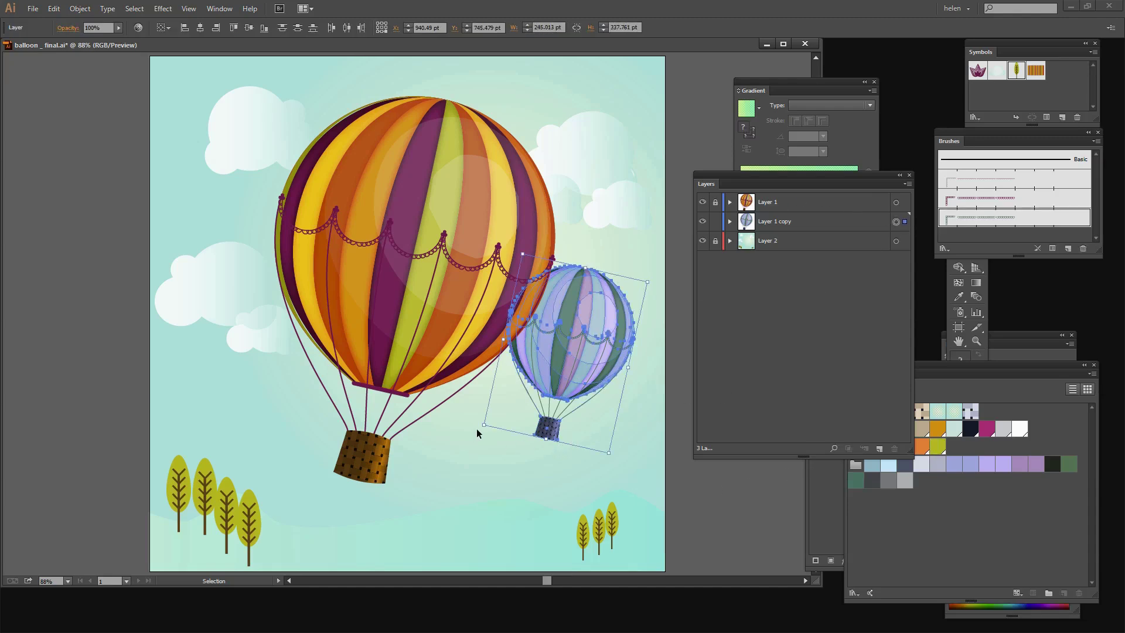
pyautogui.moveTo(476, 431); pyautogui.dragTo(564, 383)
pyautogui.click(644, 472)
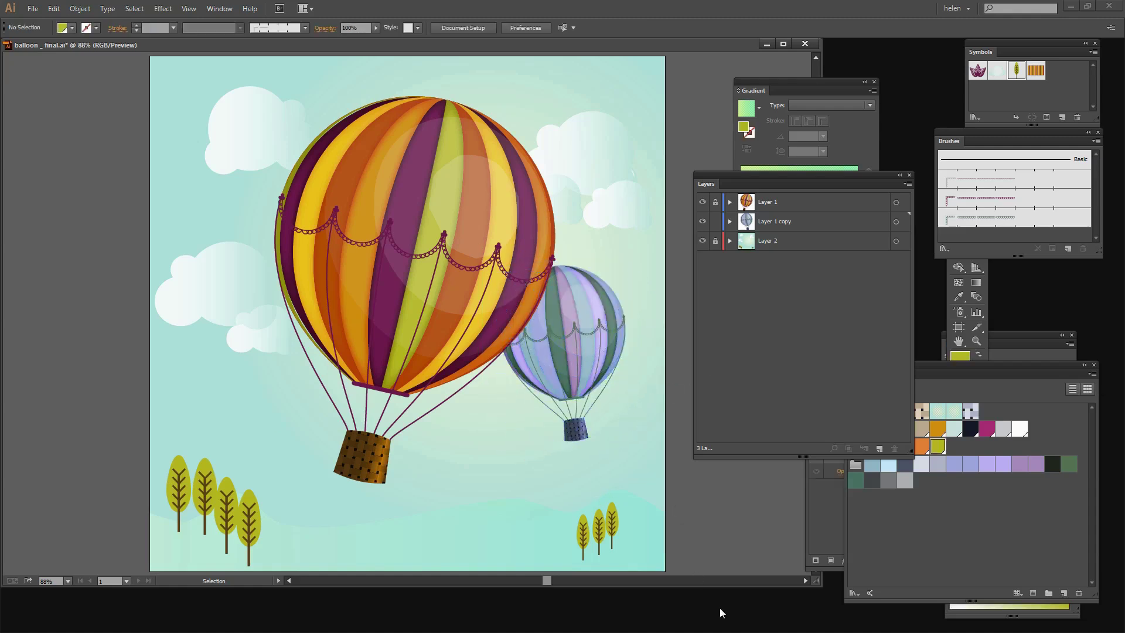